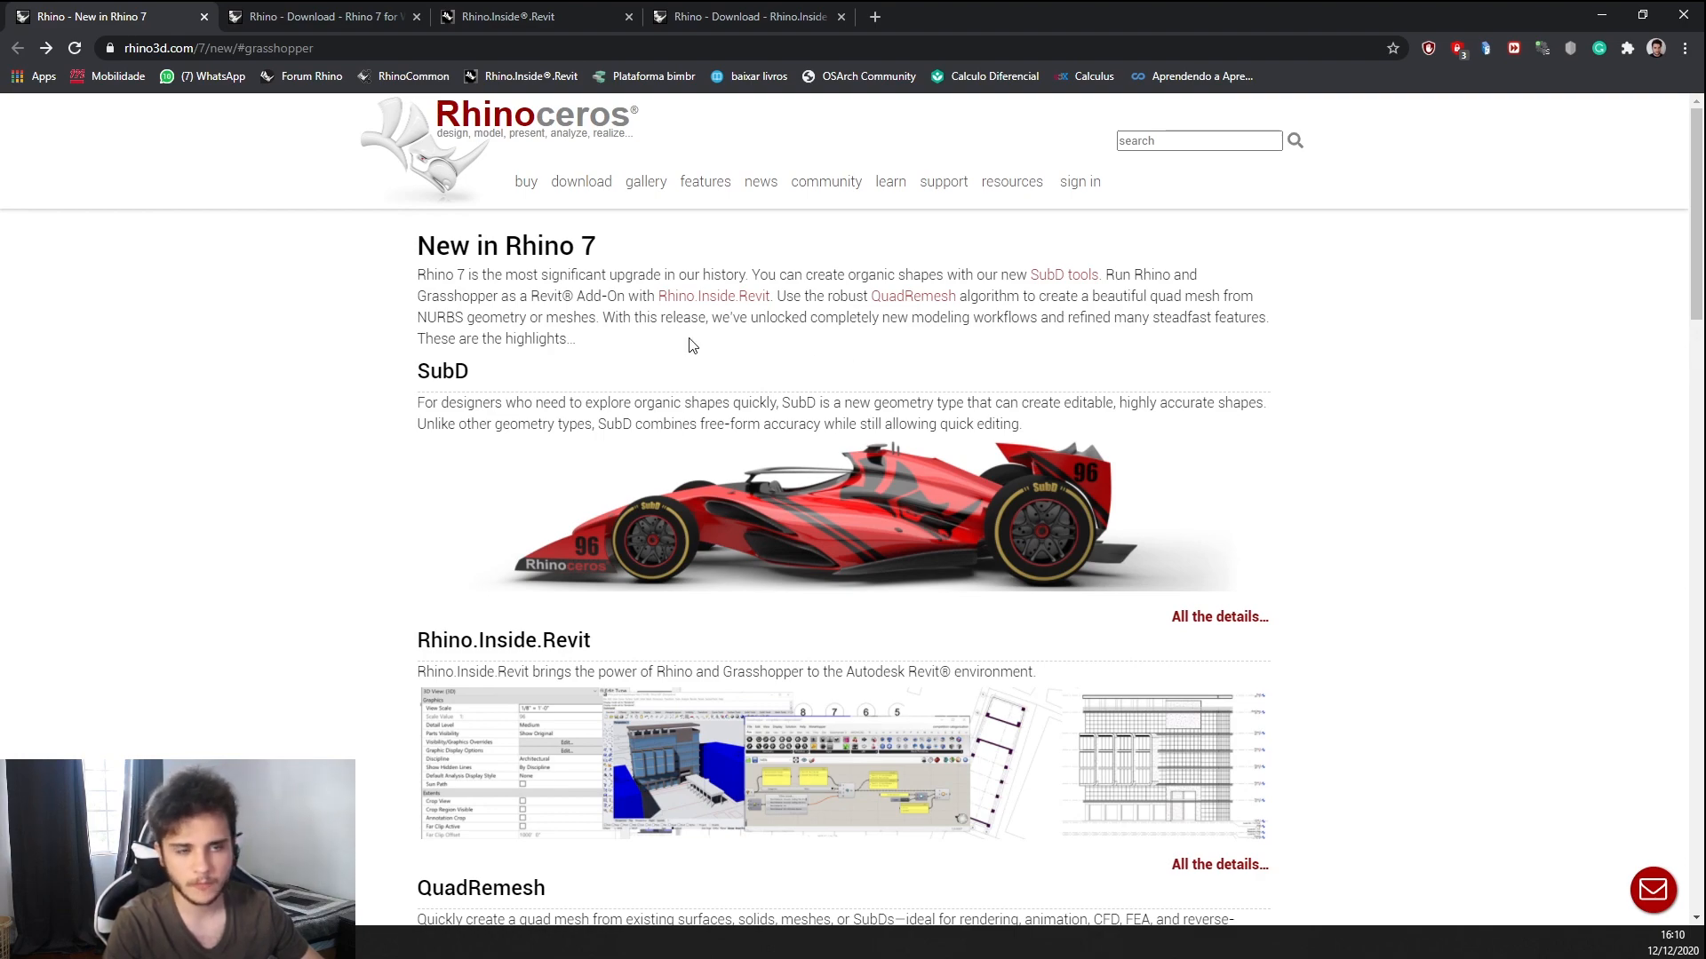
Look through the feature highlights on the New in Rhino 7 page, from SubD to Grasshopper and Development Platform
scroll(1037, 409, down, 12)
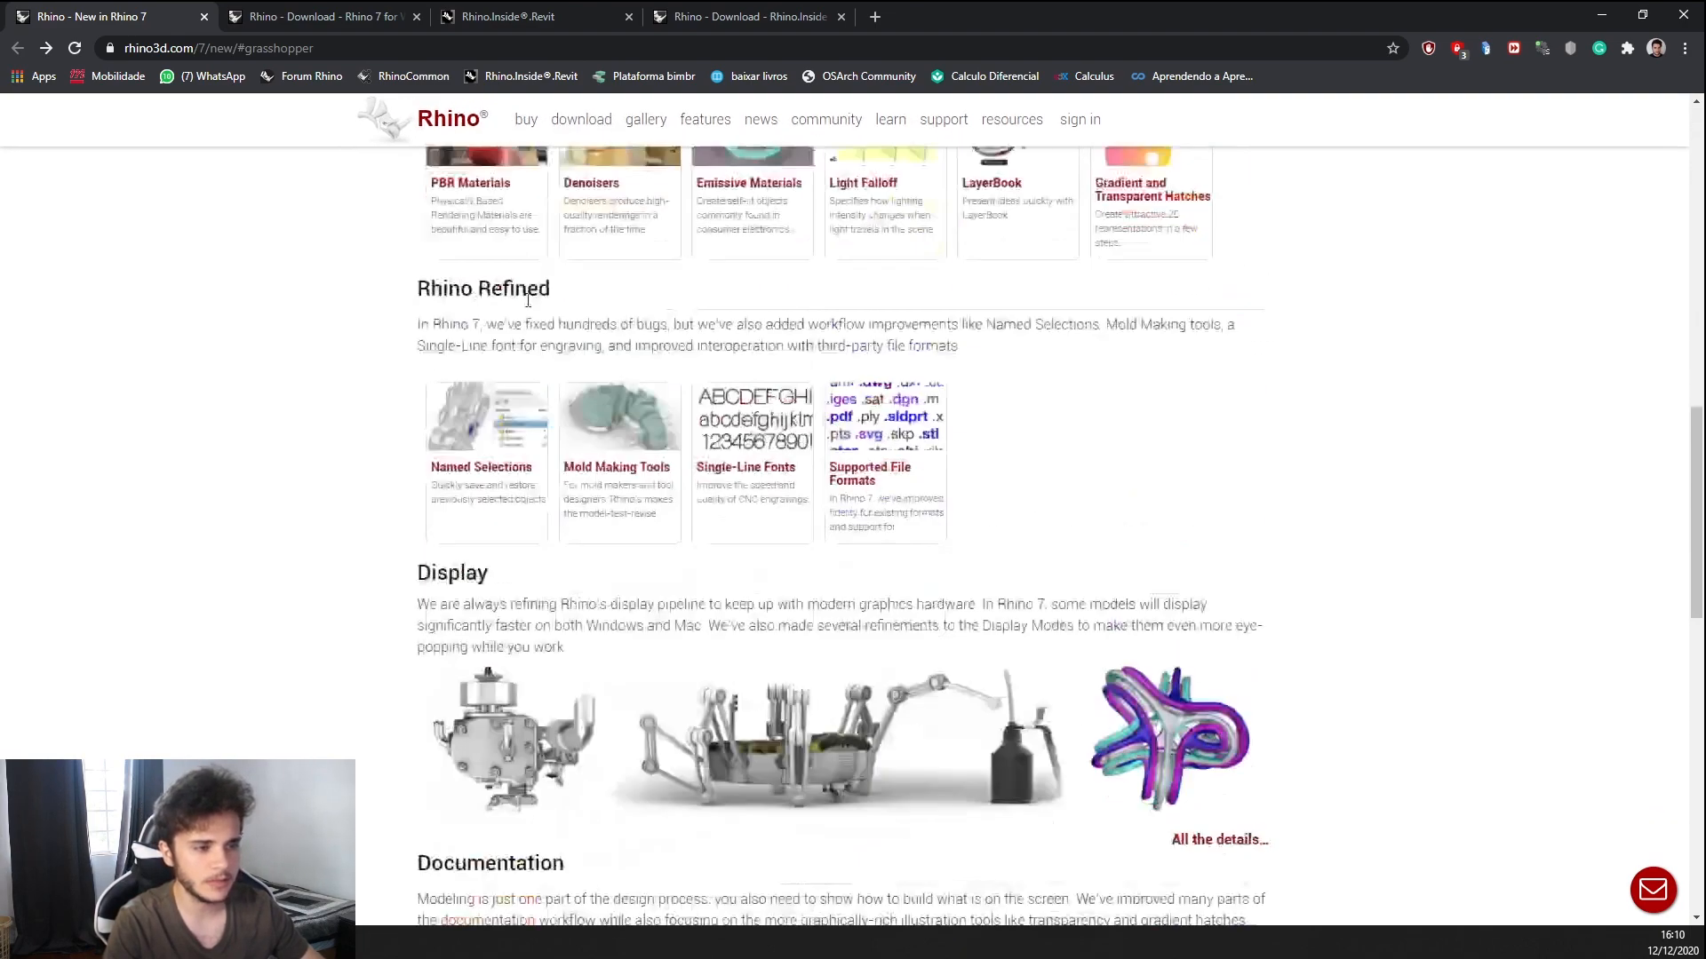
scroll(902, 366, up, 4)
scroll(903, 366, down, 9)
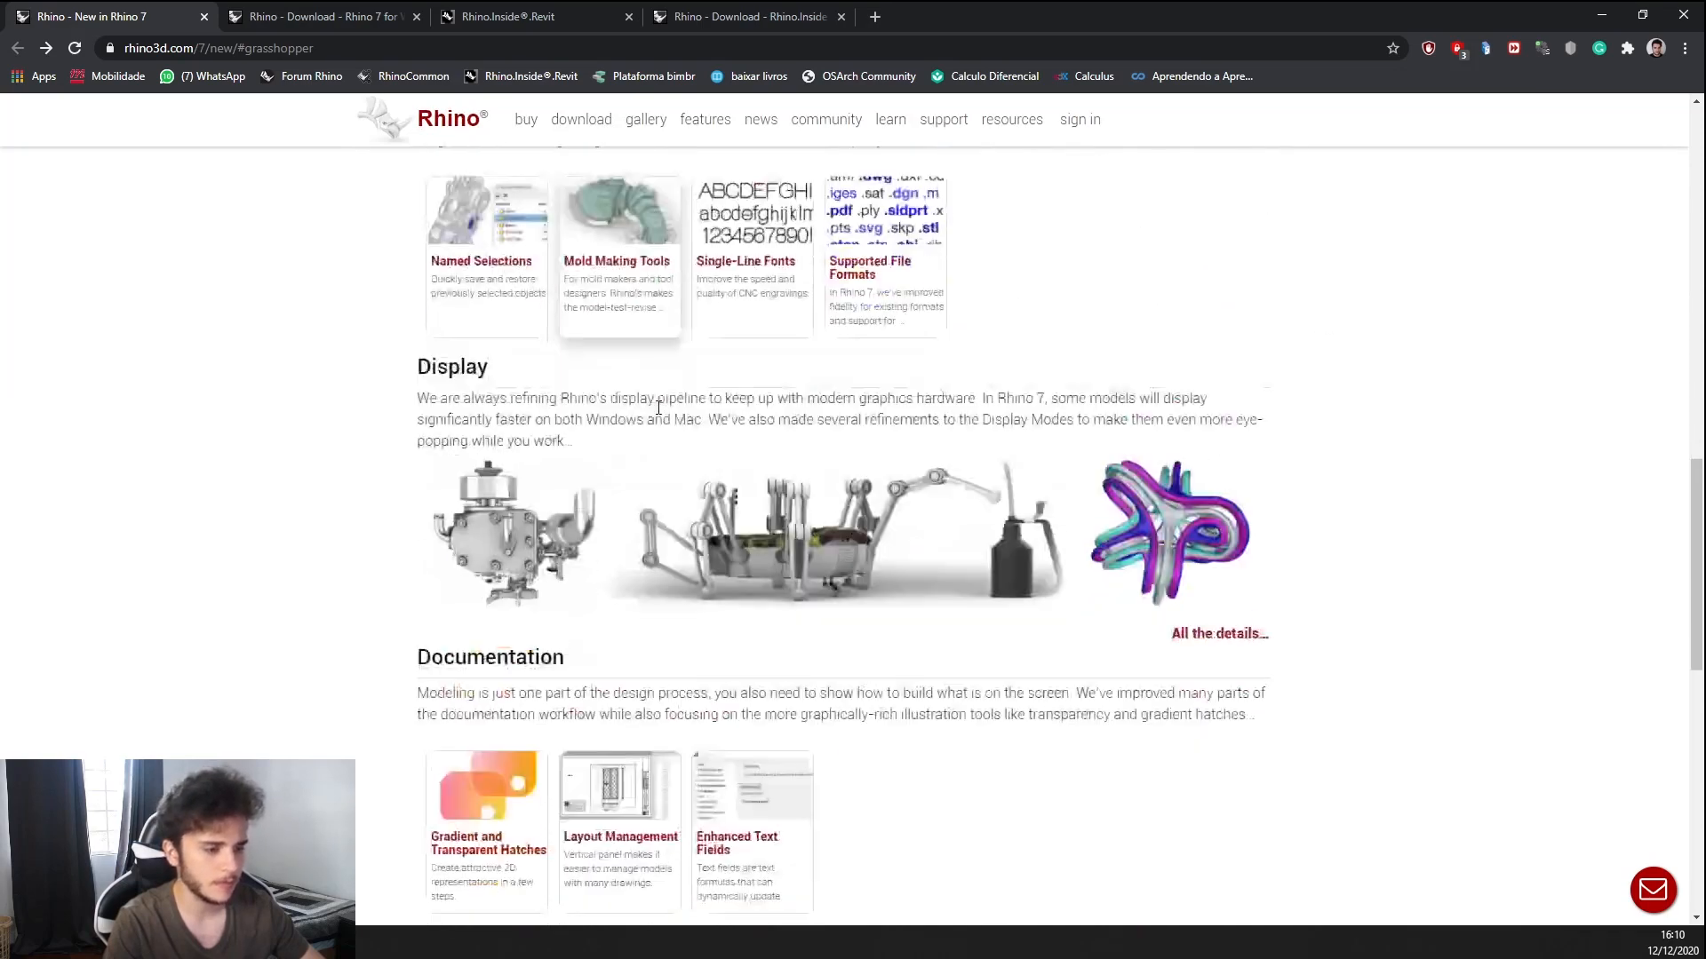
scroll(827, 422, down, 5)
scroll(1112, 355, up, 5)
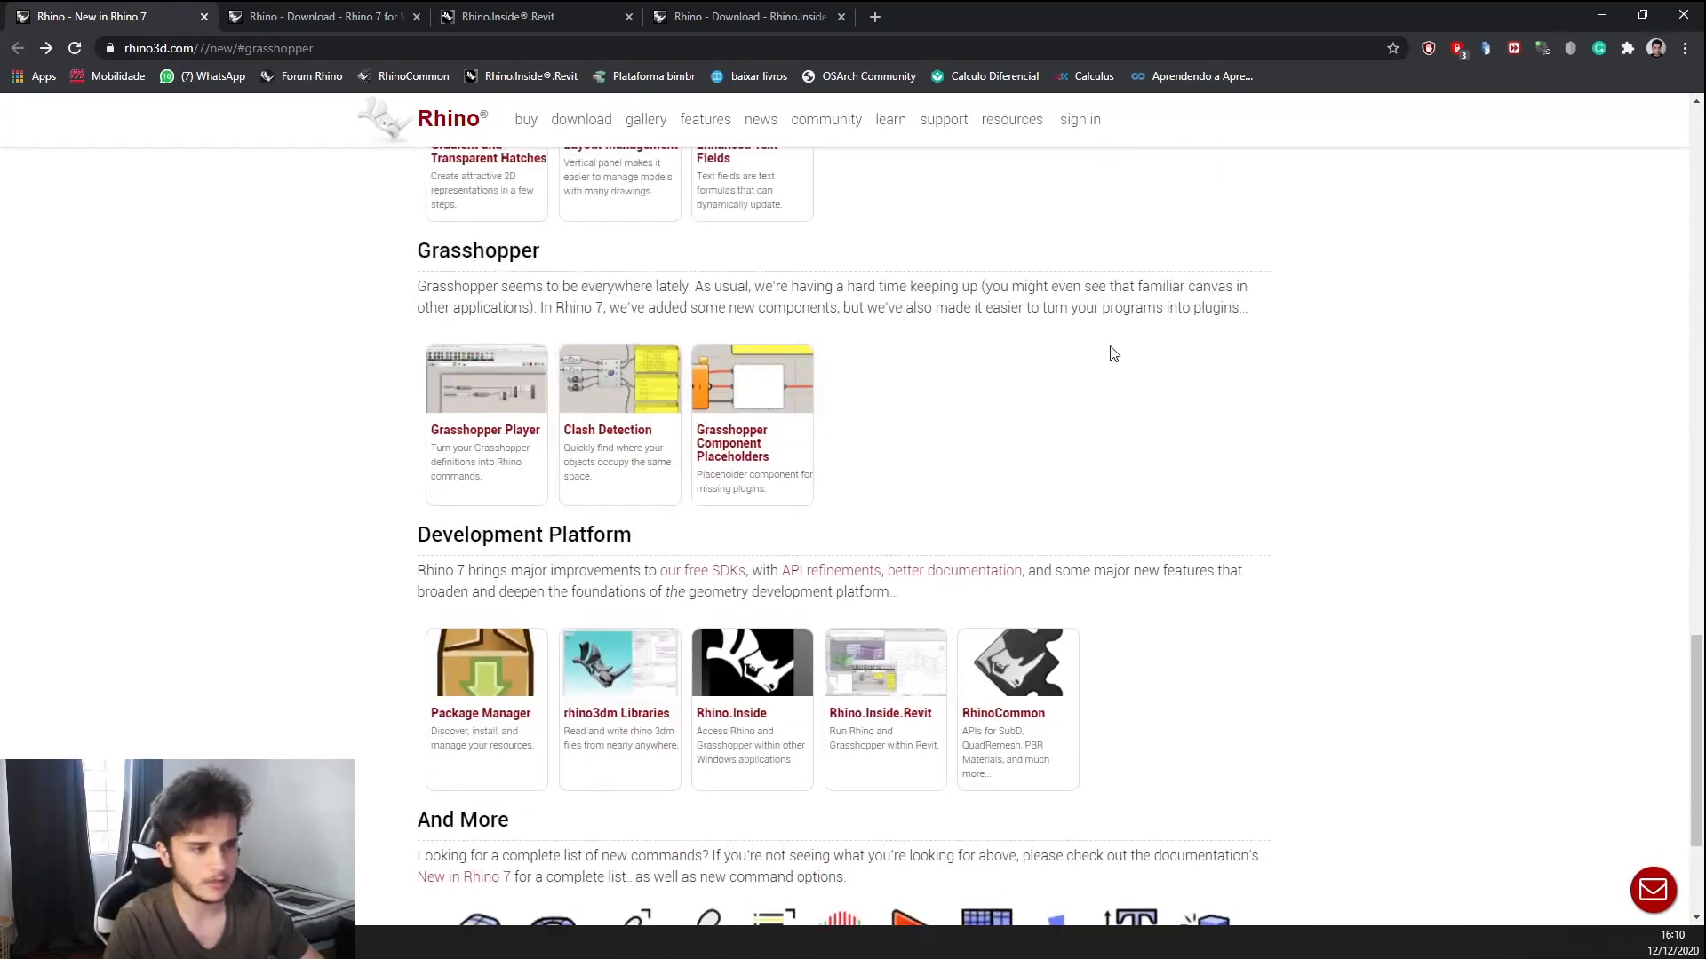
scroll(487, 475, up, 15)
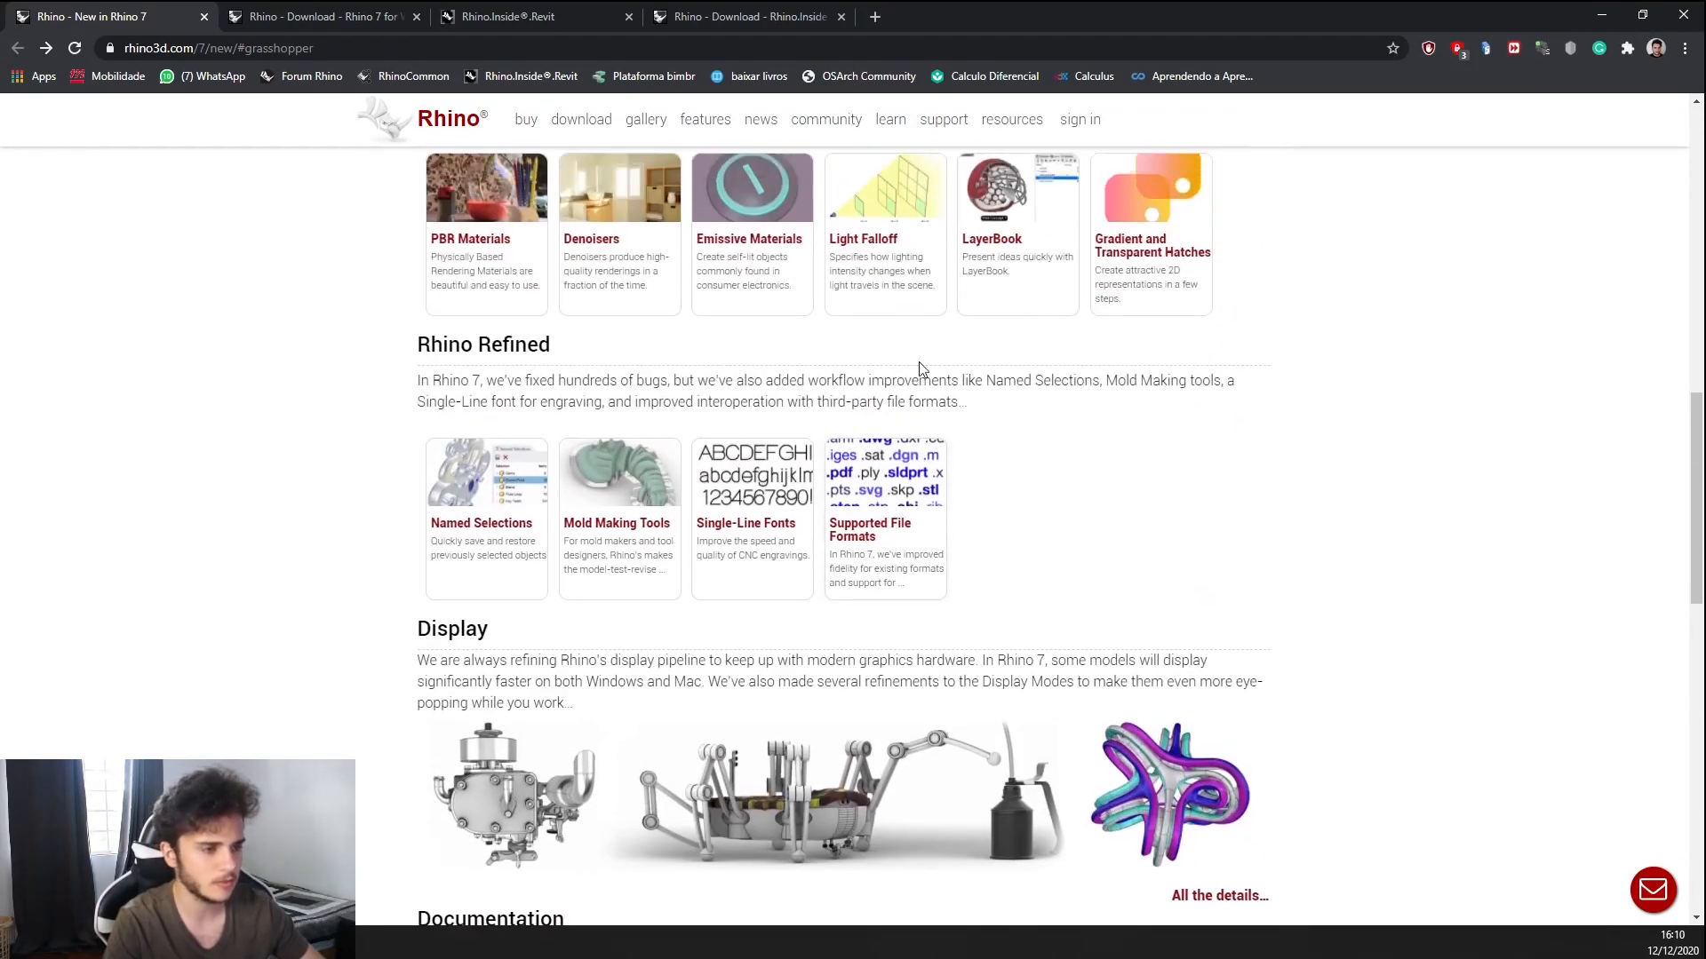
scroll(561, 410, up, 5)
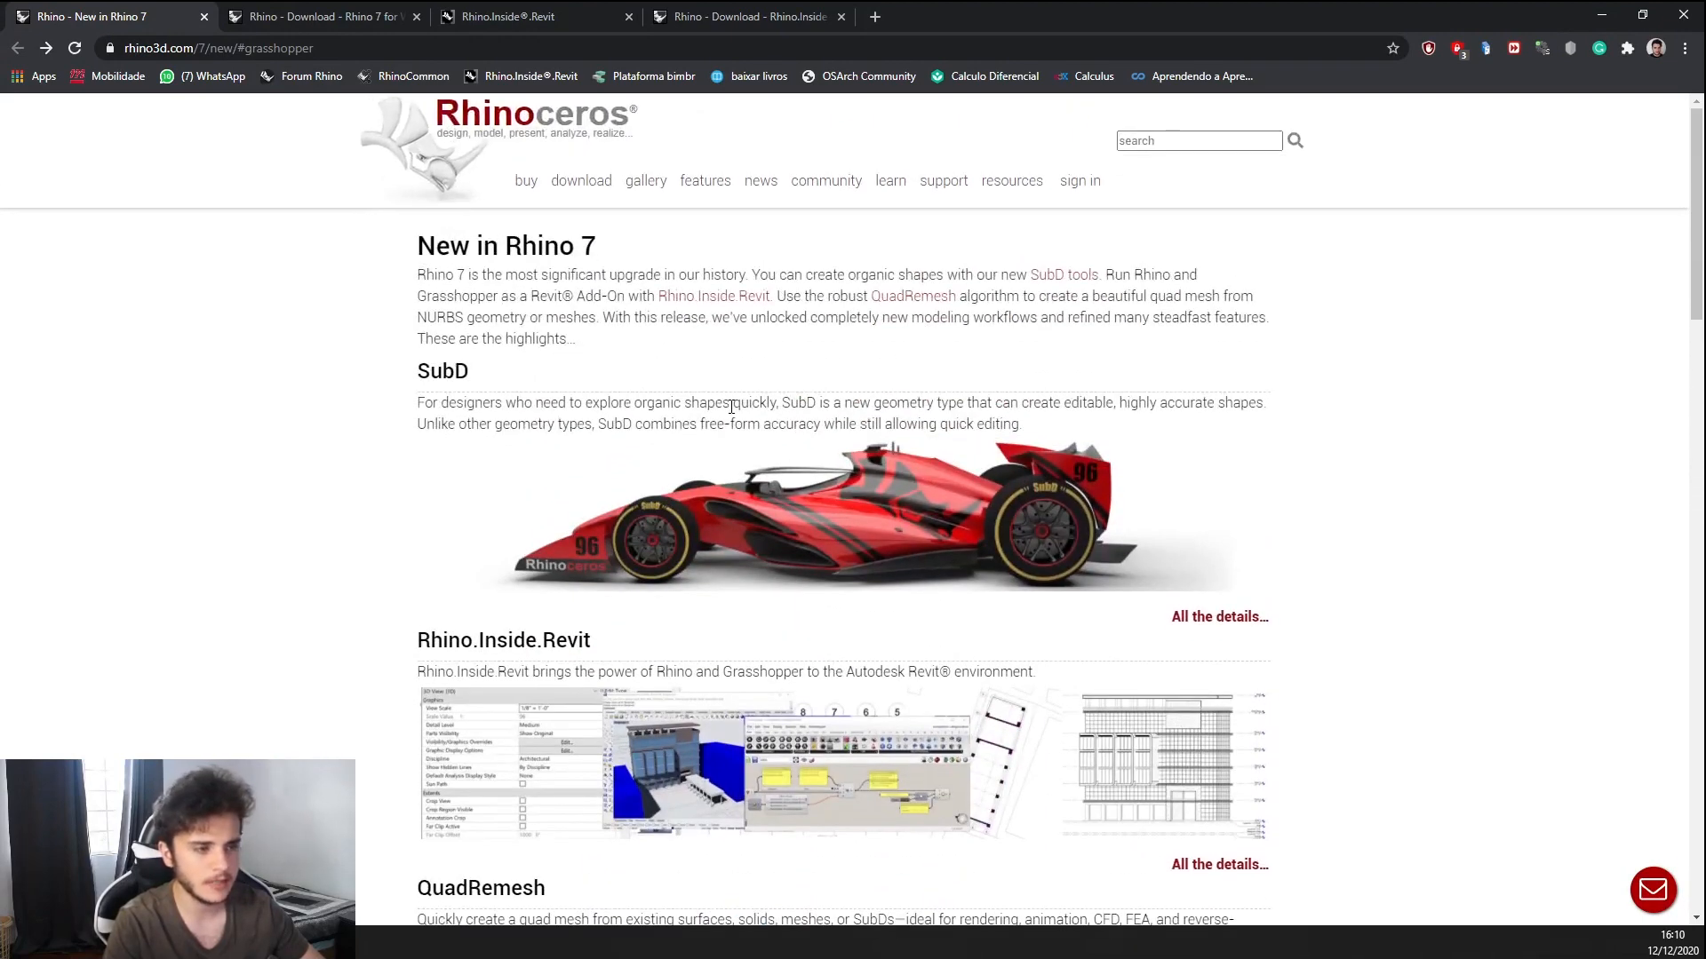
Review the download pages for the Rhino 7 for Windows evaluation and Rhino.Inside Revit, including their email fields
click(316, 11)
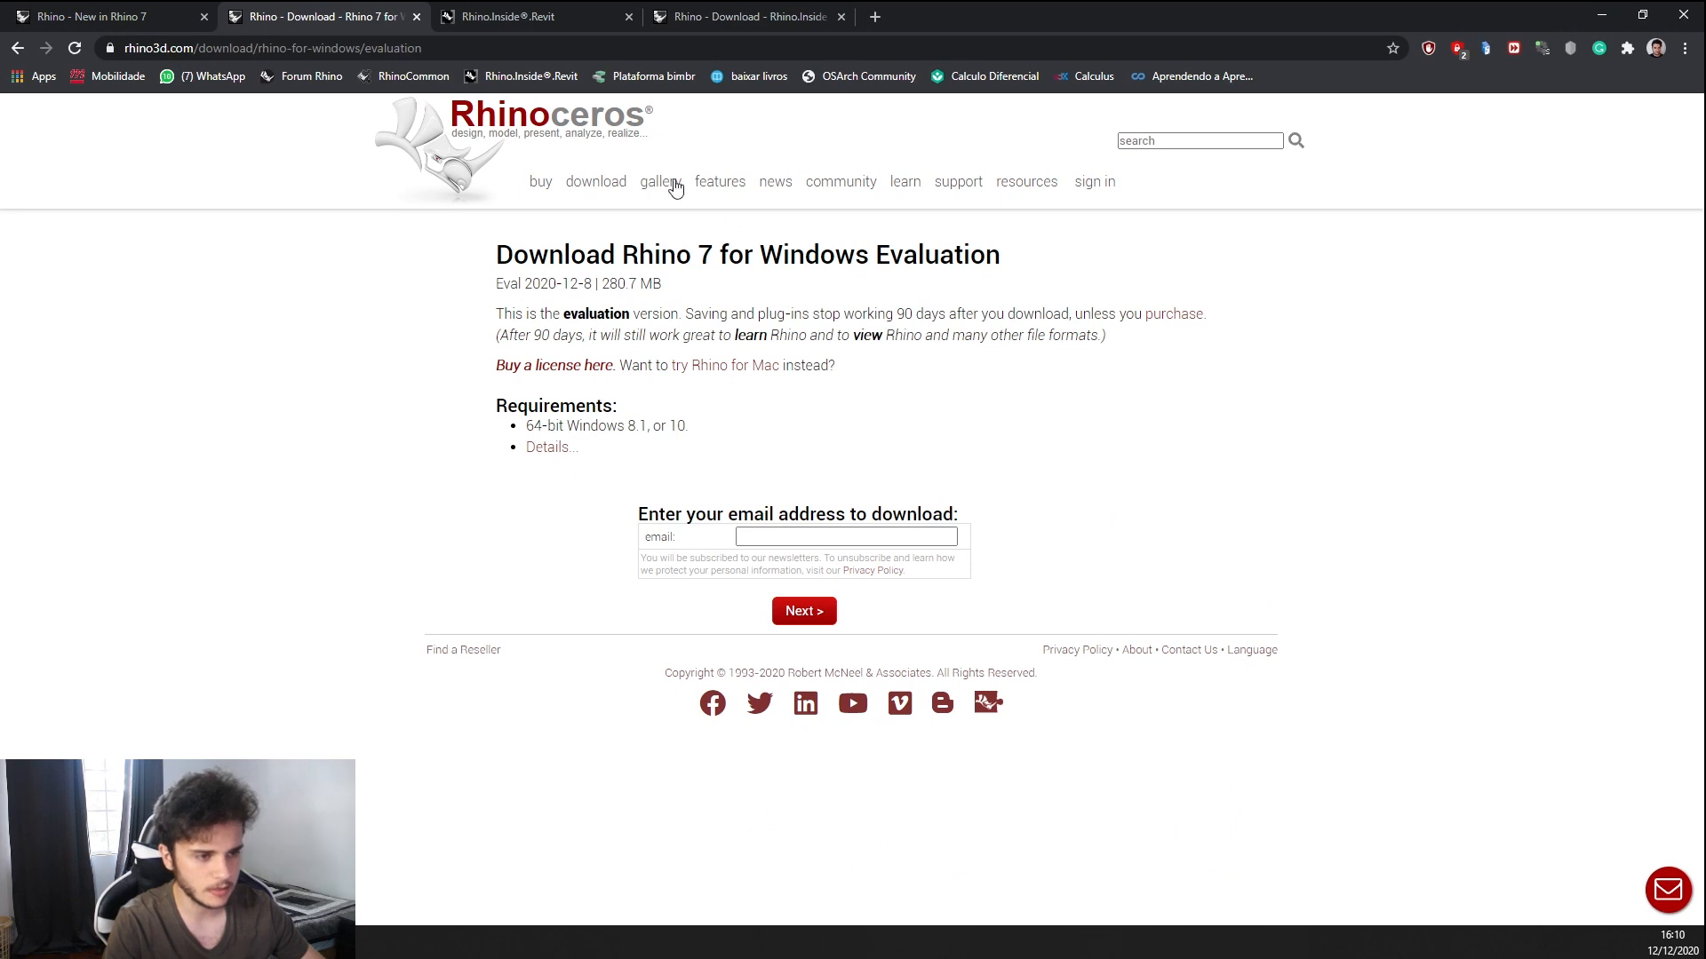
click(778, 533)
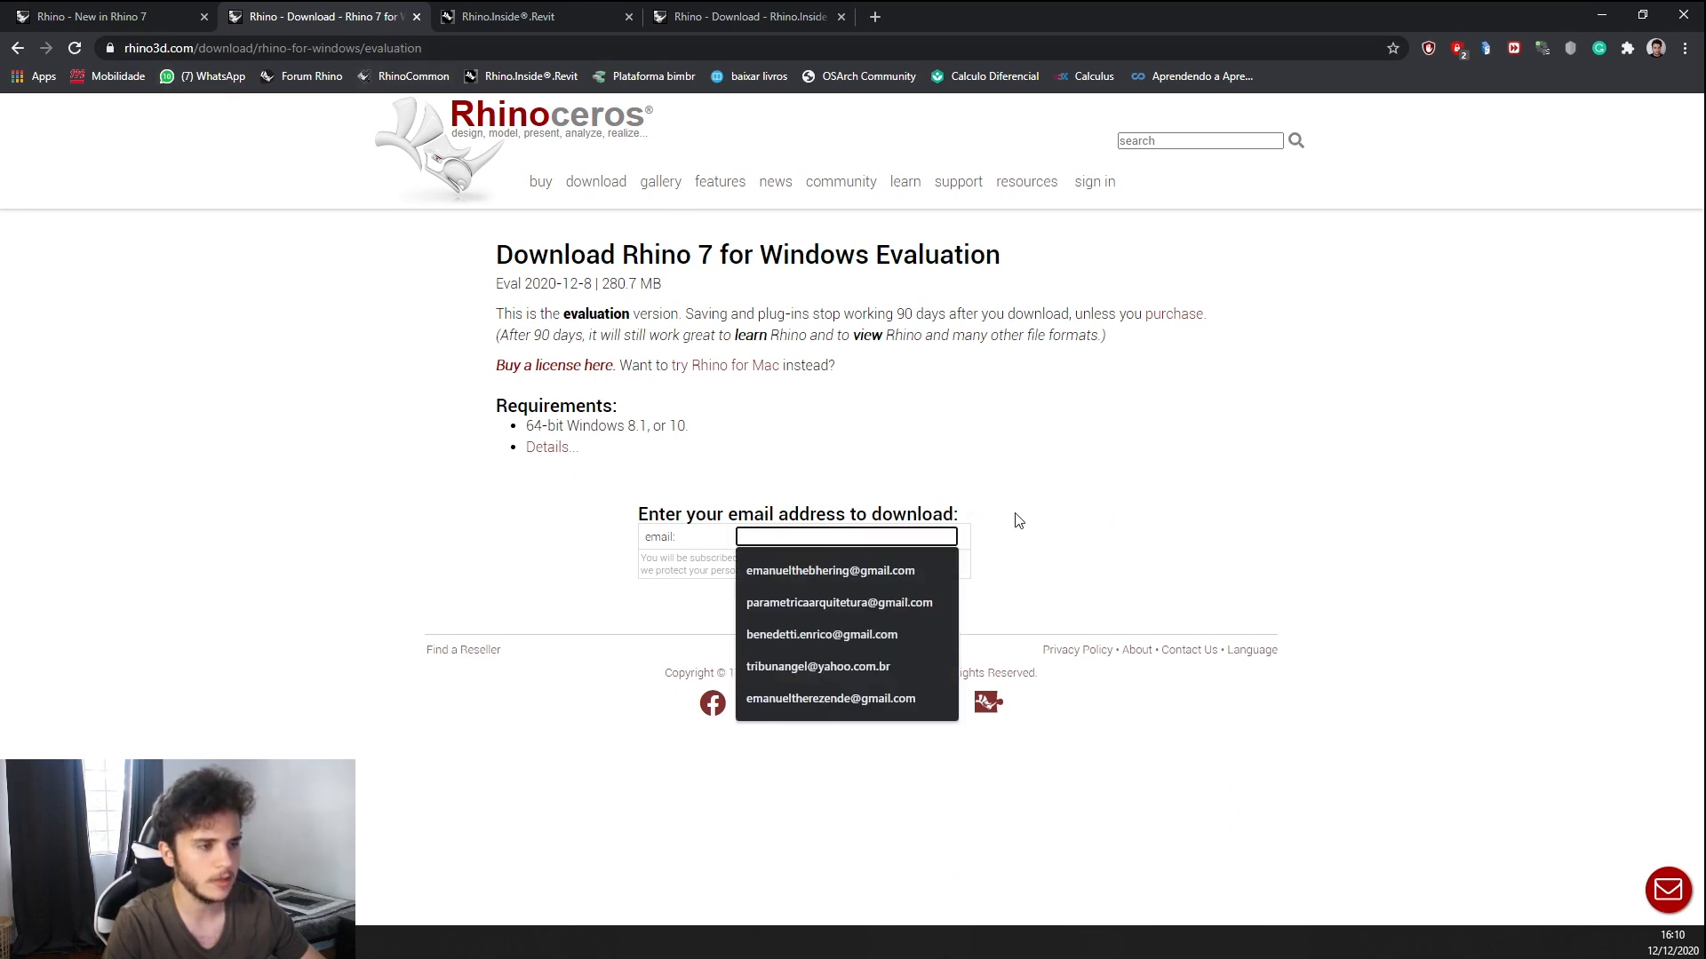
click(1098, 403)
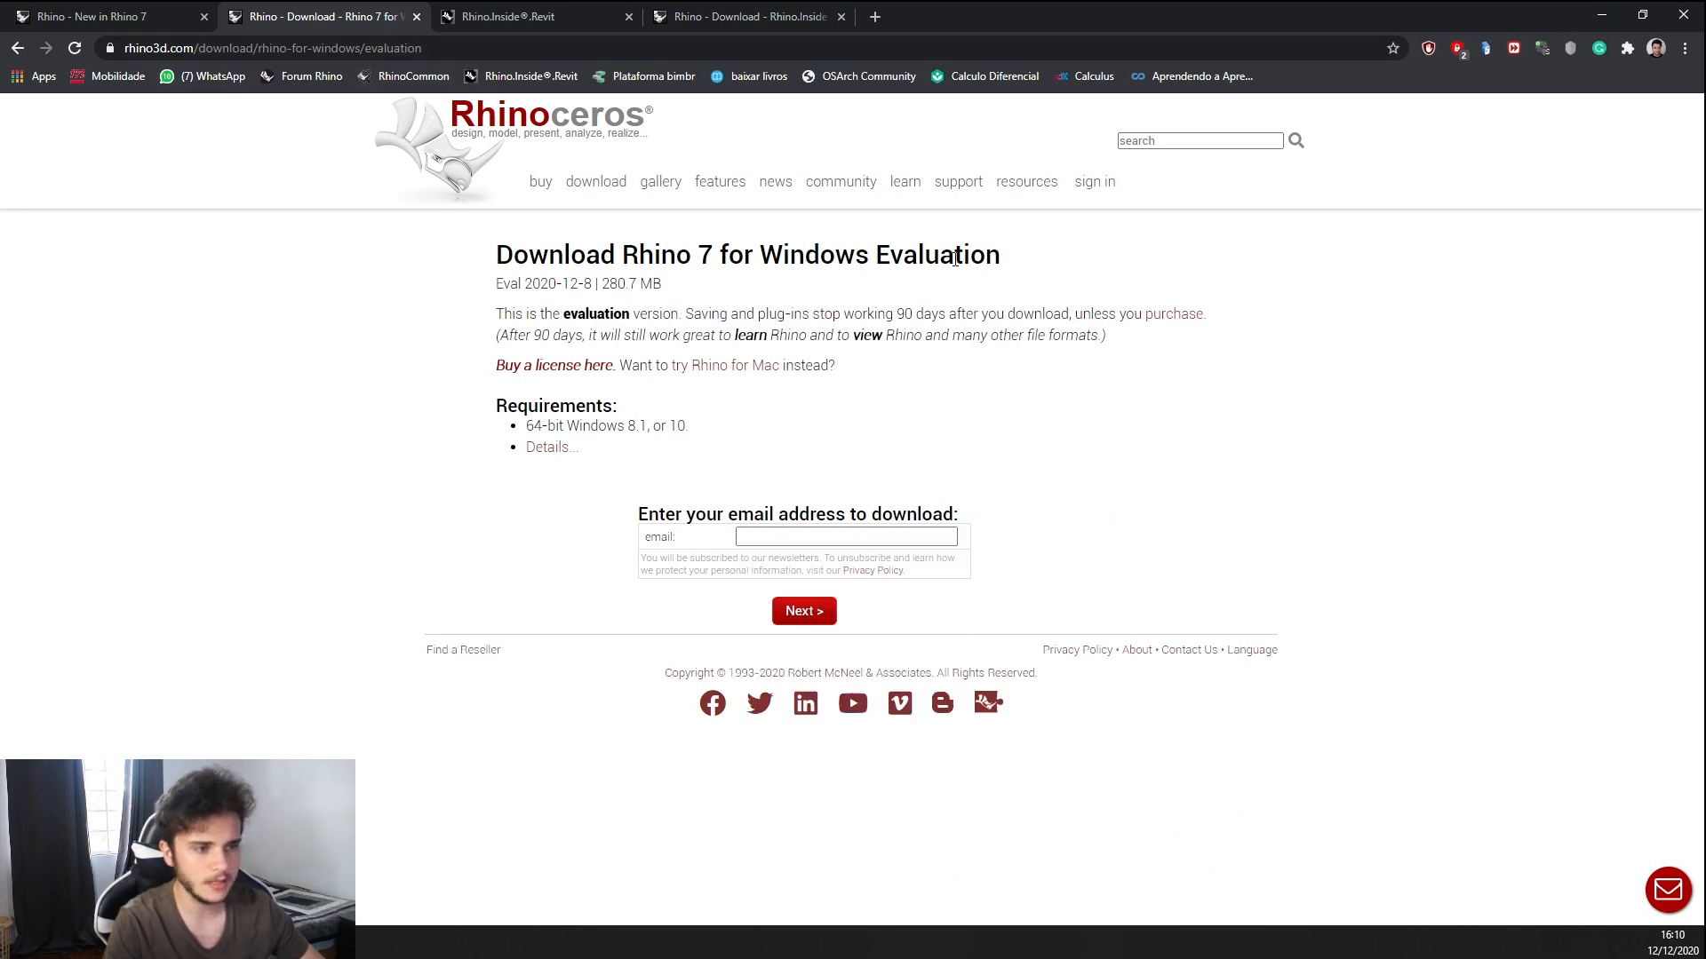
click(527, 7)
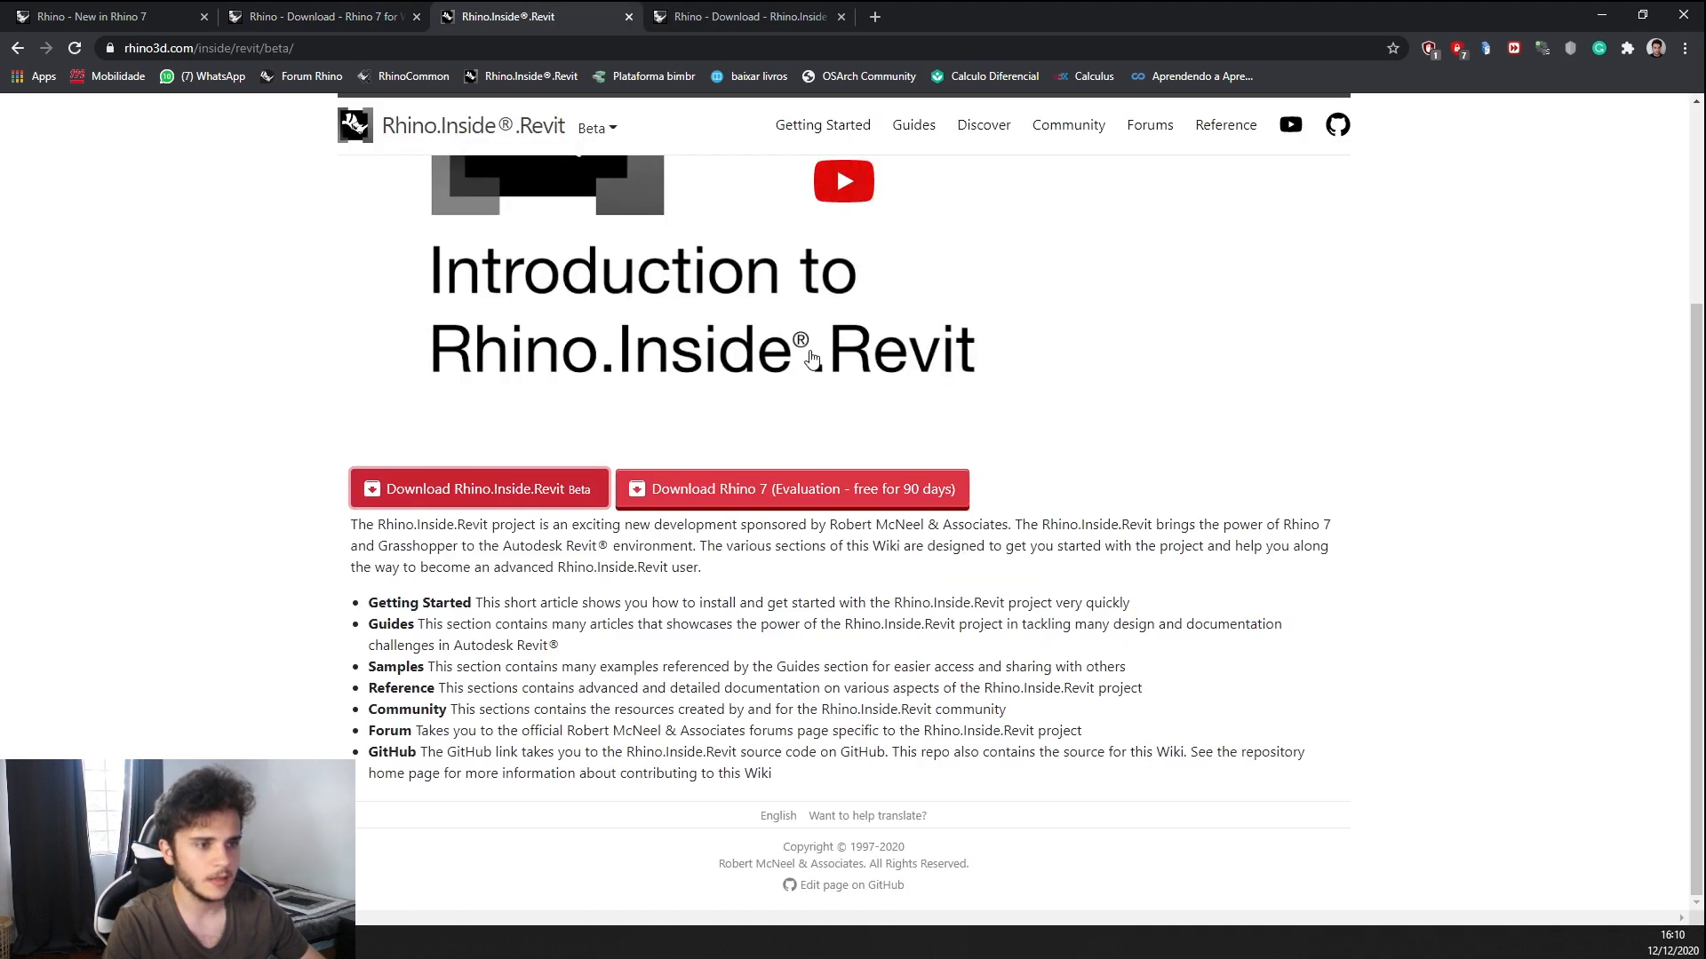
click(694, 9)
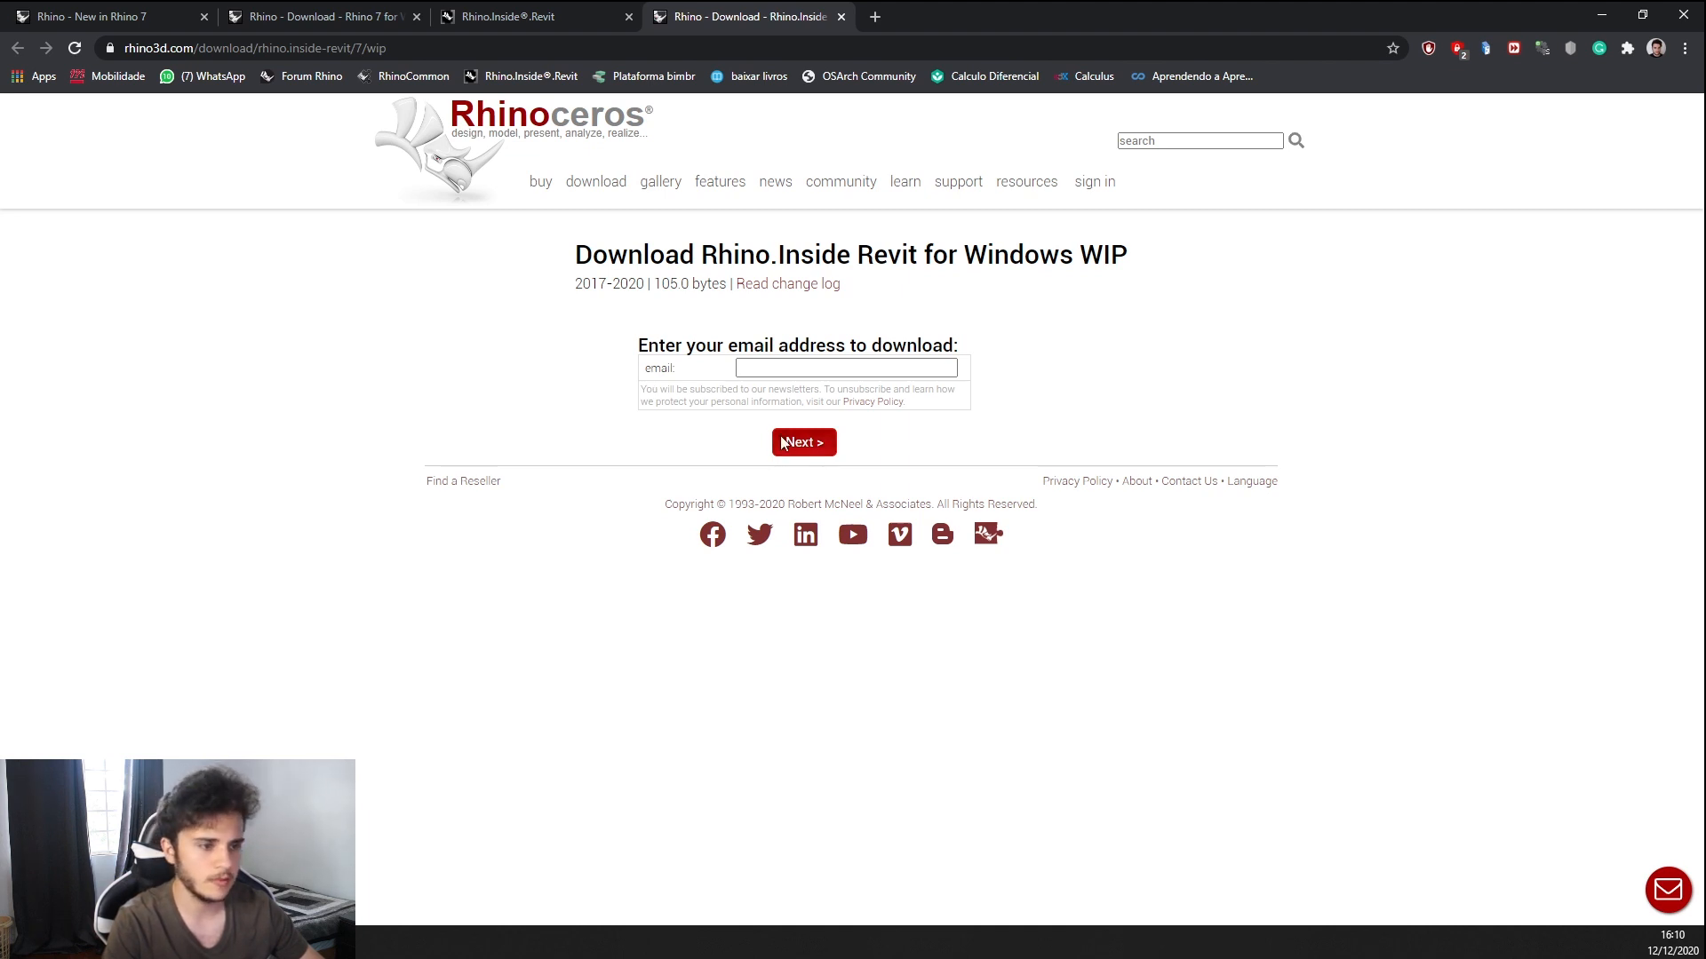
click(789, 375)
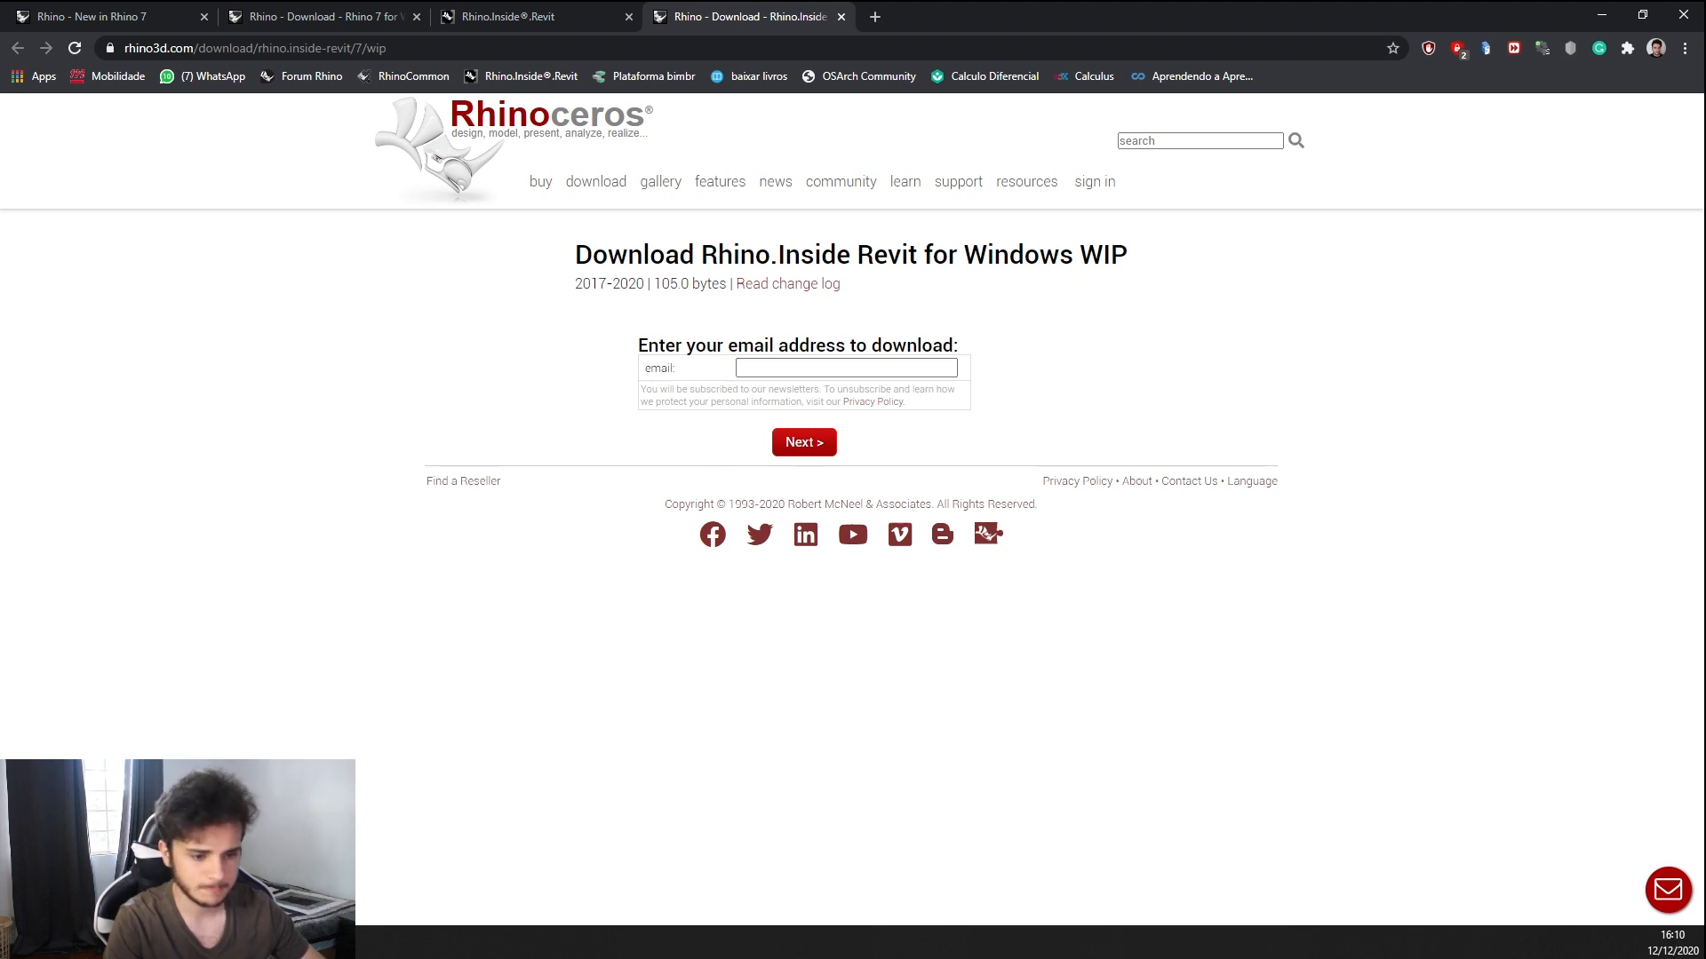
Switch to Rhinoceros 7 and examine the curved surface from several angles, selecting it to show its structure
key(alt+Tab)
right_drag(806, 575, 803, 568)
scroll(743, 544, down, 5)
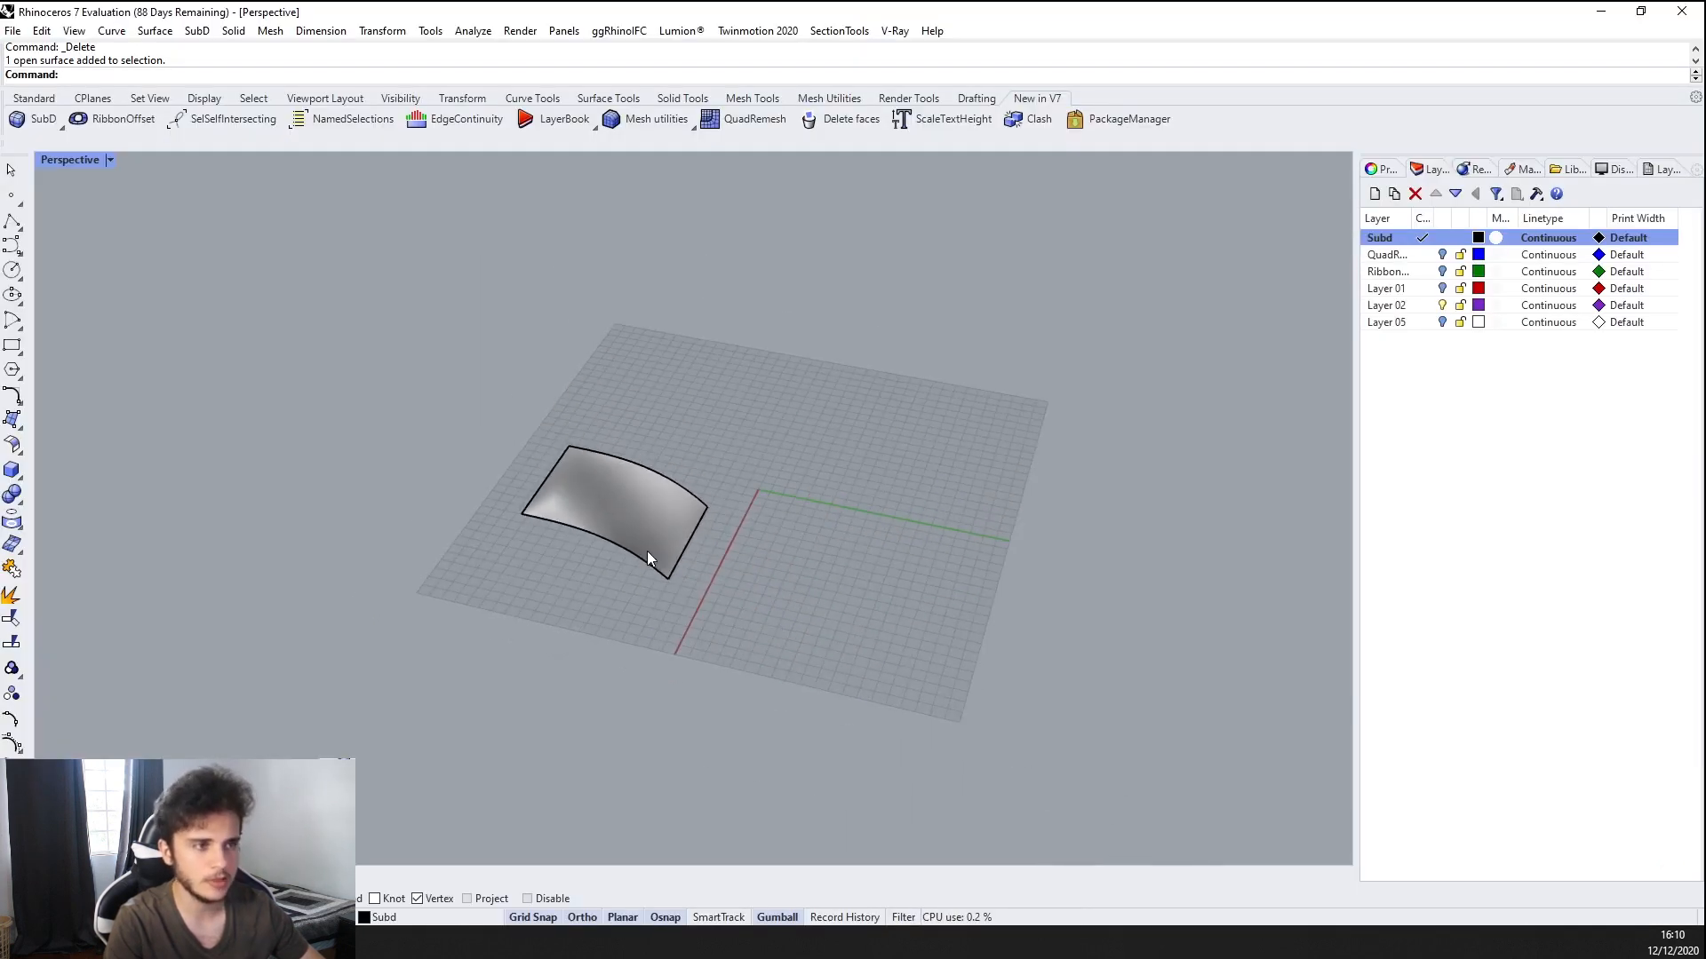
right_drag(647, 552, 870, 414)
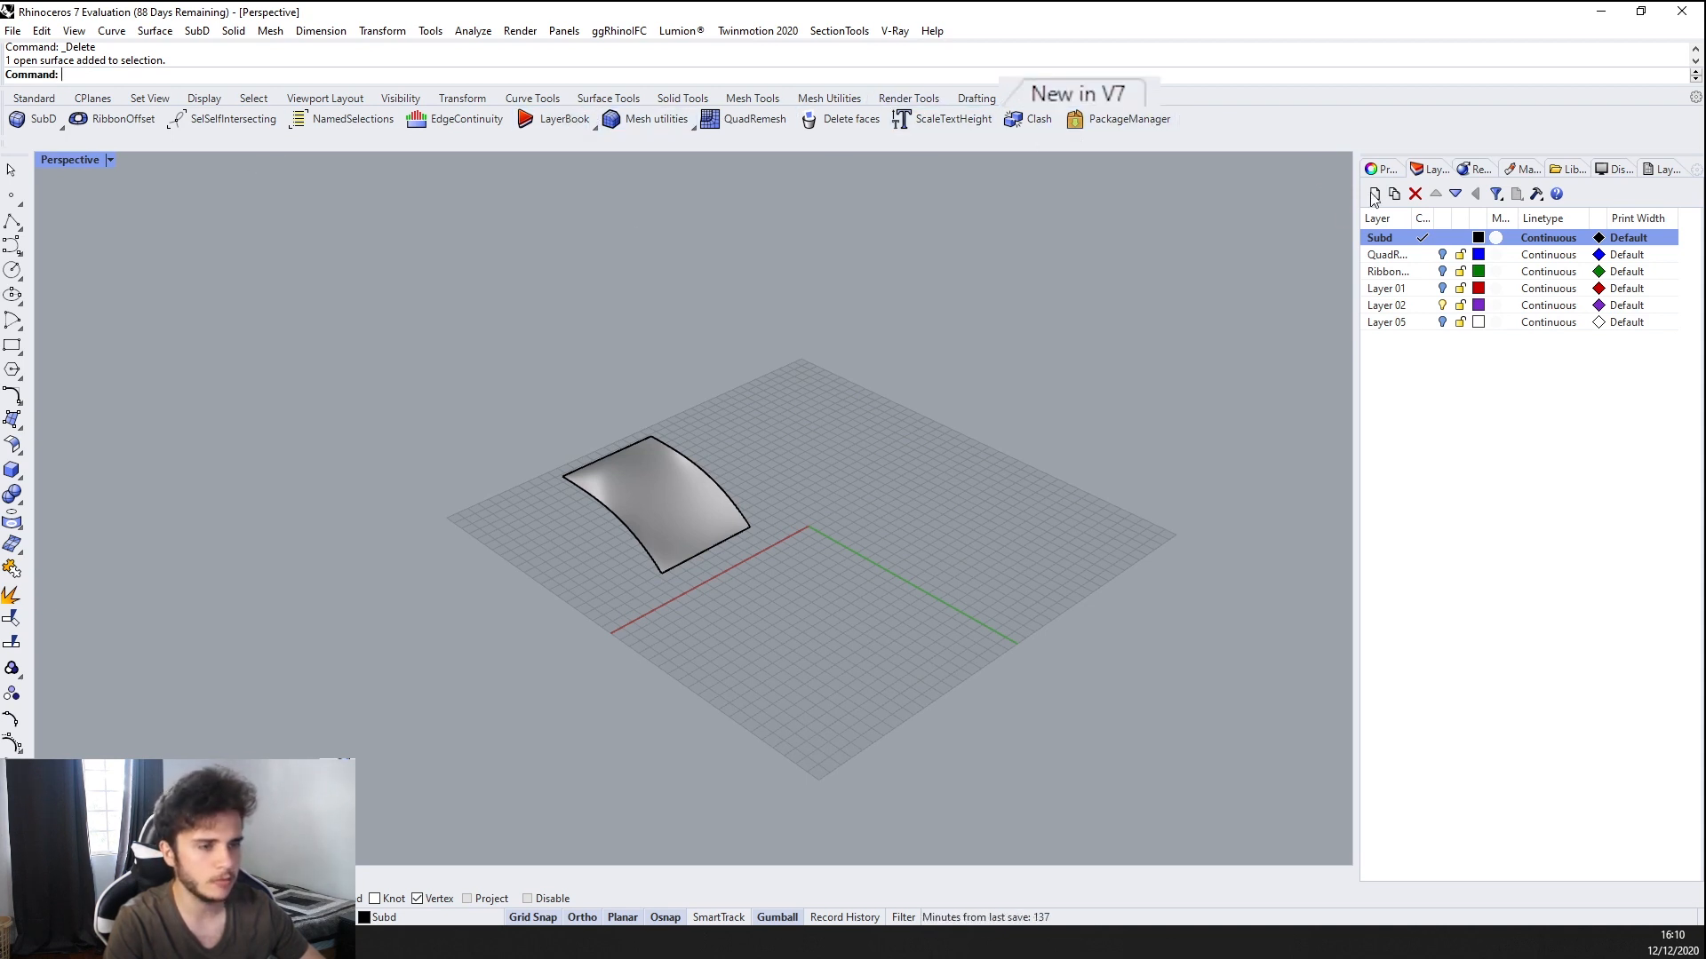
right_drag(1070, 313, 892, 380)
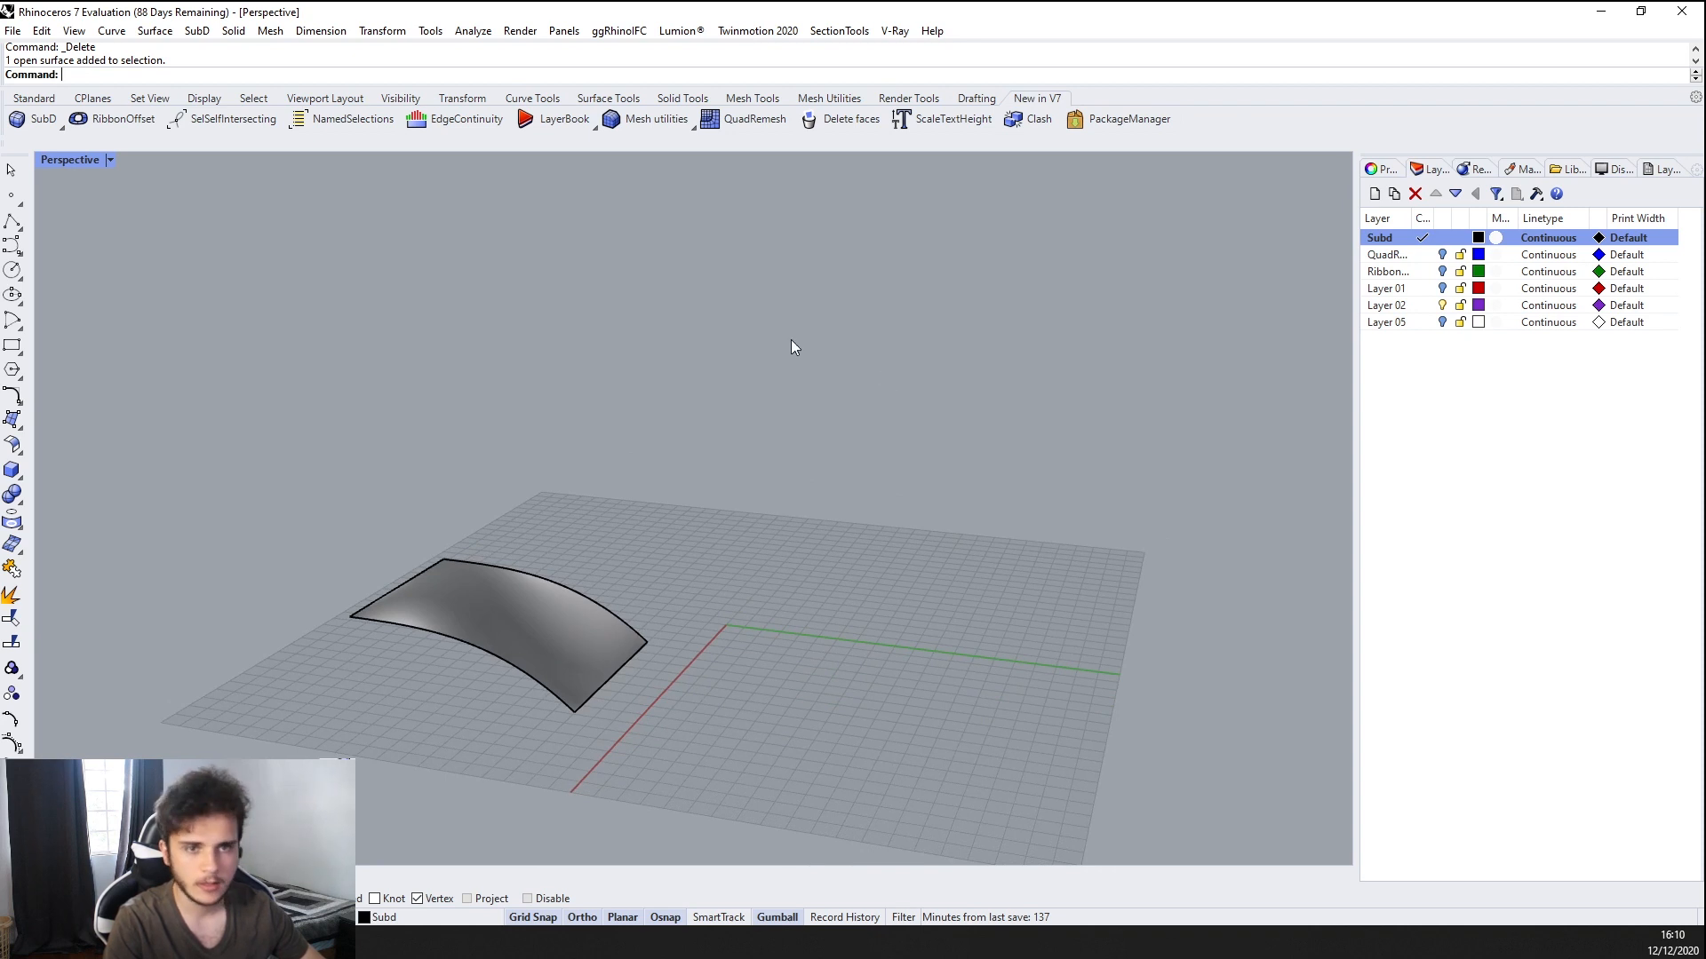
right_drag(568, 410, 468, 495)
click(567, 496)
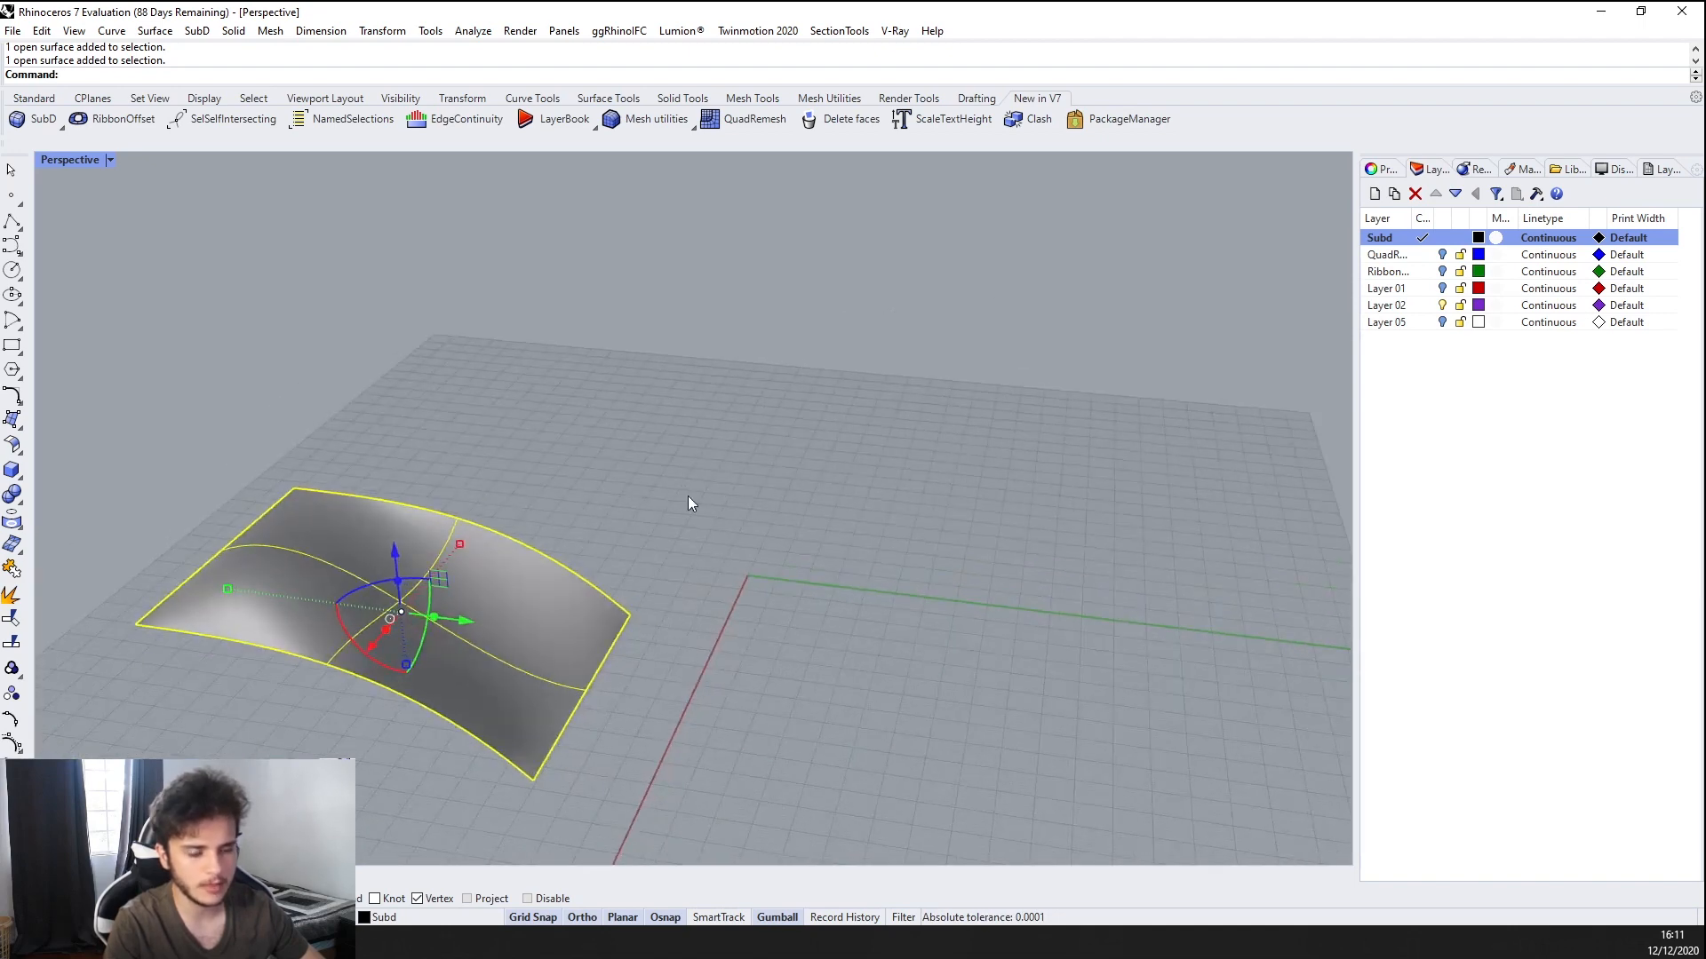
Create a polygon mesh from the curved surface with the density at the fewest-polygons end
right_drag(544, 444, 666, 447)
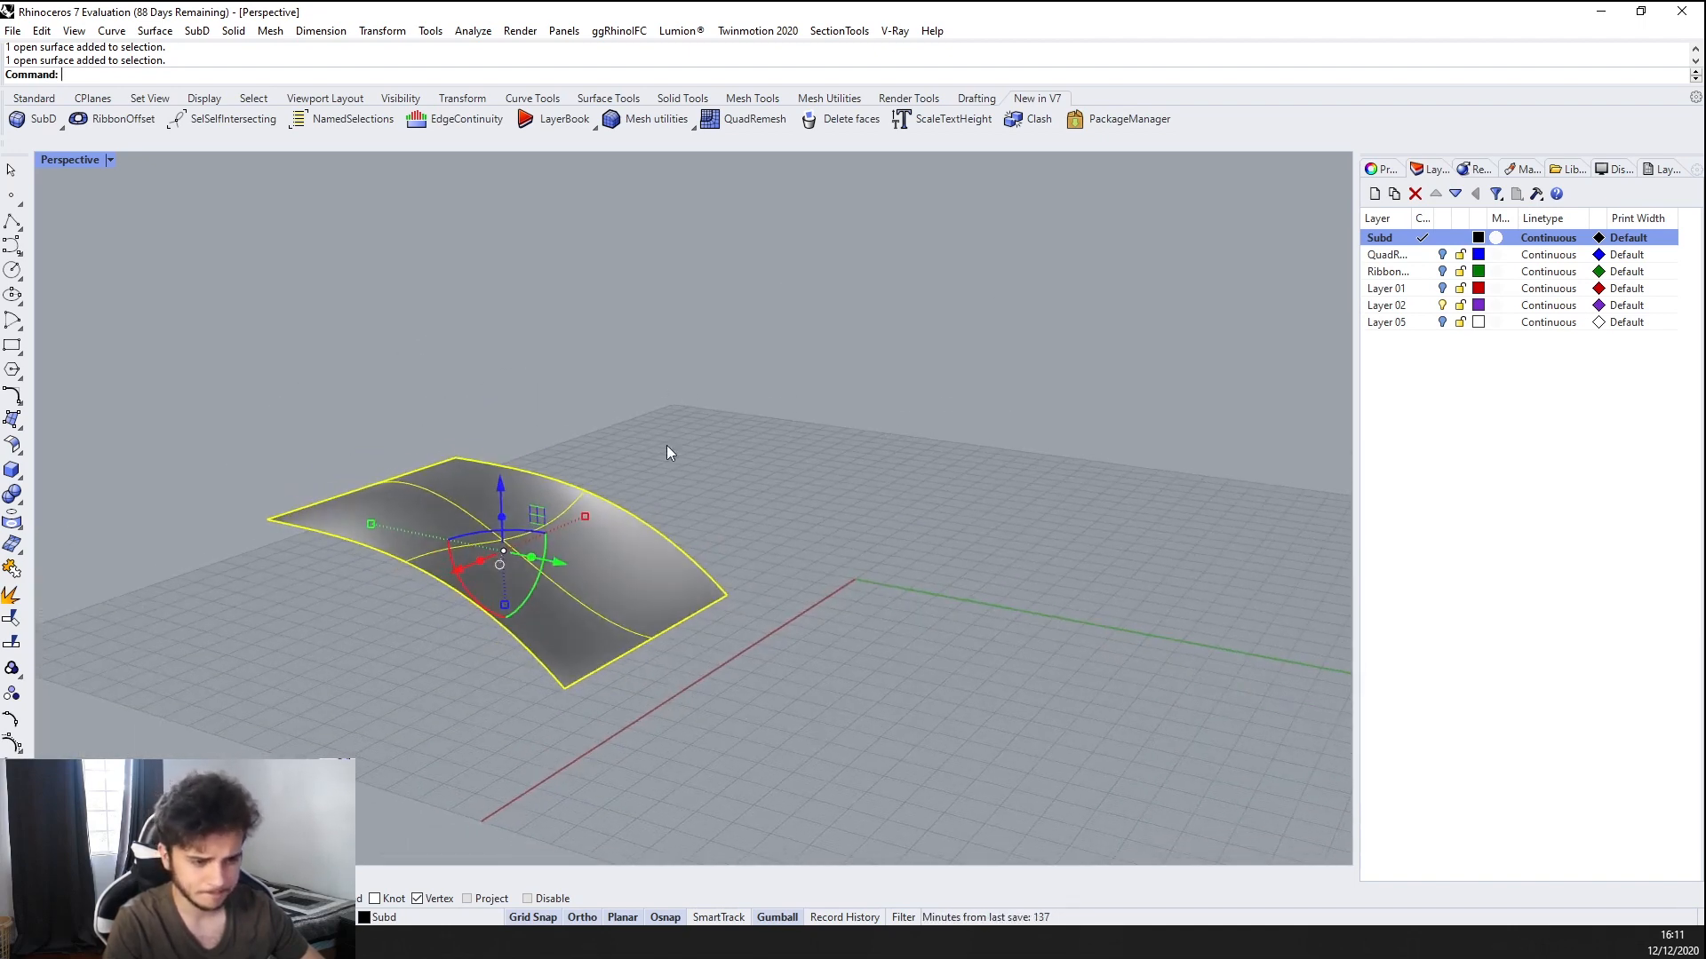
key(Escape)
click(522, 561)
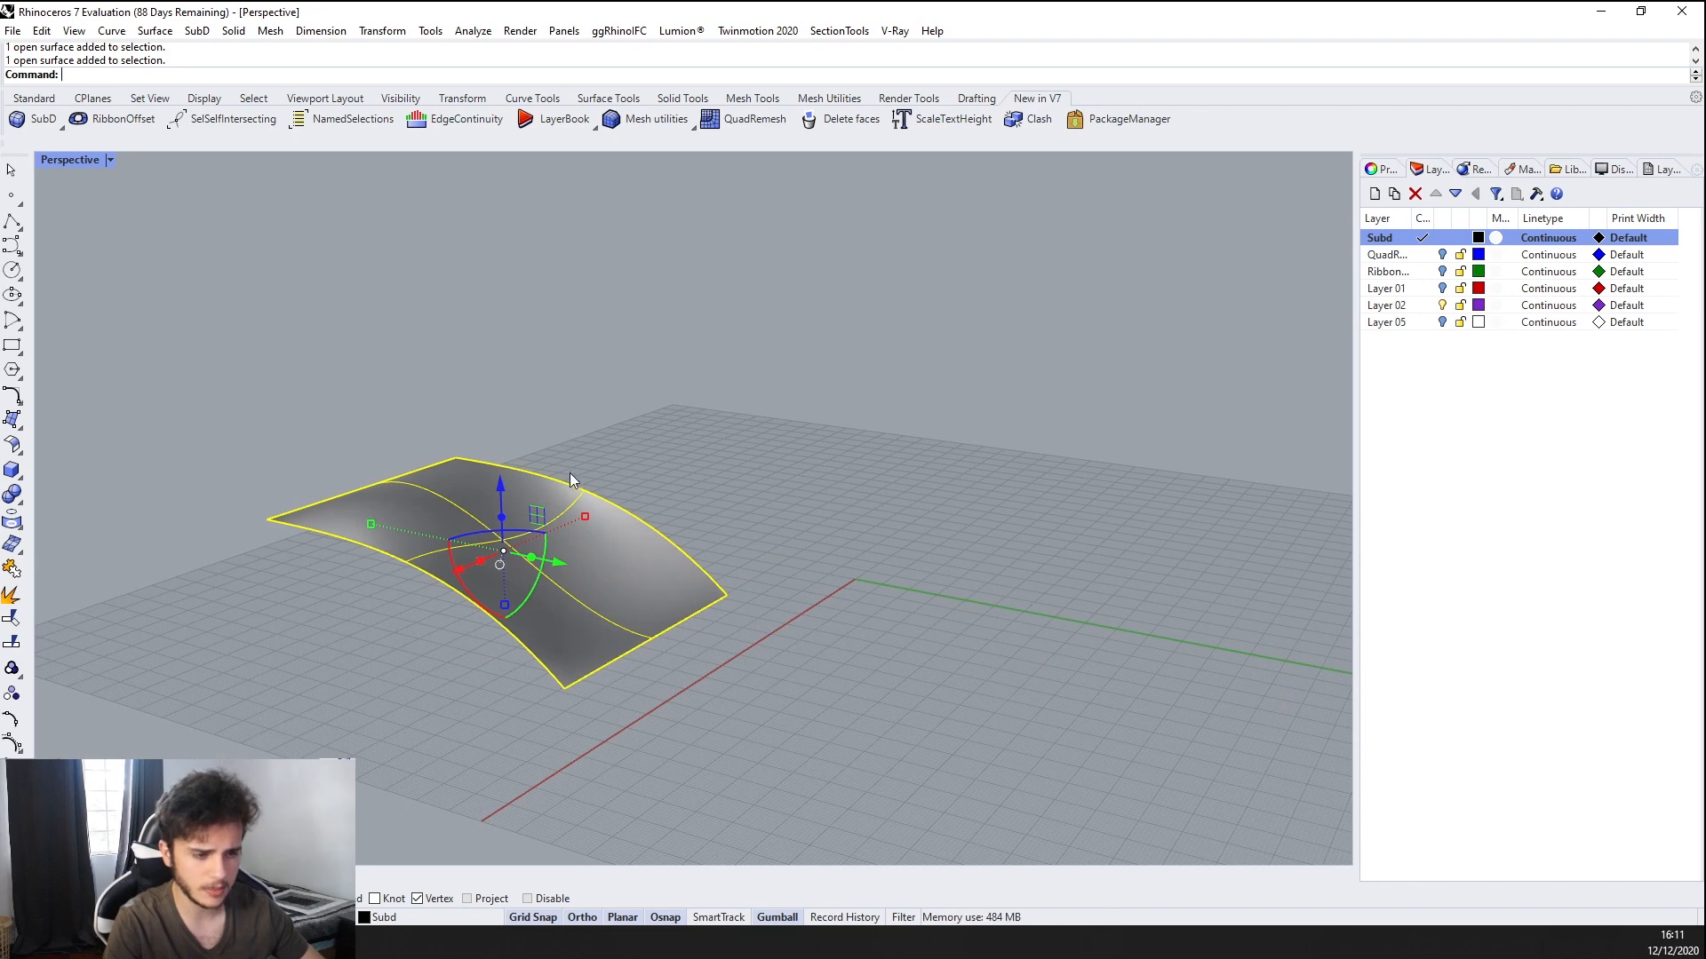
right_drag(571, 479, 617, 552)
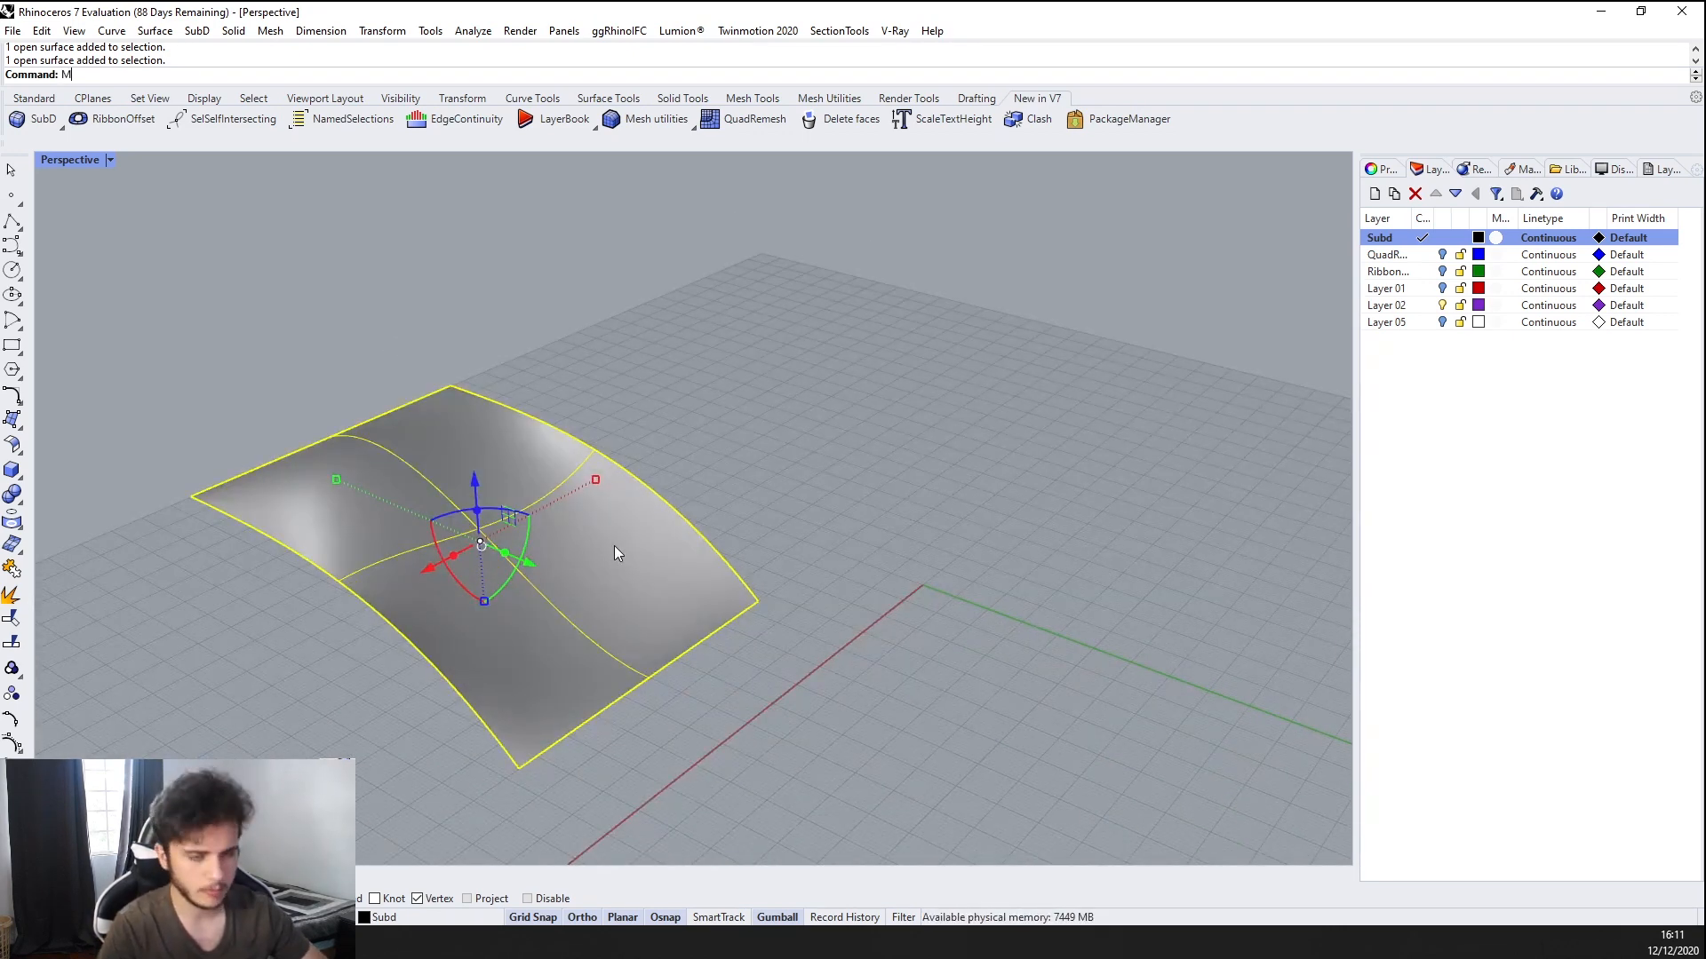
text(Mesh)
key(Return)
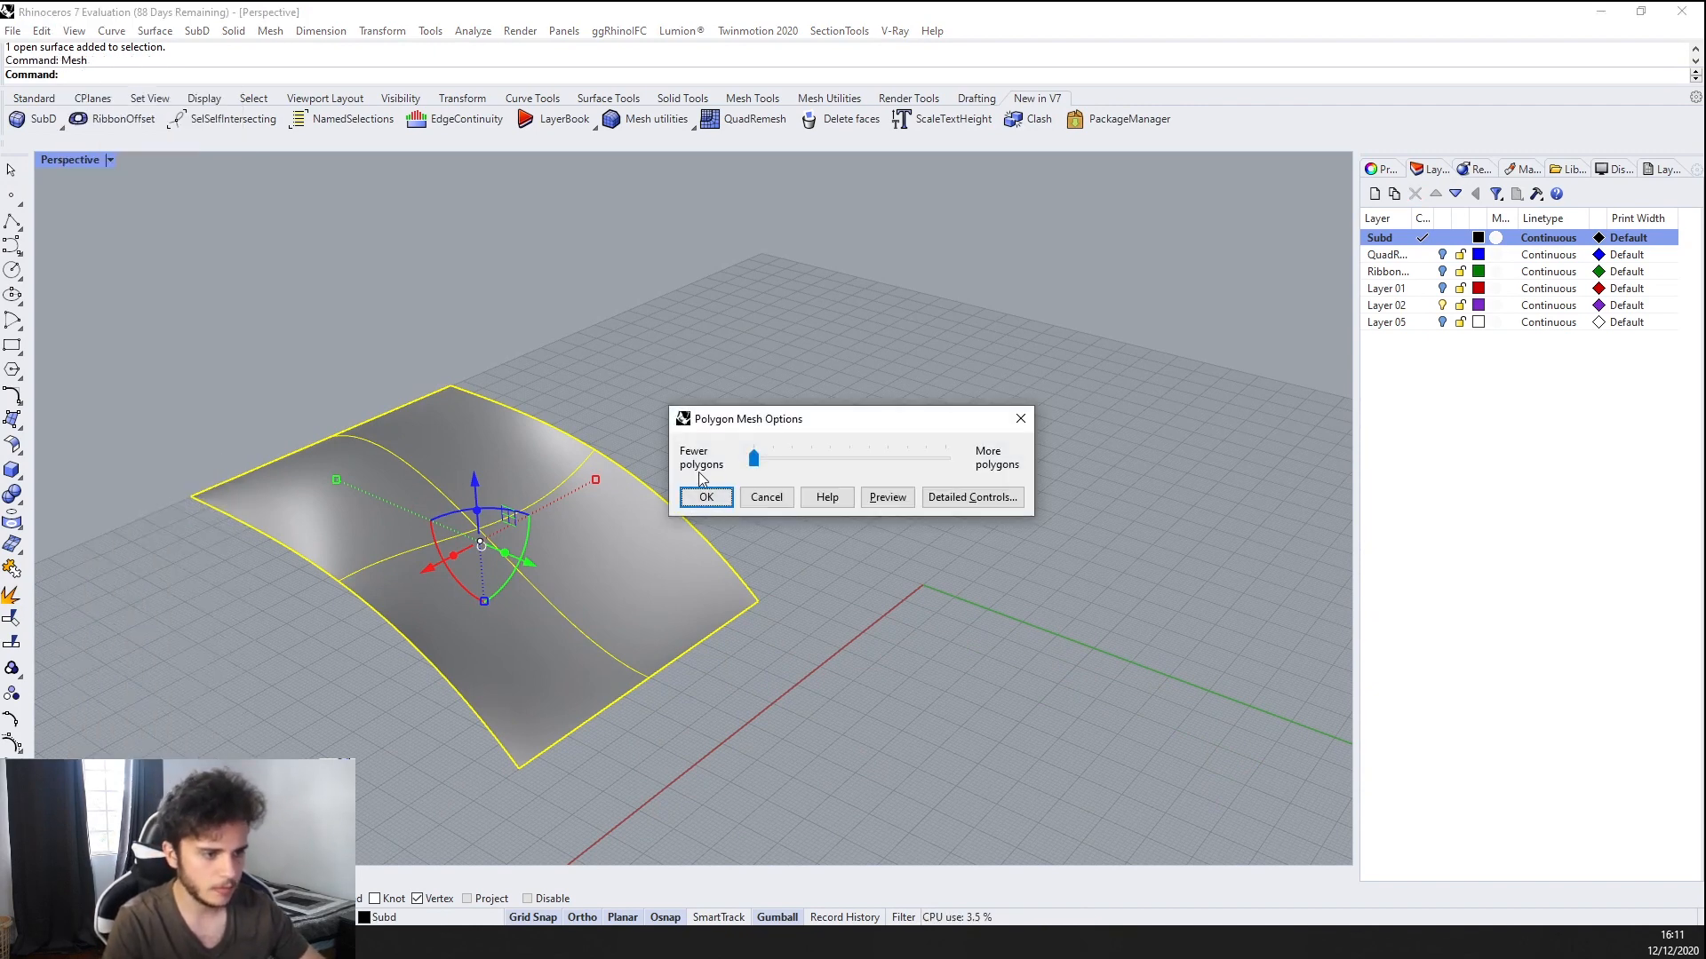
click(694, 499)
Move the new mesh along the X axis so it sits beside the original surface
scroll(670, 503, down, 5)
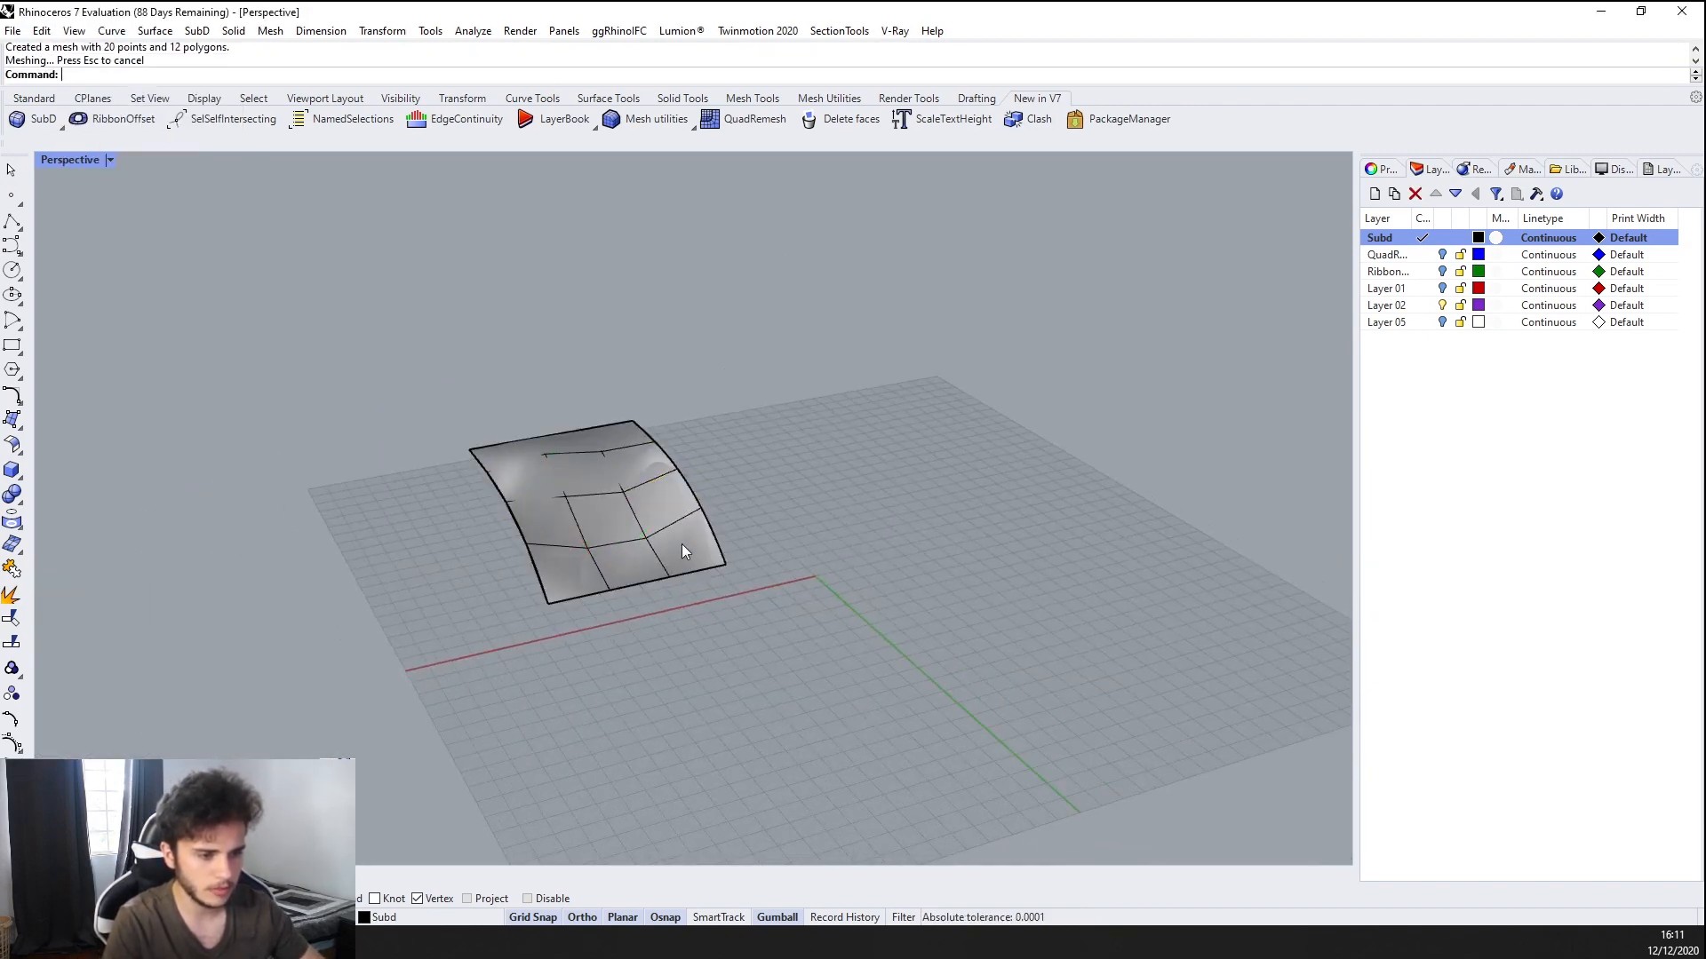
scroll(657, 537, up, 3)
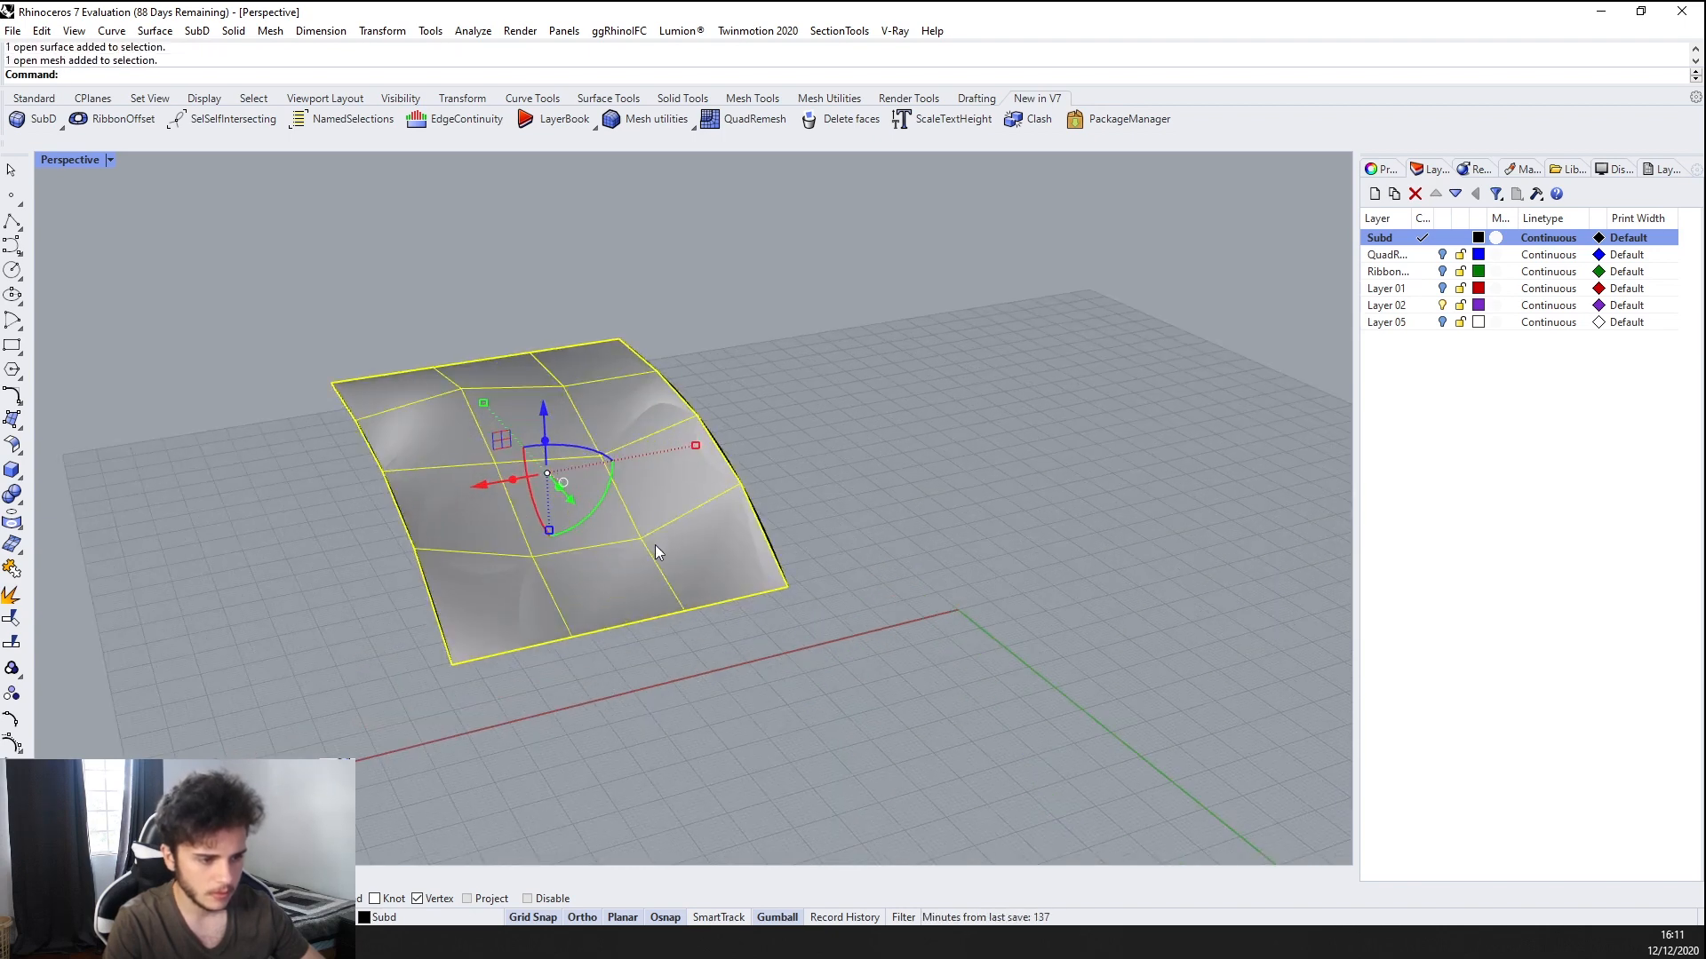
drag(499, 493, 727, 446)
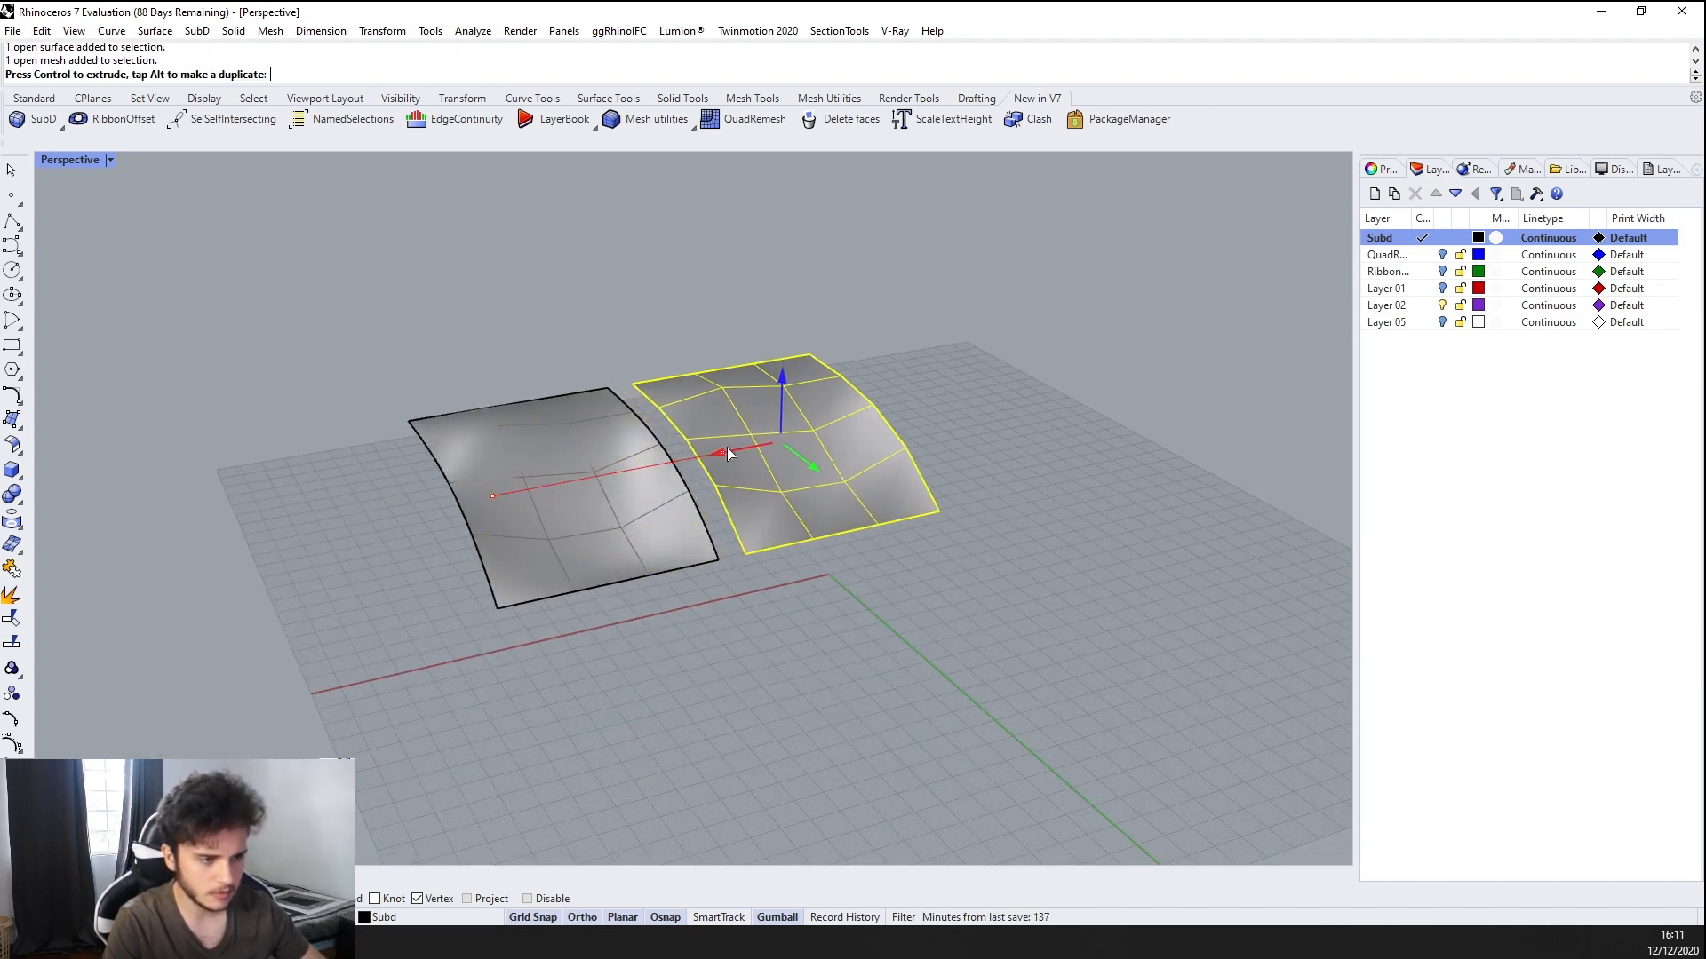
click(943, 423)
right_drag(944, 423, 888, 622)
right_drag(619, 442, 826, 375)
Convert the moved mesh to a SubD with ToSubD, using control points, no creases or corners, and keeping the input mesh
click(721, 446)
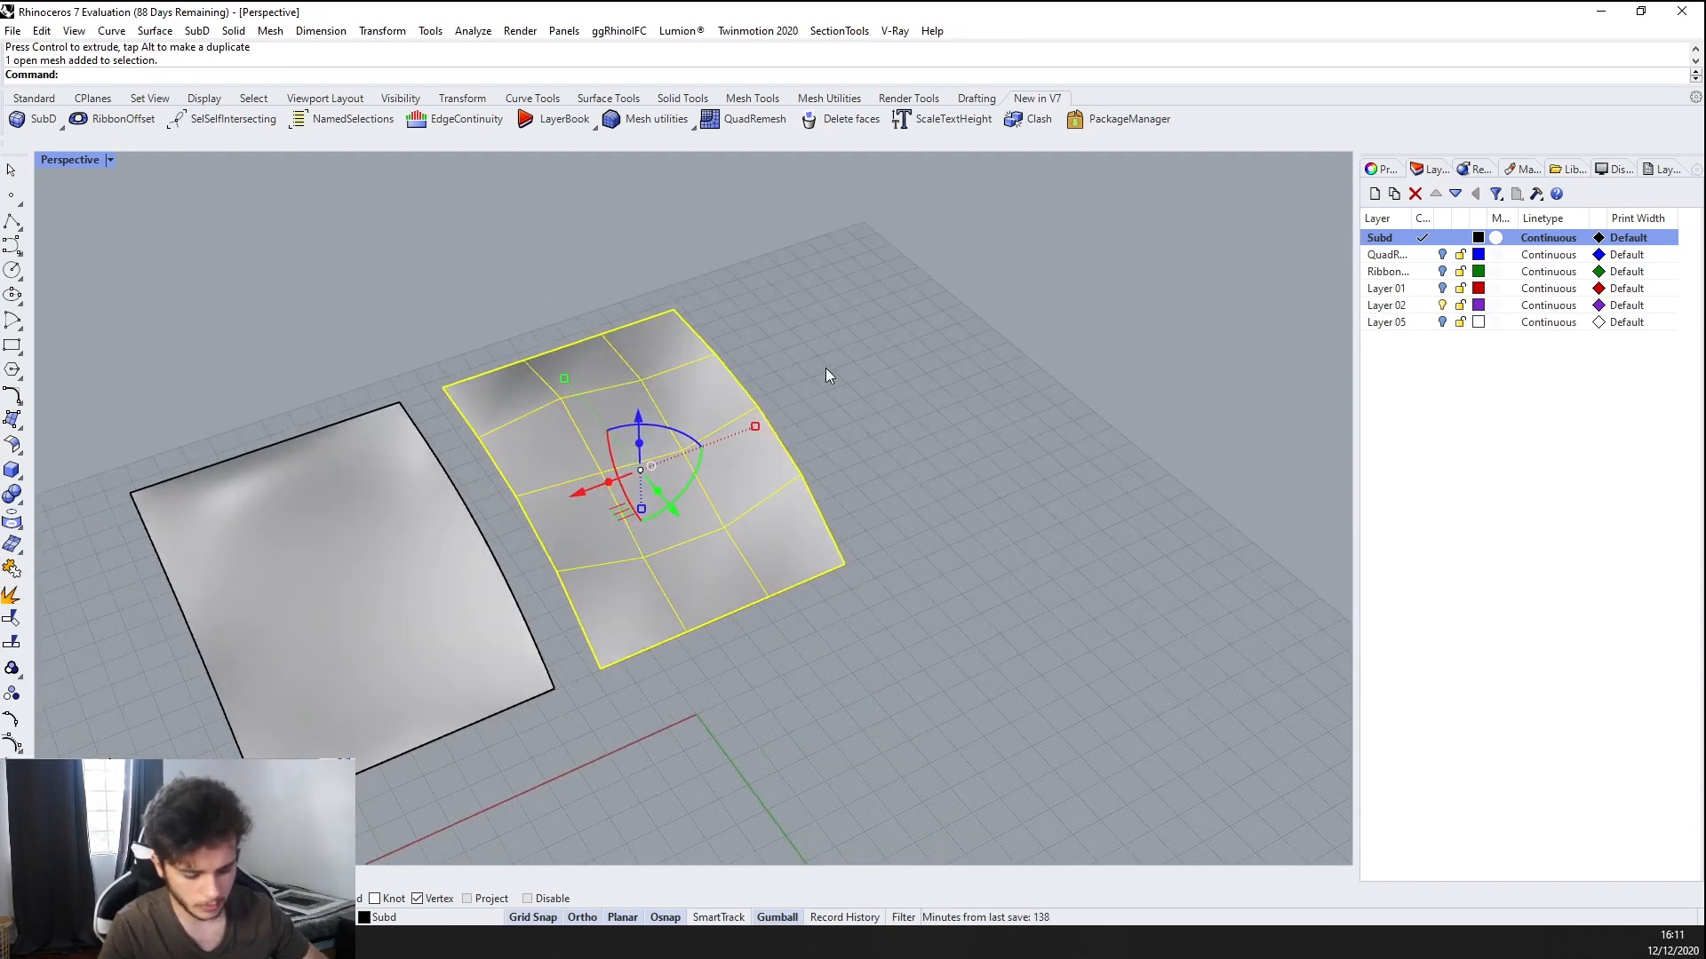
text(ToSubD)
key(Return)
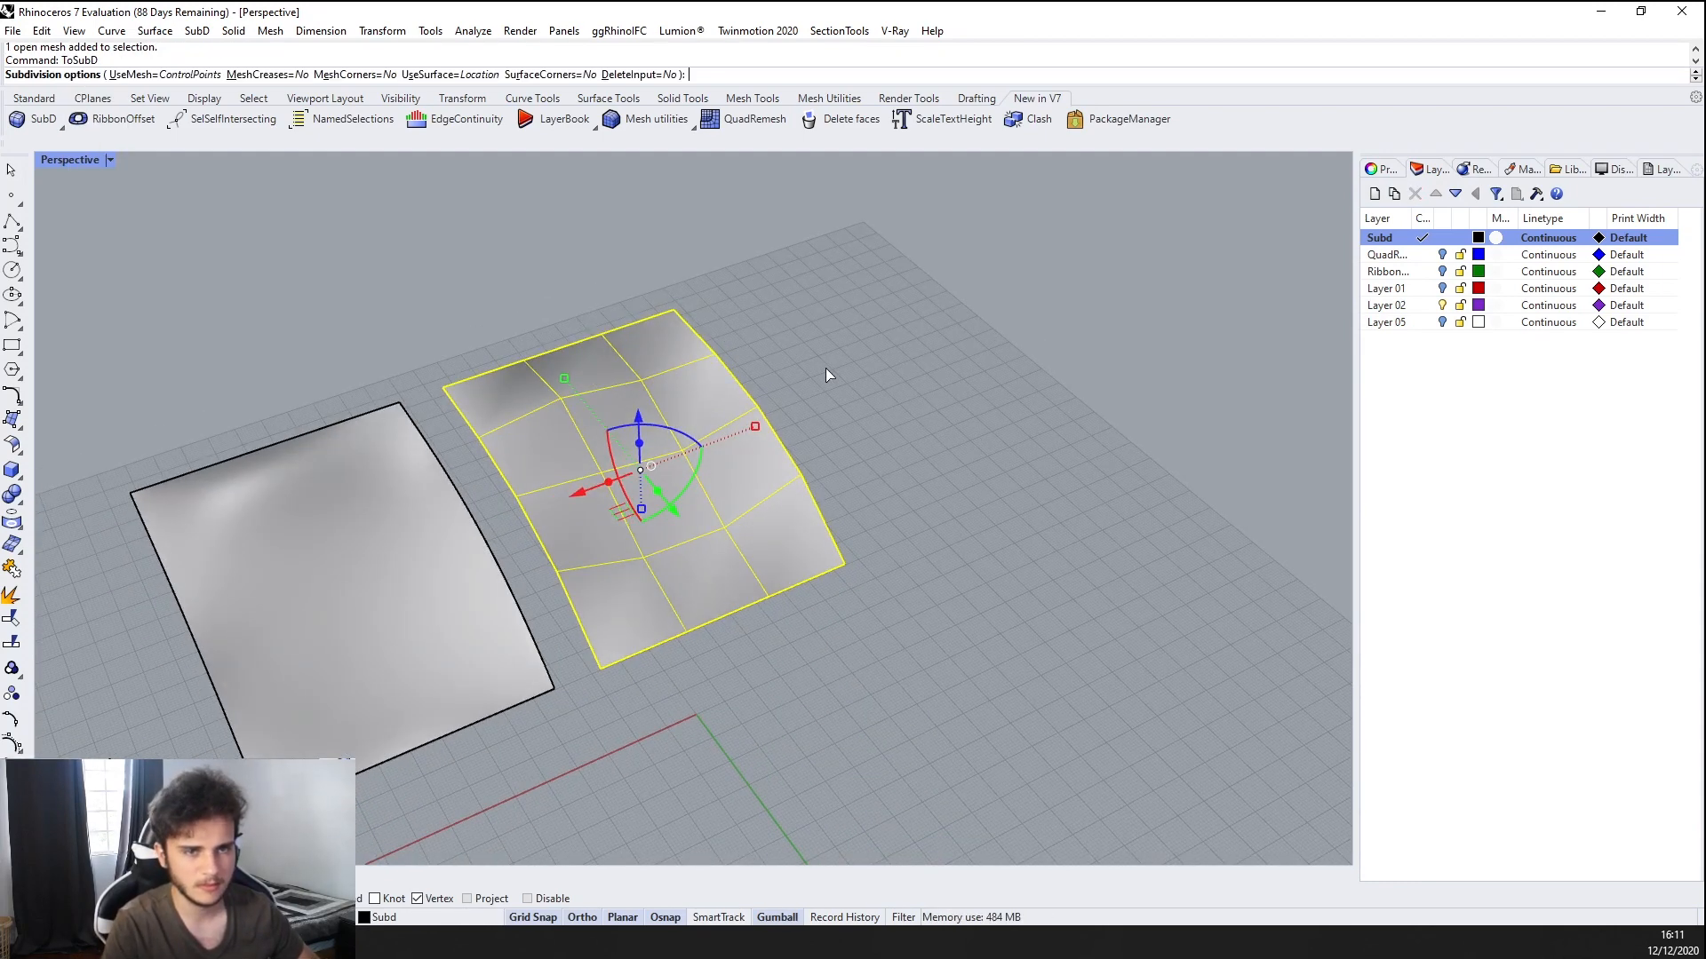
key(Return)
right_drag(825, 368, 855, 573)
click(854, 573)
click(839, 586)
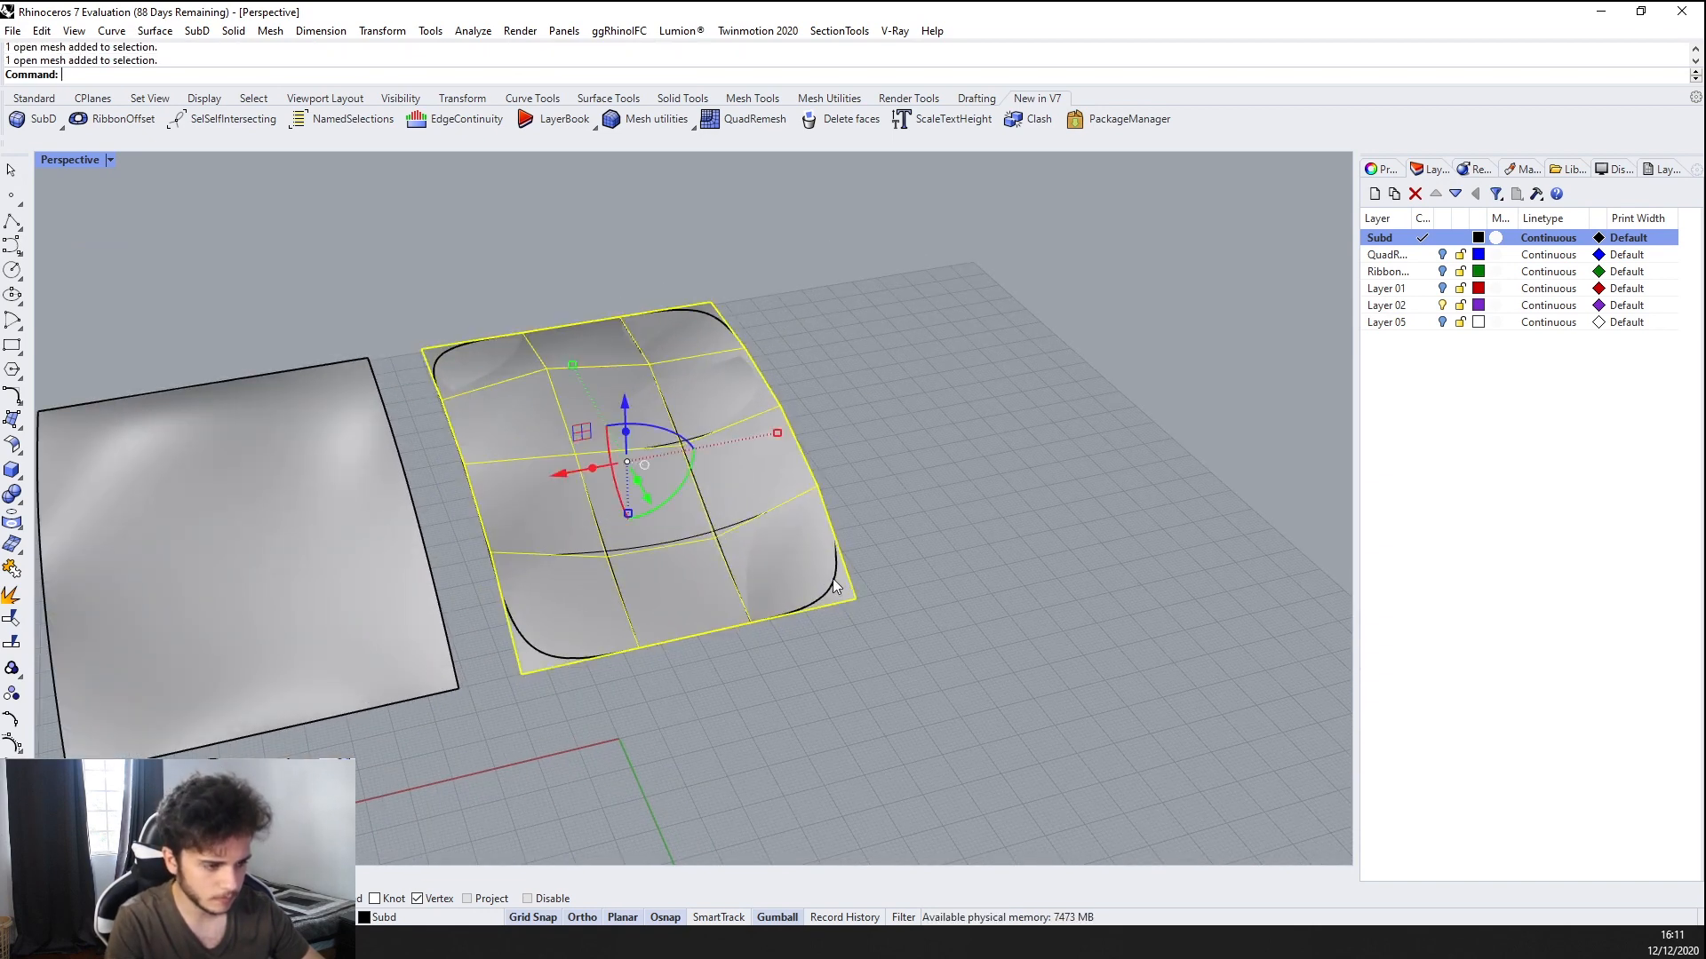
scroll(830, 584, up, 3)
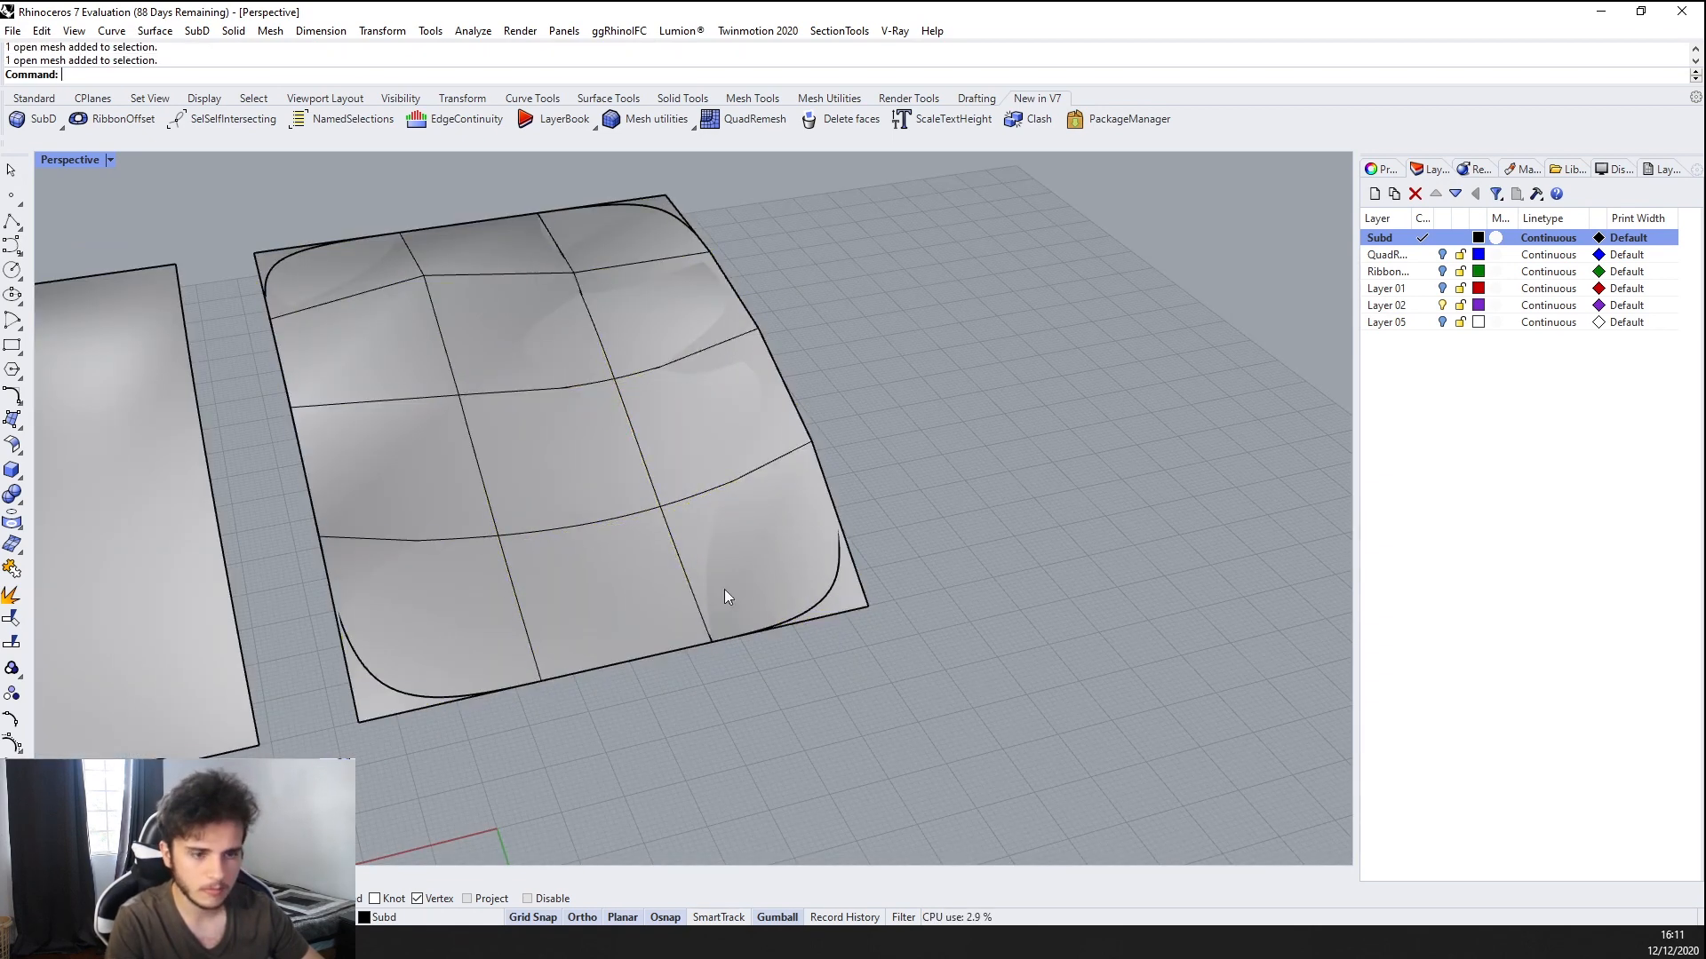
Move the SubD along the X axis so it sits beside the mesh, on the side away from the surface
click(393, 700)
scroll(450, 568, down, 3)
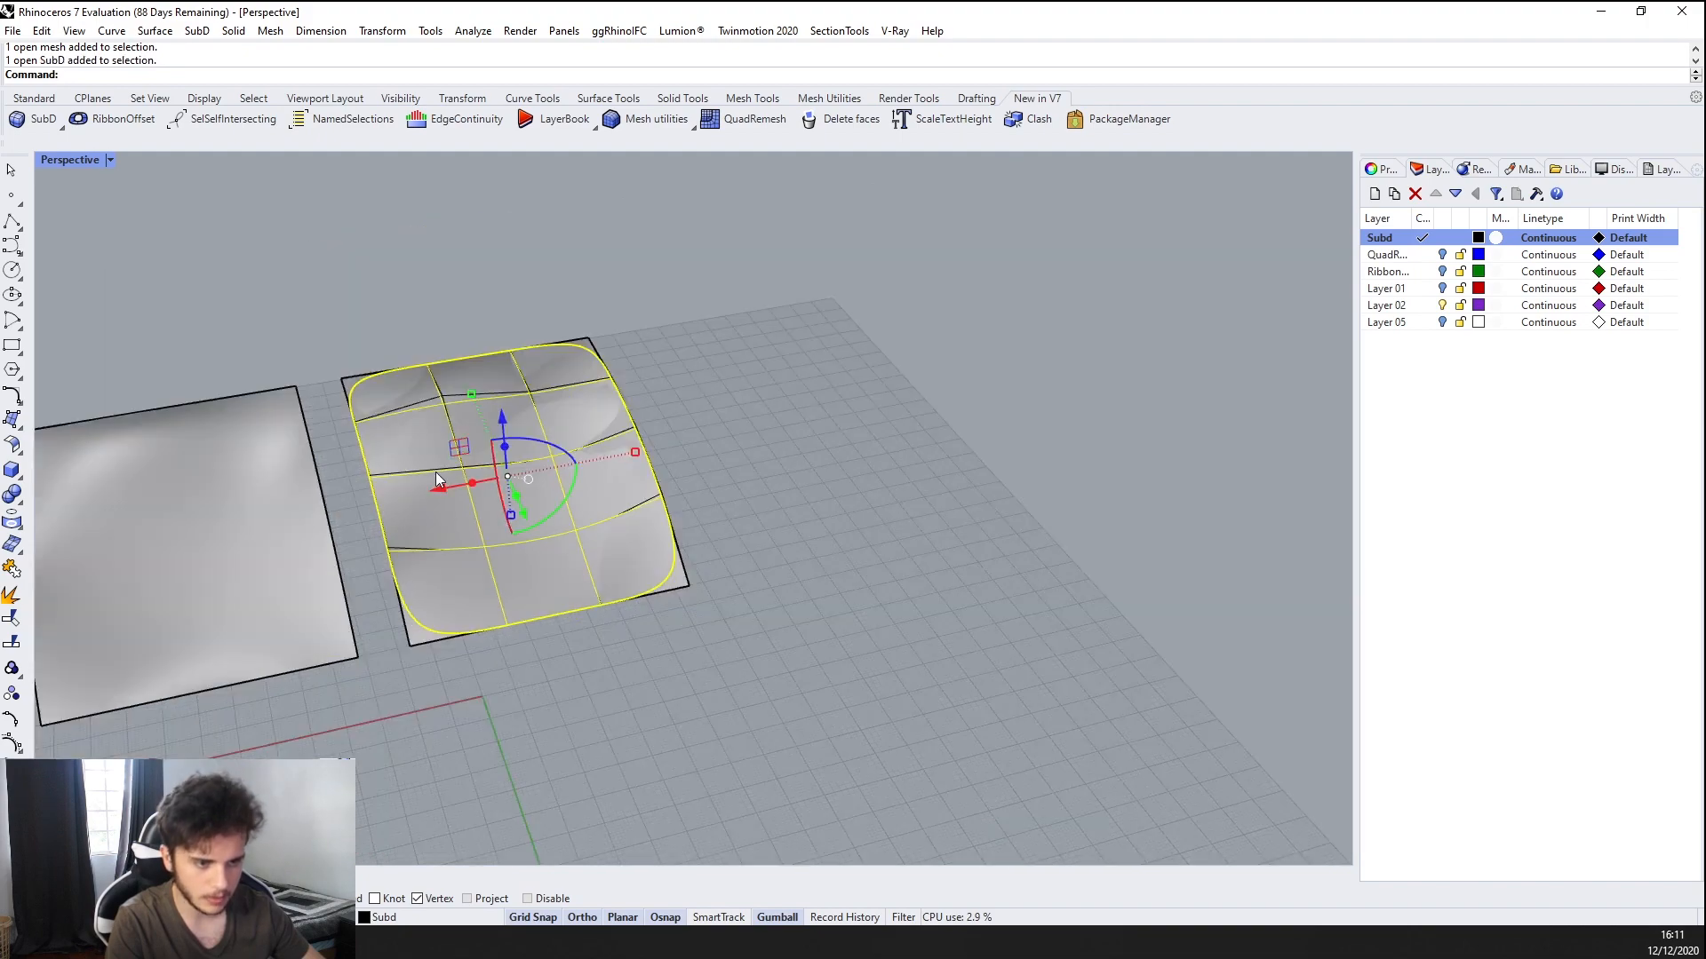
drag(442, 490, 738, 462)
key(Escape)
right_drag(844, 382, 629, 433)
Raise the mesh's central face vertically to form a flat-topped peak
scroll(533, 471, up, 7)
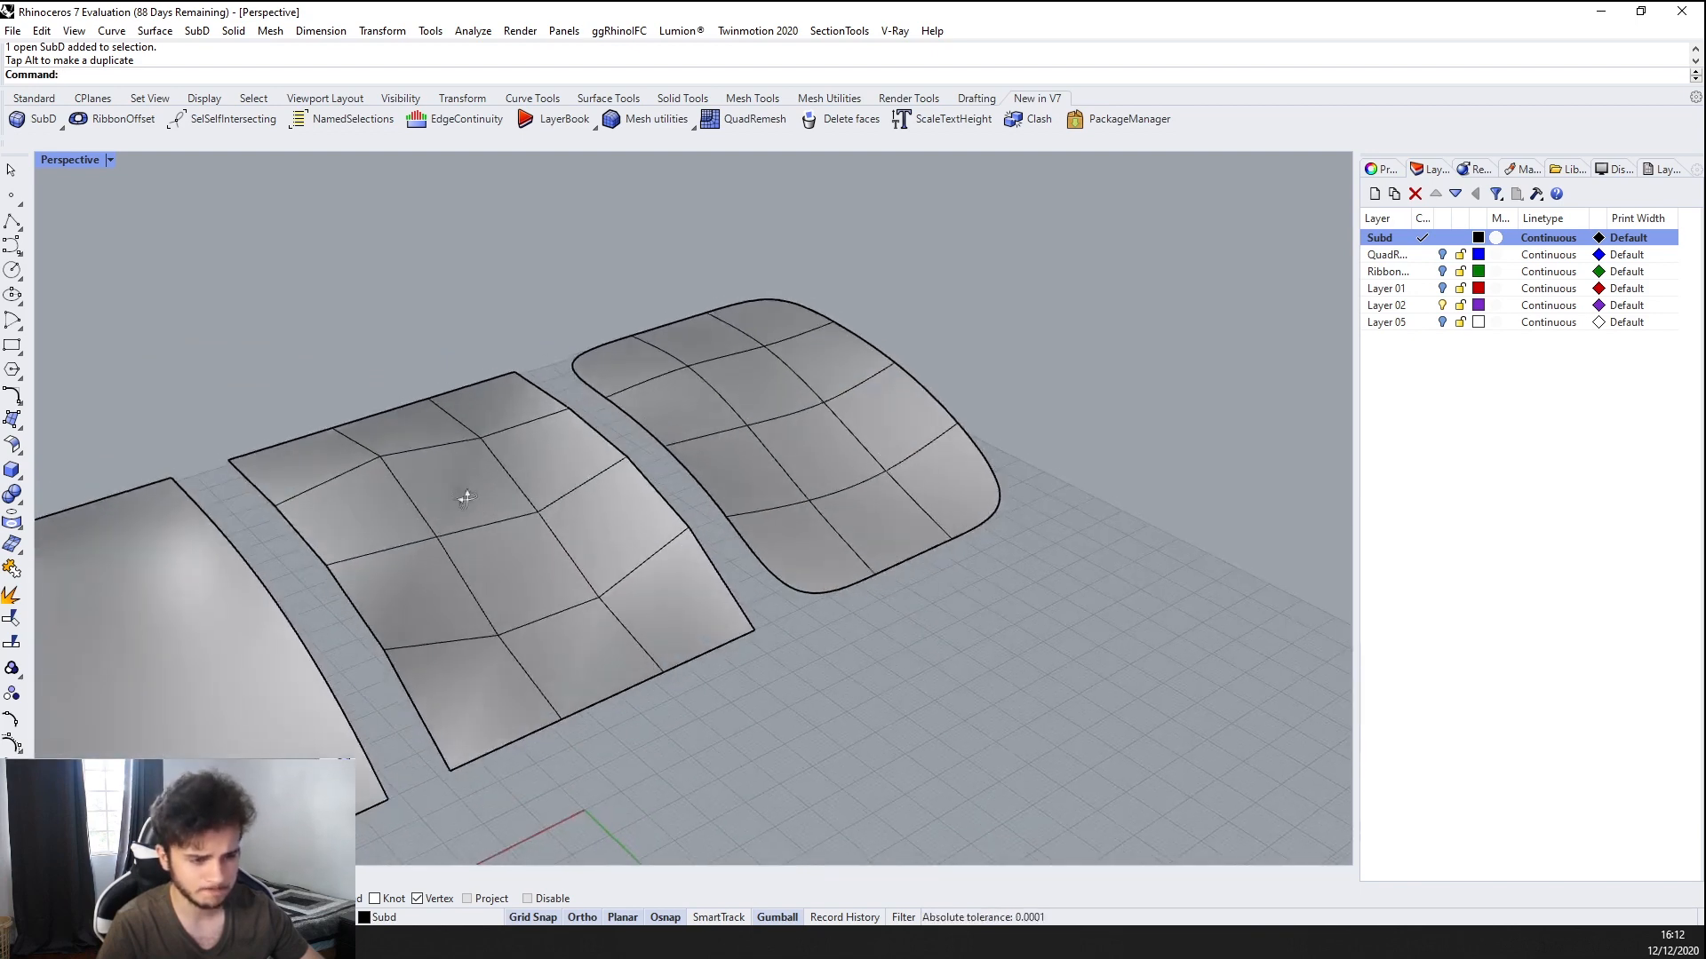
right_drag(464, 499, 442, 416)
ctrl+shift+click(447, 522)
drag(435, 480, 431, 355)
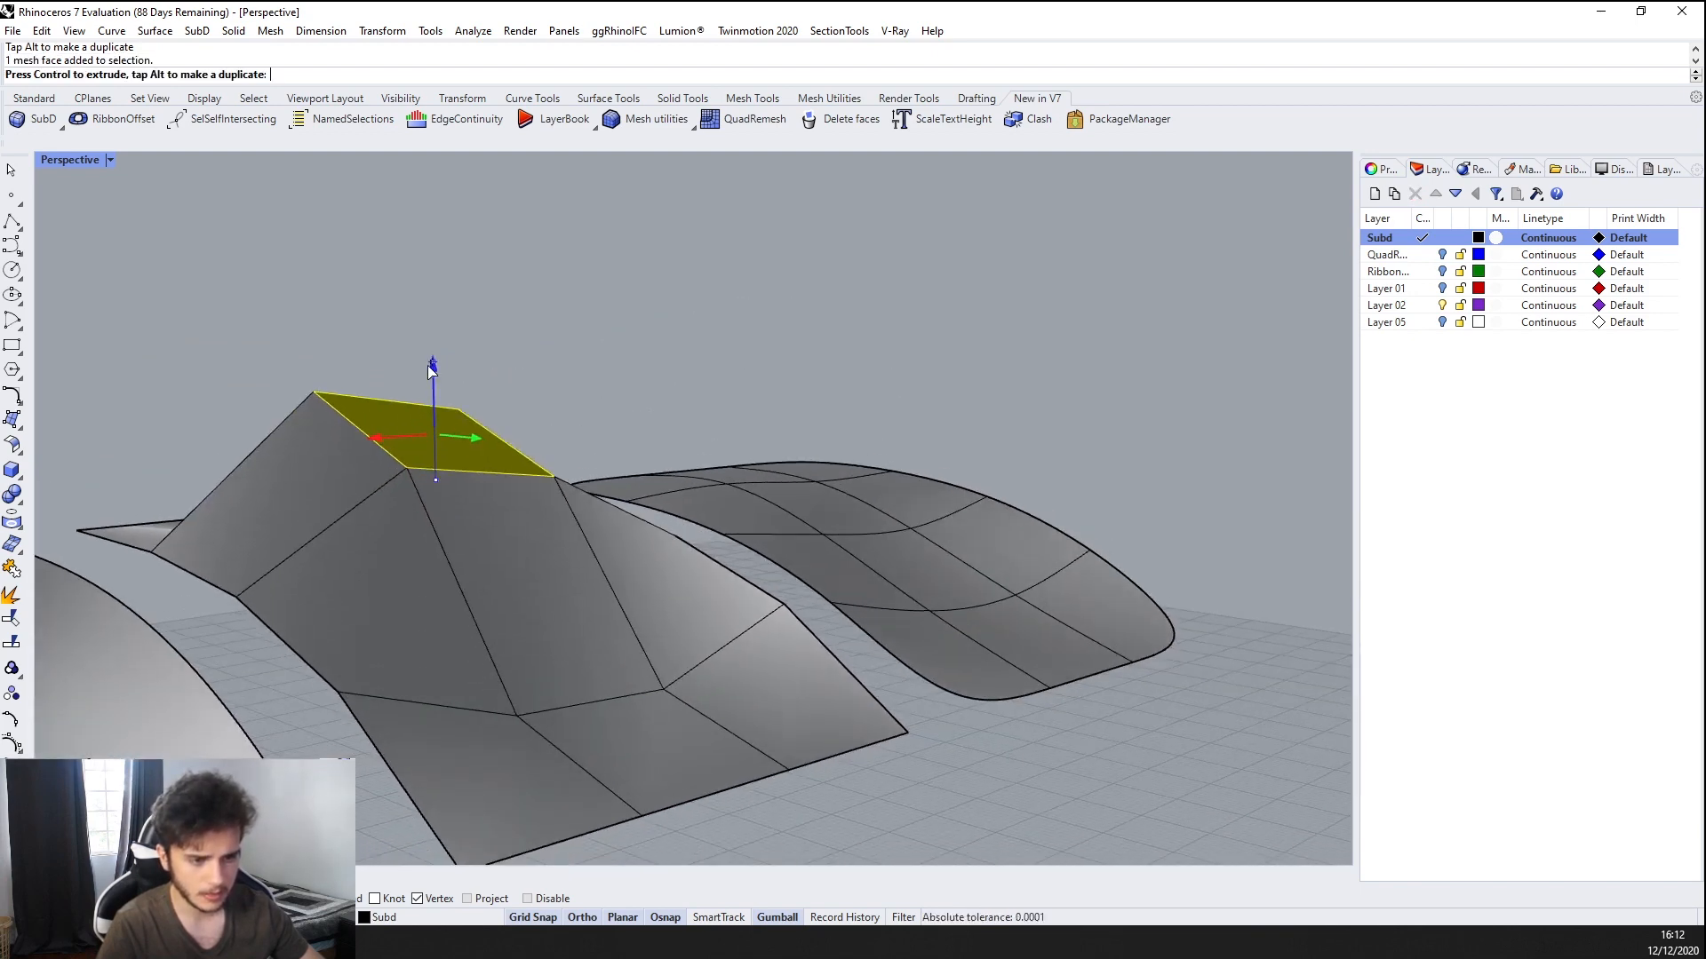
Raise a single mesh edge that runs down from a corner of the lifted face
right_drag(431, 356, 560, 553)
ctrl+shift+click(455, 552)
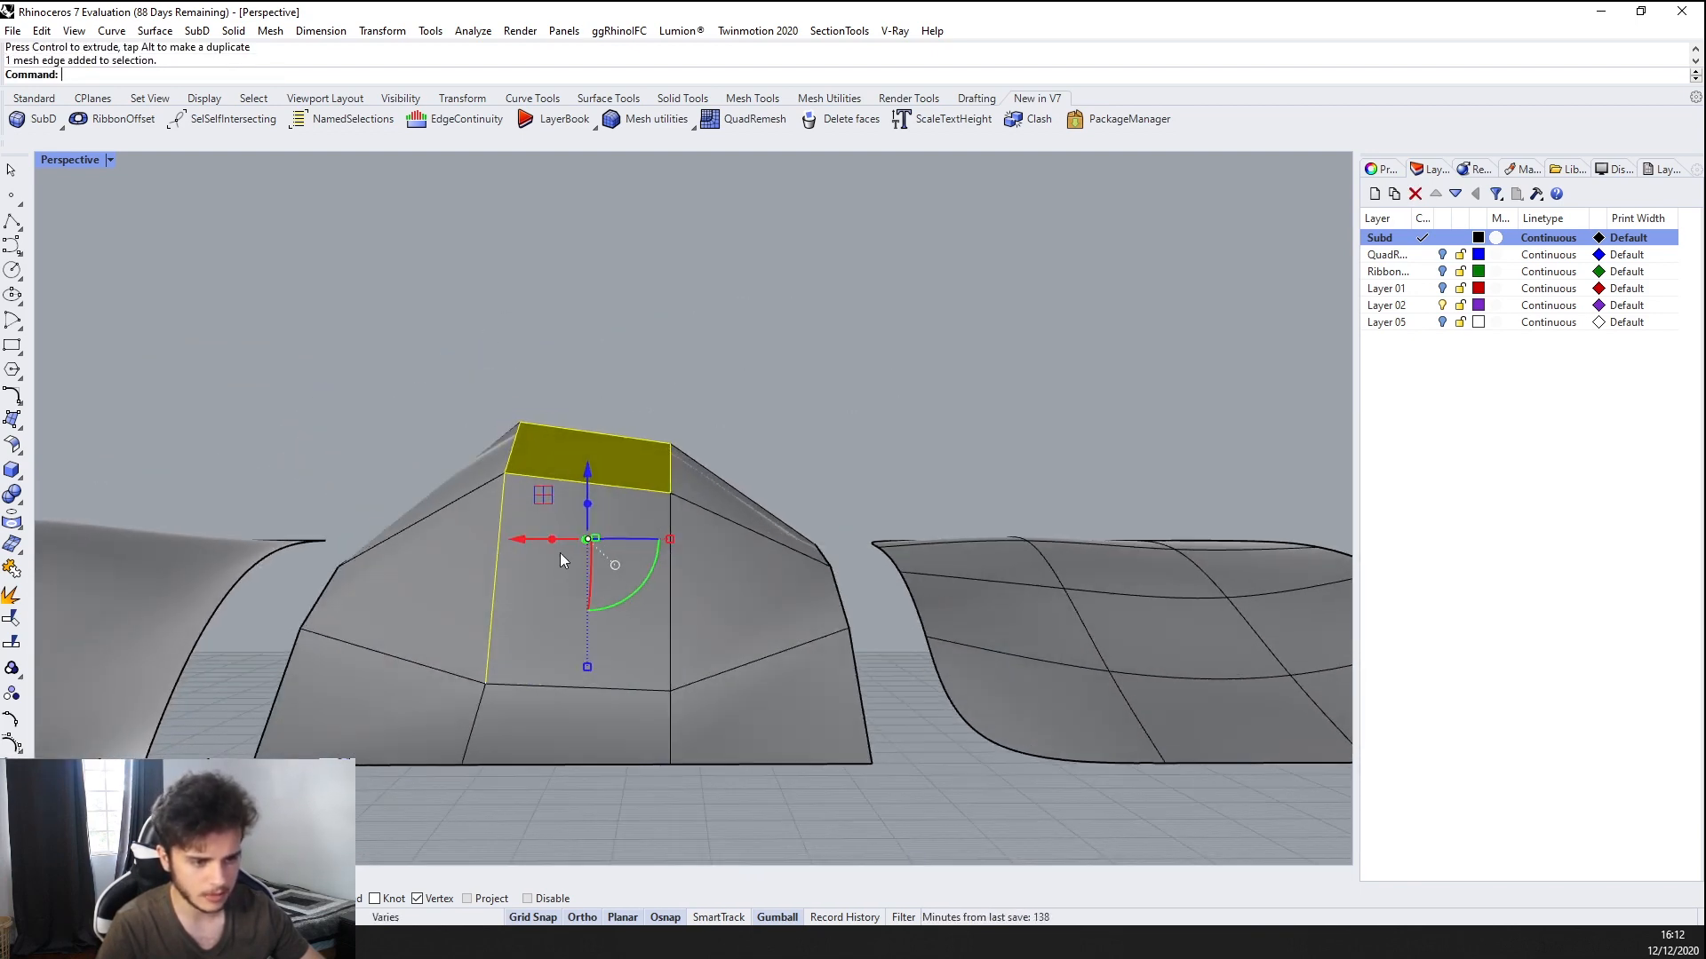
key(Escape)
ctrl+shift+click(497, 547)
drag(494, 509, 493, 406)
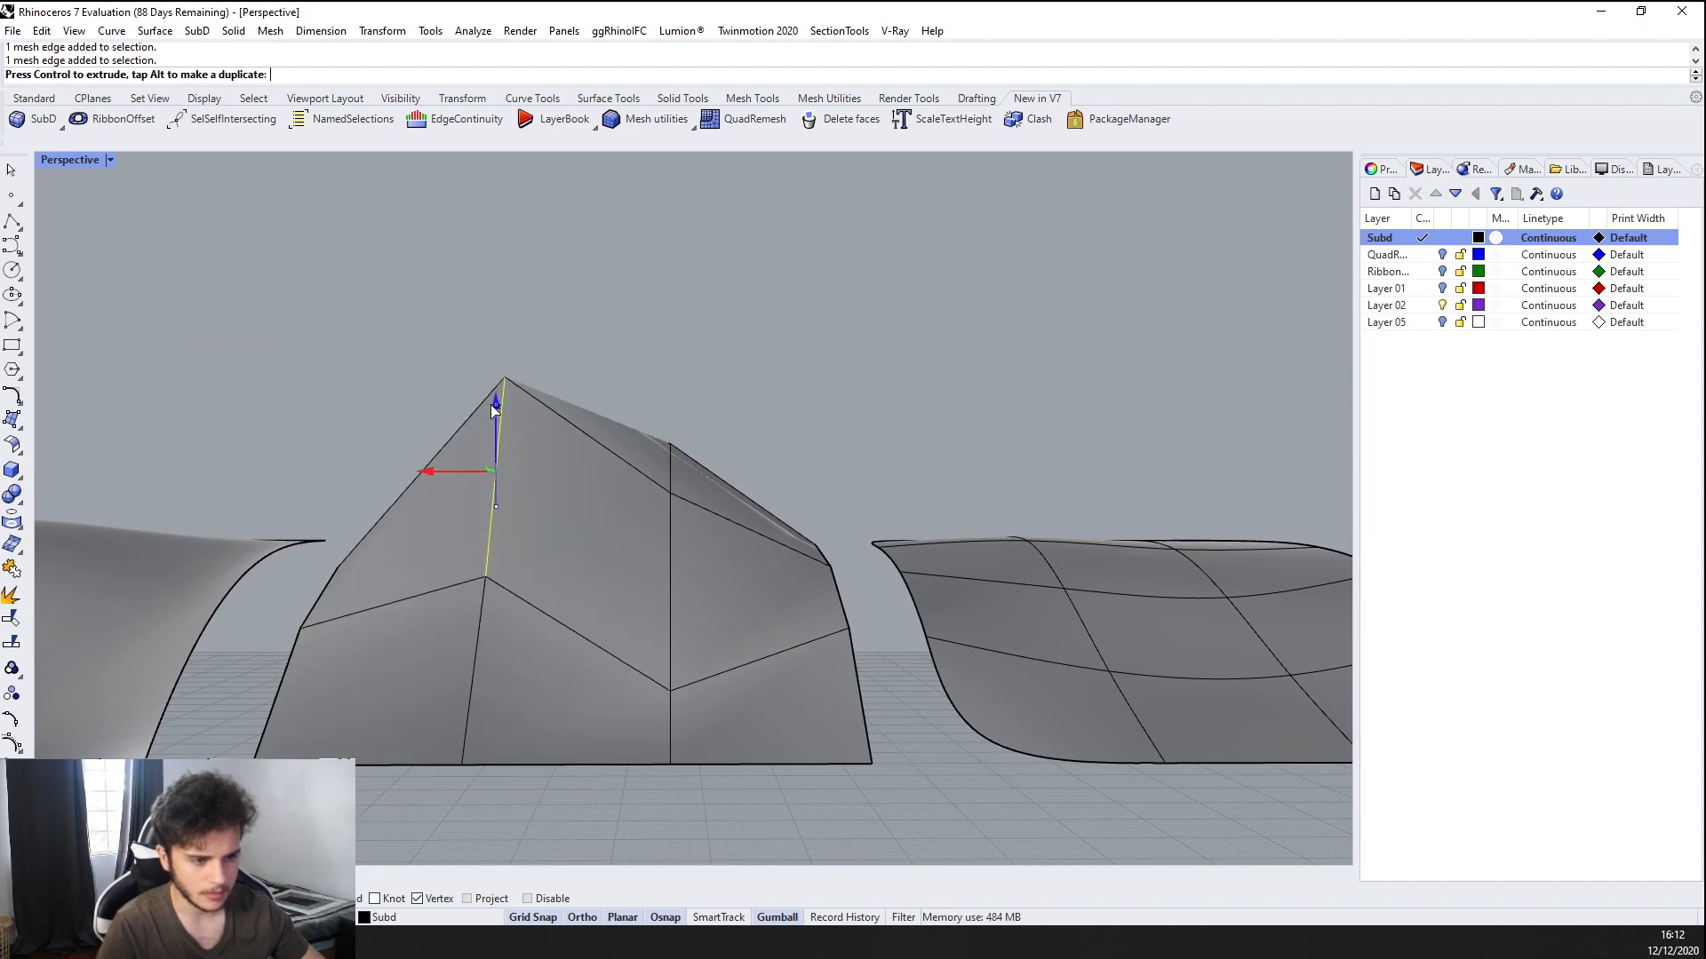
key(Escape)
Turn on the control points of the deformed mesh with PointsOn
right_drag(493, 406, 659, 426)
click(540, 408)
scroll(536, 407, down, 2)
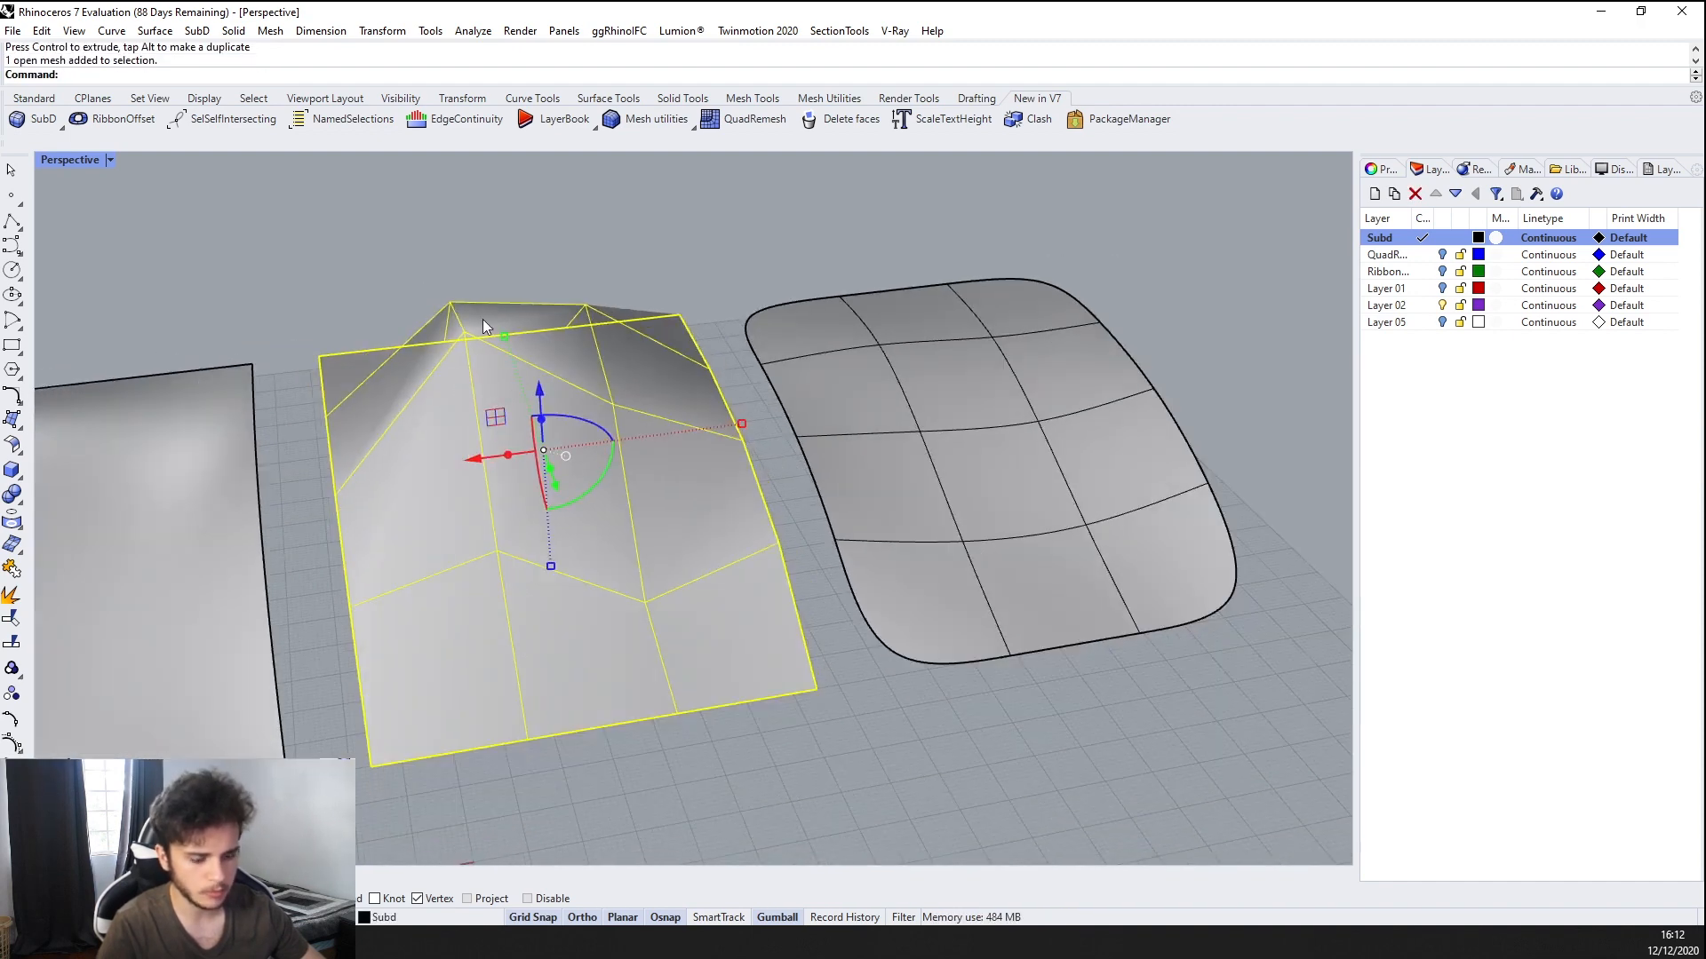
text(PointsOn)
key(Return)
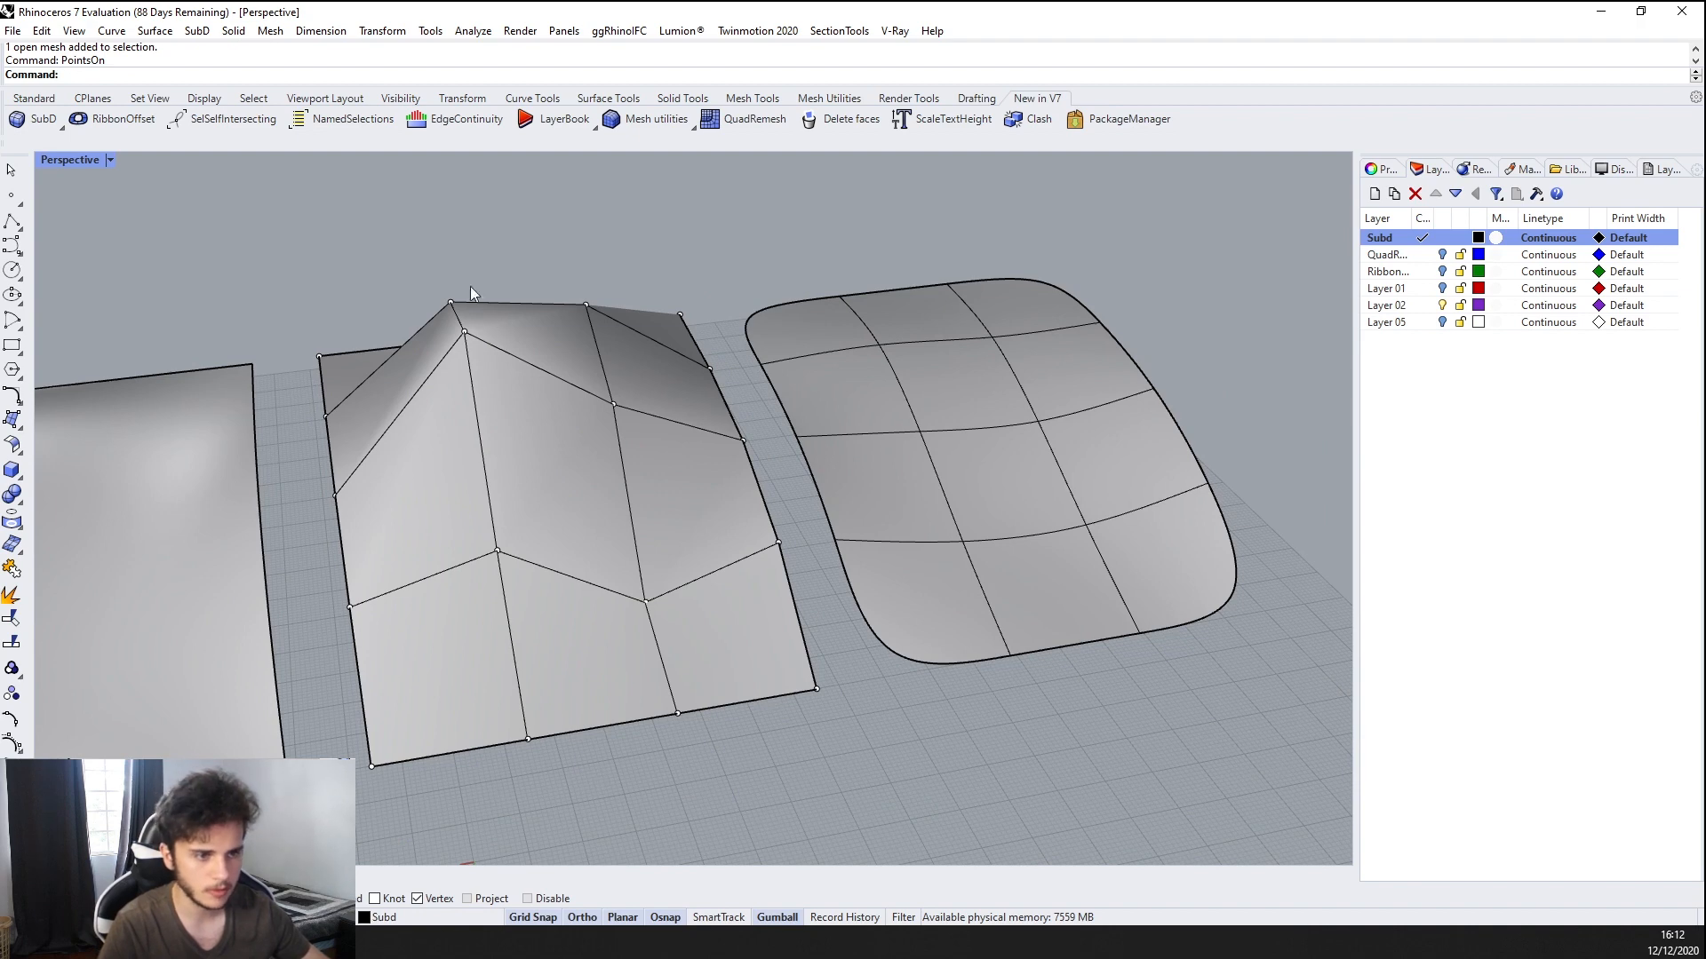
Select the mesh point at the front corner of the raised face and move that single point
click(471, 332)
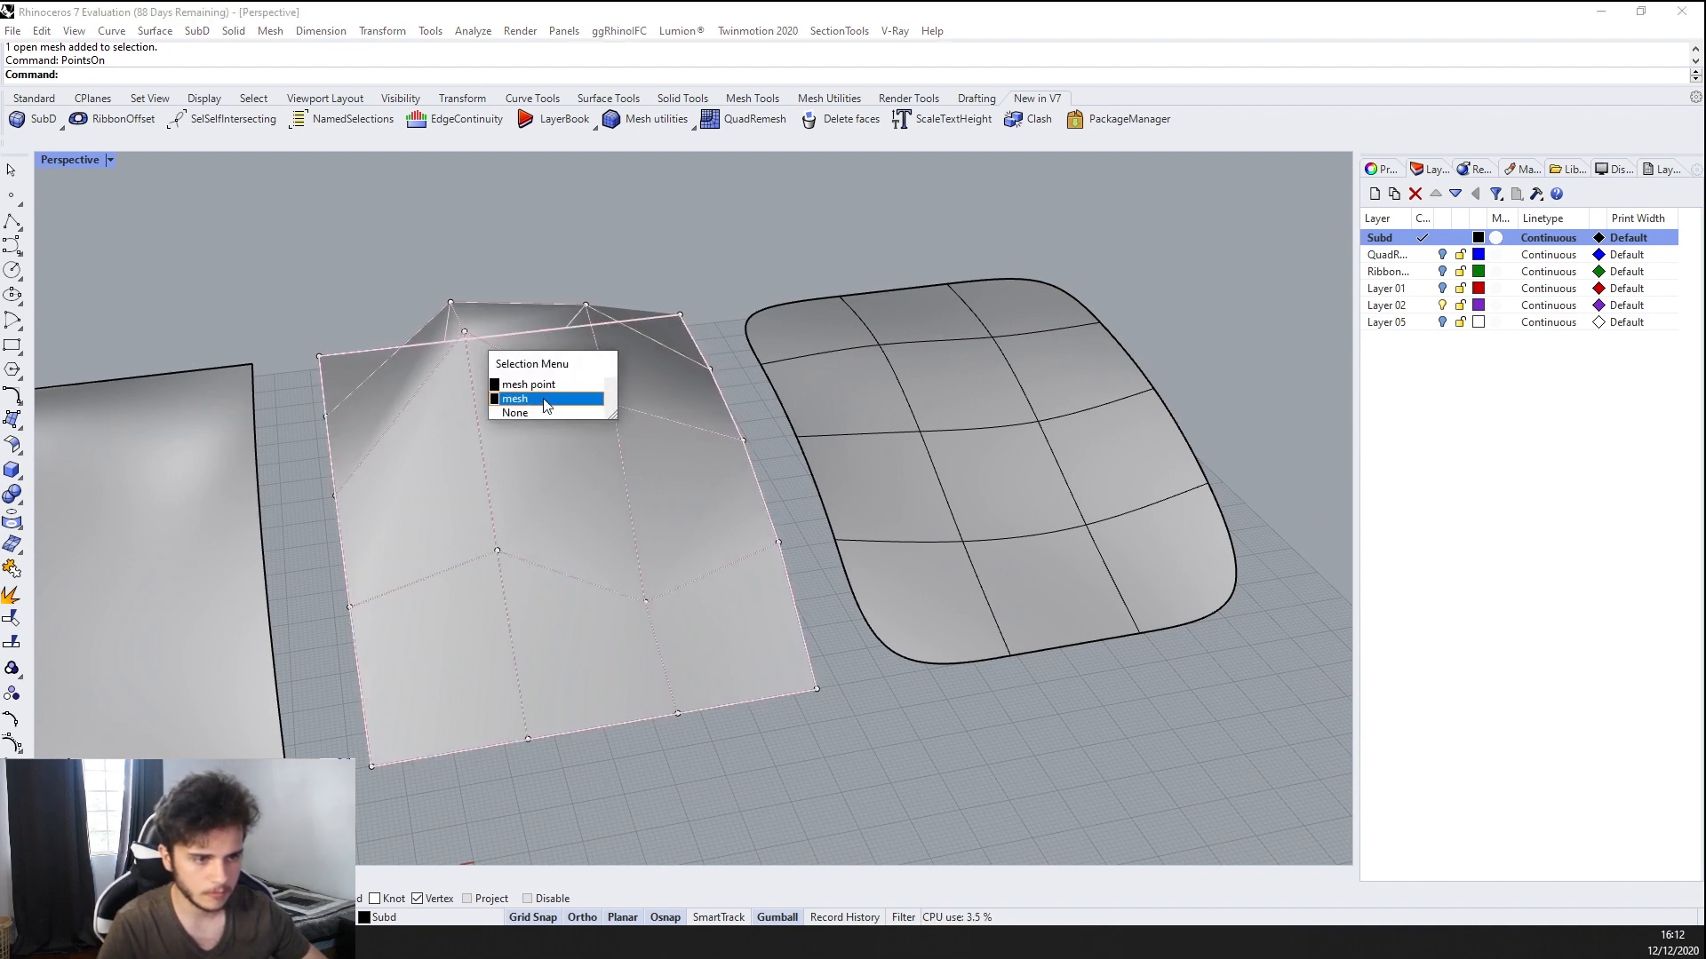
click(463, 333)
click(463, 333)
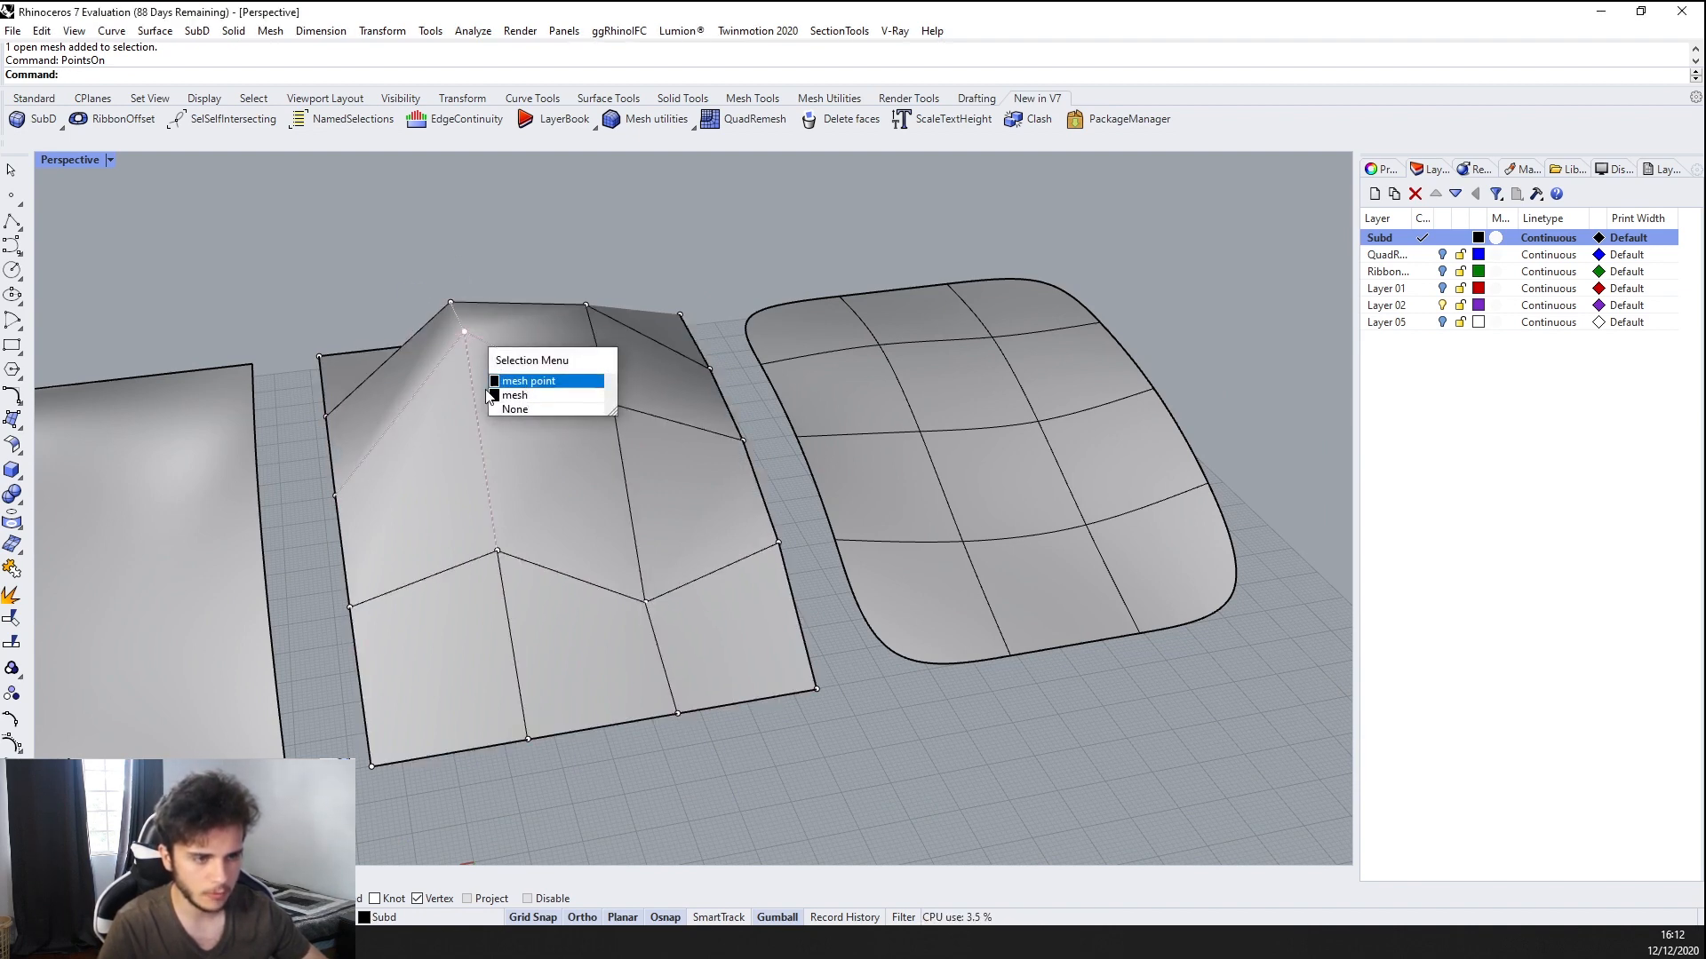
click(498, 384)
right_drag(498, 384, 446, 425)
drag(462, 440, 526, 520)
right_drag(526, 520, 418, 573)
scroll(382, 574, down, 7)
Turn on the NURBS surface's control points and raise an interior control point vertically
click(344, 574)
scroll(320, 579, up, 4)
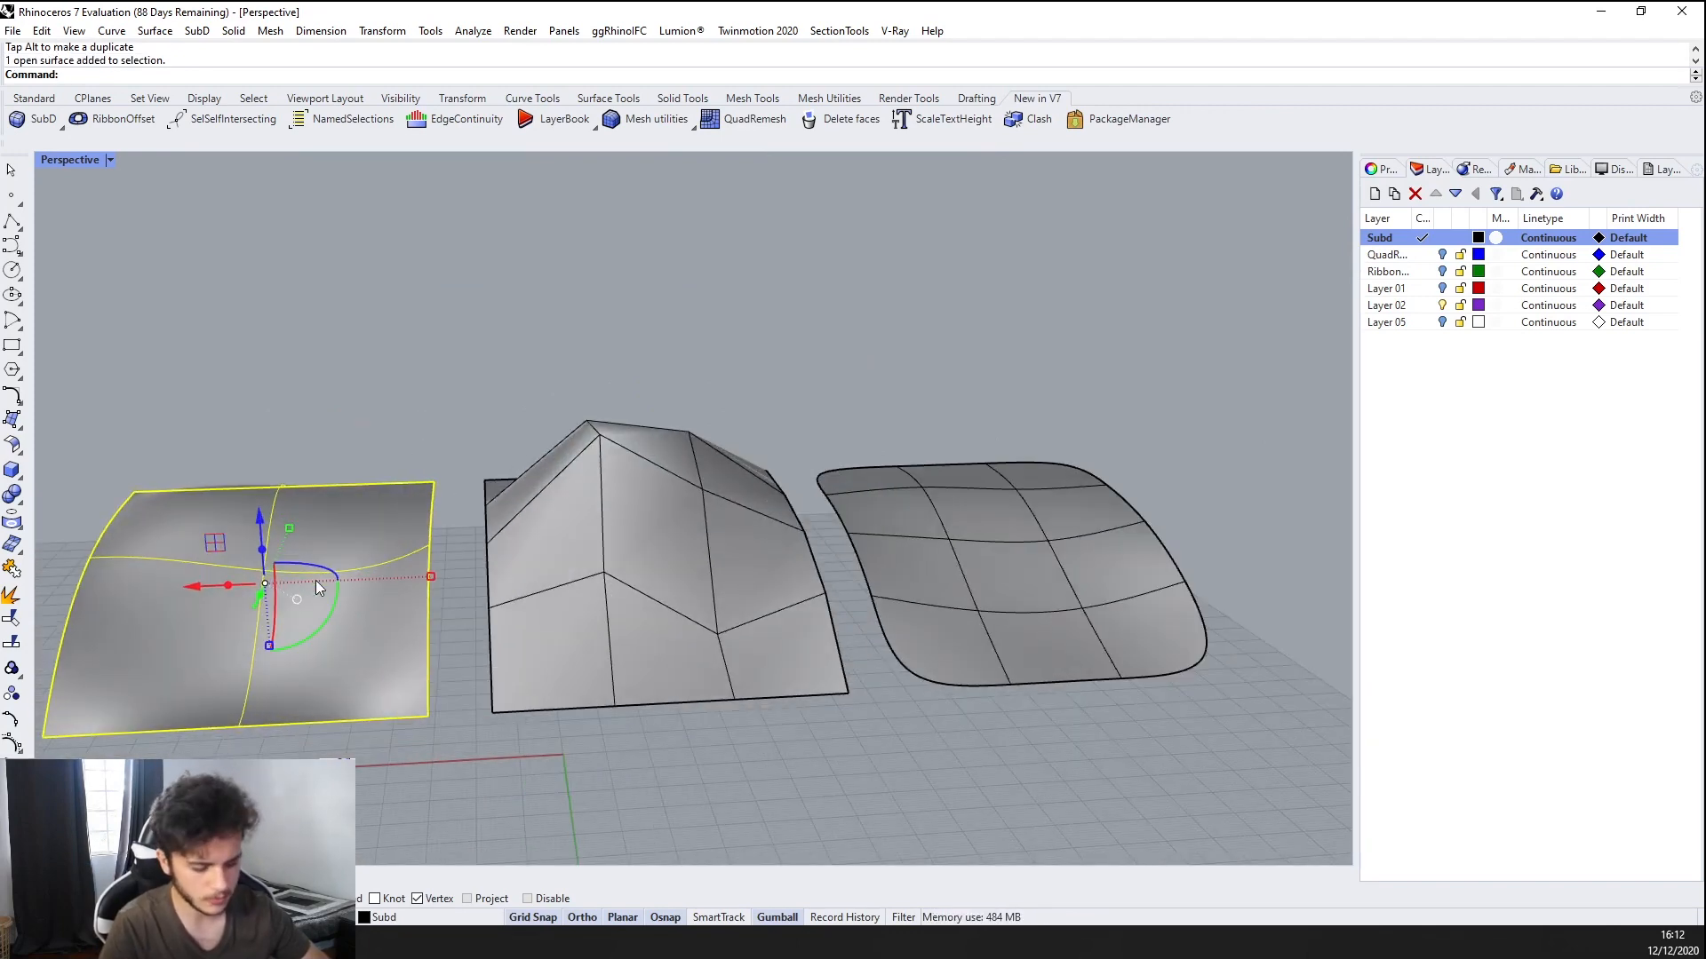
key(Return)
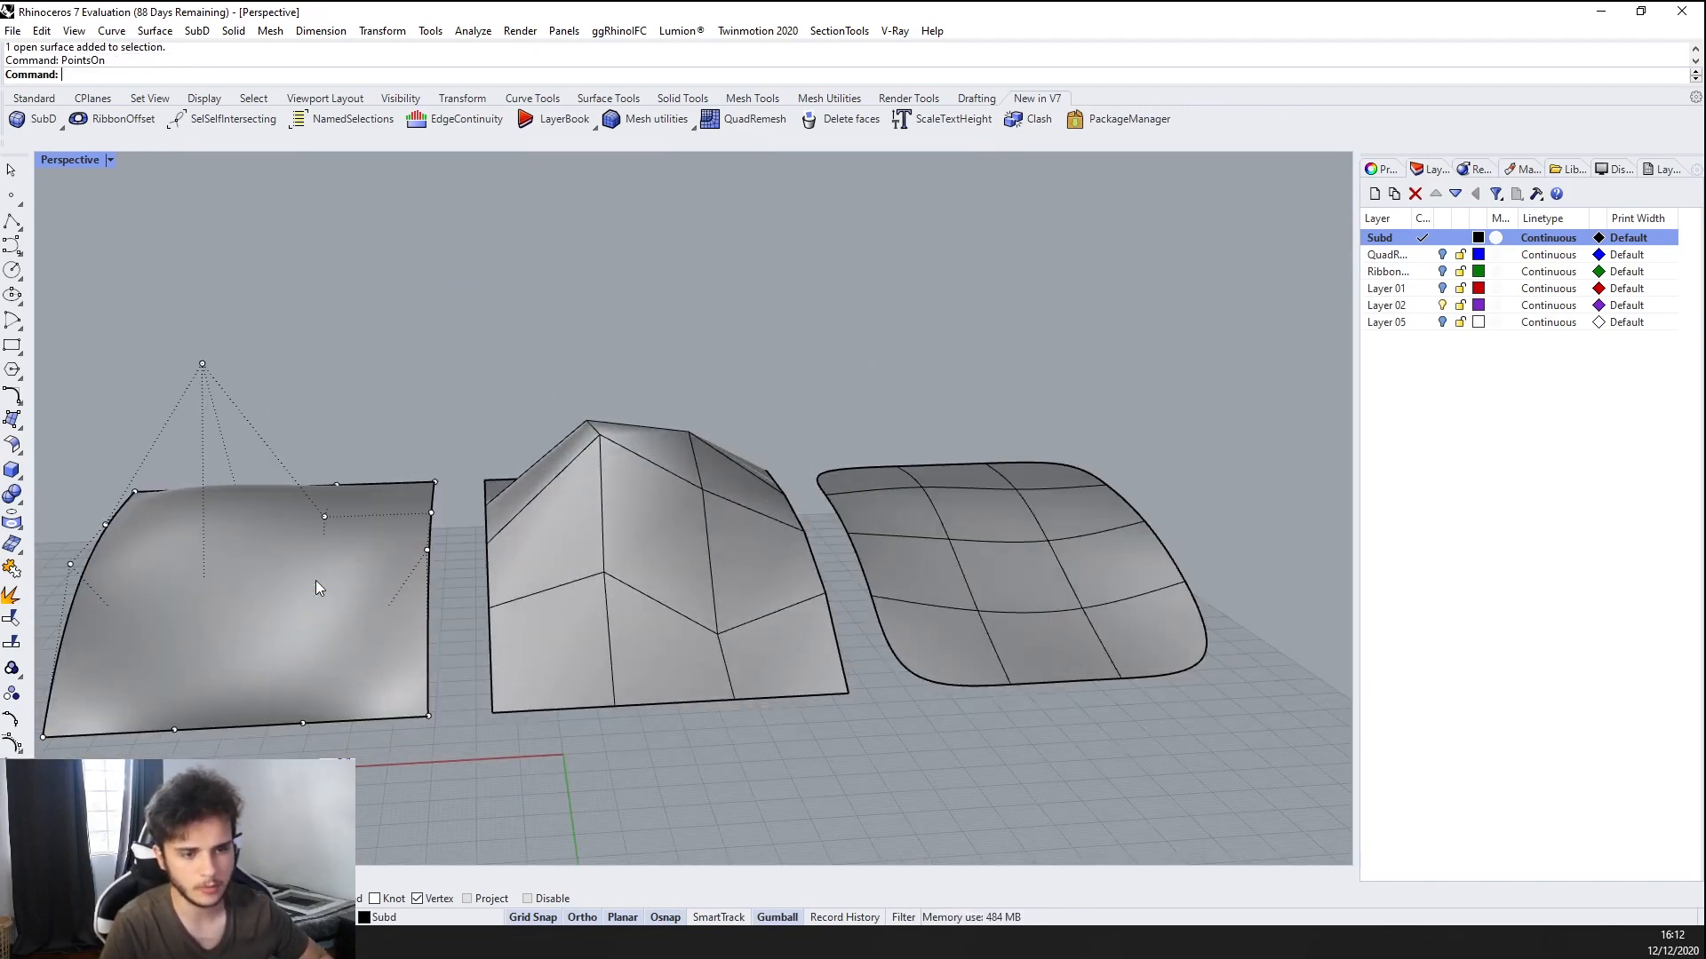
click(325, 518)
right_drag(328, 520, 331, 512)
drag(330, 512, 318, 381)
right_drag(318, 381, 267, 503)
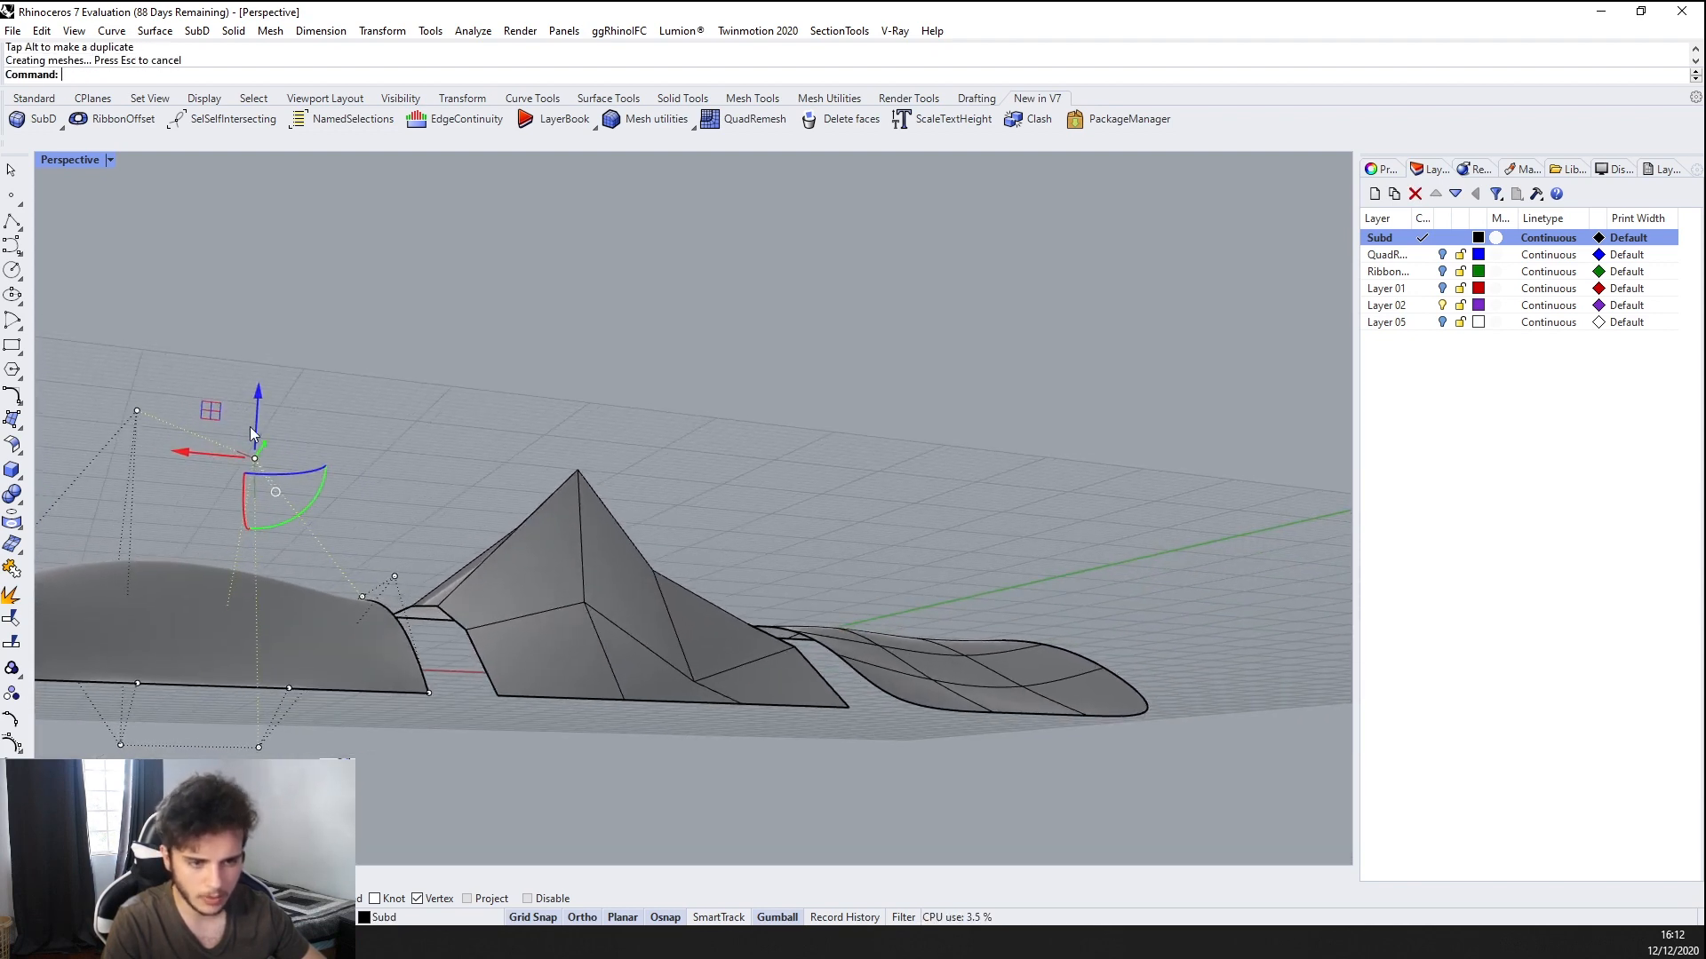
Pull the same surface control point far down vertically and turn the control points off
drag(256, 410, 245, 640)
right_drag(288, 533, 269, 558)
key(Escape)
key(Escape)
Compare the edited surface, the mesh and the SubD from several viewing angles
scroll(270, 557, down, 7)
right_drag(489, 582, 407, 547)
scroll(407, 547, up, 6)
scroll(618, 599, up, 4)
right_drag(619, 599, 705, 575)
scroll(706, 576, down, 6)
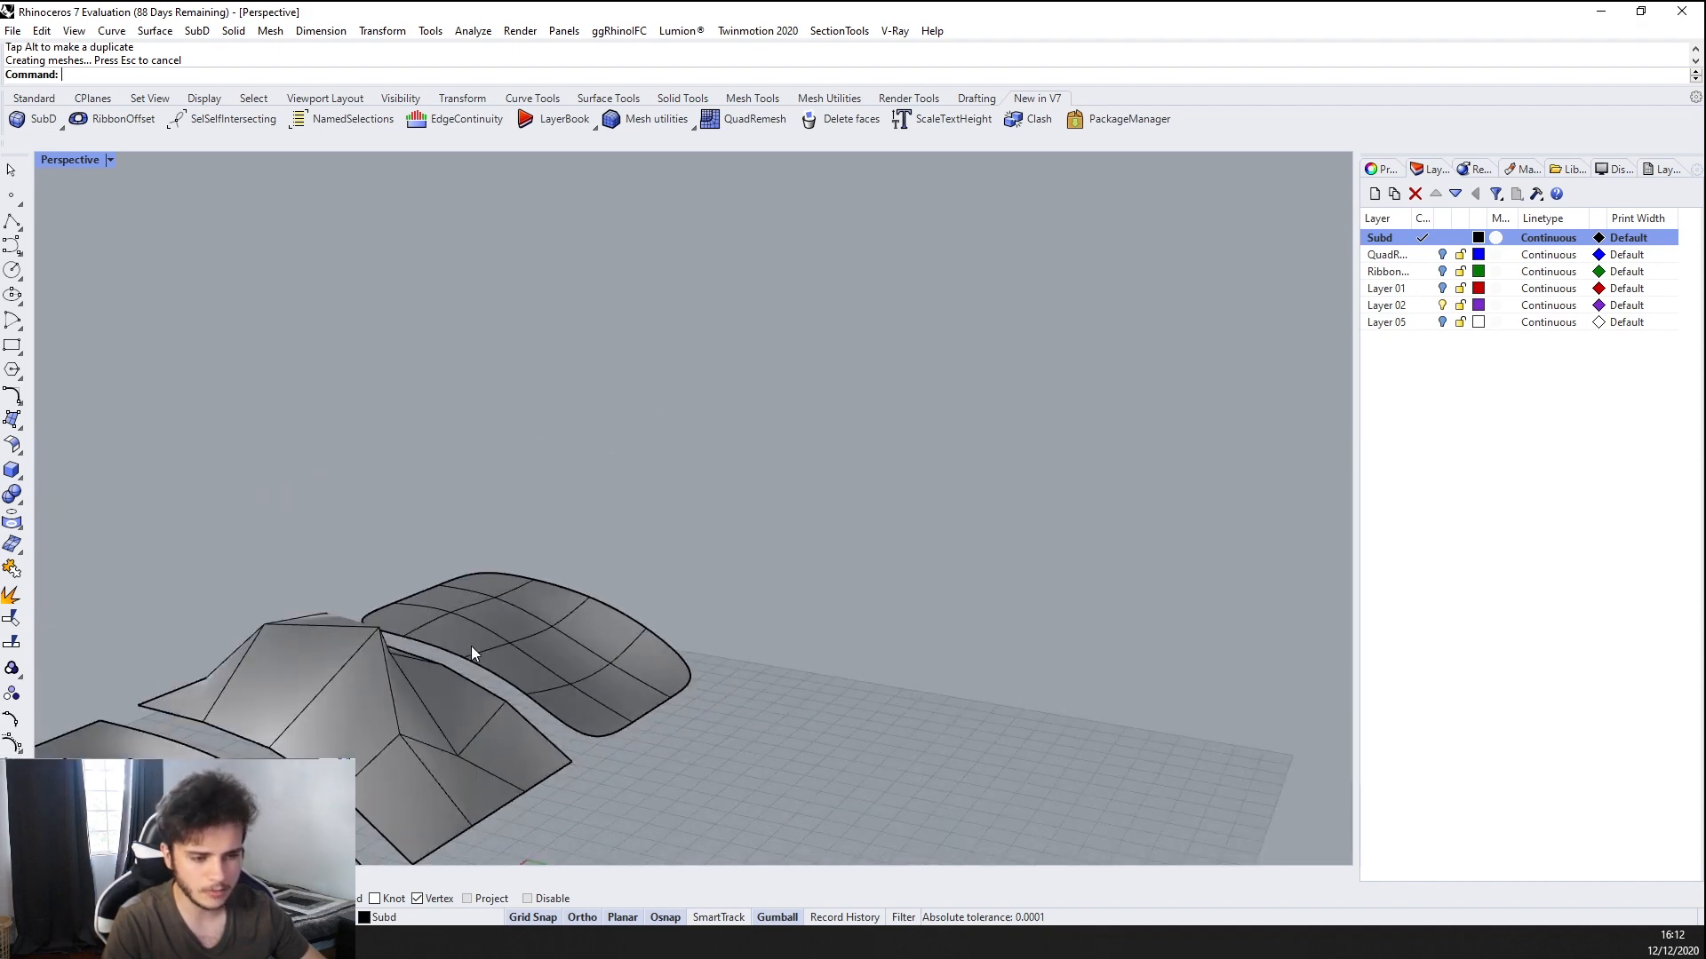
scroll(471, 647, up, 6)
right_drag(471, 646, 813, 684)
scroll(813, 684, down, 5)
scroll(813, 684, up, 4)
scroll(681, 637, down, 6)
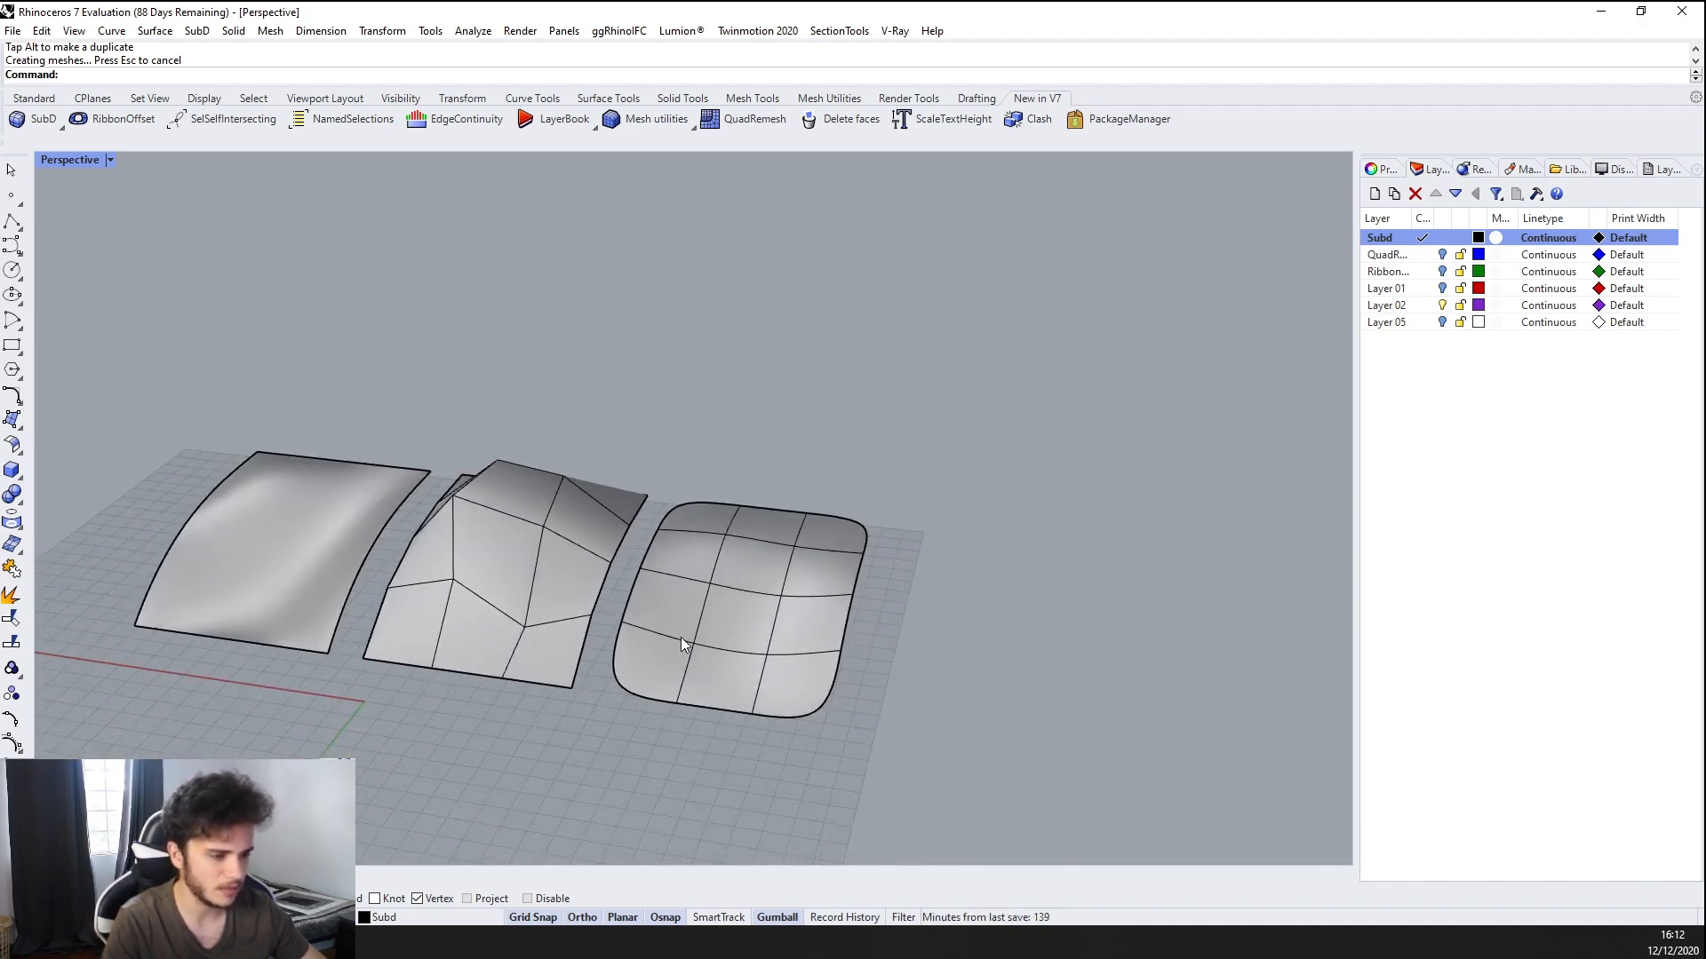
Select a middle edge on the SubD's outer border and pull it outward along the X axis, away from the mesh
scroll(807, 632, up, 4)
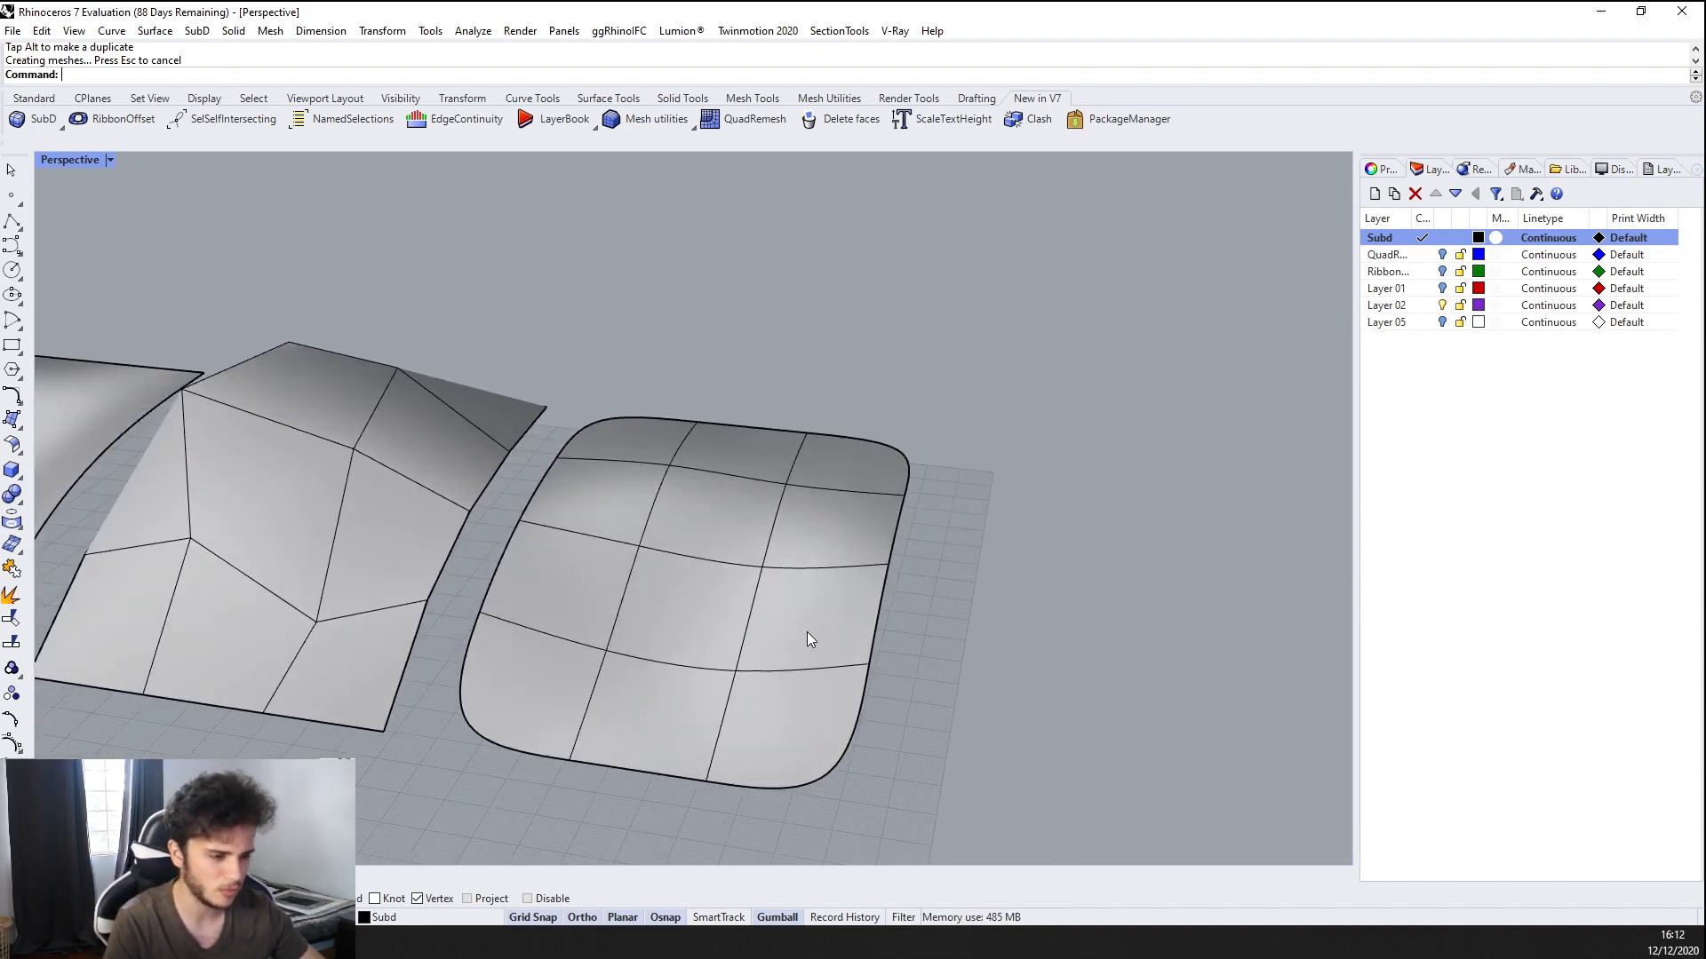
mouse_move(807, 632)
right_down()
mouse_move(897, 602)
mouse_move(812, 643)
right_up()
ctrl+shift+click(797, 636)
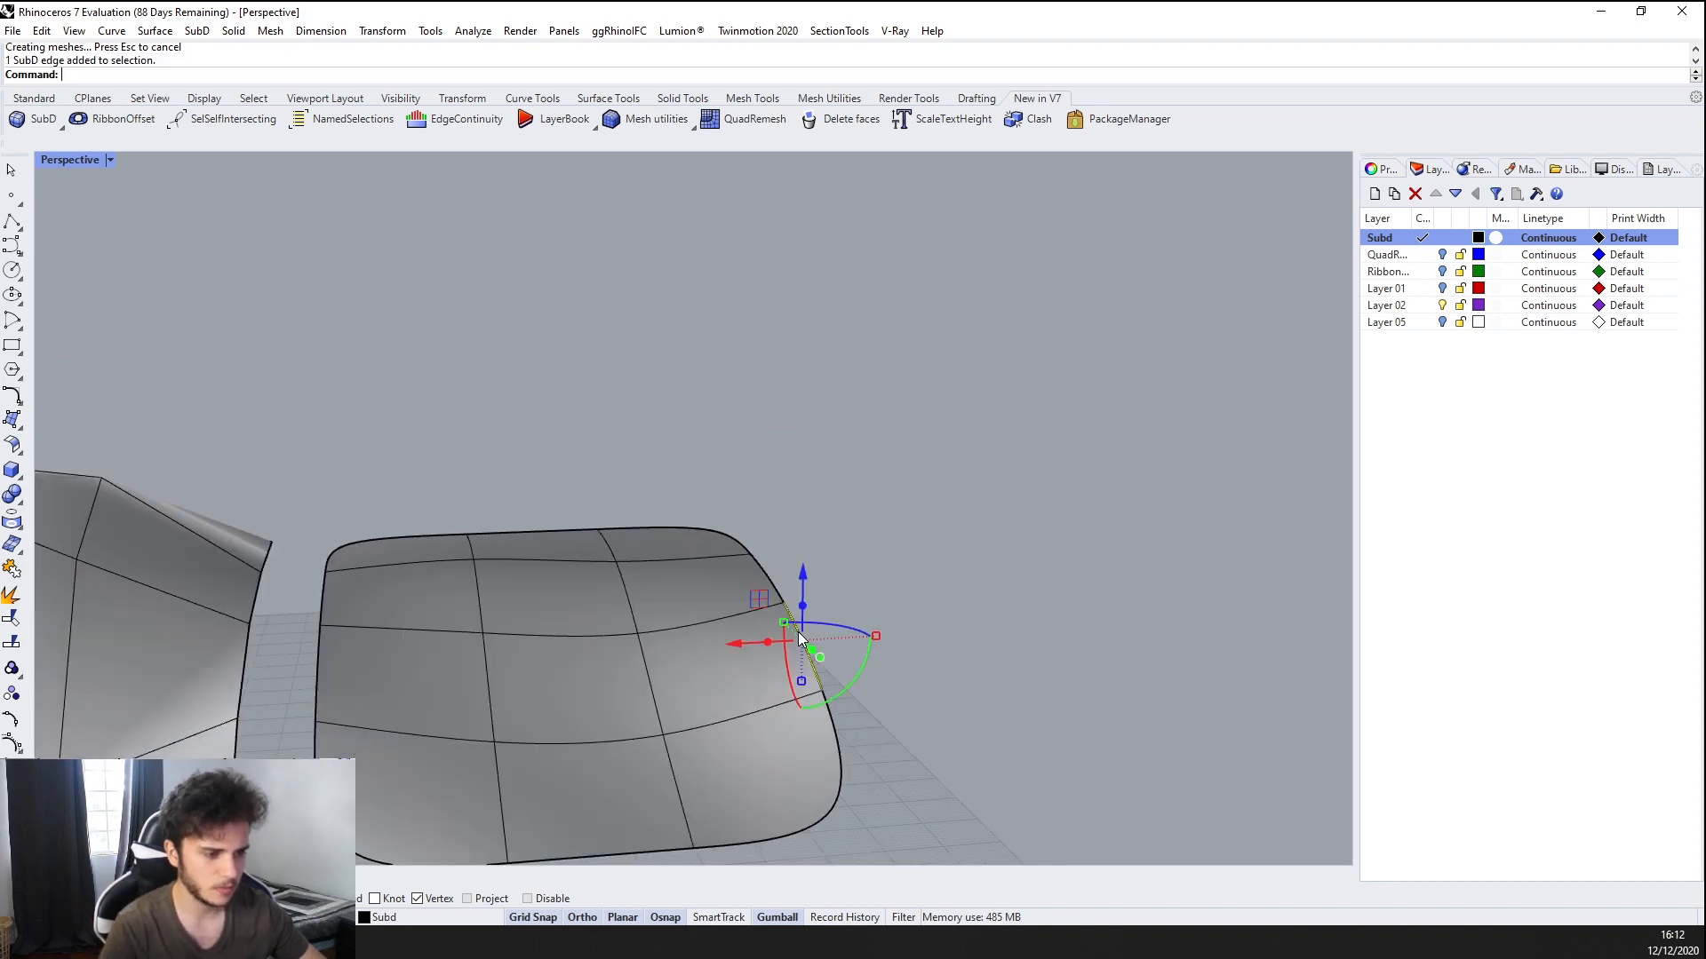
scroll(798, 636, down, 3)
scroll(733, 639, up, 3)
drag(787, 627, 867, 624)
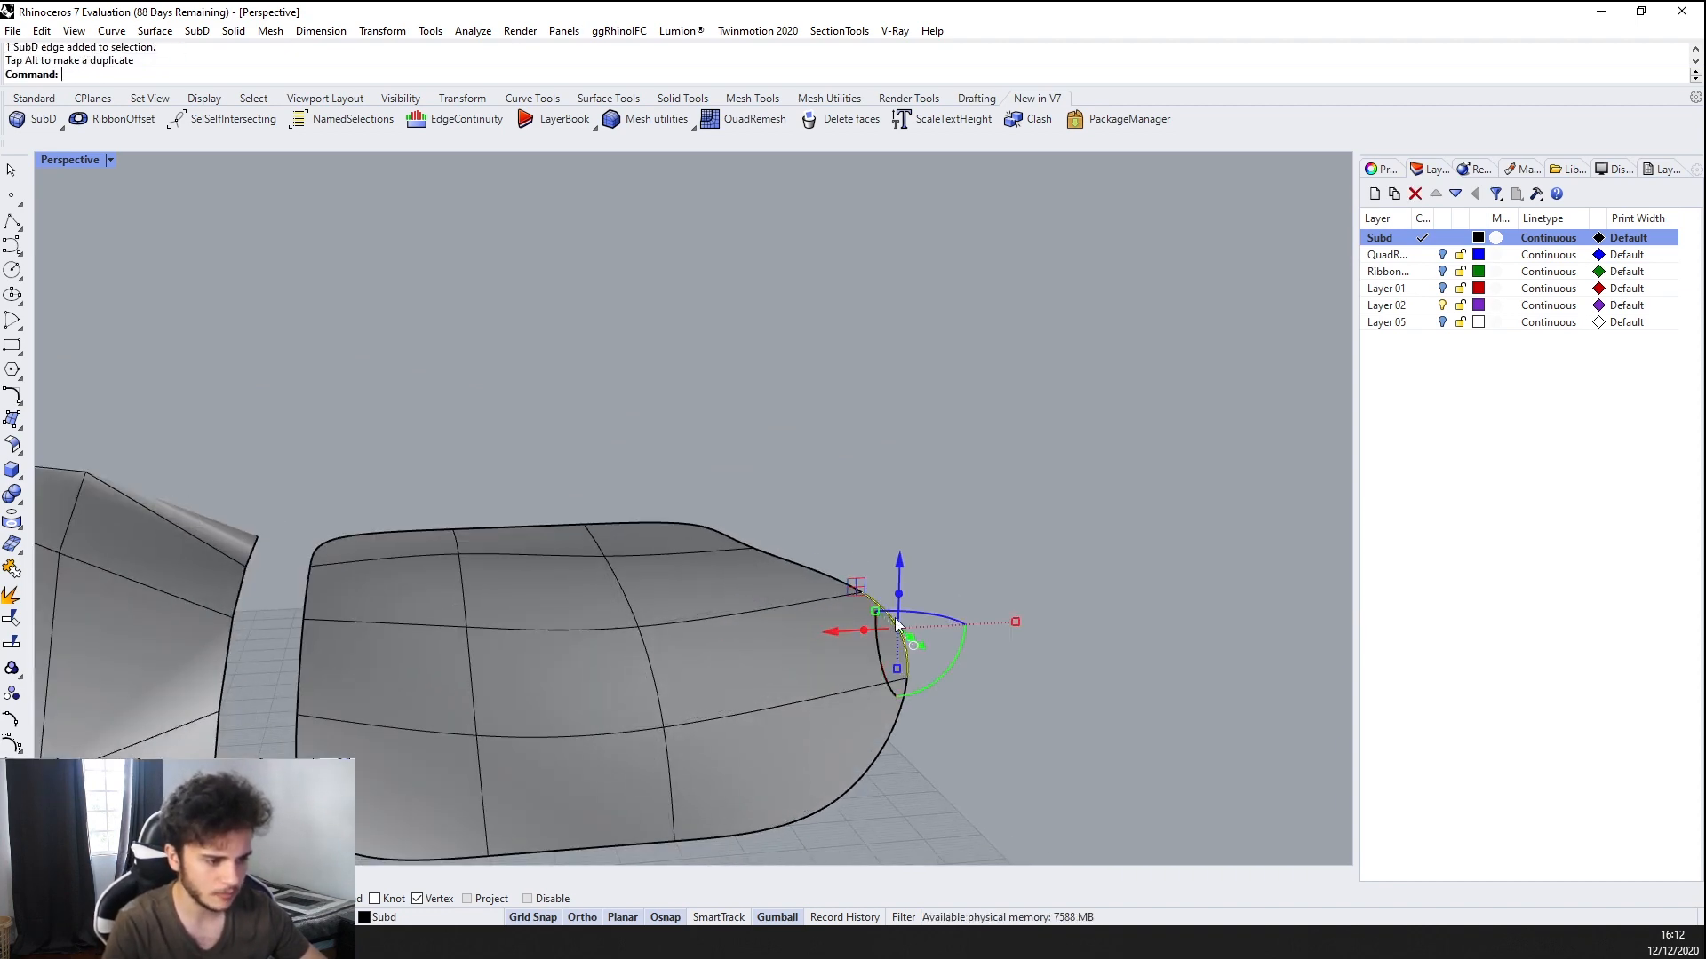
right_drag(875, 613, 822, 648)
scroll(822, 648, down, 5)
key(Escape)
scroll(872, 553, up, 4)
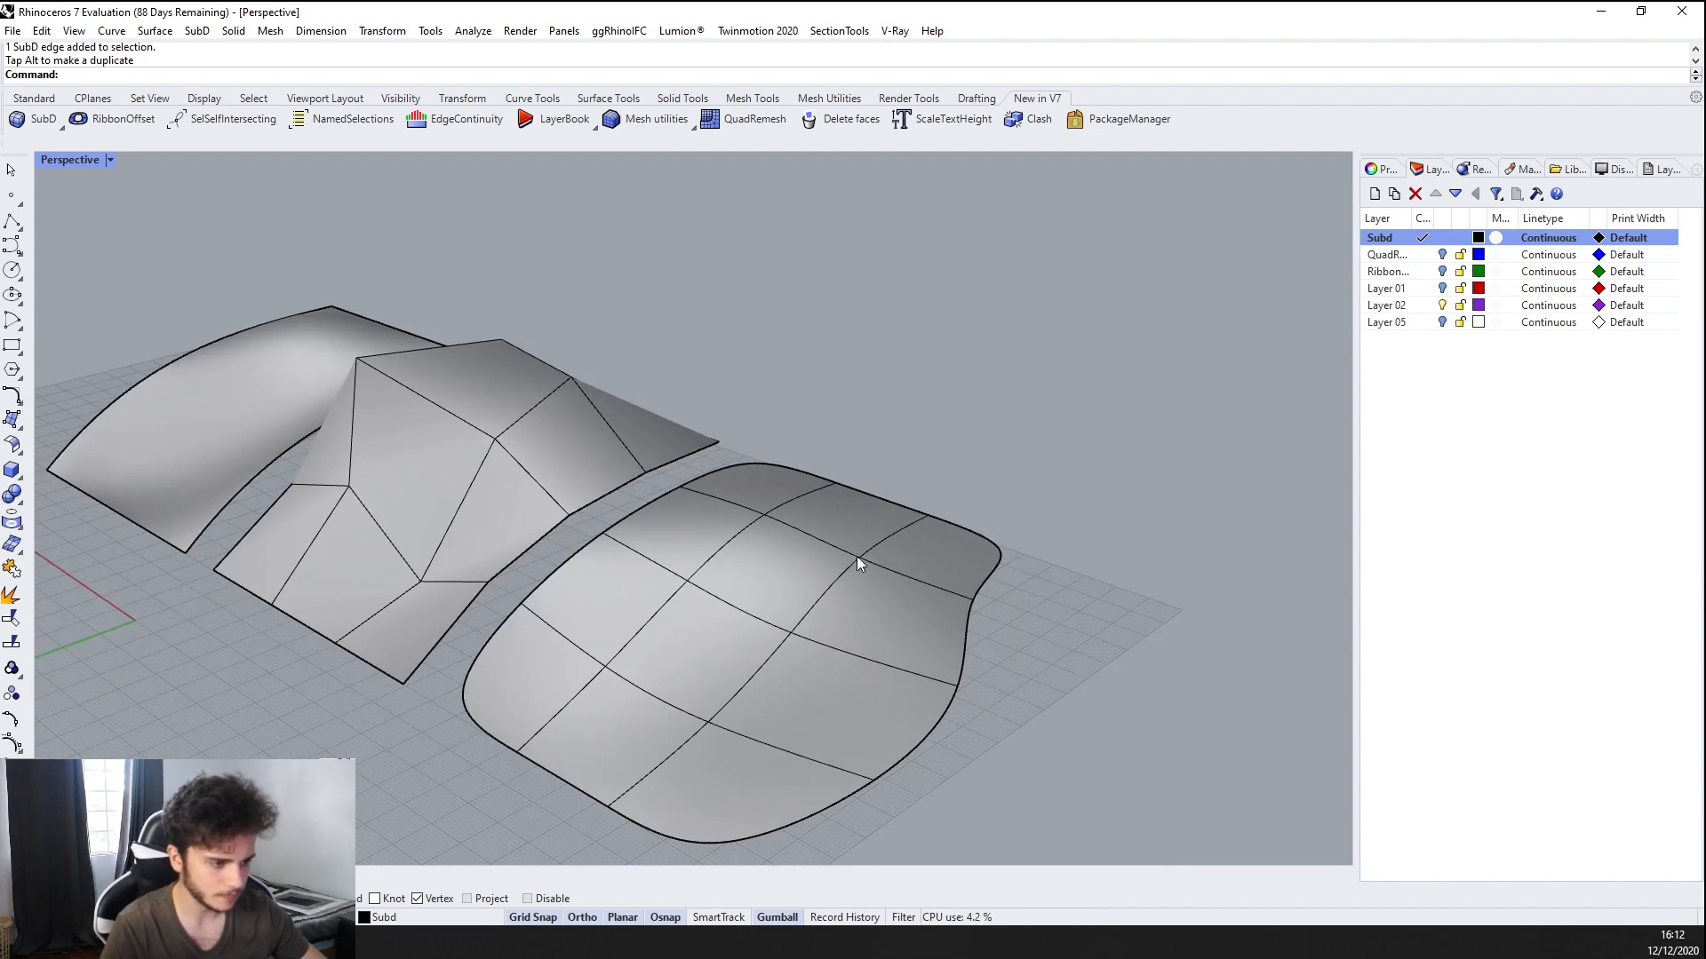
Raise an interior SubD vertex vertically to form a smooth rounded peak
ctrl+shift+click(857, 556)
drag(860, 503, 876, 380)
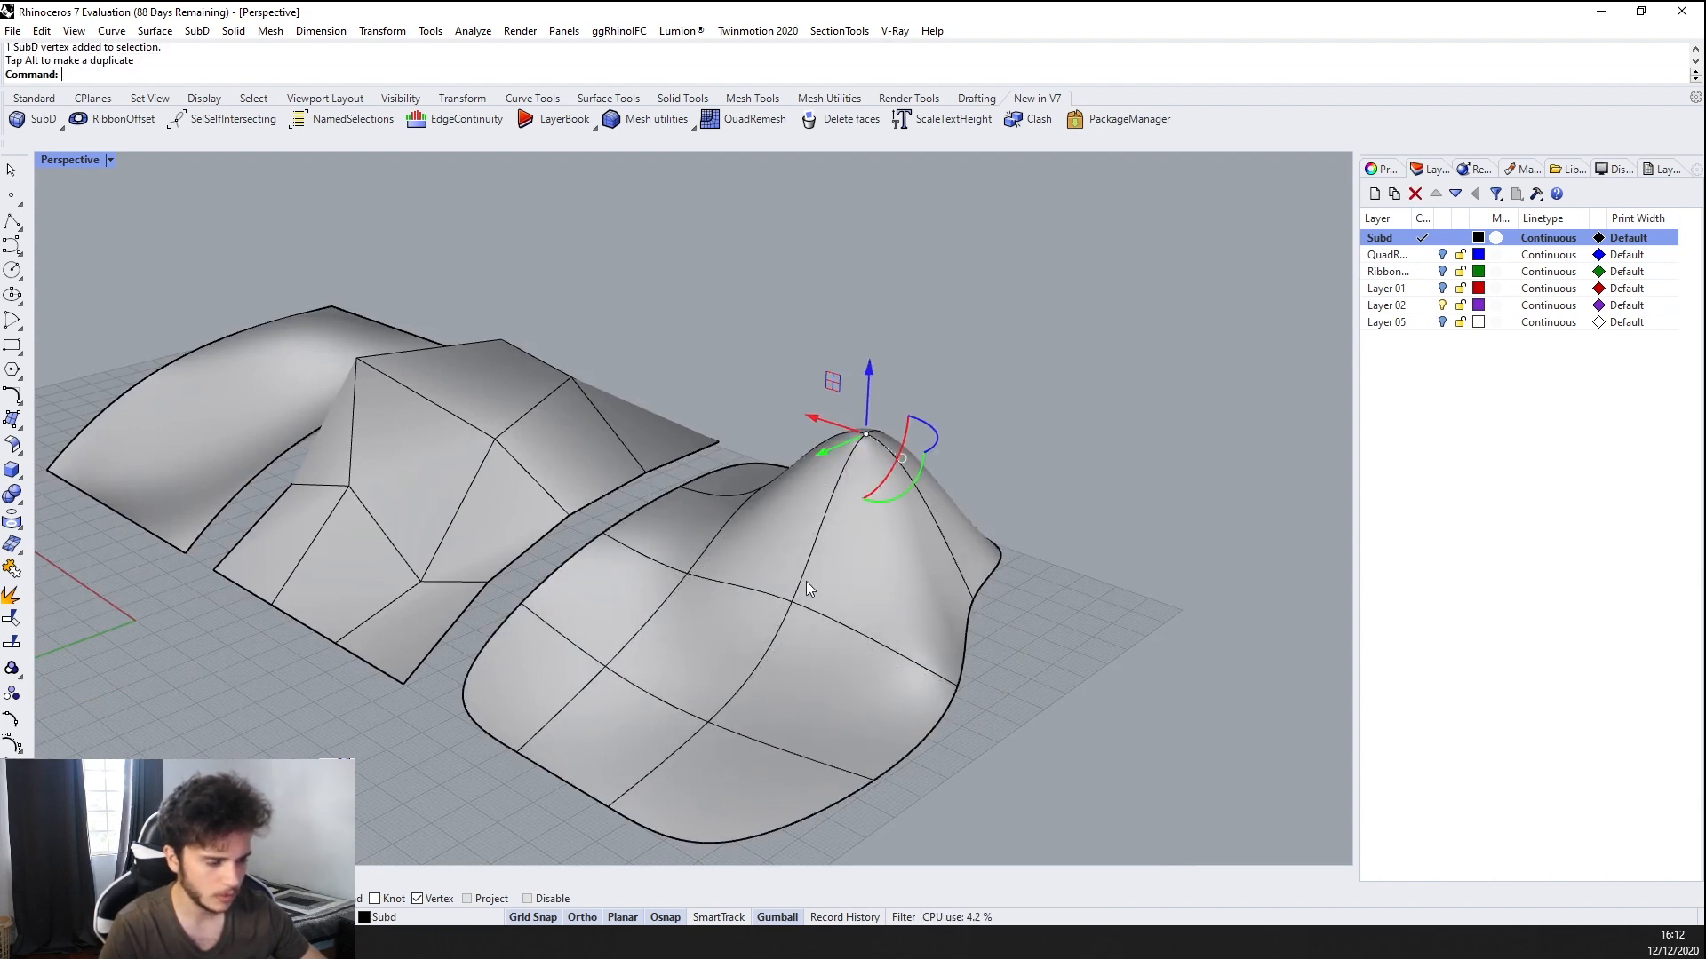
right_drag(807, 581, 702, 693)
Select the SubD's central face beside the peak and raise it
click(931, 480)
ctrl+shift+click(701, 652)
key(Escape)
scroll(775, 533, down, 4)
scroll(766, 557, down, 4)
right_drag(766, 557, 739, 558)
scroll(739, 557, up, 5)
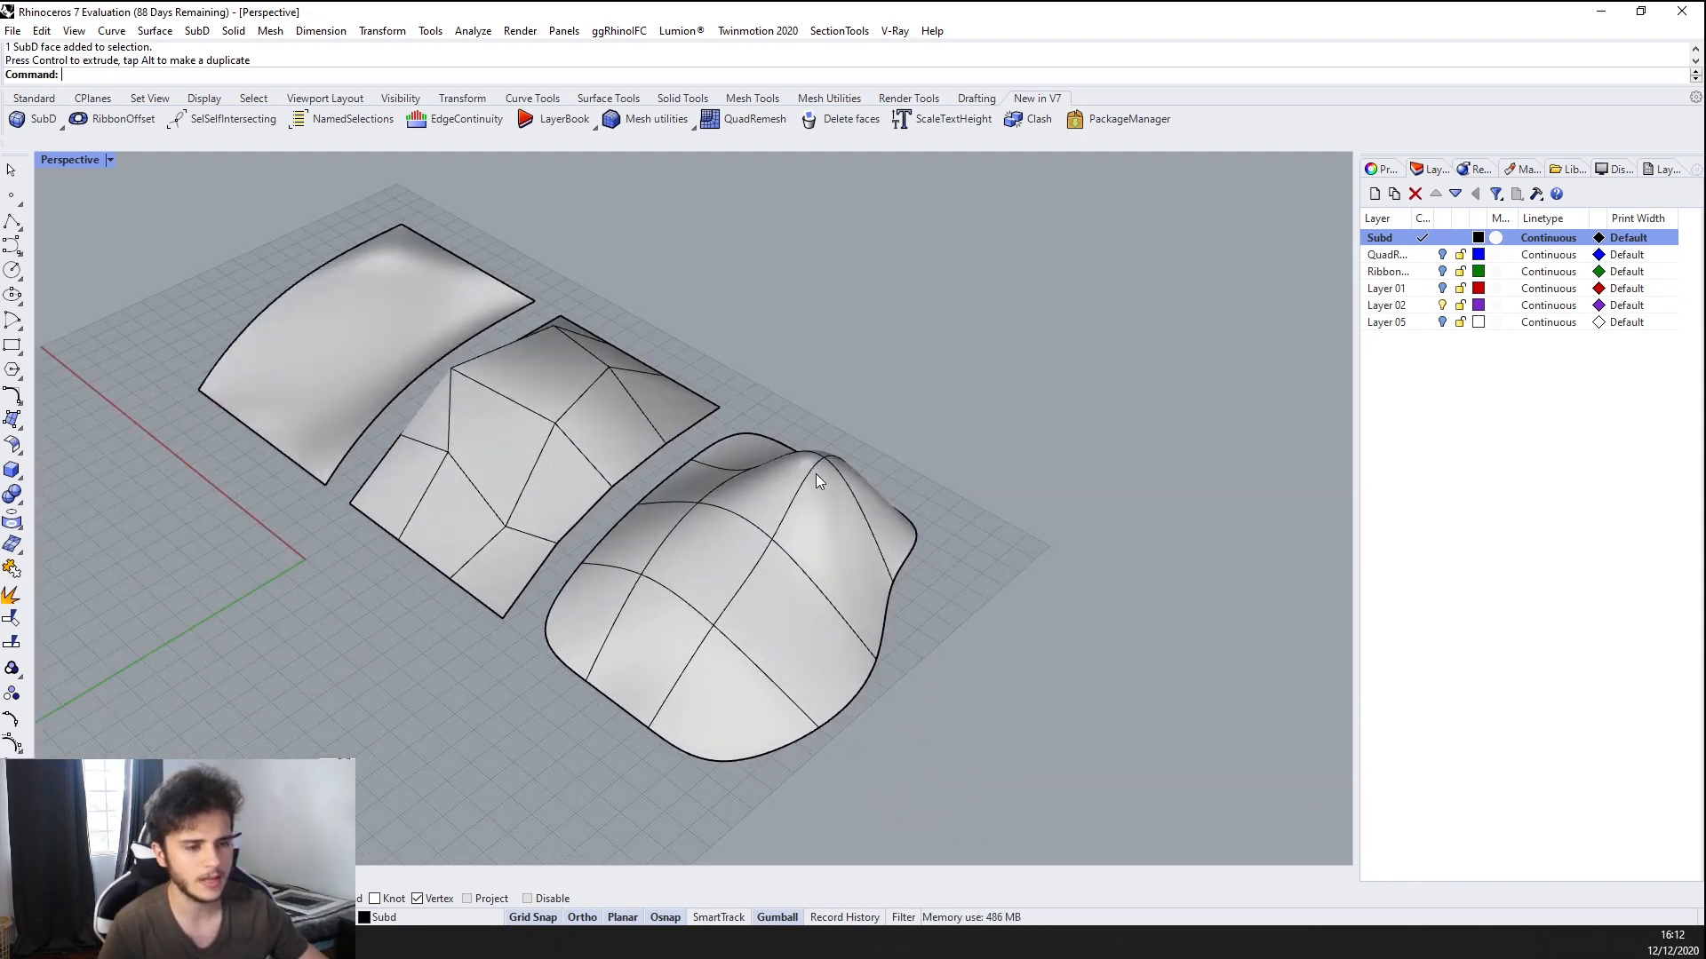
Examine the smoothness of the deformed SubD against the faceted mesh and the surface from different angles
right_drag(815, 472, 403, 588)
scroll(453, 559, up, 2)
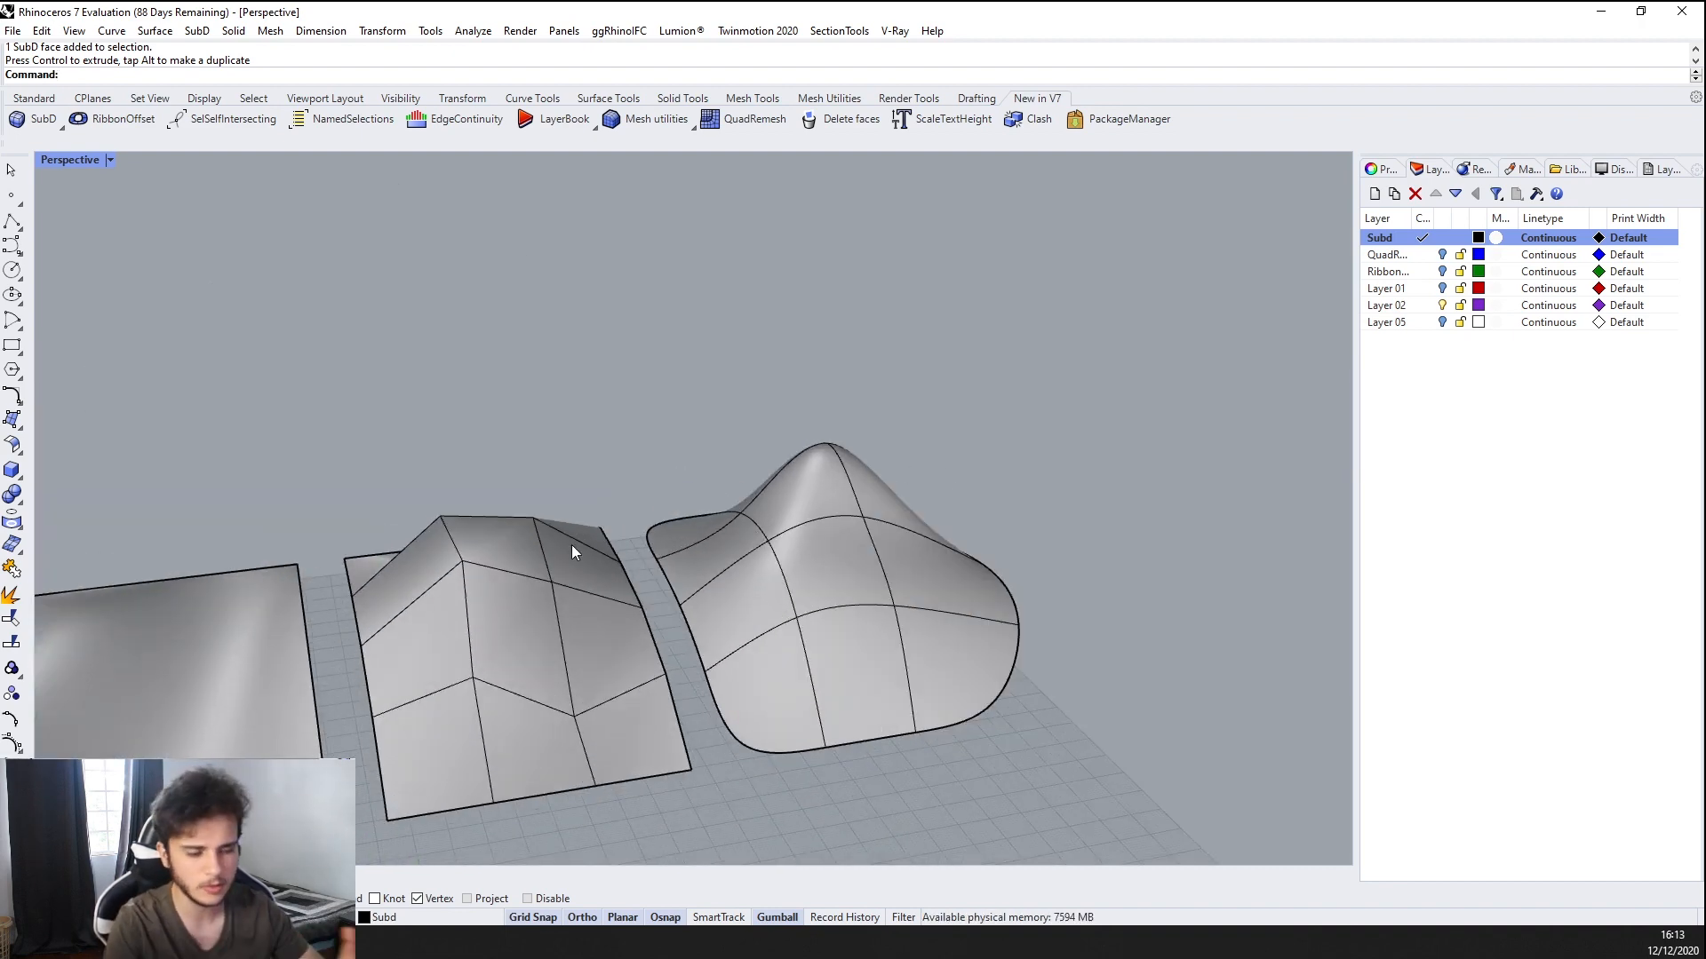
right_drag(560, 536, 901, 584)
scroll(880, 556, up, 5)
scroll(773, 605, down, 4)
scroll(773, 604, up, 6)
scroll(864, 574, down, 5)
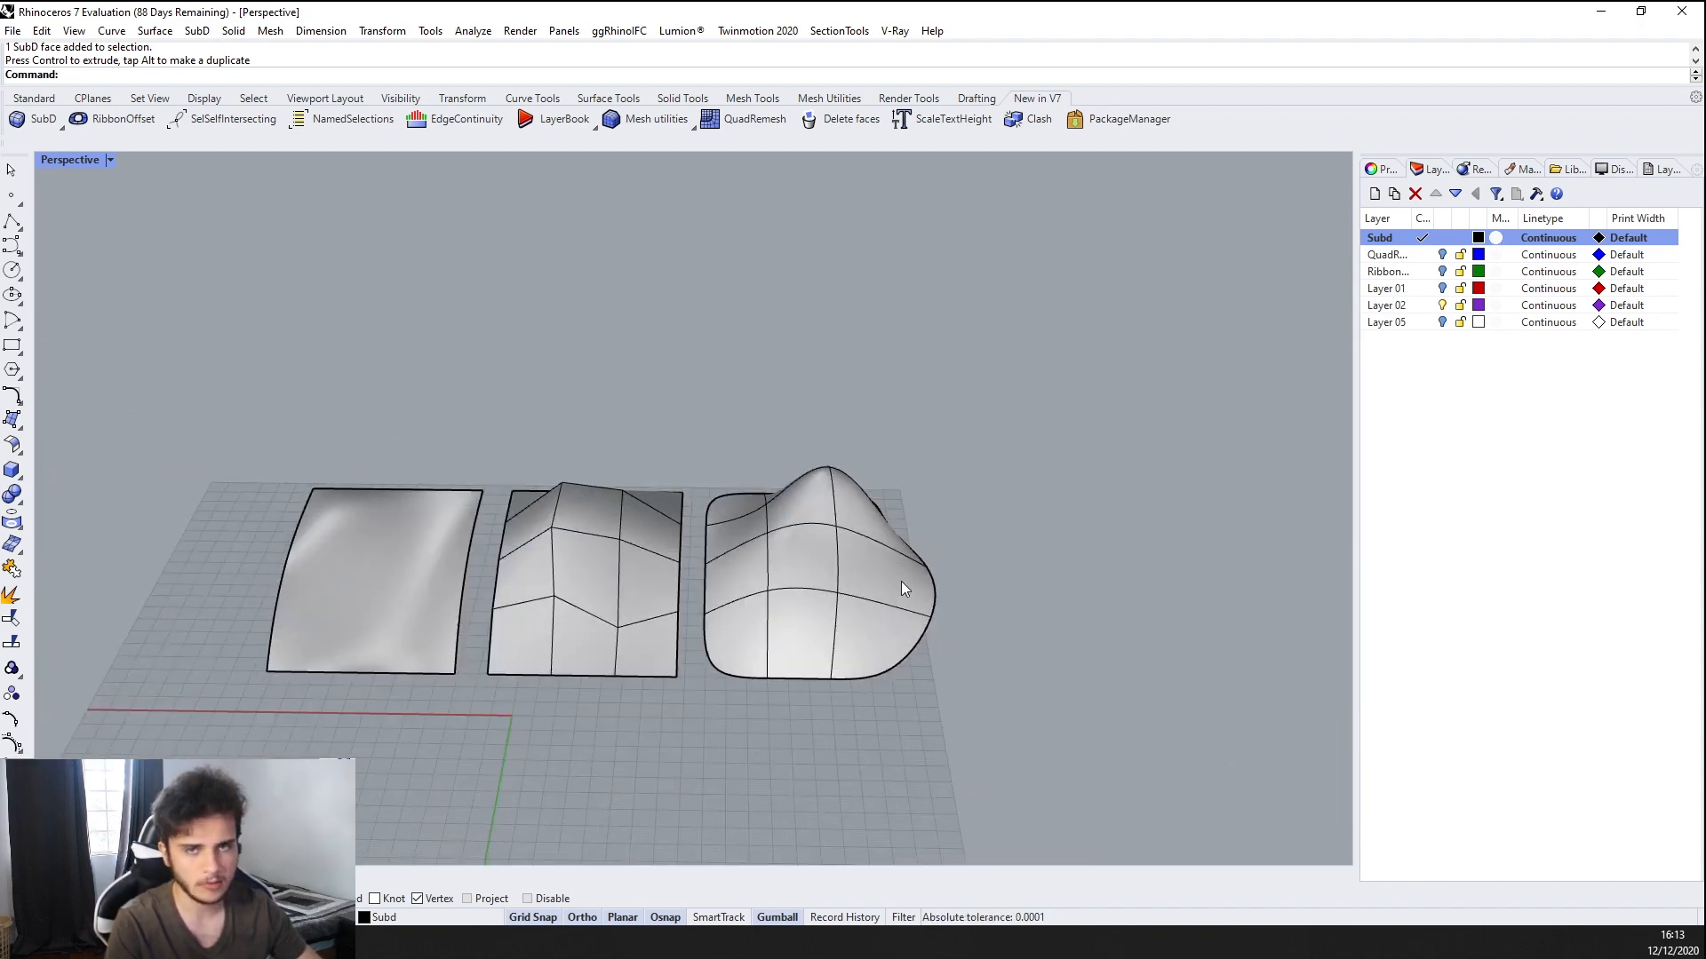
scroll(893, 610, up, 5)
click(875, 552)
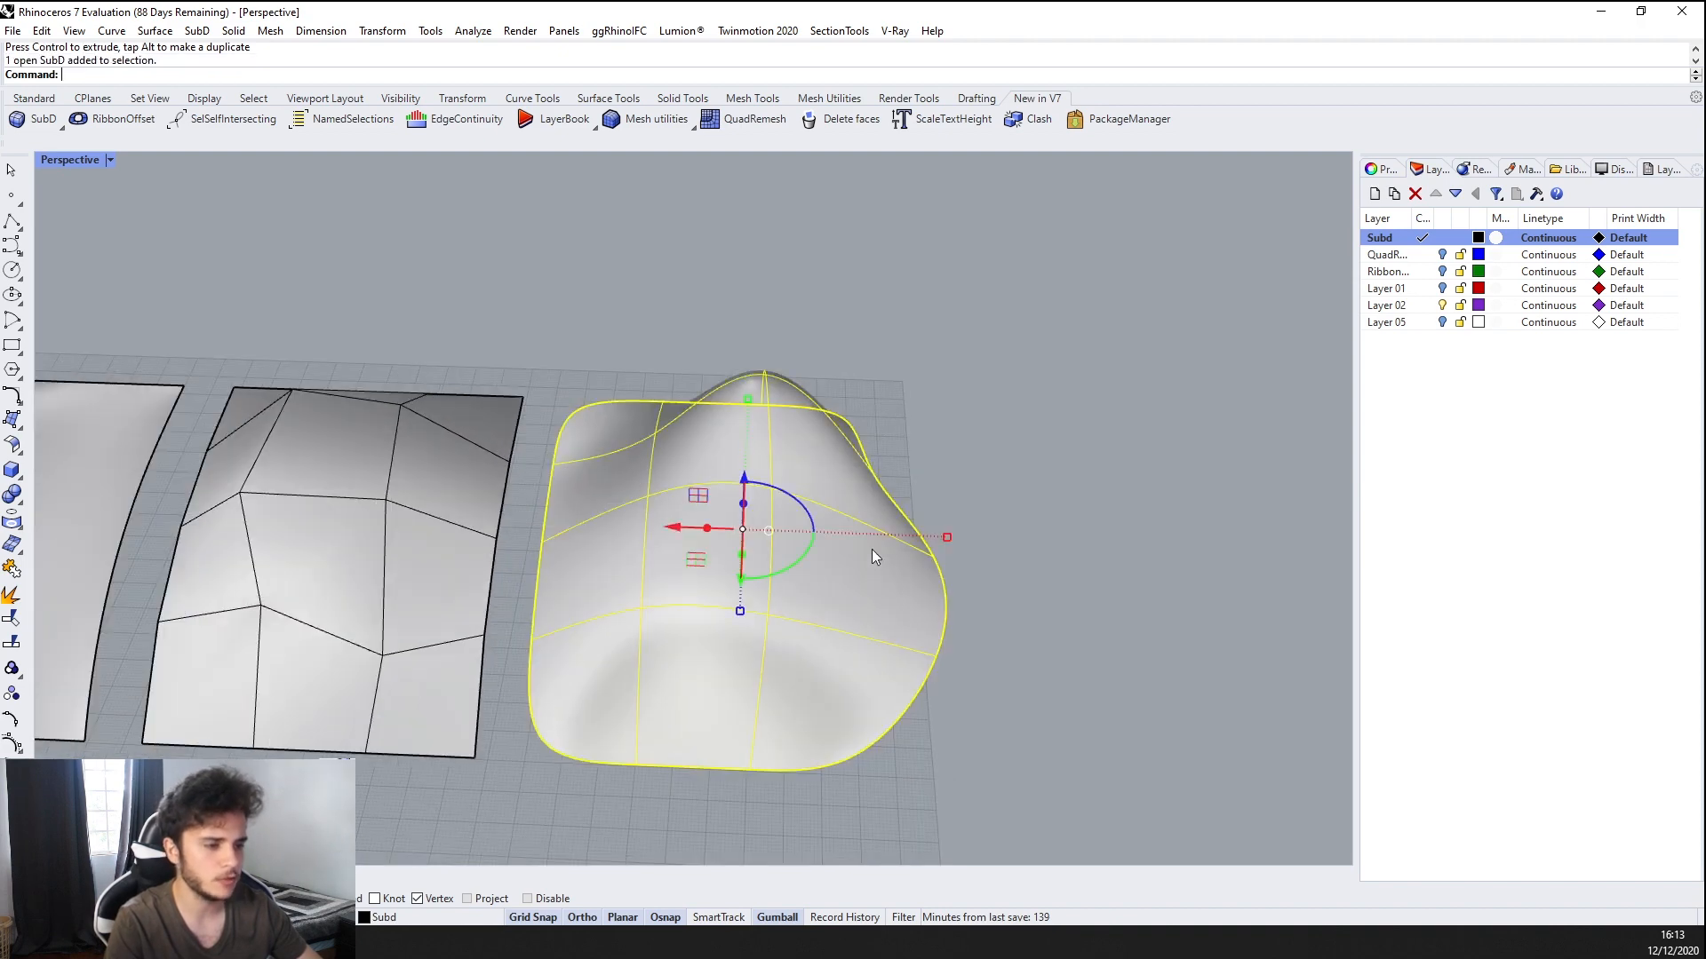
mouse_move(871, 549)
right_down()
mouse_move(949, 415)
mouse_move(857, 456)
mouse_move(702, 626)
mouse_move(844, 536)
right_up()
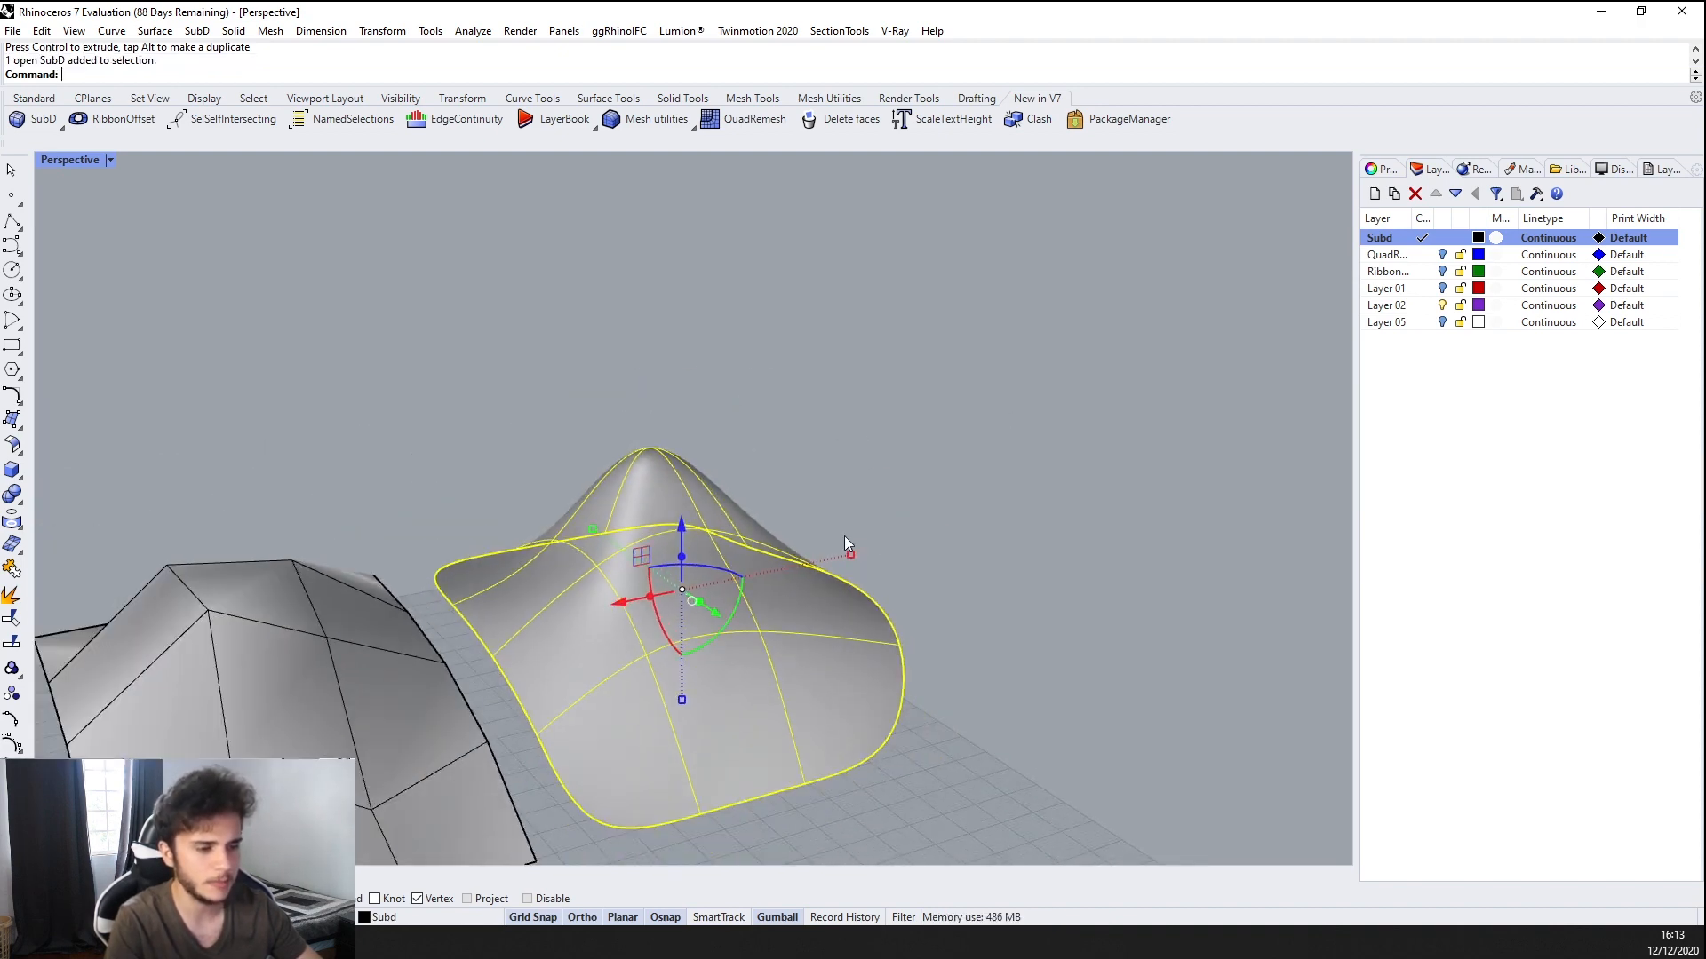
scroll(877, 532, down, 5)
click(900, 462)
right_drag(900, 462, 850, 560)
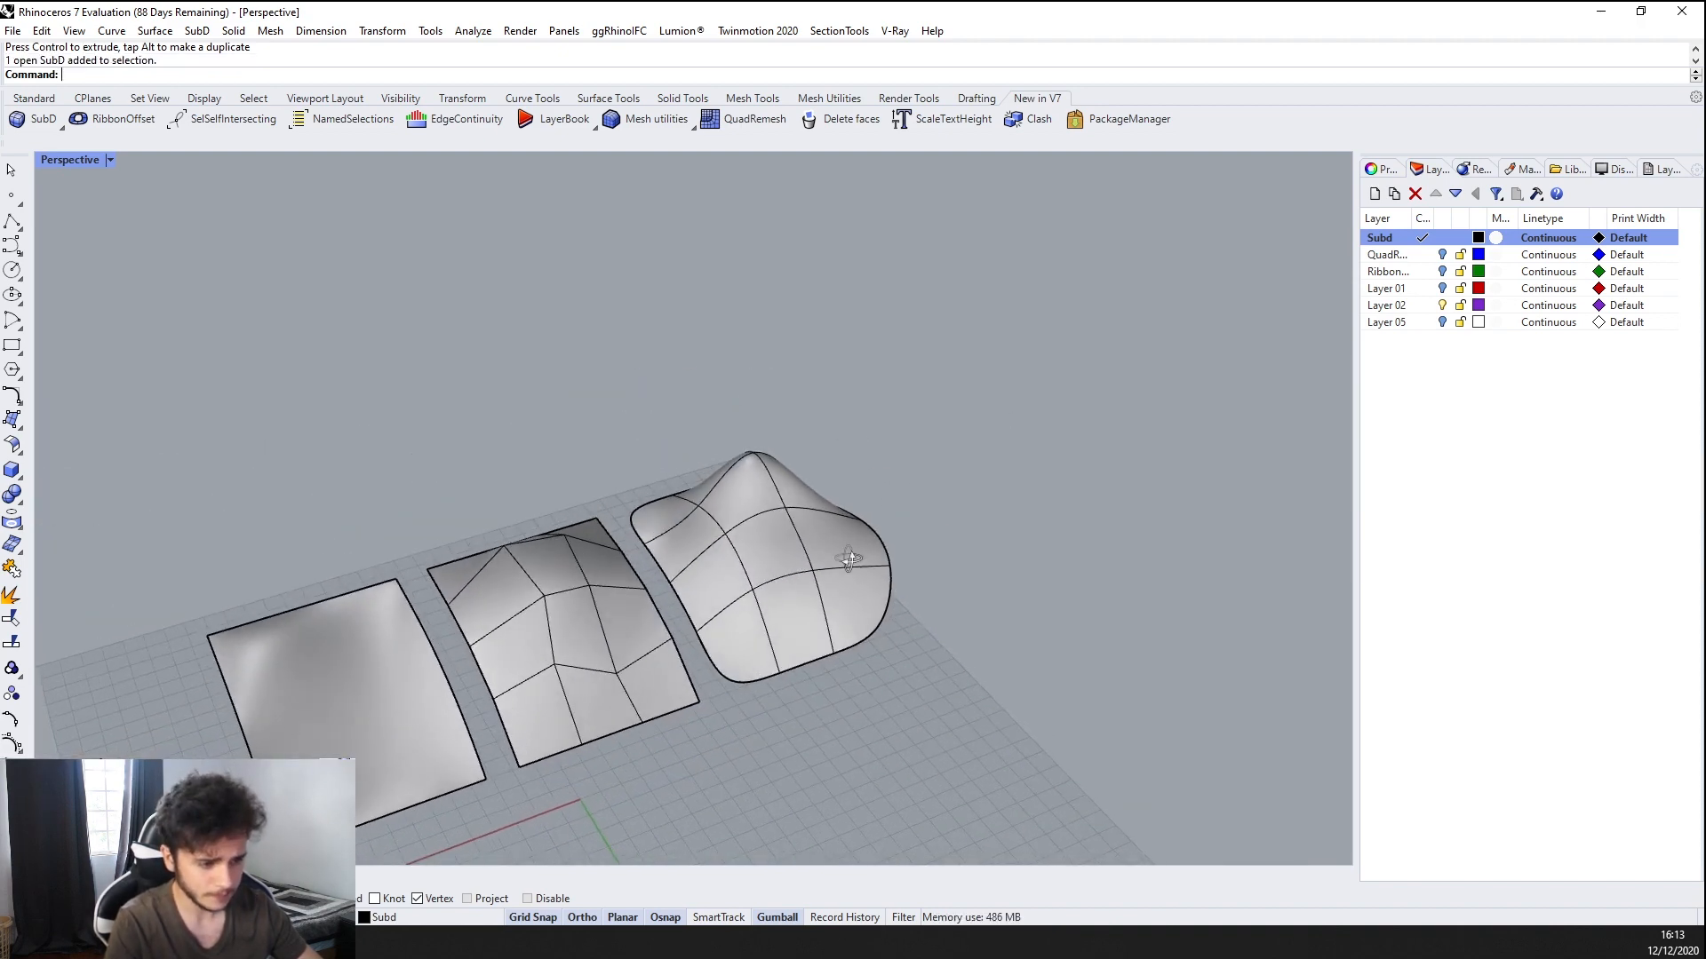
Convert the SubD to a NURBS object with the ToNURBS command
scroll(649, 574, up, 4)
scroll(648, 574, down, 6)
scroll(870, 490, up, 4)
right_drag(873, 477, 707, 527)
scroll(706, 528, up, 3)
click(706, 527)
text(T)
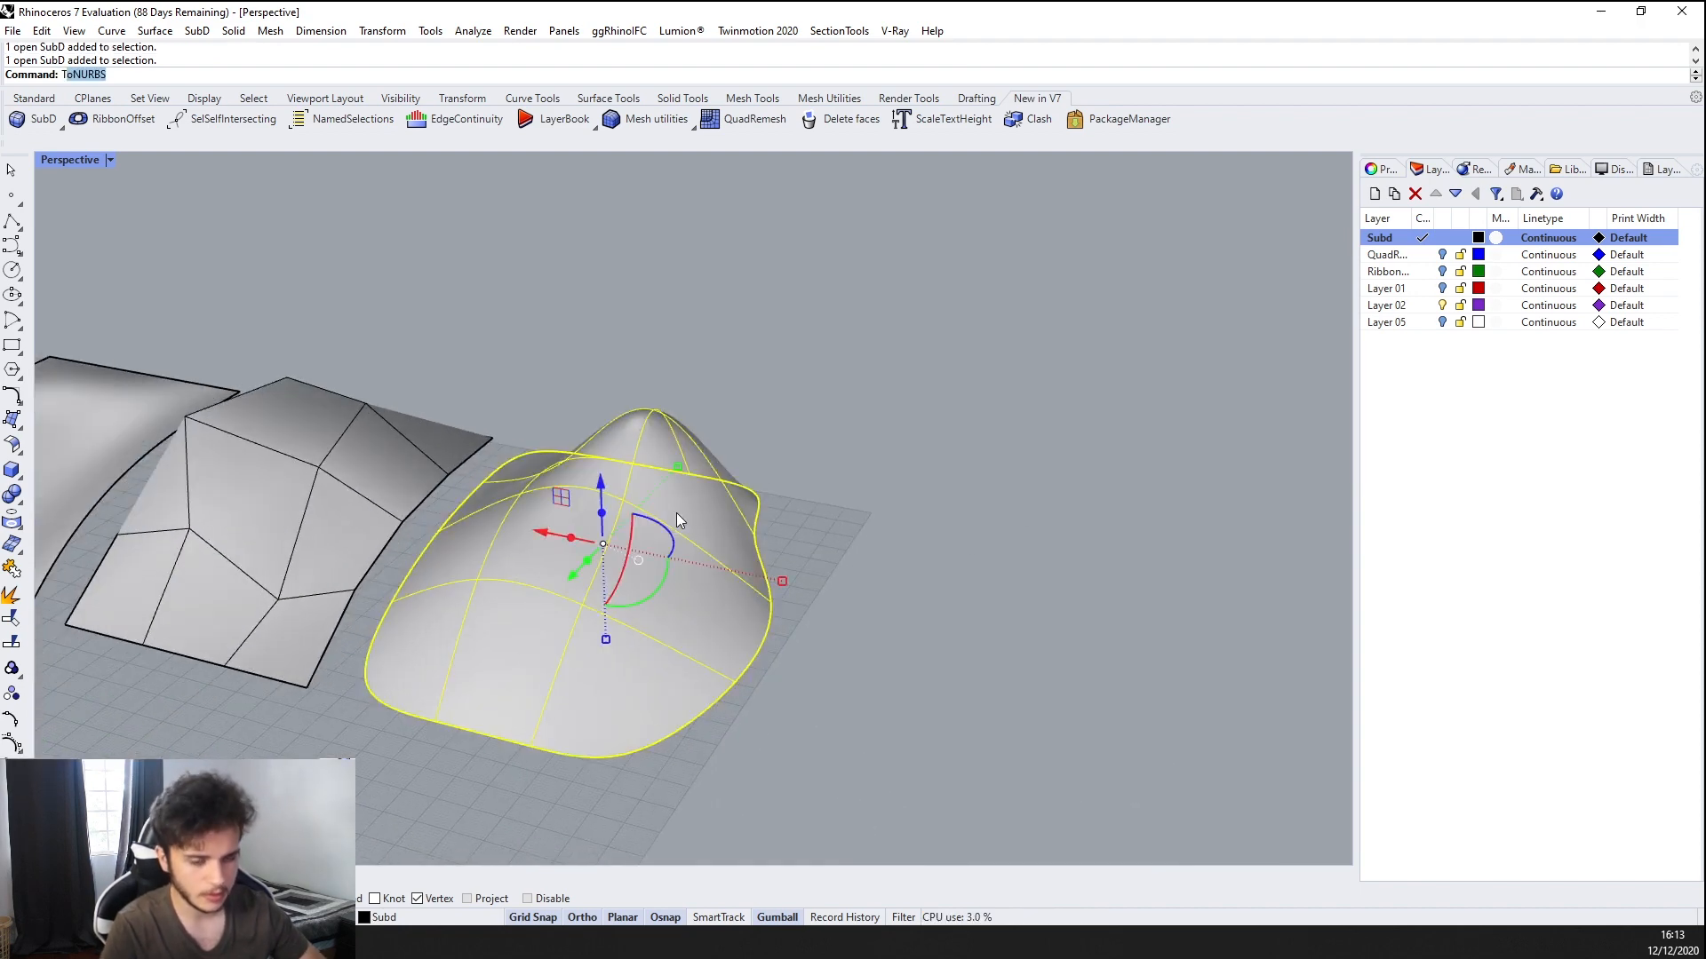
text(oS)
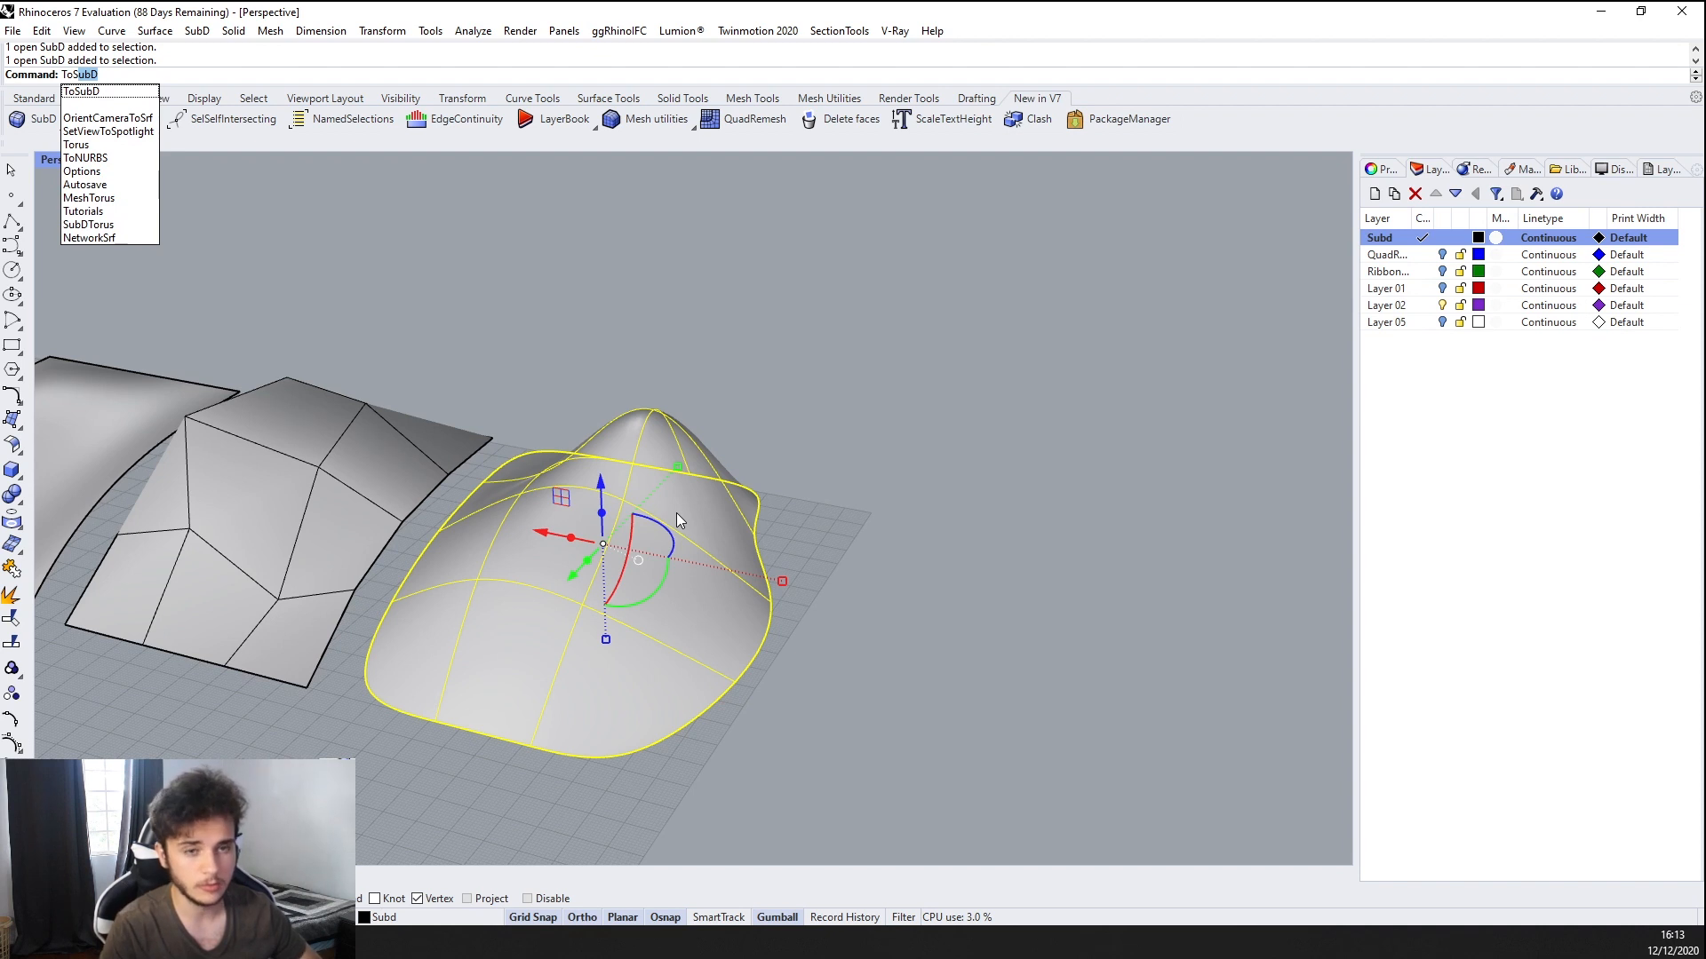
key(BackSpace)
text(N)
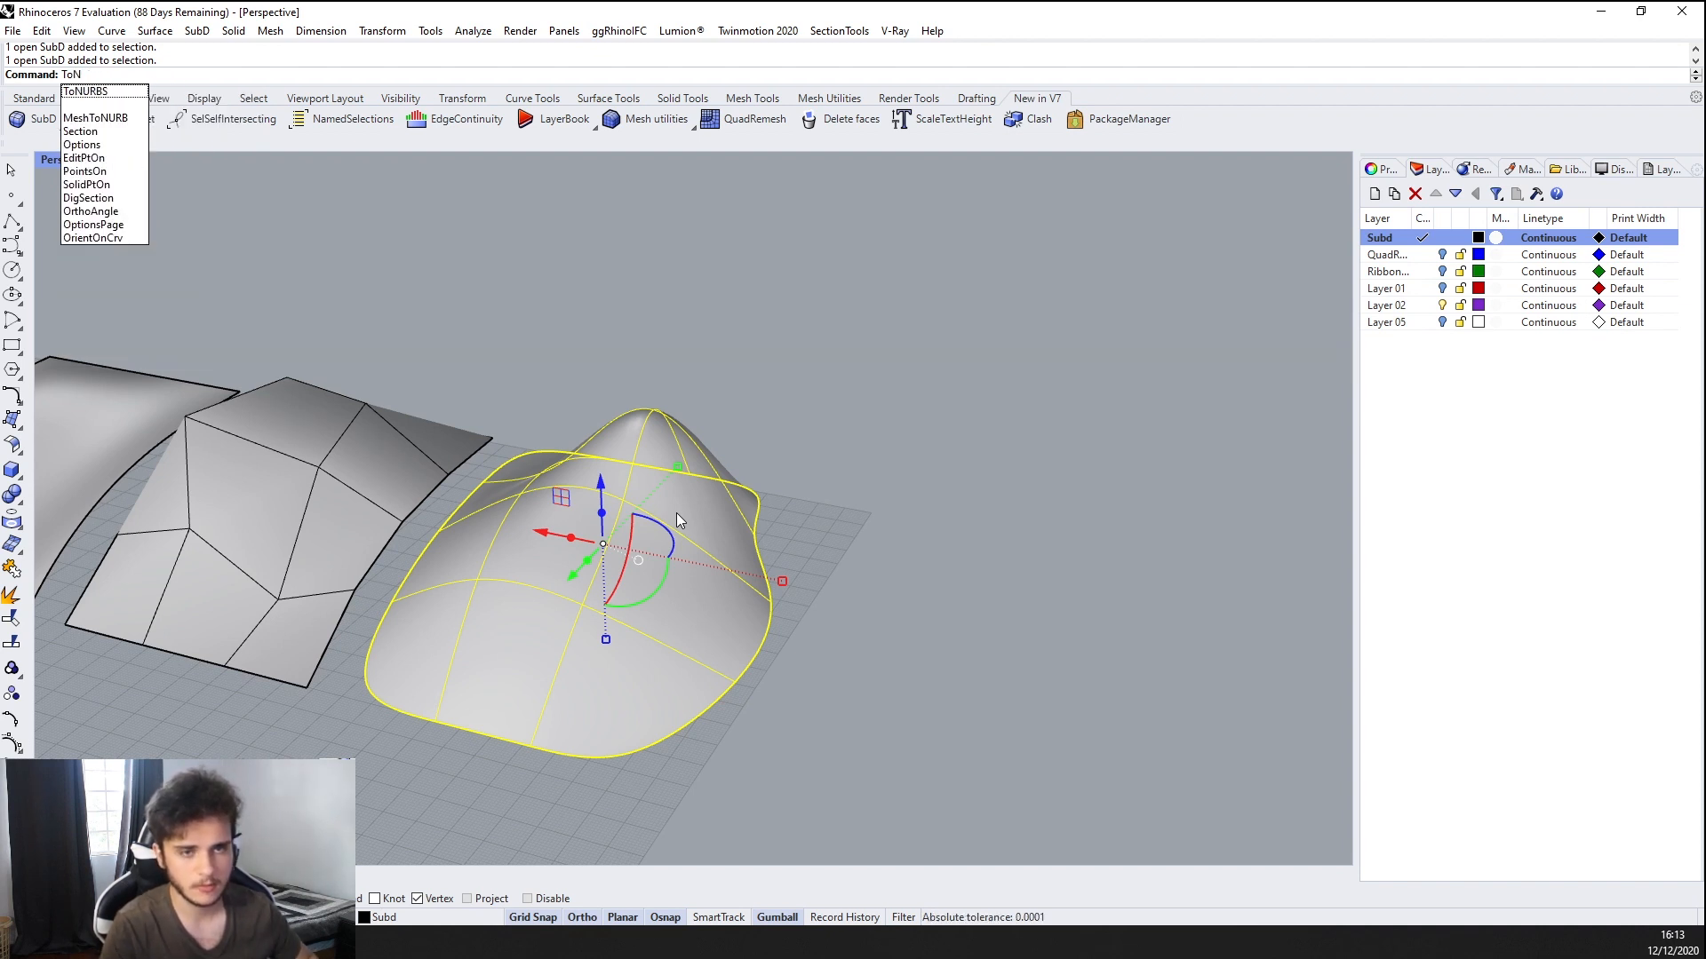
key(Return)
key(Return)
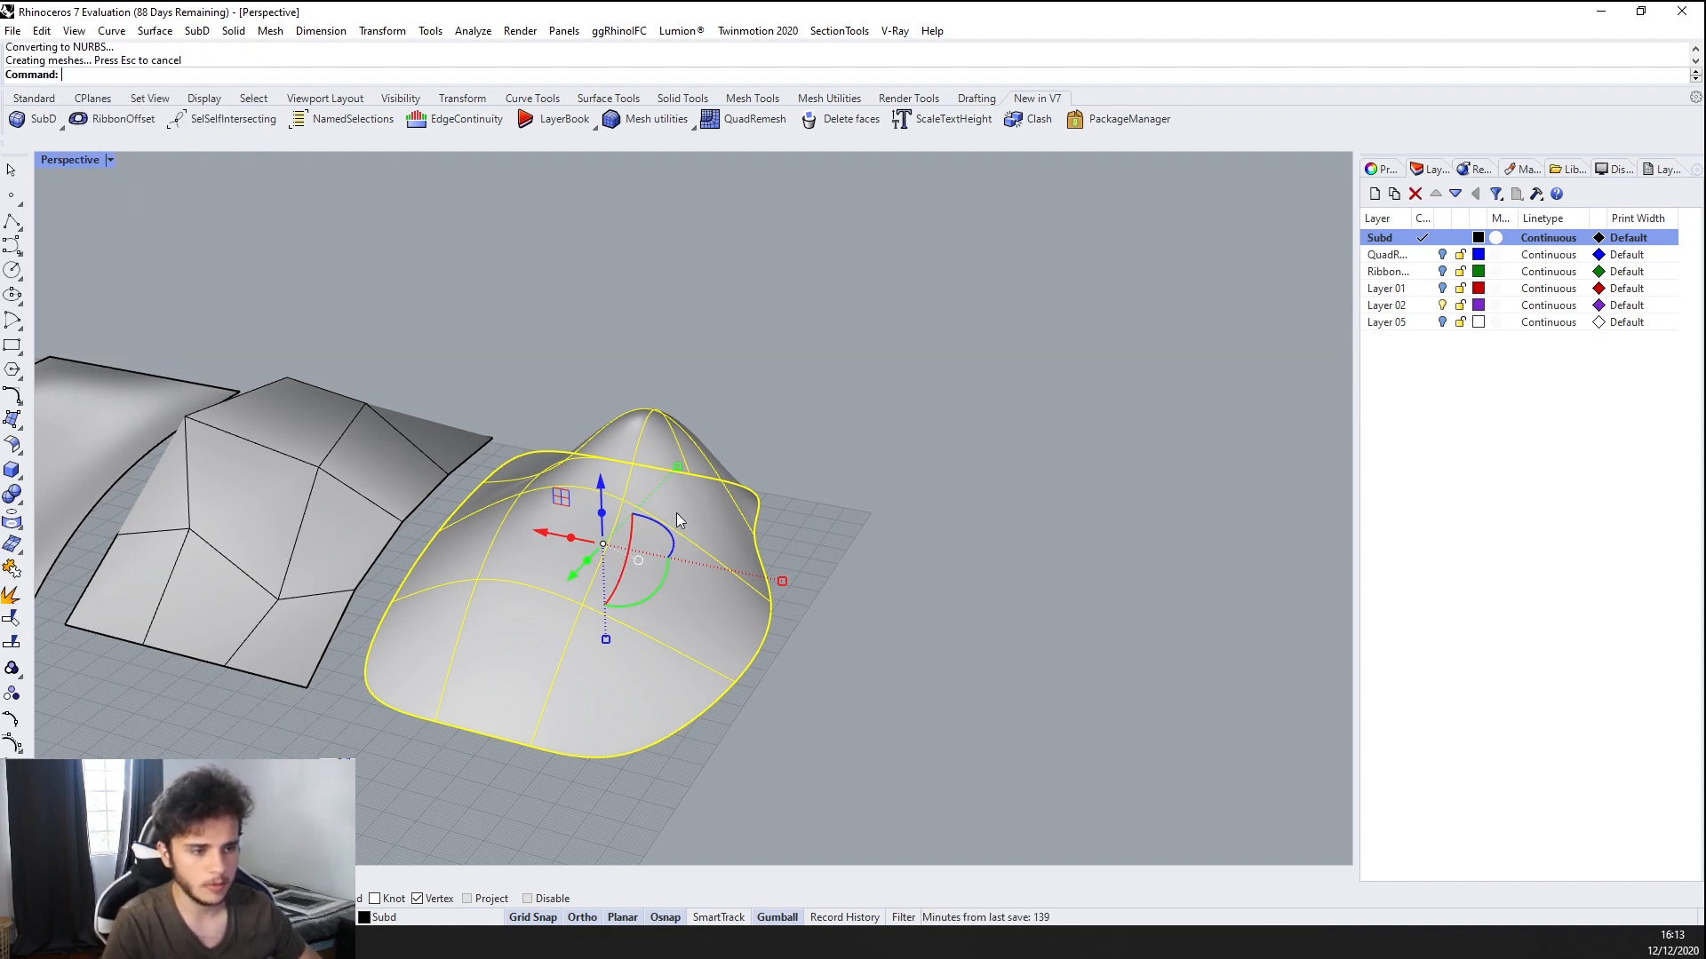
Move the converted NURBS surface along the X axis so it stands clear of the original SubD
click(693, 511)
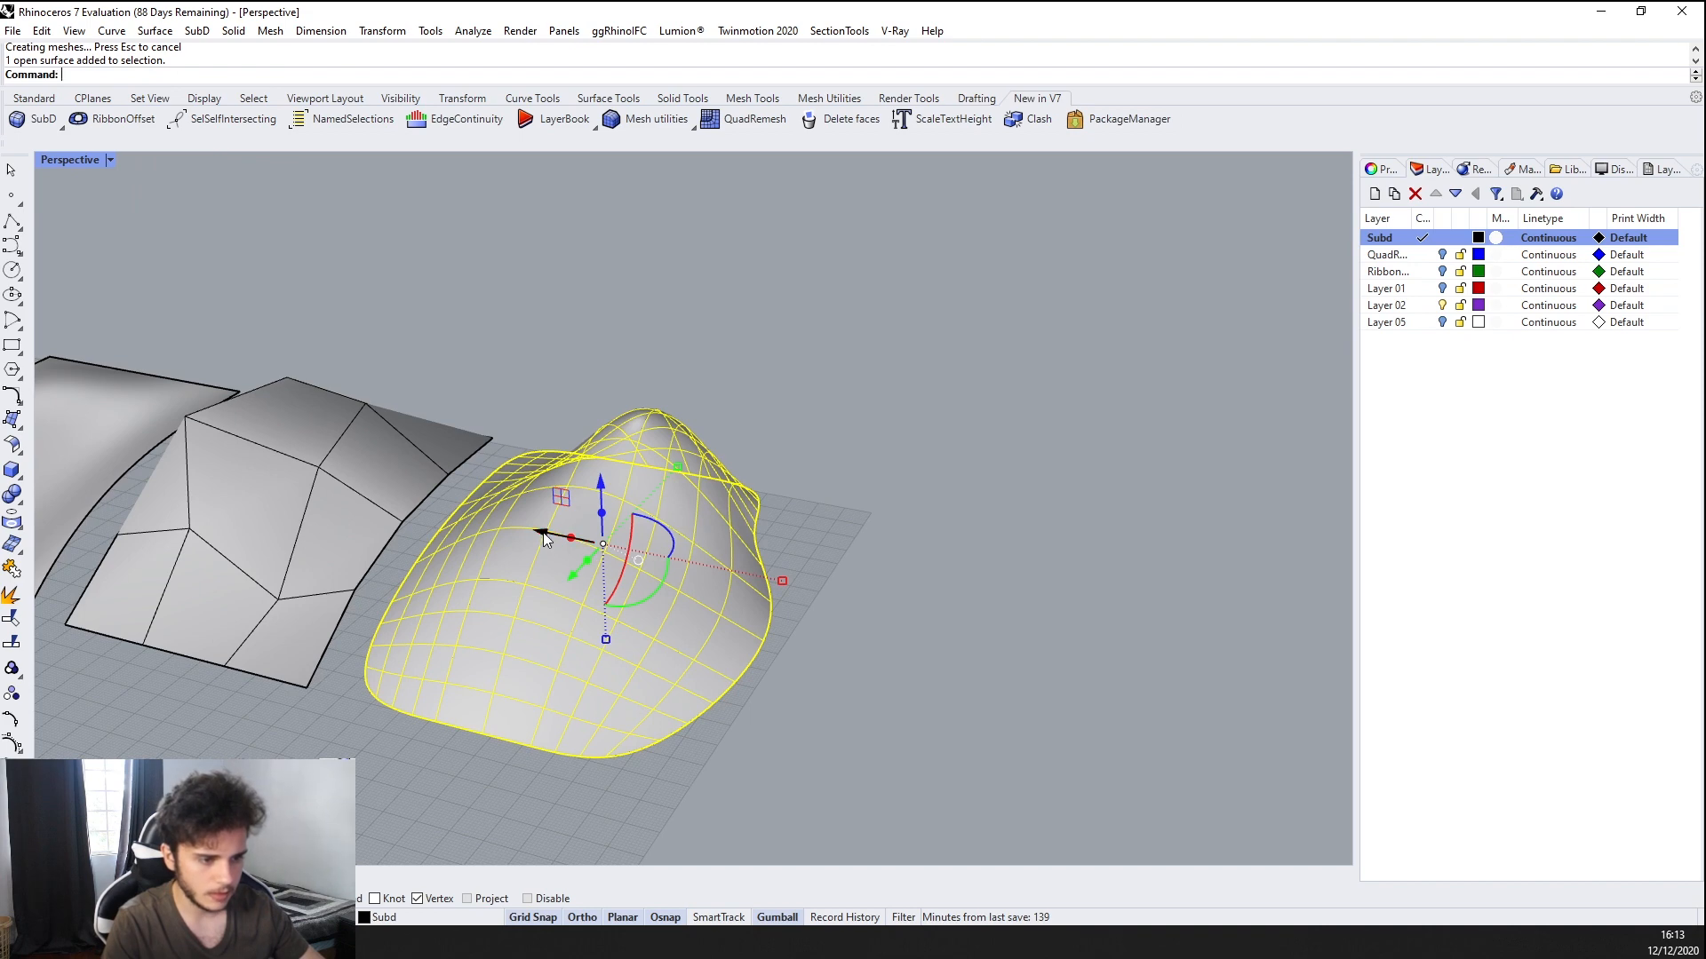
drag(545, 540, 899, 638)
click(909, 370)
right_drag(1018, 643, 919, 594)
right_drag(997, 458, 817, 511)
scroll(801, 513, down, 4)
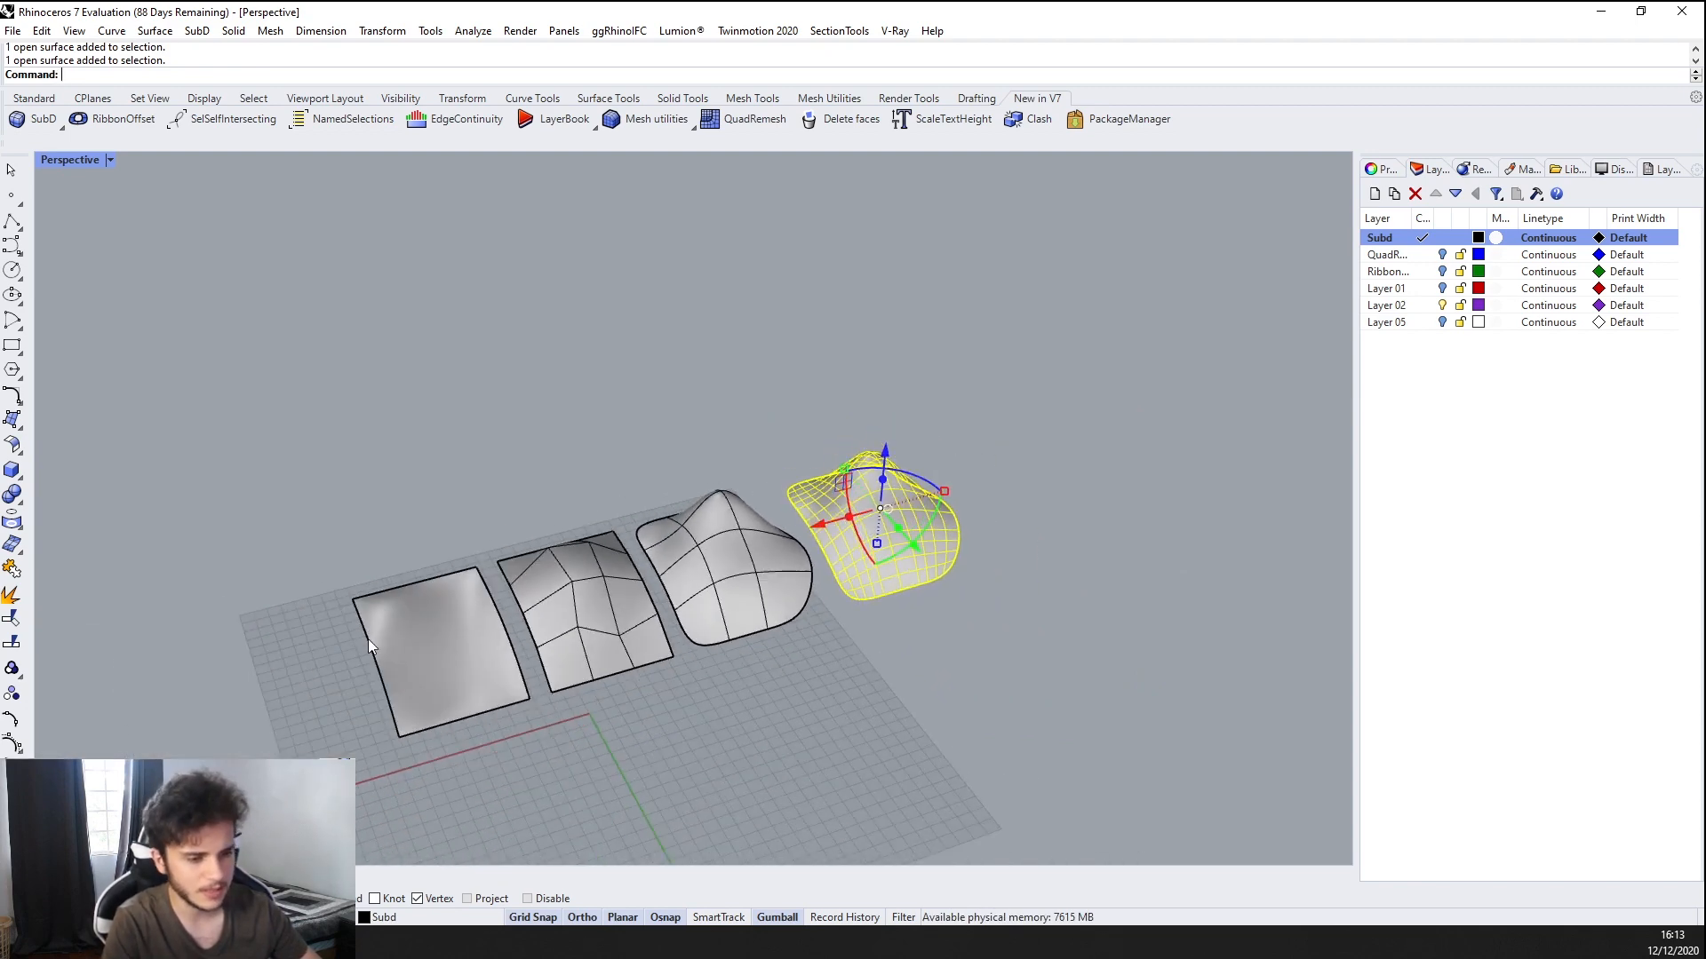
scroll(974, 551, up, 5)
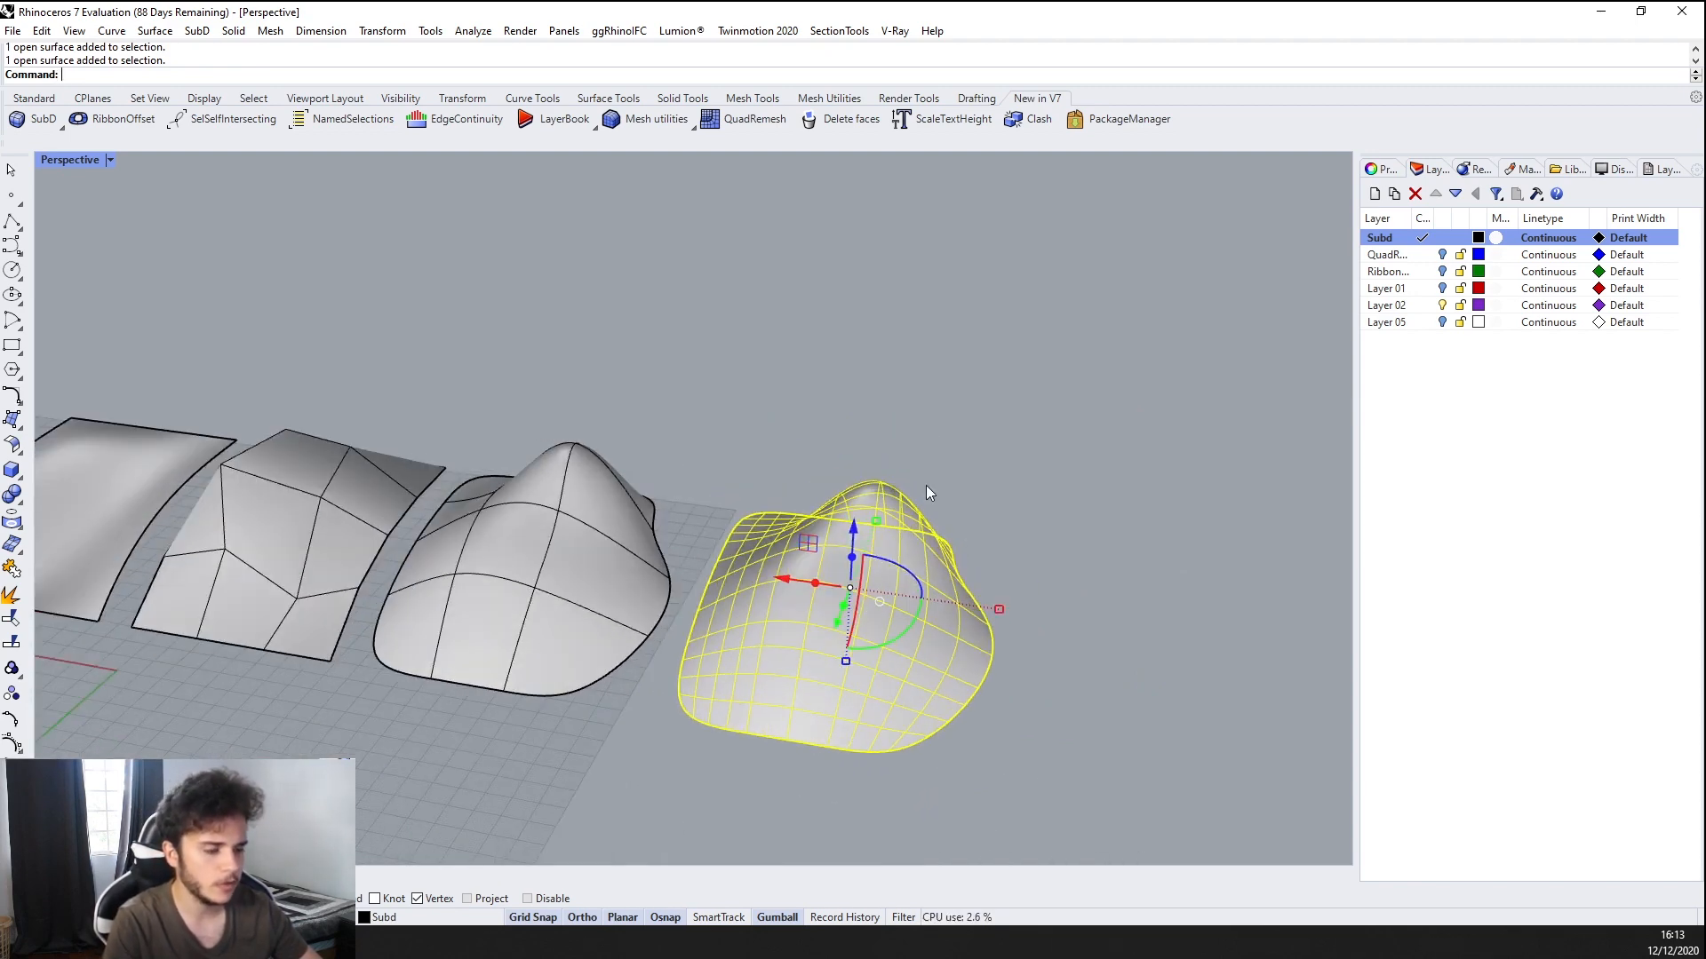
Delete the converted NURBS surface and leave only the original SubD
right_drag(942, 519, 424, 602)
key(Delete)
click(616, 629)
right_drag(622, 571, 527, 508)
key(Escape)
Inspect the SubD's smooth peak and curved edges up close and from several sides
scroll(515, 501, up, 5)
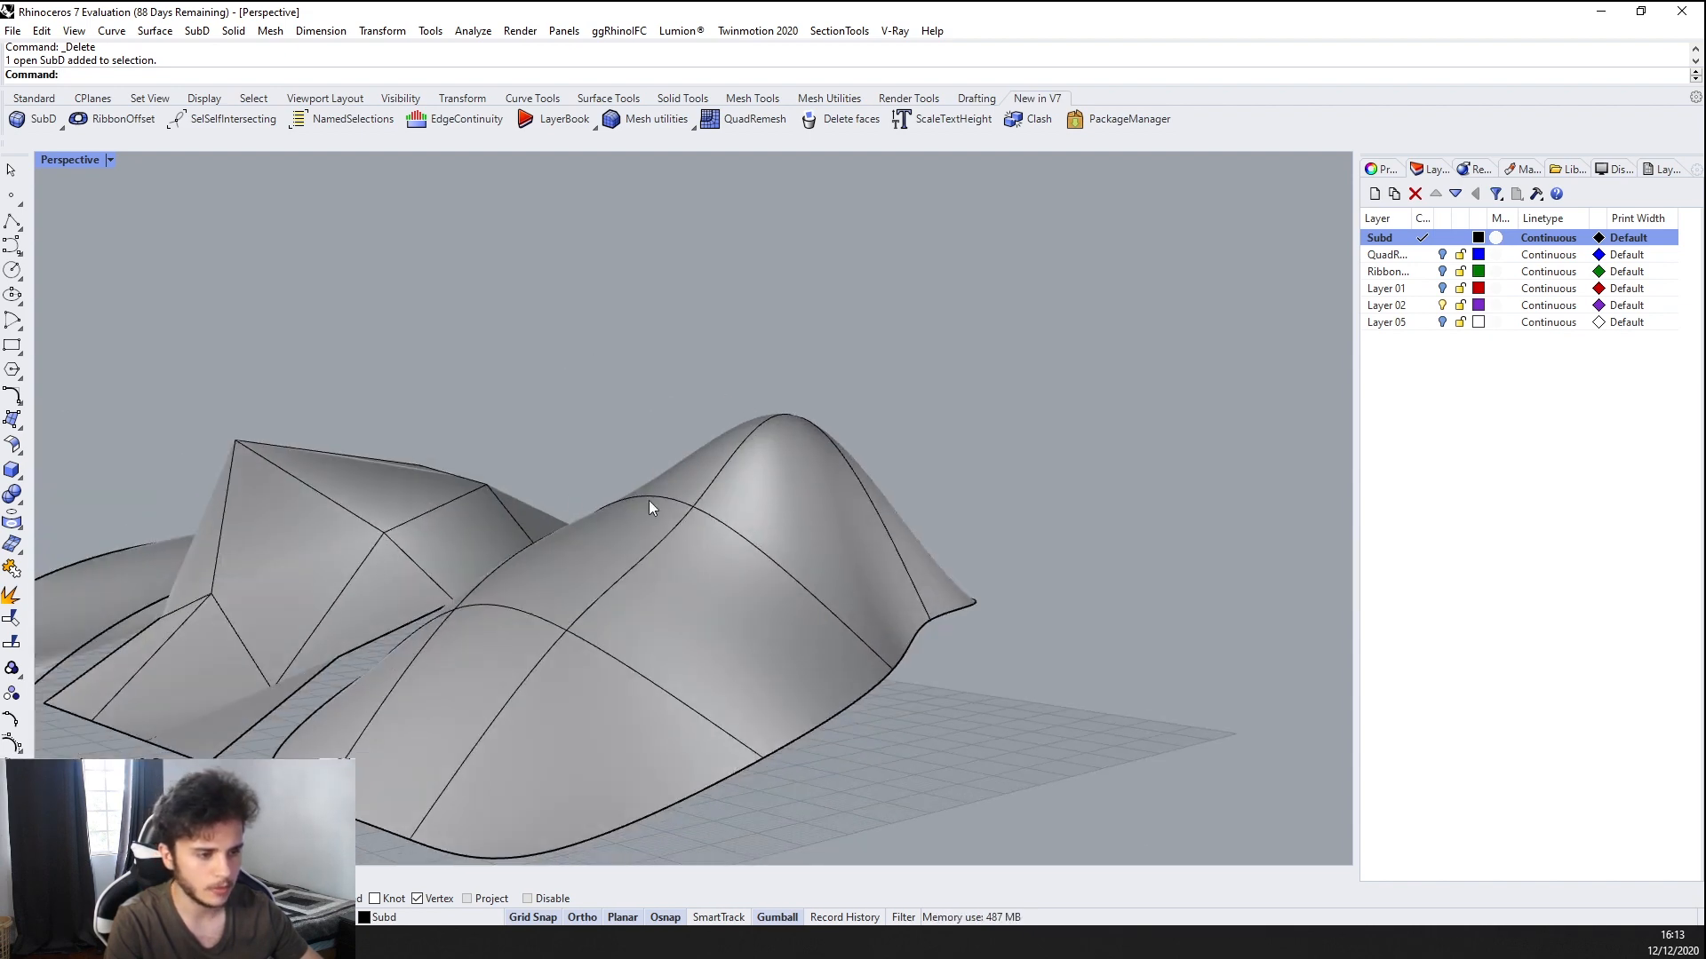
right_drag(648, 500, 469, 744)
right_drag(807, 414, 883, 510)
scroll(874, 504, down, 4)
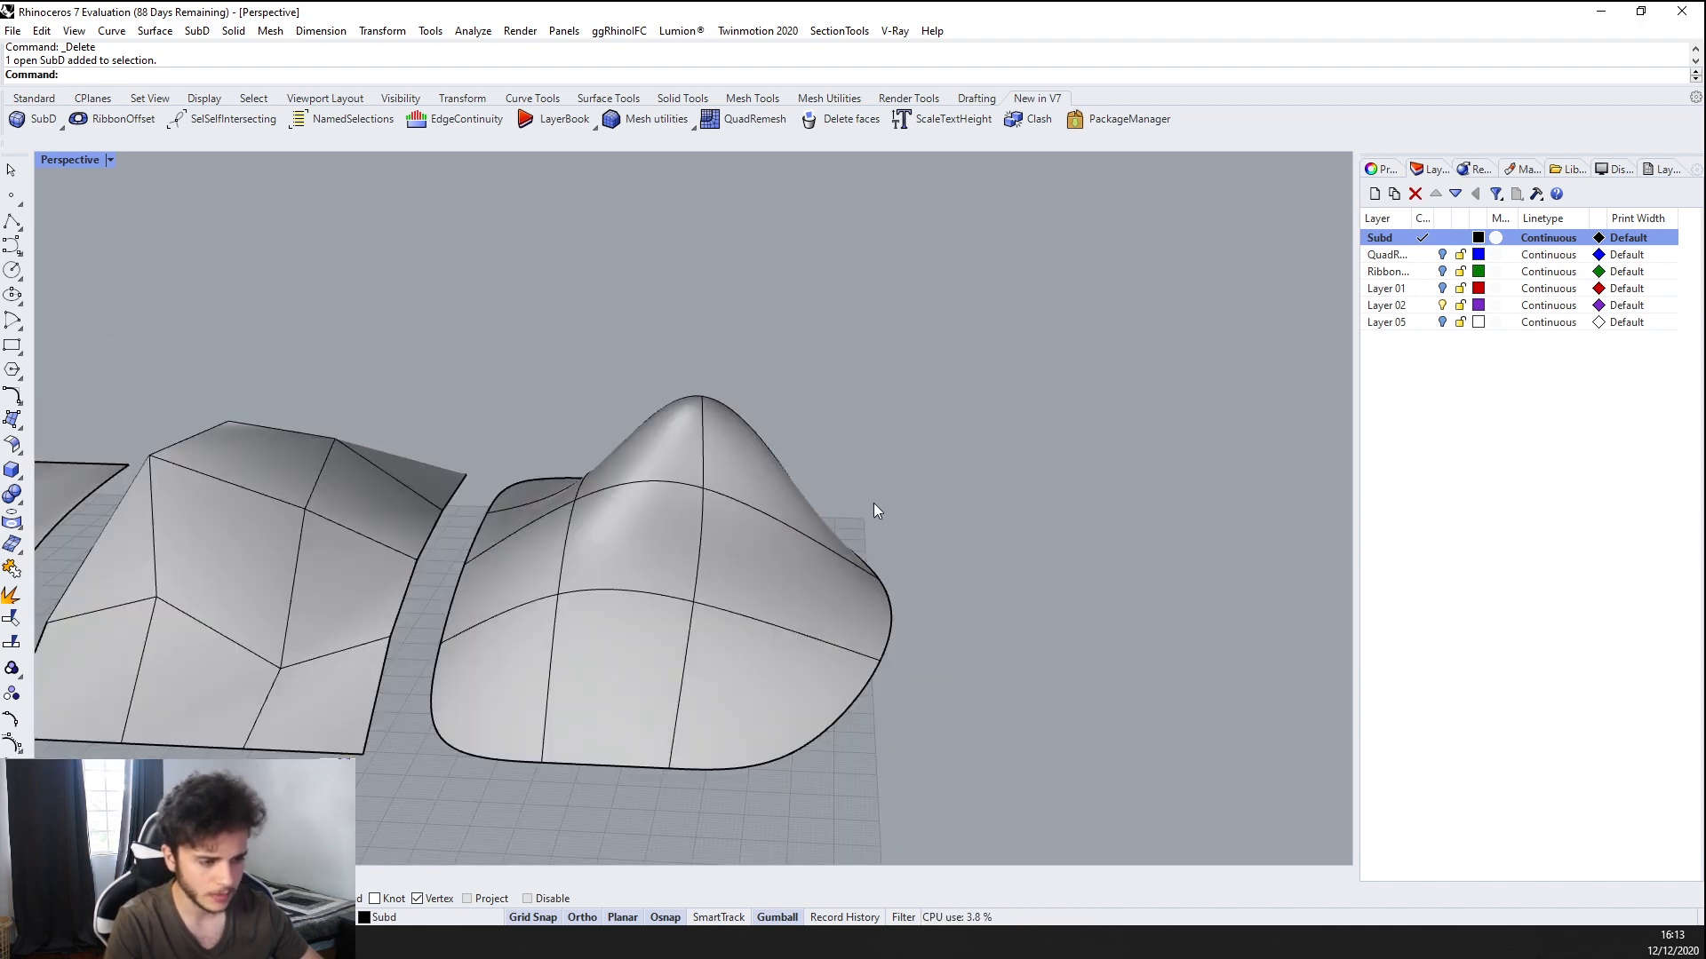
right_drag(613, 502, 669, 504)
scroll(675, 506, down, 5)
scroll(540, 591, up, 2)
right_drag(410, 645, 432, 505)
scroll(478, 531, up, 4)
scroll(598, 371, down, 3)
right_drag(599, 371, 801, 577)
scroll(856, 557, up, 4)
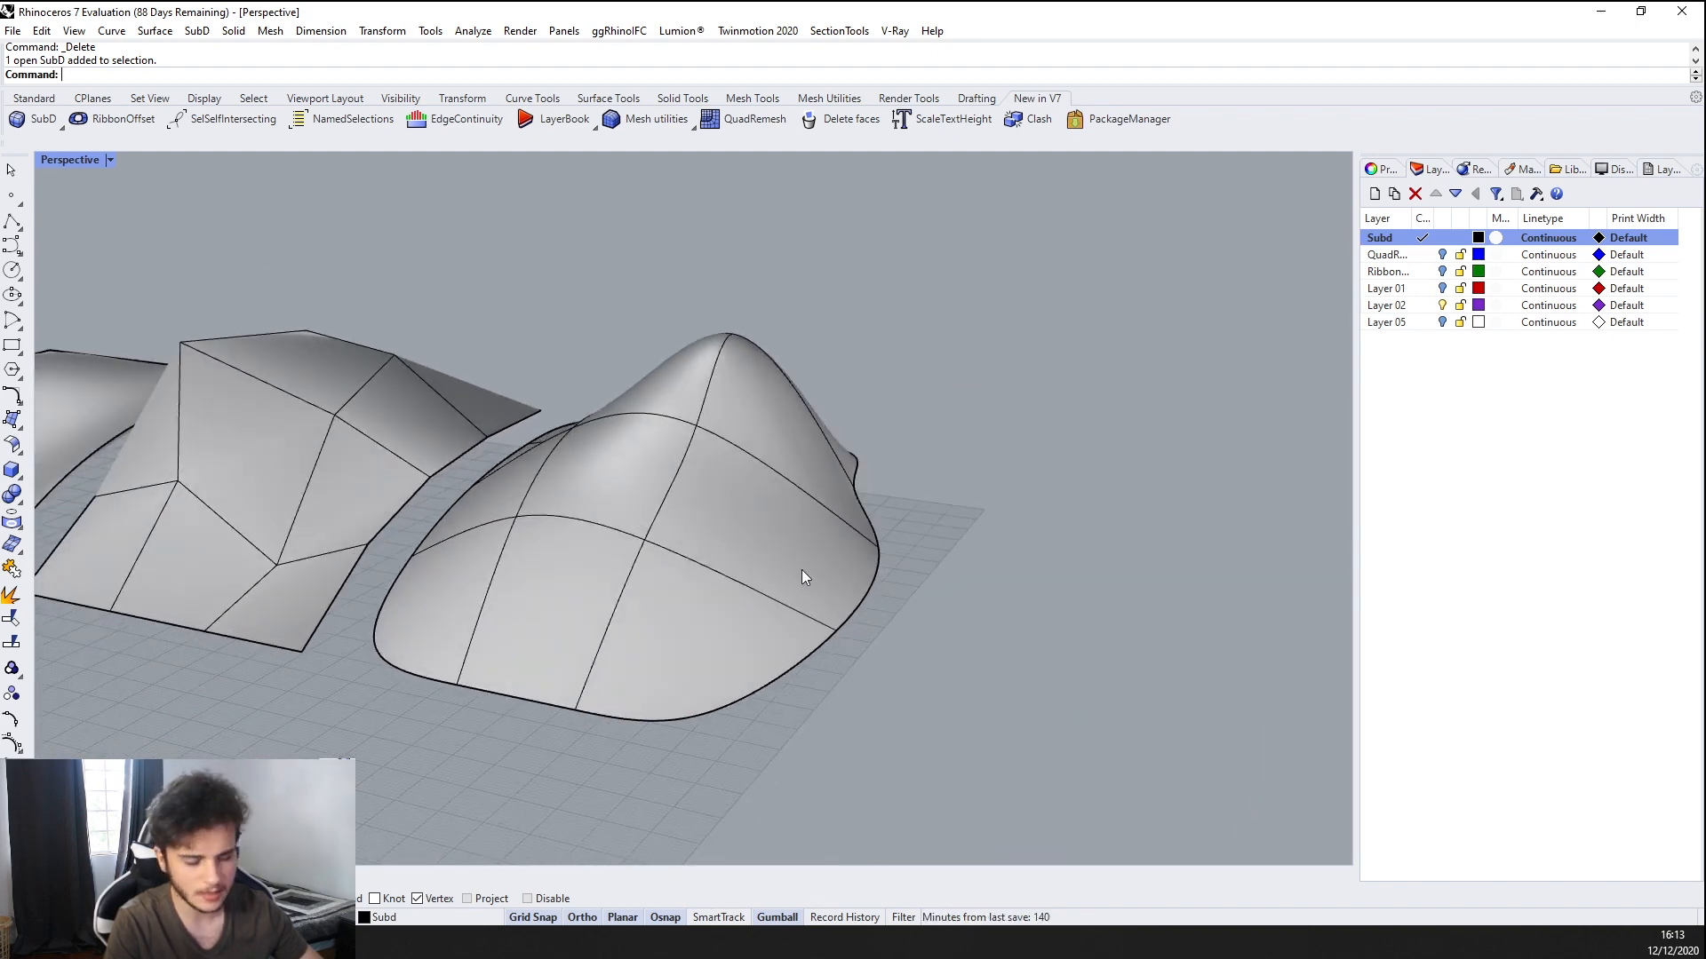
right_drag(793, 571, 964, 446)
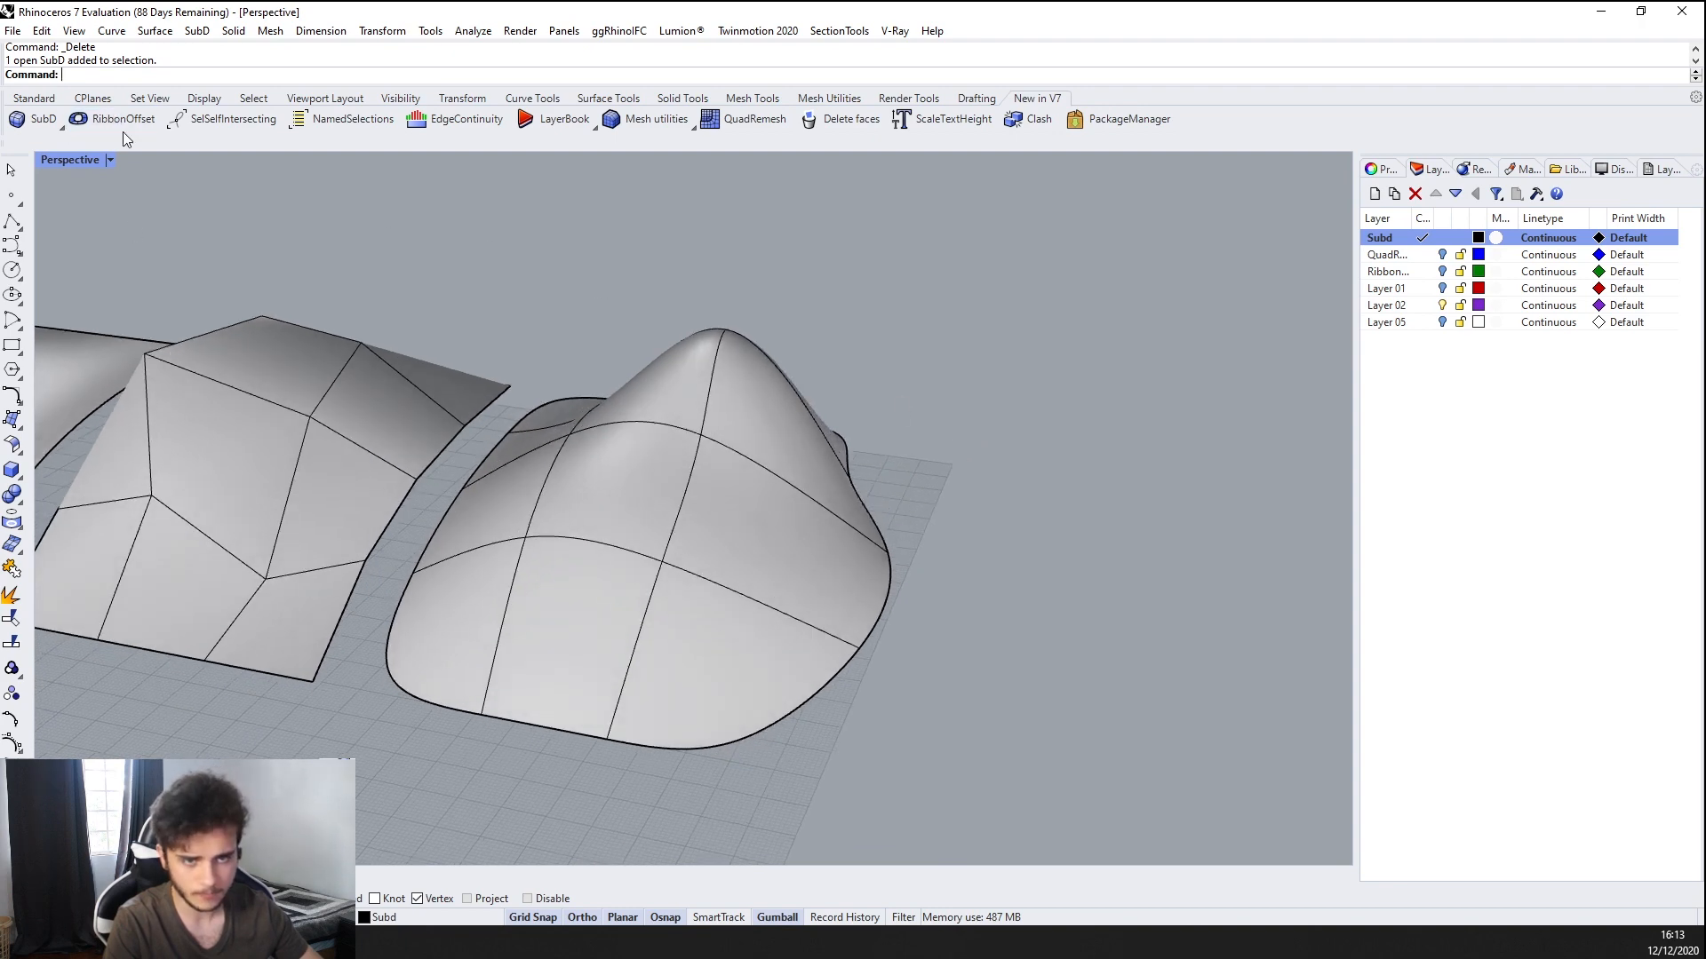
Switch the SubD display from smooth to flat with SubD Display Toggle and select one of its vertices
click(111, 159)
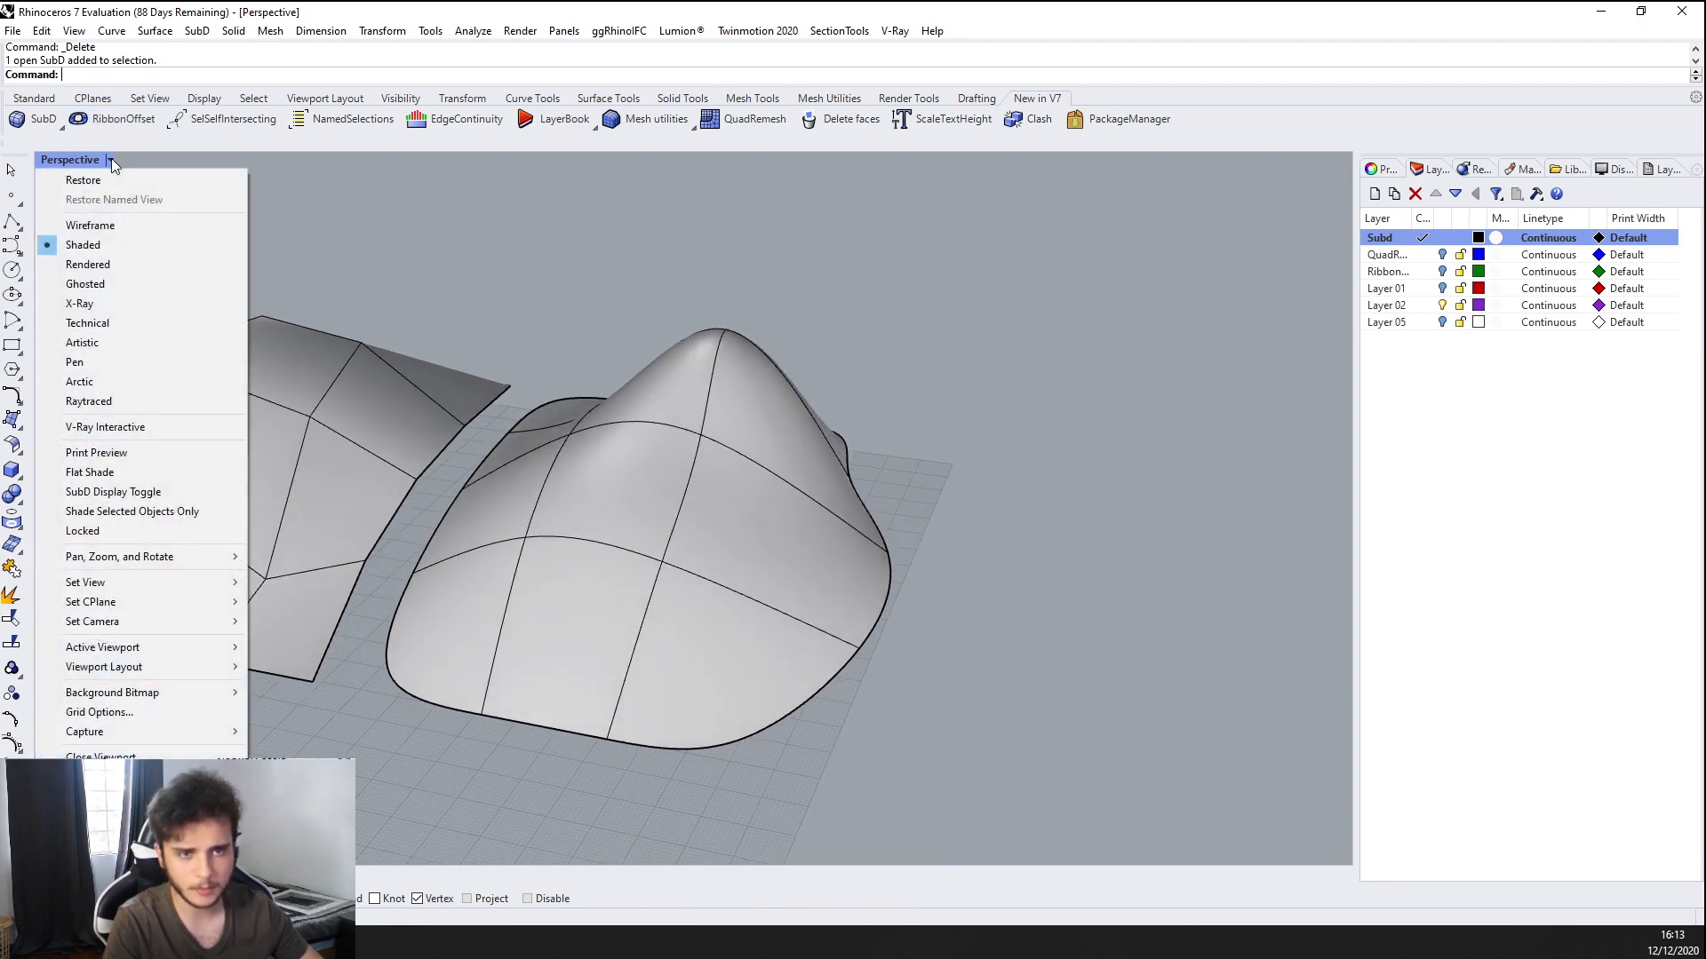
click(127, 498)
right_drag(879, 498, 556, 289)
ctrl+shift+click(552, 349)
right_drag(807, 533, 875, 609)
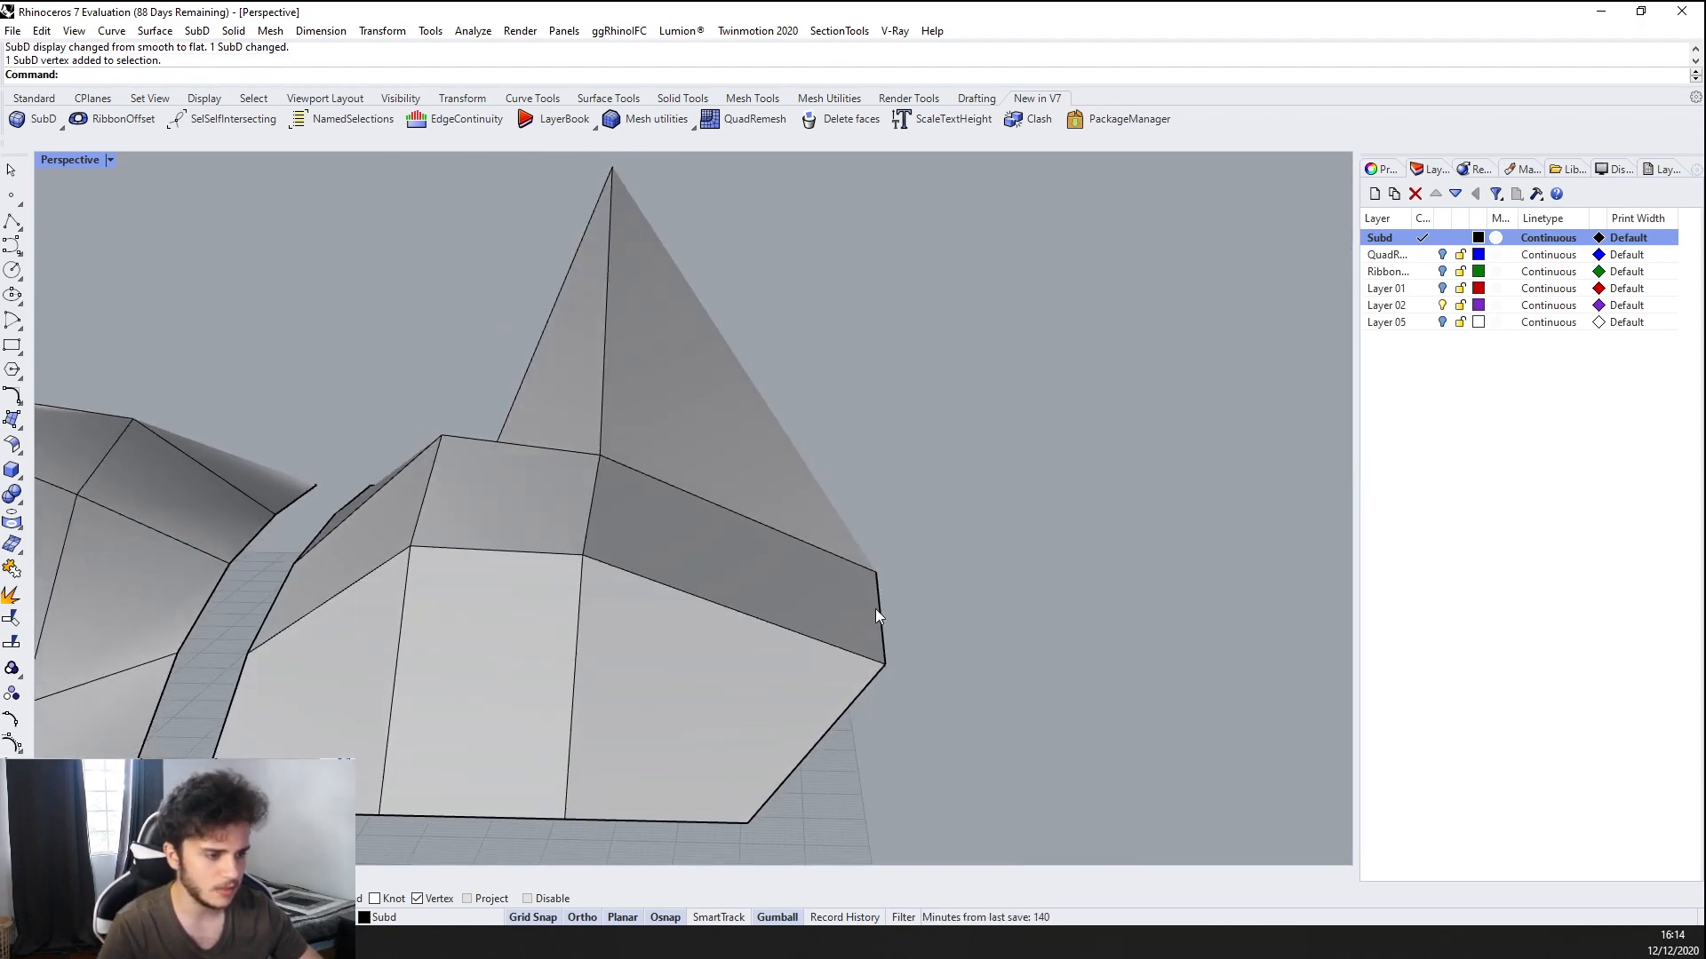
Pull the SubD's protruding outer border edge farther out along the X axis and raise it vertically
ctrl+shift+click(878, 613)
drag(821, 616, 860, 616)
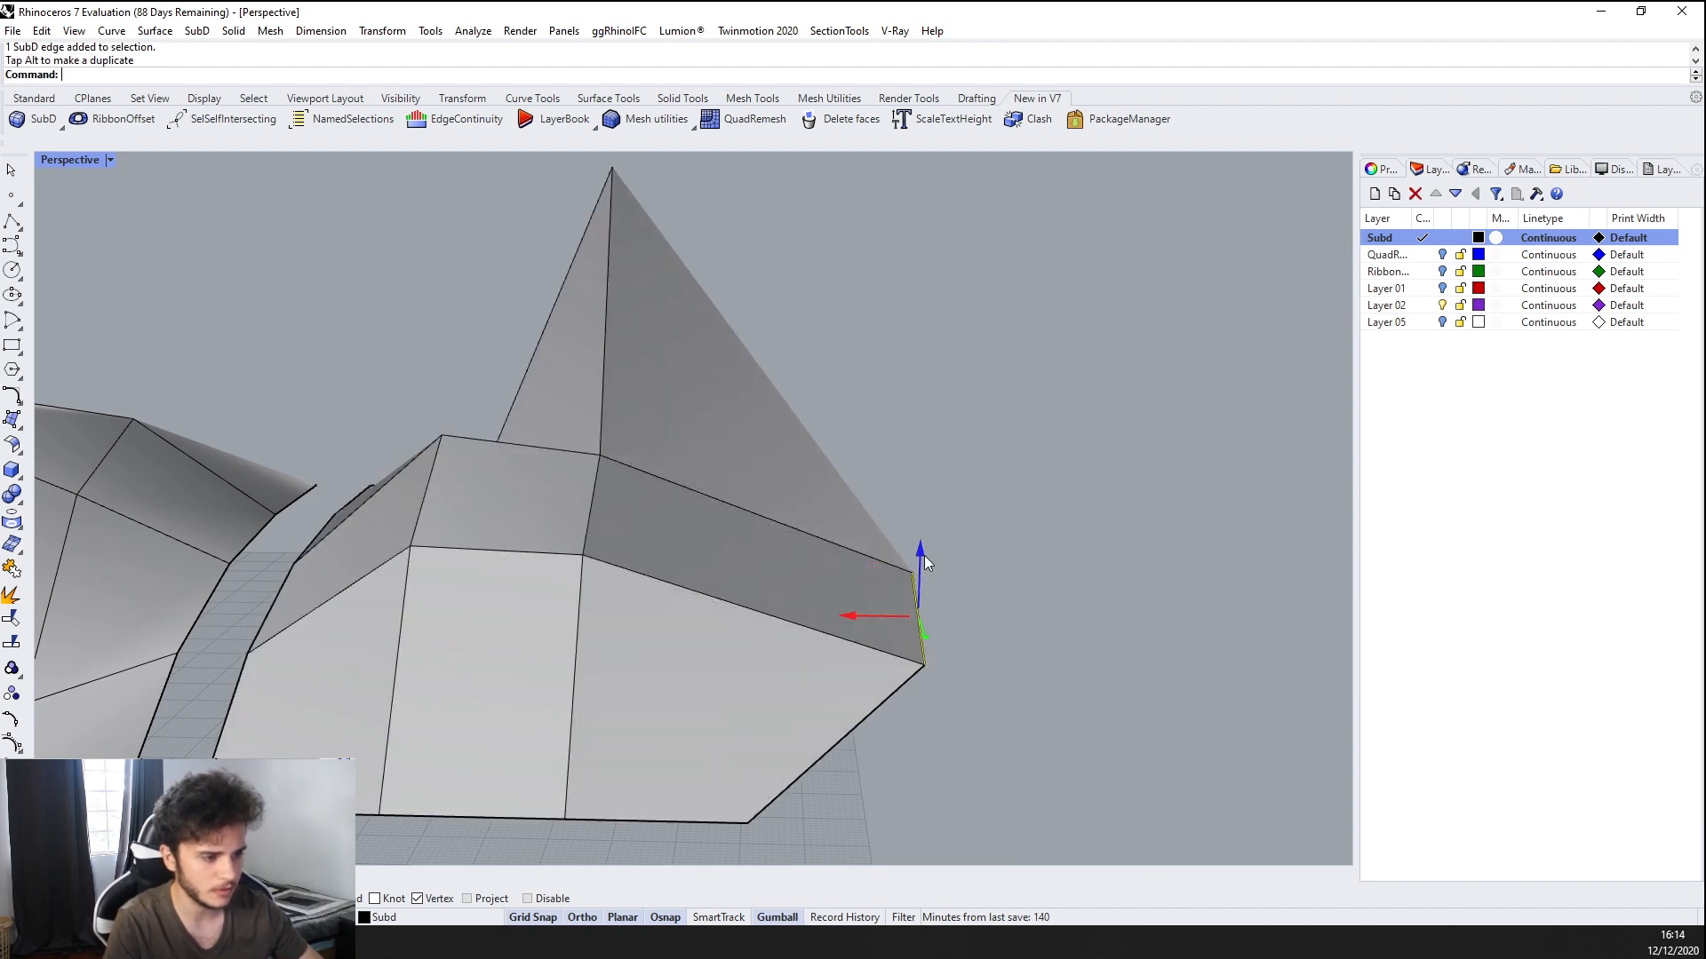
drag(924, 556, 929, 378)
right_drag(930, 377, 760, 496)
key(Escape)
Raise a single vertex on the flat-displayed SubD's border, behind the tall peak
scroll(764, 507, up, 2)
ctrl+shift+click(760, 519)
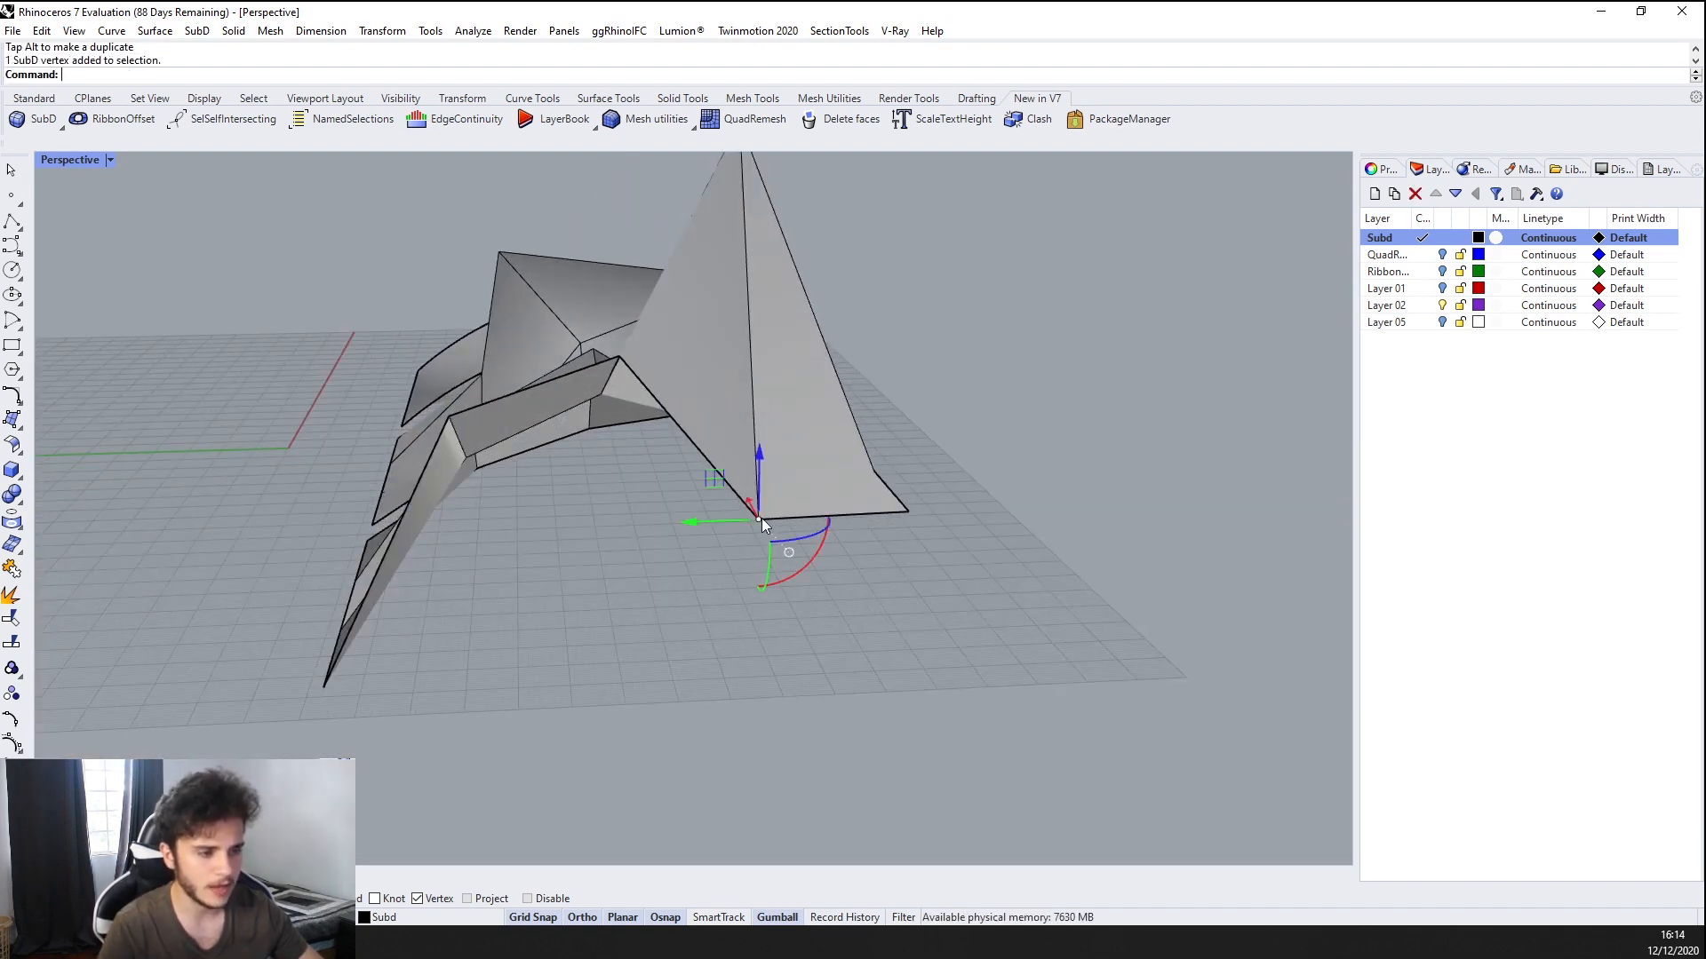
drag(762, 471, 777, 271)
right_drag(777, 275, 853, 476)
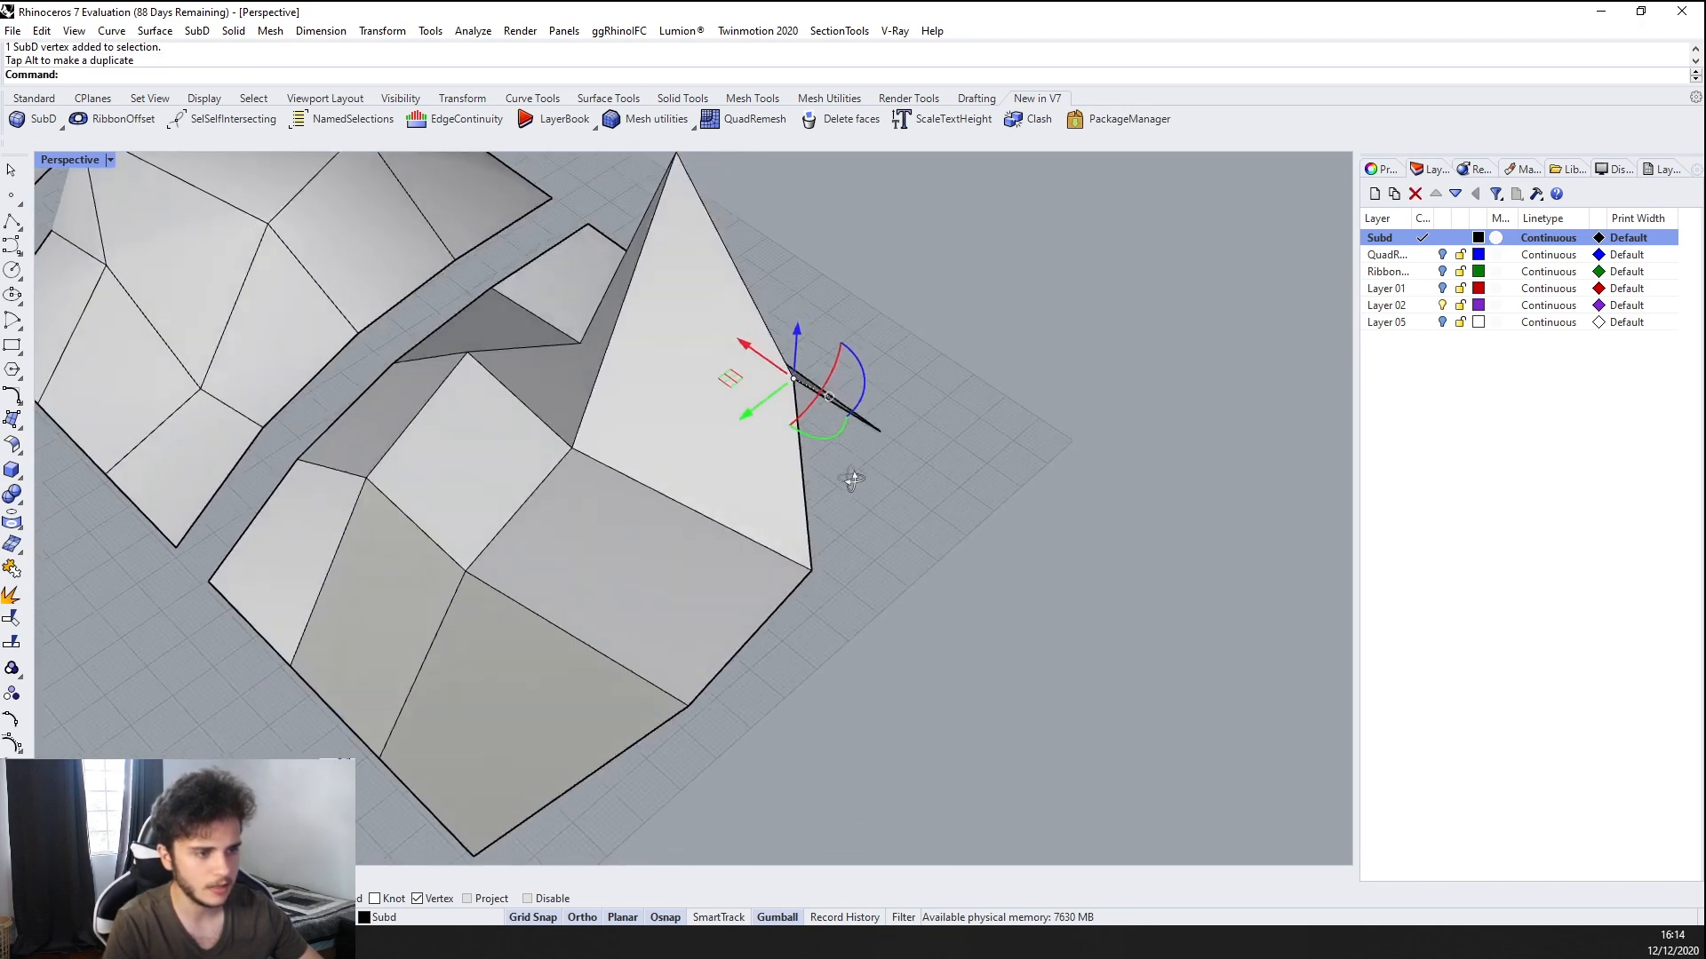
scroll(578, 438, down, 4)
right_drag(578, 438, 309, 252)
click(922, 436)
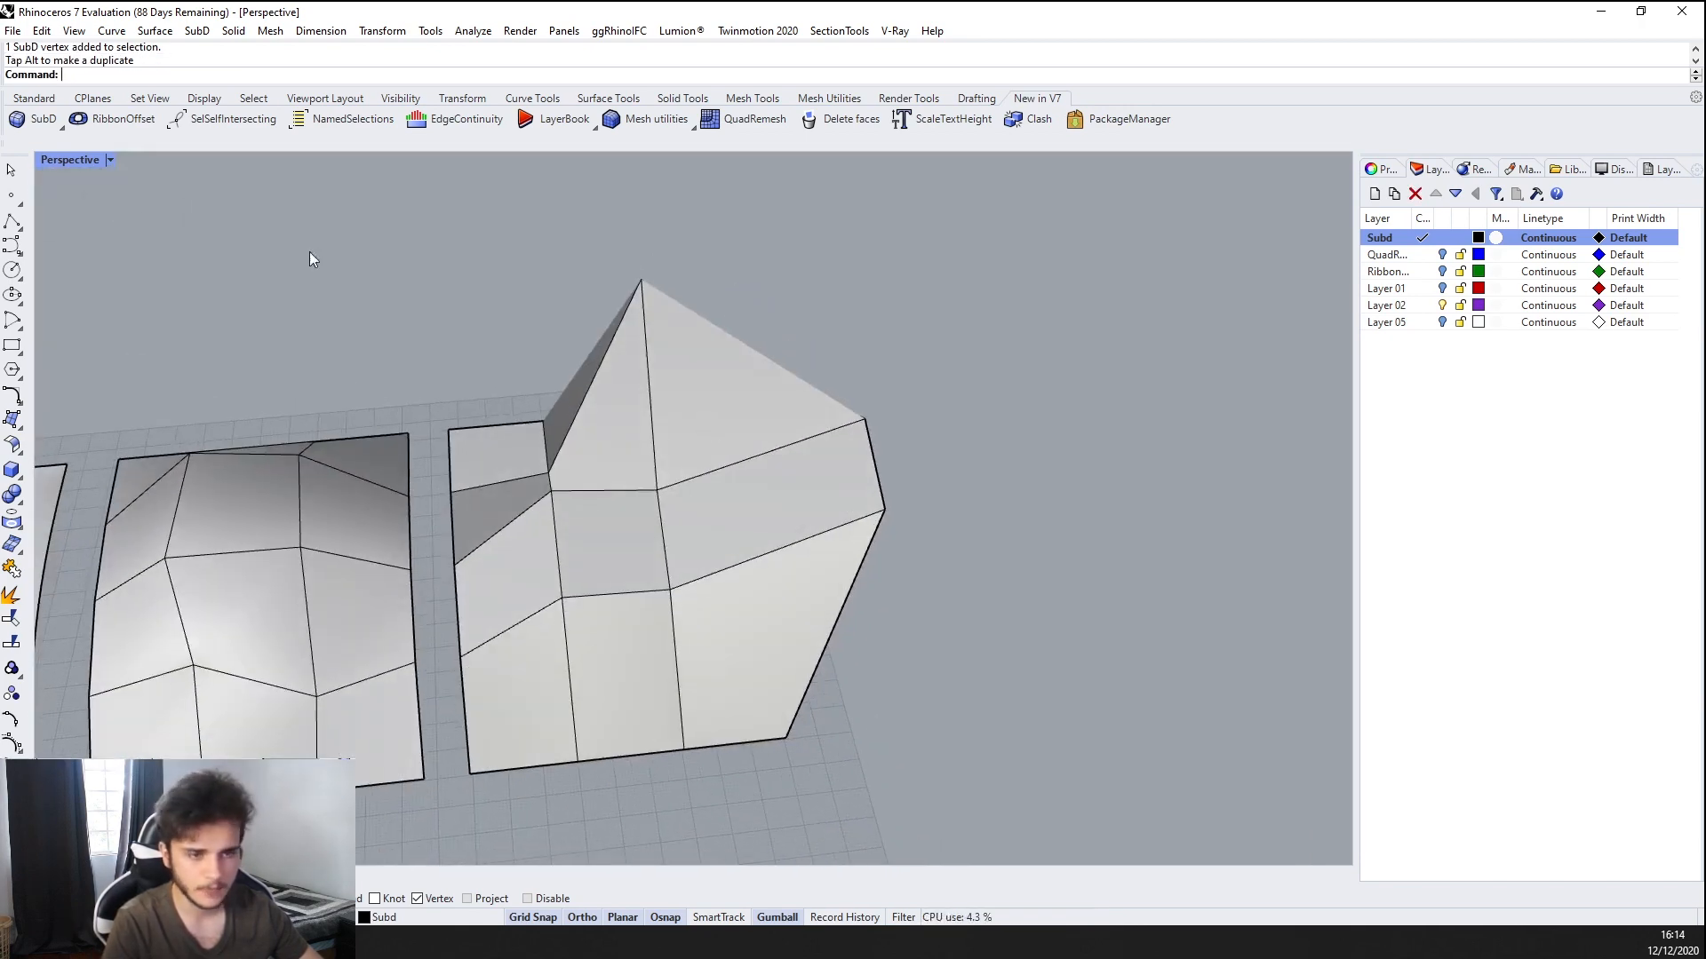
Switch the SubD display back from flat to smooth with SubD Display Toggle and compare it with the other two surfaces
click(114, 157)
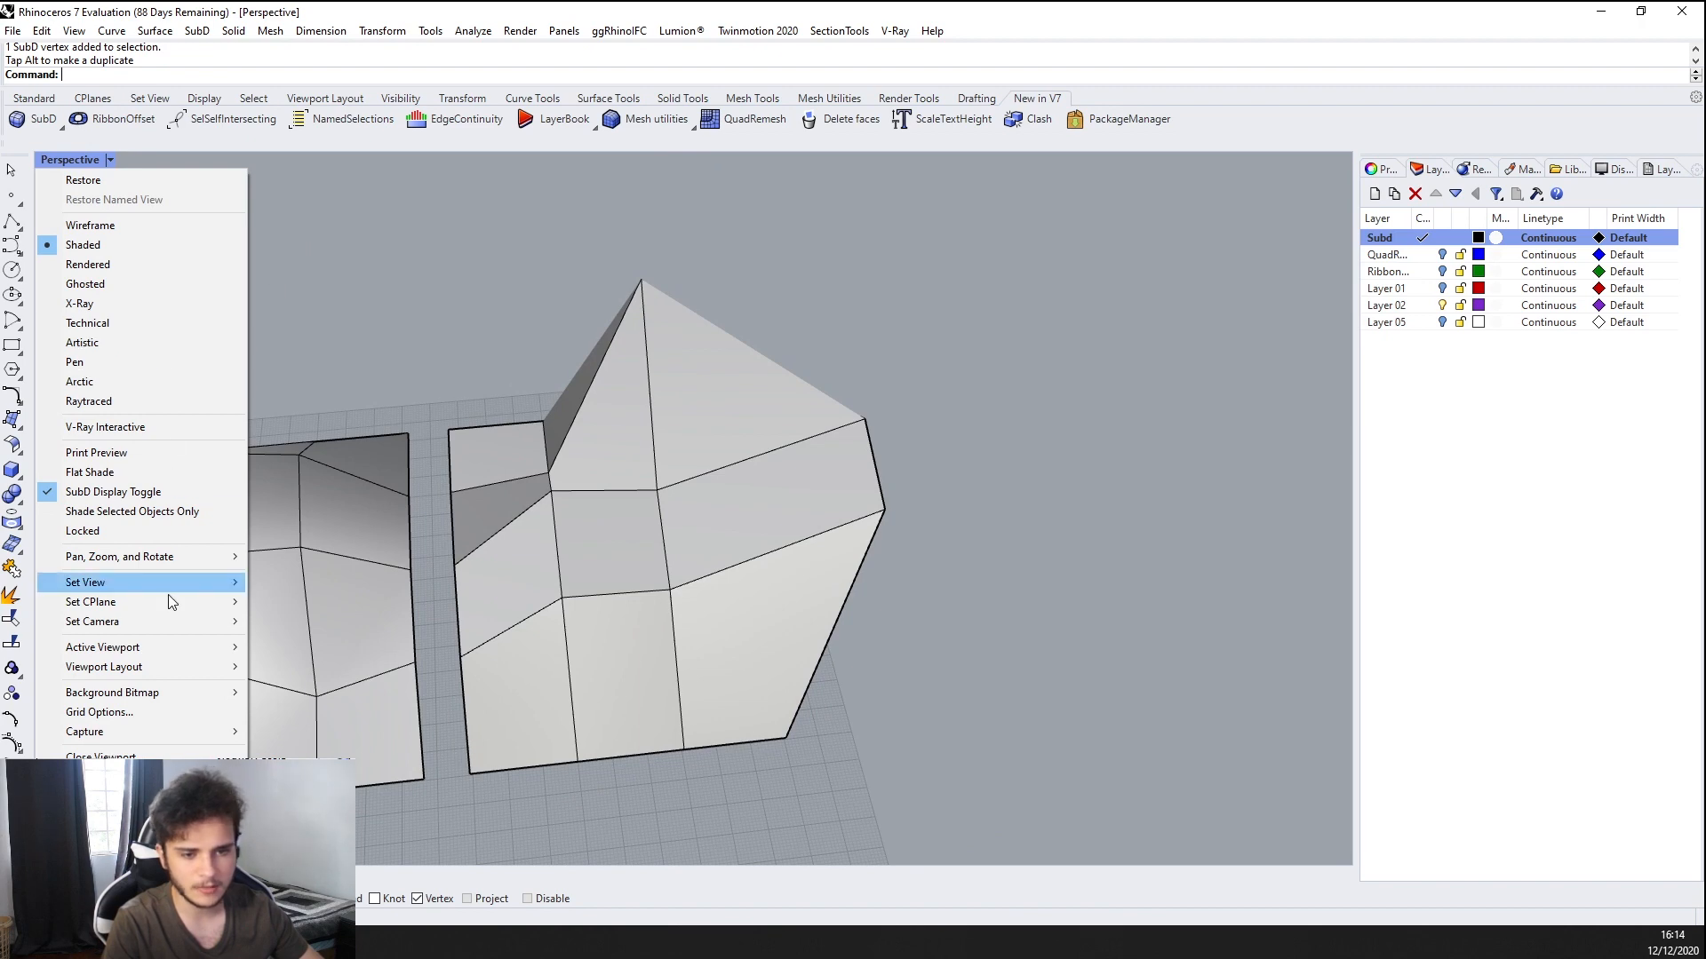
click(49, 497)
right_drag(598, 556, 855, 549)
scroll(666, 588, down, 4)
right_drag(666, 588, 622, 399)
scroll(664, 530, down, 5)
scroll(573, 398, up, 5)
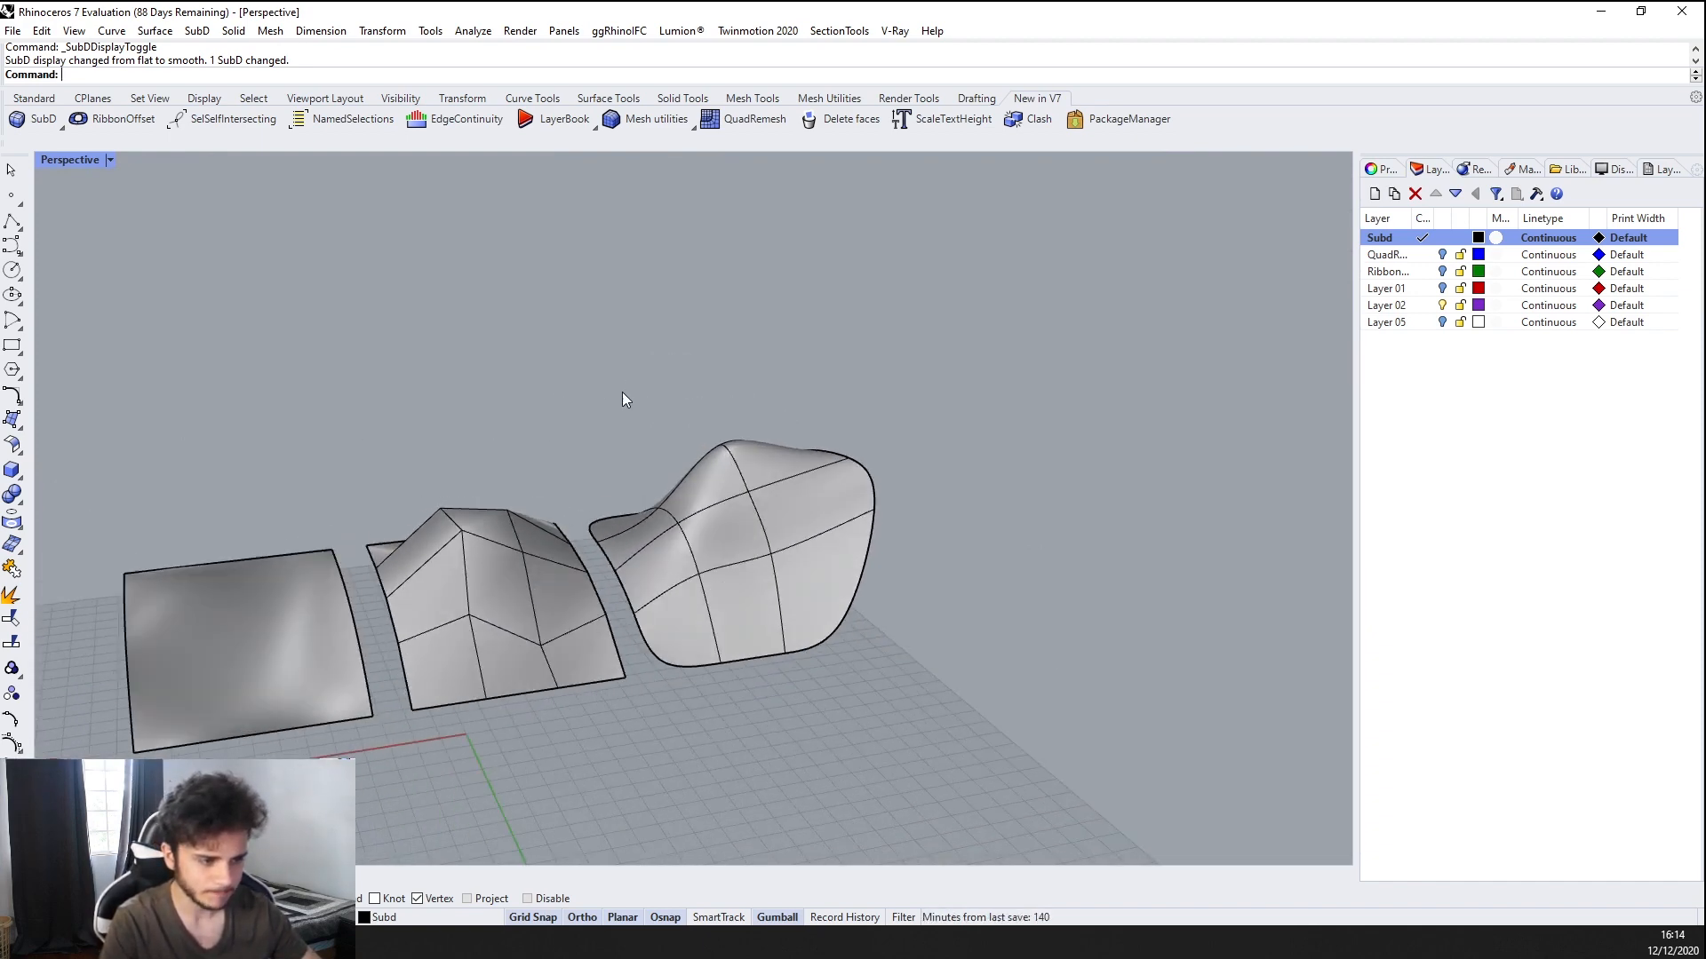
scroll(551, 477, down, 6)
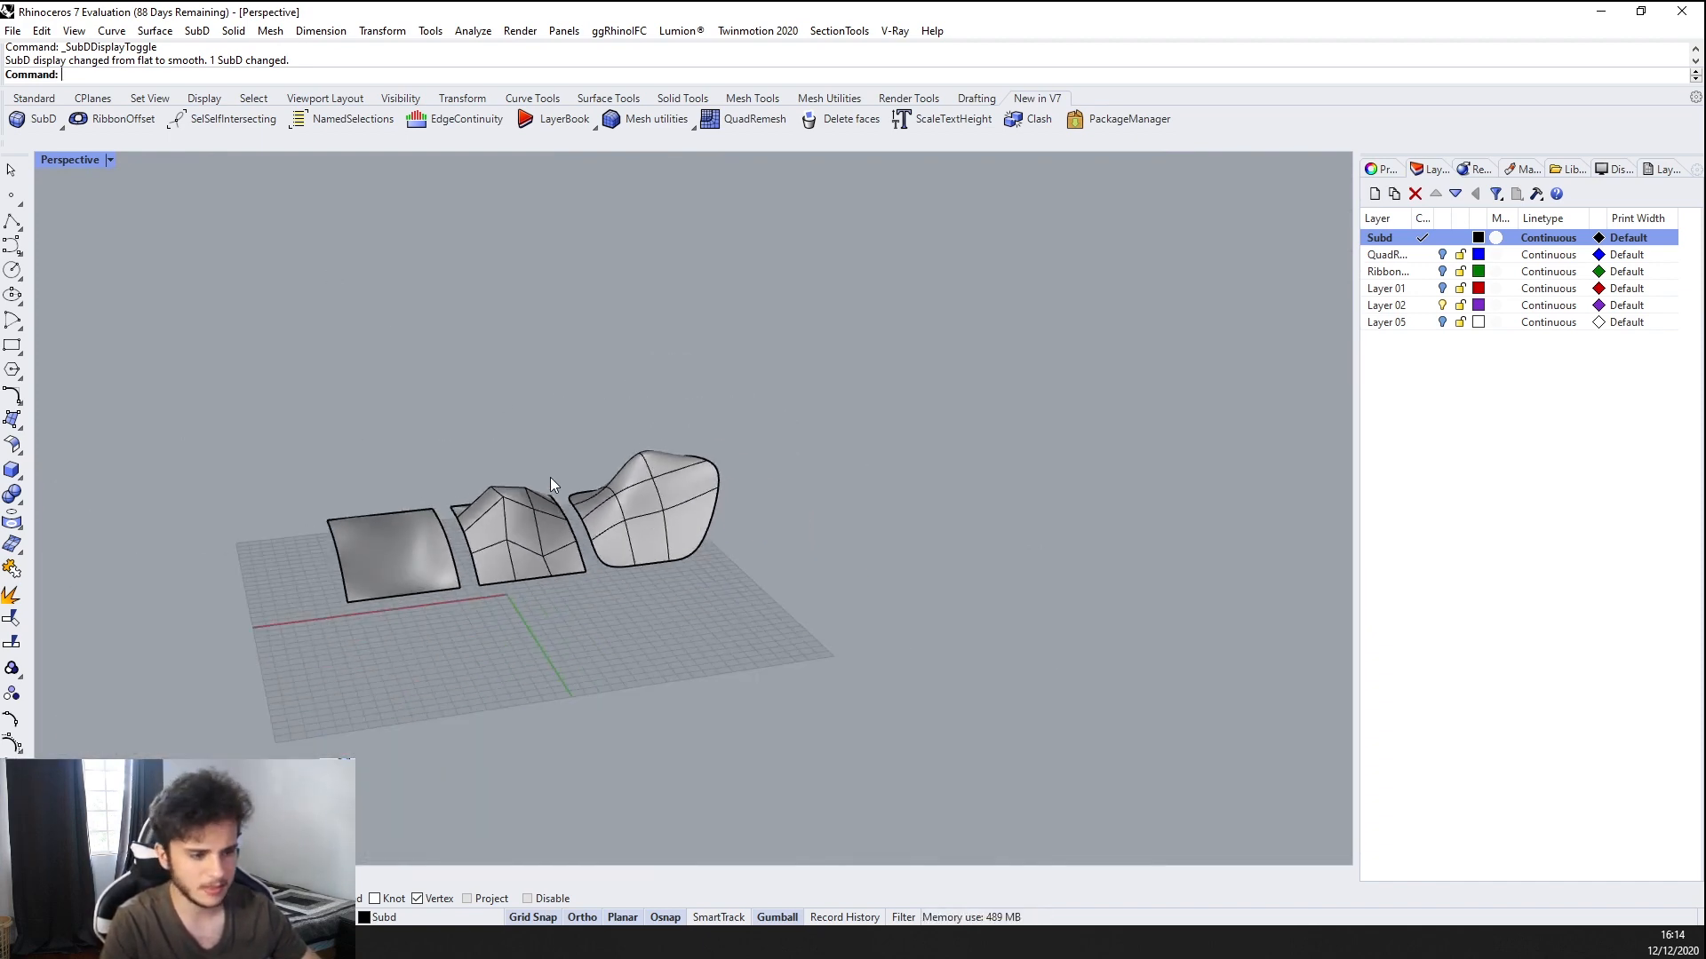
right_drag(551, 477, 551, 517)
Create a SubD plane on the grid in front of the existing SubD and select it
click(78, 123)
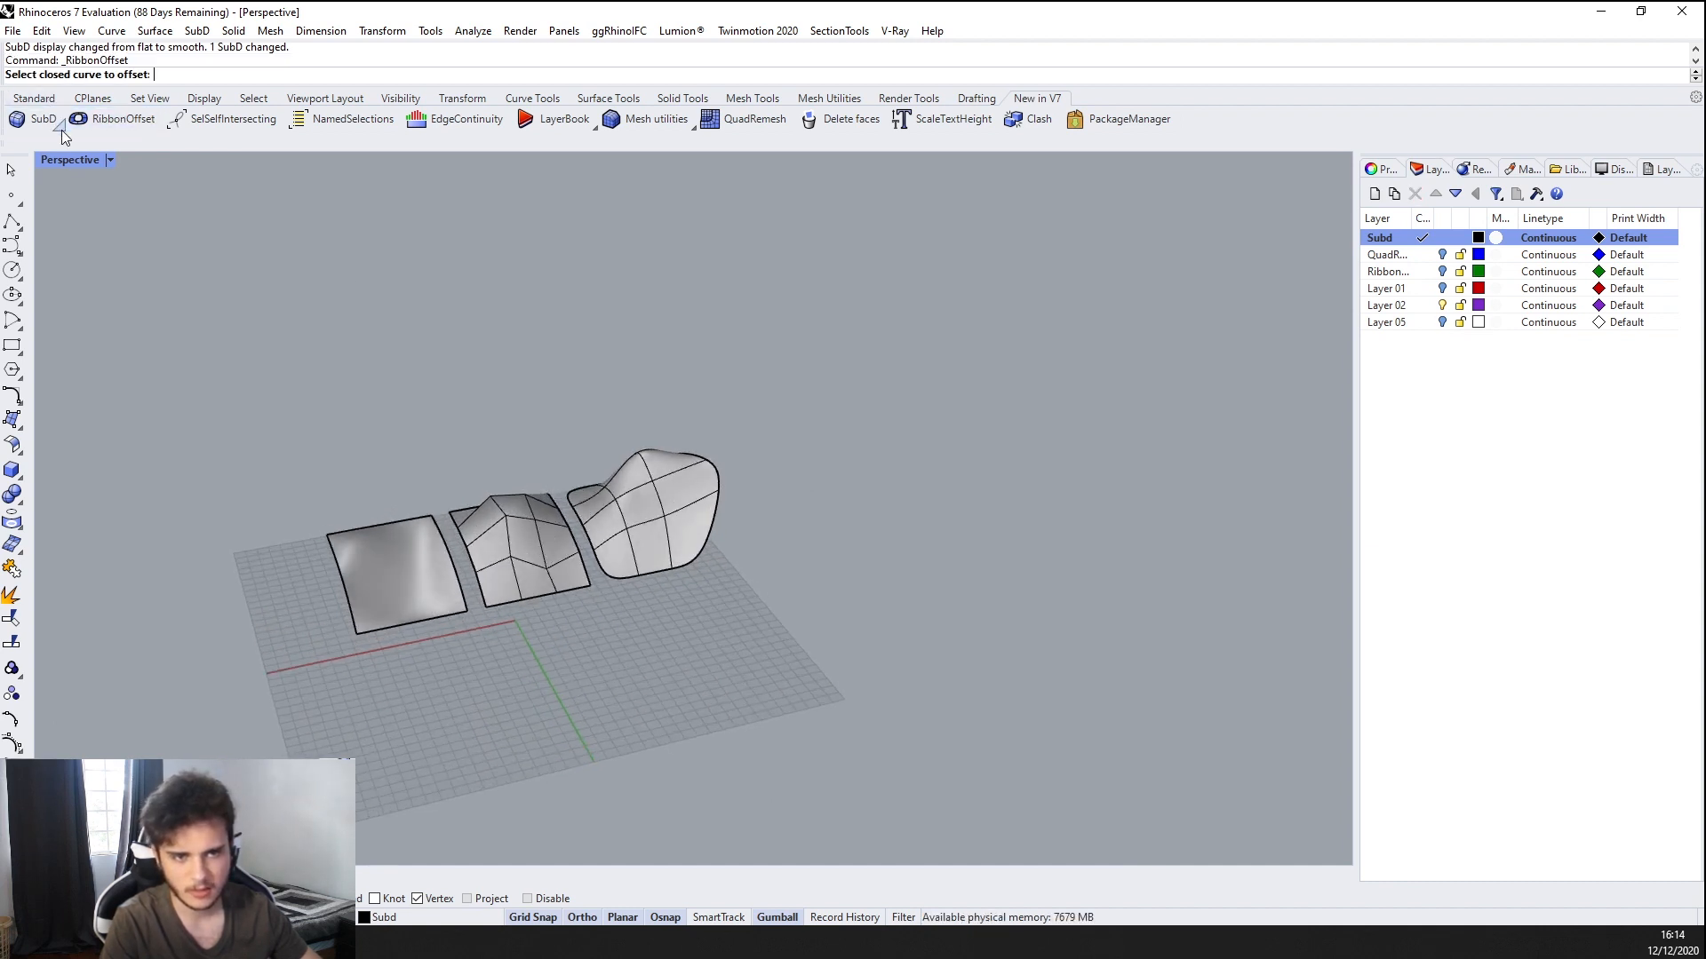
key(Escape)
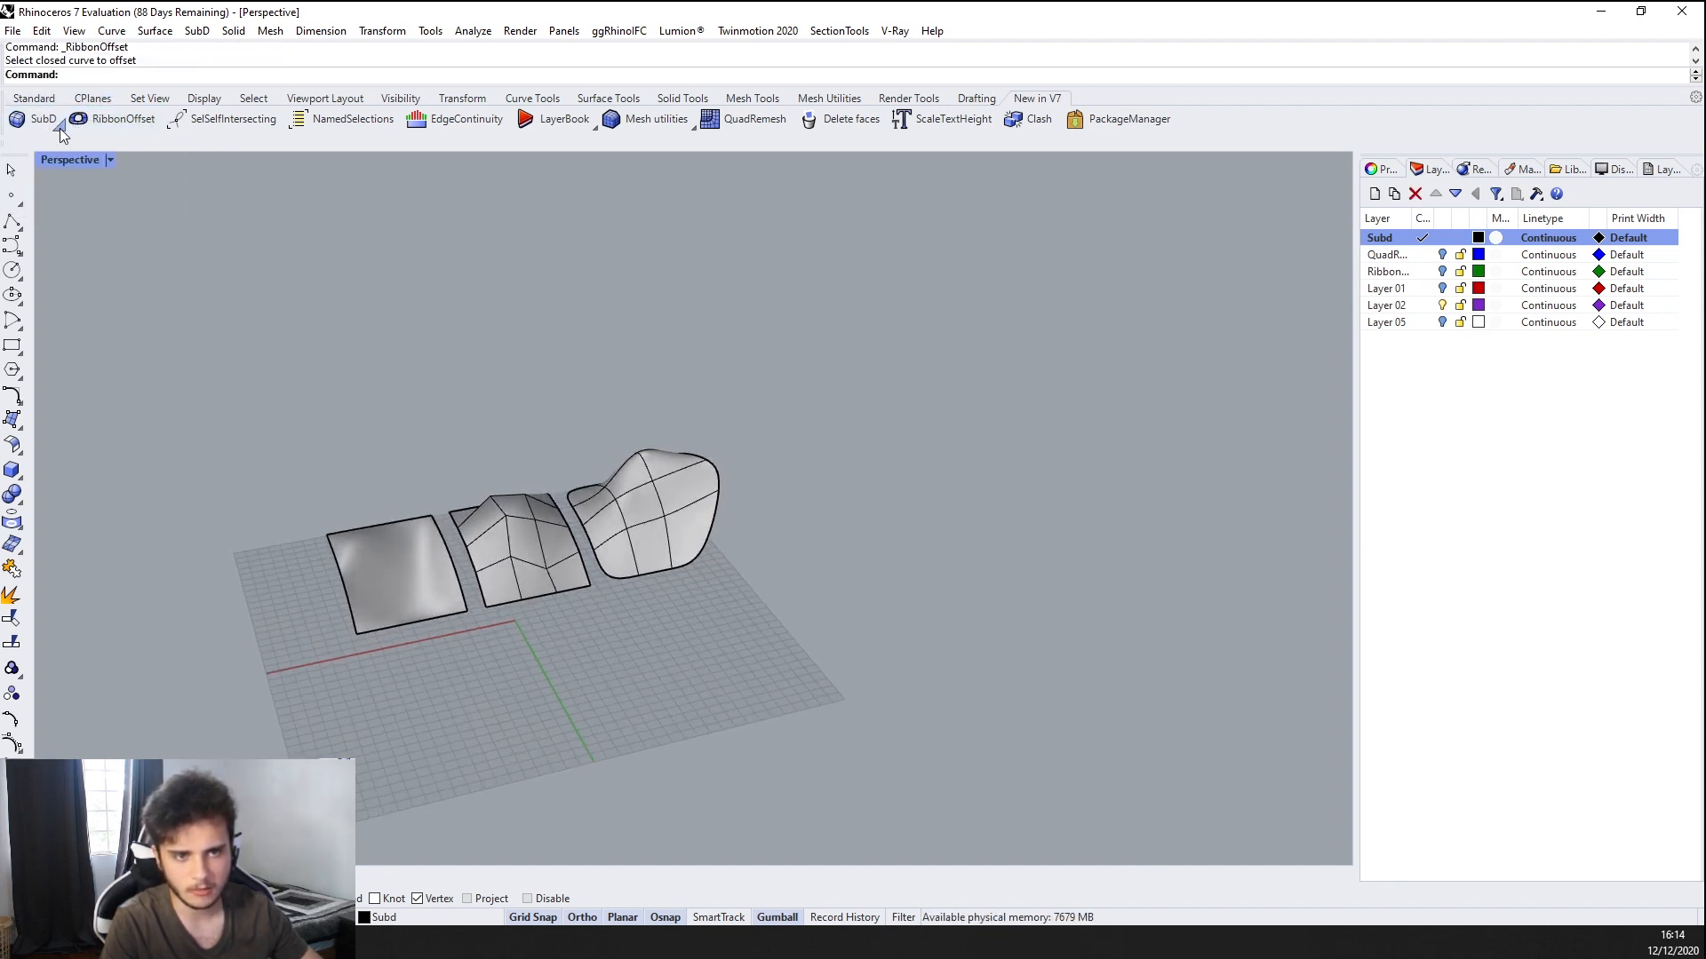
click(61, 128)
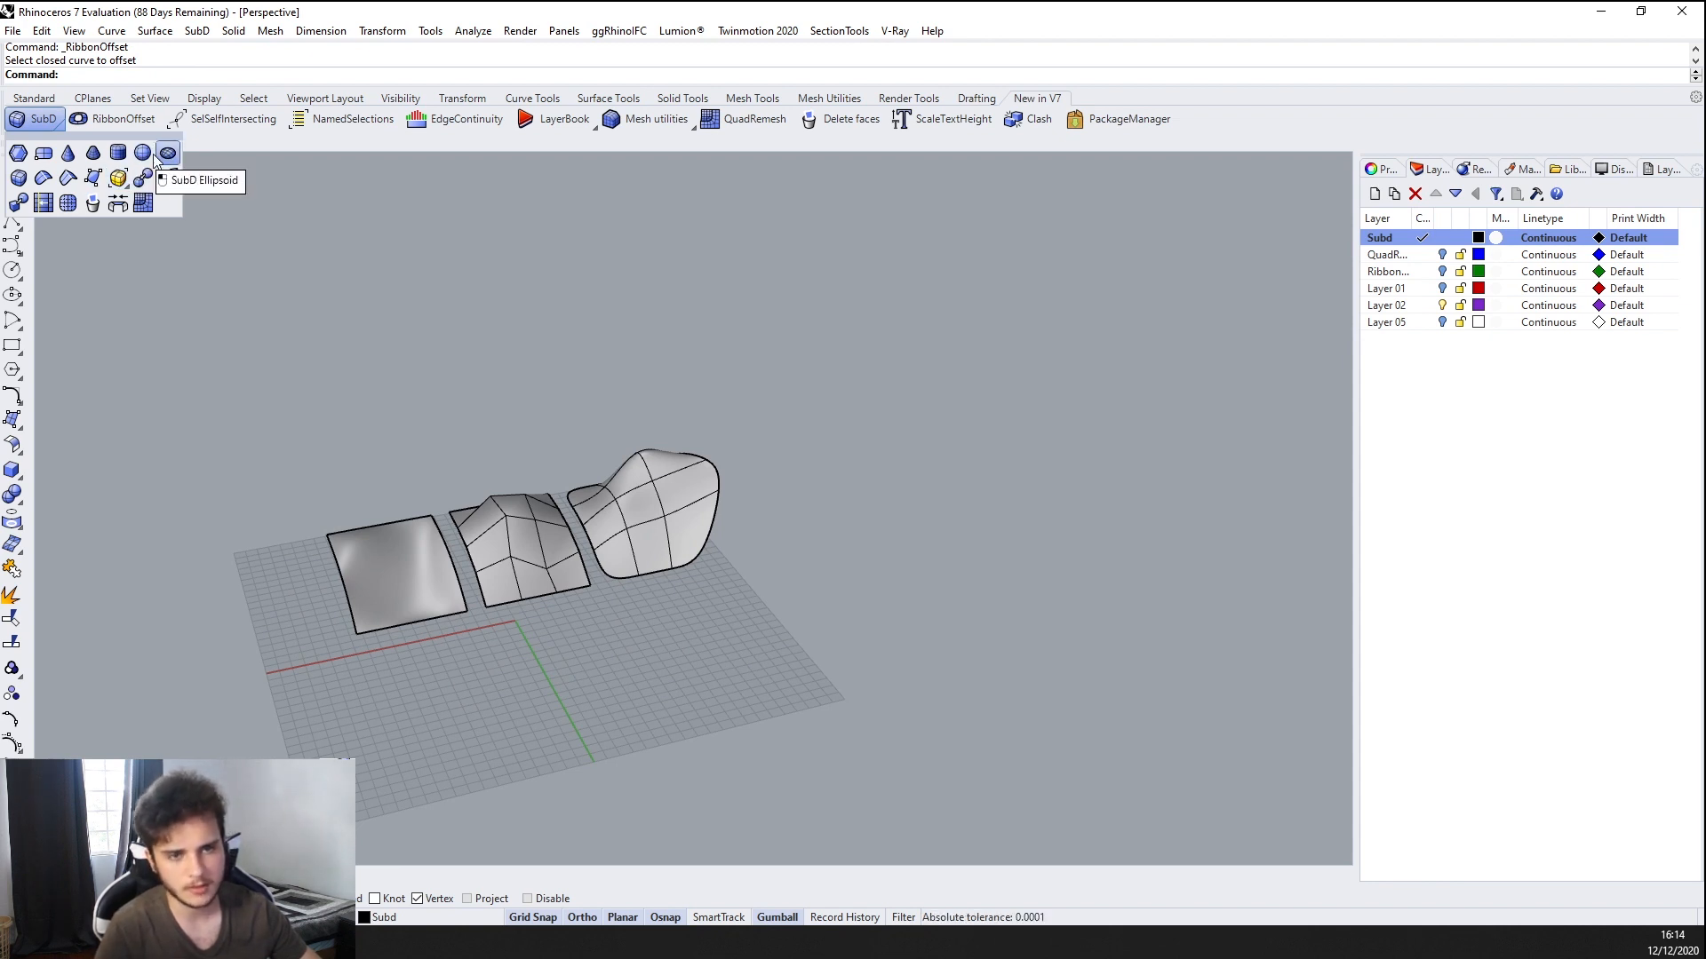
click(42, 153)
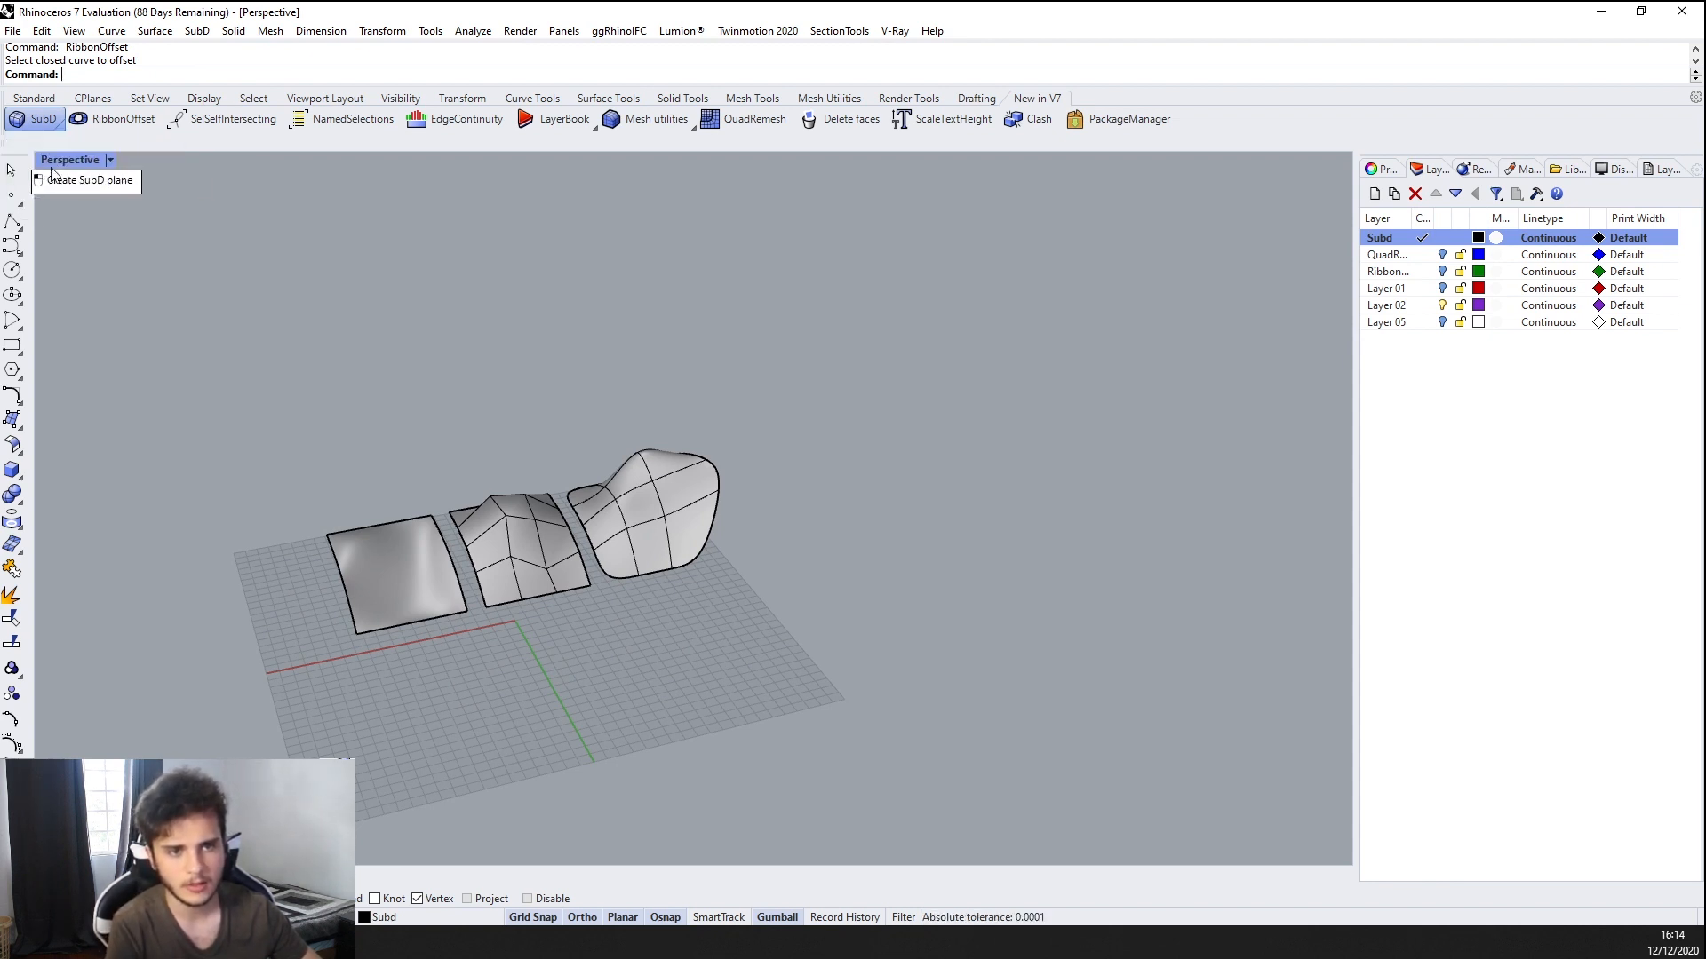
click(577, 634)
click(760, 685)
scroll(781, 683, up, 5)
click(641, 629)
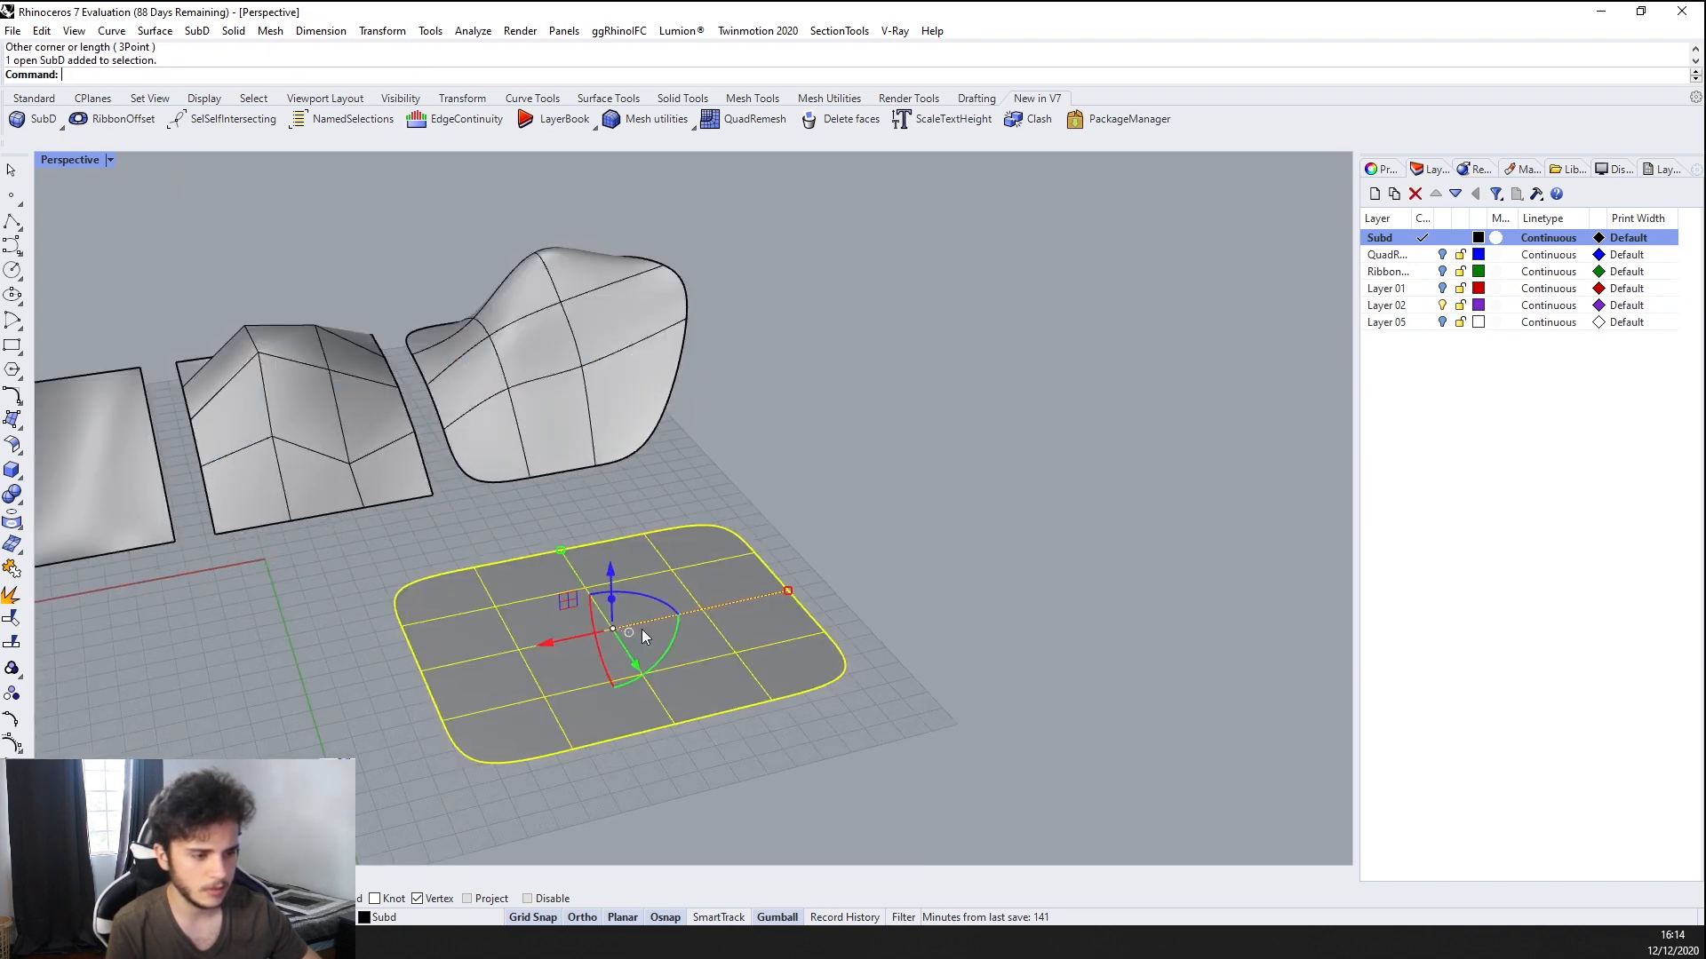
Try raising a single inner edge of the new SubD plane vertically, and undo the move
right_drag(641, 629, 844, 573)
click(1001, 498)
ctrl+shift+click(906, 568)
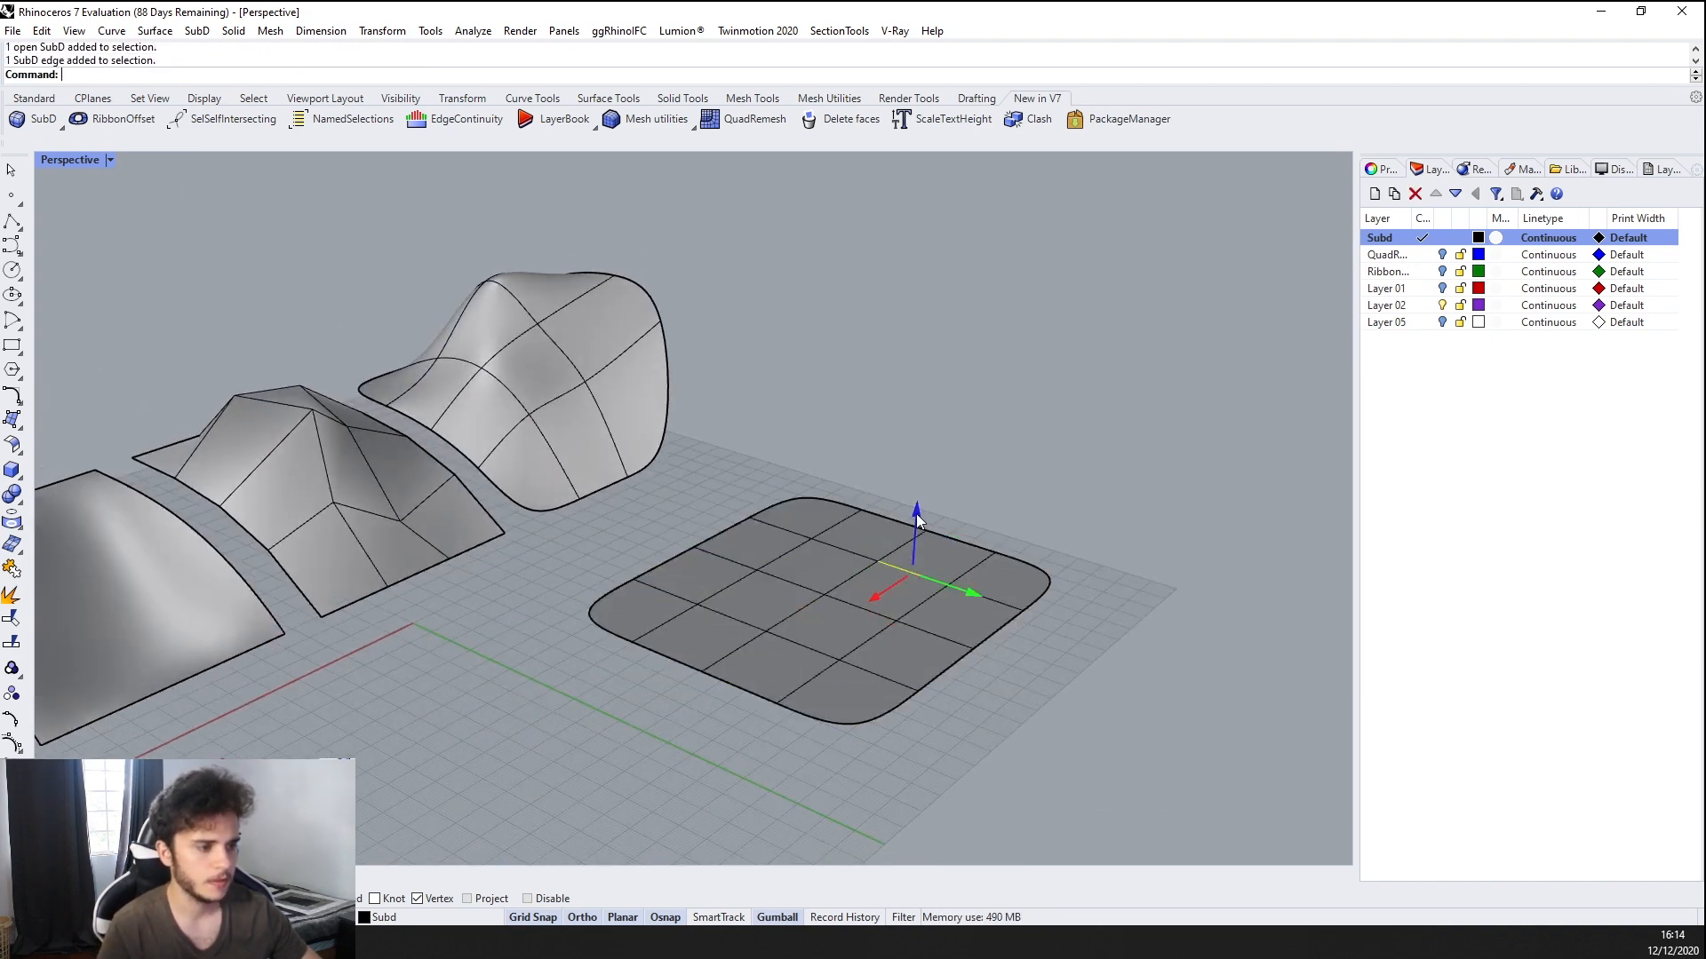
drag(915, 514, 921, 433)
click(1037, 447)
right_drag(1038, 447, 882, 532)
key(ctrl+z)
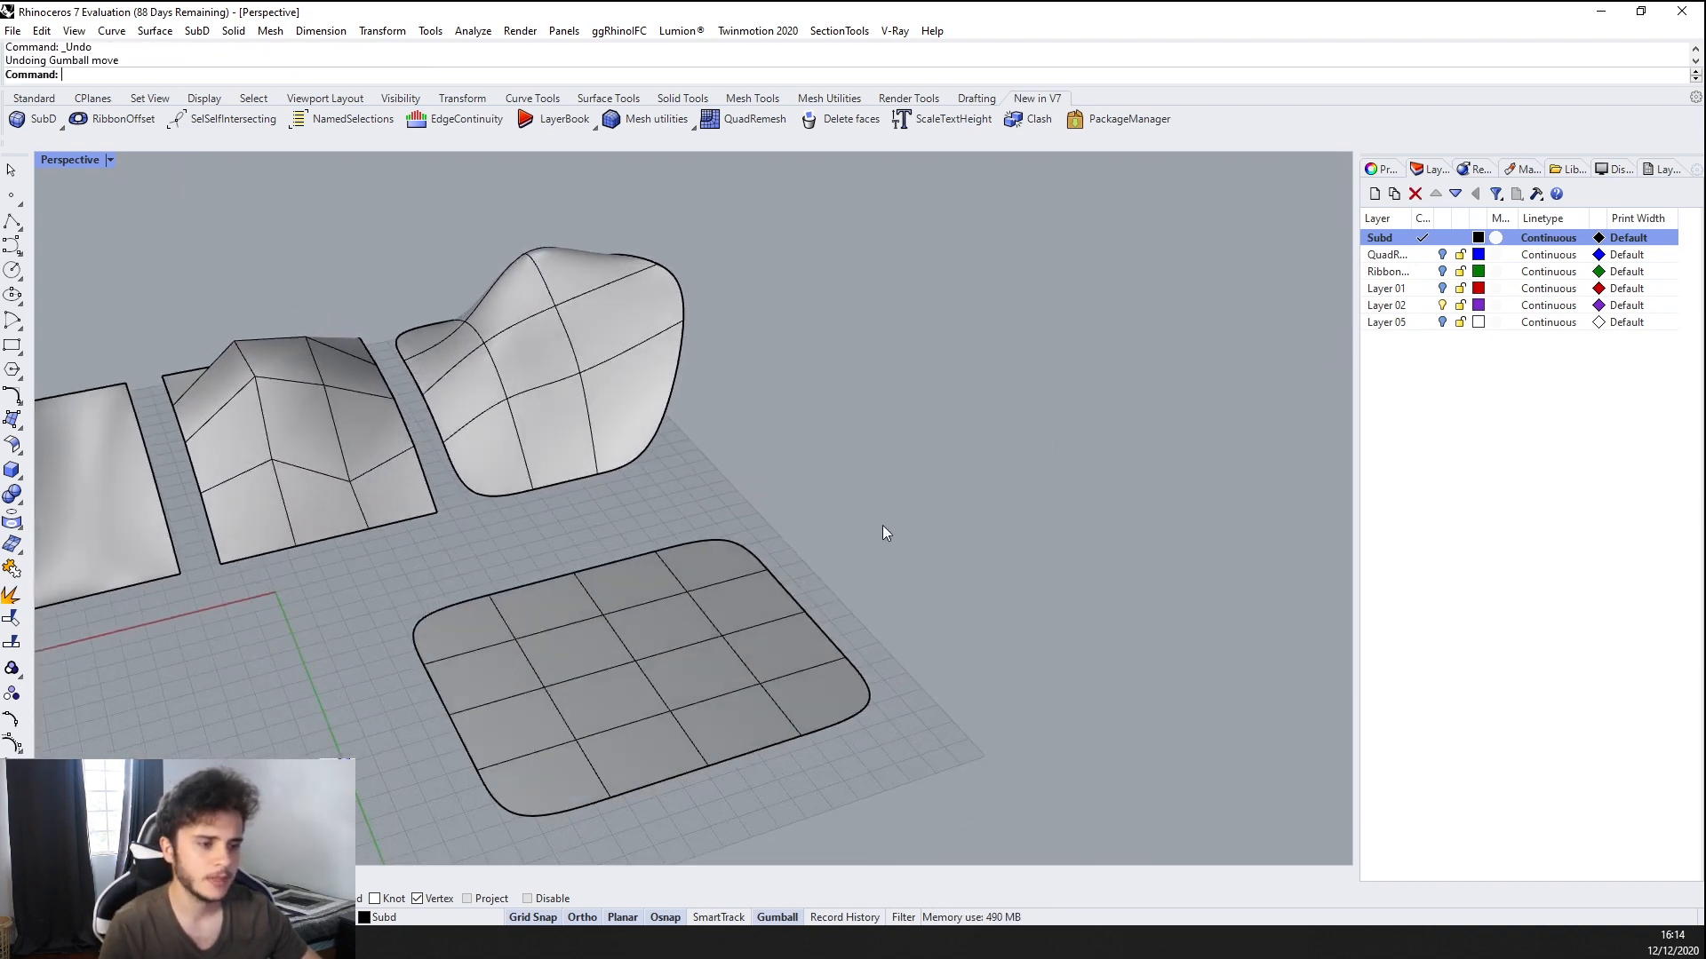
Delete the flat SubD plane in front of the three surfaces
click(819, 692)
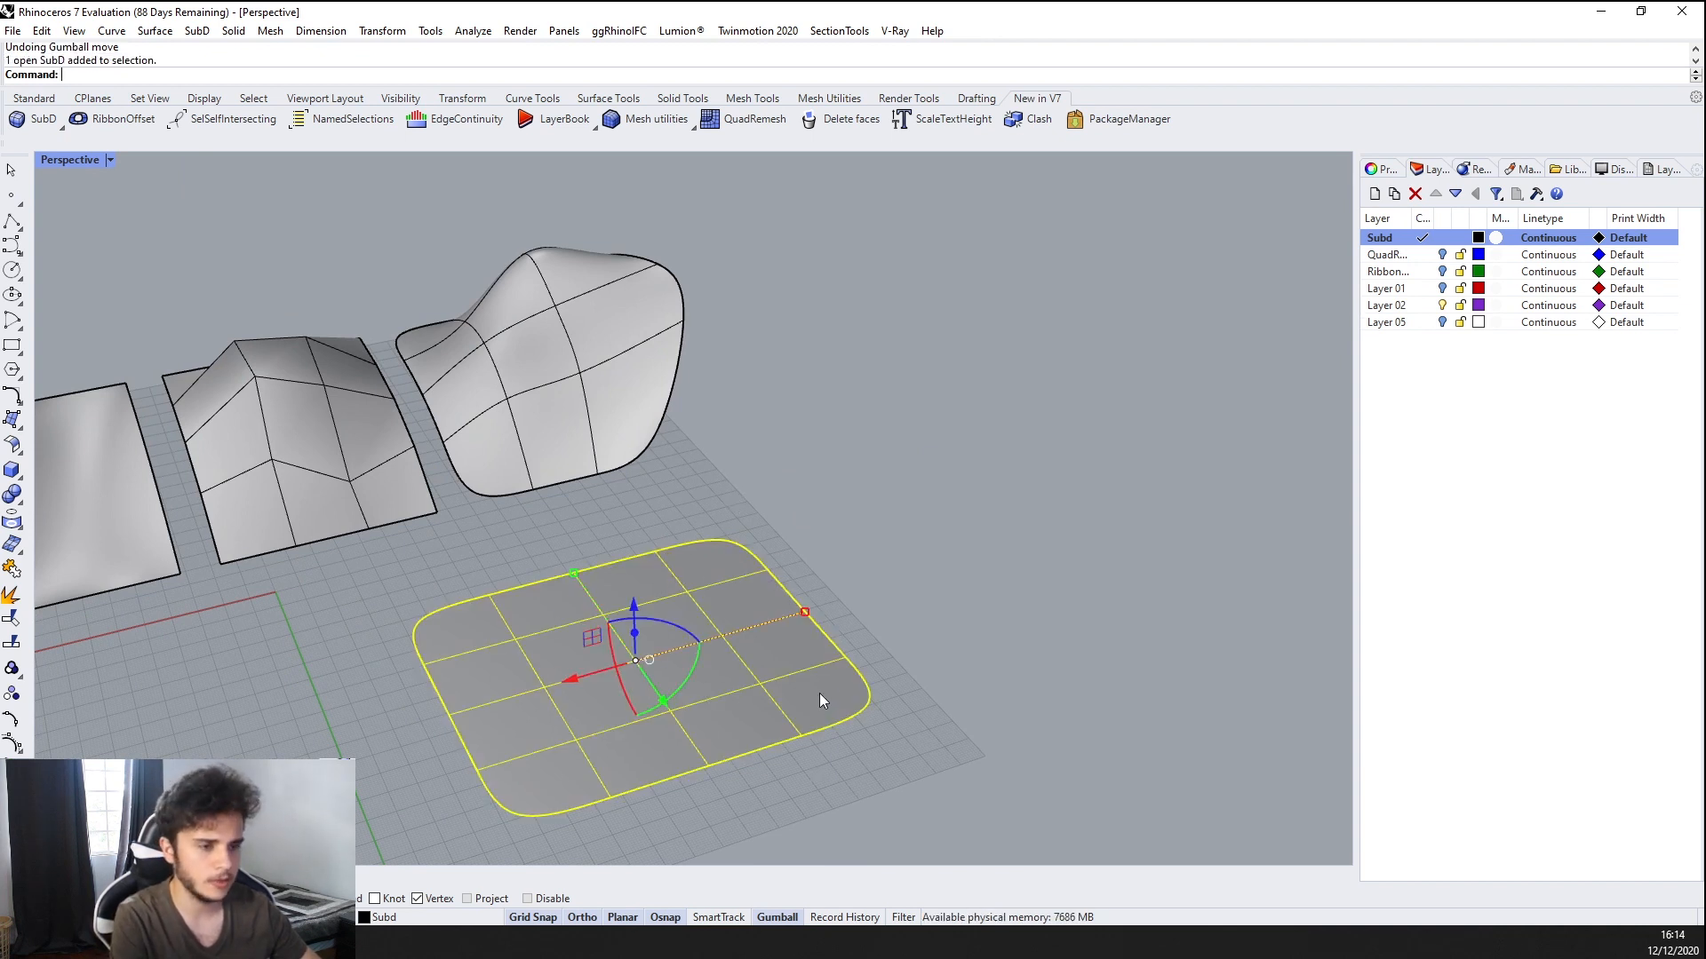
key(Delete)
scroll(837, 665, down, 2)
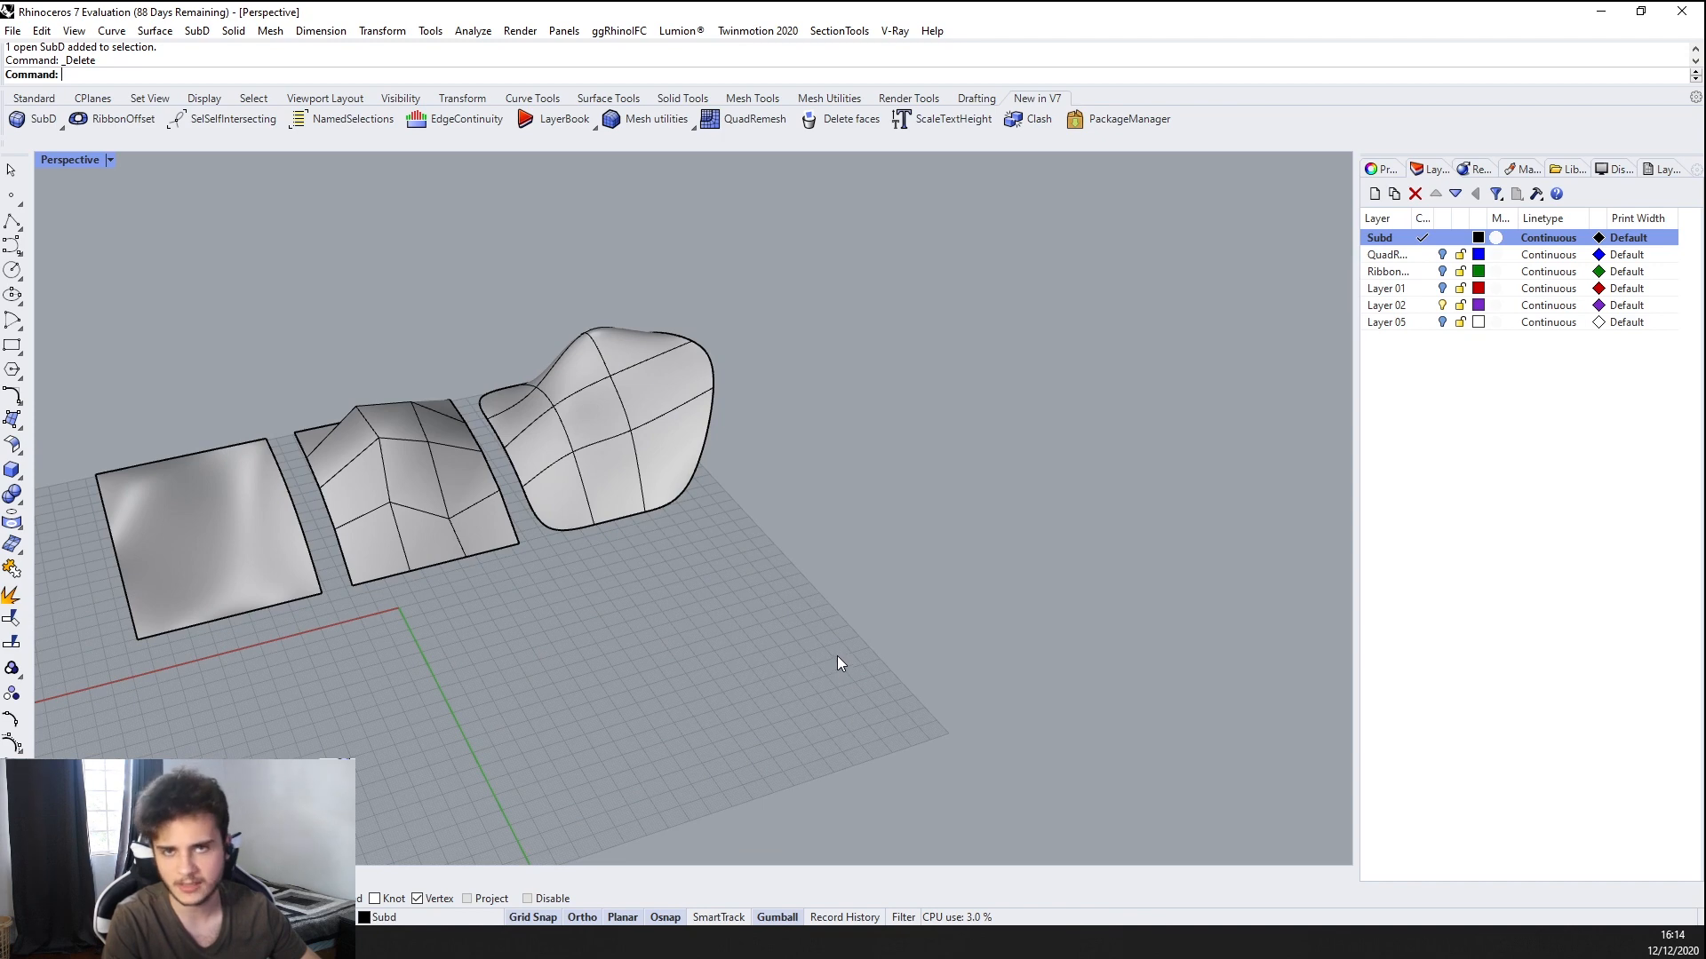
right_drag(836, 648, 544, 446)
scroll(840, 496, down, 6)
scroll(543, 446, up, 4)
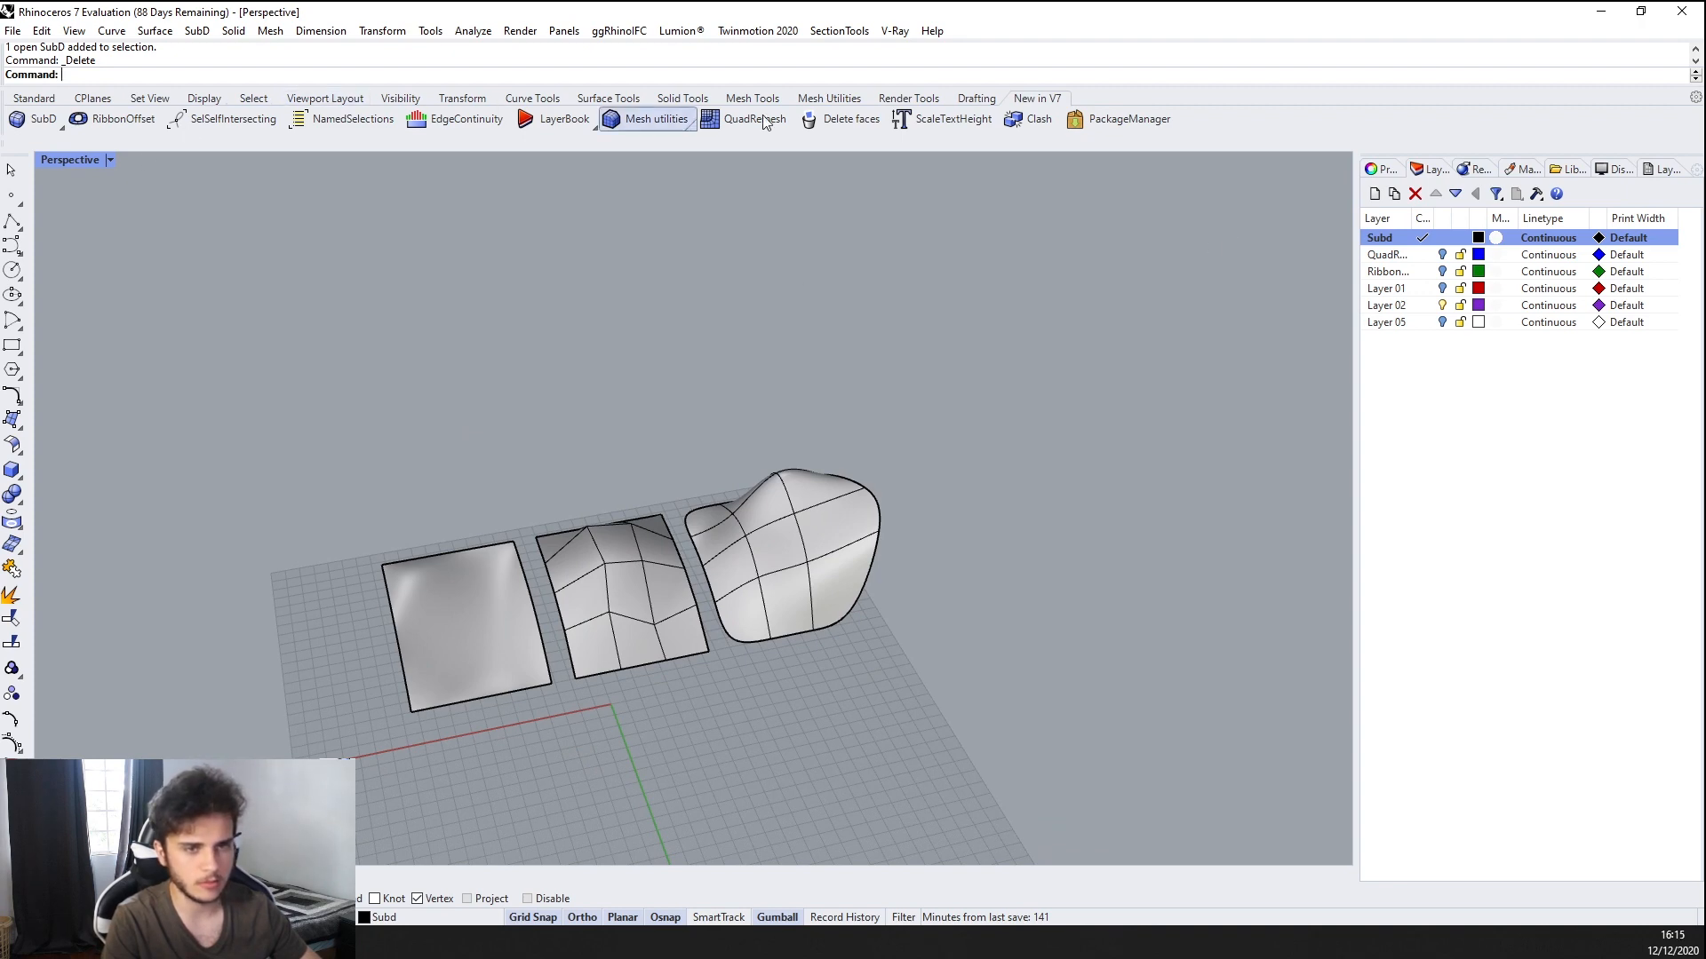
right_drag(644, 222, 673, 309)
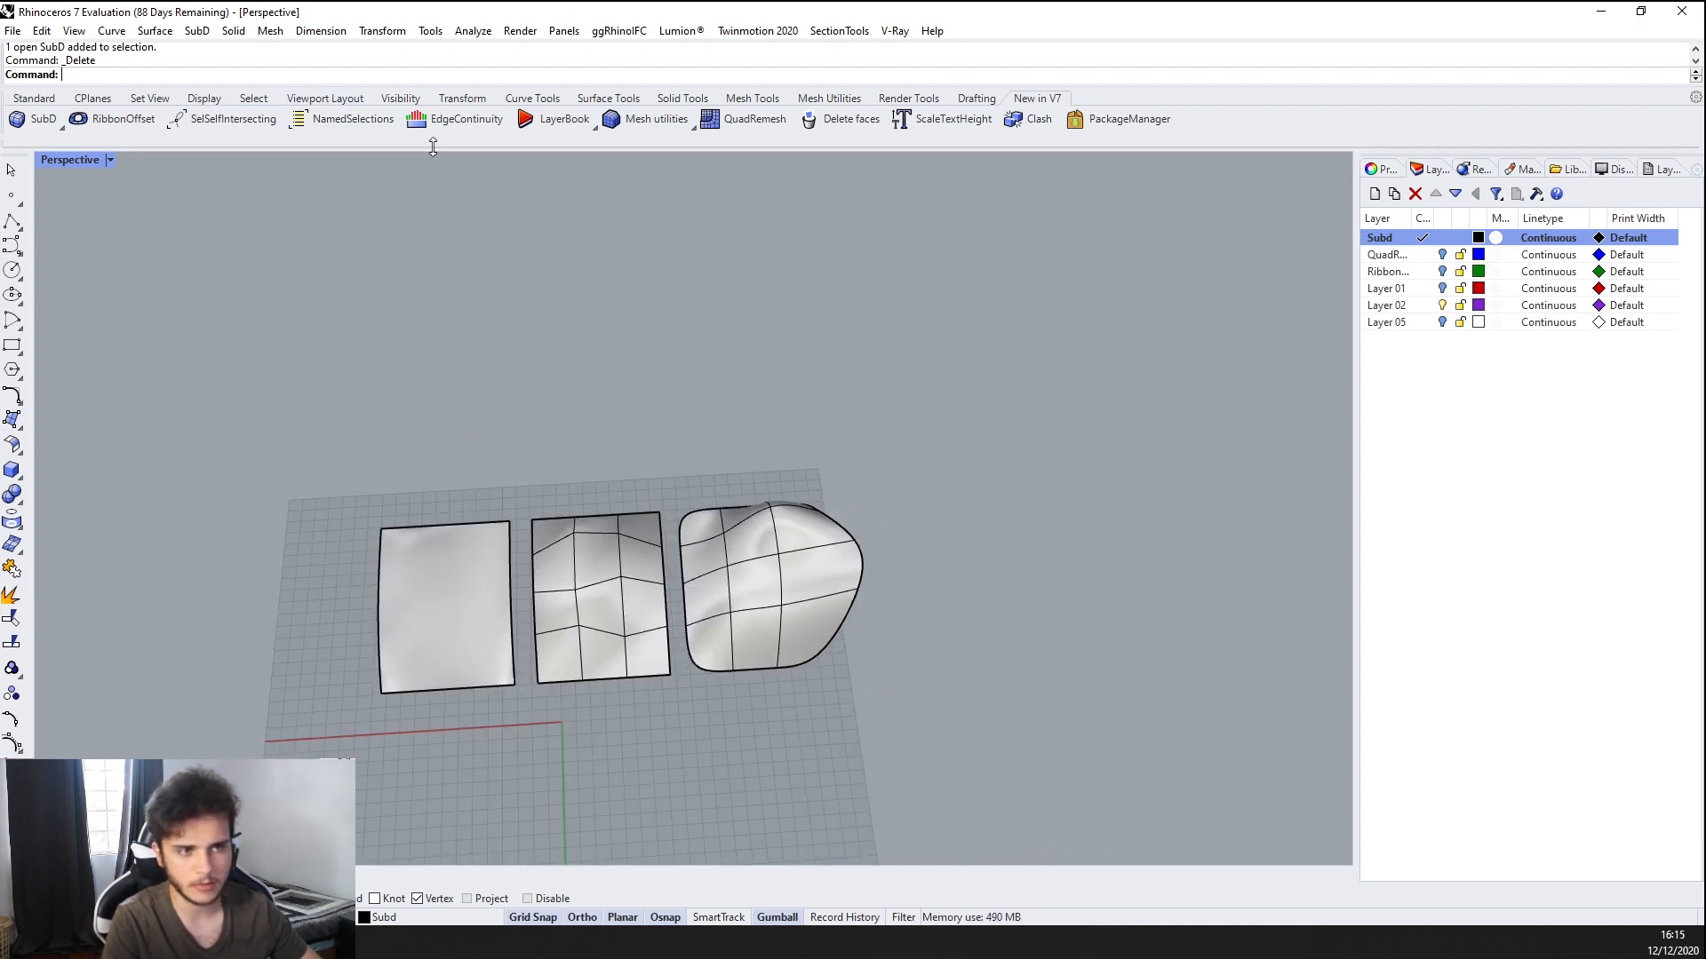
scroll(483, 205, down, 4)
right_drag(588, 387, 602, 334)
scroll(531, 382, up, 3)
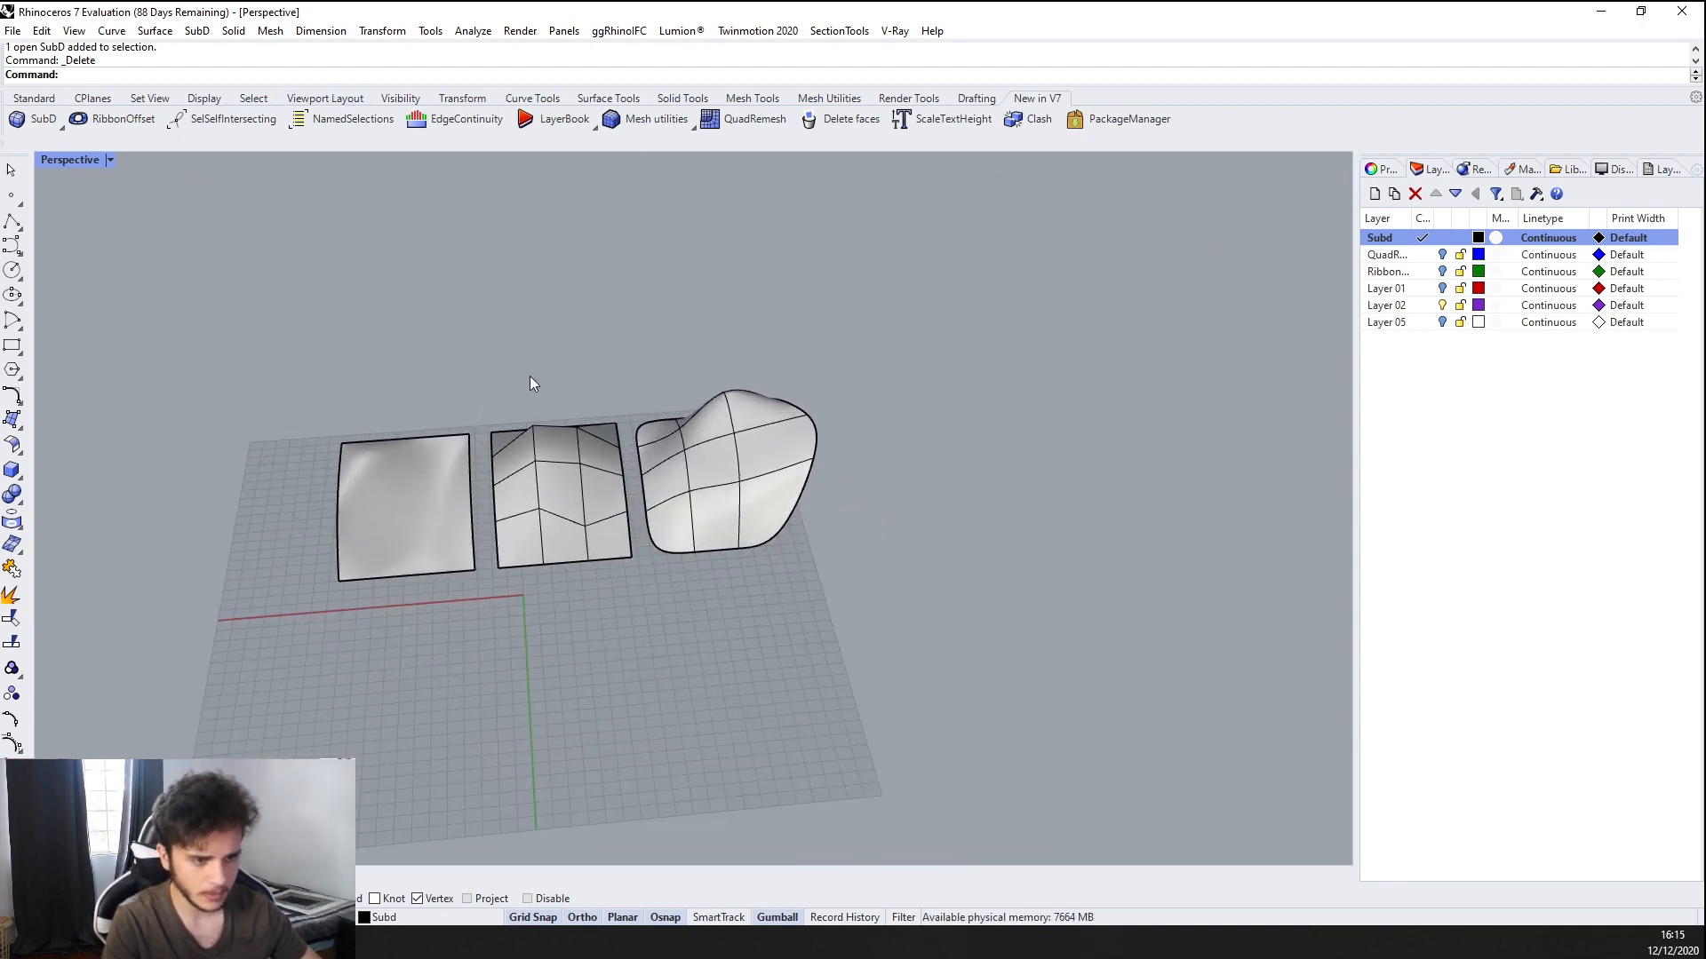
Make the RibbonOffset layer current to show its closed curve on the grid
double_click(1402, 281)
scroll(588, 482, down, 1)
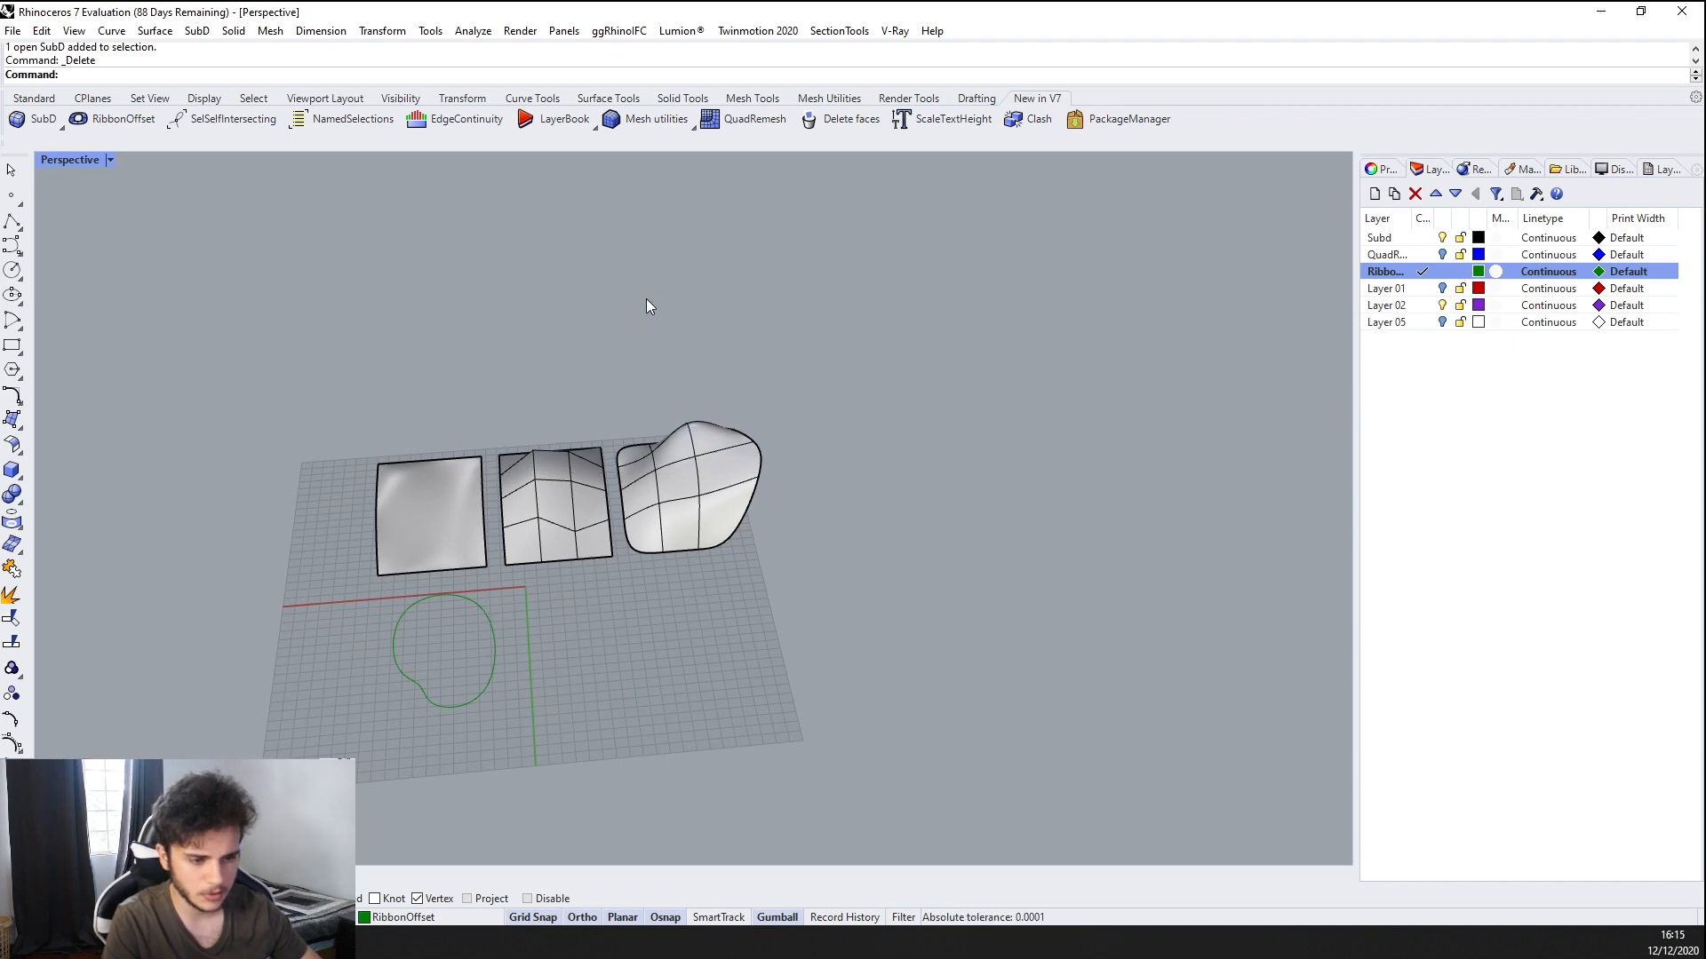
right_drag(647, 299, 388, 621)
scroll(386, 620, up, 5)
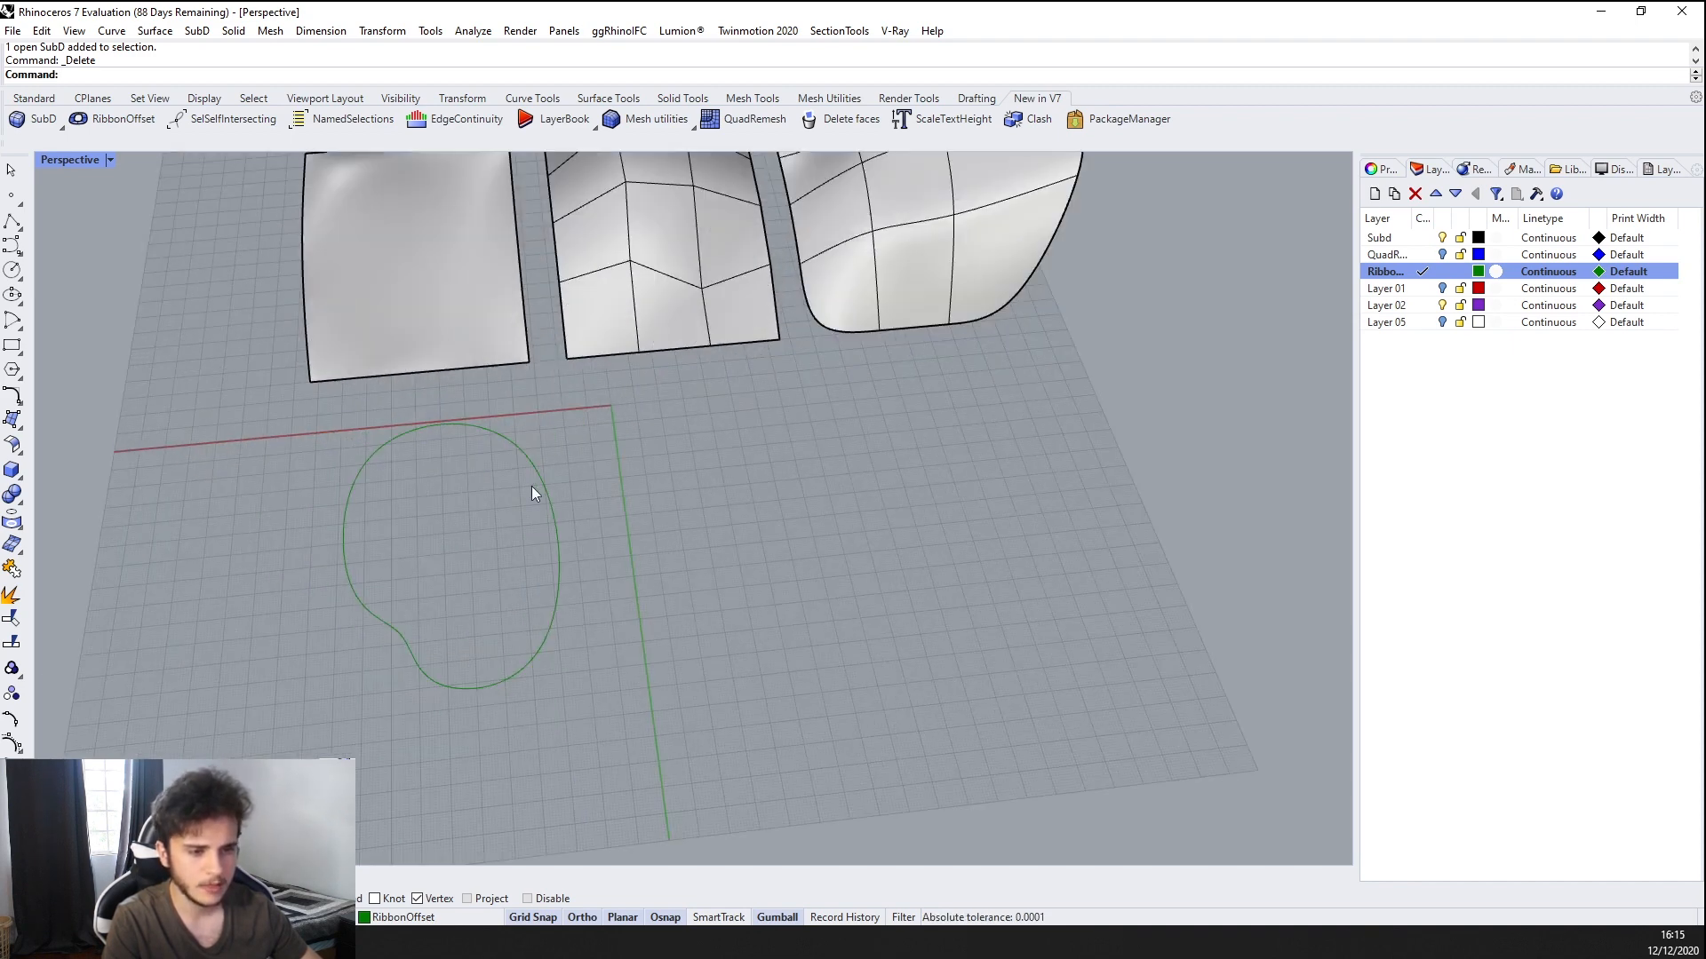
right_drag(539, 510, 396, 535)
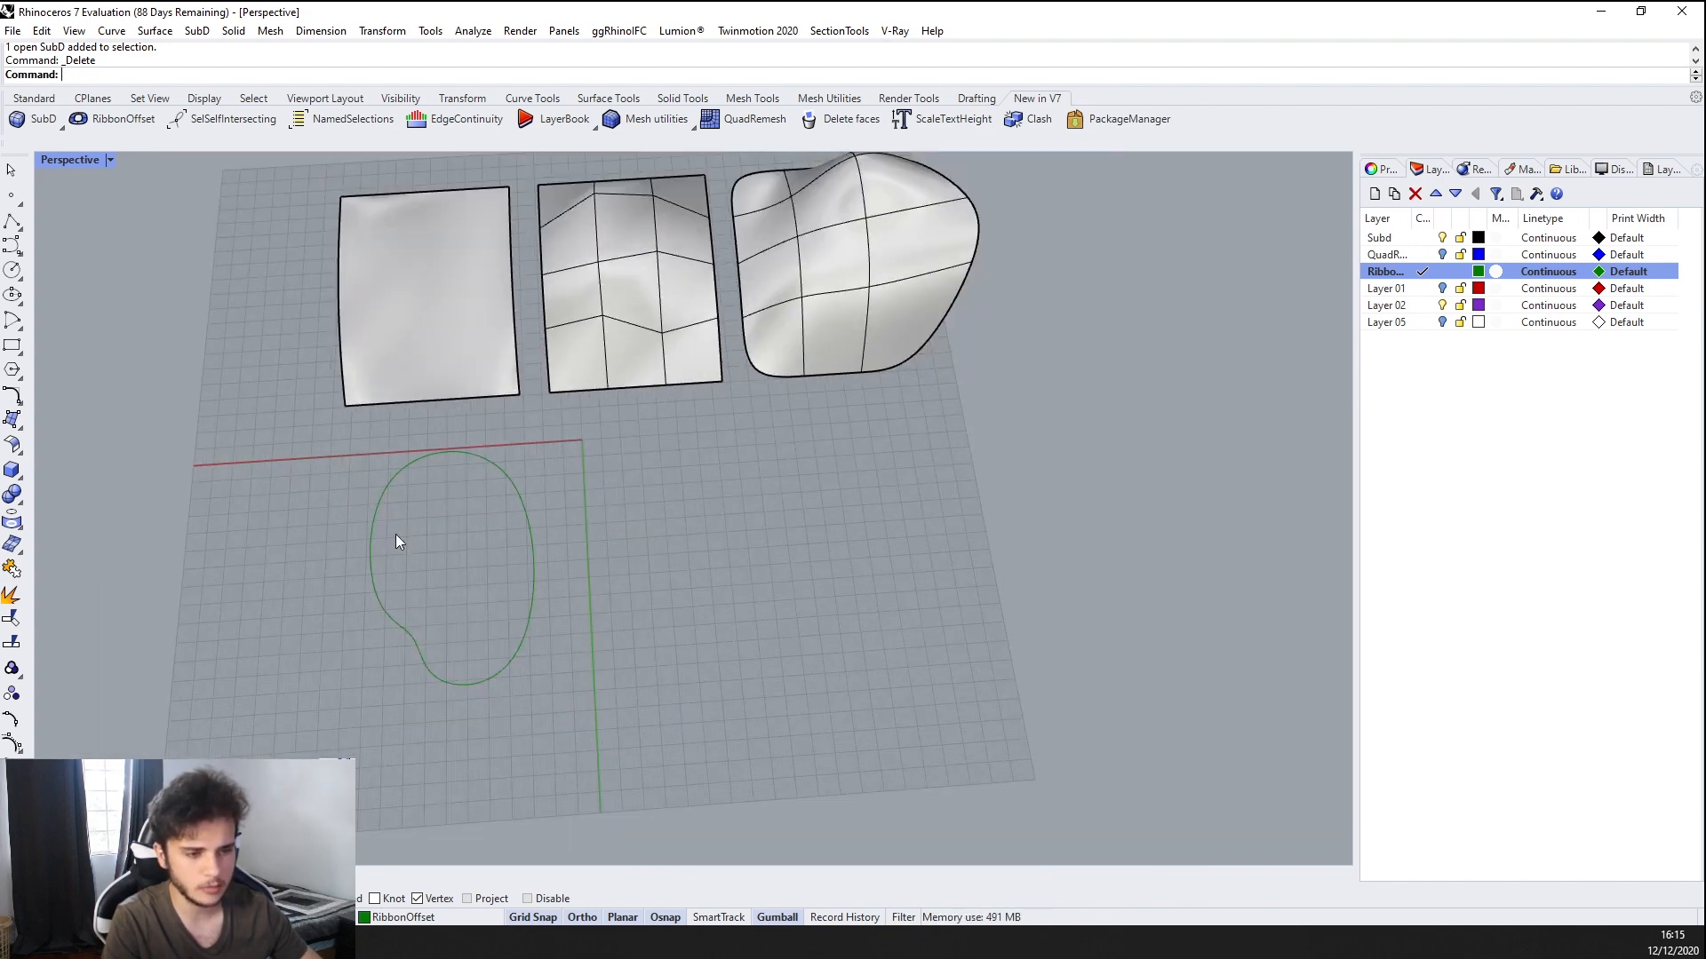
scroll(487, 593, down, 4)
scroll(320, 640, up, 6)
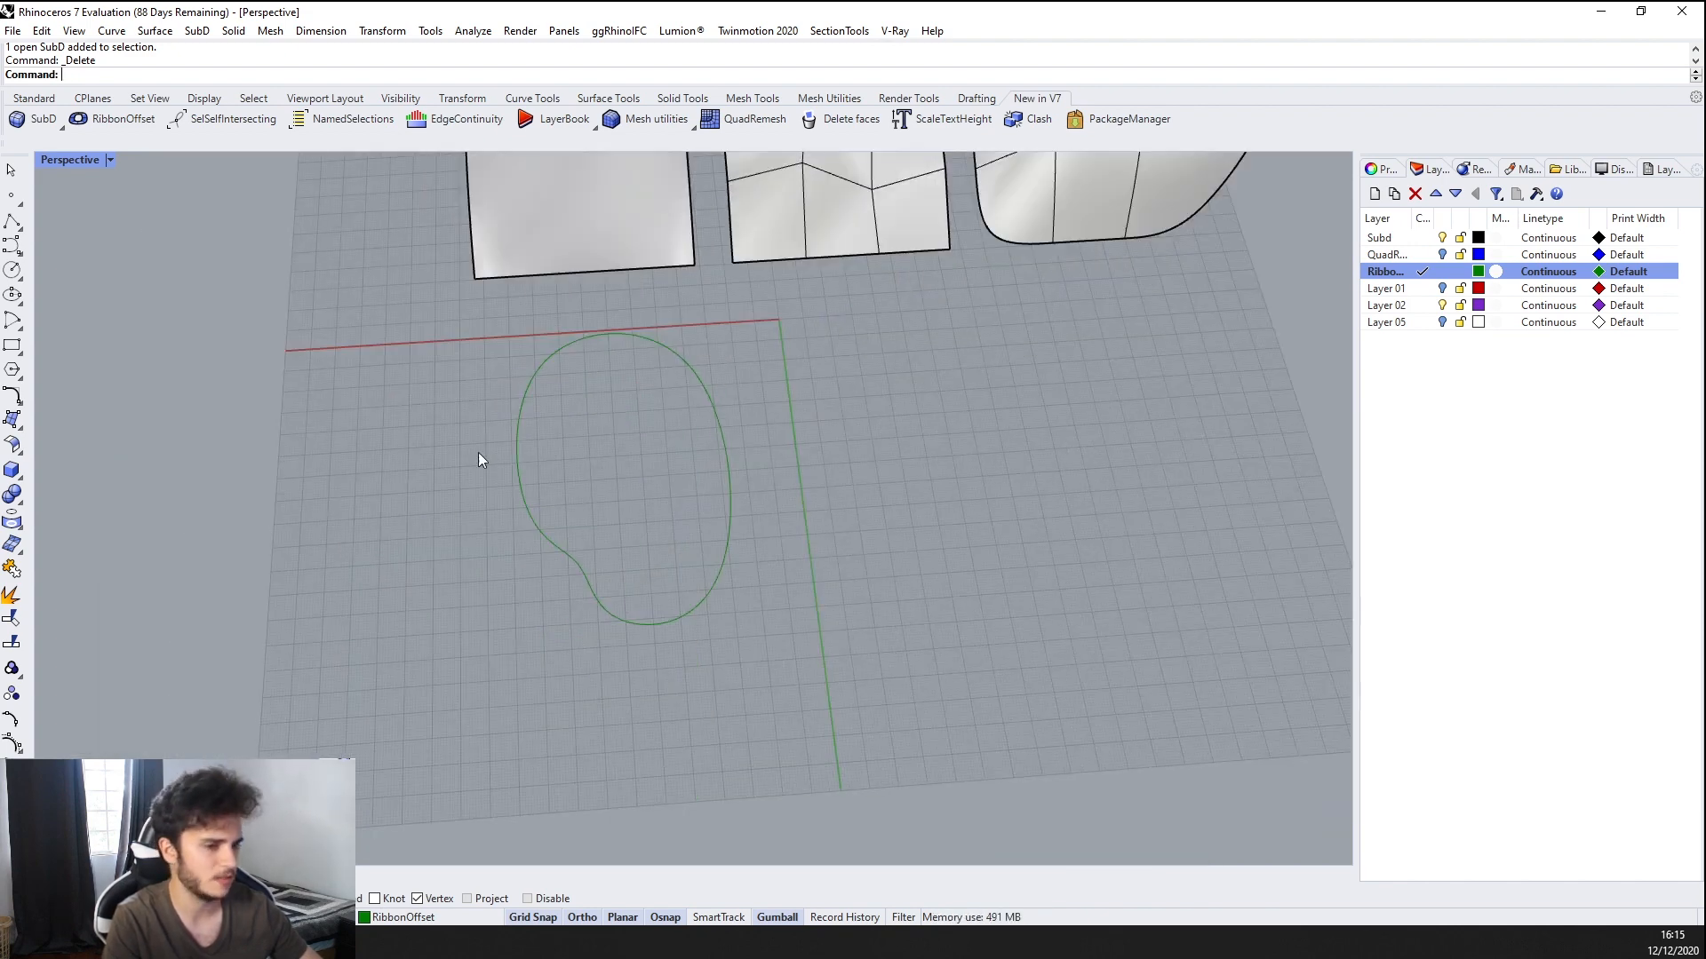
Ribbon-offset the closed curve outward with distance 20, blend radius 10, a 13-point rebuild and the Sweep 2 surface method
click(667, 346)
right_drag(668, 350, 490, 279)
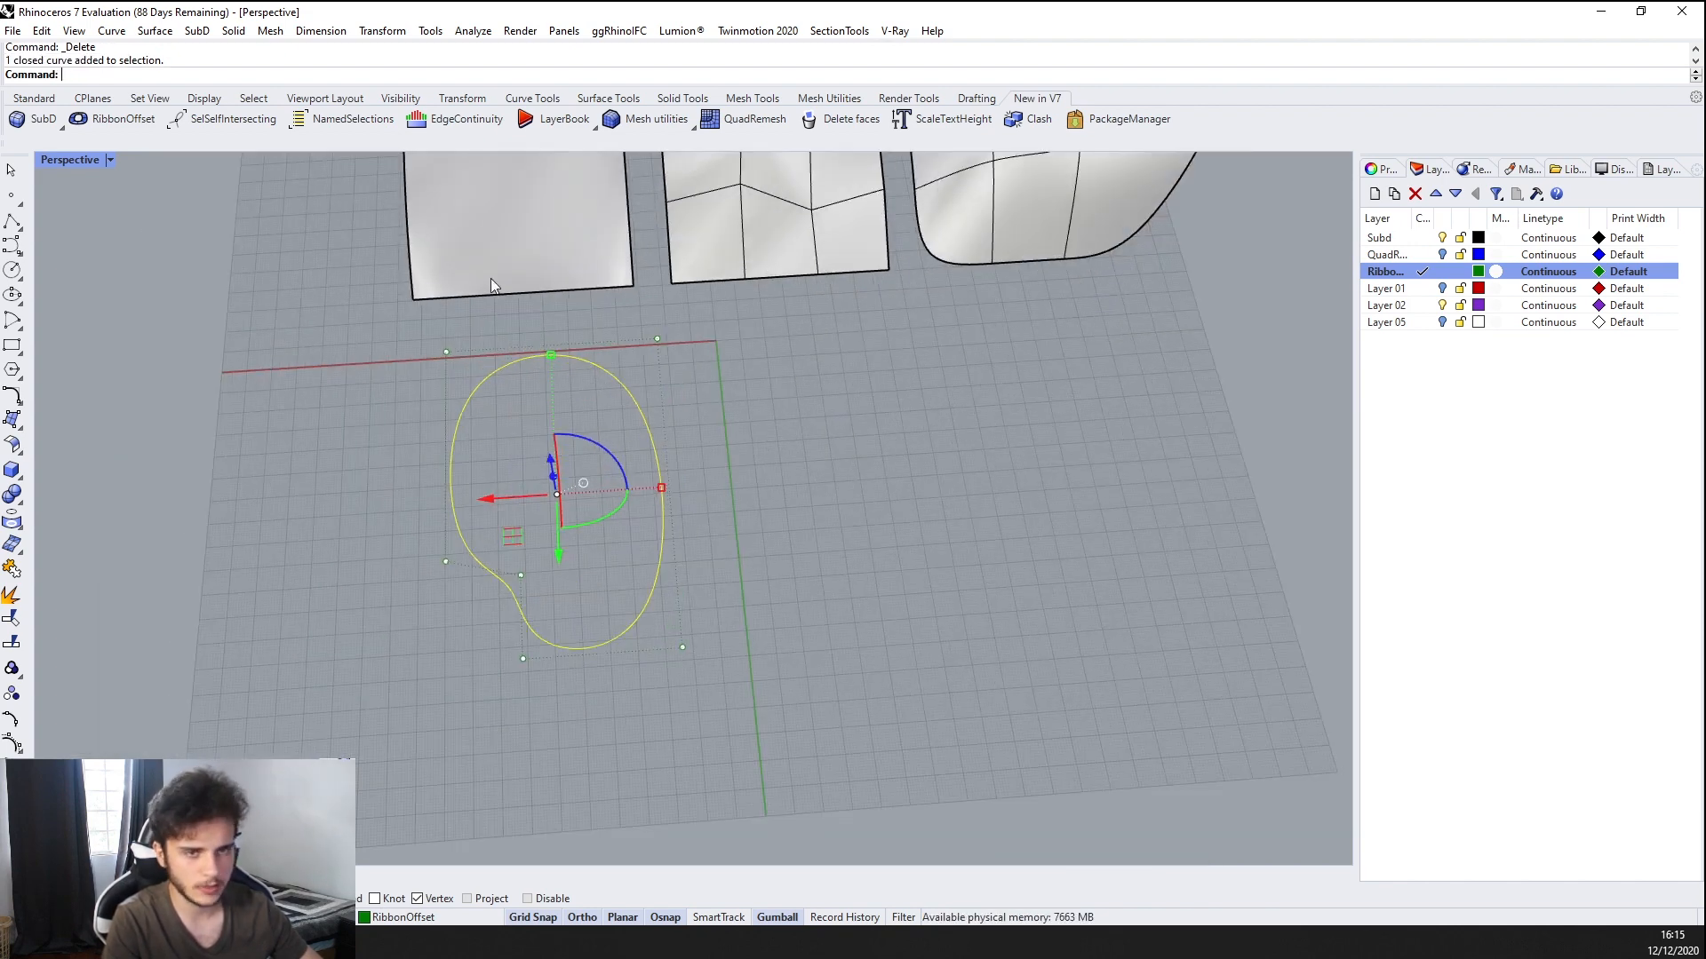
click(115, 125)
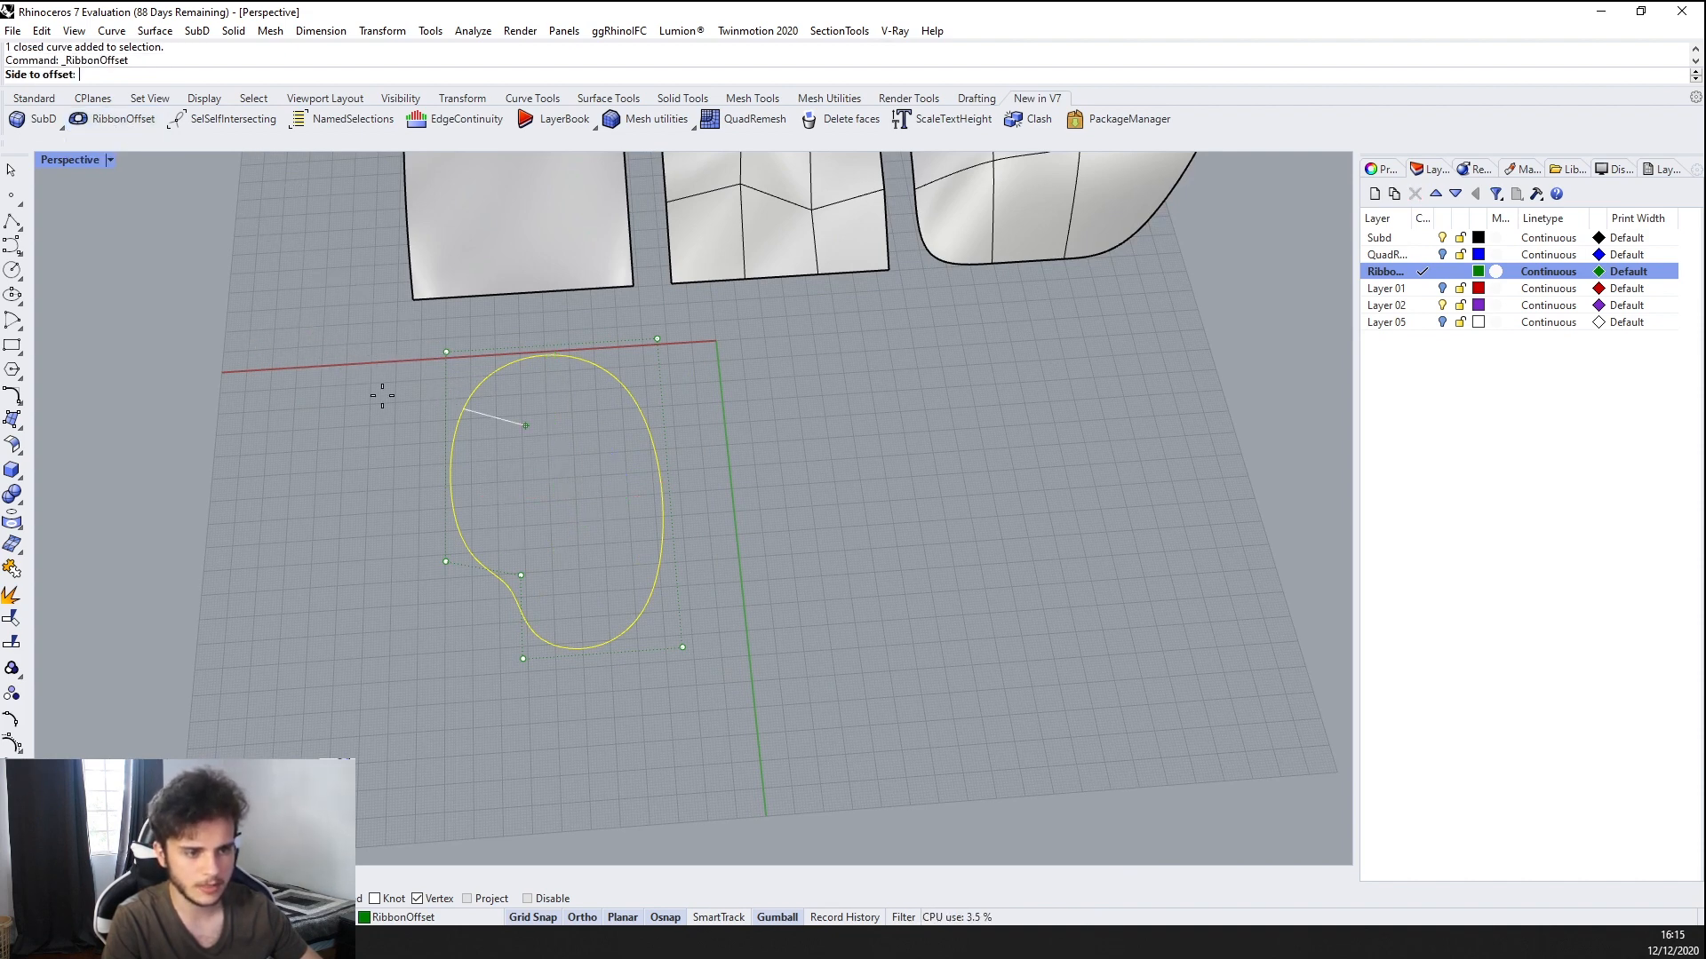
click(264, 360)
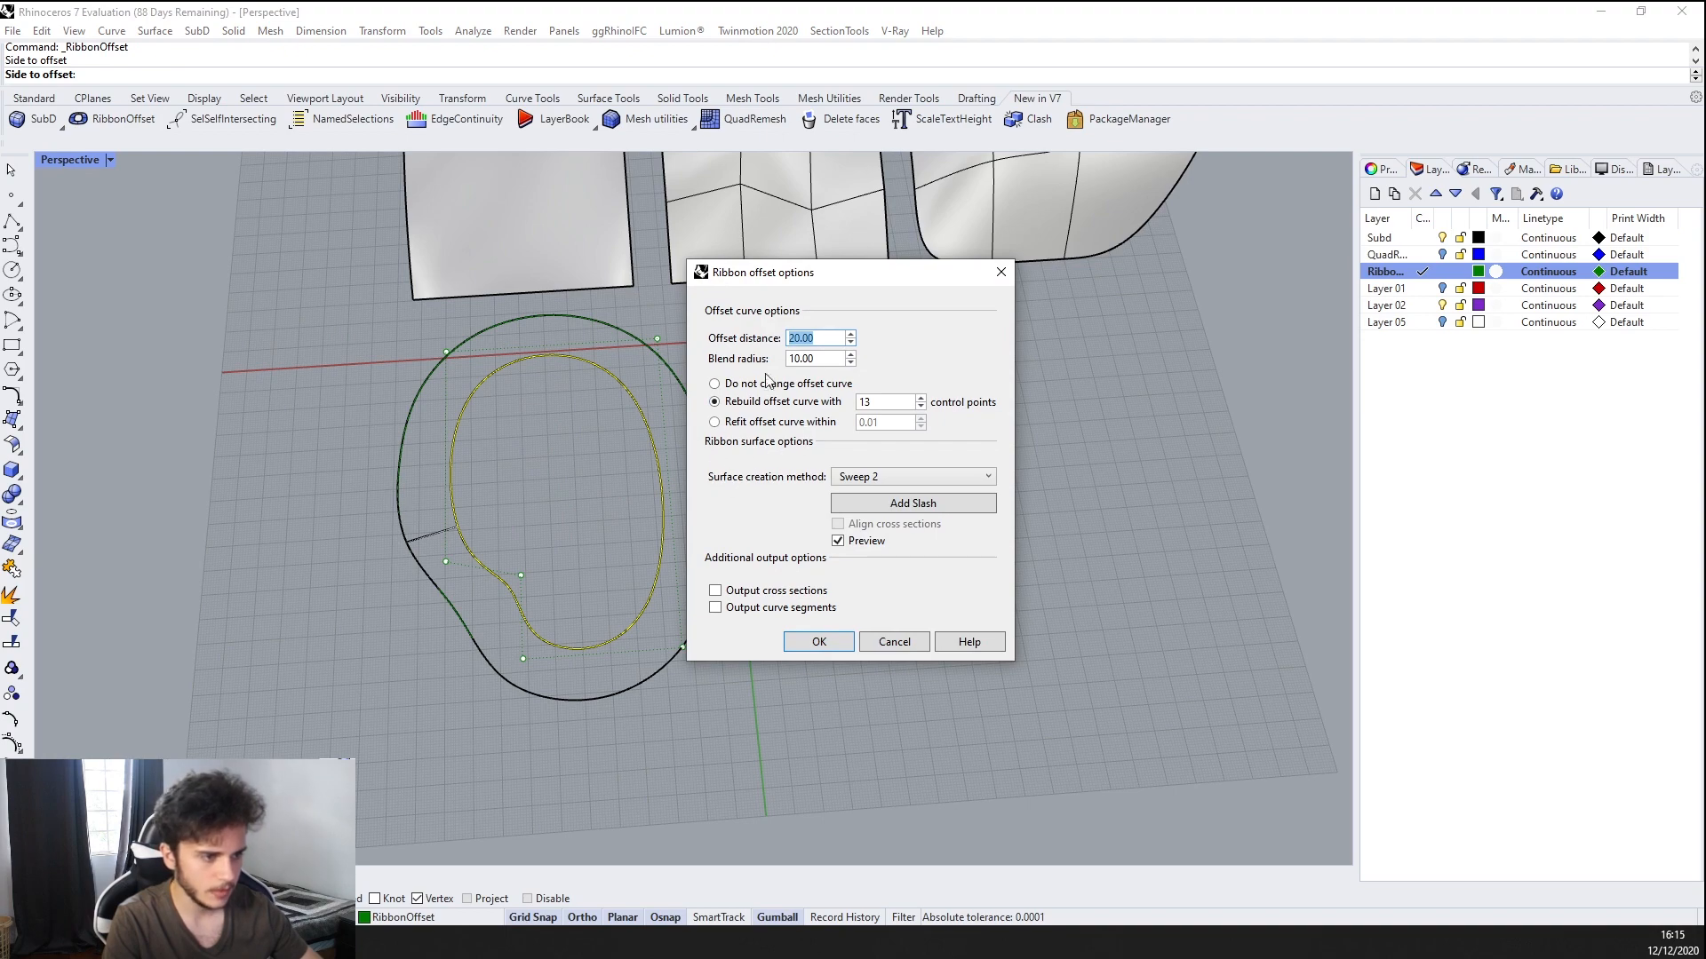
click(818, 641)
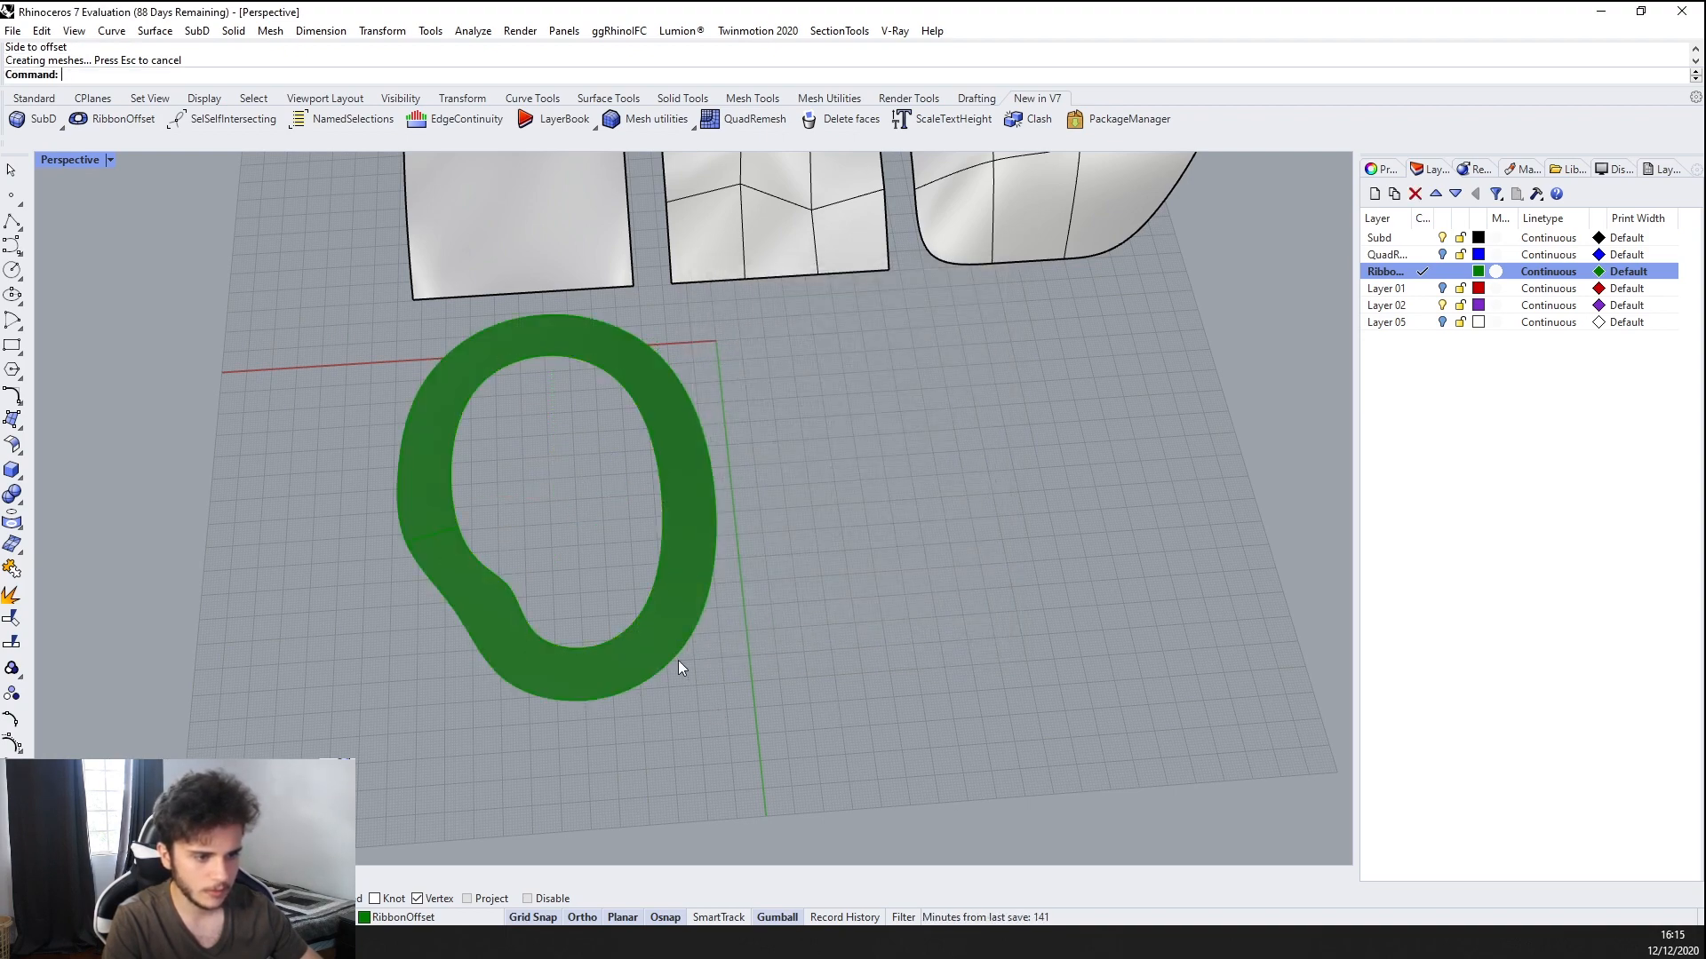
Examine the green ribbon surface around the closed curve from several sides
right_drag(679, 659, 910, 600)
click(919, 451)
right_drag(919, 451, 793, 430)
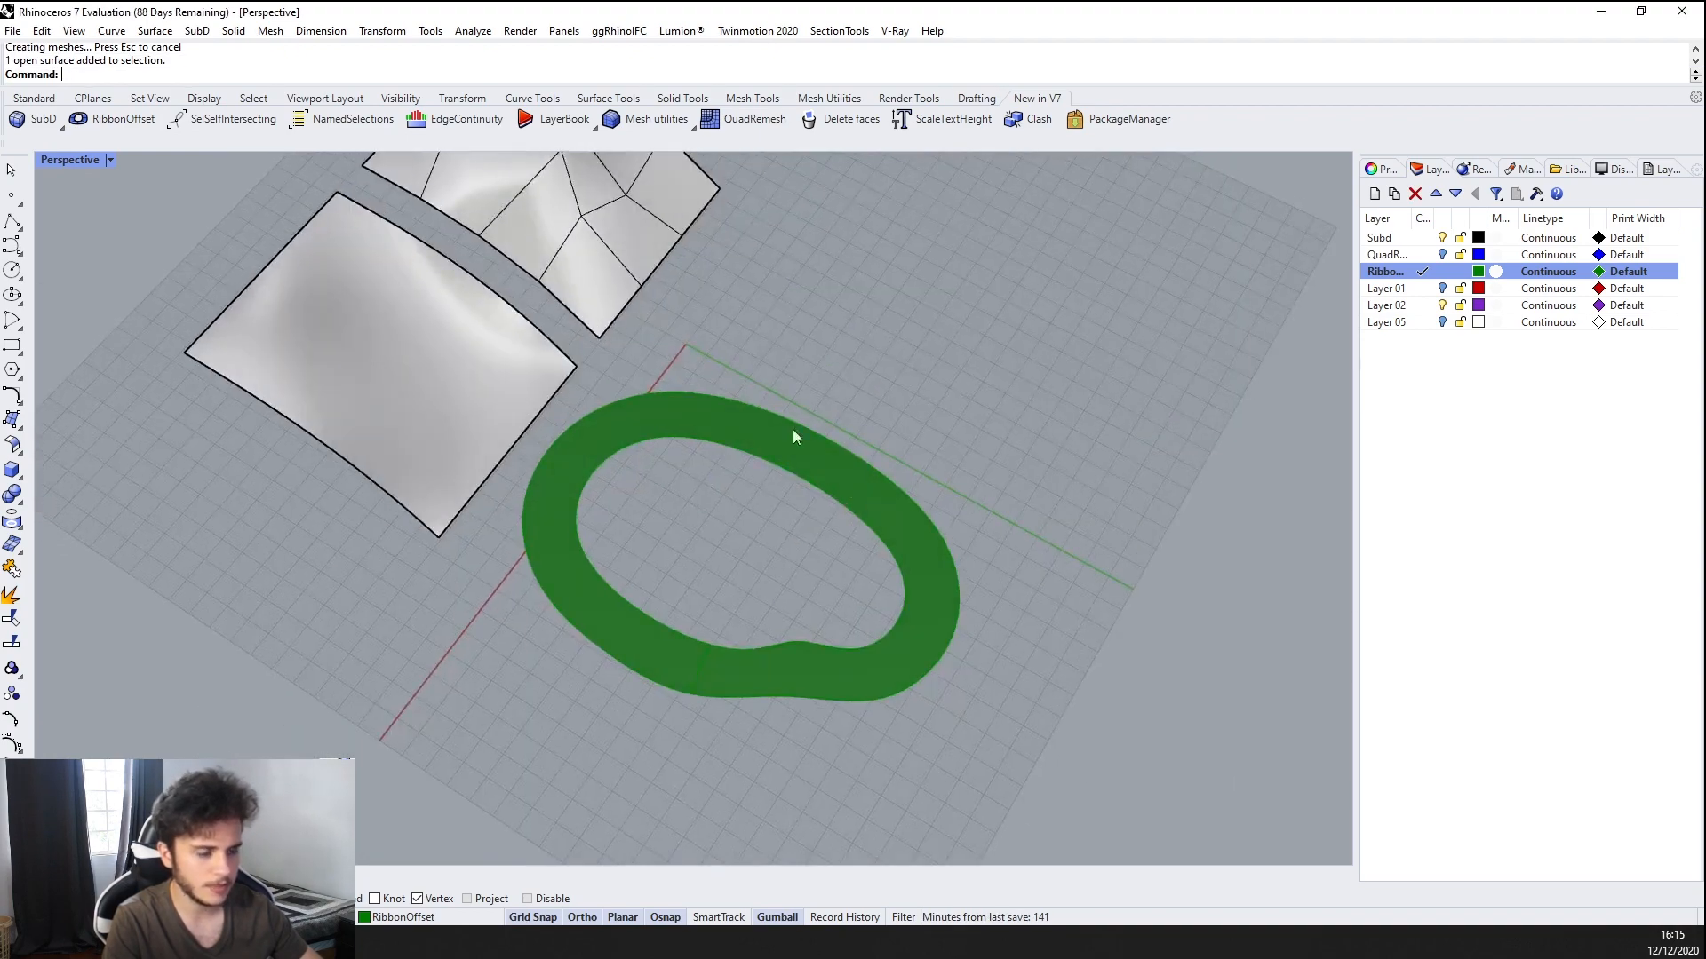
scroll(957, 542, down, 5)
right_drag(957, 541, 840, 508)
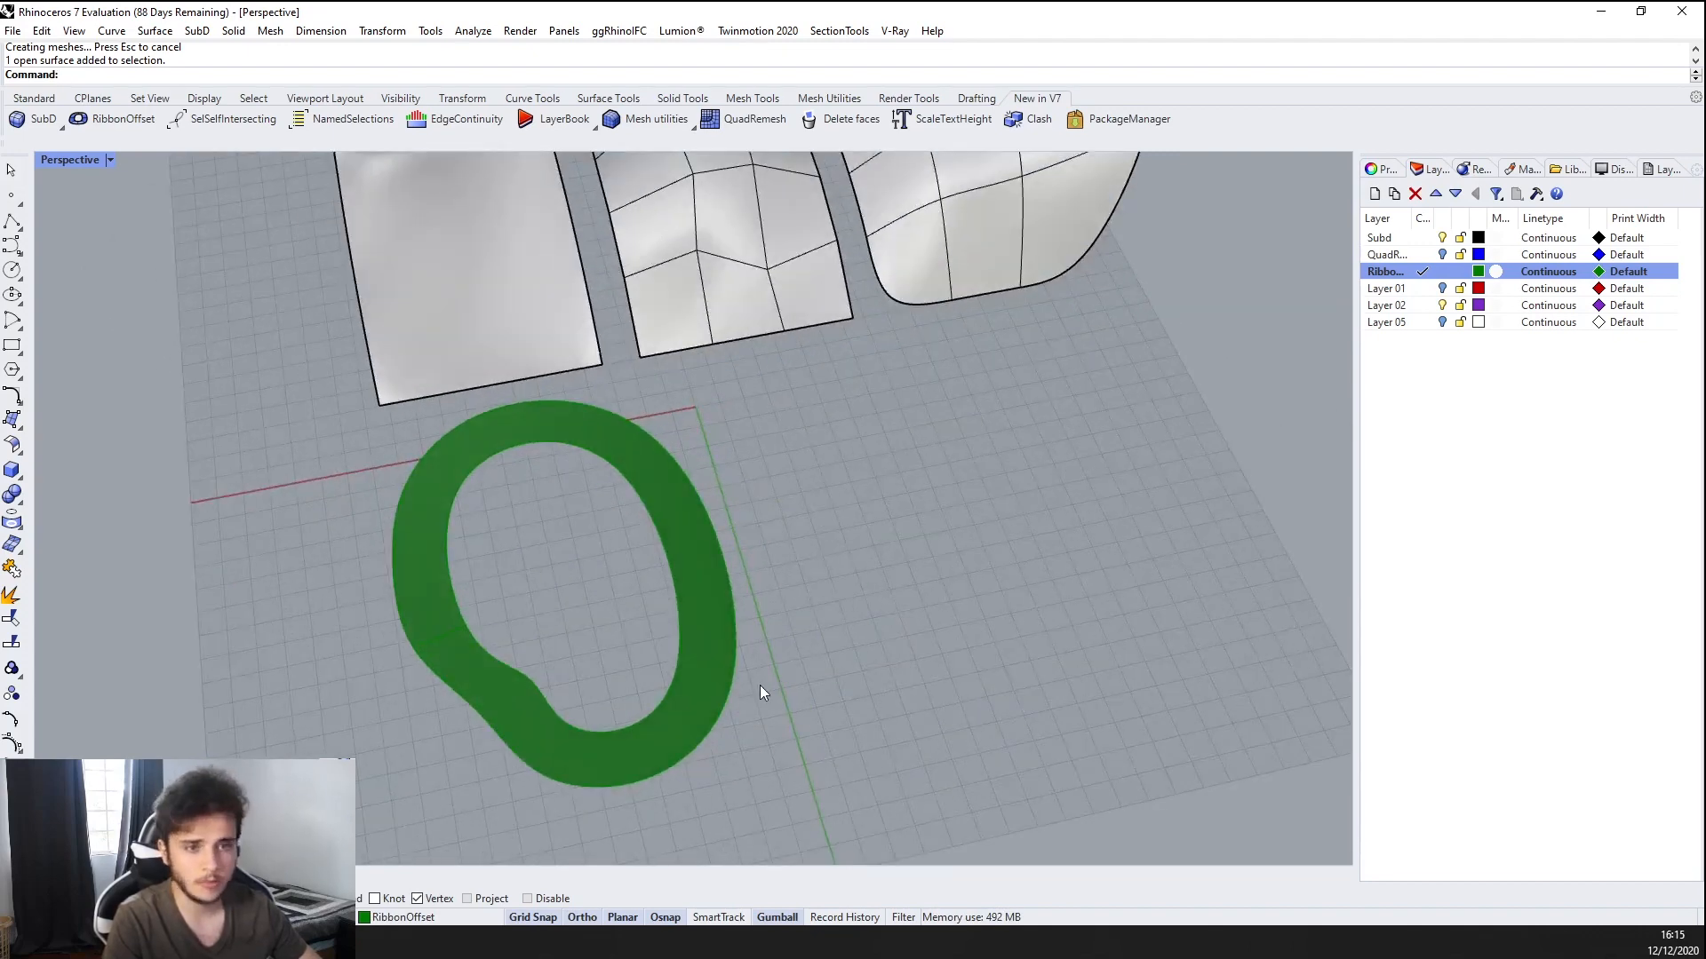
scroll(760, 685, down, 3)
right_drag(771, 652, 803, 565)
scroll(602, 618, up, 3)
Delete the green ribbon surface together with its inner and outer curves
click(595, 615)
scroll(595, 615, down, 4)
scroll(826, 535, up, 3)
key(Delete)
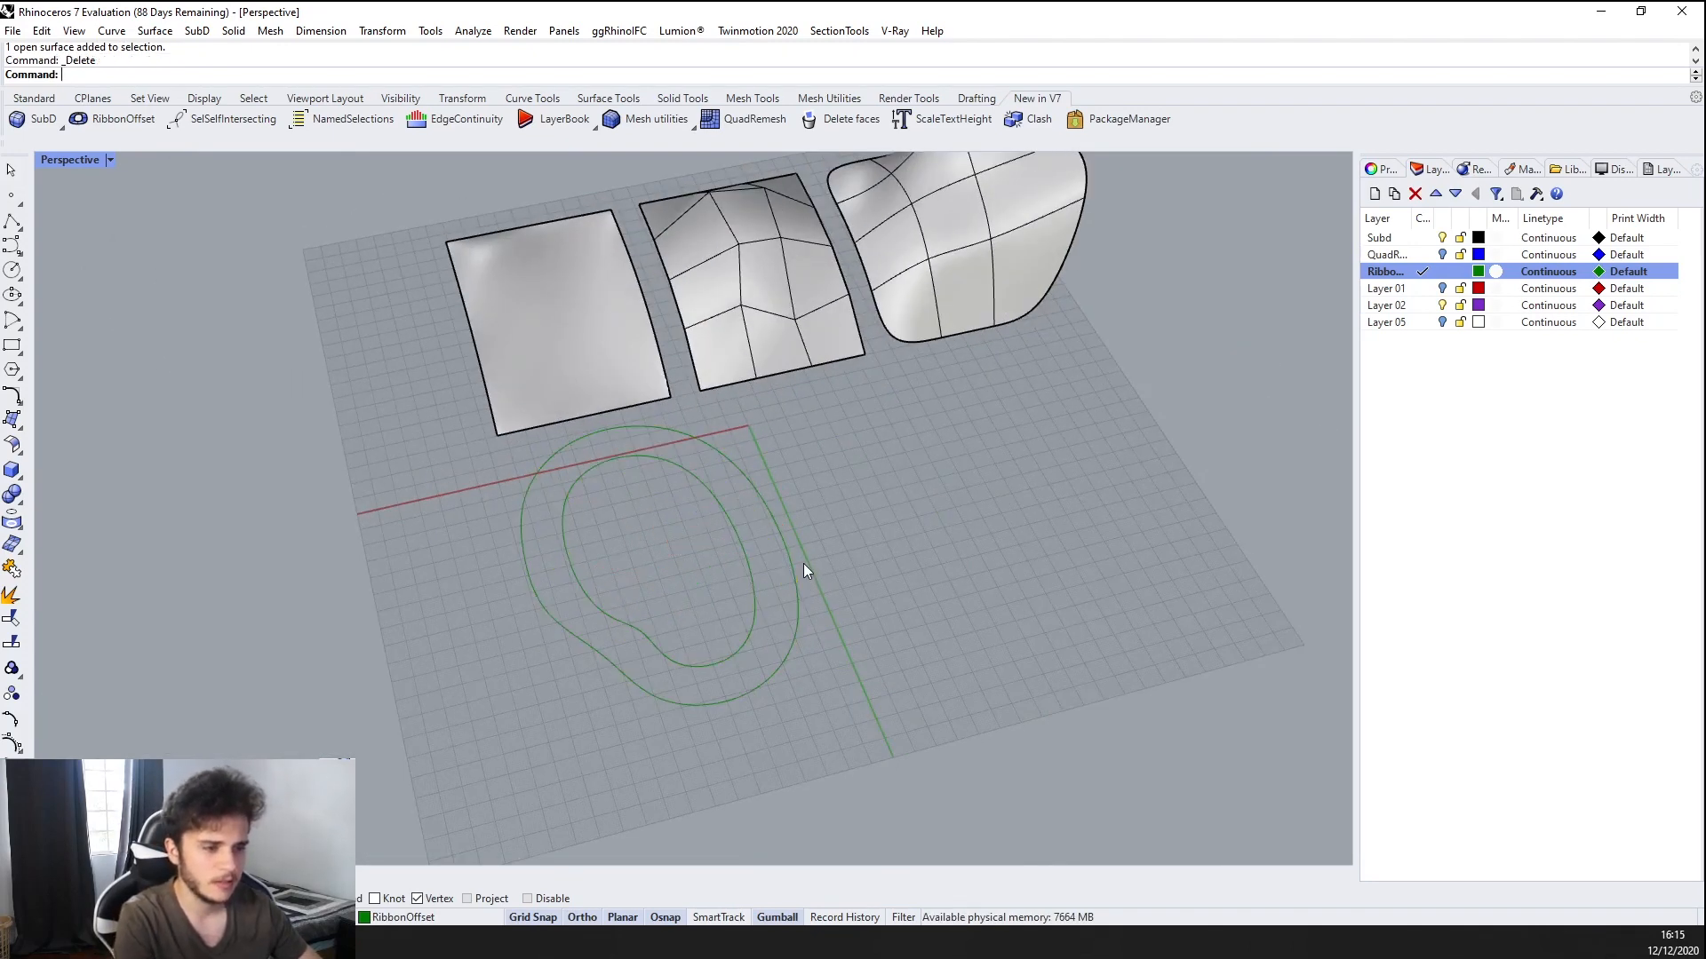
scroll(803, 568, down, 2)
drag(802, 579, 473, 634)
key(Delete)
scroll(498, 621, down, 3)
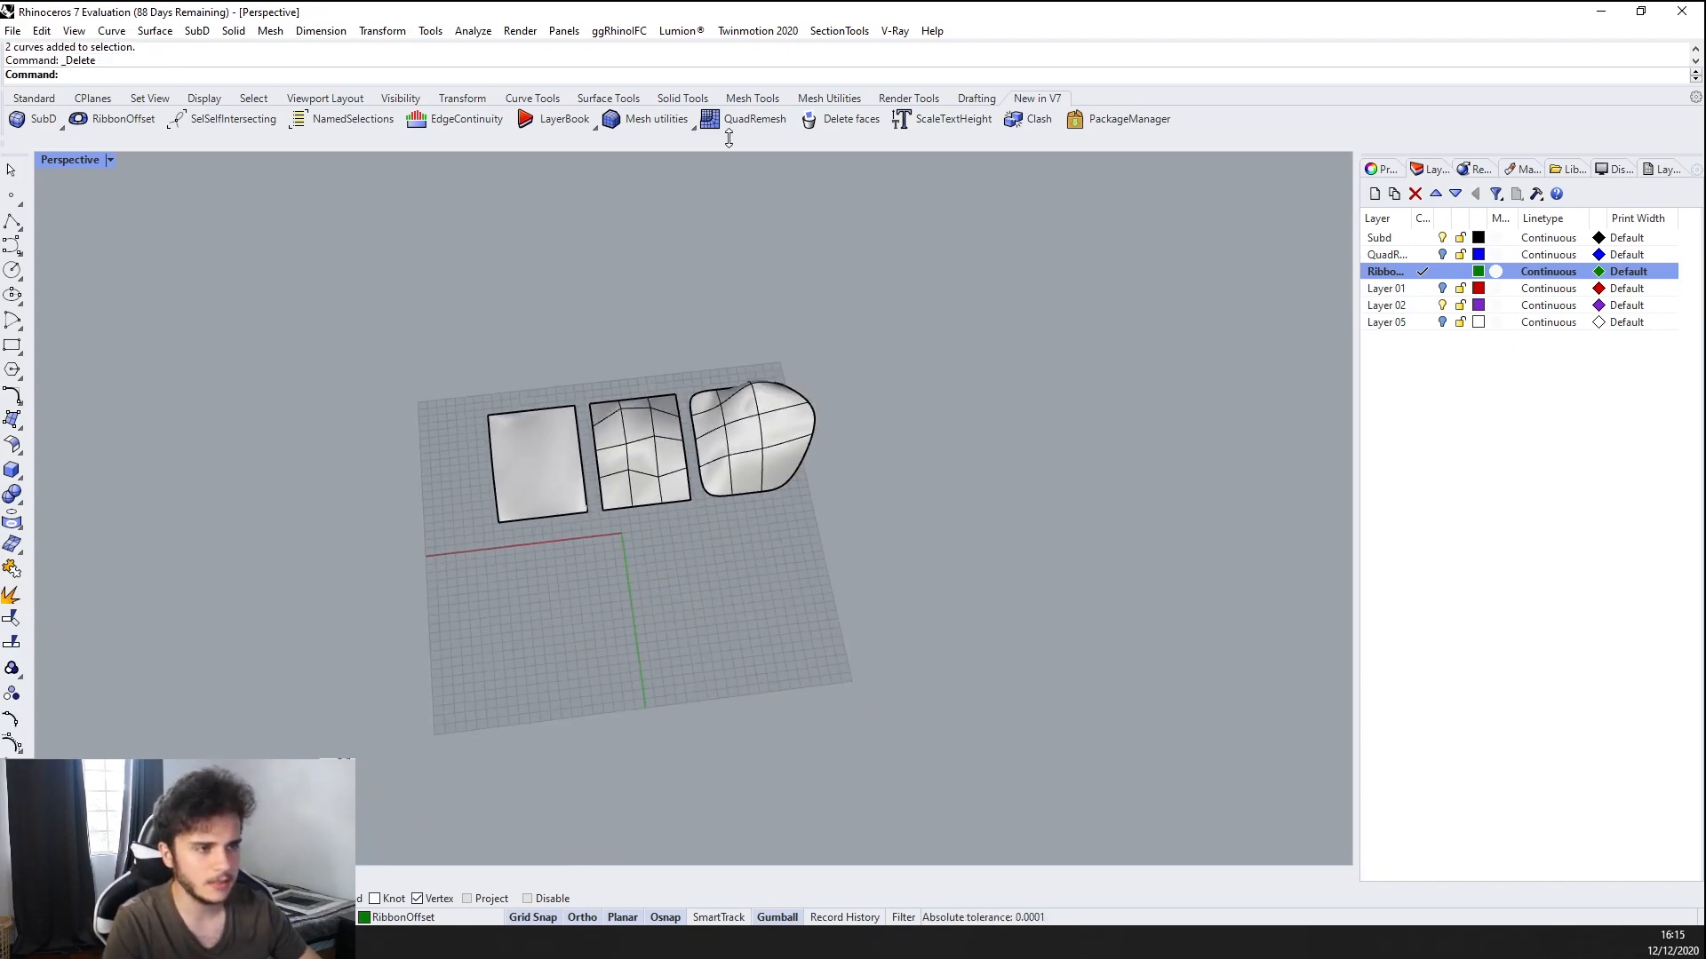
right_drag(860, 224, 853, 261)
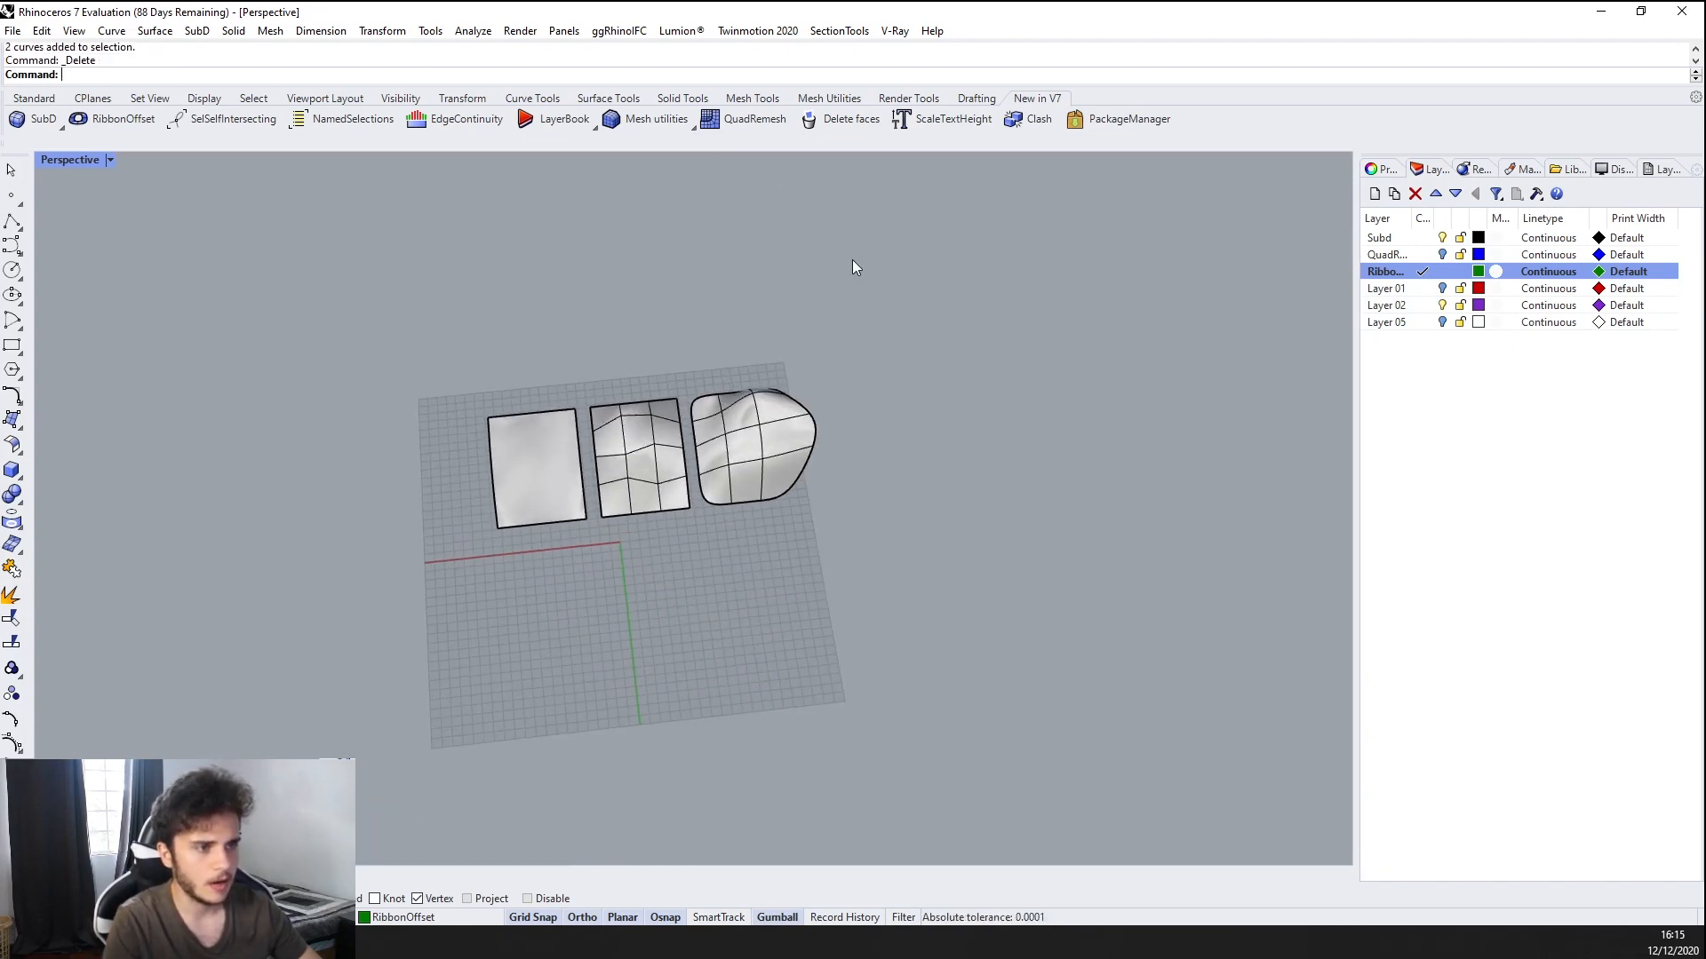
Turn on the QuadRemesh layer to show its blue mesh beside the grid axes
click(1442, 255)
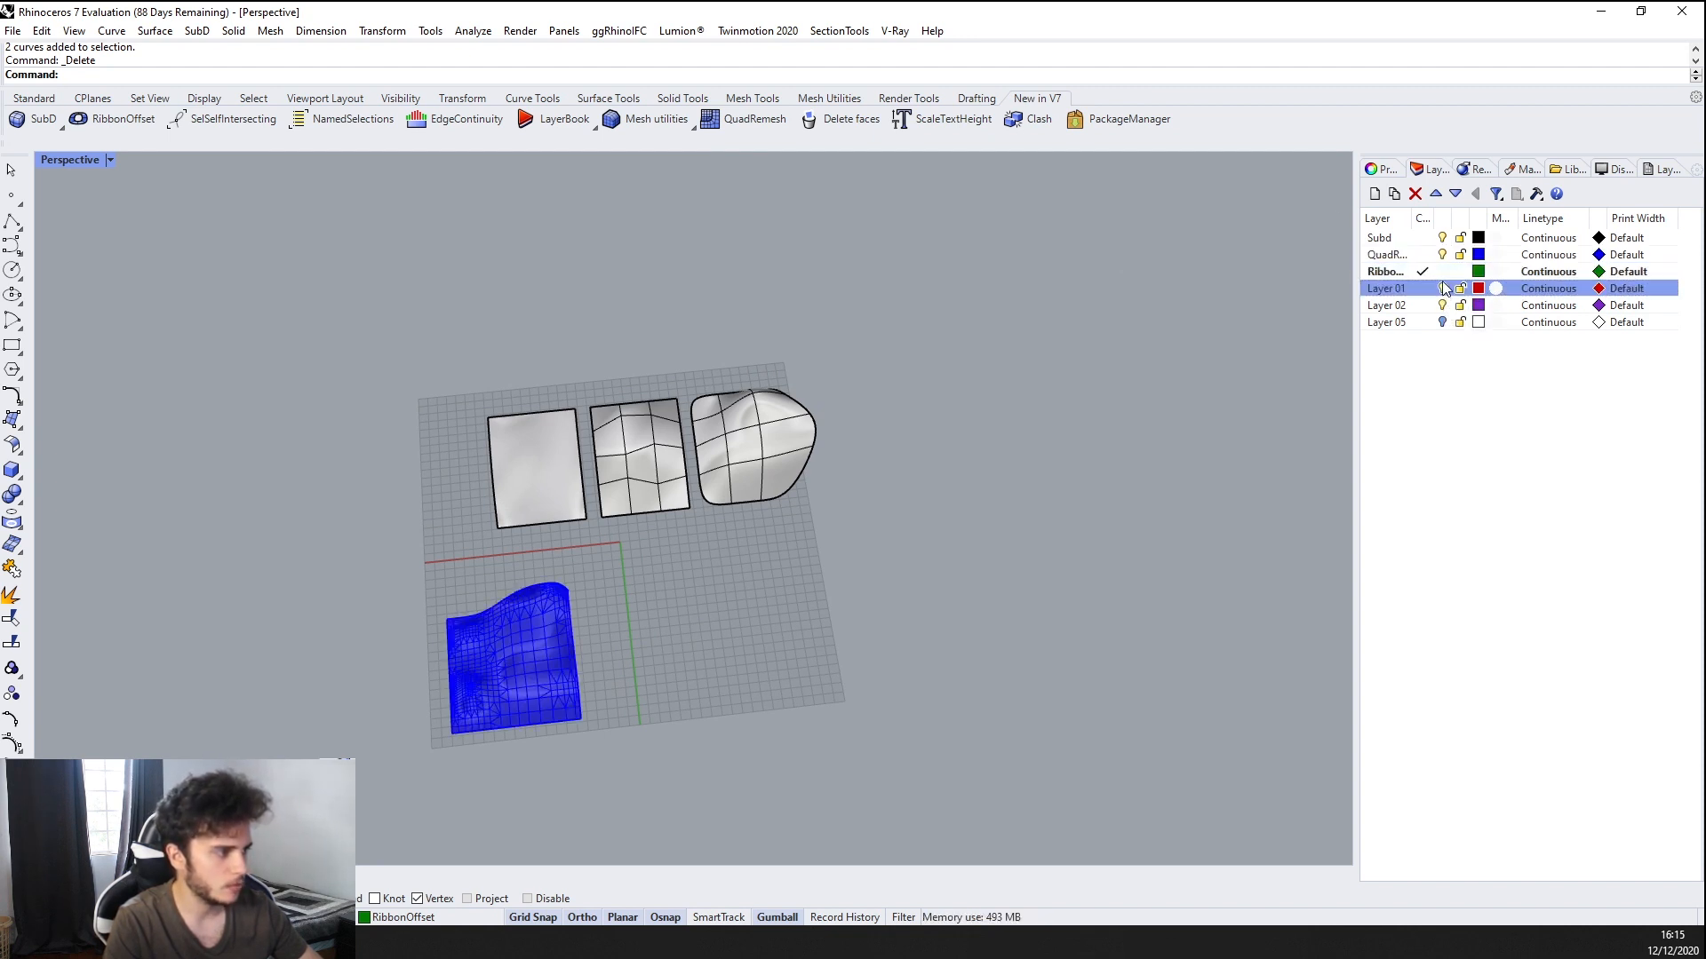
click(1443, 289)
right_drag(930, 417, 924, 457)
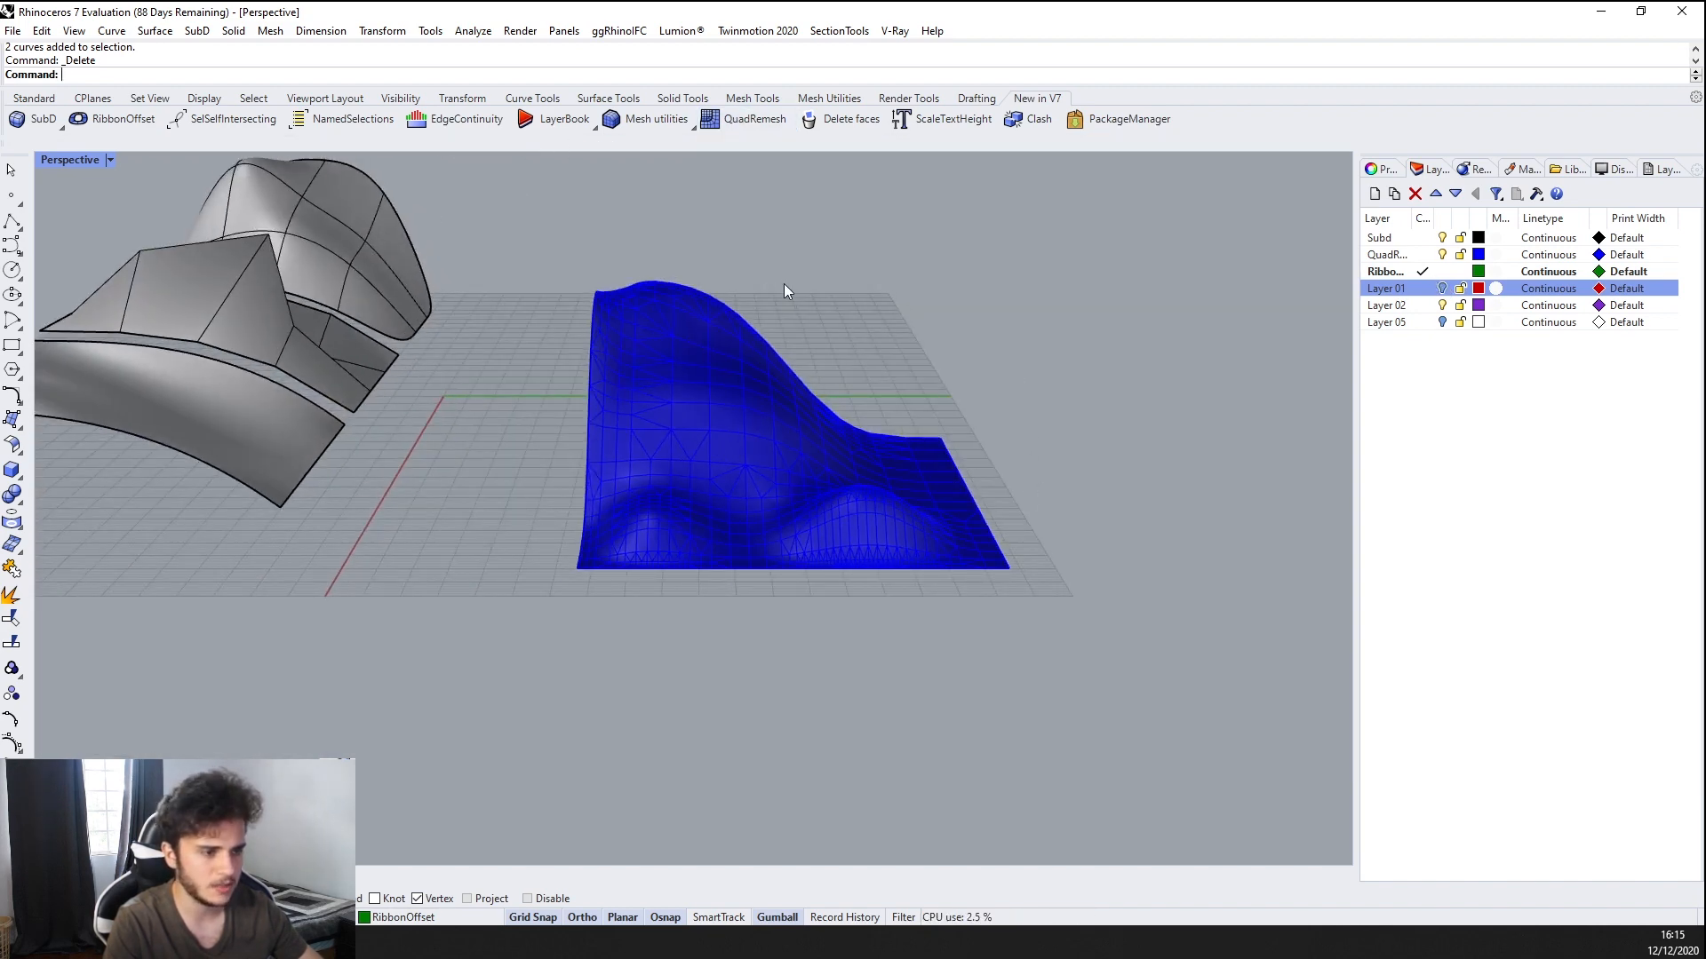
Examine the blue mesh's irregular triangle and quad layout around its hill and bumps from several sides
right_drag(784, 284, 485, 401)
right_drag(550, 350, 372, 185)
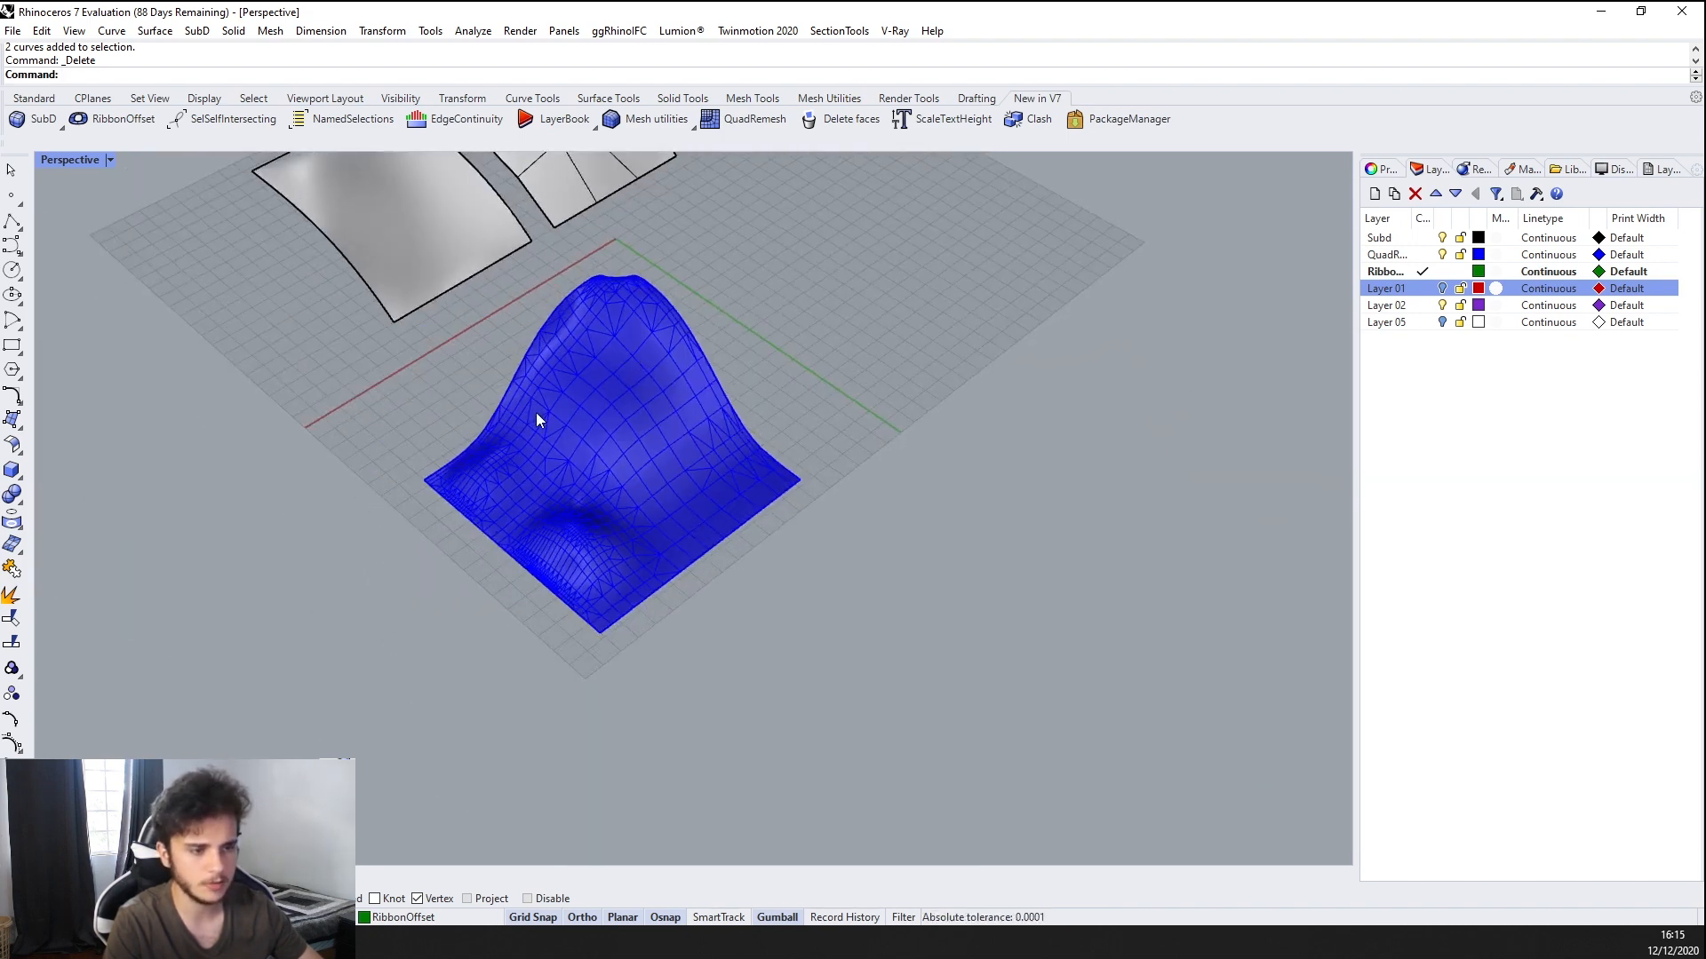
right_drag(535, 412, 770, 505)
scroll(615, 510, up, 3)
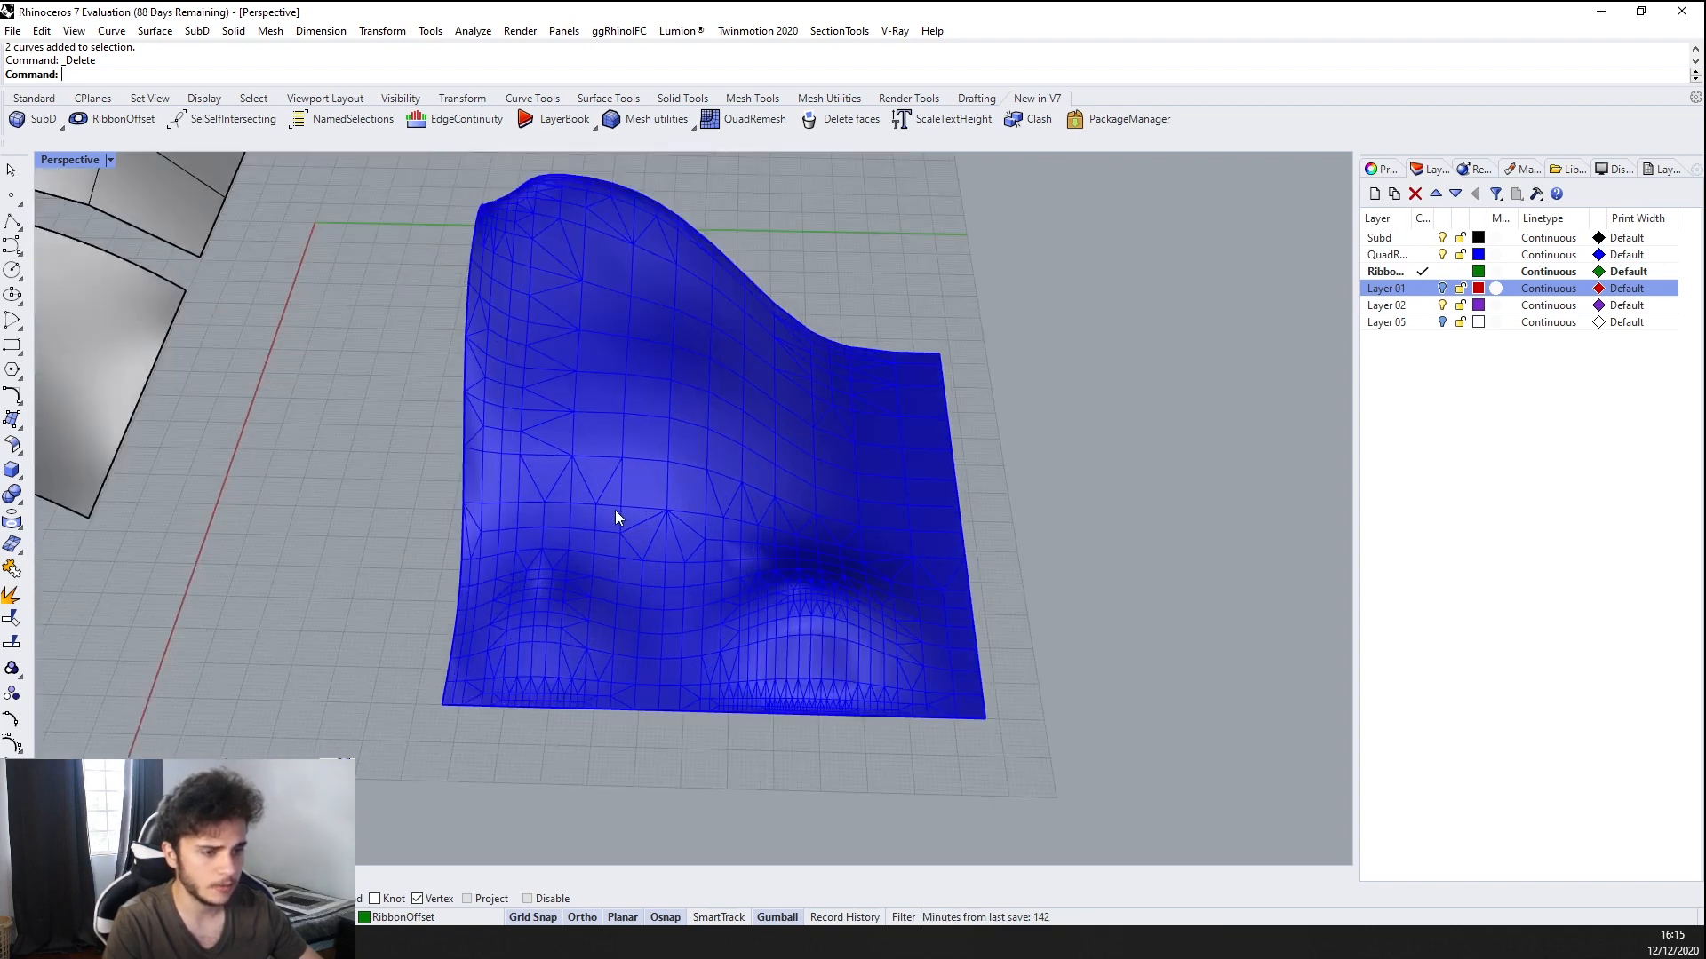
right_drag(615, 512, 489, 617)
scroll(776, 416, down, 6)
scroll(706, 449, up, 5)
scroll(871, 579, down, 5)
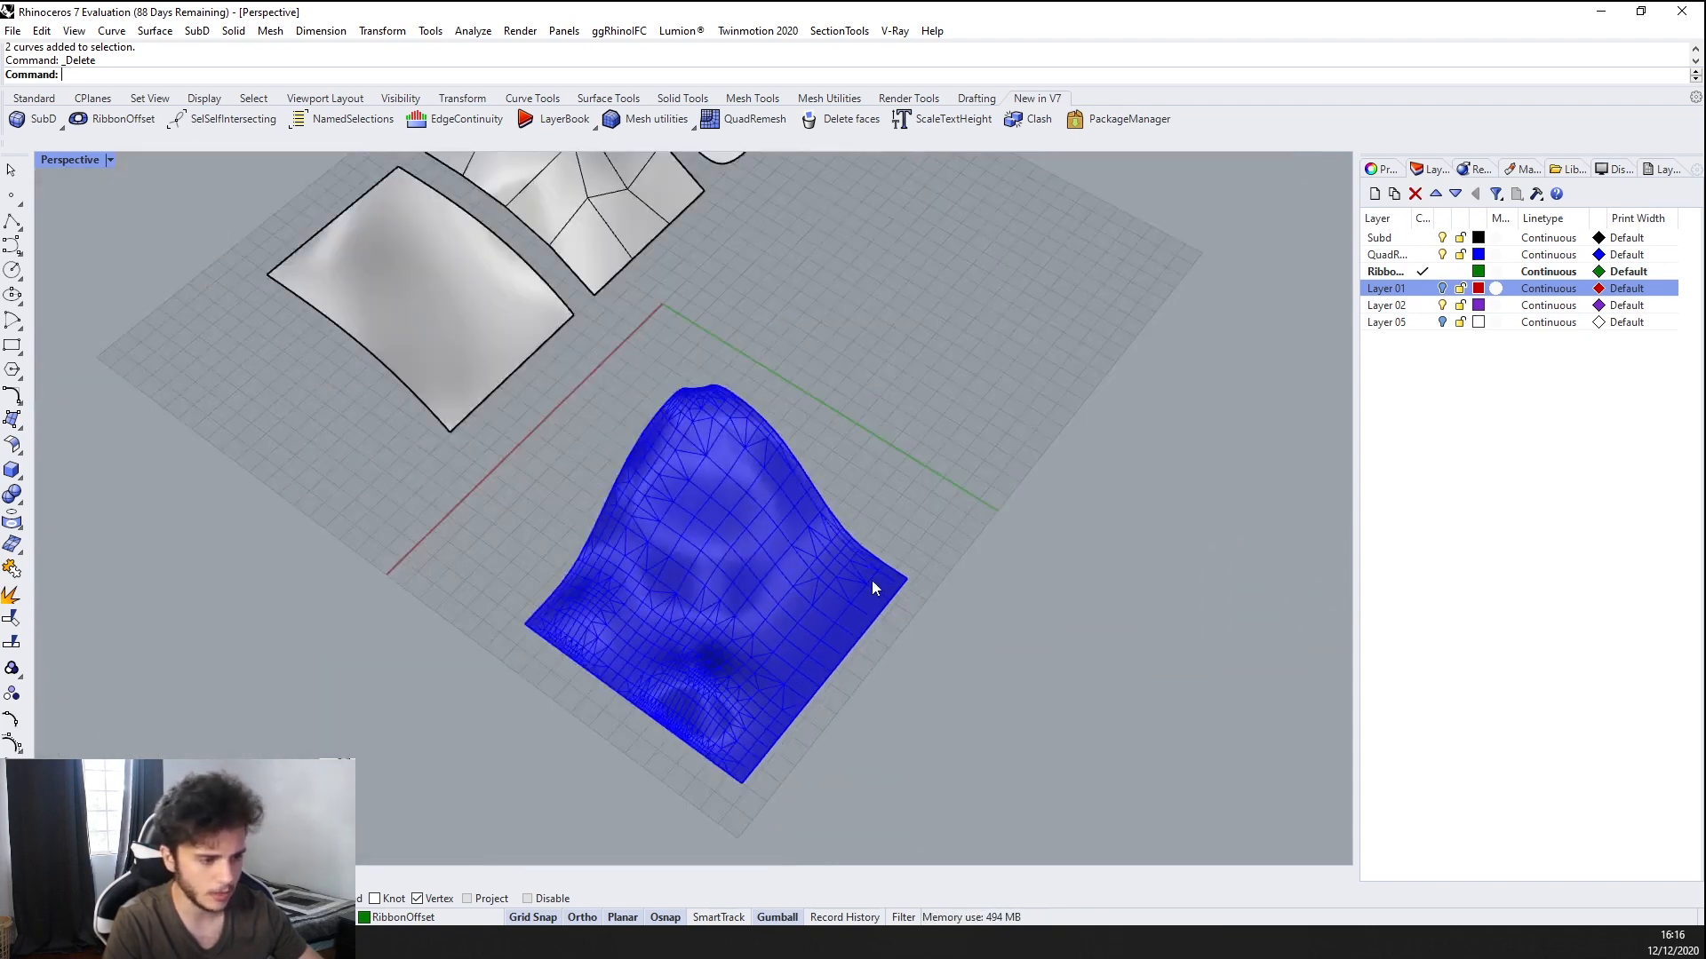
right_drag(871, 579, 630, 423)
scroll(737, 290, down, 3)
scroll(738, 290, up, 5)
scroll(747, 414, down, 6)
scroll(630, 423, up, 4)
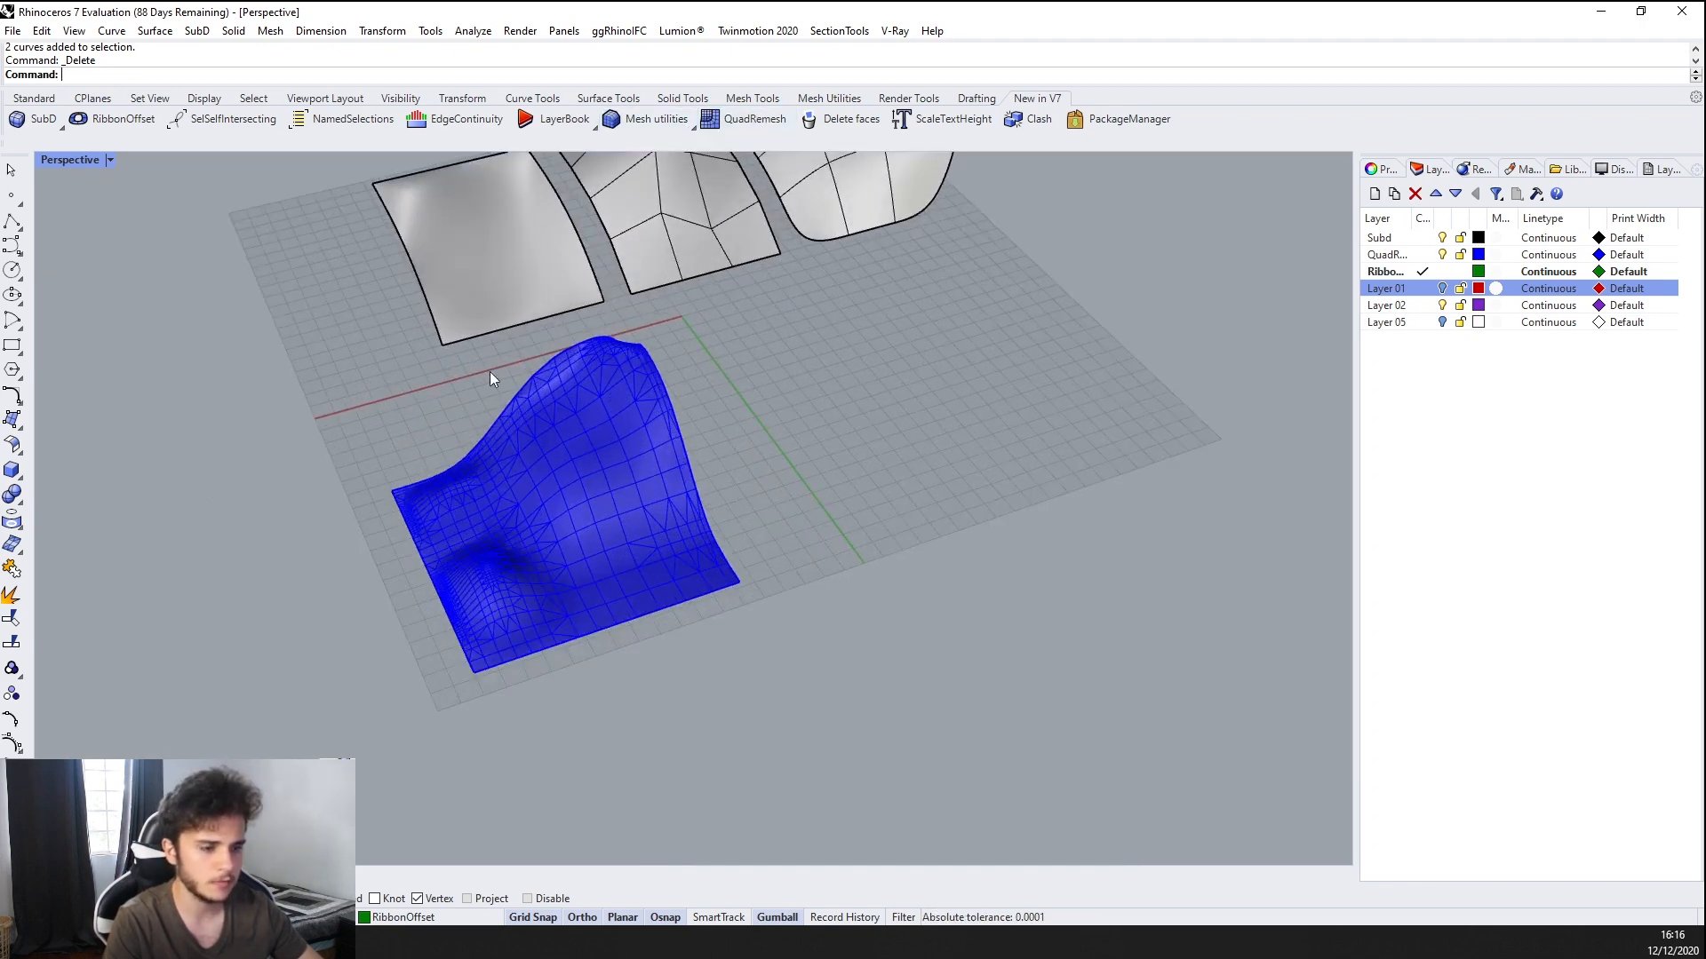
scroll(595, 547, up, 2)
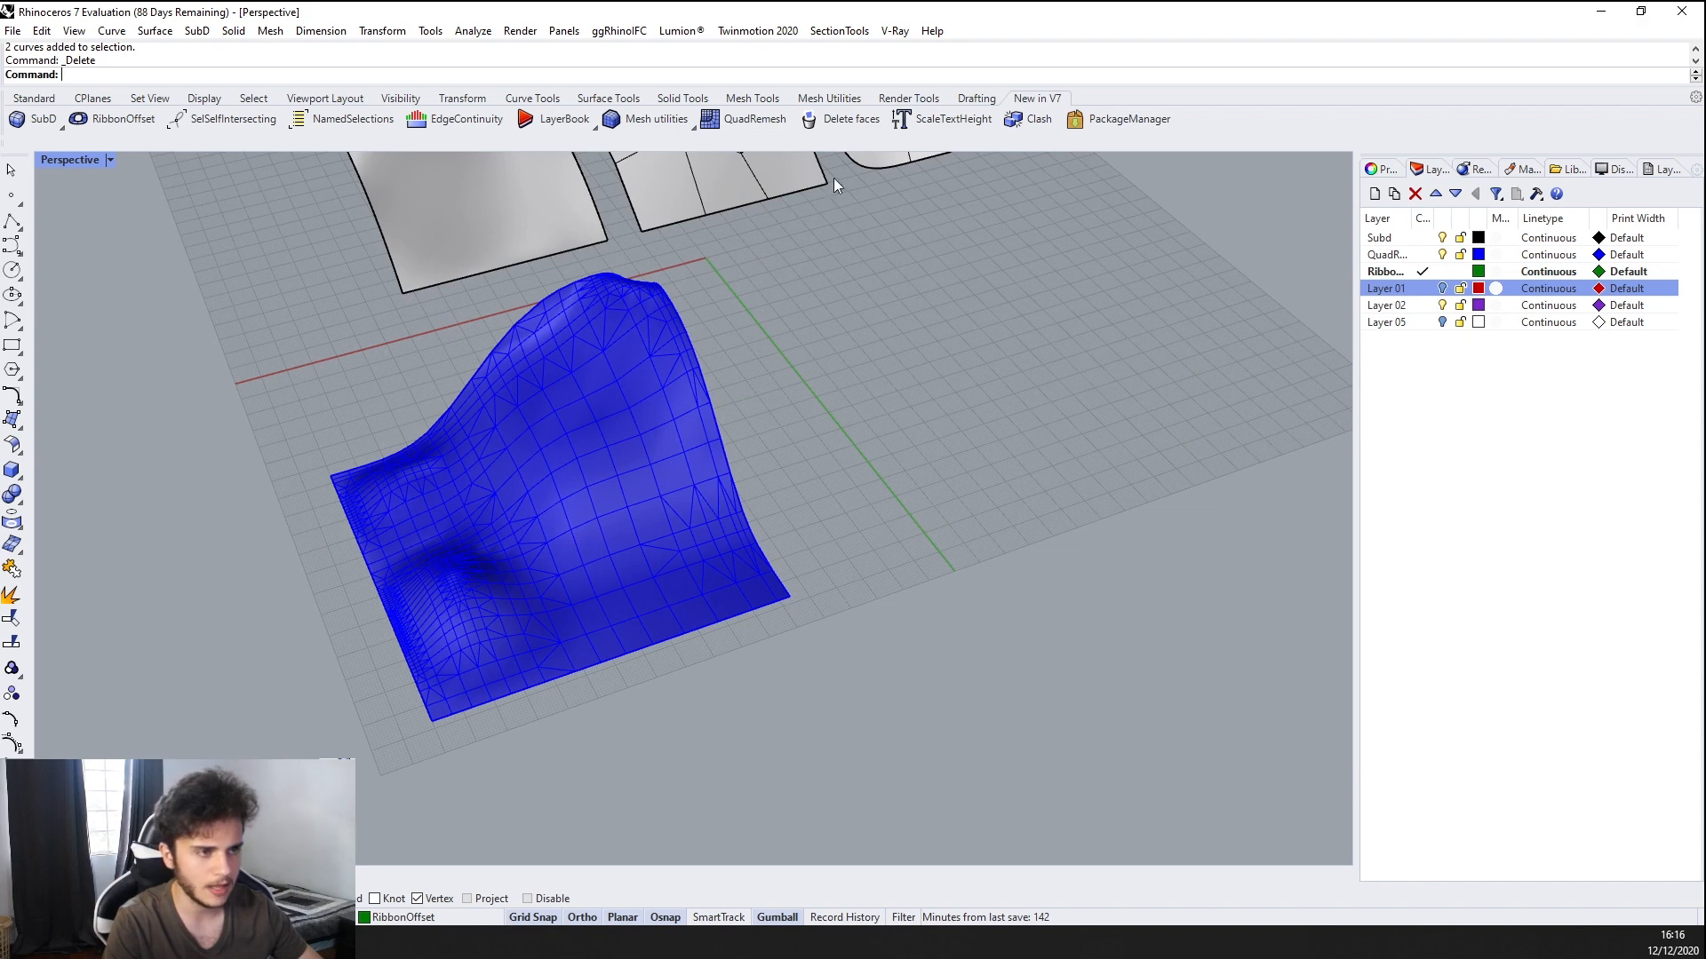
Remesh the blue mesh with QuadRemesh at a target quad count of 1000 and move the result beside the original
click(576, 350)
click(740, 118)
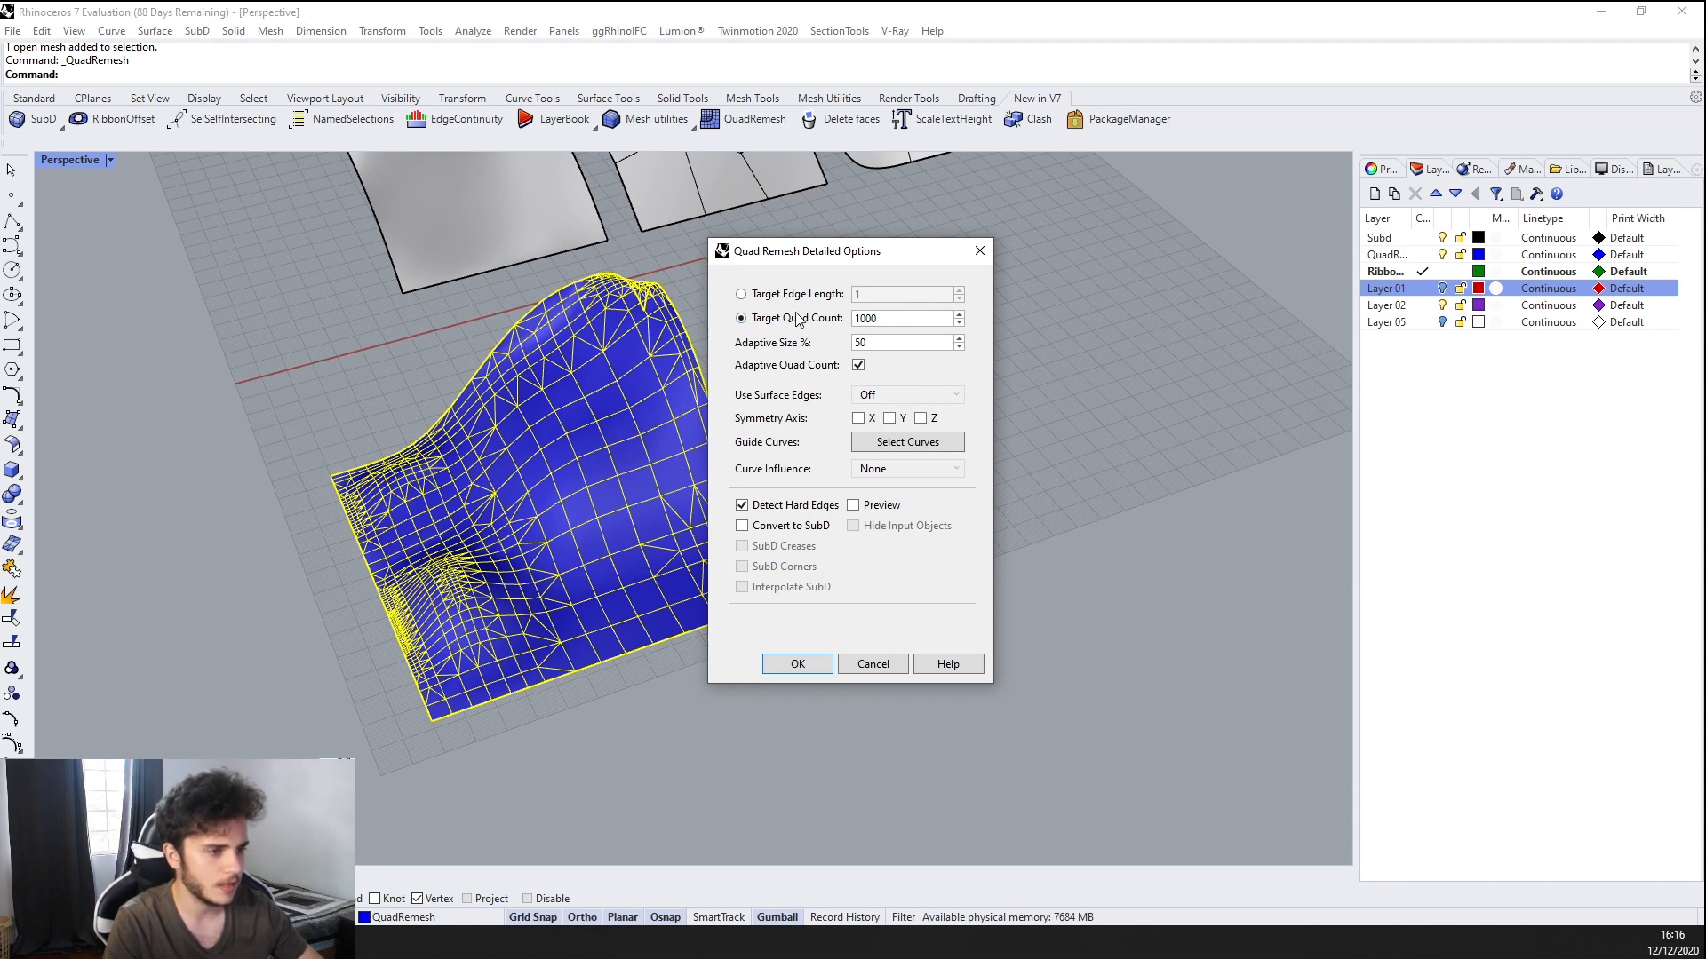
scroll(569, 479, up, 3)
scroll(546, 502, down, 3)
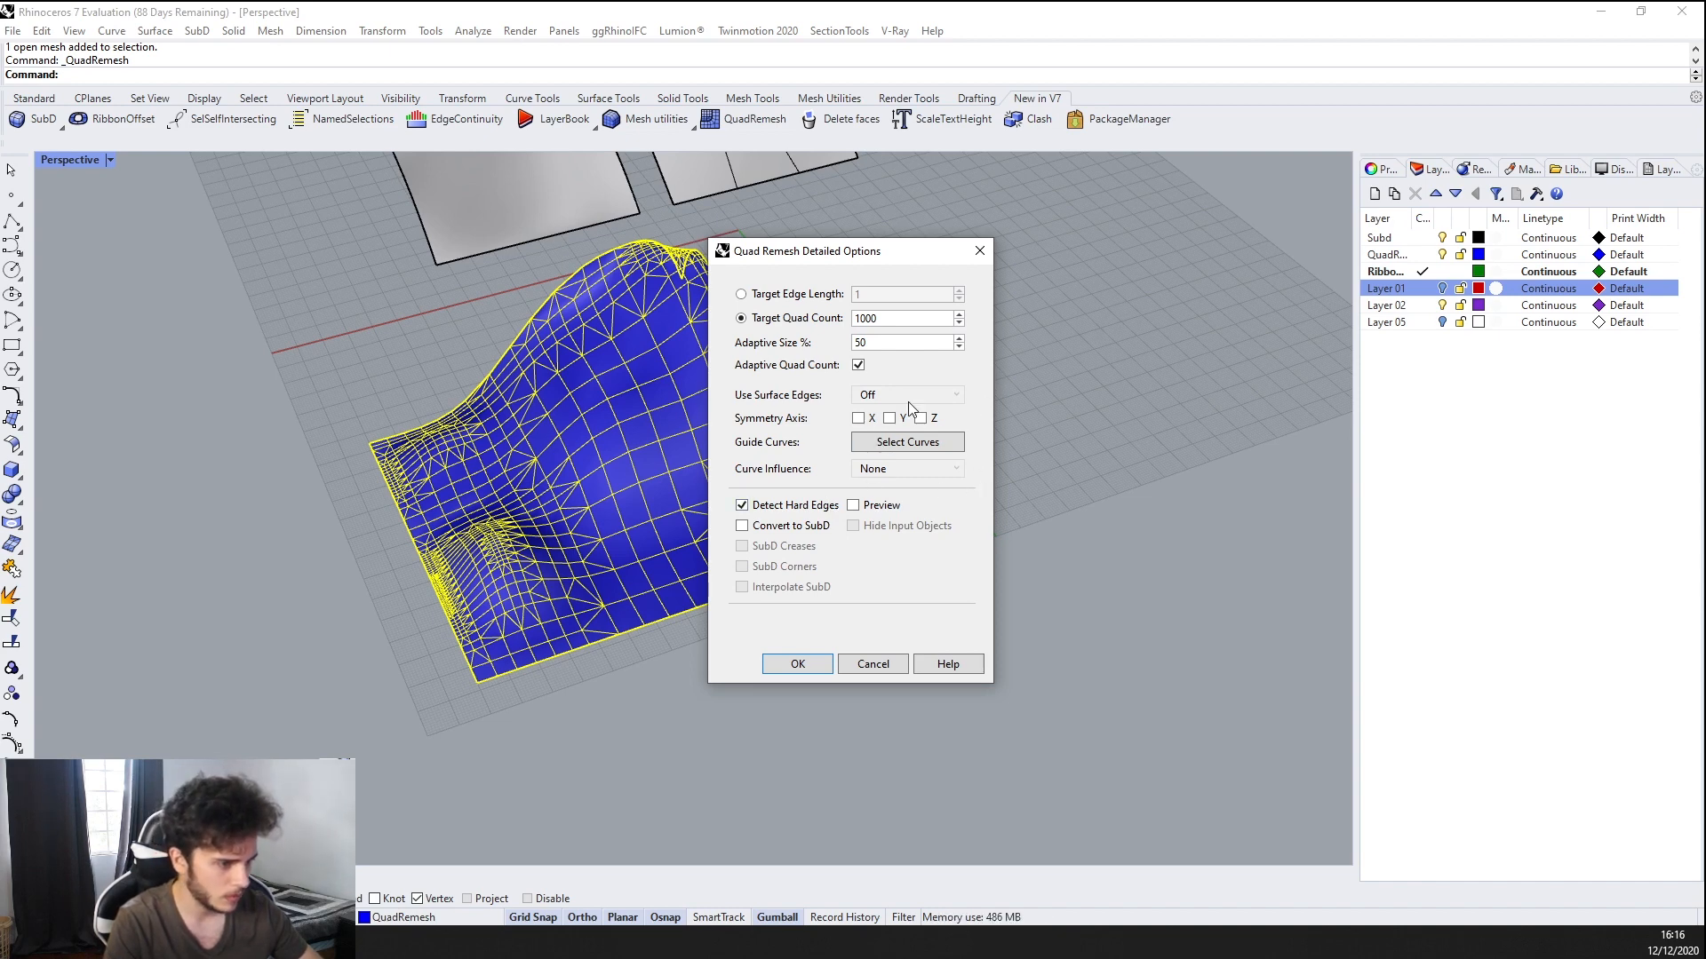
click(798, 666)
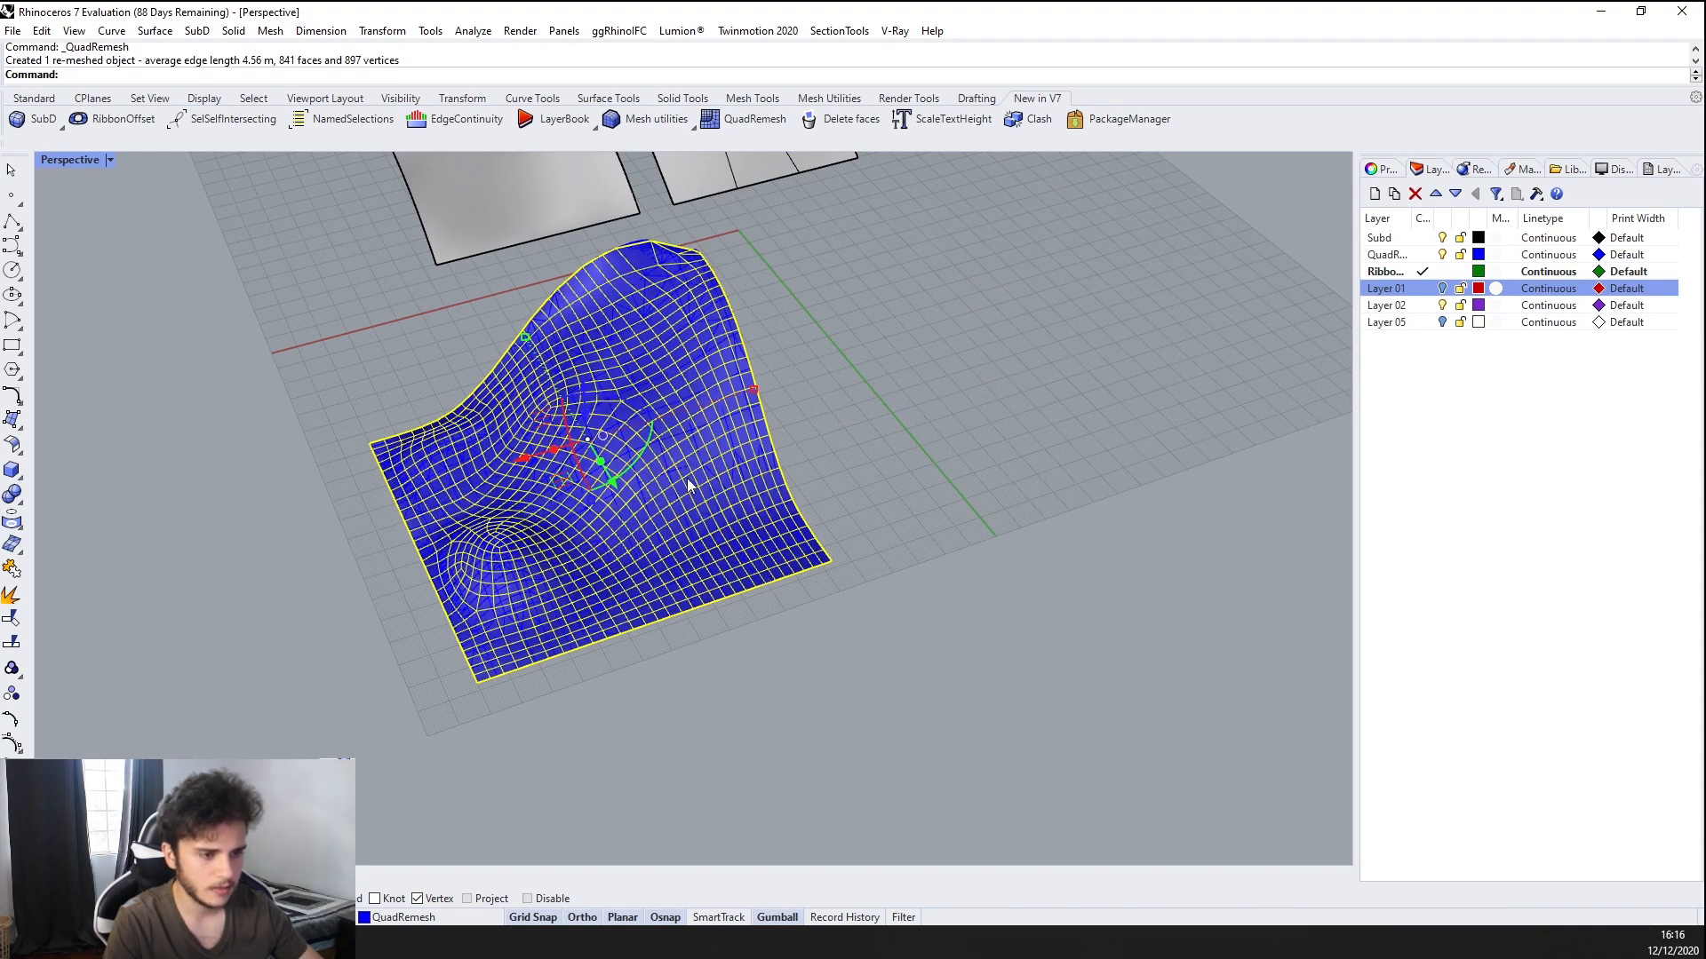
drag(540, 457, 924, 357)
click(1095, 553)
Compare the face layouts of the original and remeshed blue meshes from several sides
right_drag(1091, 551, 858, 504)
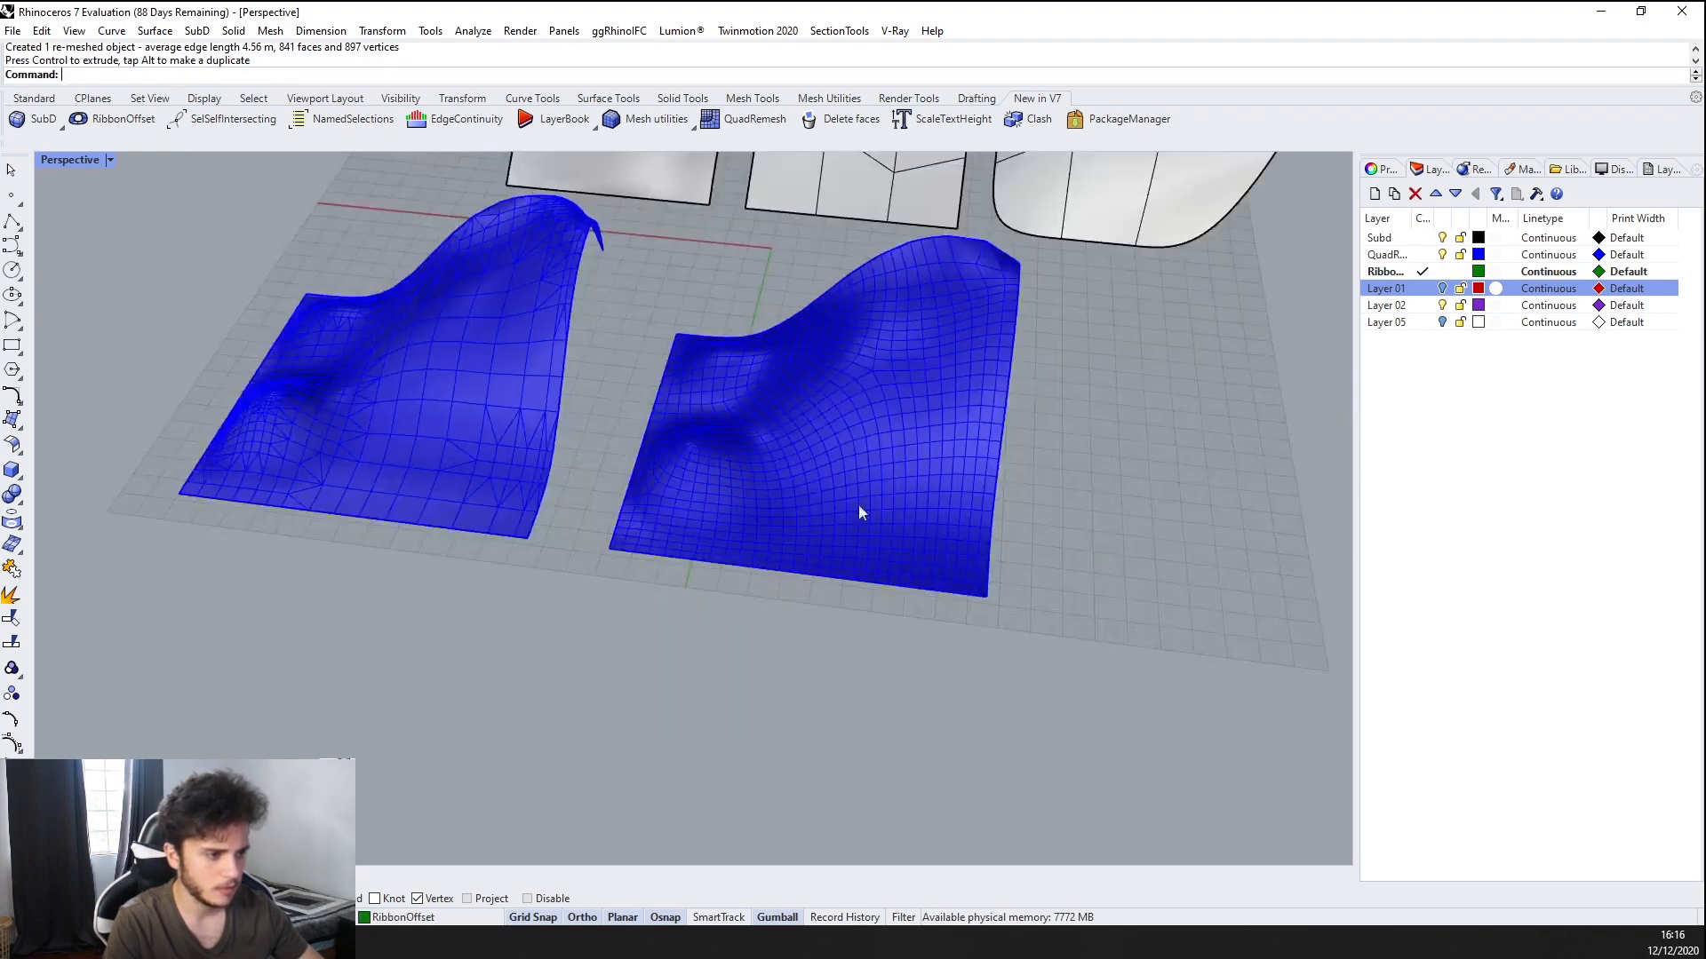
scroll(738, 427, up, 6)
scroll(883, 429, down, 6)
right_drag(799, 425, 853, 444)
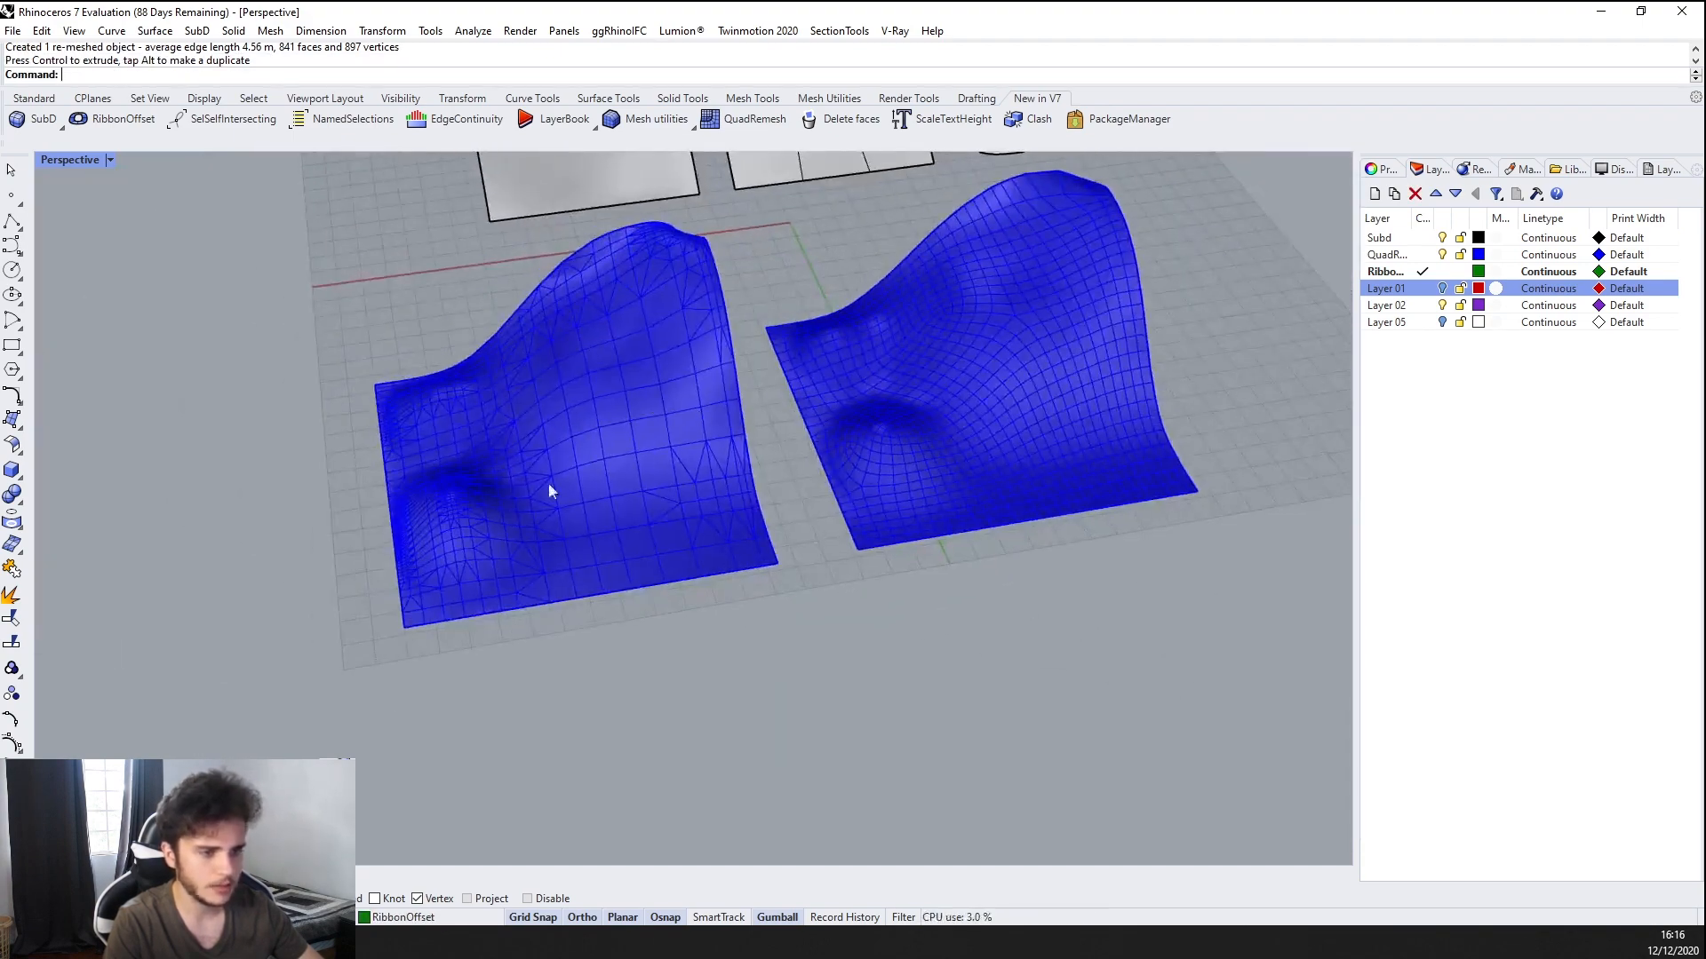
scroll(657, 471, up, 3)
scroll(619, 494, down, 4)
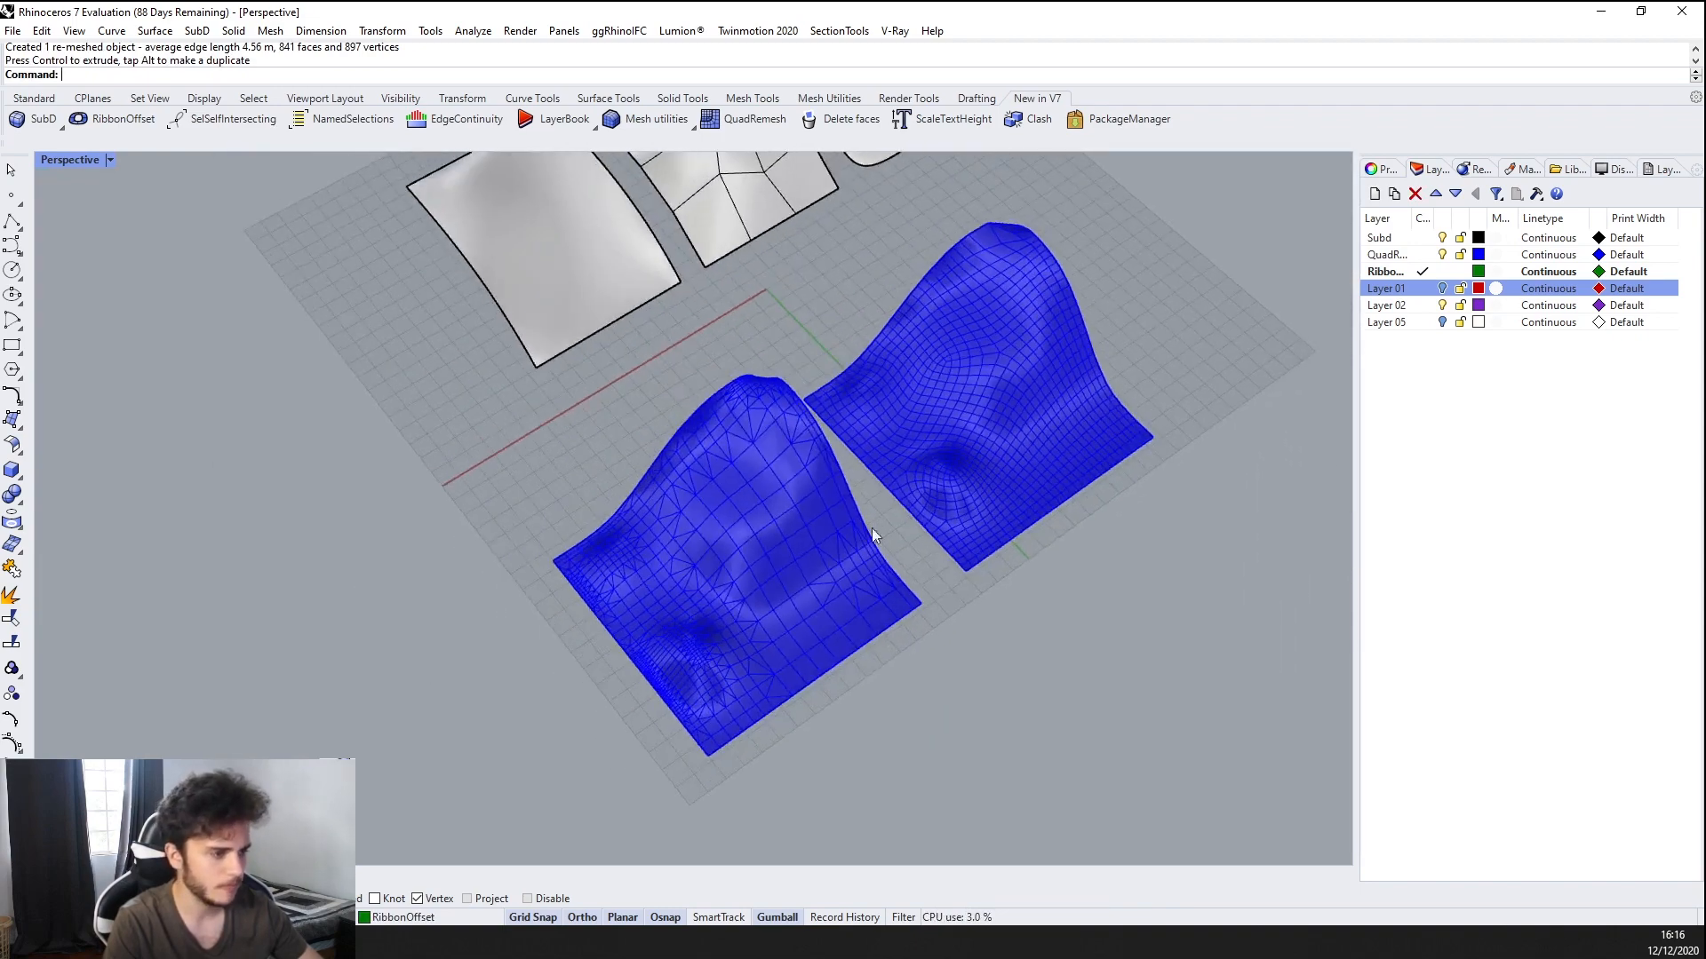
right_drag(871, 528, 972, 480)
right_drag(899, 418, 880, 441)
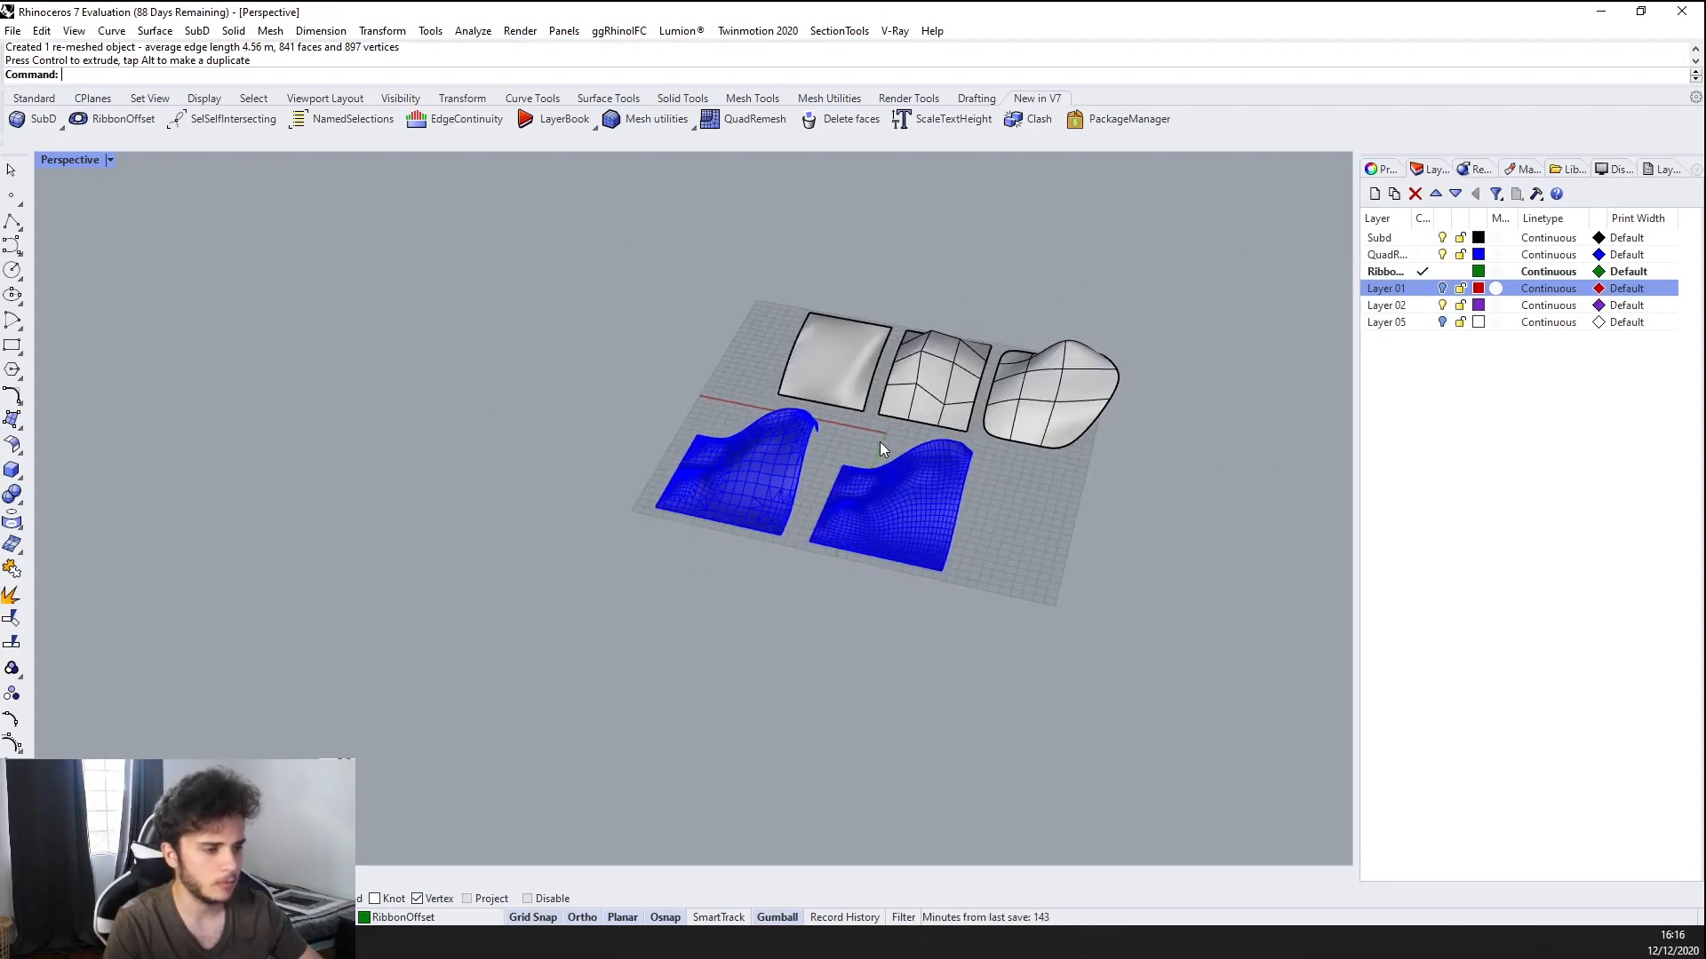
scroll(880, 441, up, 3)
Delete both the remeshed and the original blue meshes
click(862, 480)
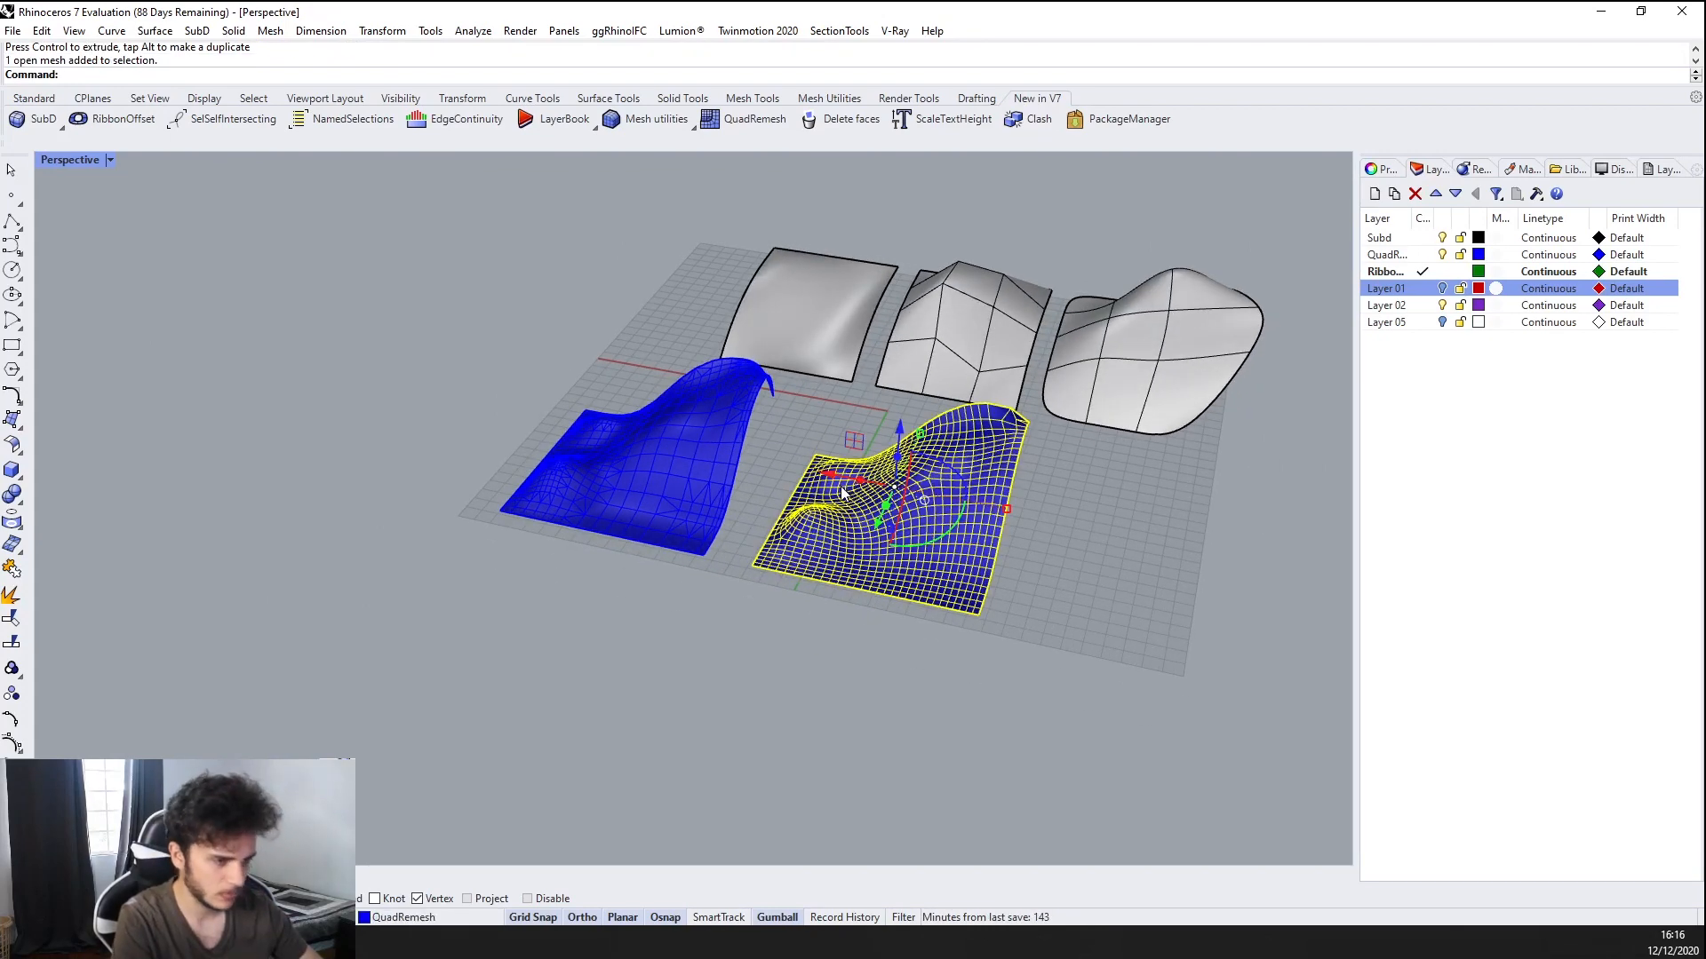
key(Delete)
click(647, 419)
key(Delete)
right_drag(647, 419, 720, 522)
scroll(745, 529, down, 3)
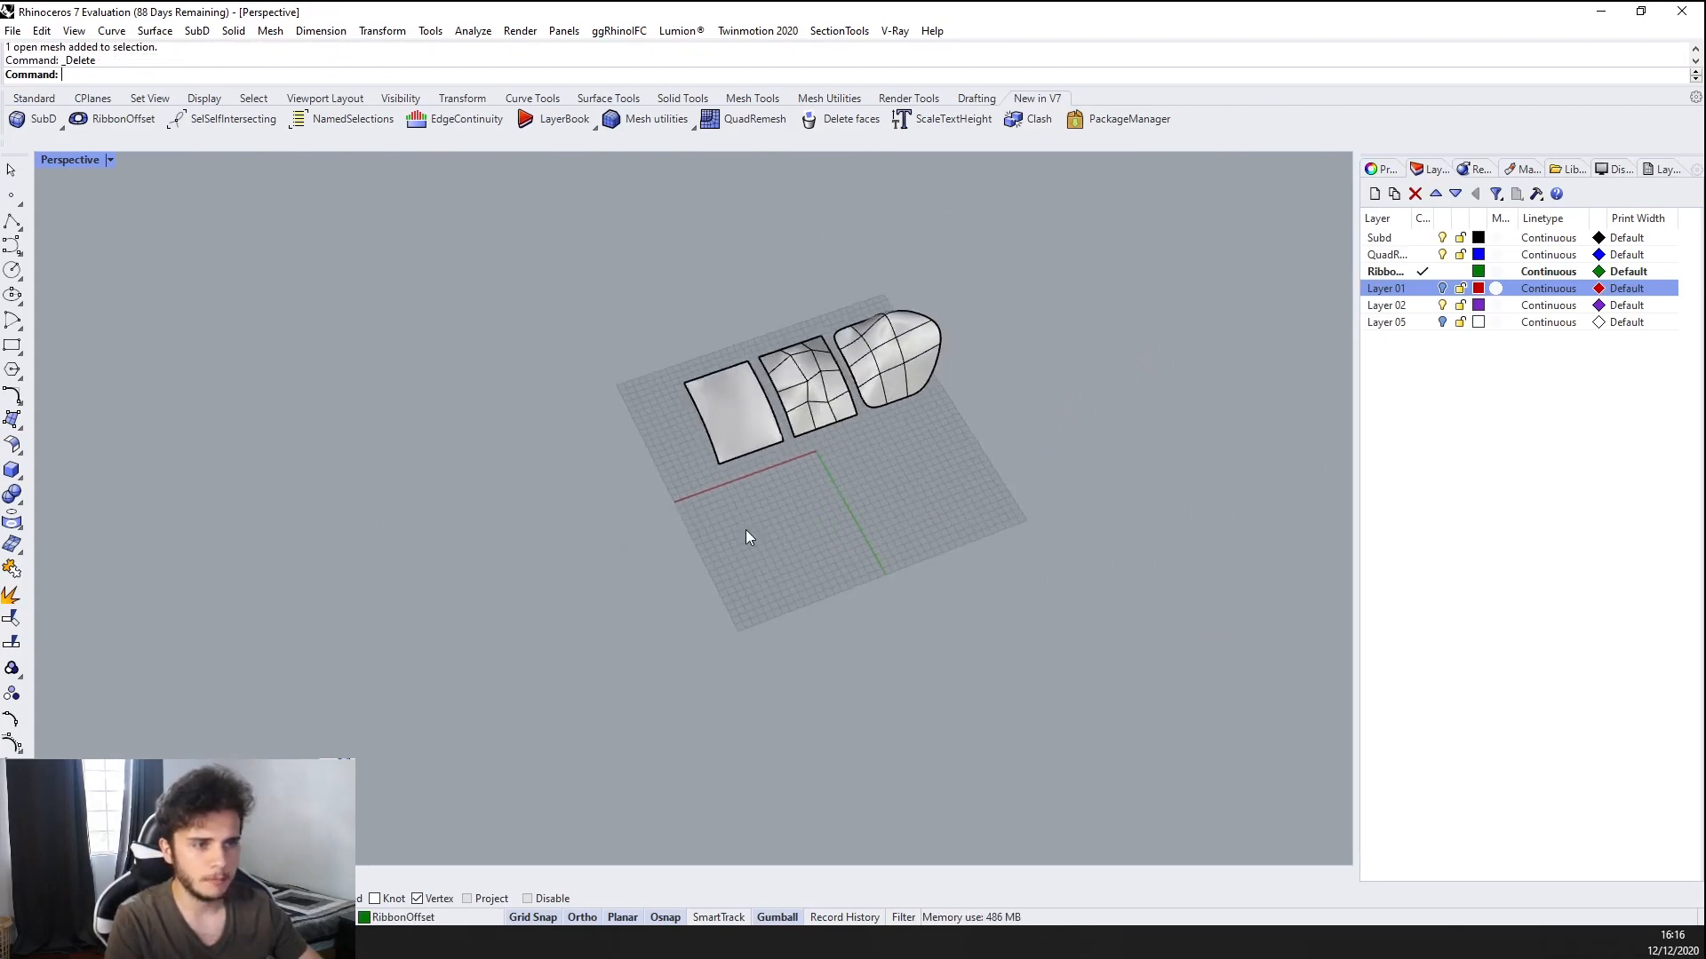
scroll(744, 529, up, 4)
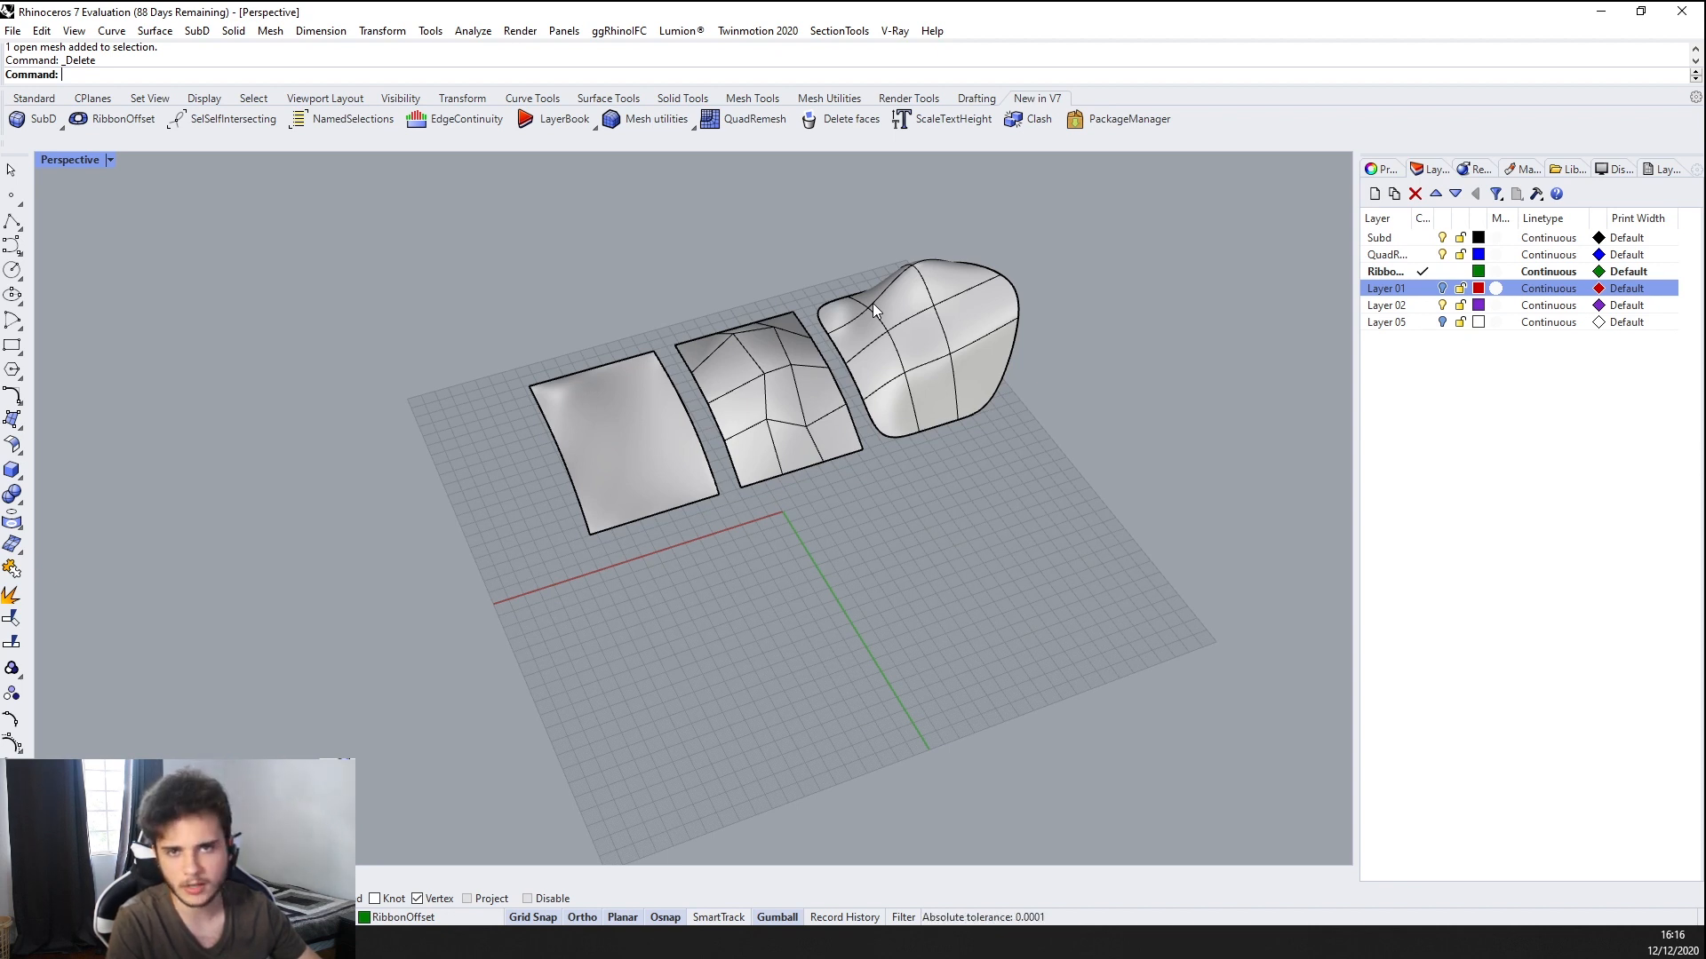
Open the Package Manager and browse its online packages, viewing the details of metahopper
click(1132, 121)
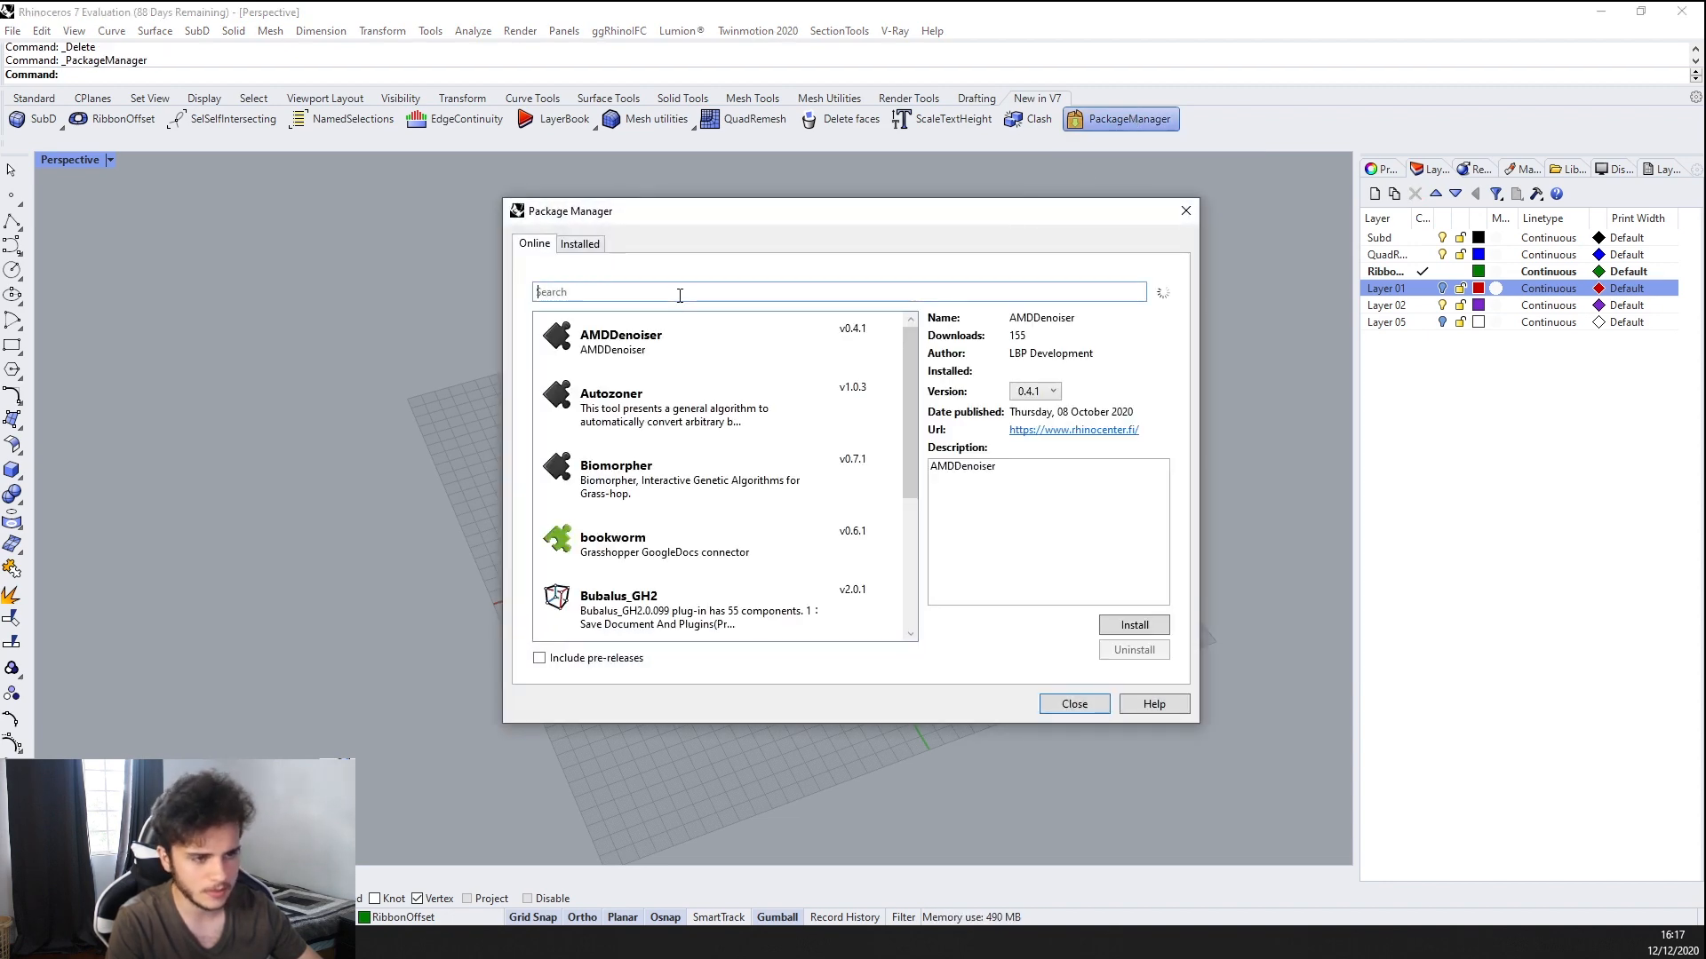
scroll(710, 373, down, 2)
scroll(734, 416, up, 2)
scroll(739, 422, down, 2)
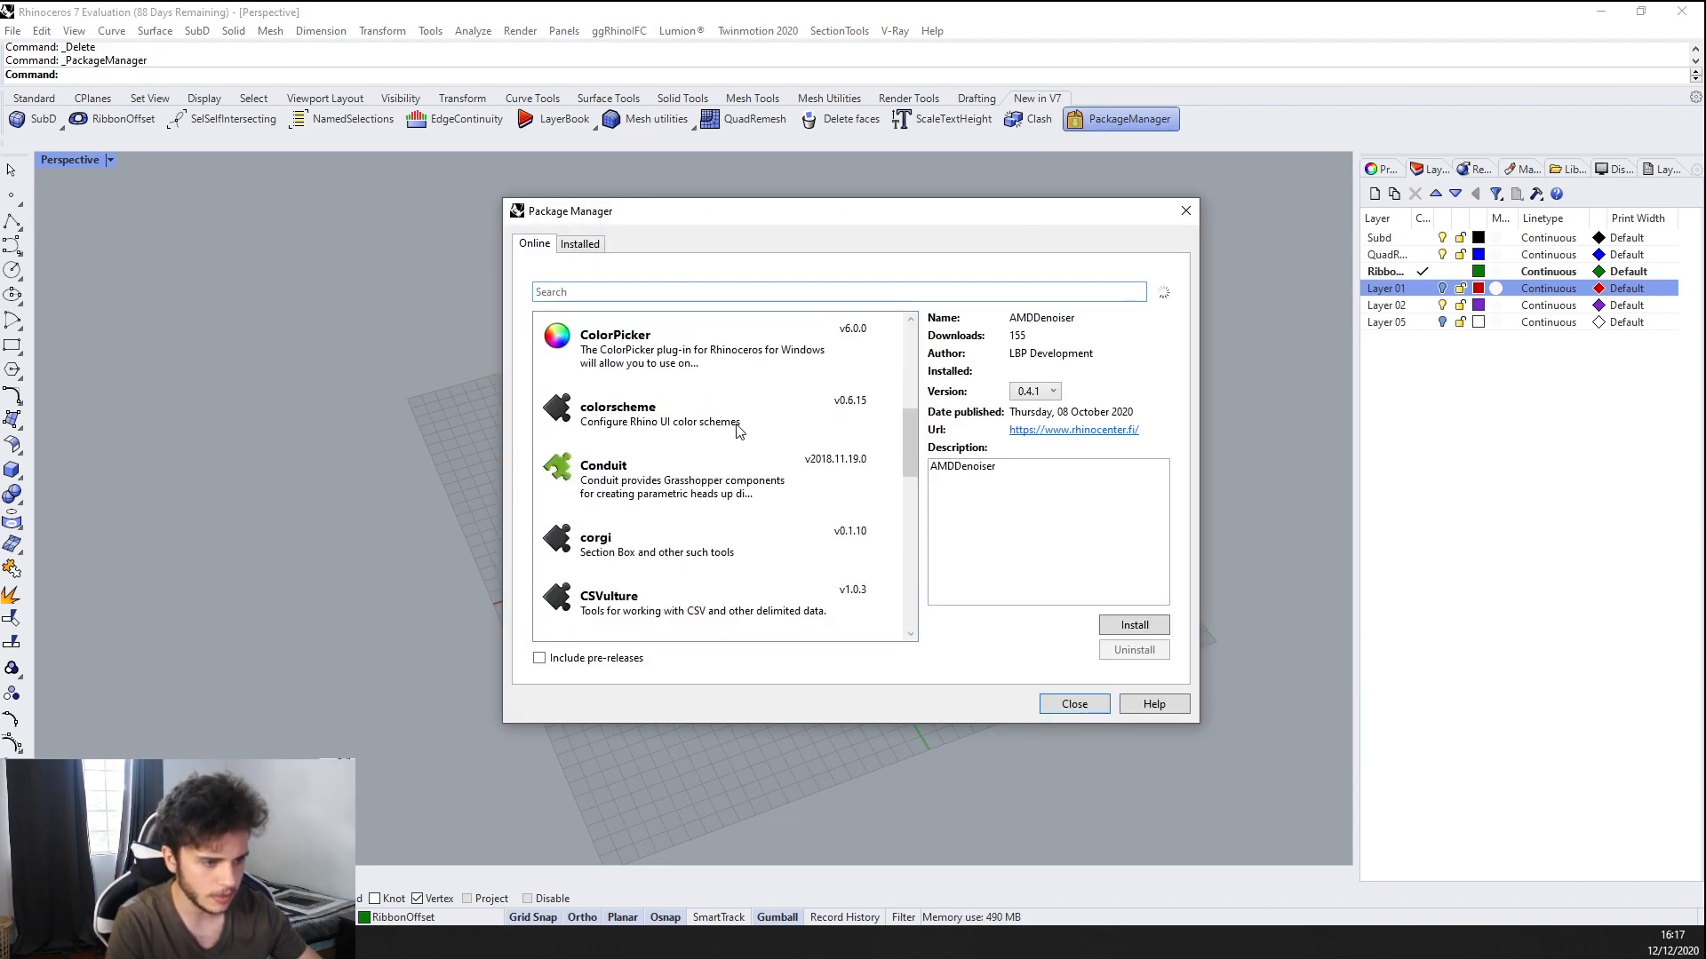
scroll(719, 416, up, 2)
scroll(711, 405, down, 10)
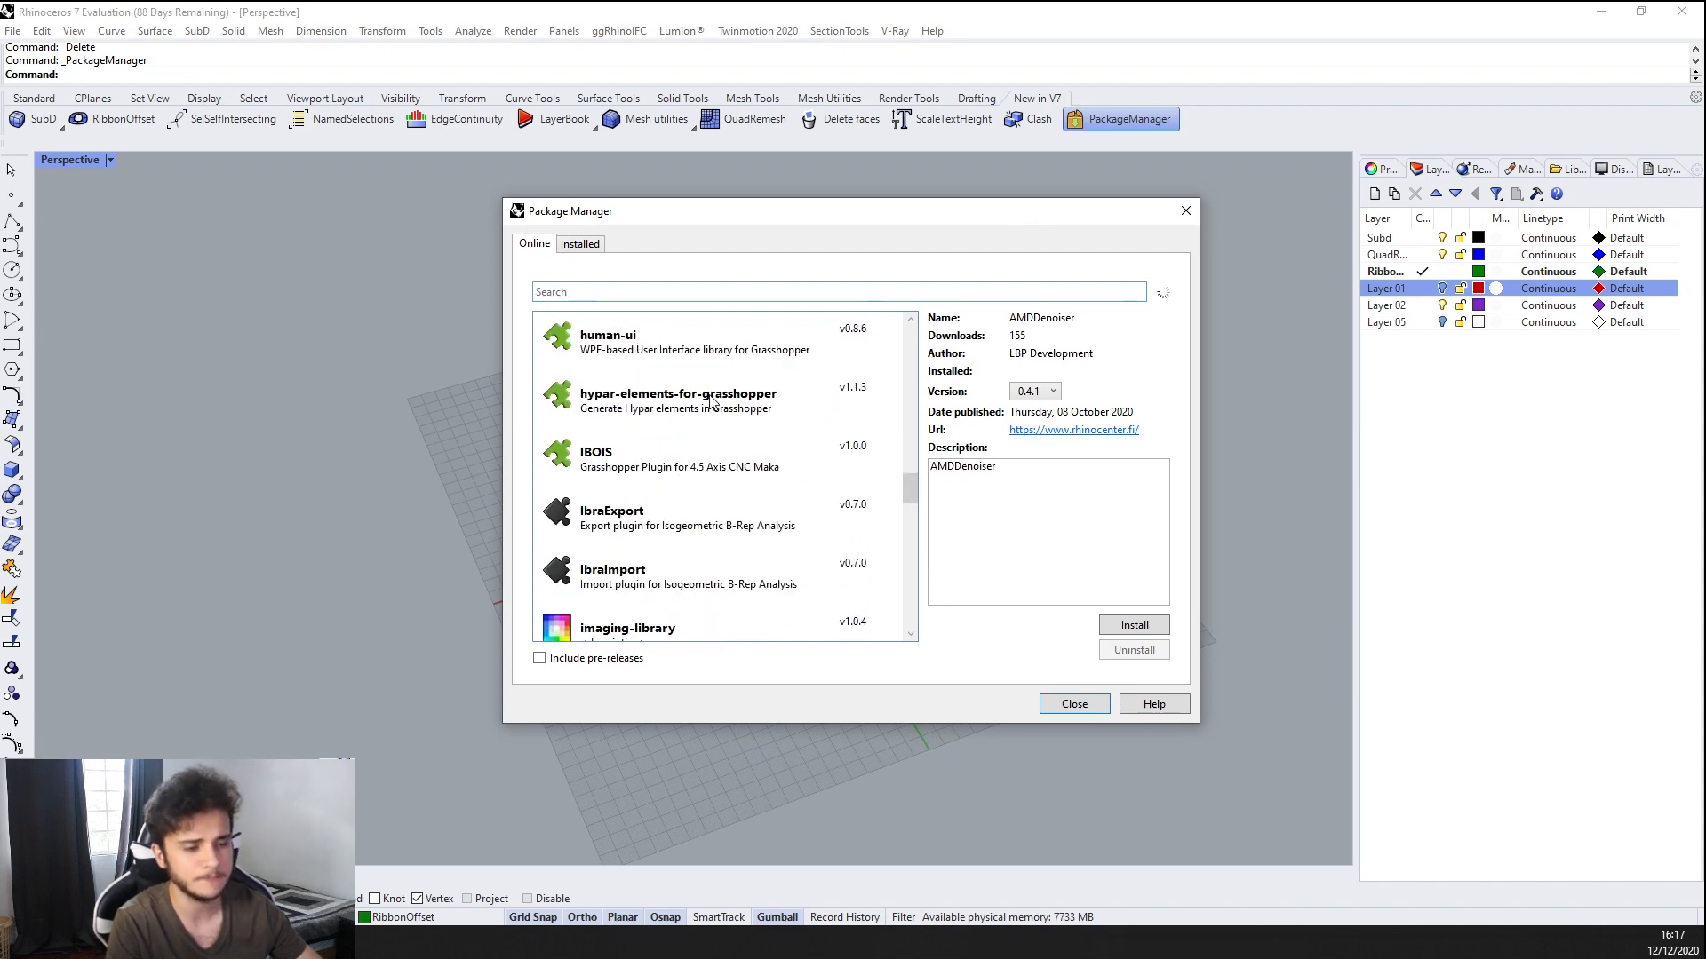
scroll(711, 402, down, 12)
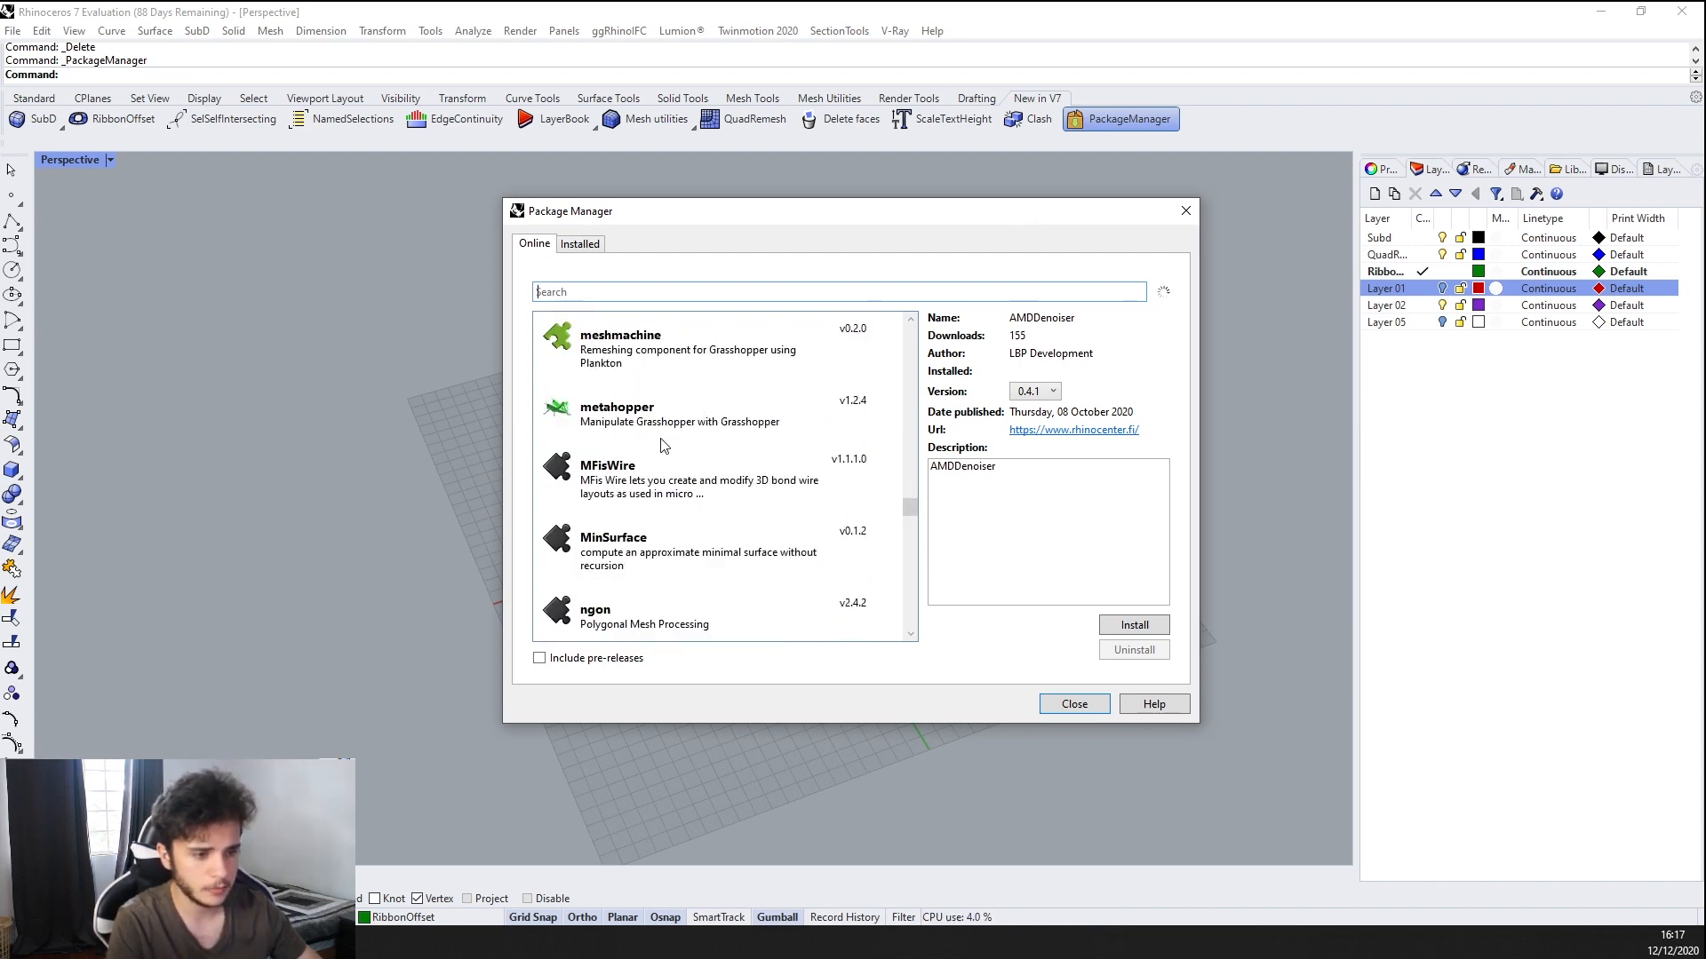
click(648, 419)
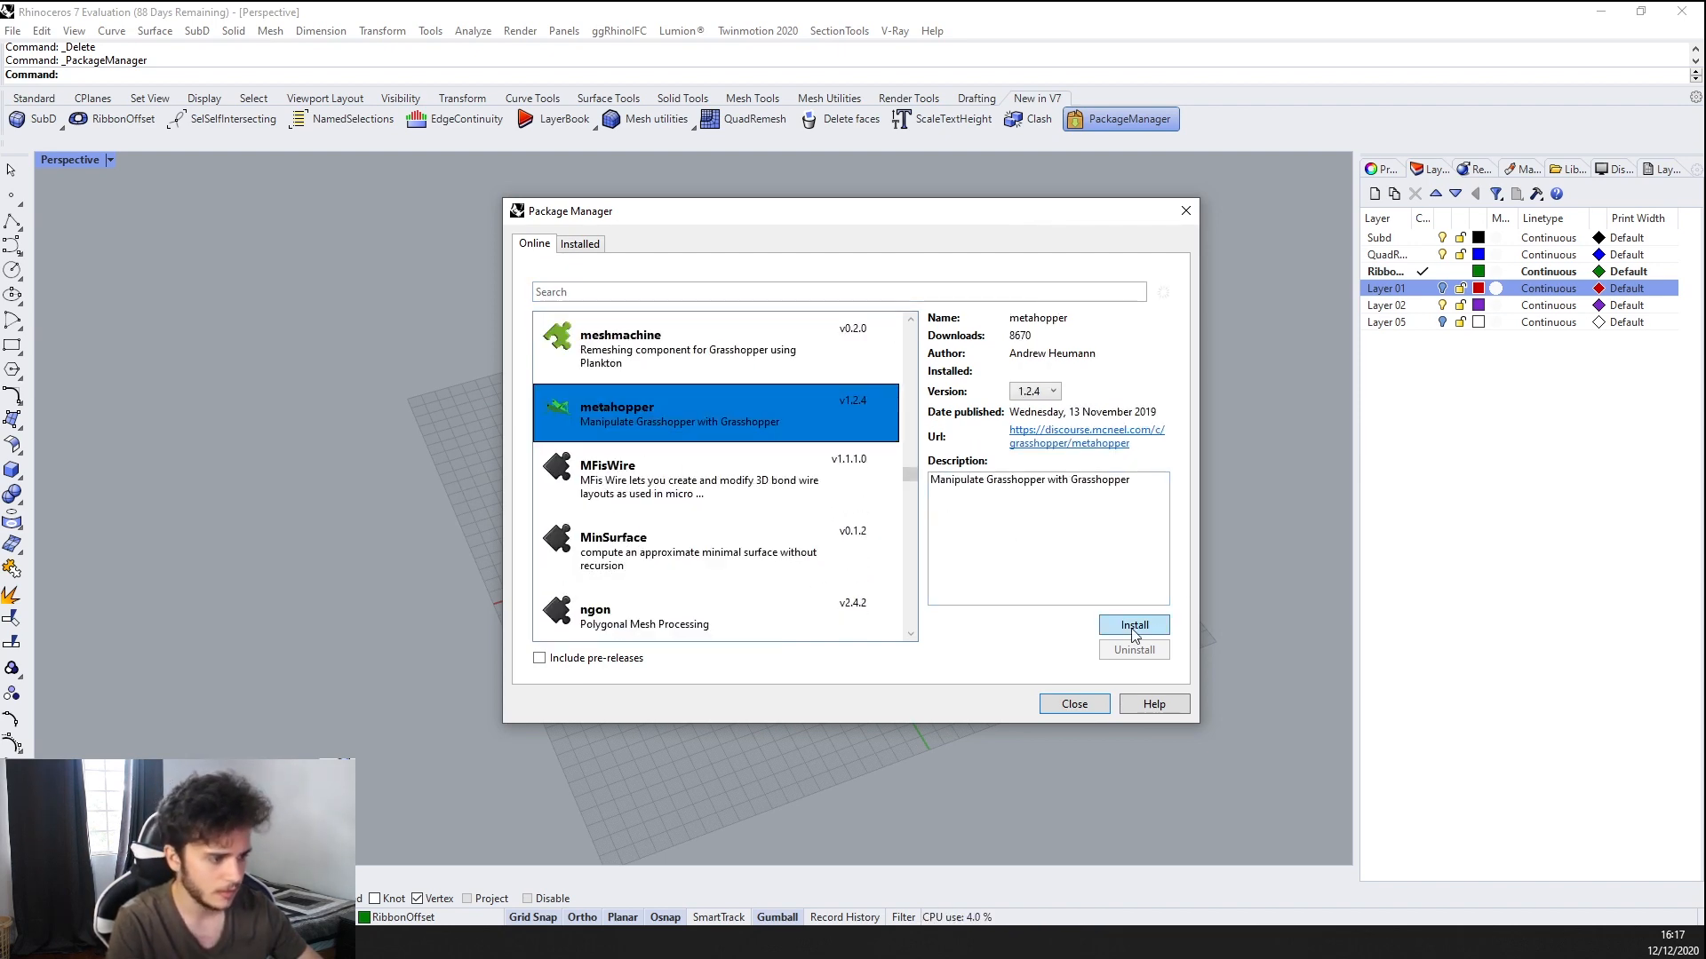
scroll(734, 498, down, 15)
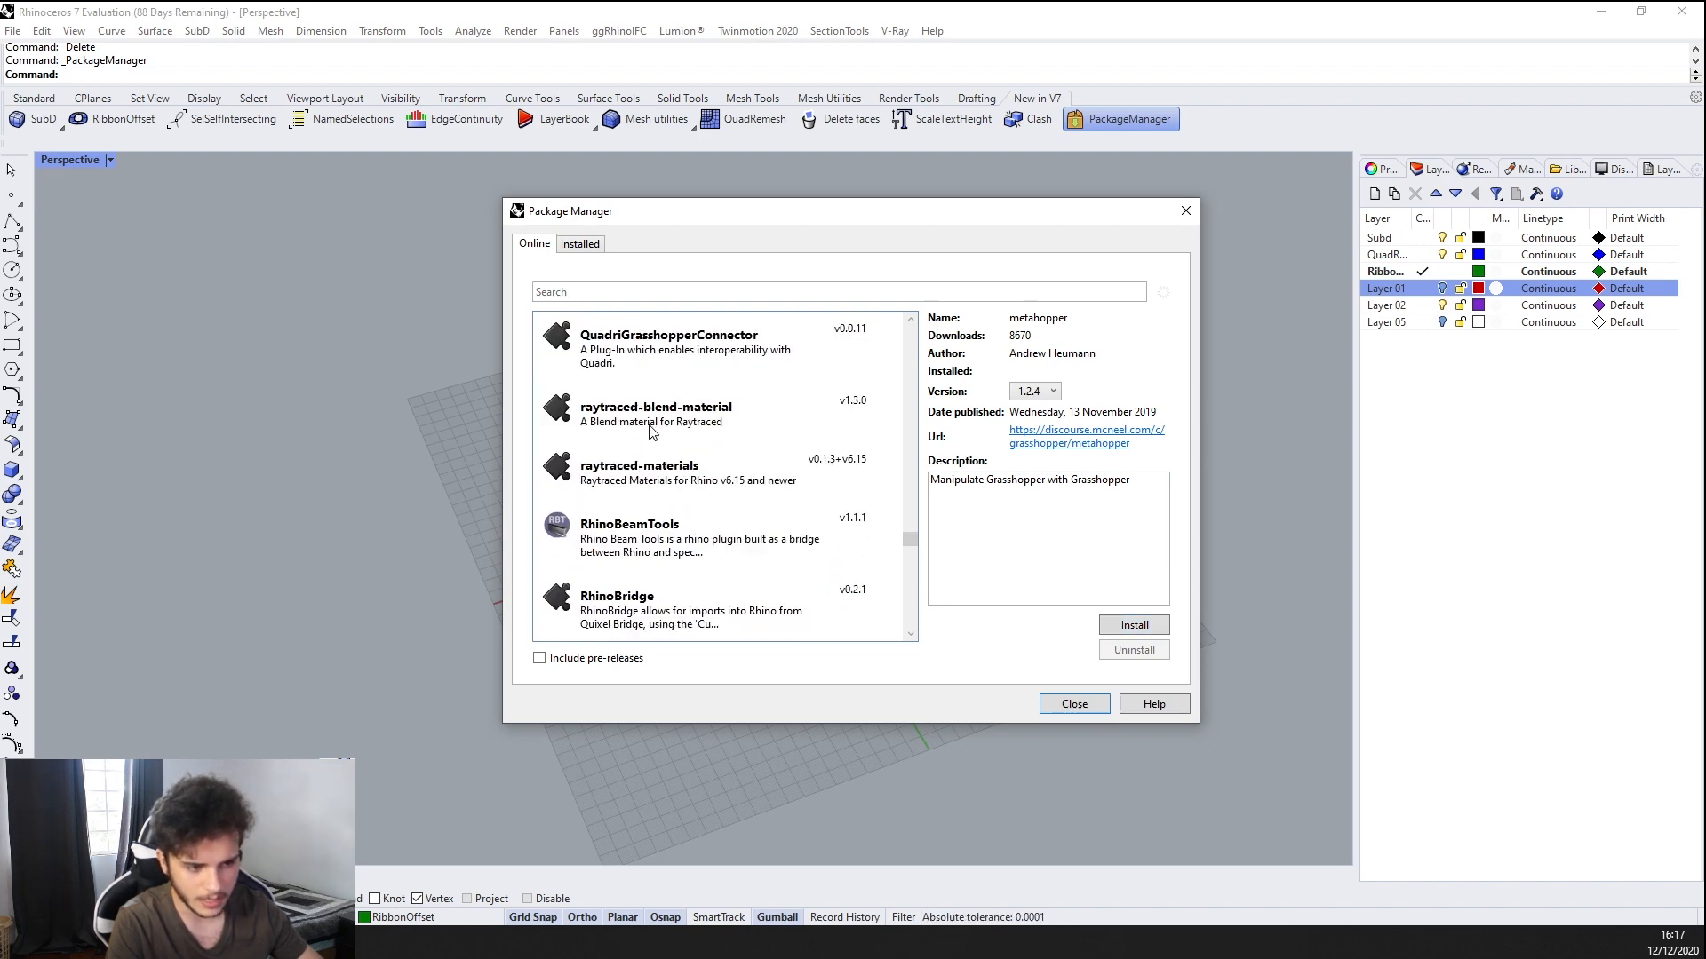
scroll(742, 500, up, 20)
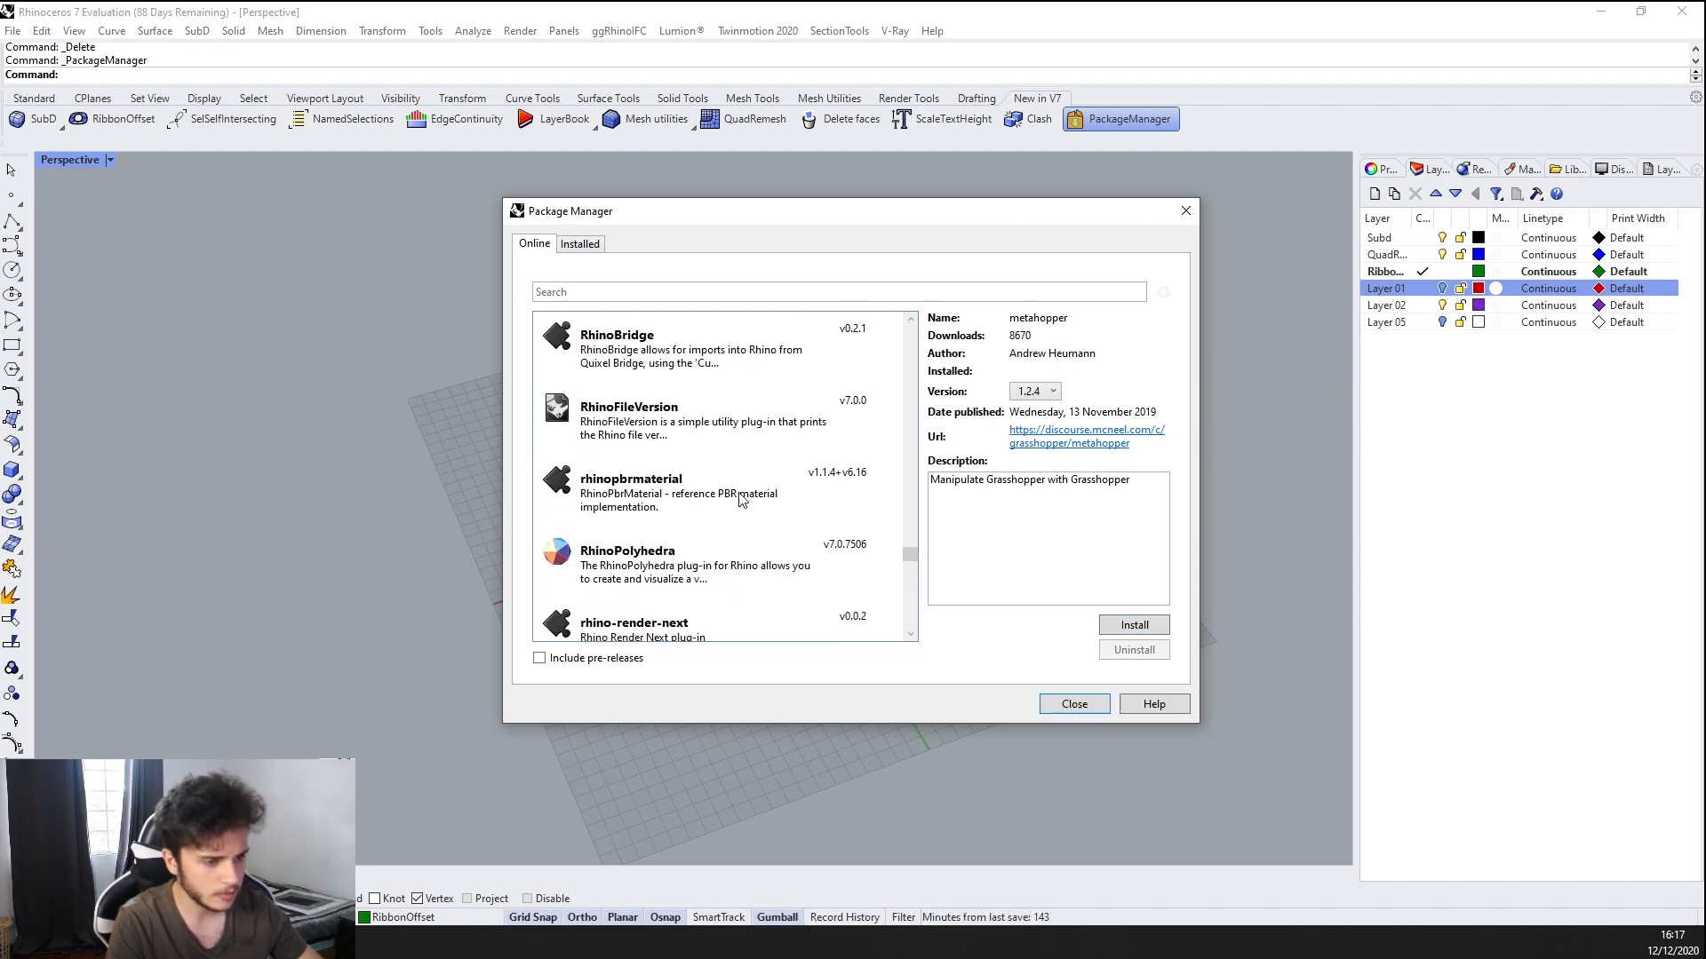
scroll(682, 406, up, 15)
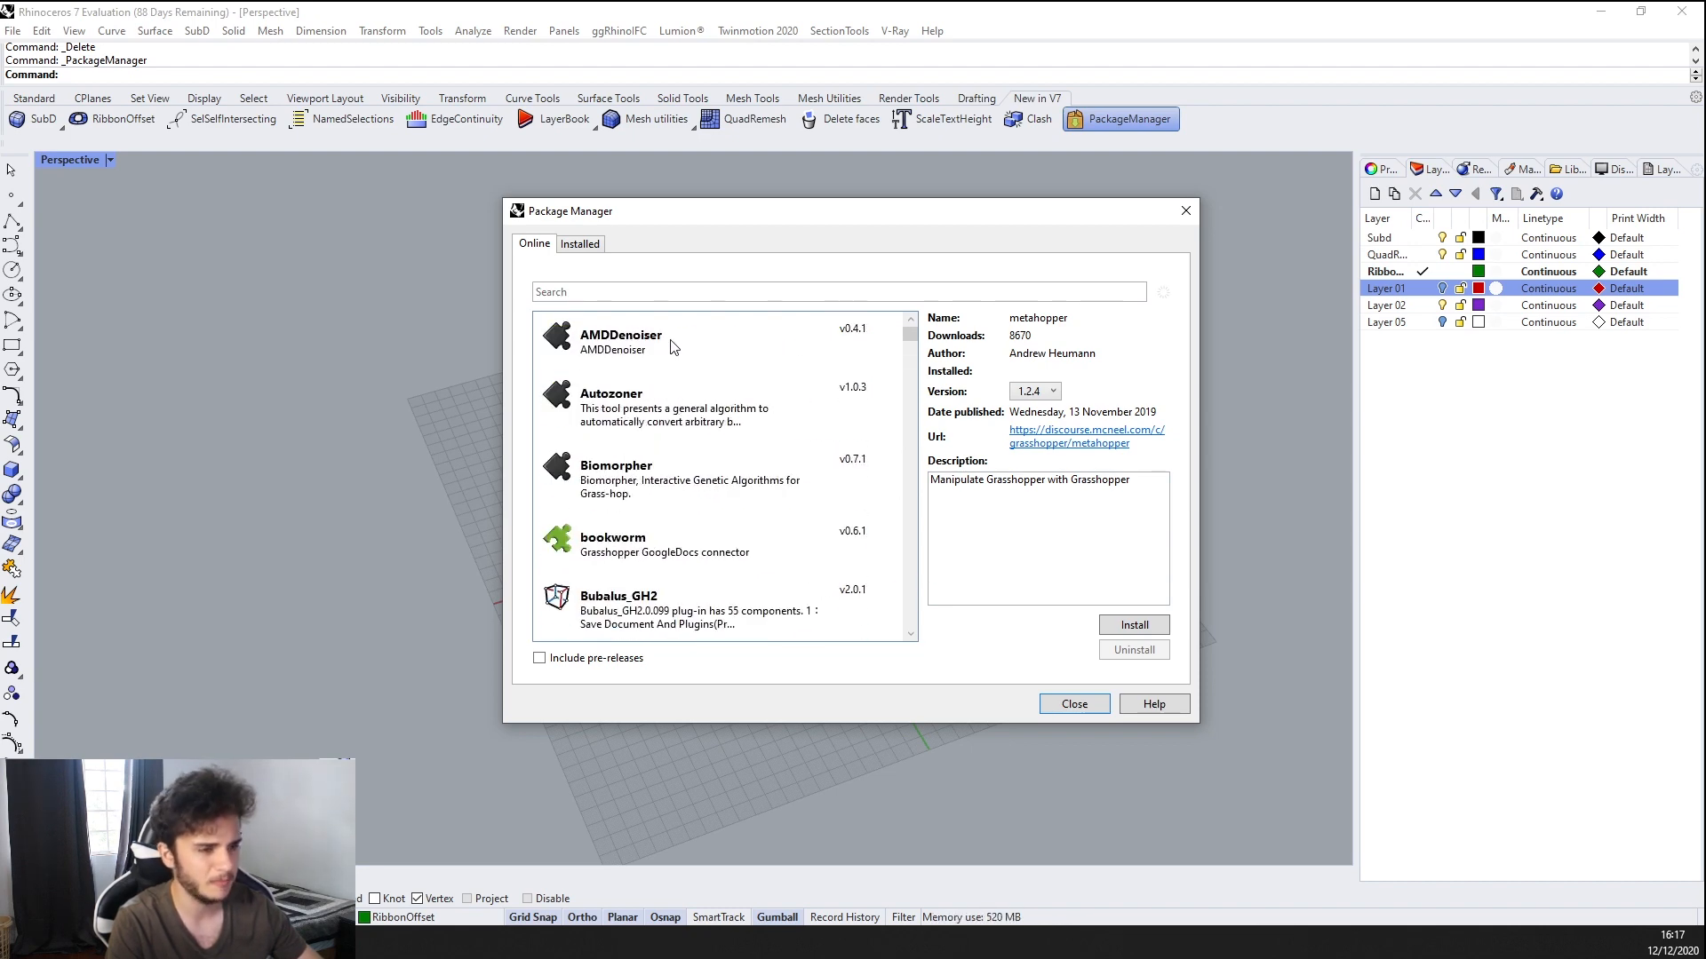
Check the installed packages in the Package Manager, return to the online packages and close it
click(563, 251)
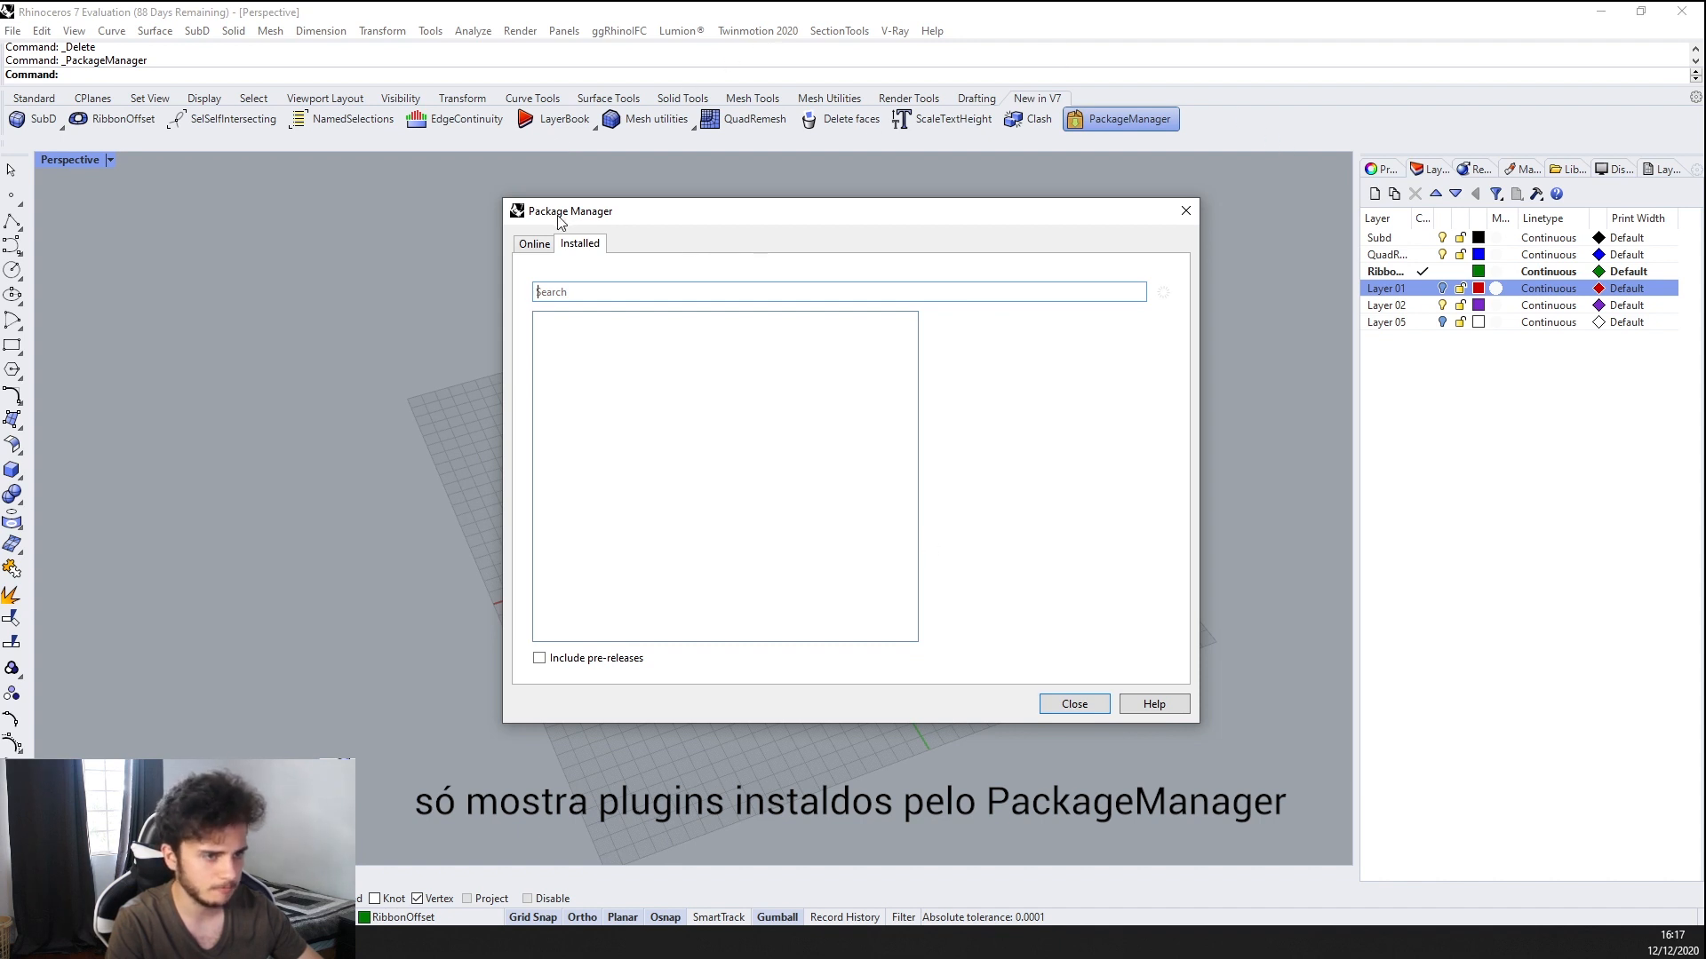
click(524, 243)
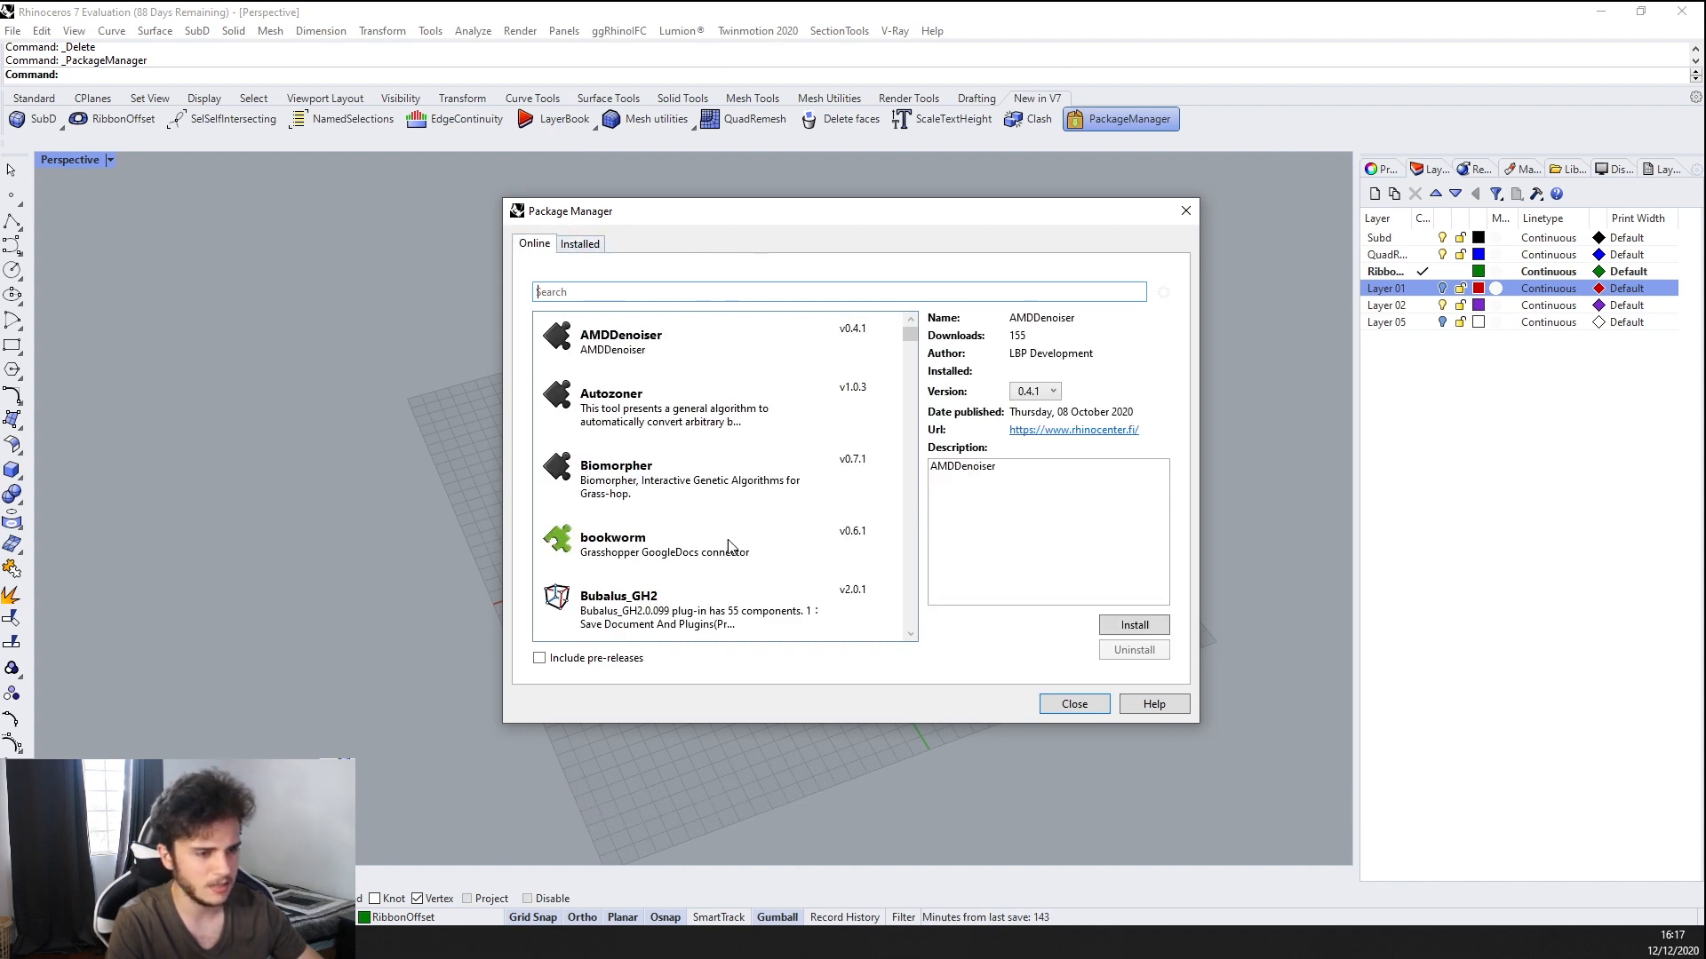
click(1185, 212)
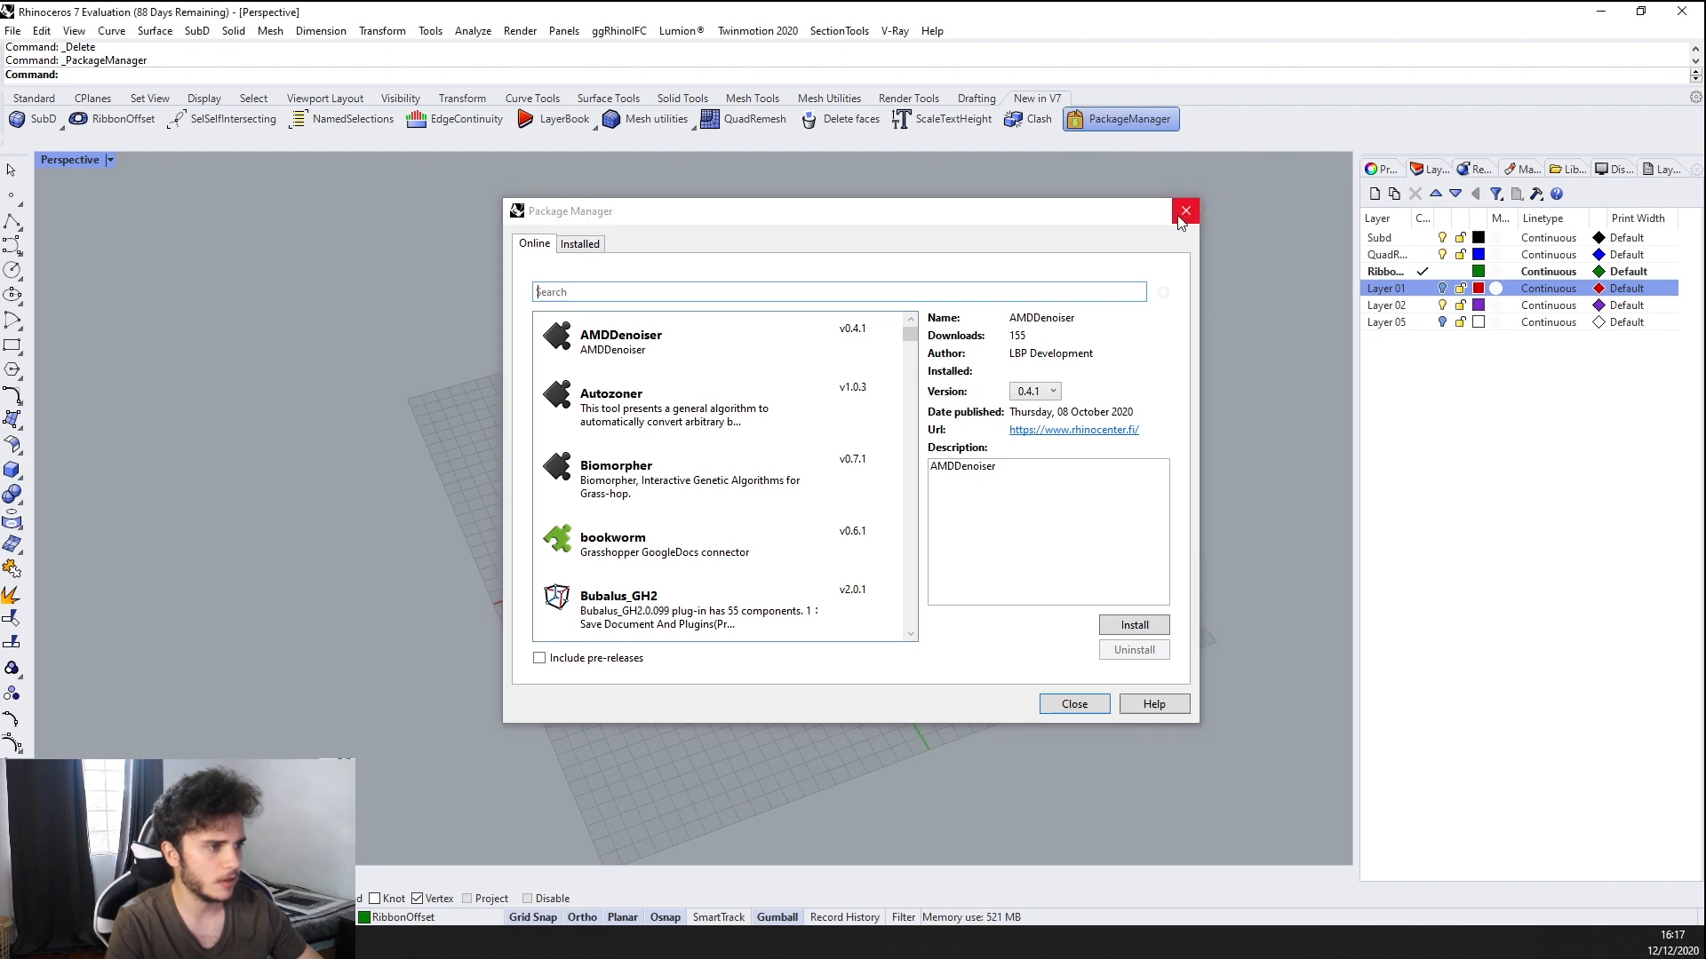
scroll(762, 373, down, 4)
right_drag(763, 373, 905, 286)
scroll(908, 288, up, 6)
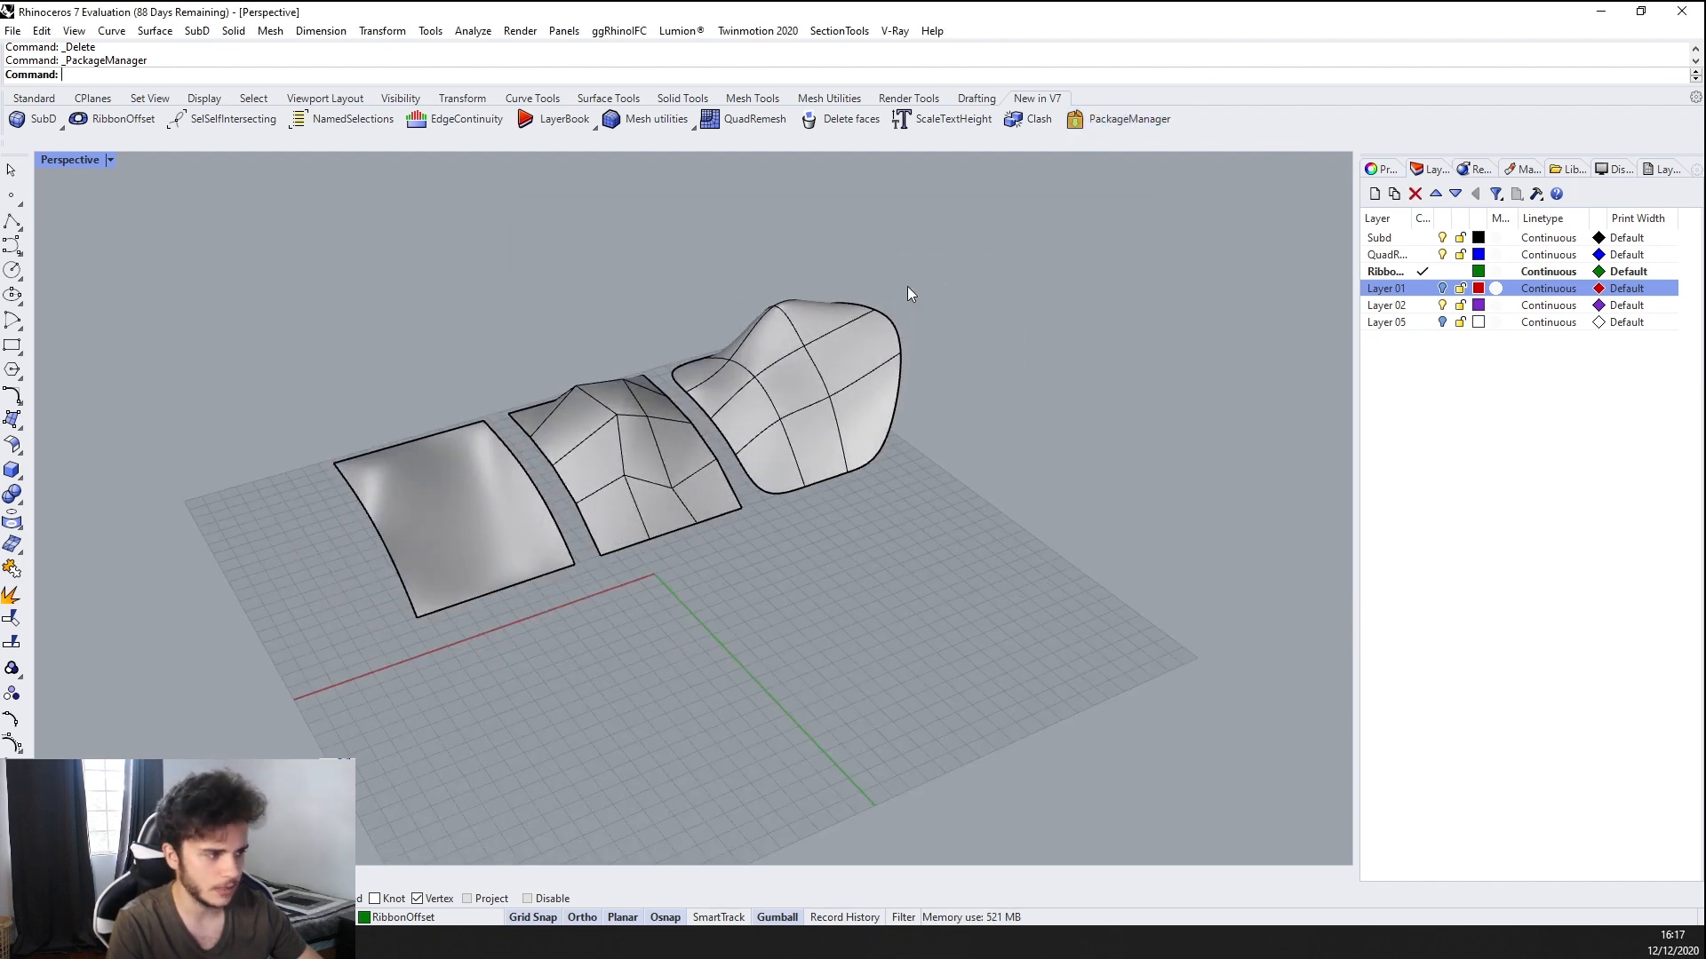
scroll(798, 375, down, 3)
right_drag(798, 375, 771, 285)
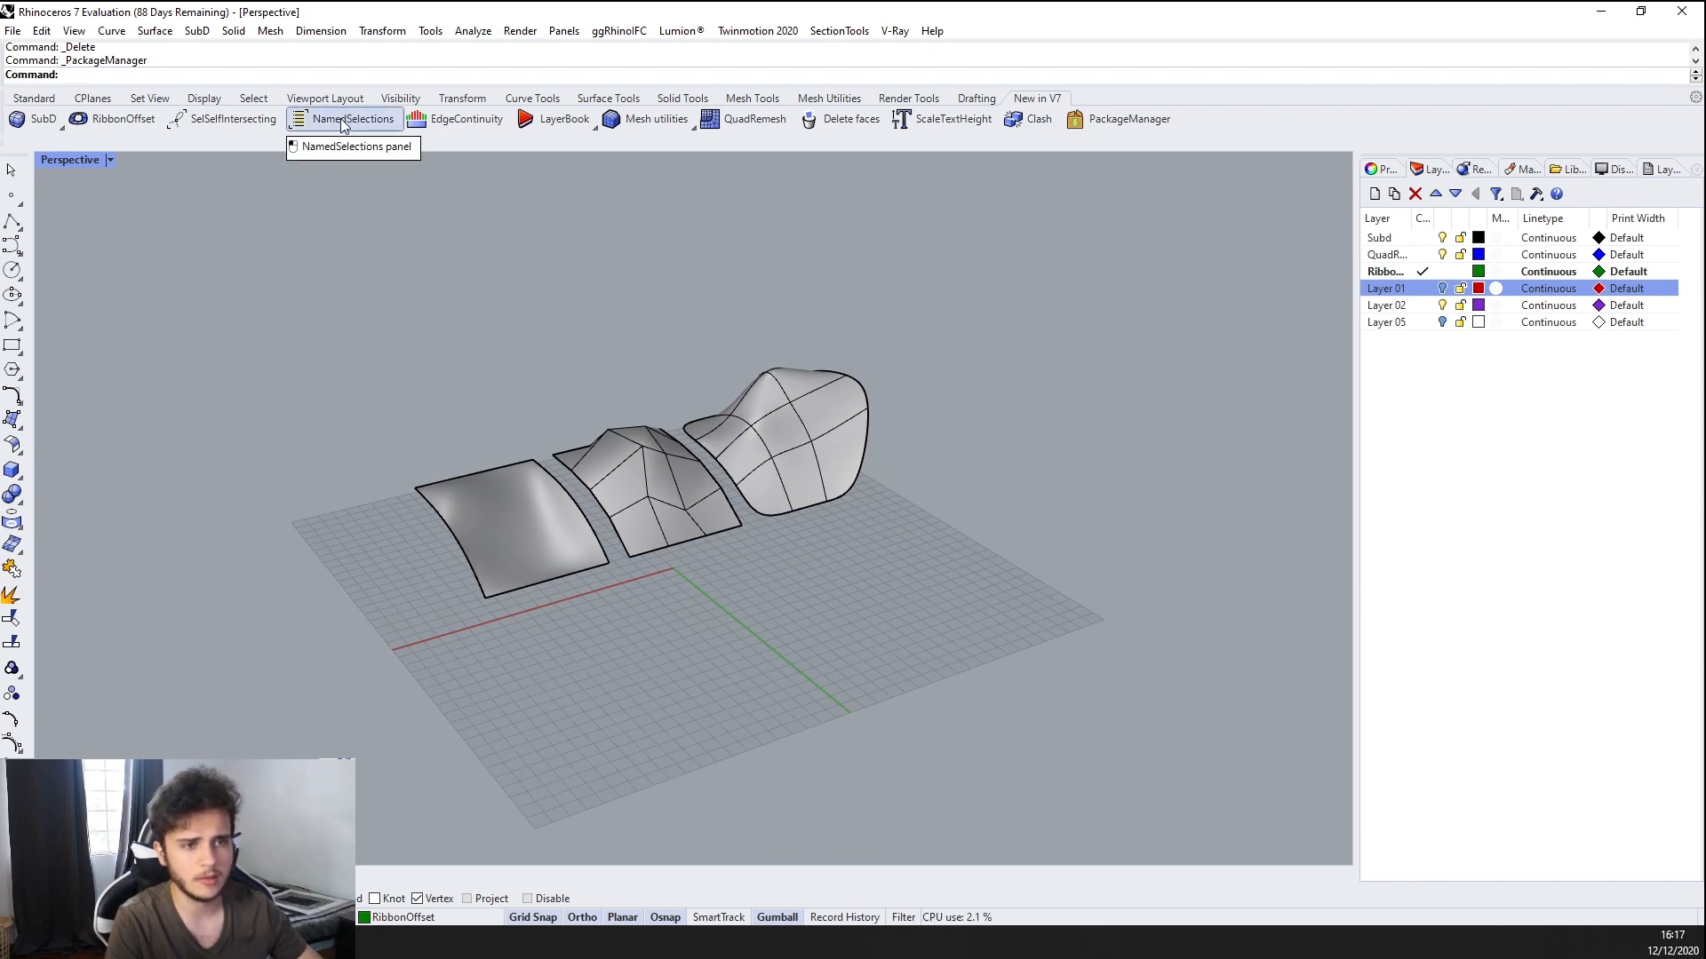
right_drag(662, 331, 810, 378)
scroll(744, 389, down, 5)
scroll(752, 392, up, 4)
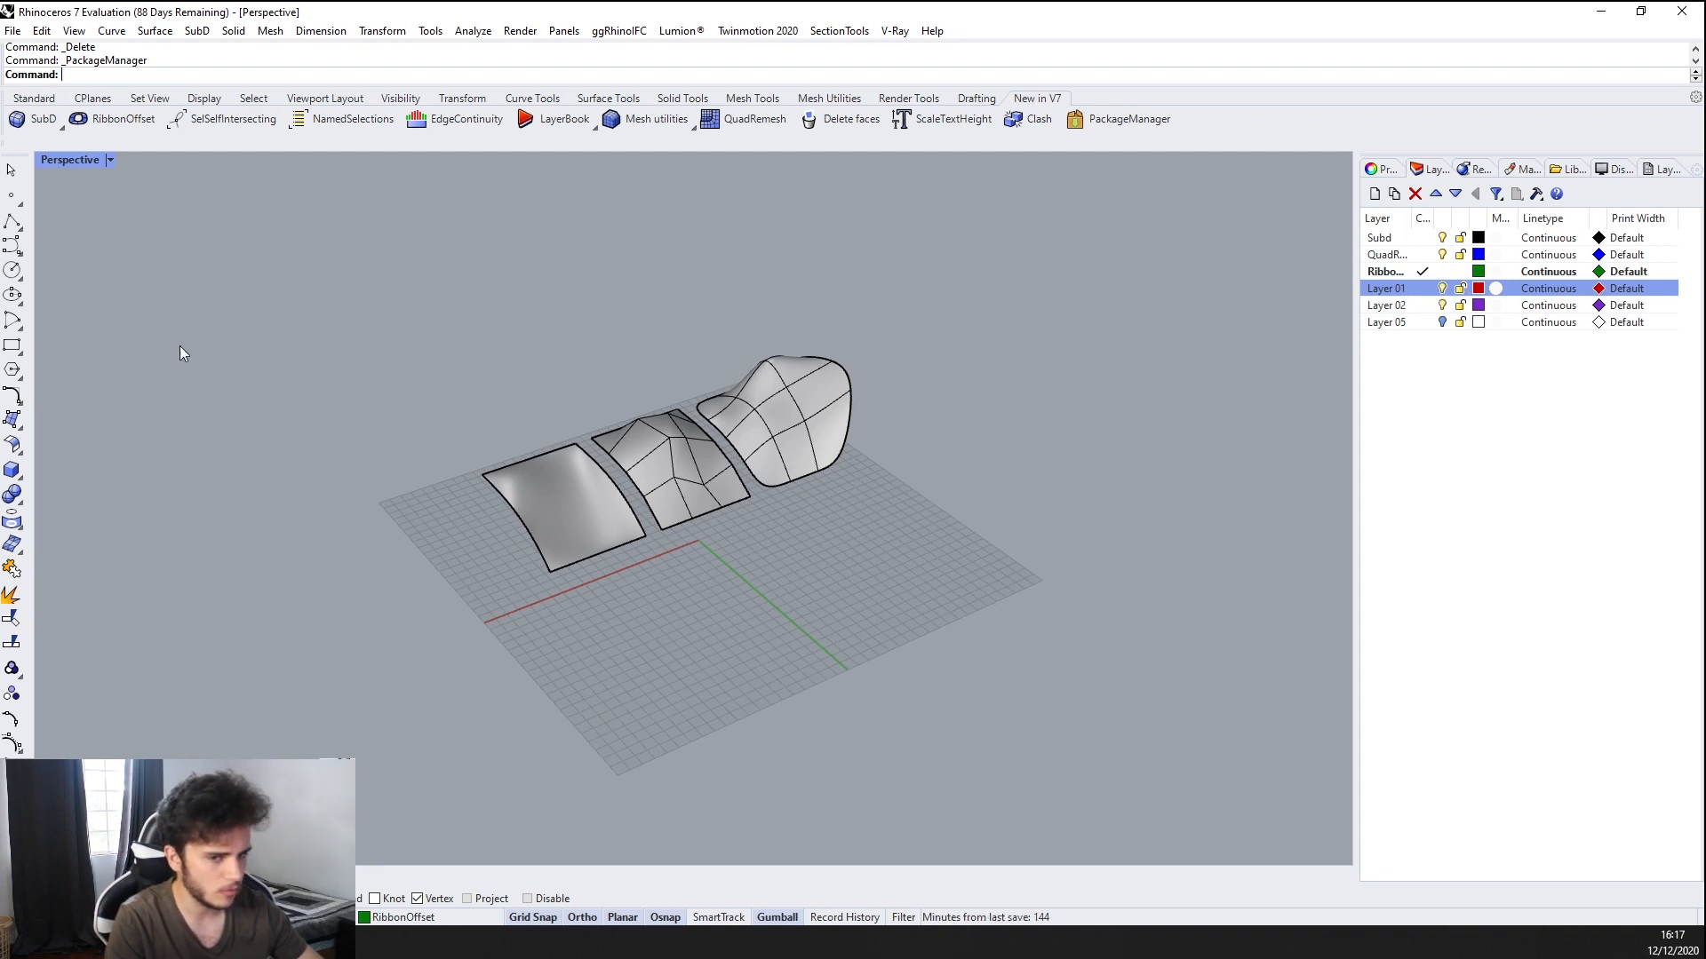
Draw a large box on the ground grid in front of the plain surface and the faceted mesh
click(11, 470)
click(585, 558)
click(800, 662)
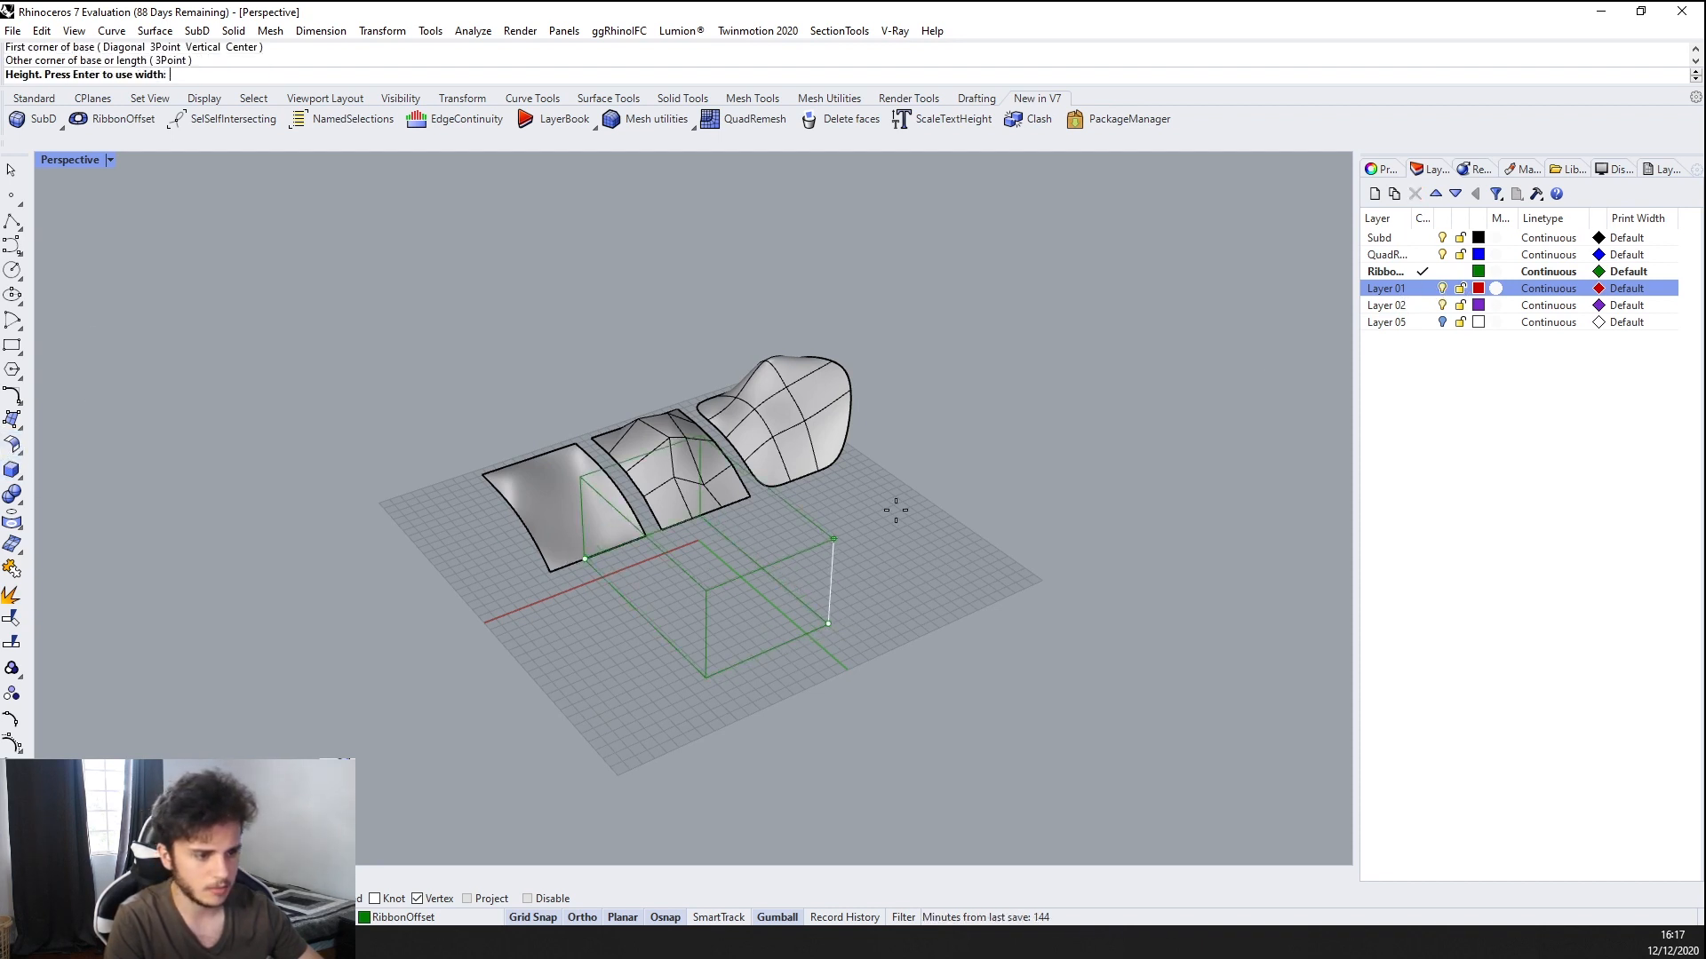
click(937, 499)
right_drag(856, 487, 851, 498)
Draw a thin upright box like a slab along the outer side of the rounded SubD
right_click(852, 500)
click(901, 518)
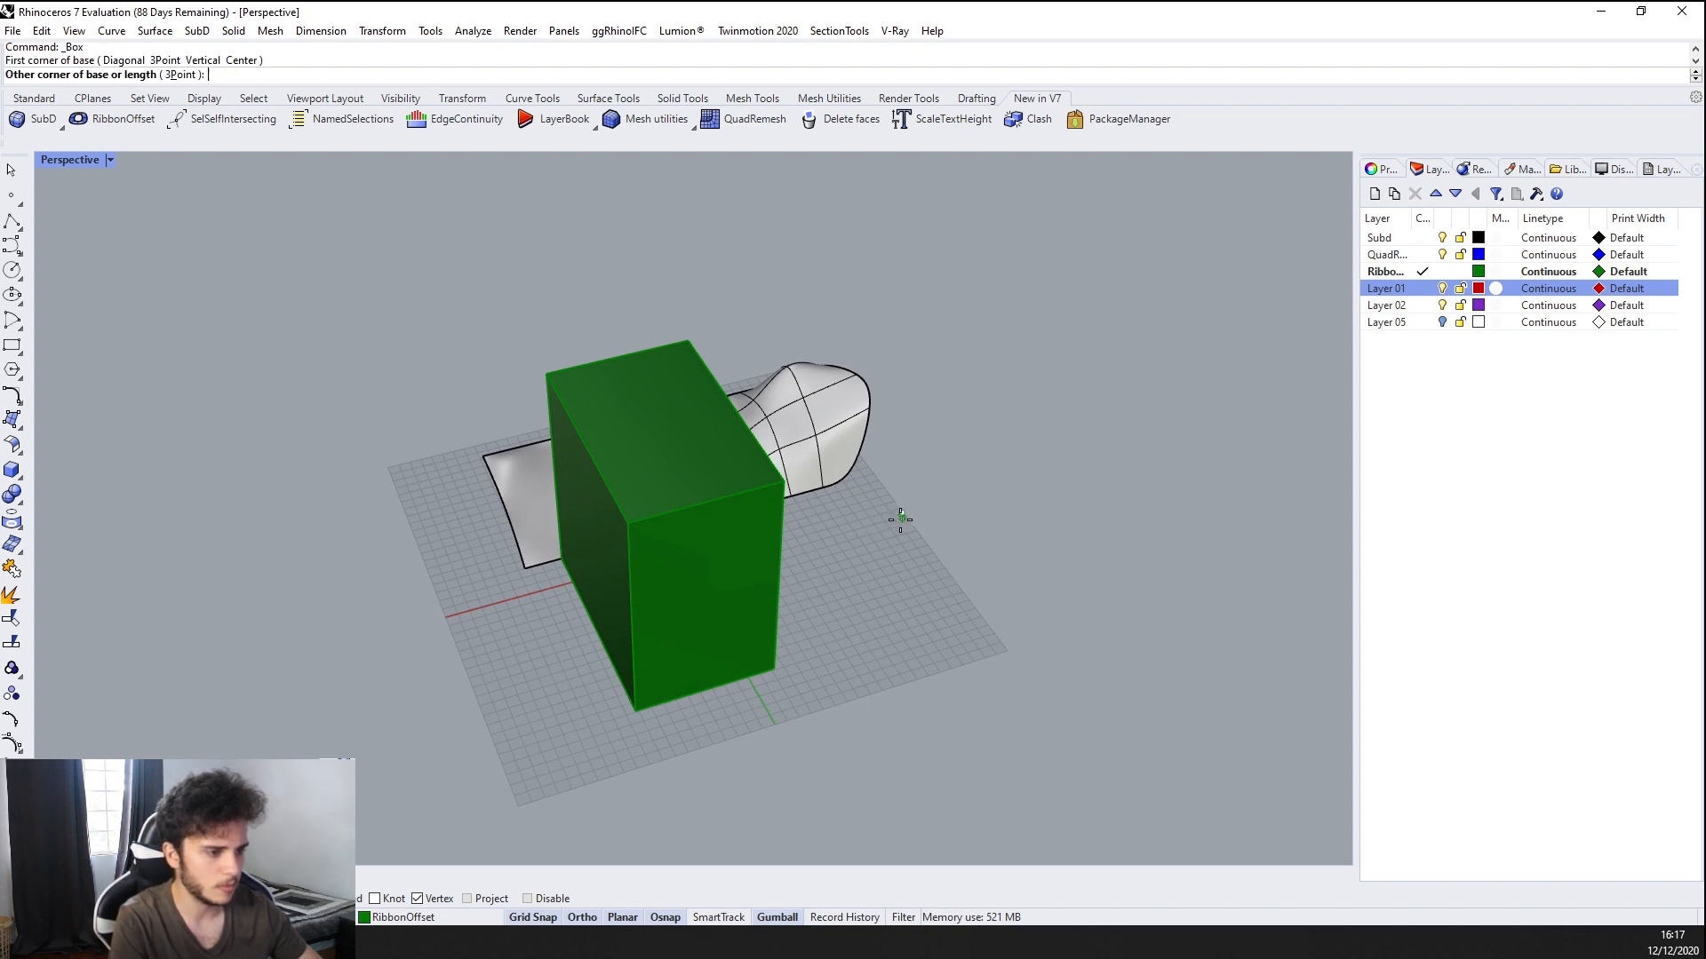
click(826, 404)
click(852, 298)
Draw a tall, narrow box between the large box and the thin slab
right_click(838, 480)
click(837, 483)
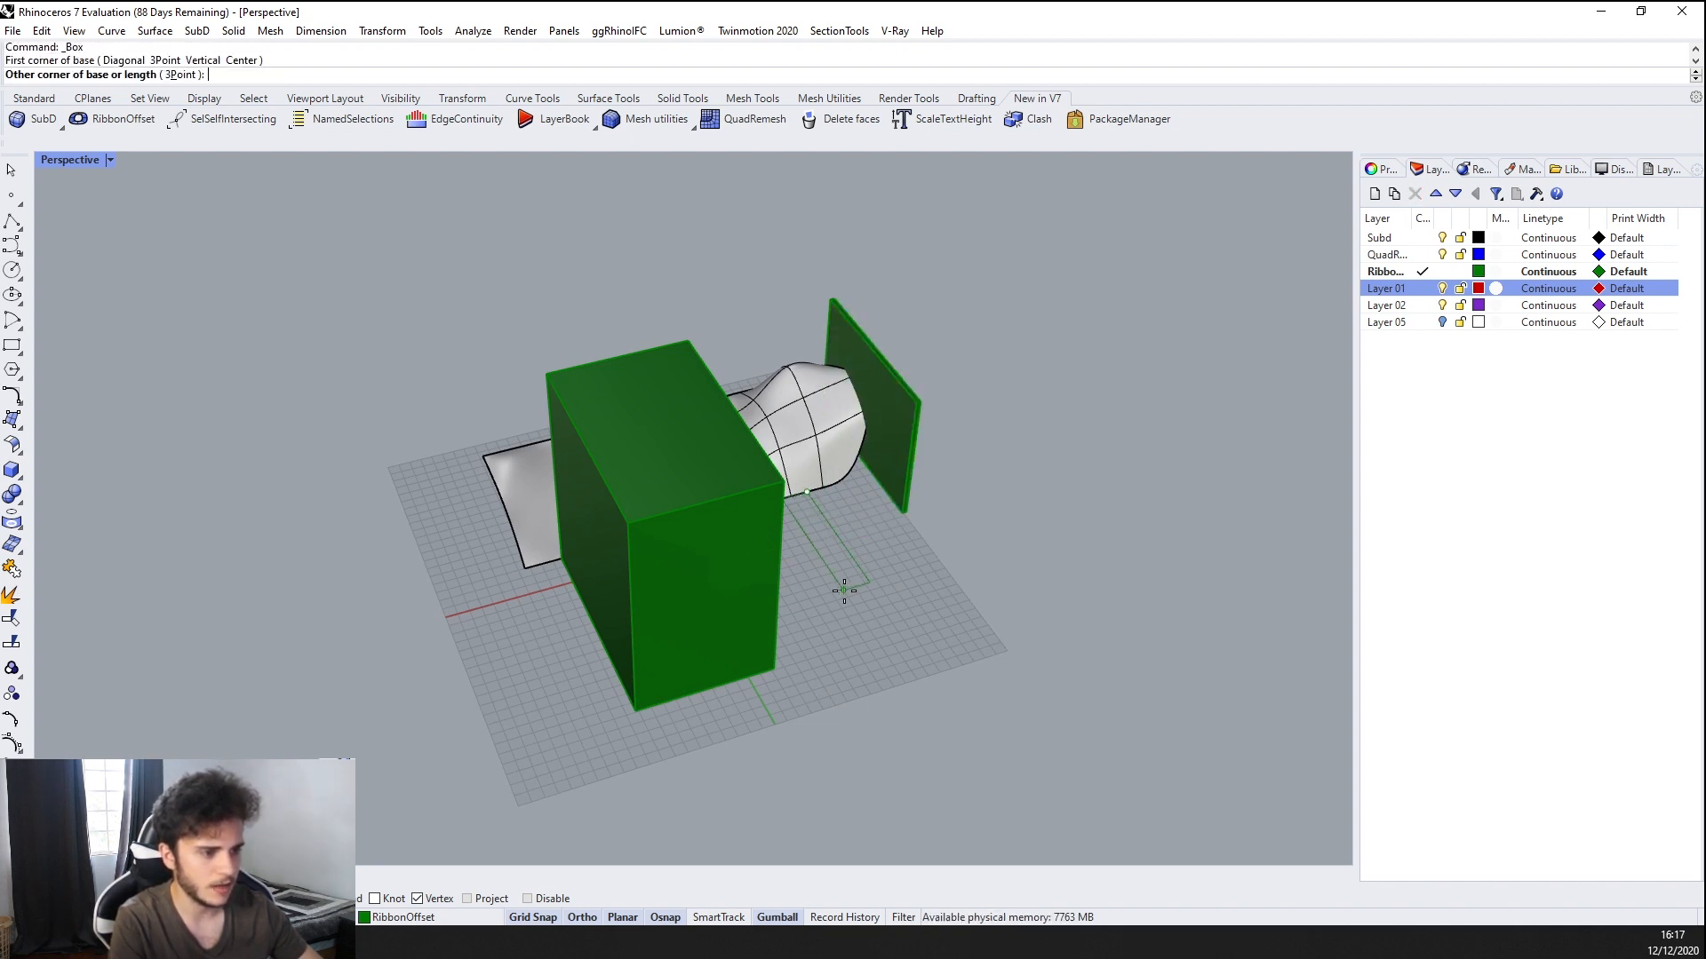
click(839, 588)
click(723, 381)
scroll(732, 448, down, 6)
right_drag(732, 447, 807, 496)
scroll(765, 426, up, 6)
click(808, 503)
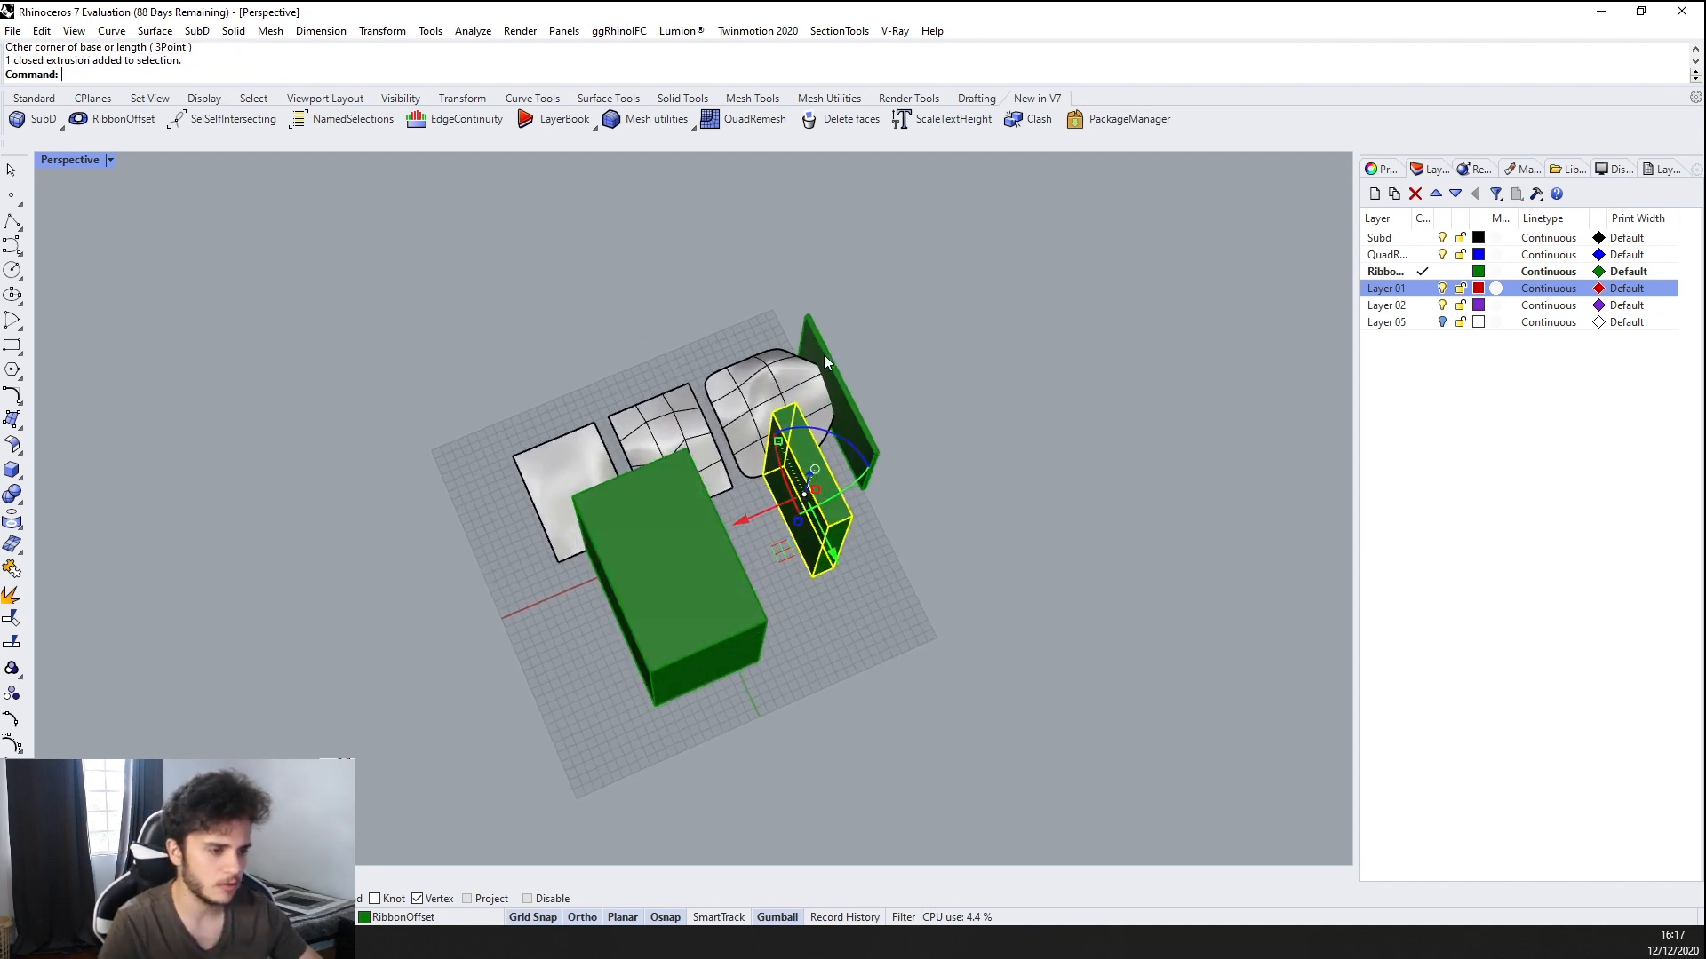
scroll(672, 404, up, 3)
shift+click(672, 403)
shift+click(476, 464)
scroll(759, 407, up, 3)
scroll(759, 407, down, 6)
right_drag(758, 407, 668, 342)
shift+click(878, 444)
right_drag(878, 444, 771, 349)
scroll(730, 370, up, 3)
key(Escape)
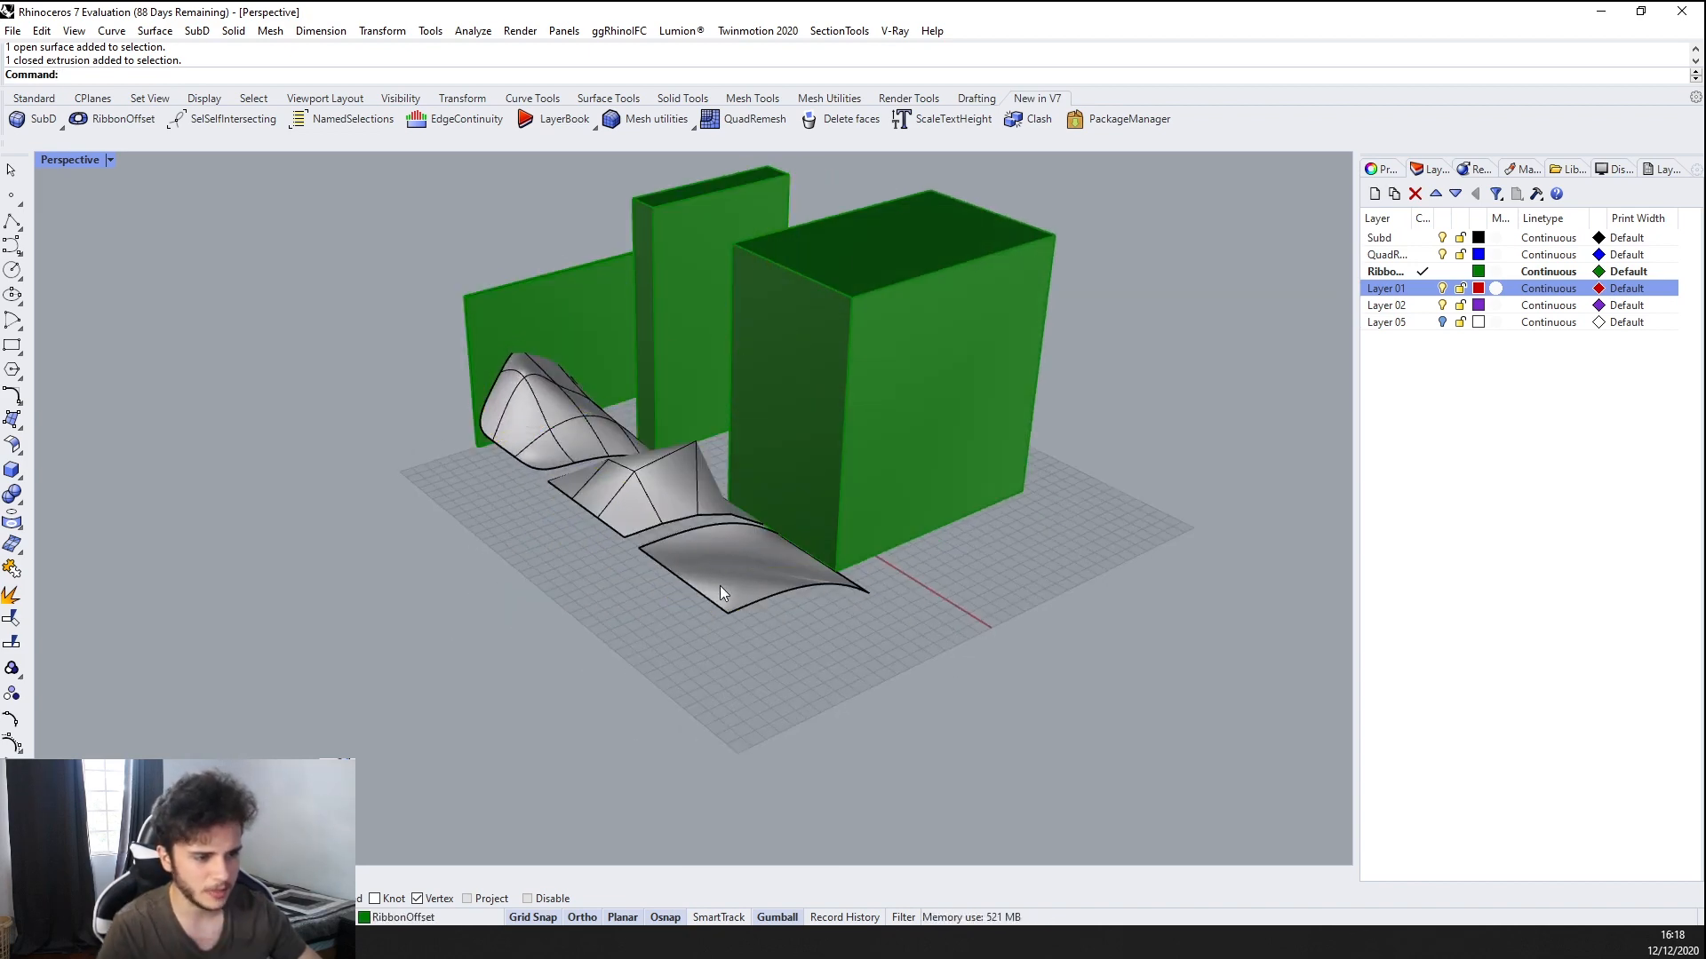
Select the plain surface, the faceted mesh, the tall narrow box and the thin slab together
click(720, 584)
shift+click(679, 503)
shift+click(642, 345)
shift+click(641, 348)
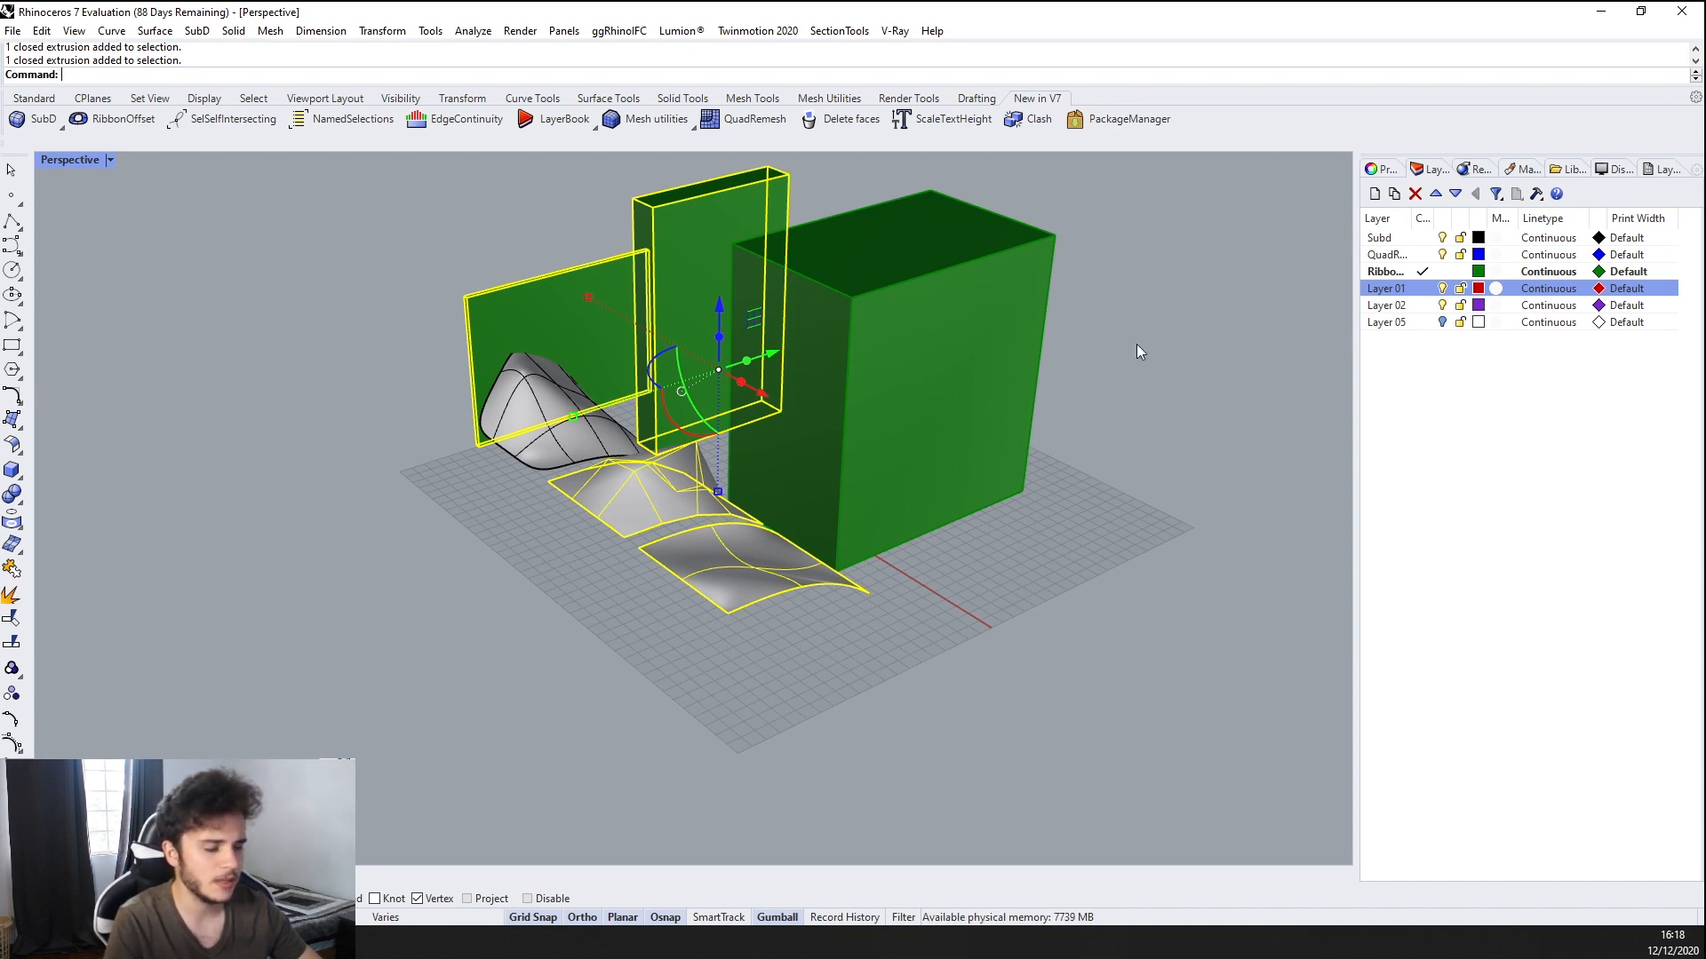
right_drag(1138, 352, 1046, 410)
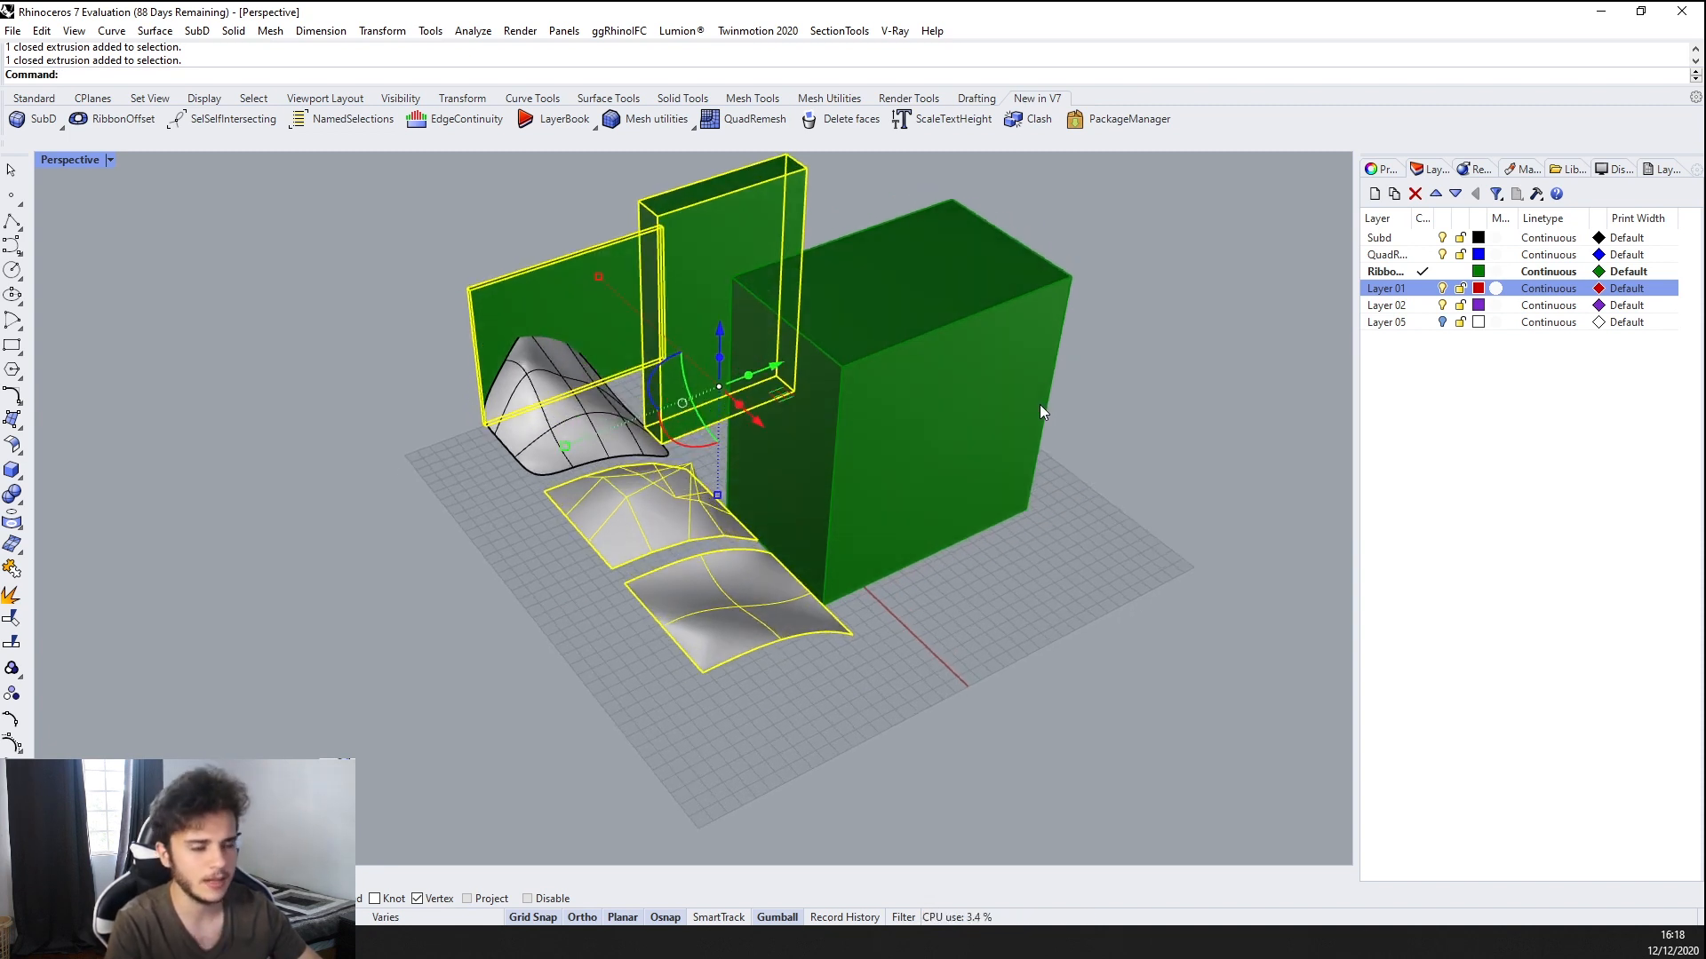
right_drag(1046, 405, 781, 306)
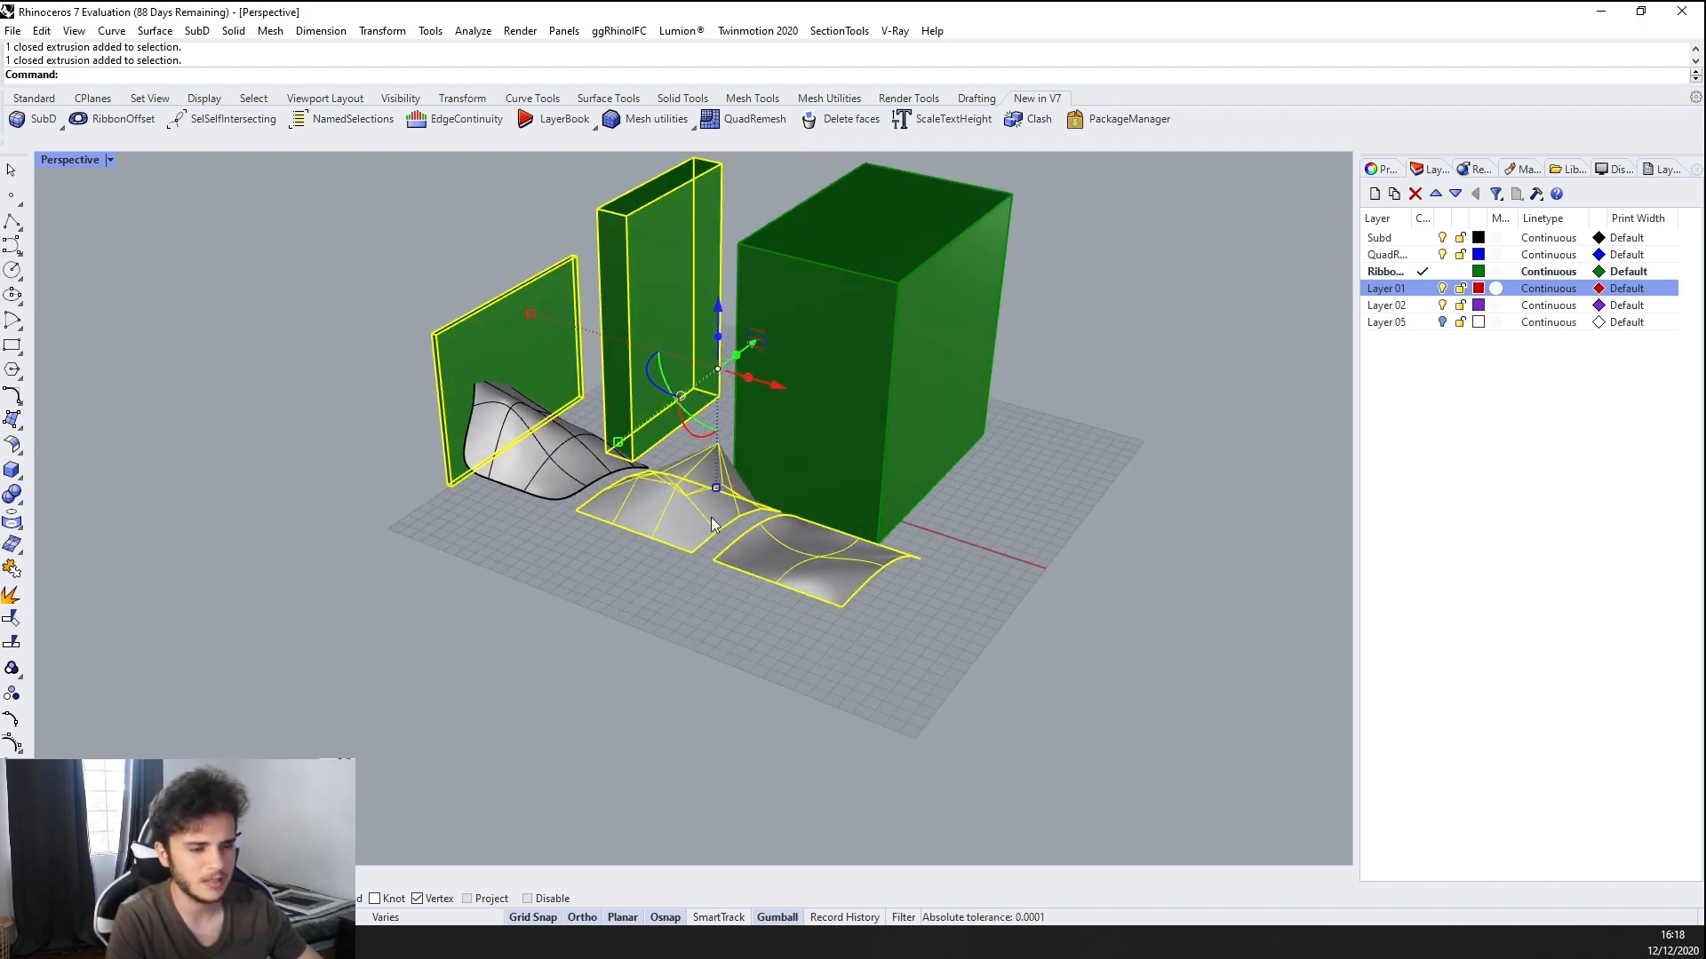
scroll(787, 495, up, 2)
scroll(808, 573, down, 5)
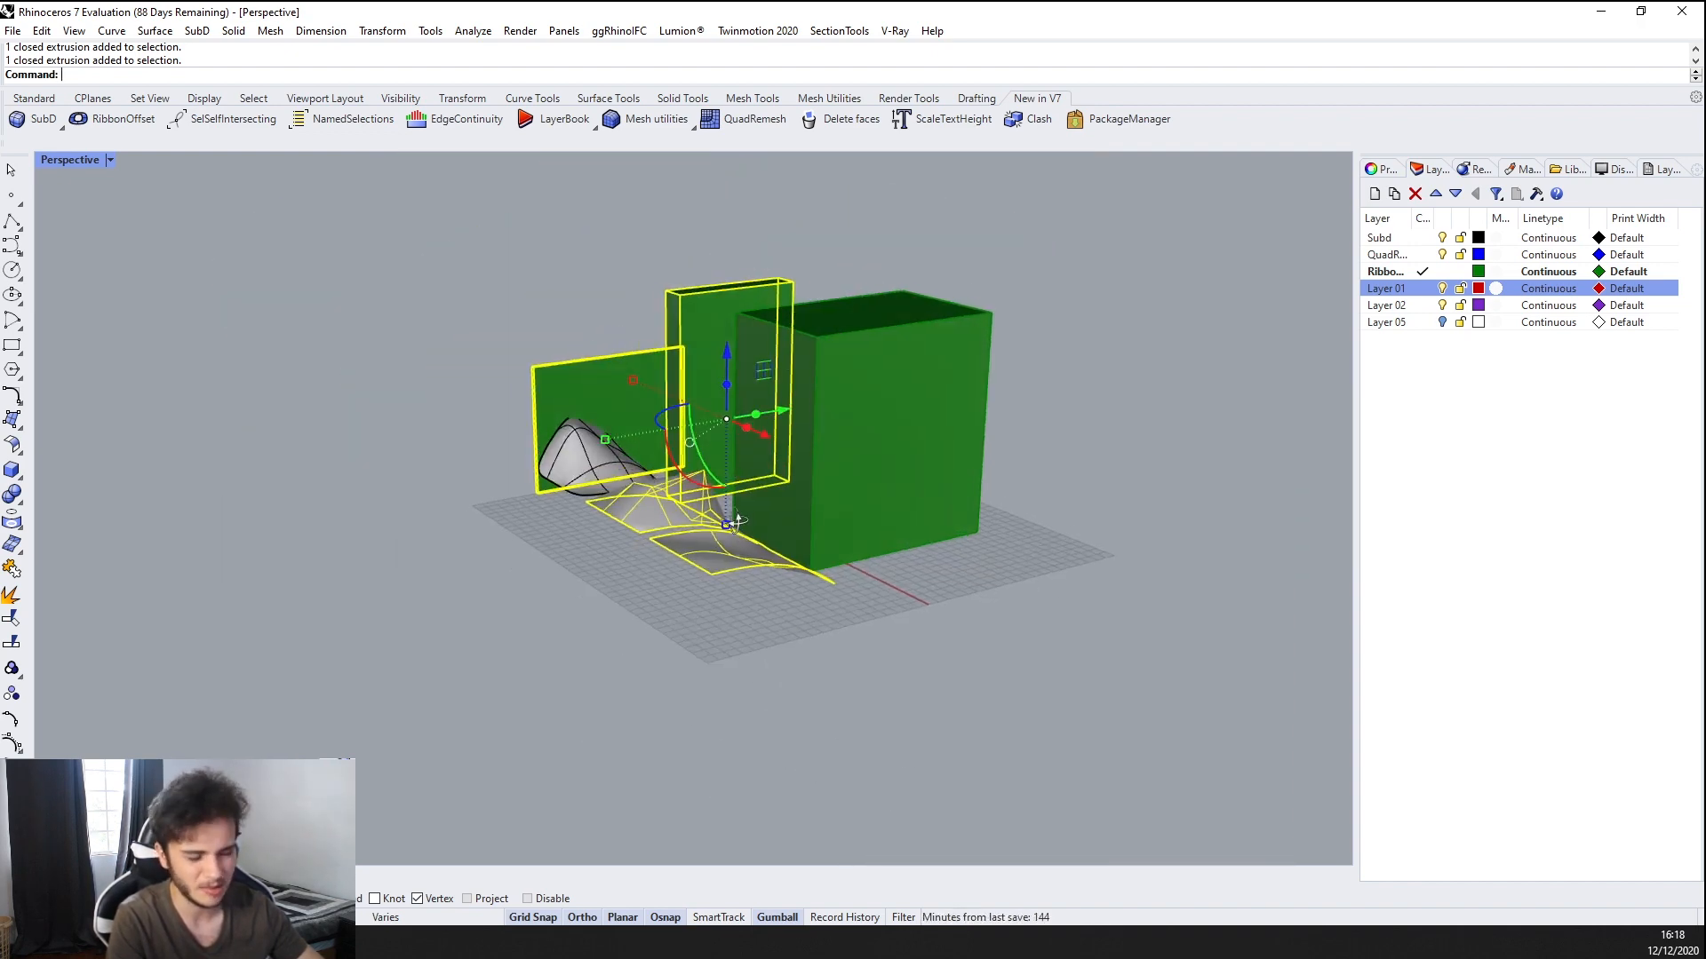
scroll(750, 642, up, 3)
right_drag(758, 640, 820, 647)
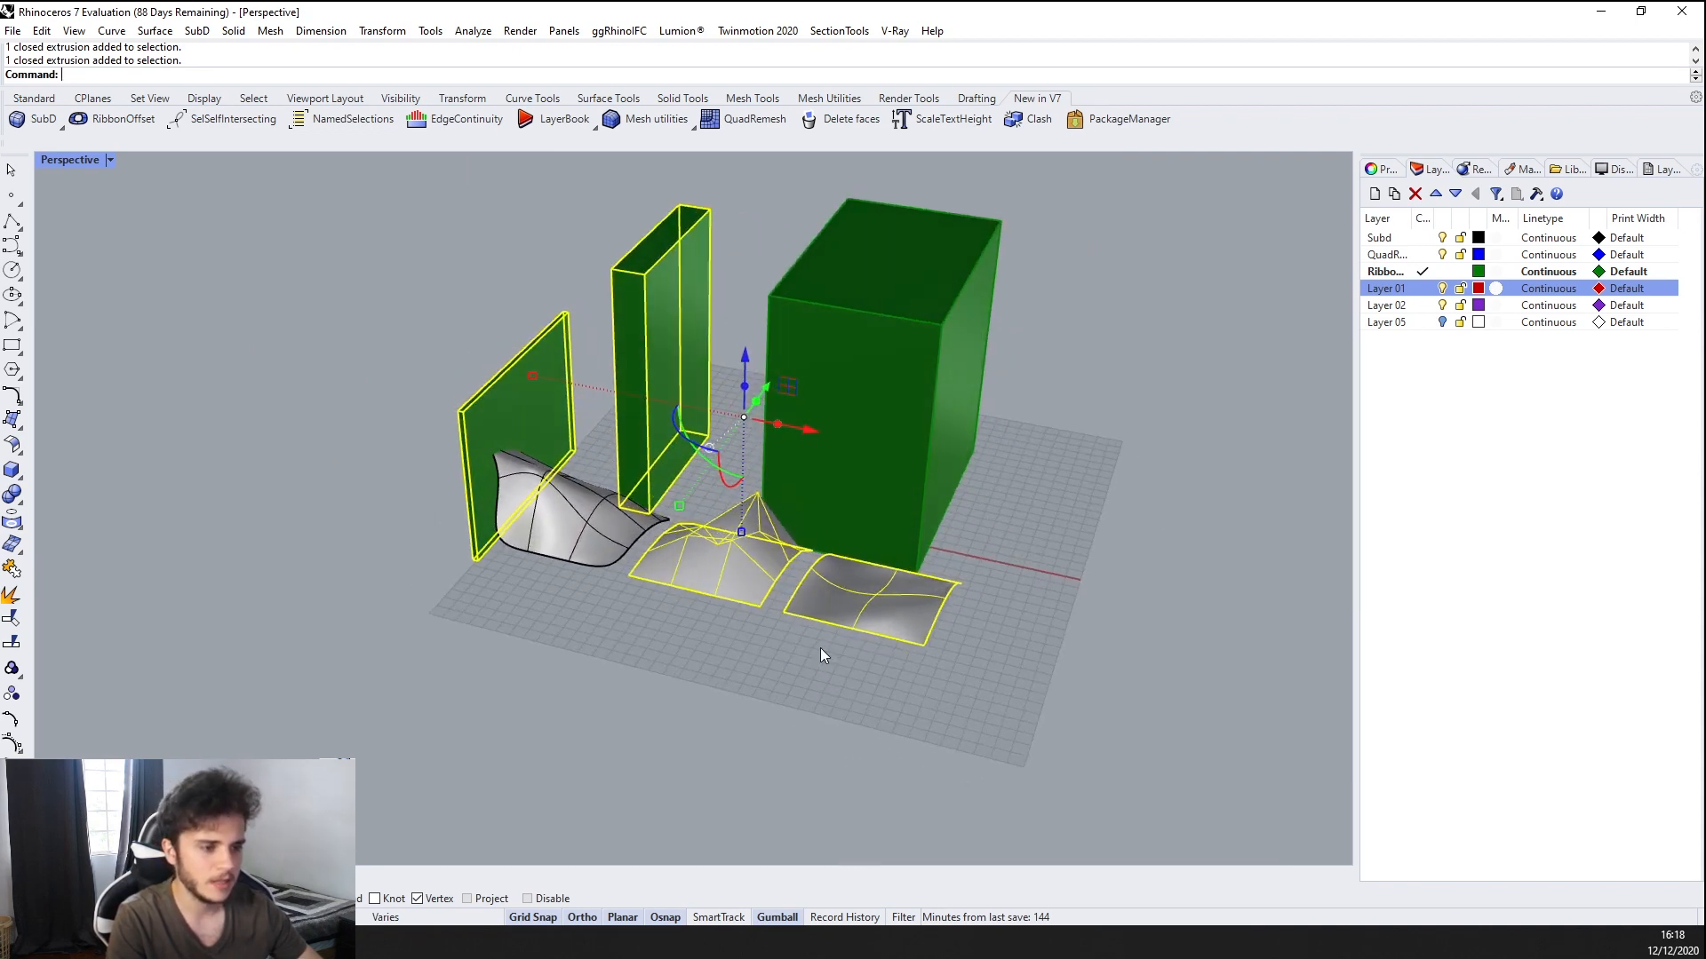
right_drag(835, 451, 787, 517)
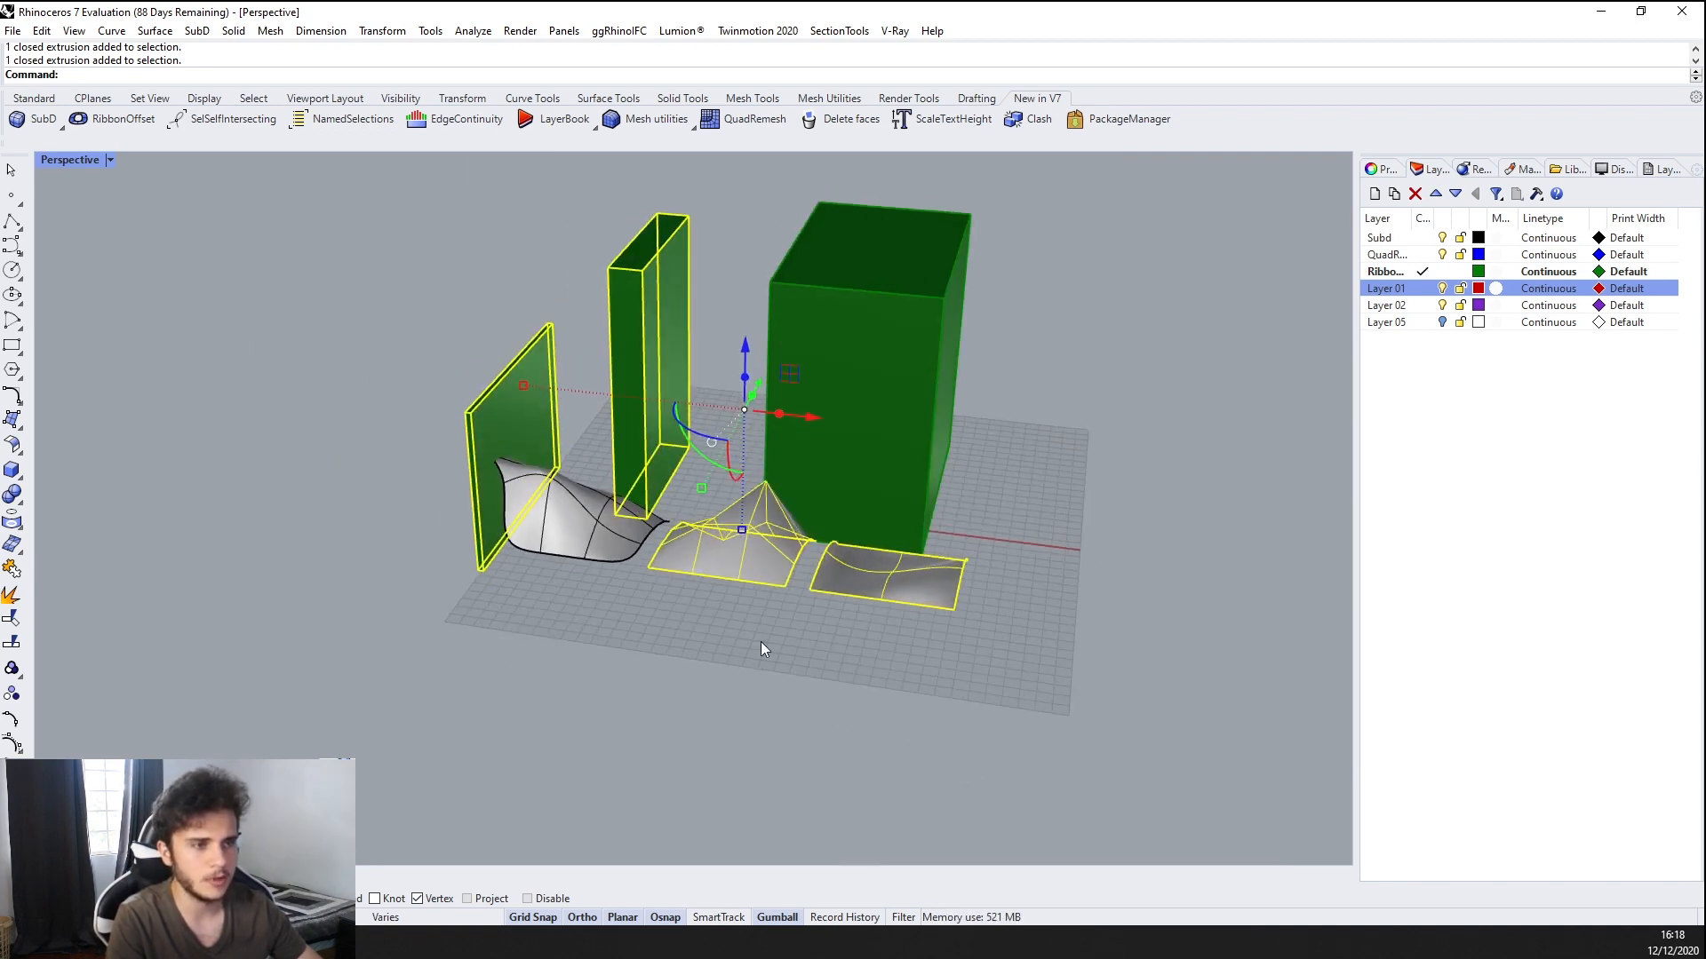
Save the faceted mesh, plain surface, tall narrow box and thin slab as a named selection, and deselect them
click(337, 120)
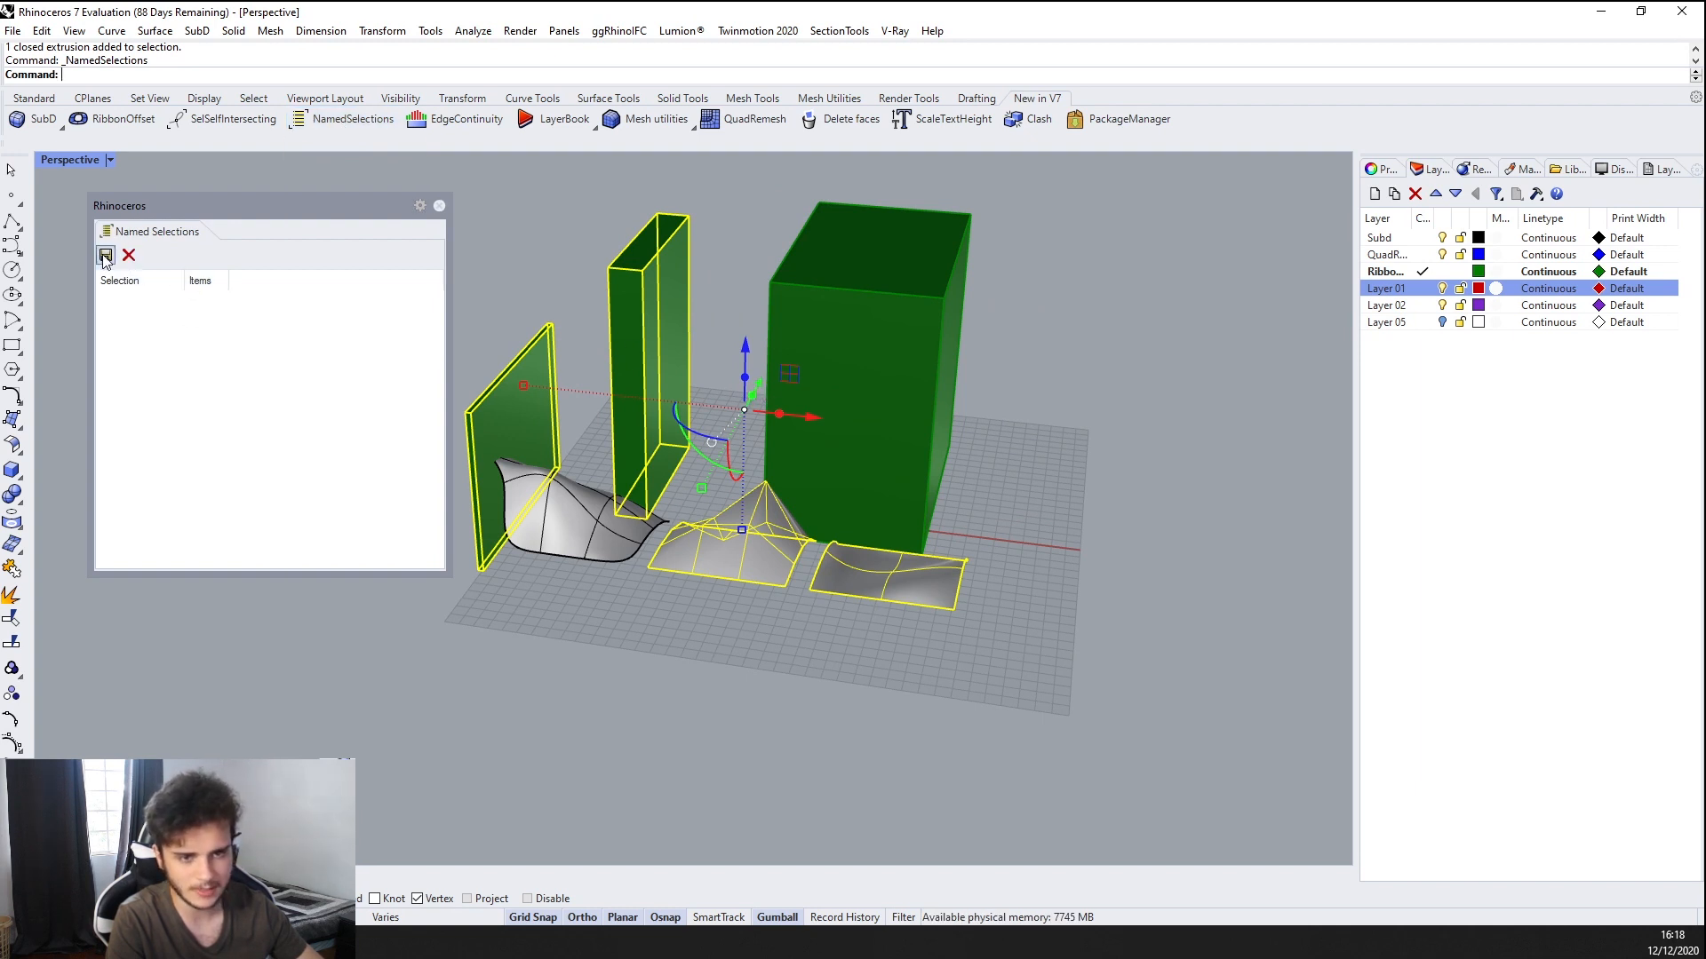
click(977, 627)
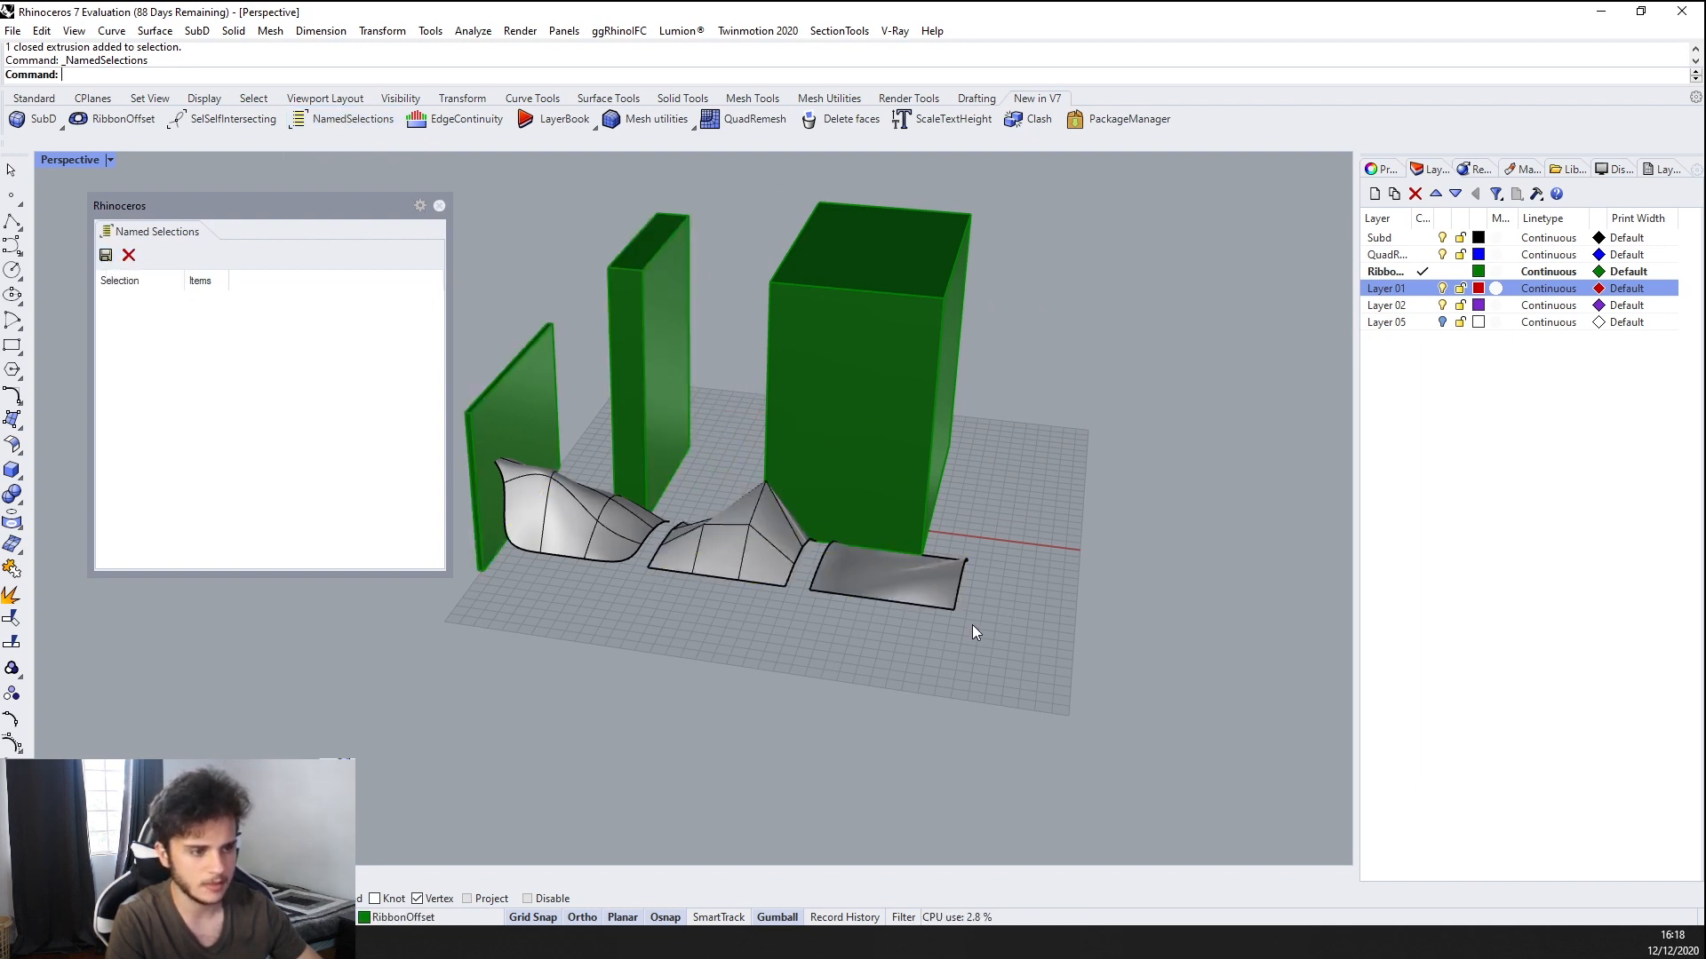
click(743, 510)
shift+click(882, 568)
shift+click(598, 375)
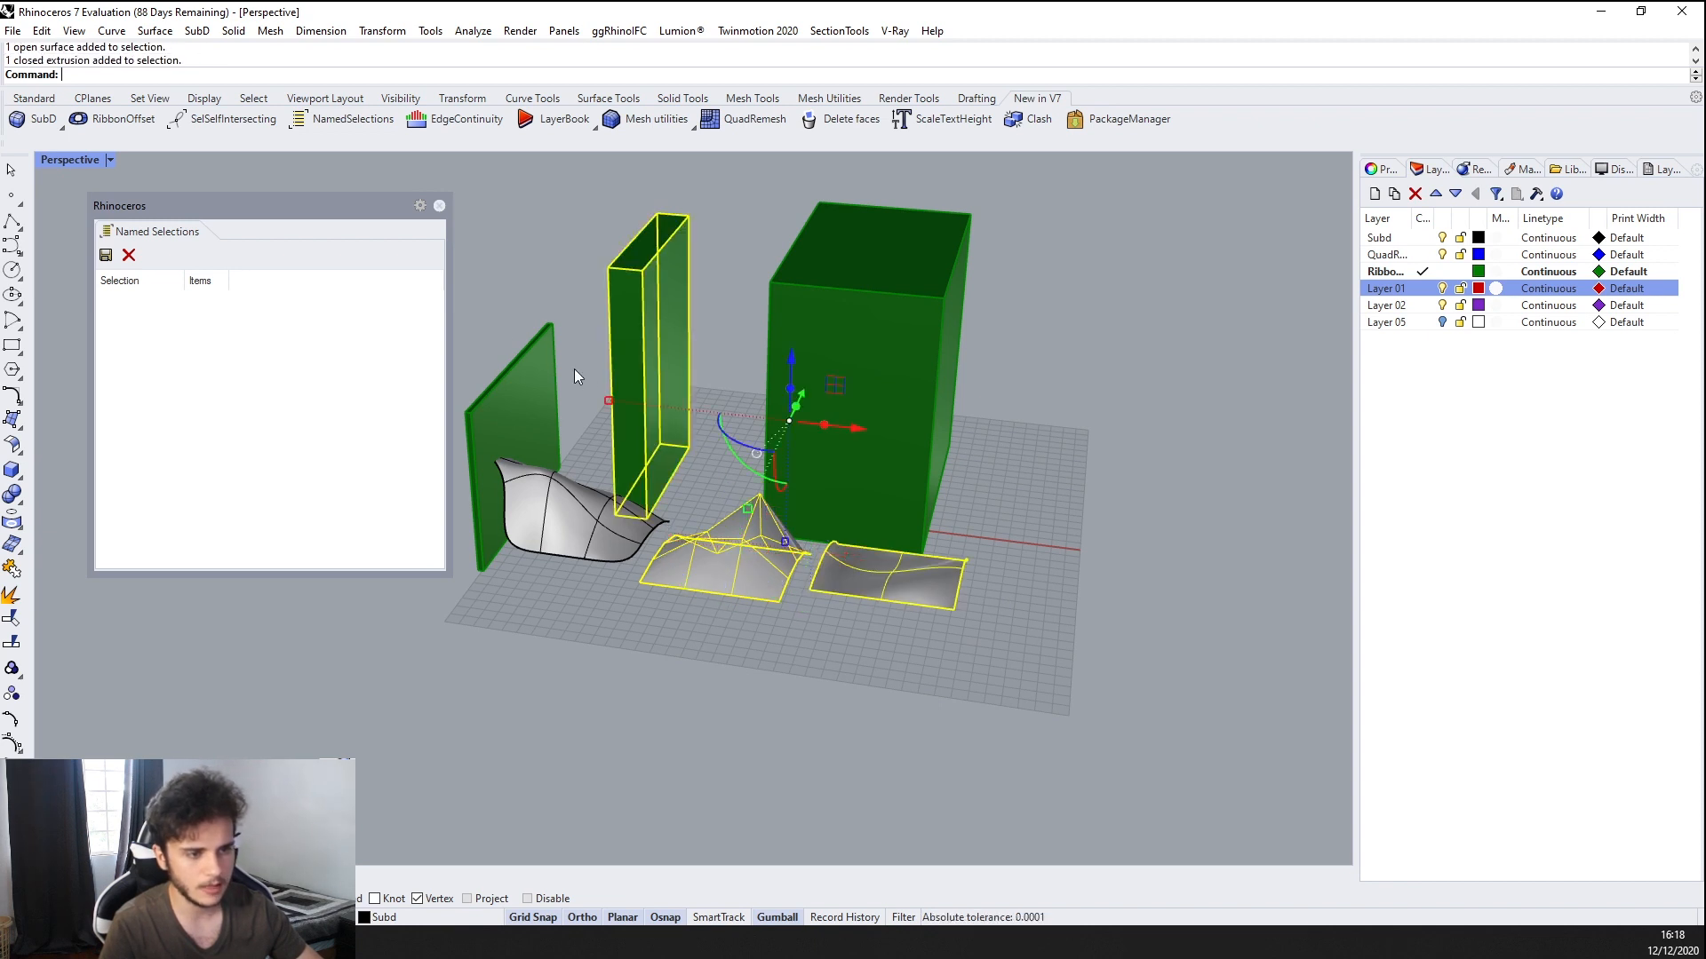
shift+click(510, 377)
click(106, 255)
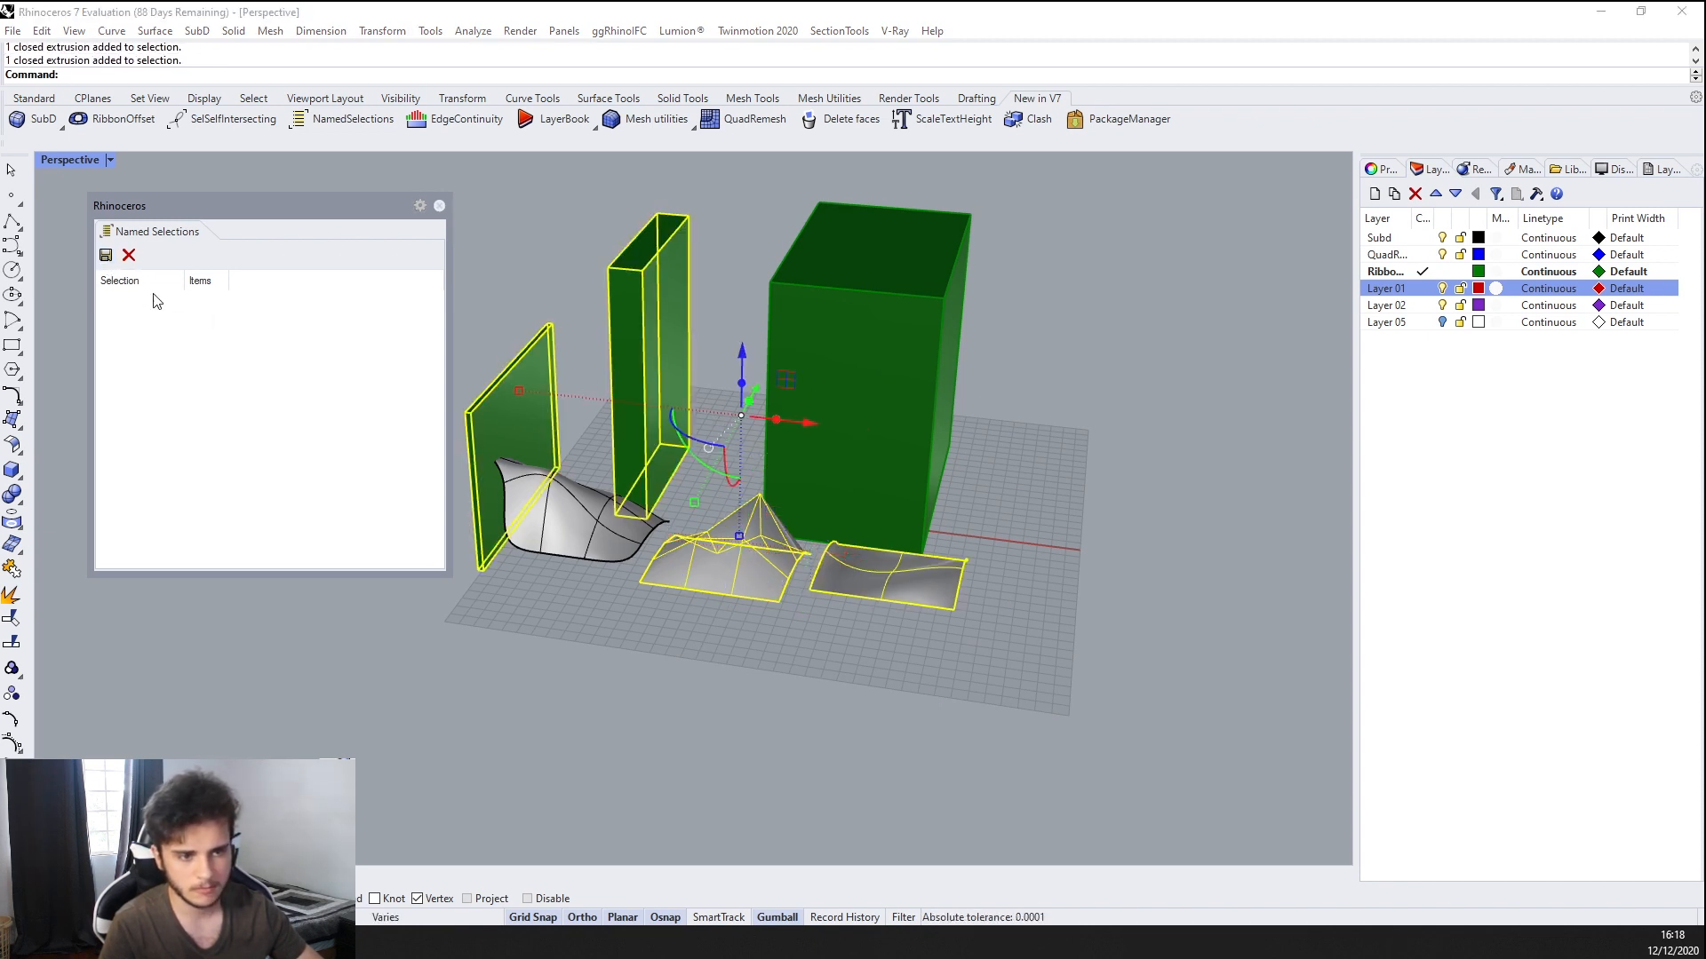
click(877, 499)
click(589, 281)
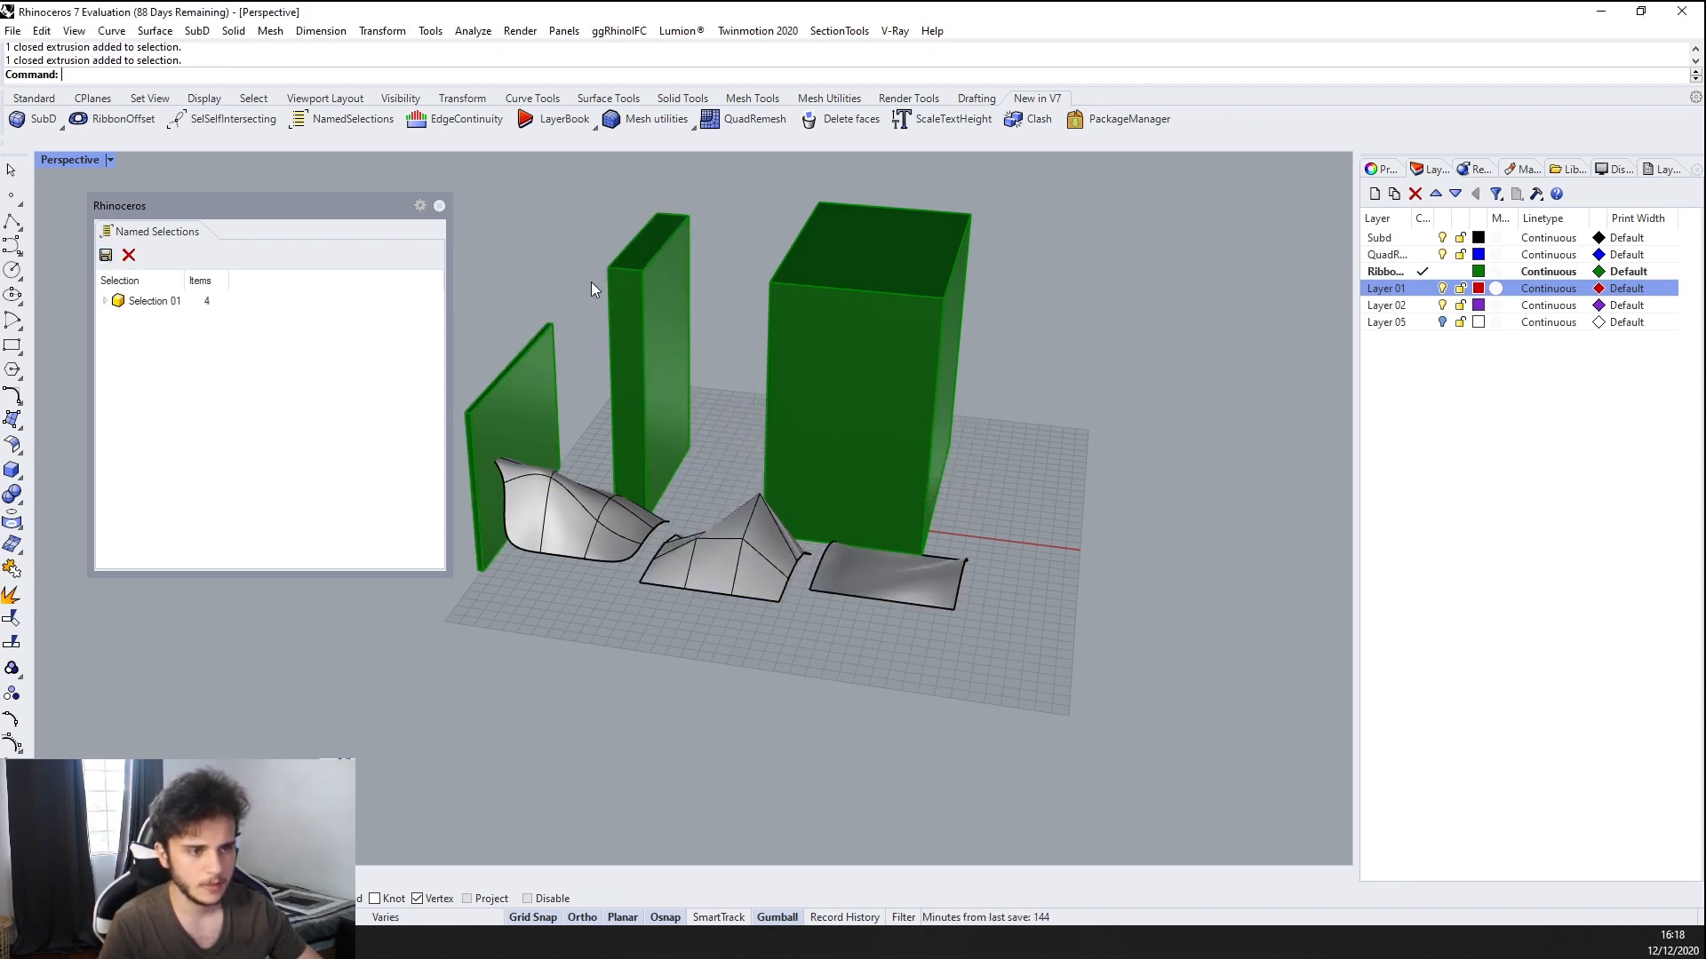
Shift one of the SubD shapes slightly on the grid and clear the selection
scroll(783, 484, down, 5)
right_drag(782, 483, 663, 487)
click(821, 543)
drag(948, 677, 878, 466)
click(741, 555)
click(703, 533)
mouse_move(731, 525)
mouse_down()
mouse_move(673, 535)
mouse_move(720, 543)
mouse_up()
click(697, 506)
click(748, 554)
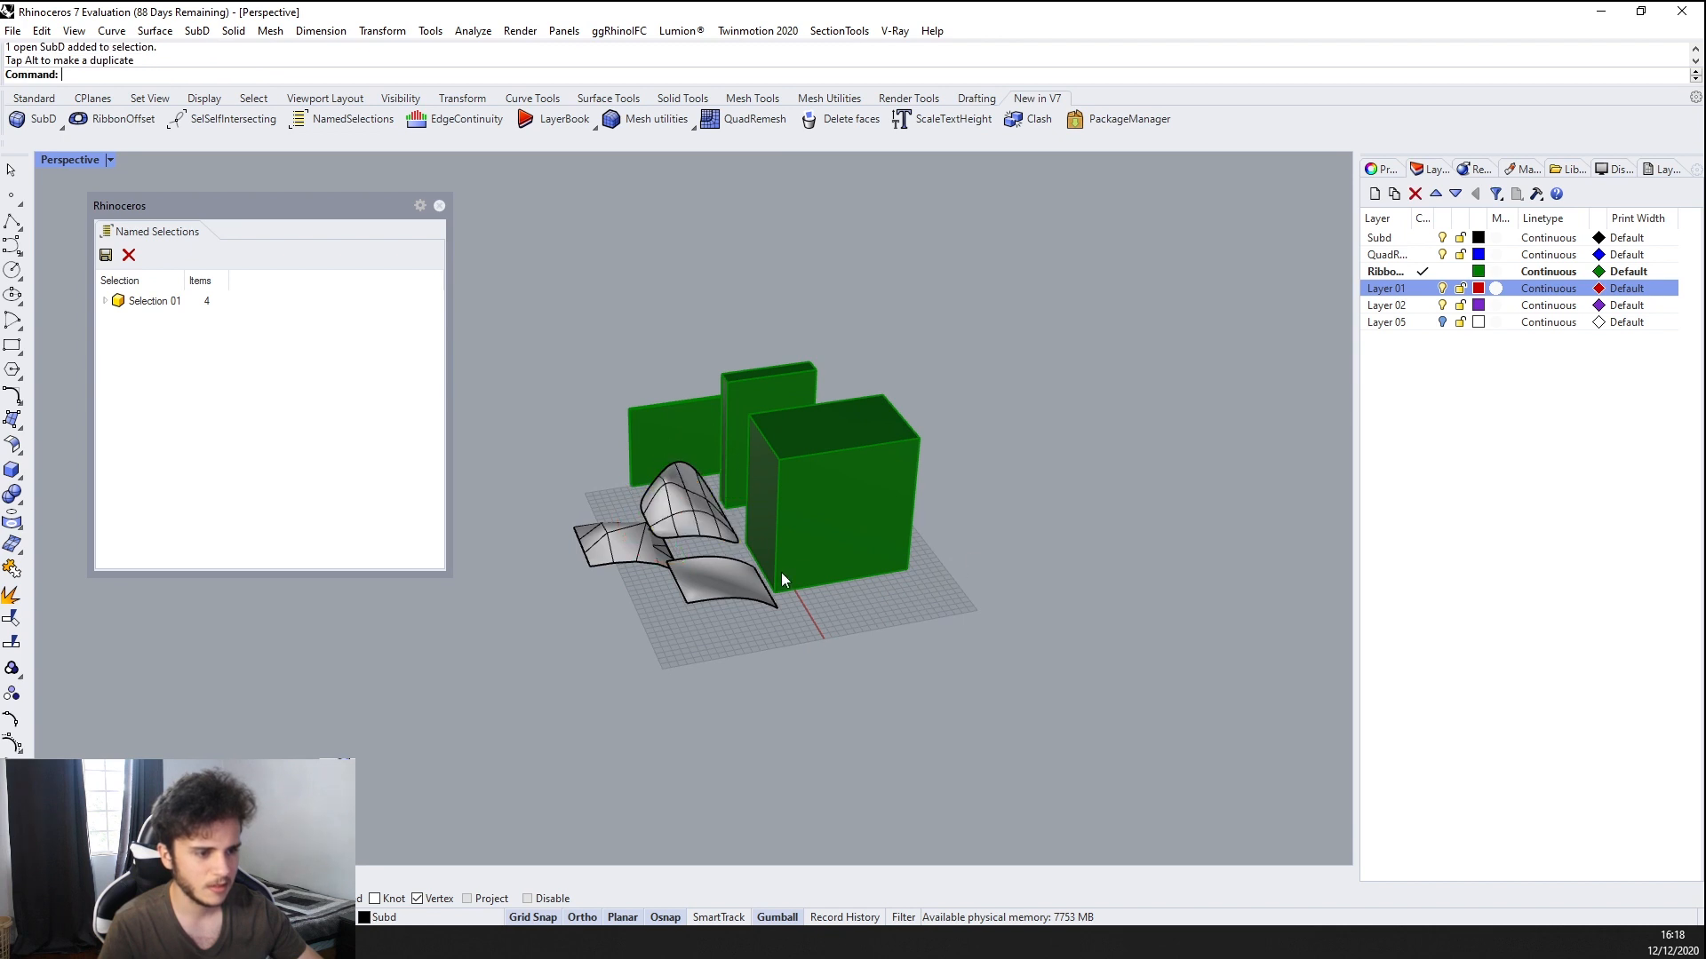
Recall the objects stored in Selection 01, deselect them and close the named selections list
right_drag(781, 572, 647, 504)
click(155, 301)
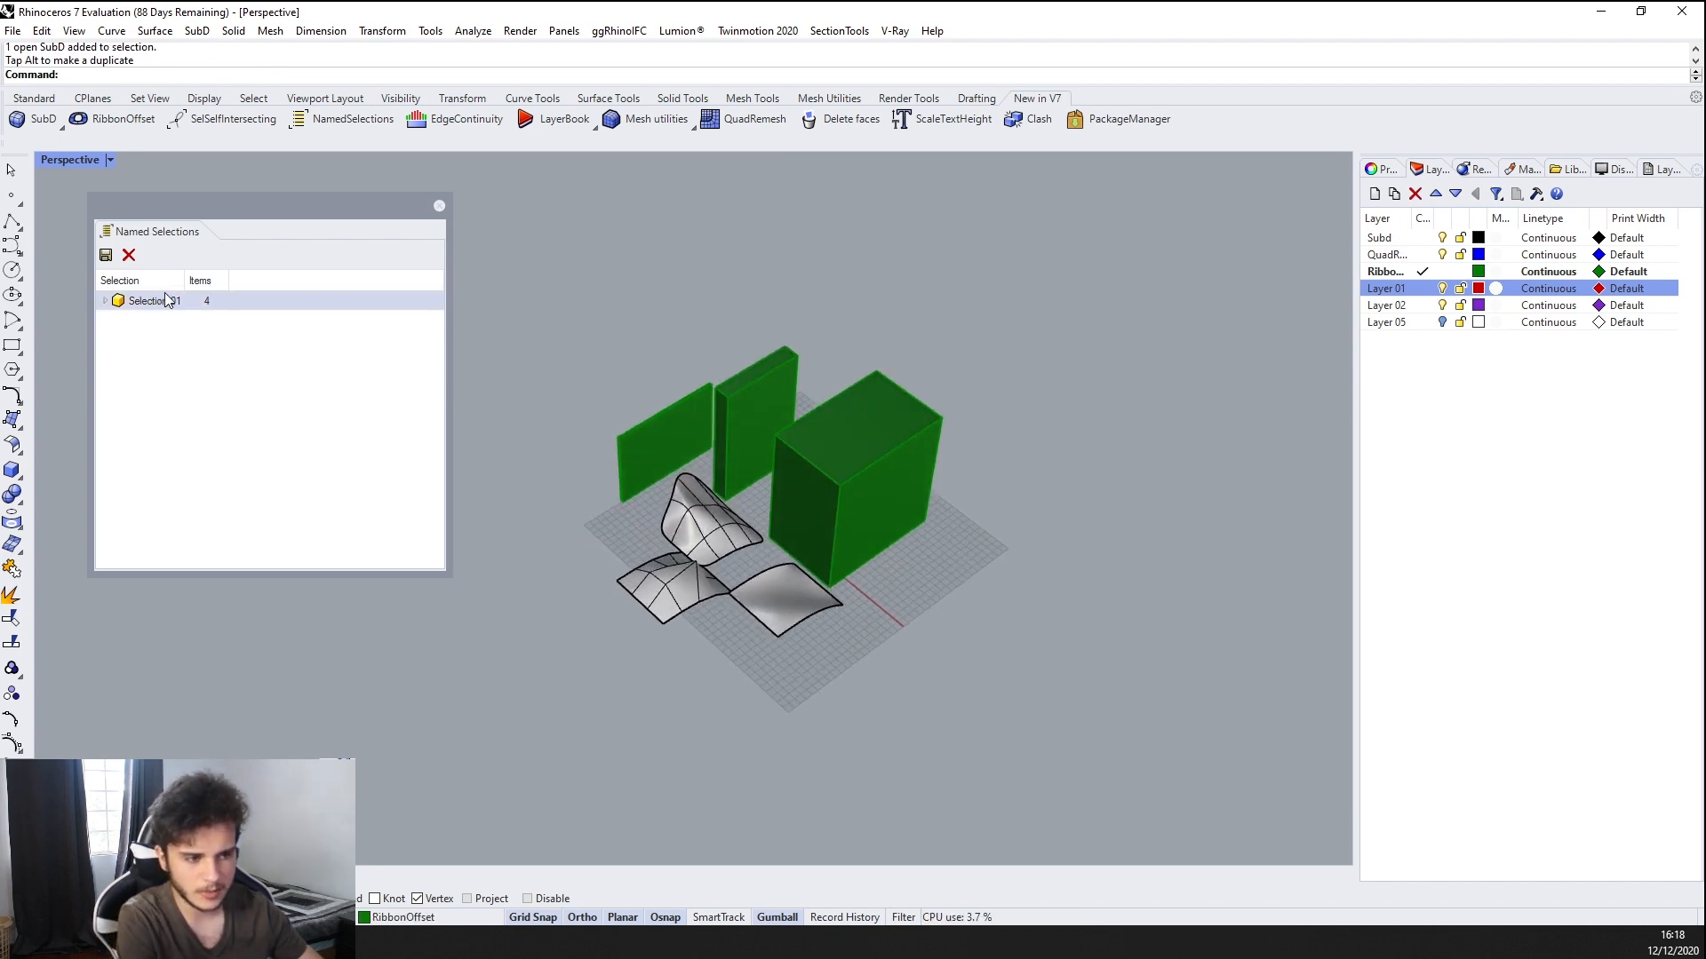
right_drag(551, 373, 619, 320)
right_drag(725, 387, 770, 497)
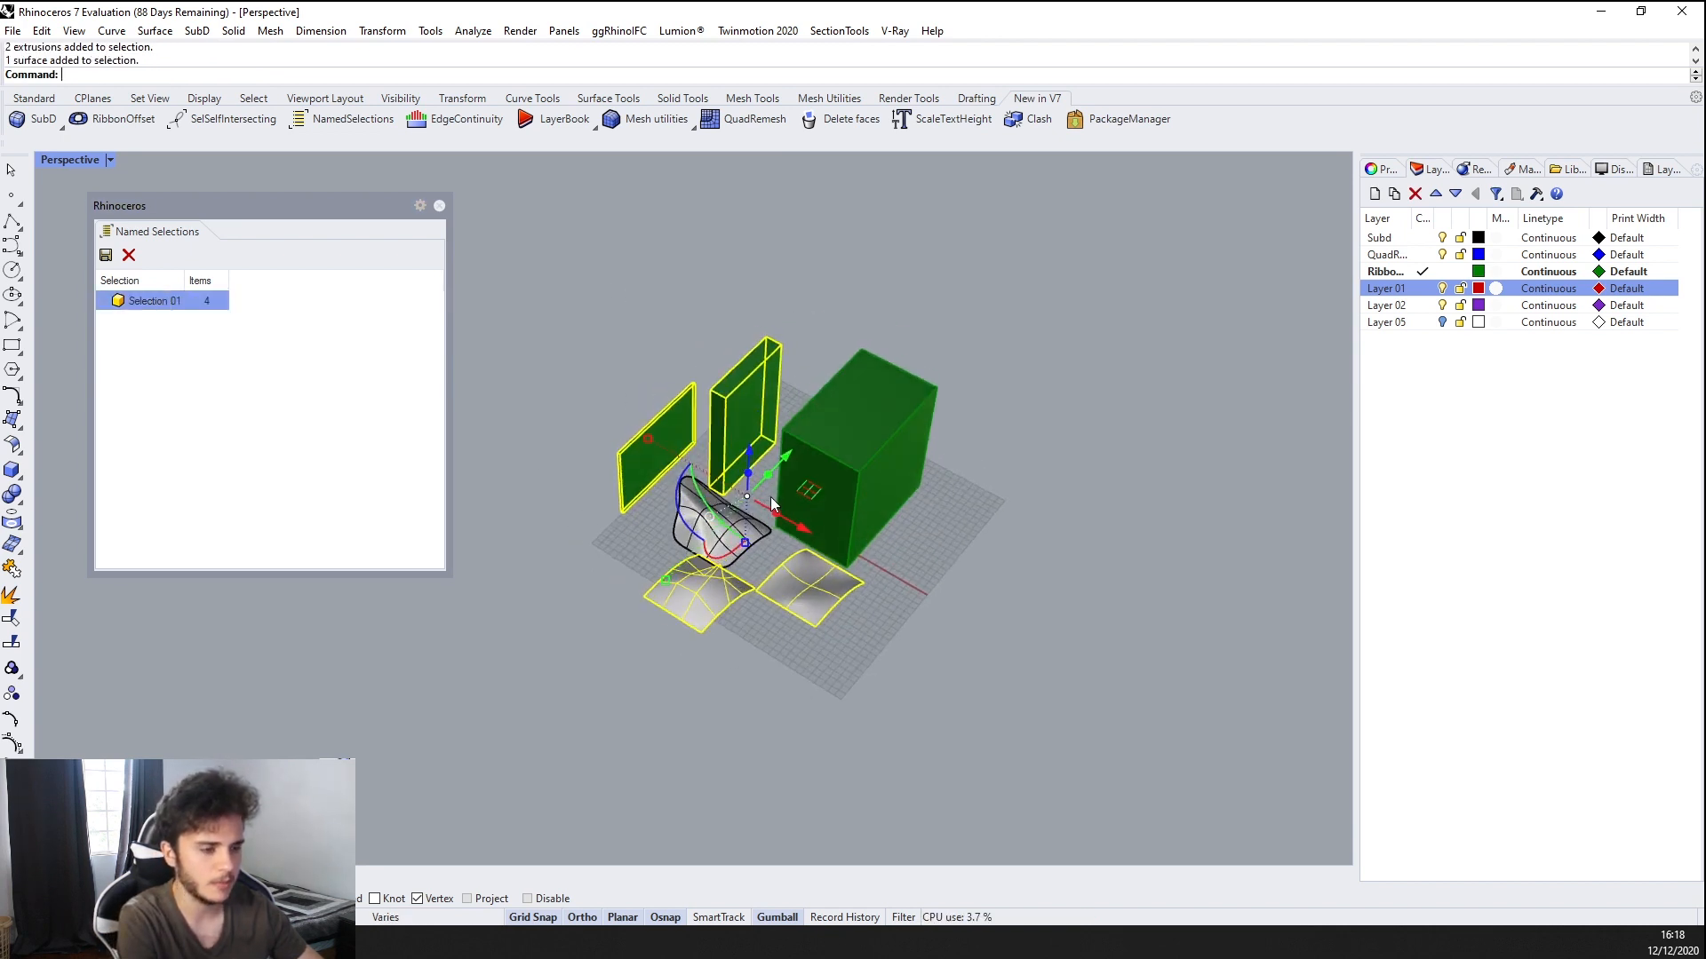
scroll(632, 469, up, 4)
right_drag(702, 382, 796, 507)
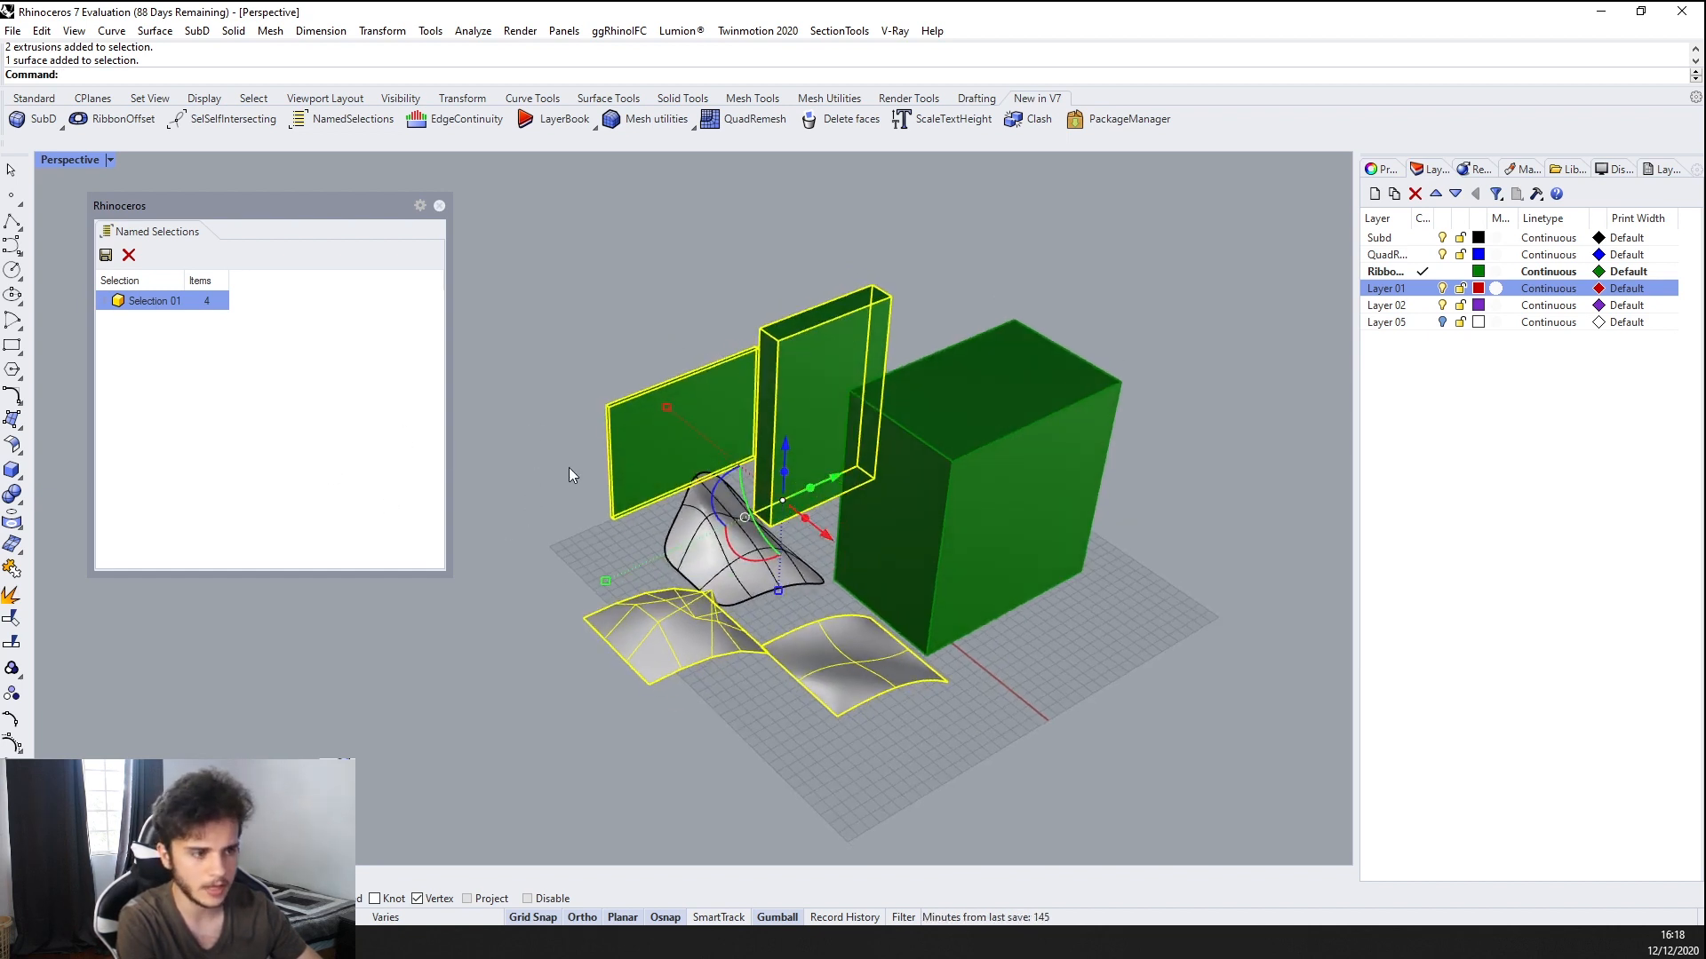
right_drag(568, 468, 774, 457)
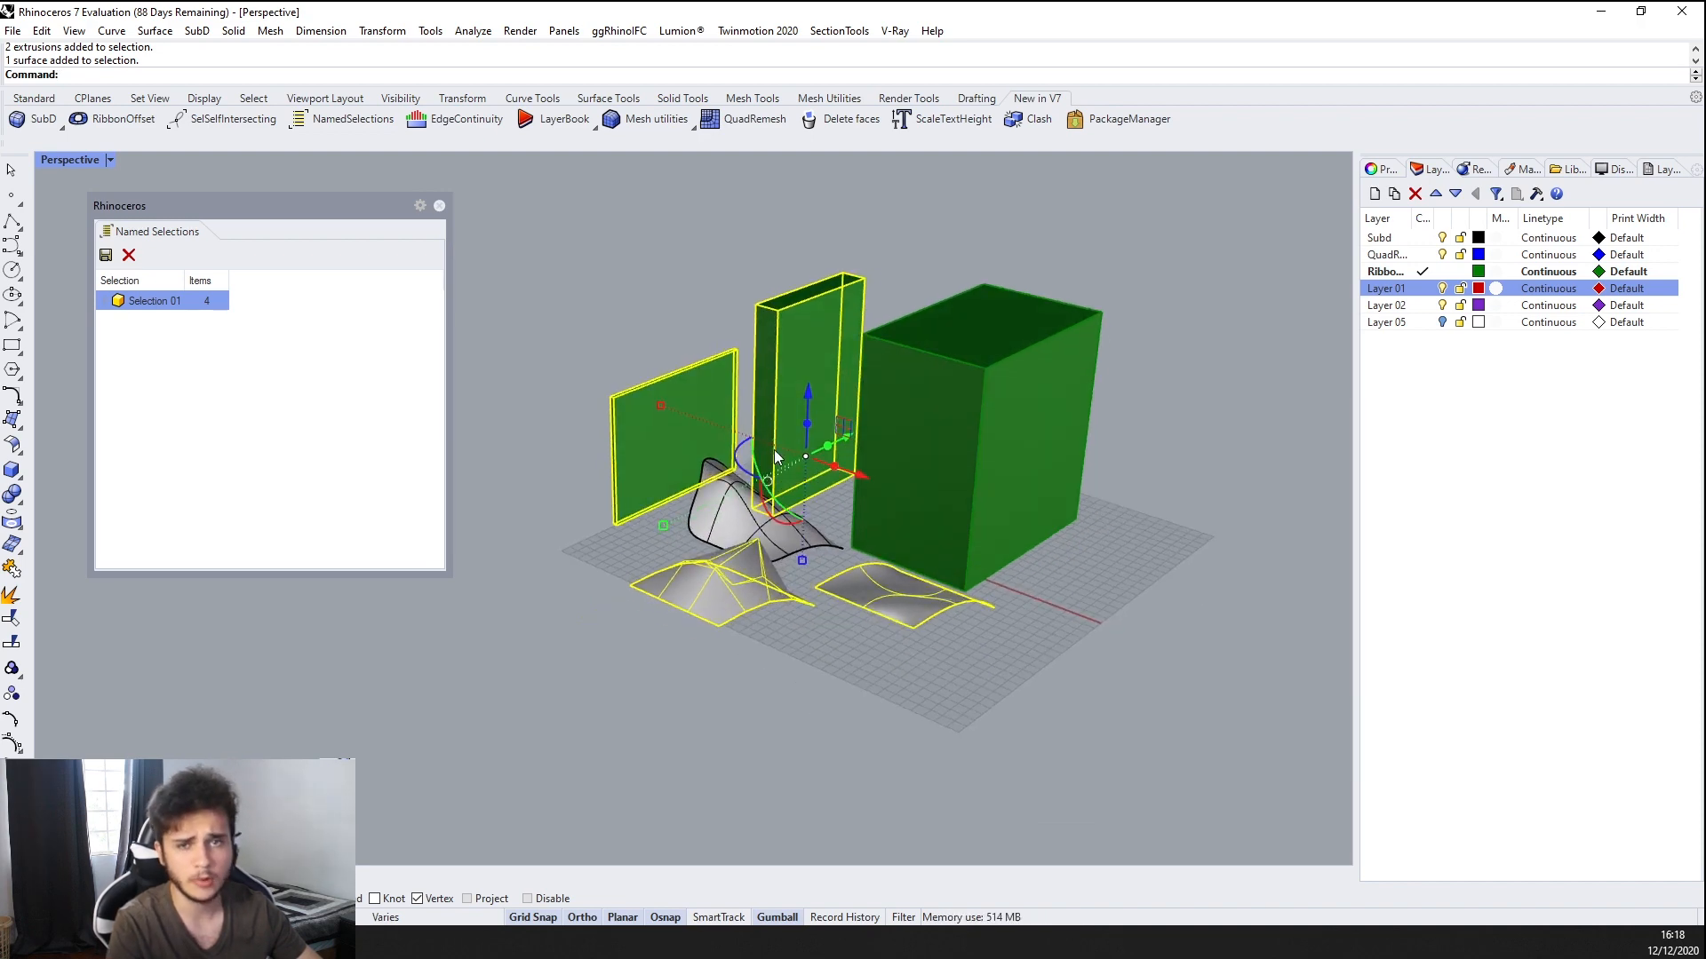
right_drag(854, 448, 1021, 568)
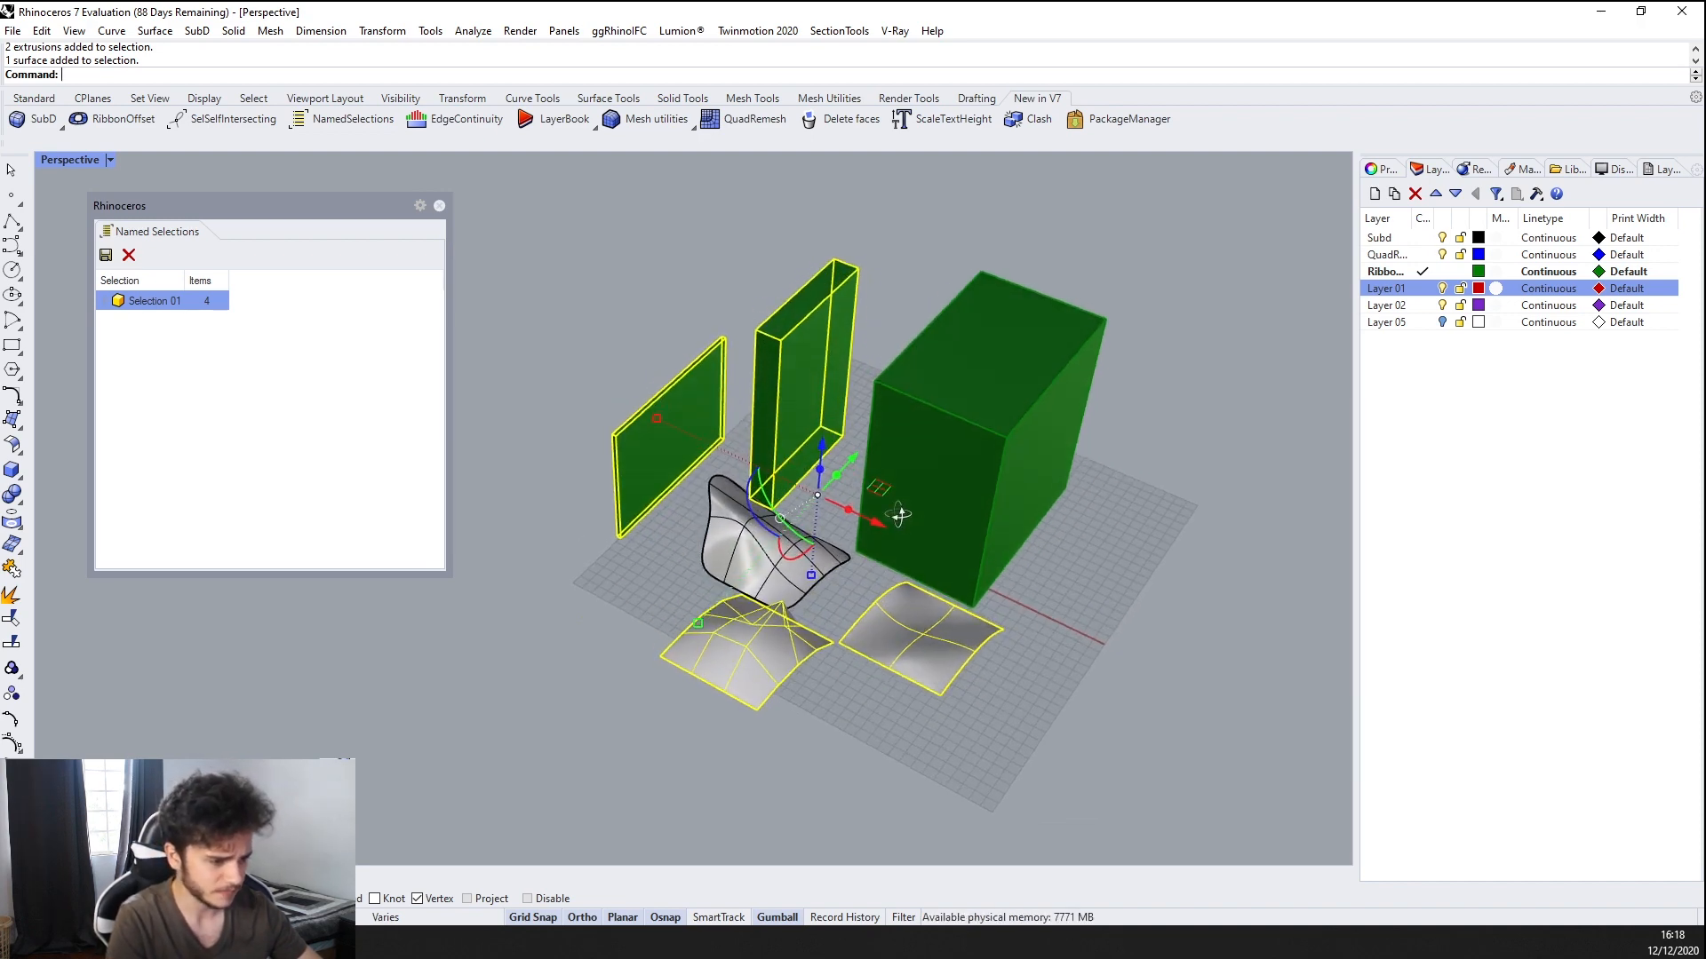
click(1180, 691)
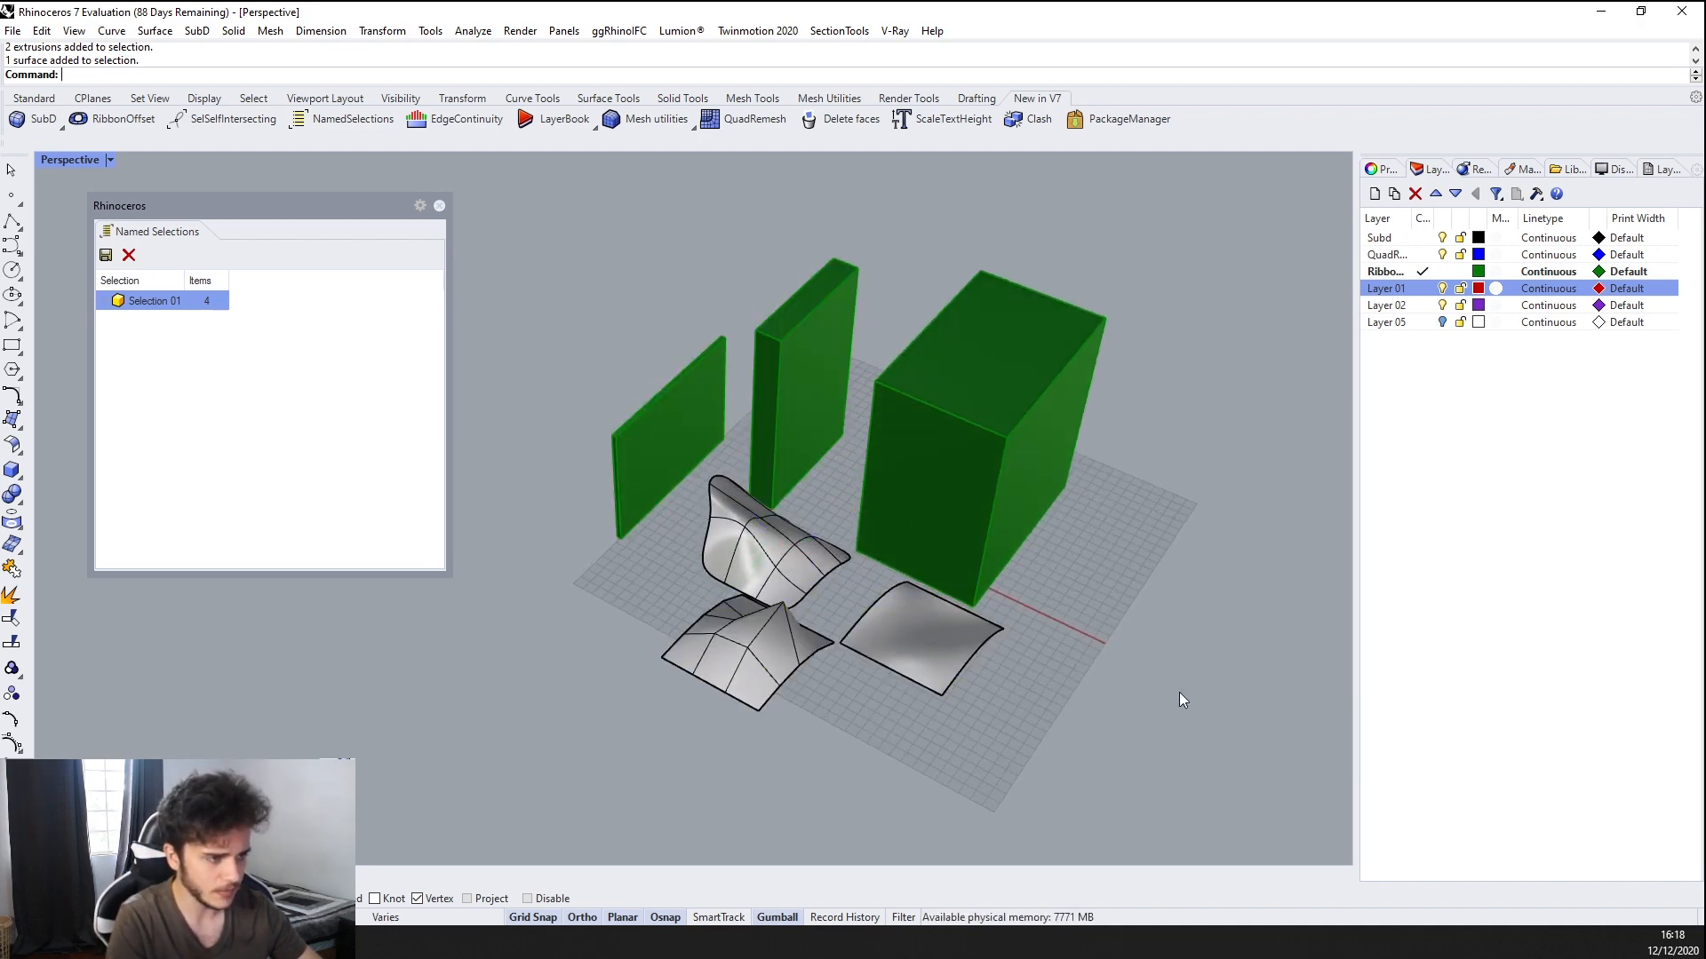
click(438, 206)
Delete the large box, the tall narrow box and the thin slab
right_drag(808, 615, 713, 537)
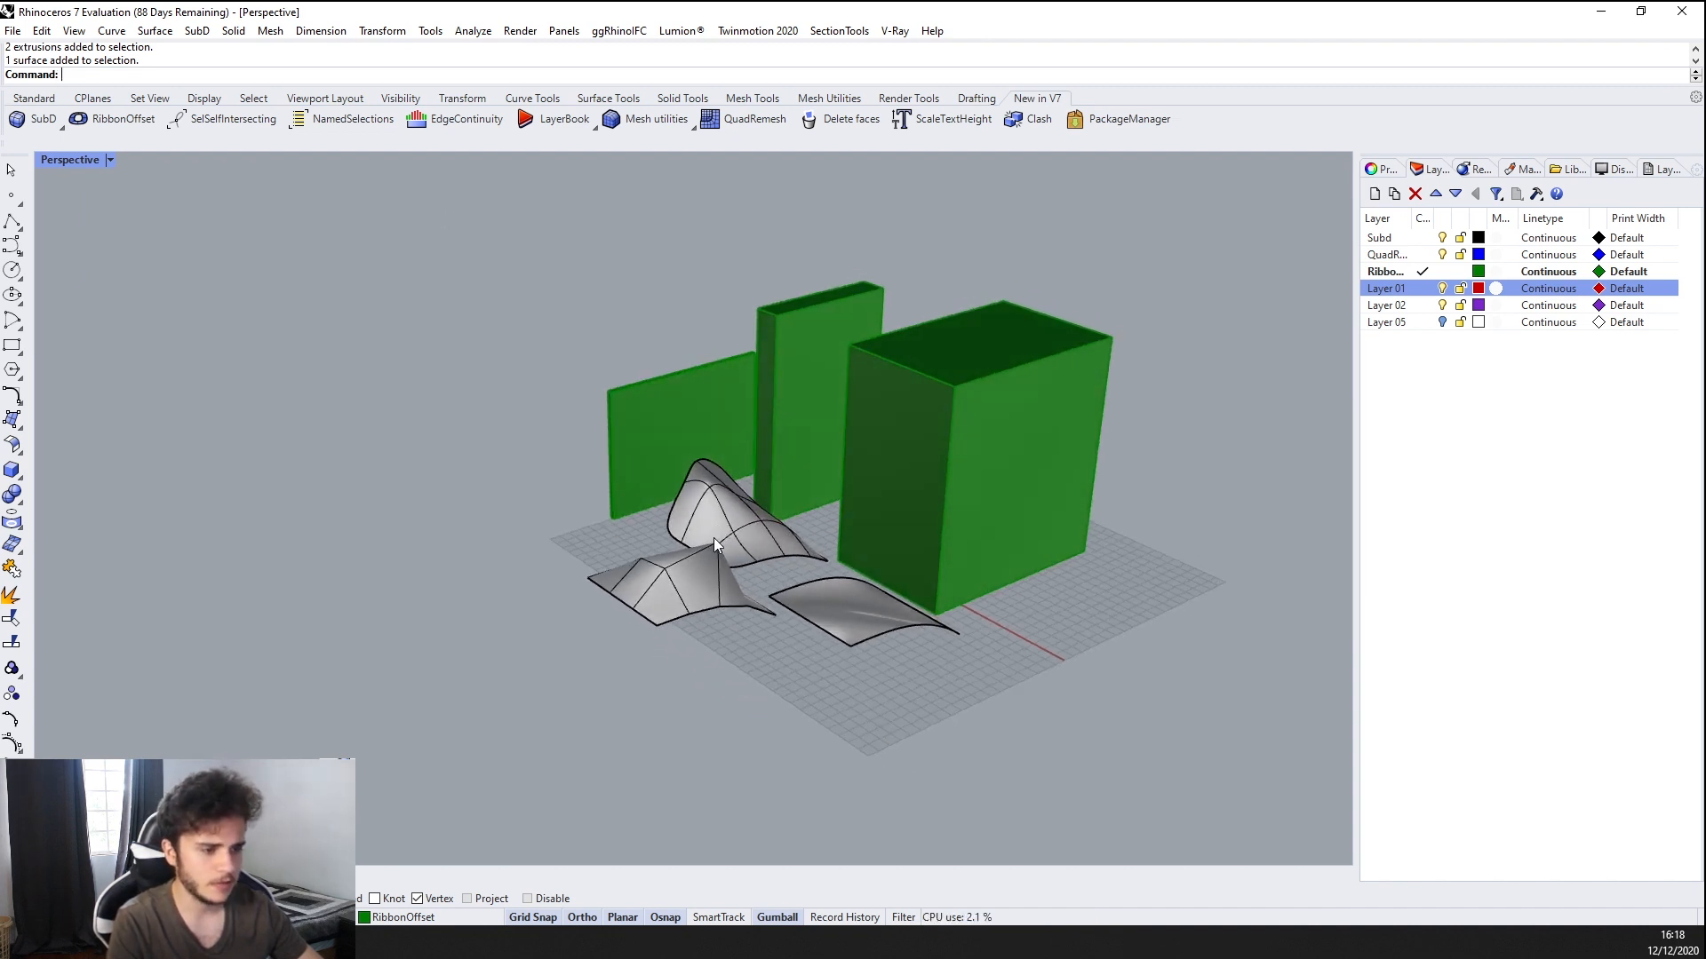
click(883, 392)
key(Delete)
click(802, 366)
key(Delete)
click(723, 385)
key(Delete)
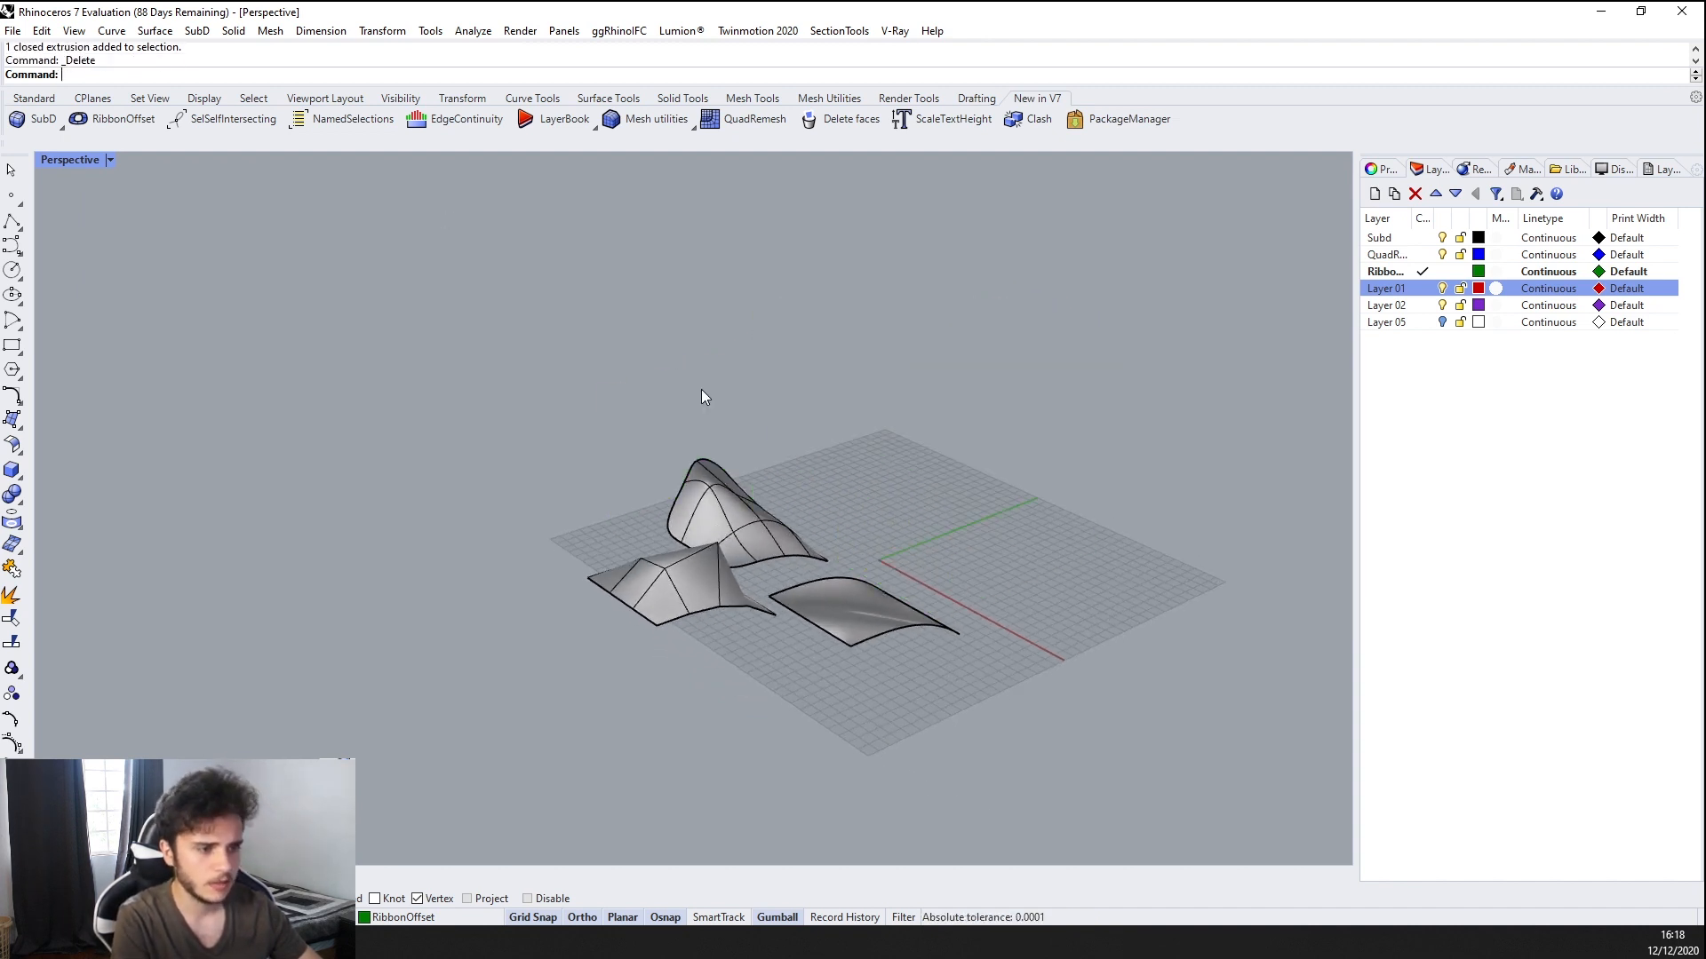
right_drag(701, 389, 737, 435)
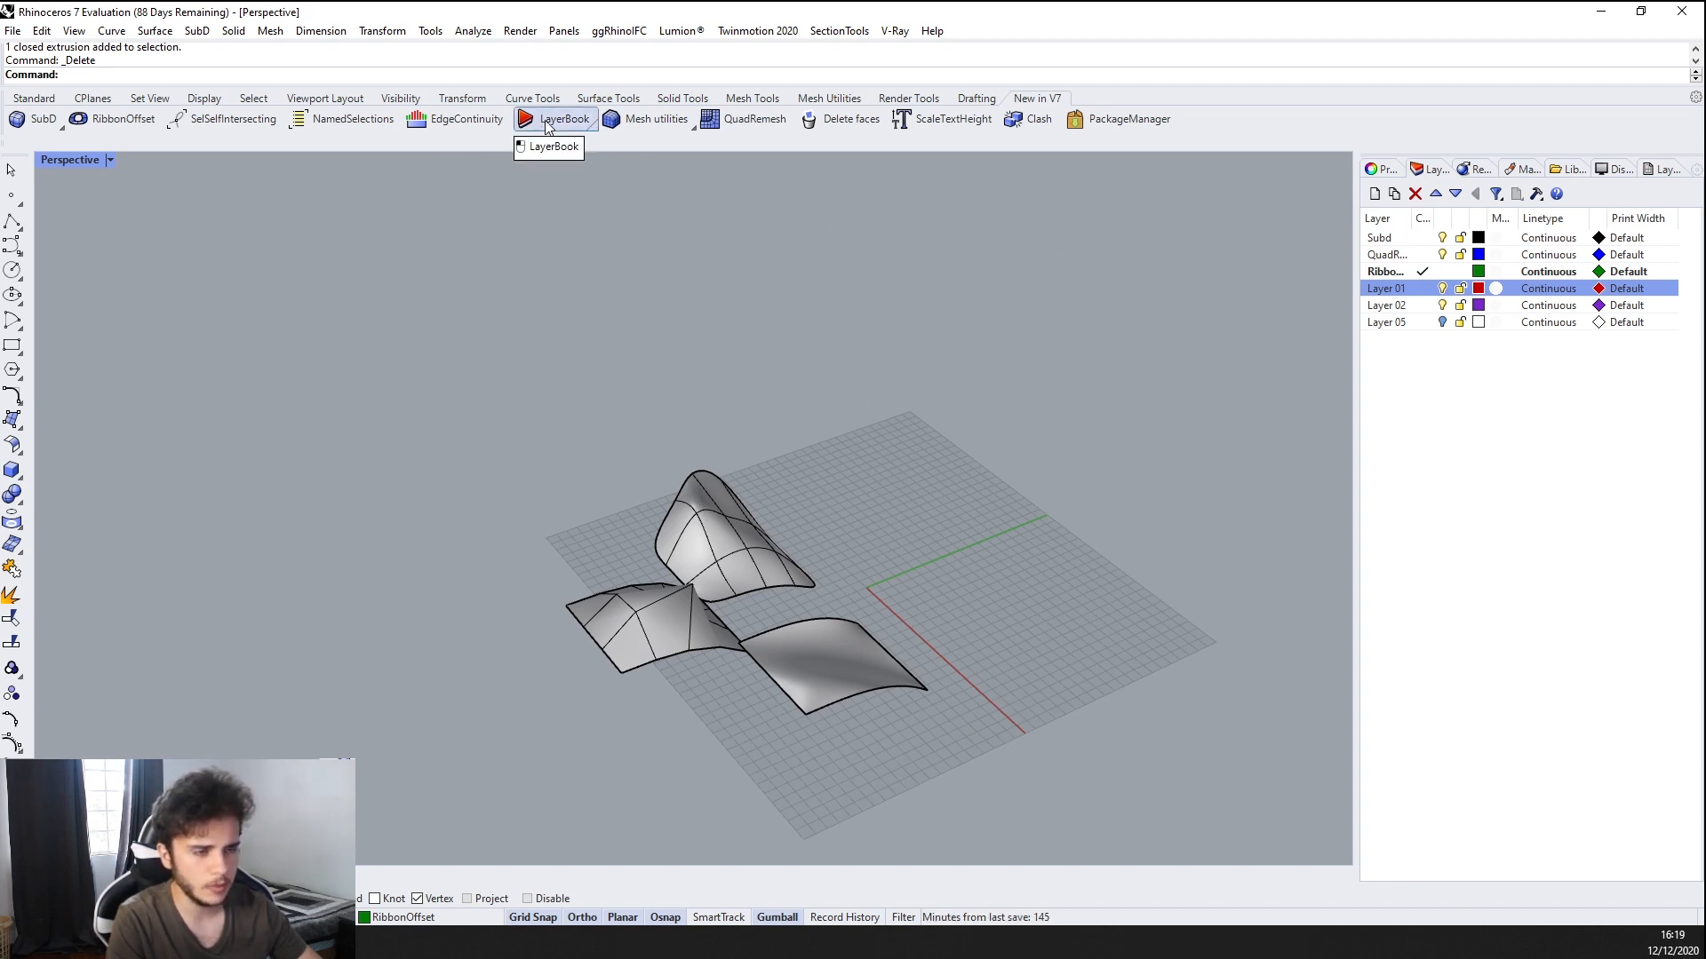
Make Subd the current layer and use LayerBook to page forward through the layers up to Layer 05
double_click(1387, 240)
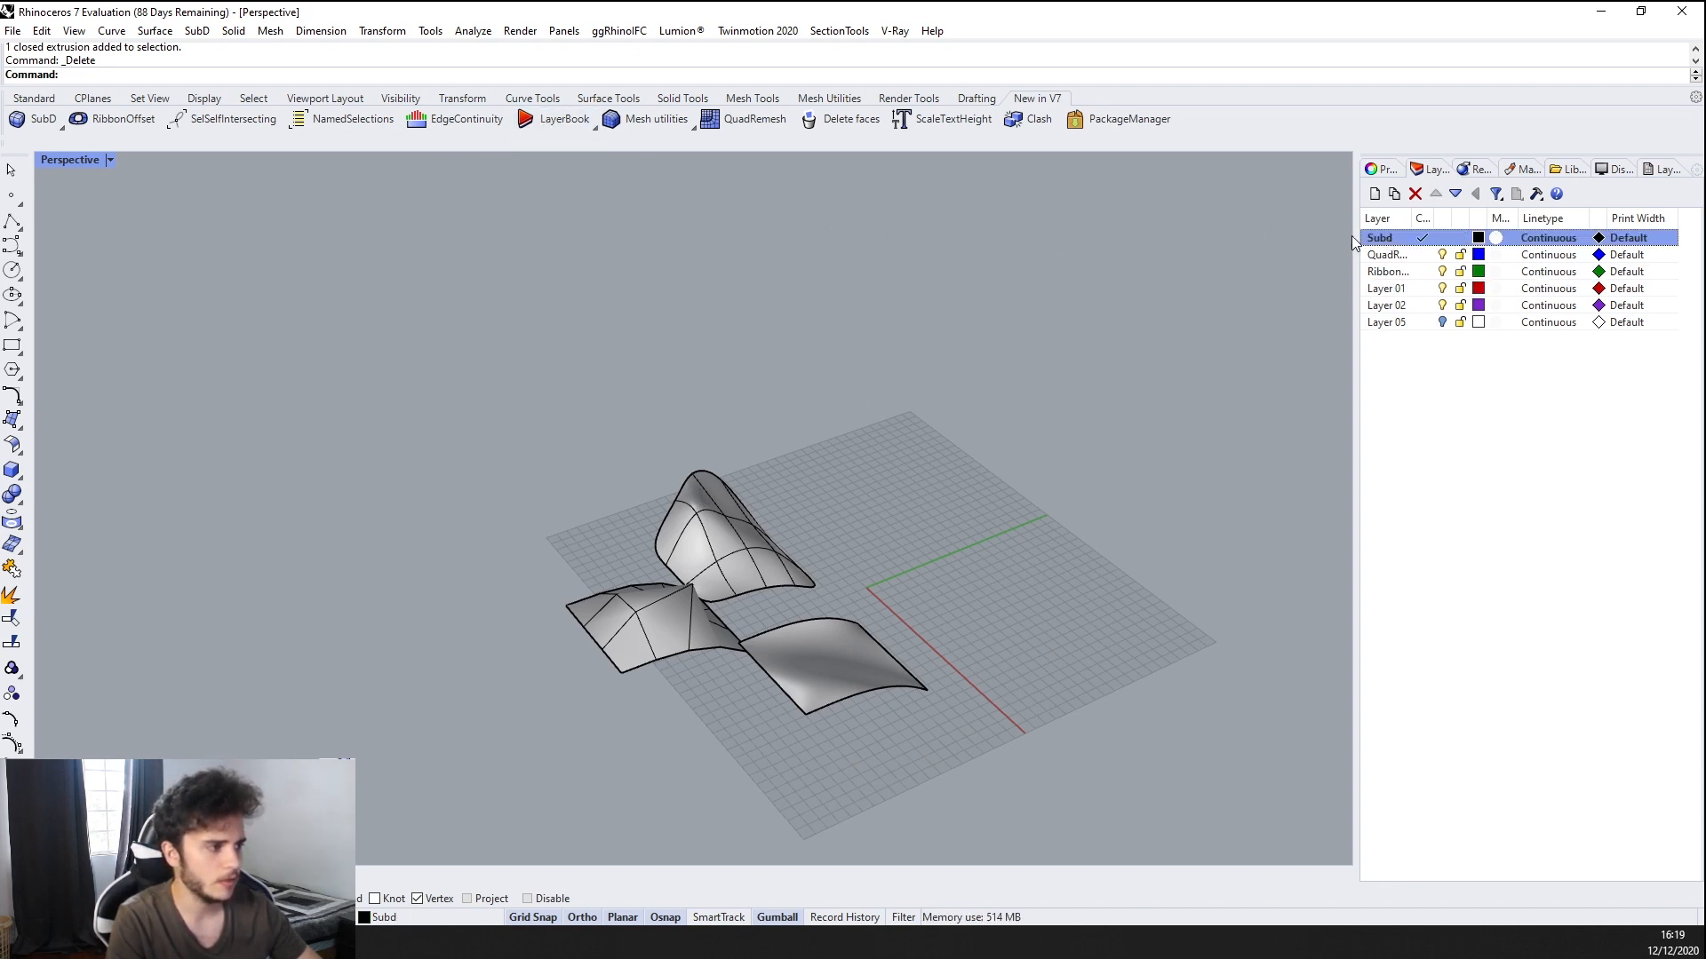
click(556, 119)
right_drag(674, 411, 315, 393)
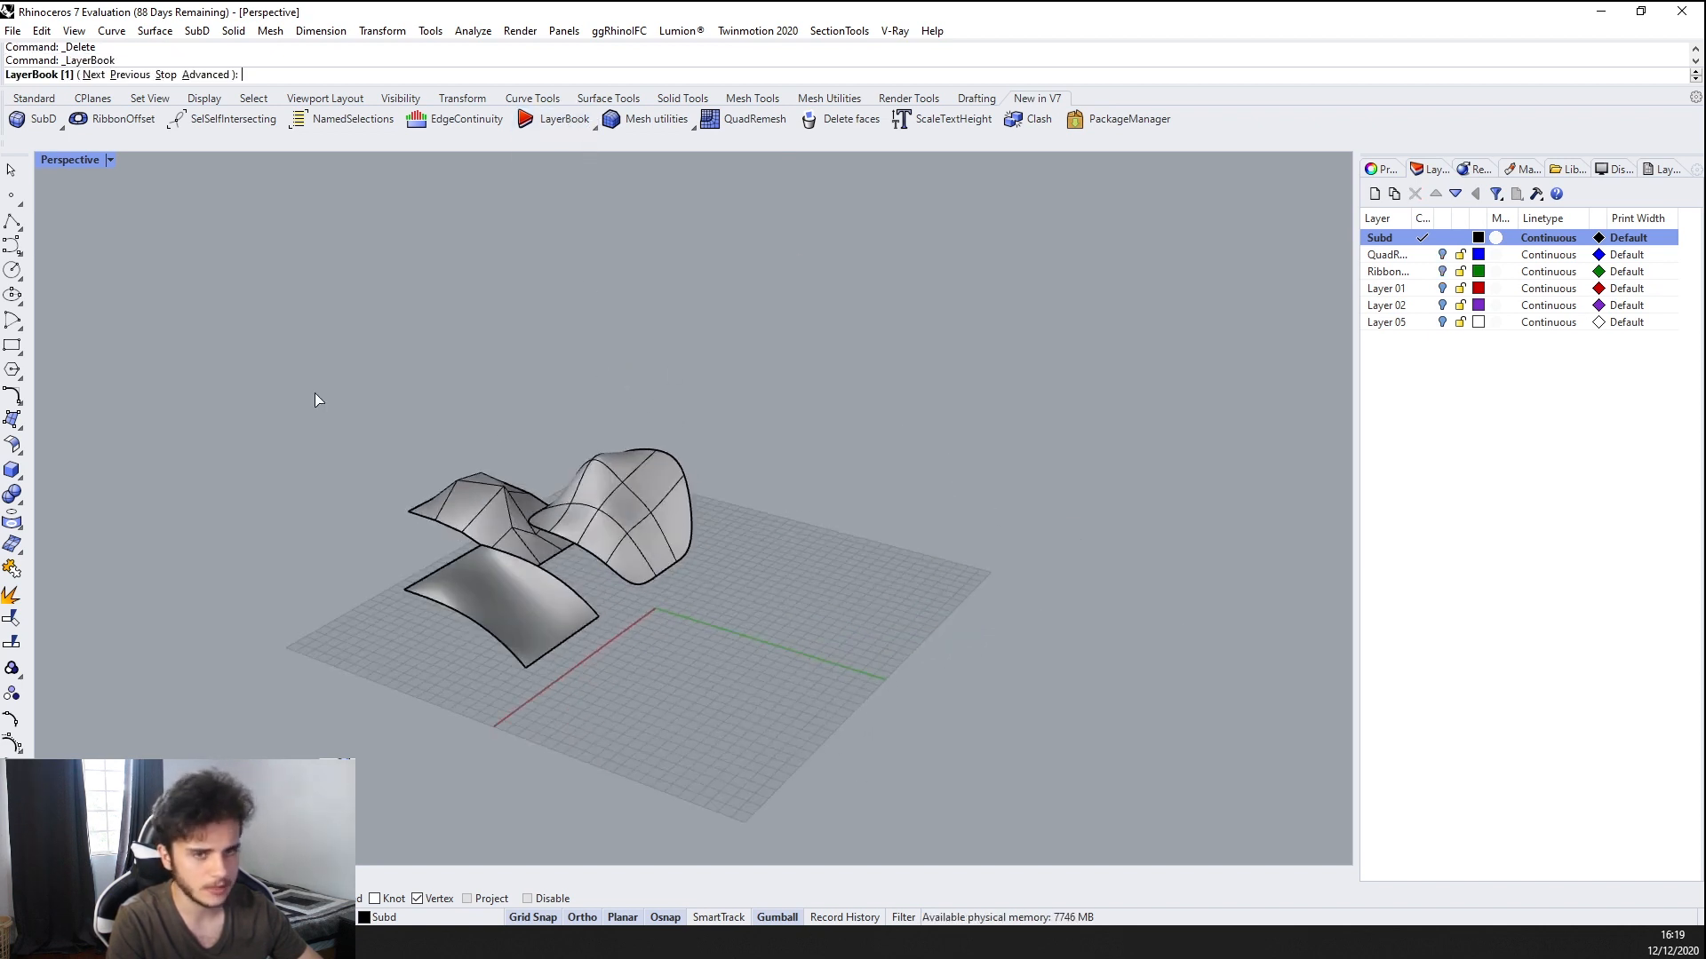
right_drag(933, 363, 446, 385)
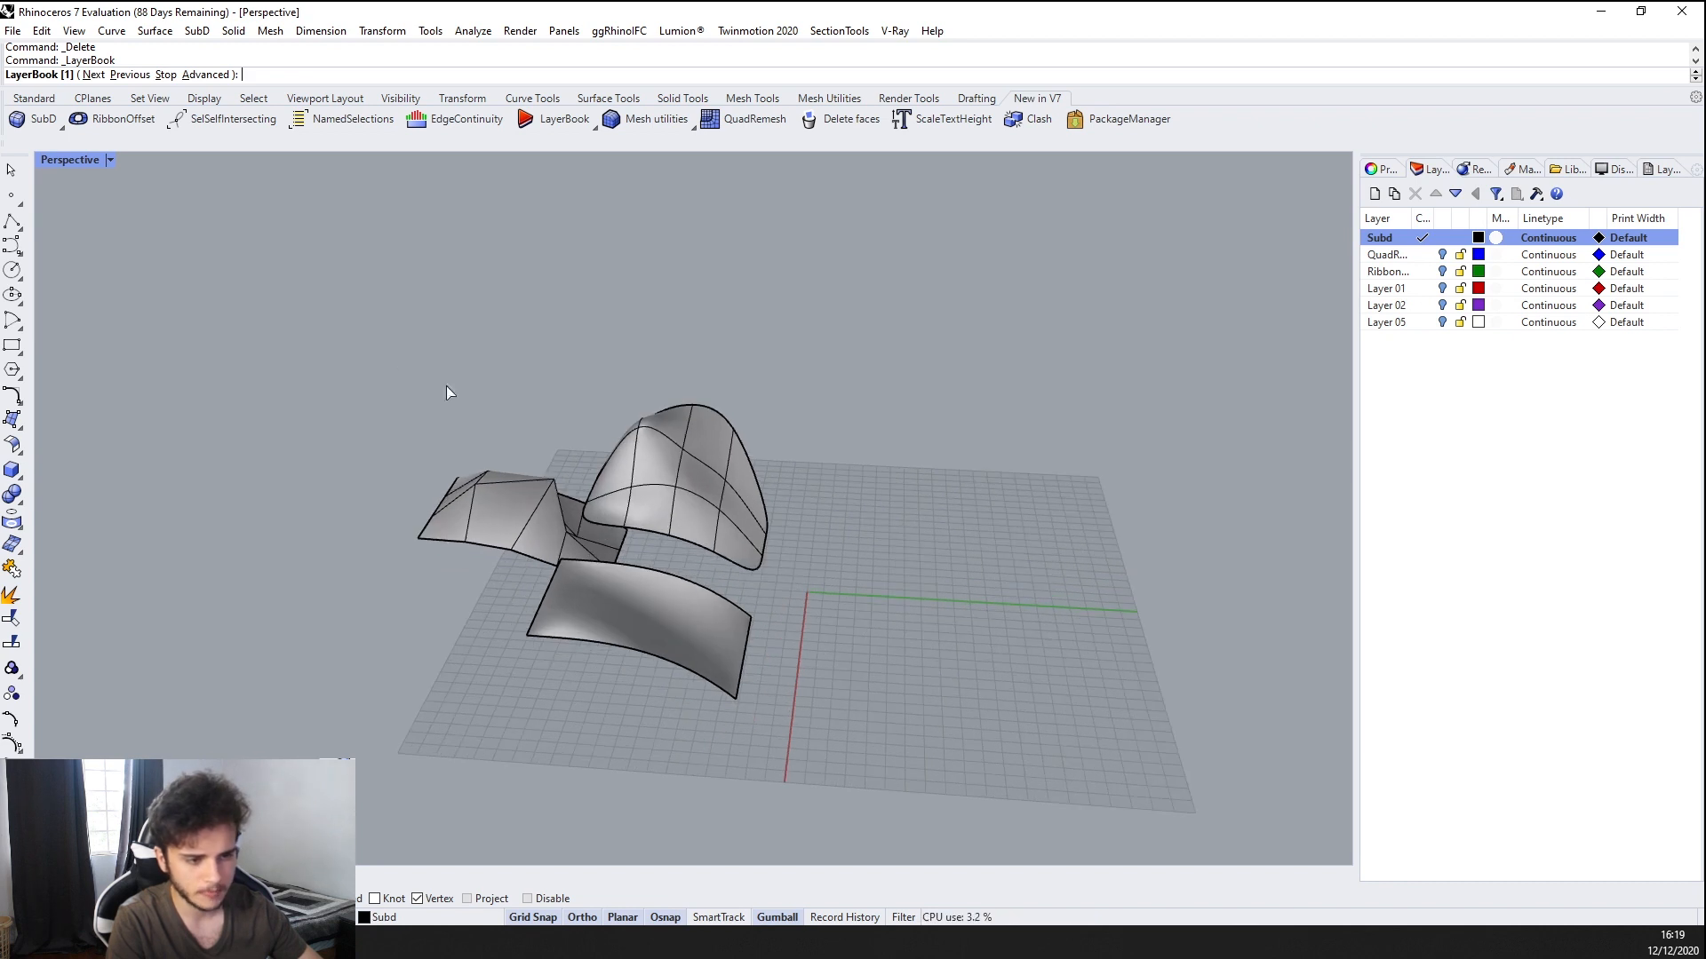
scroll(796, 557, up, 2)
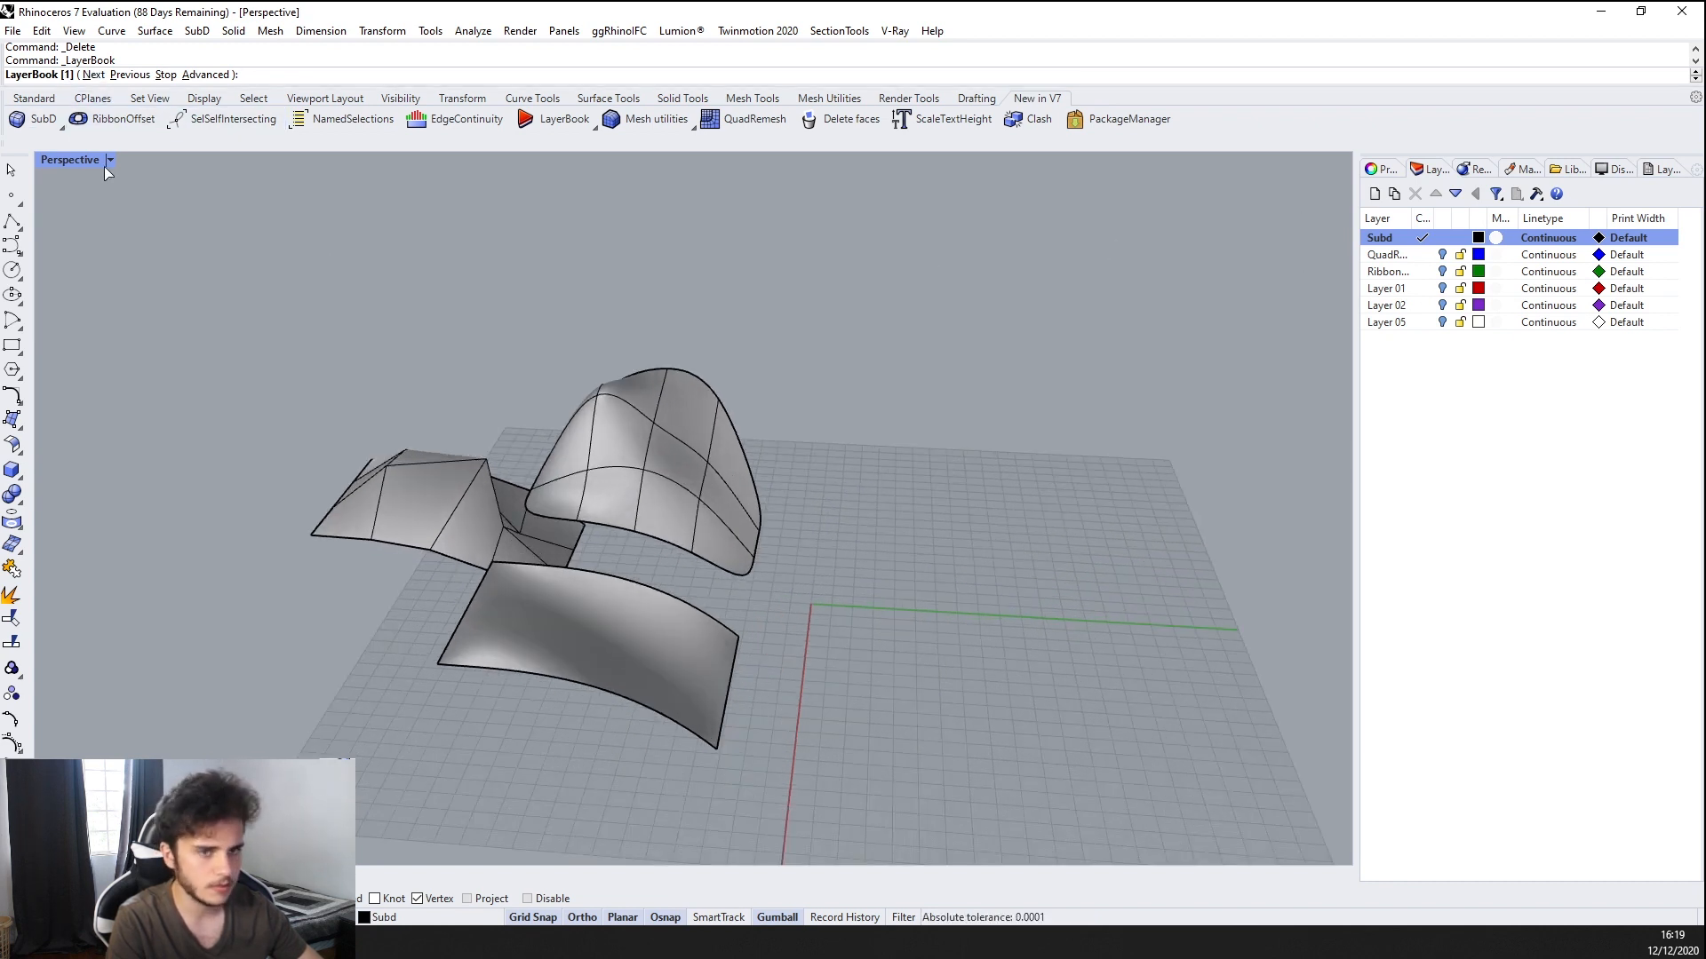
click(92, 76)
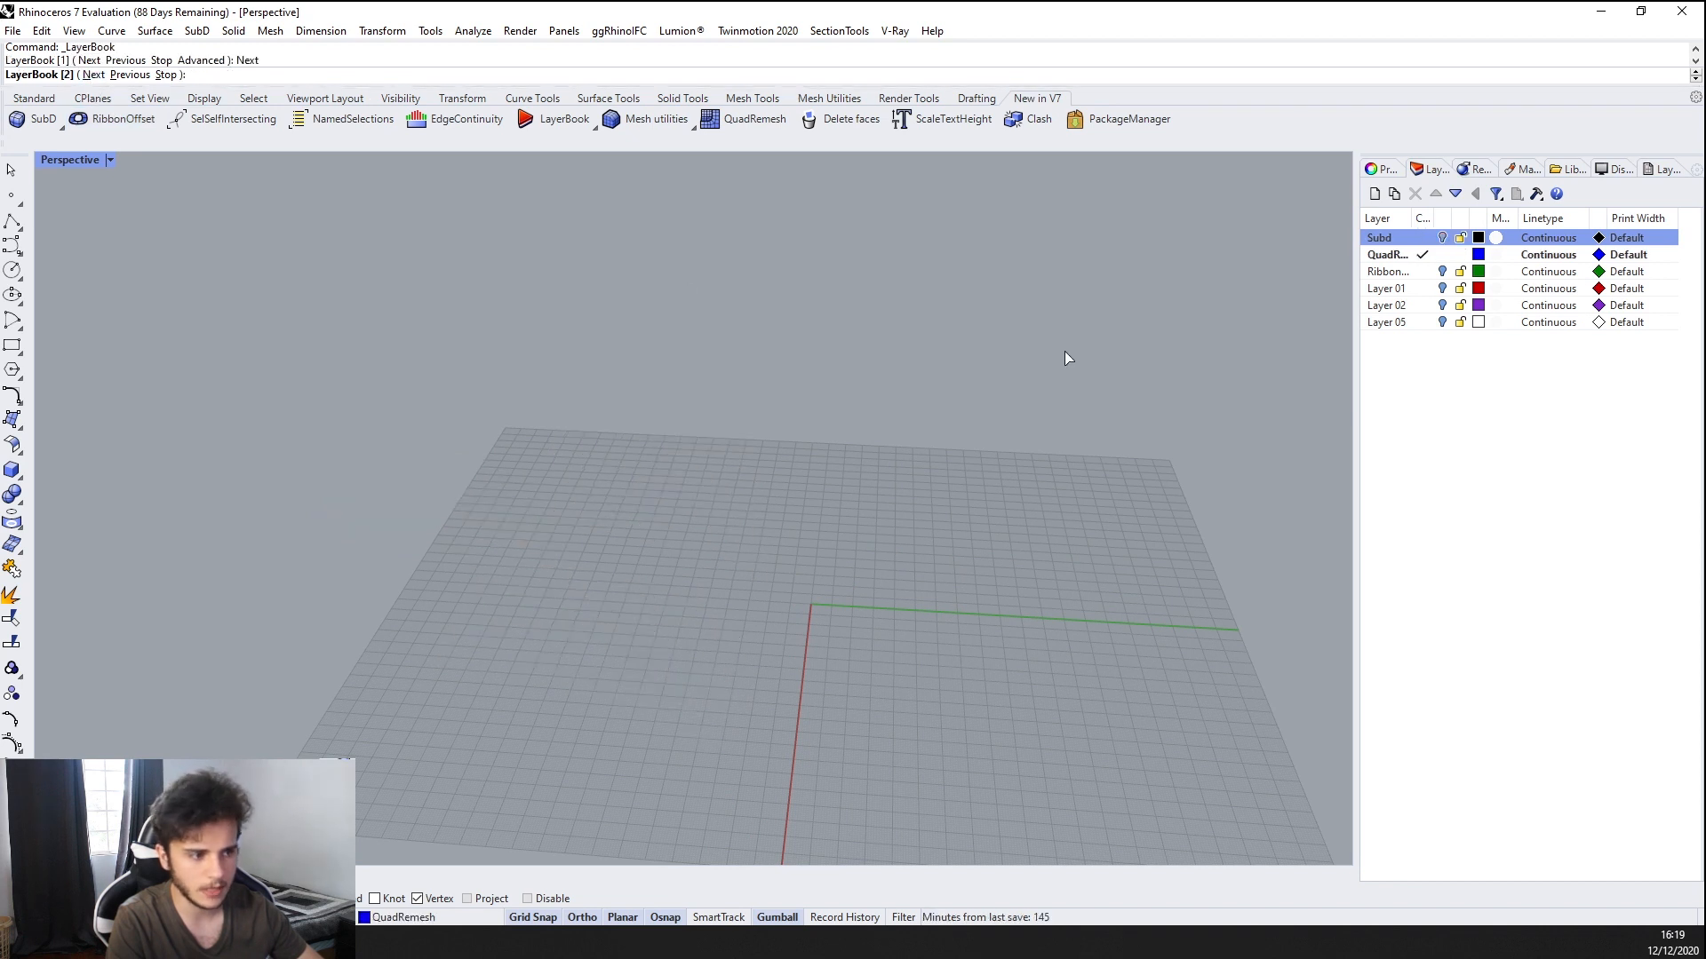
click(93, 76)
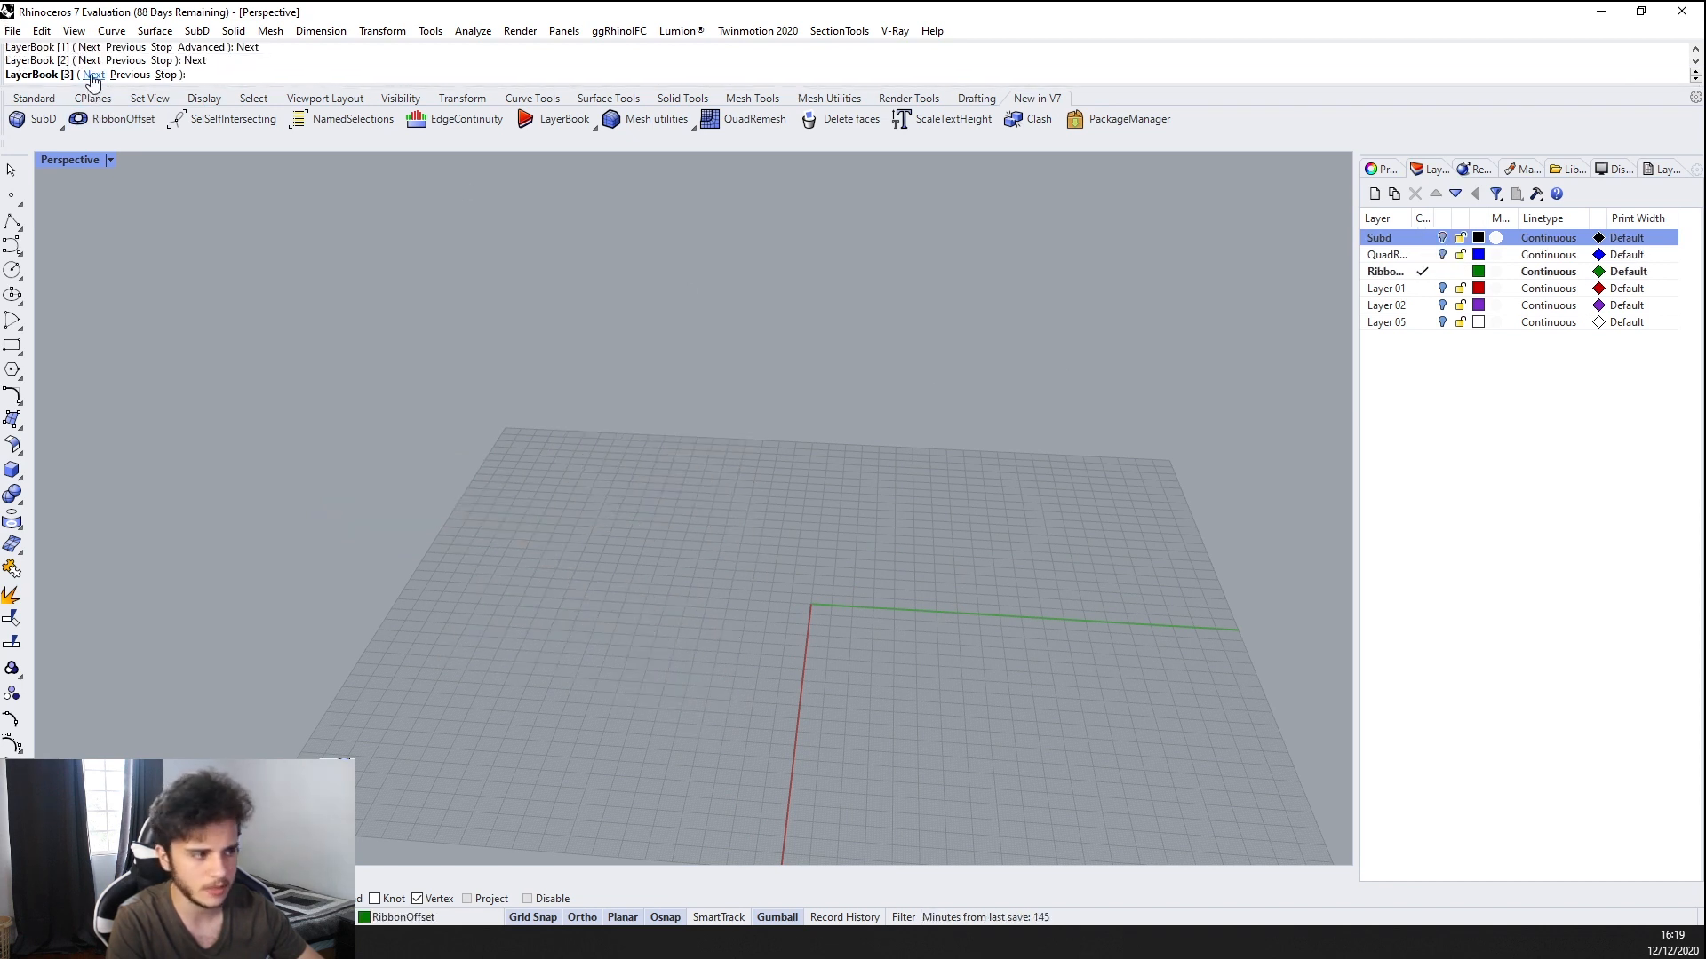
click(93, 75)
click(92, 76)
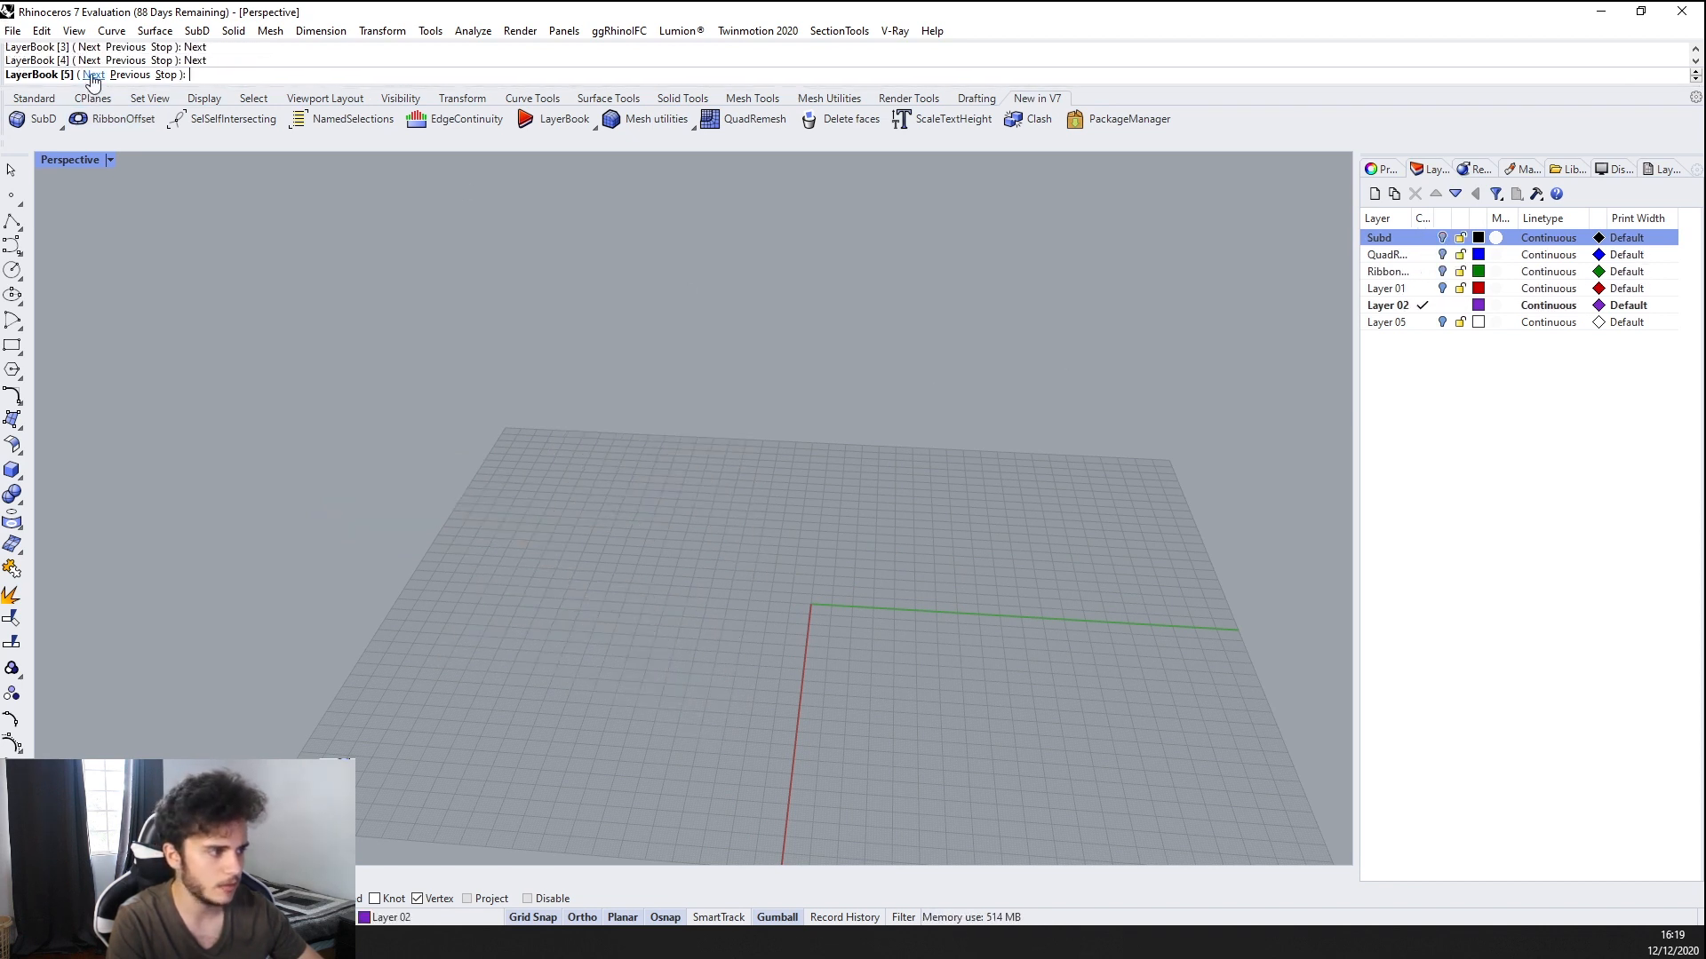
click(92, 76)
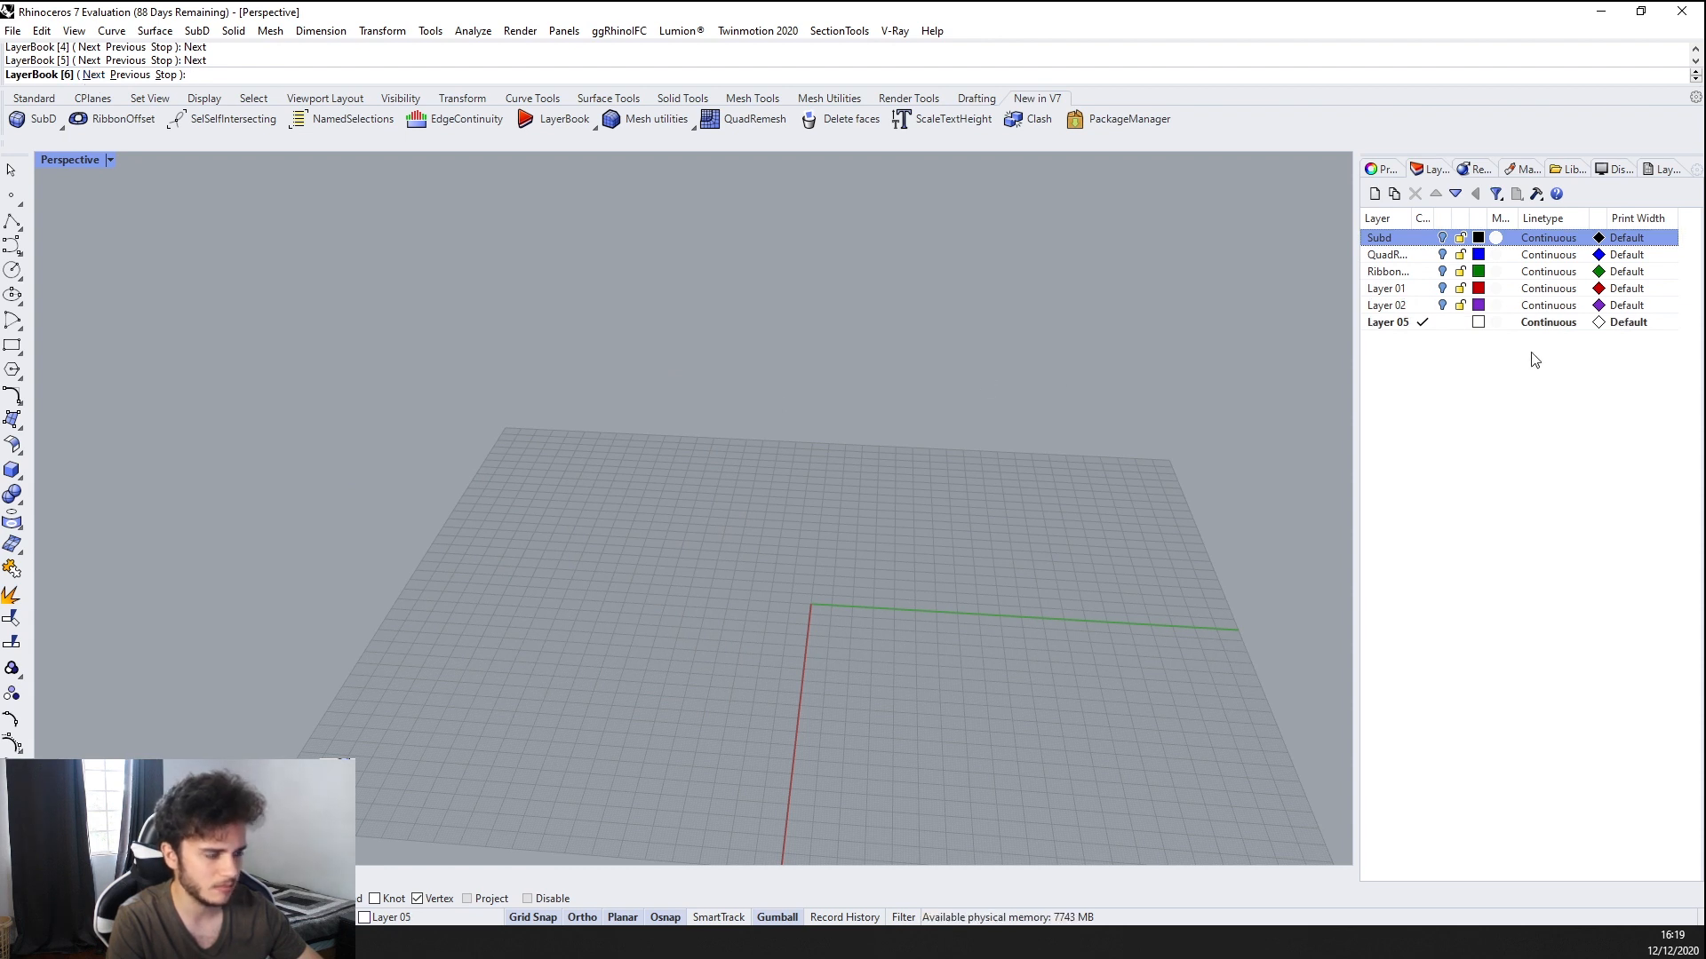
Page LayerBook back from Layer 05 to the Subd layer
click(127, 76)
click(128, 75)
click(129, 76)
click(129, 76)
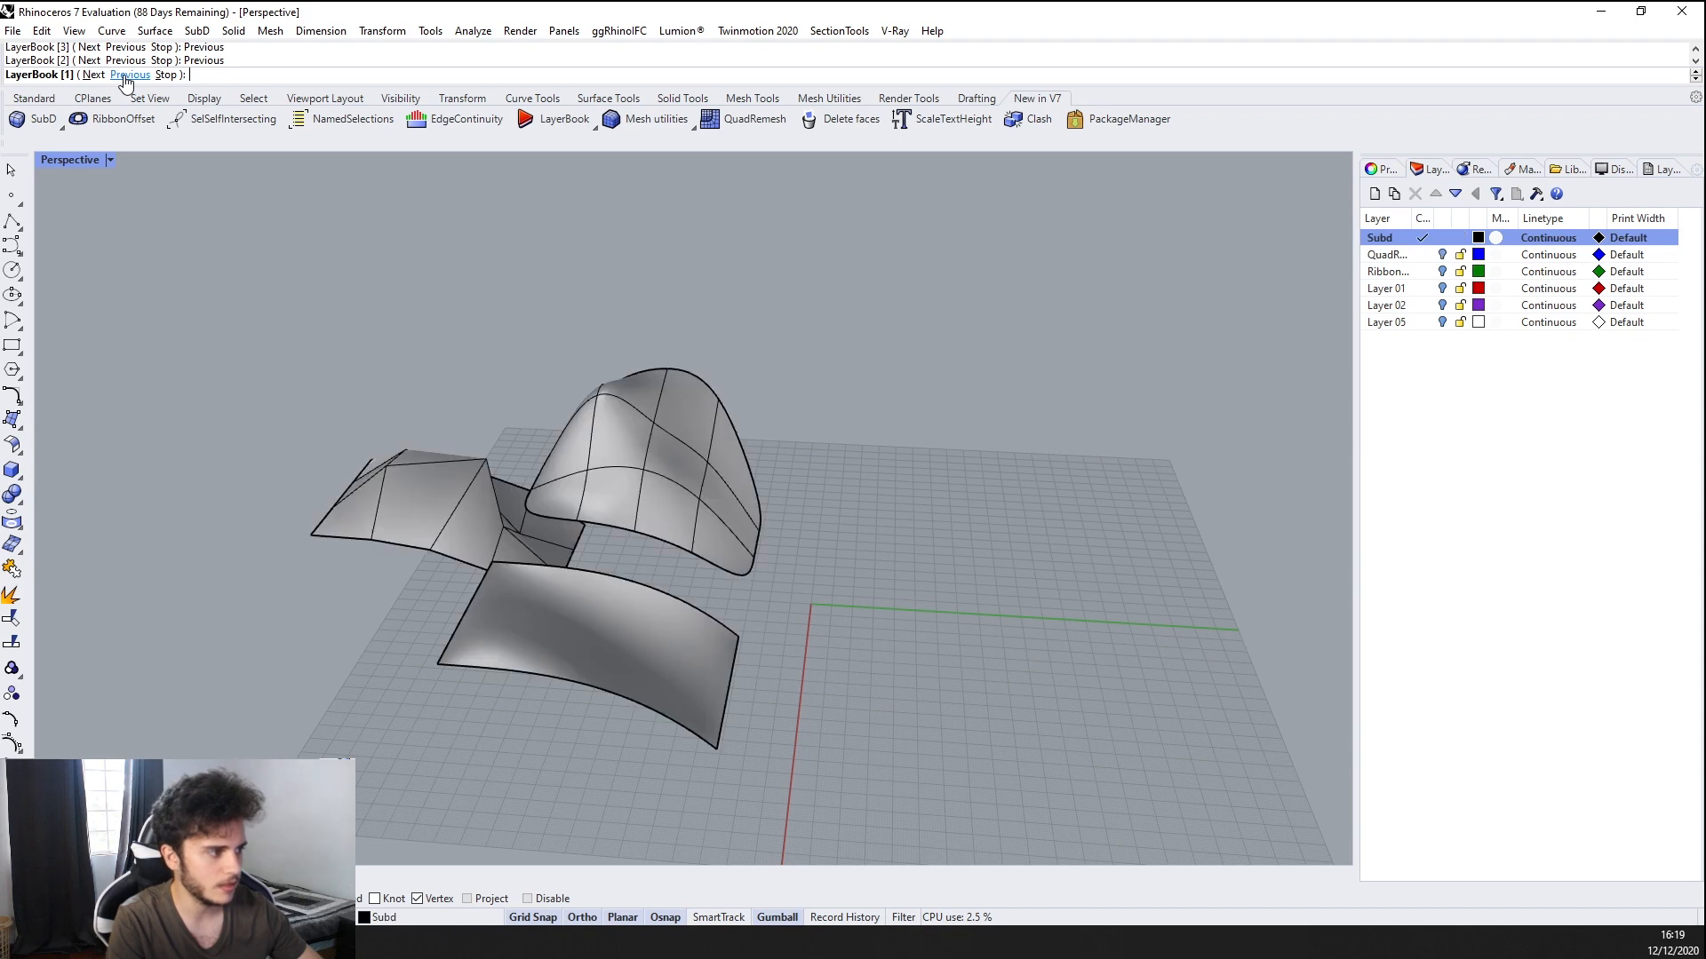
click(129, 76)
right_drag(988, 465, 799, 418)
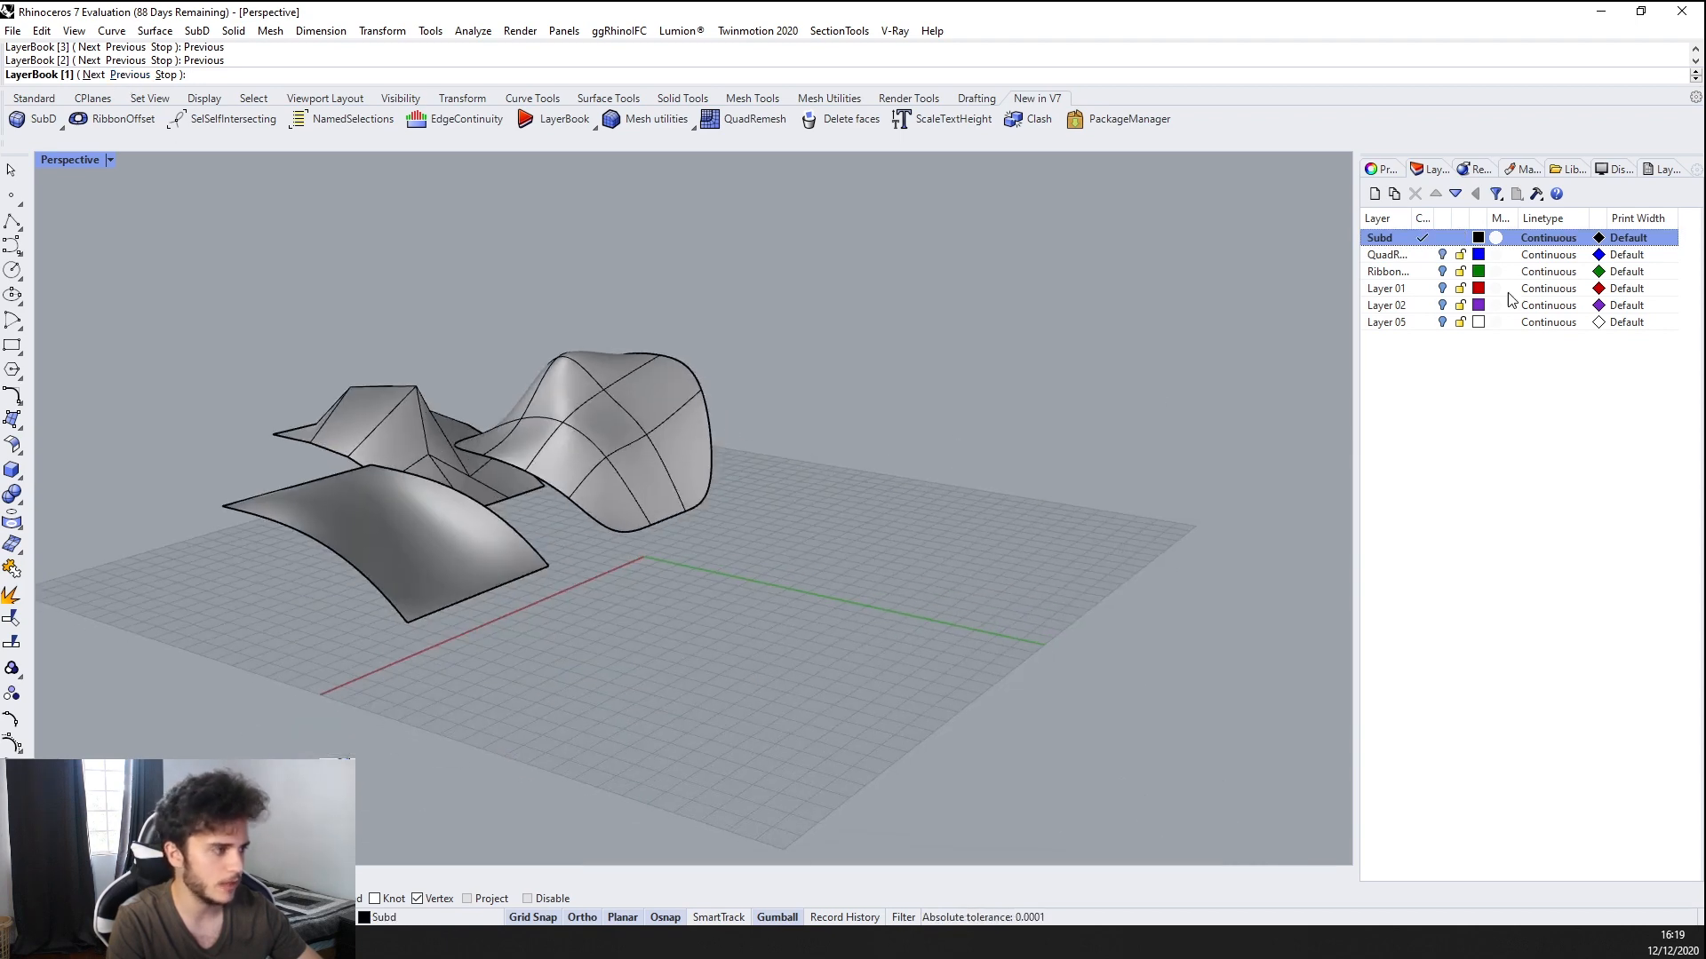
Make QuadRemesh the current layer and draw a large box on the grid beside the three curved shapes
double_click(1403, 254)
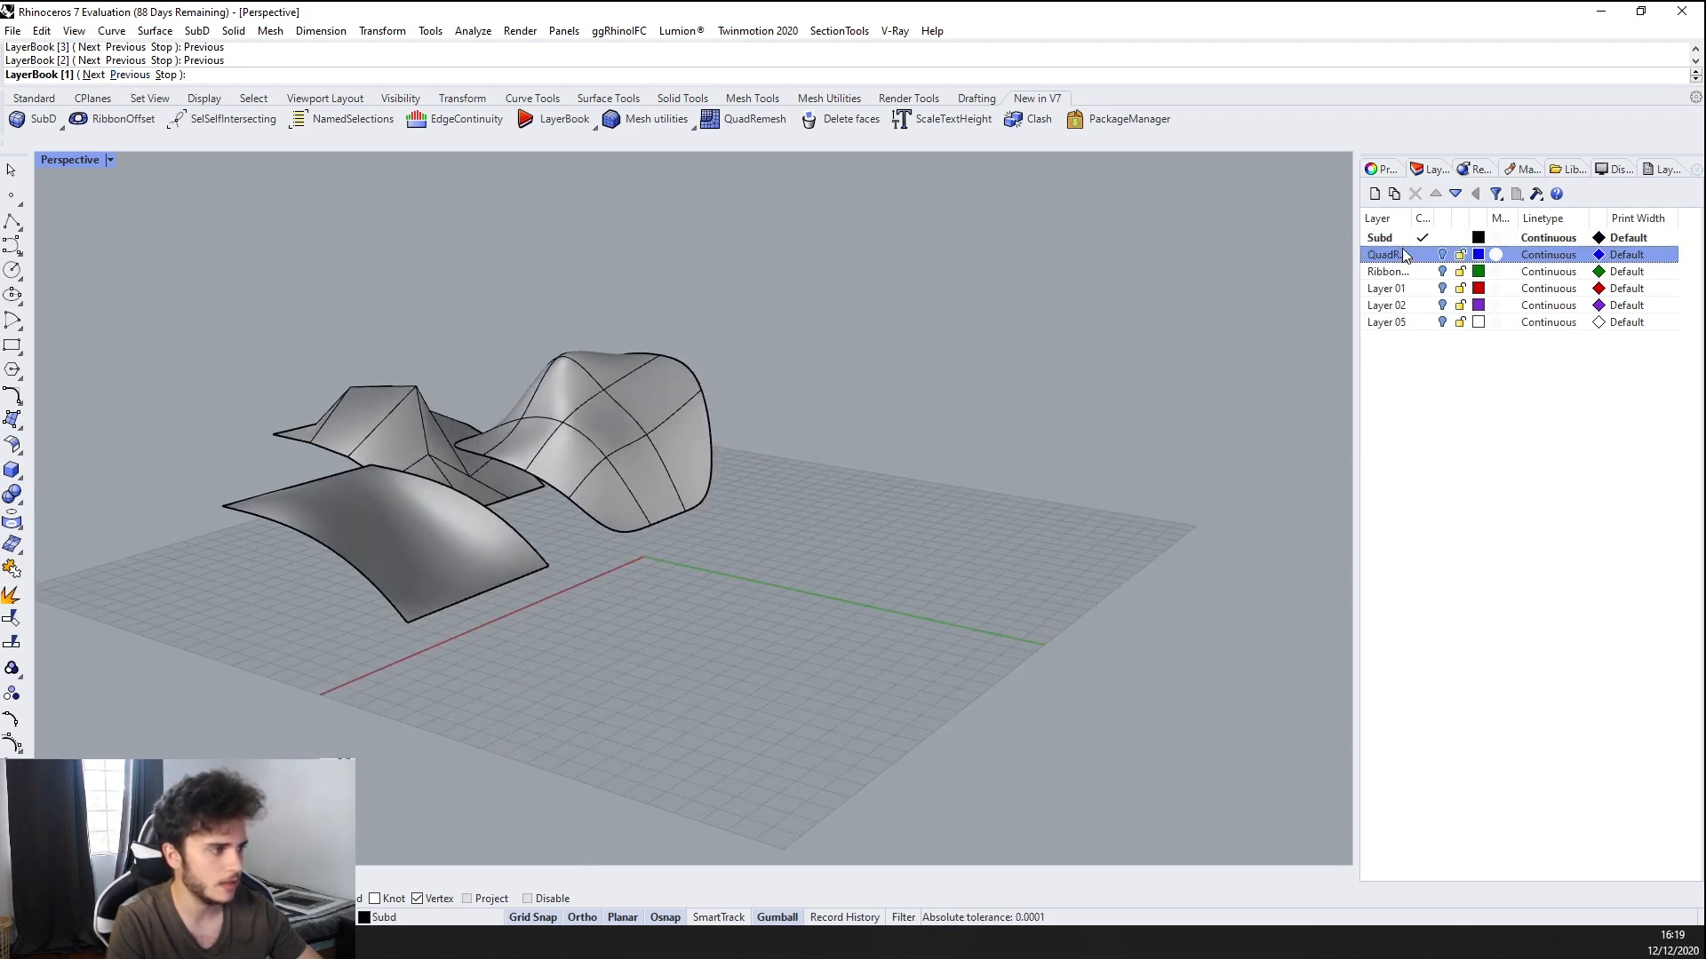
click(12, 469)
click(780, 558)
click(959, 681)
click(983, 397)
right_drag(983, 397, 807, 515)
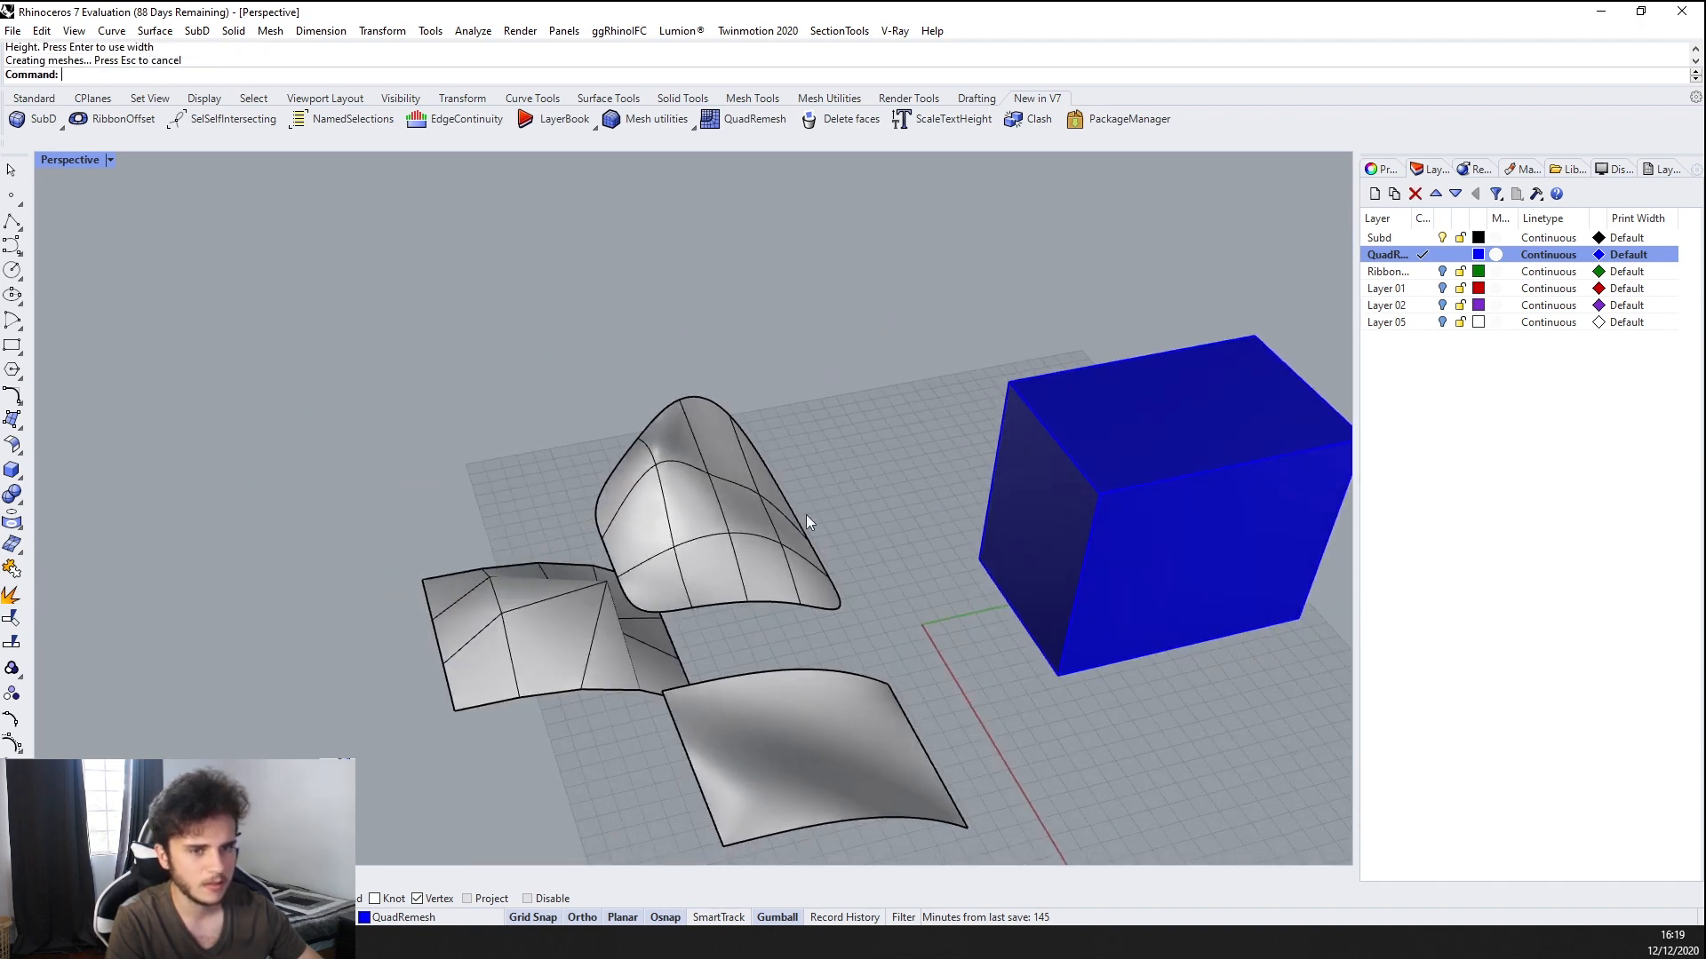
Start LayerBook on the QuadRemesh layer and page back to the Subd layer
click(571, 123)
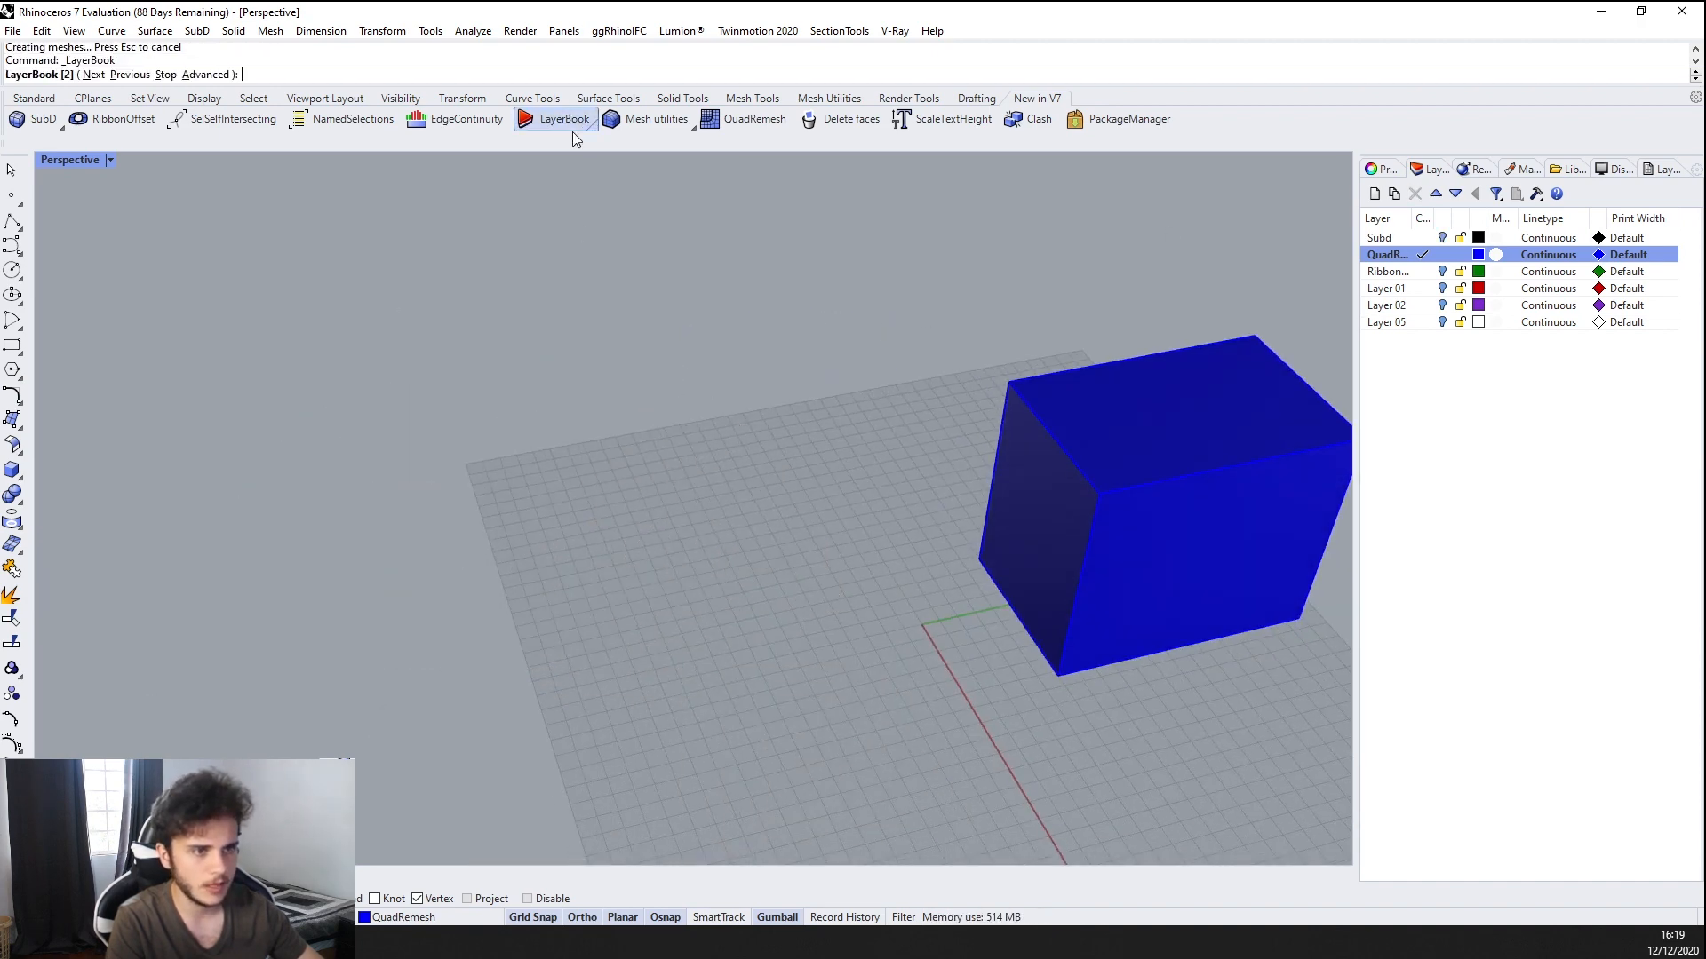
right_drag(746, 276, 598, 284)
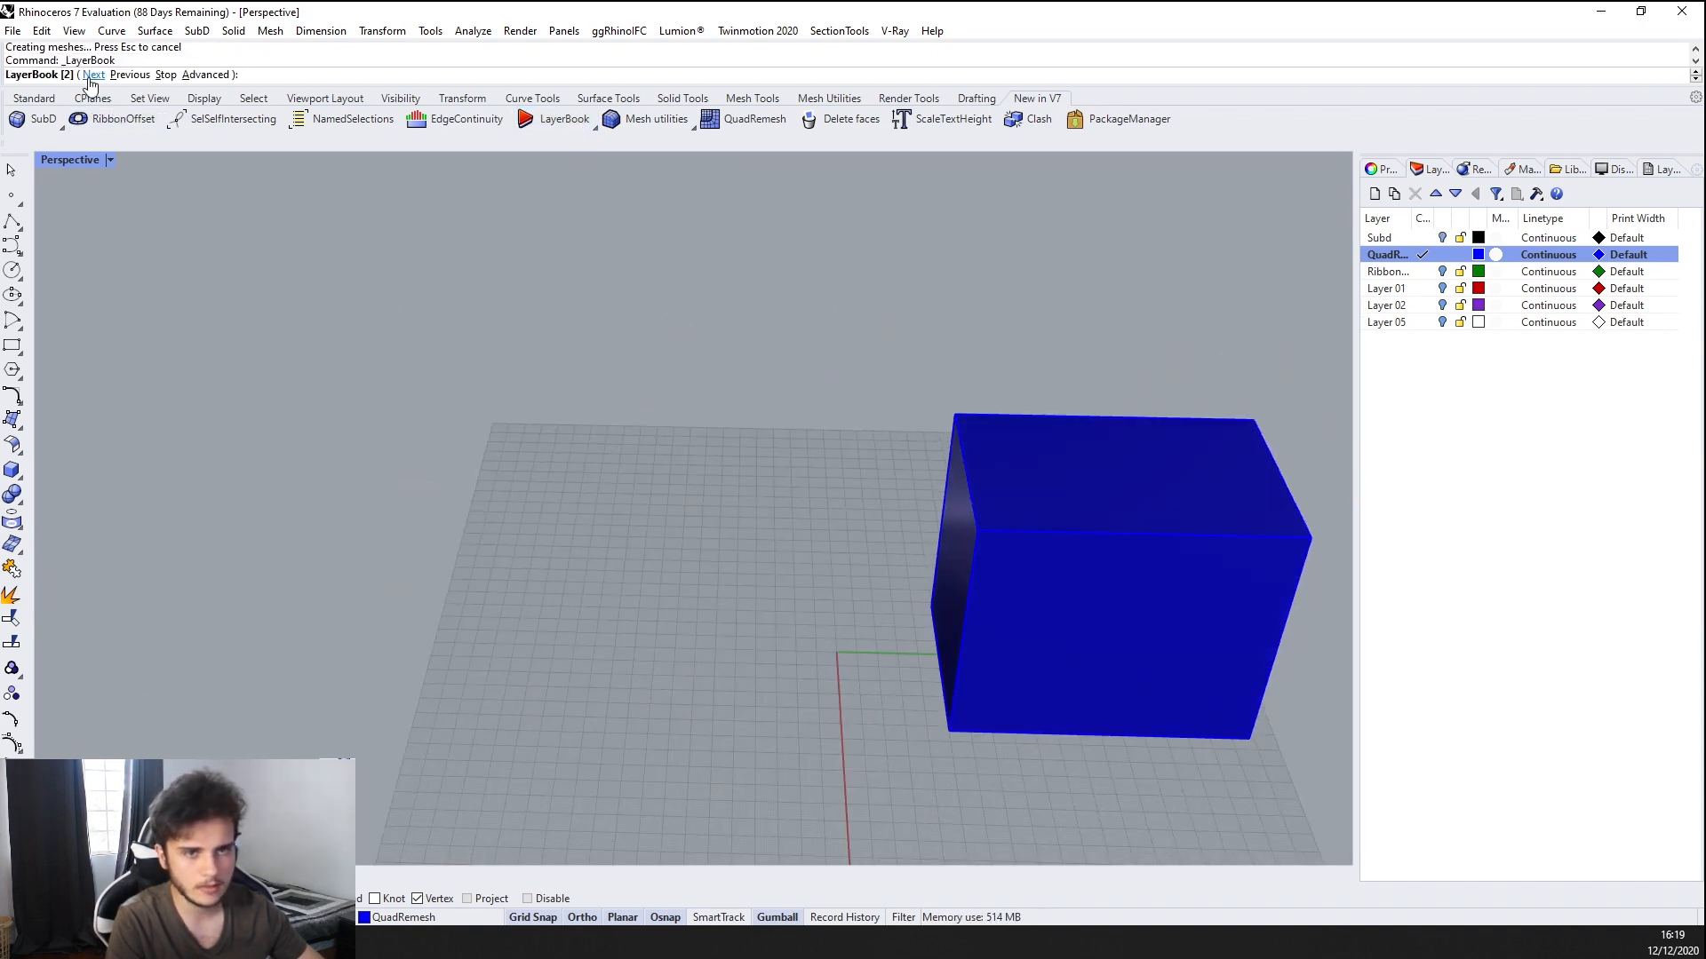
click(129, 75)
right_drag(405, 281, 547, 355)
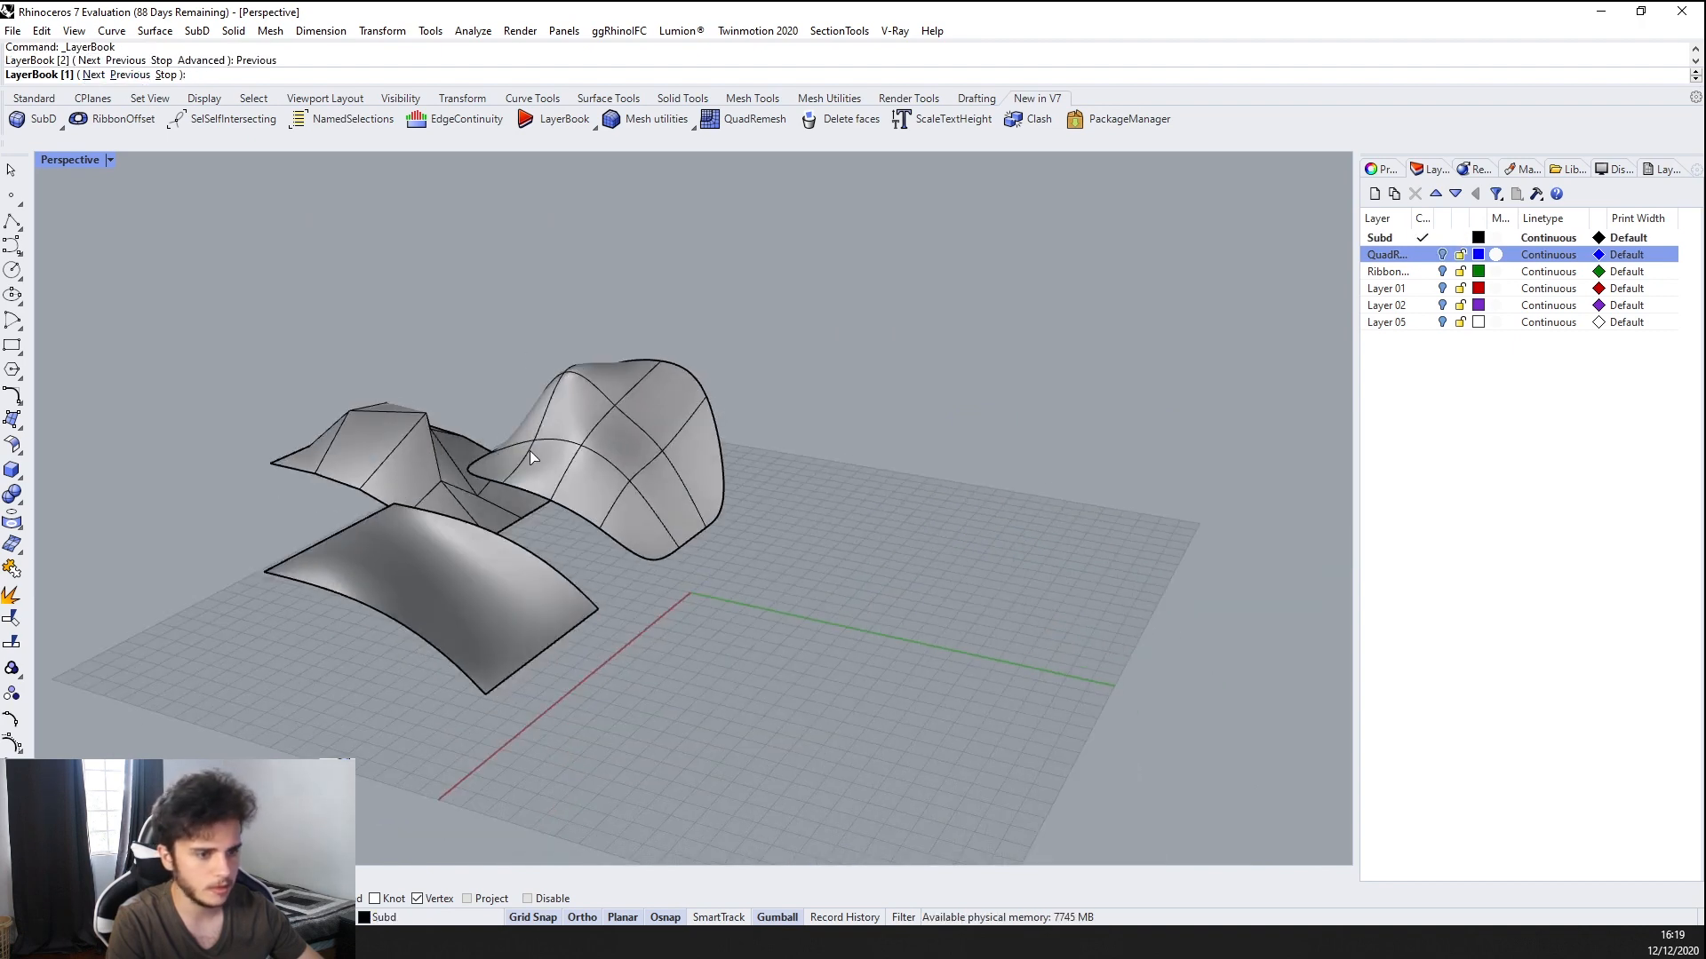
right_drag(529, 450, 638, 499)
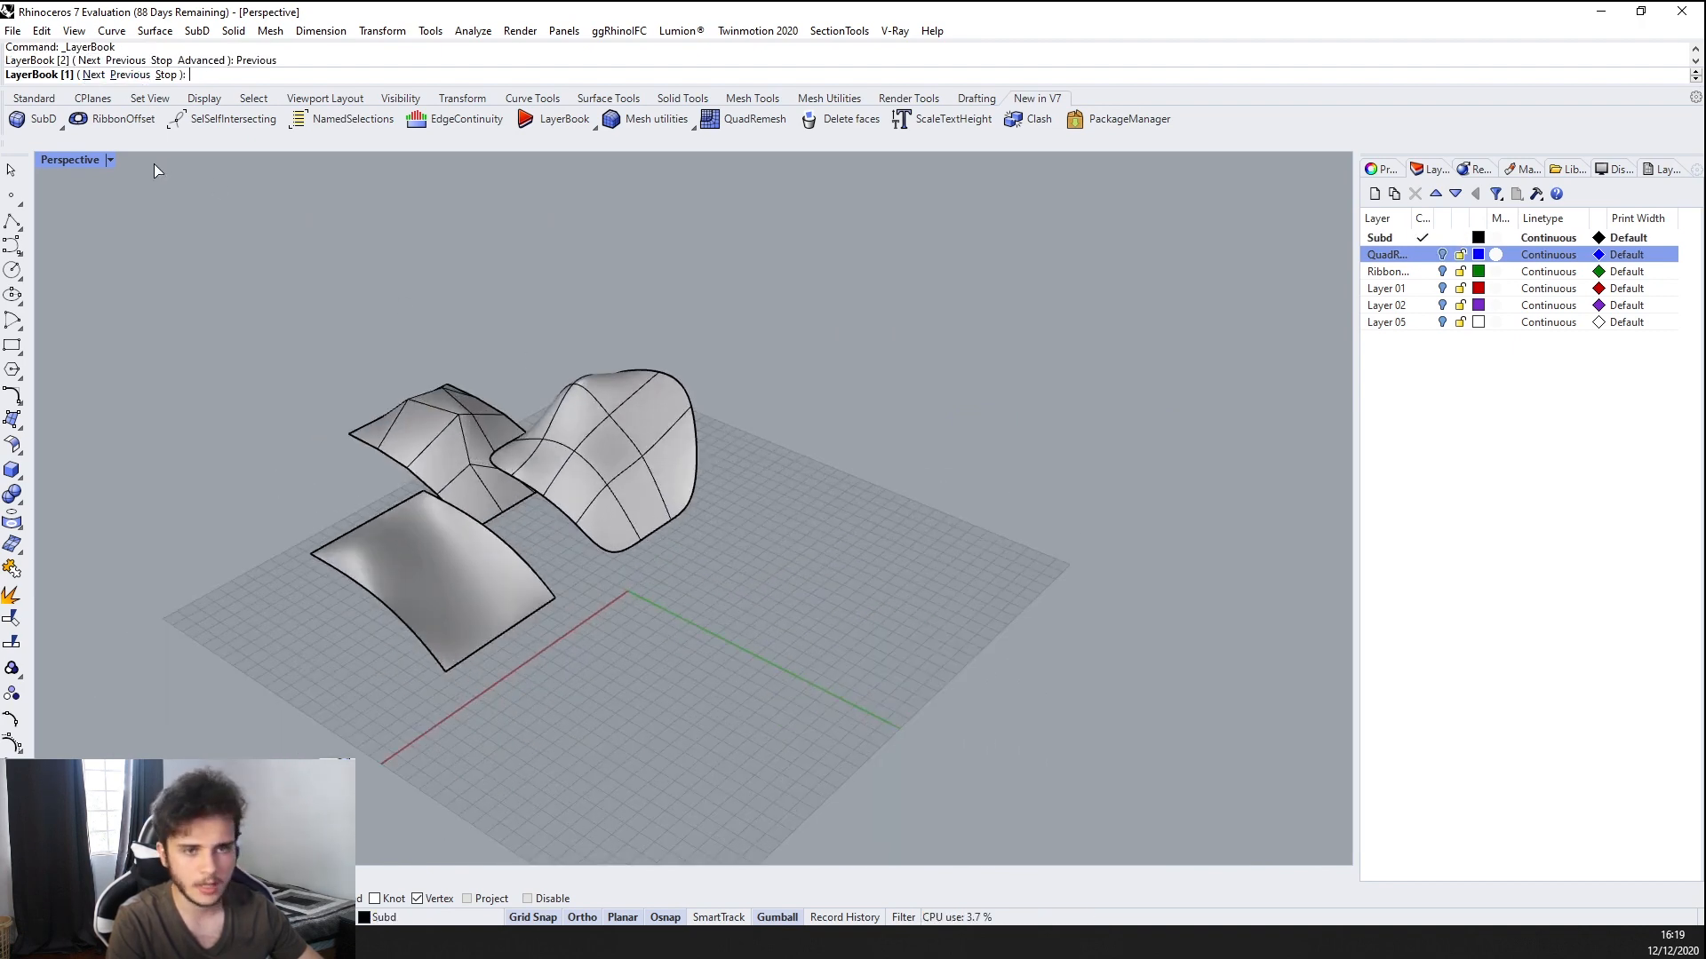
Set the Perspective viewport to Rendered display and page LayerBook forward to the QuadRemesh layer
click(110, 161)
click(119, 271)
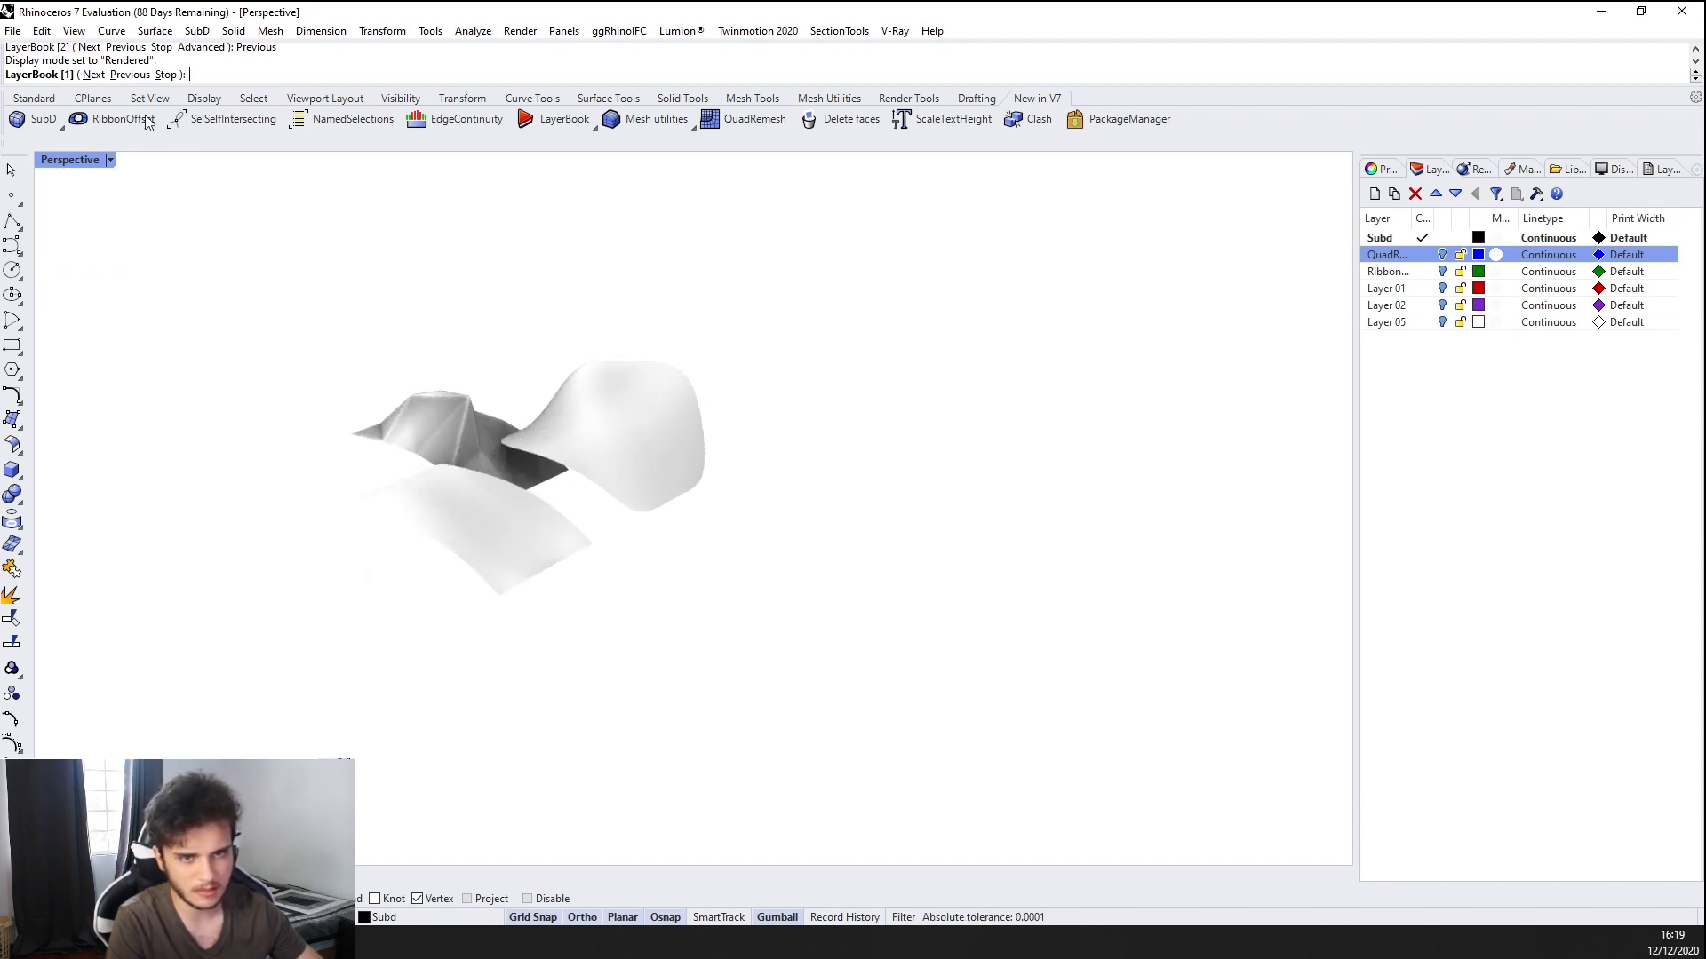
click(93, 75)
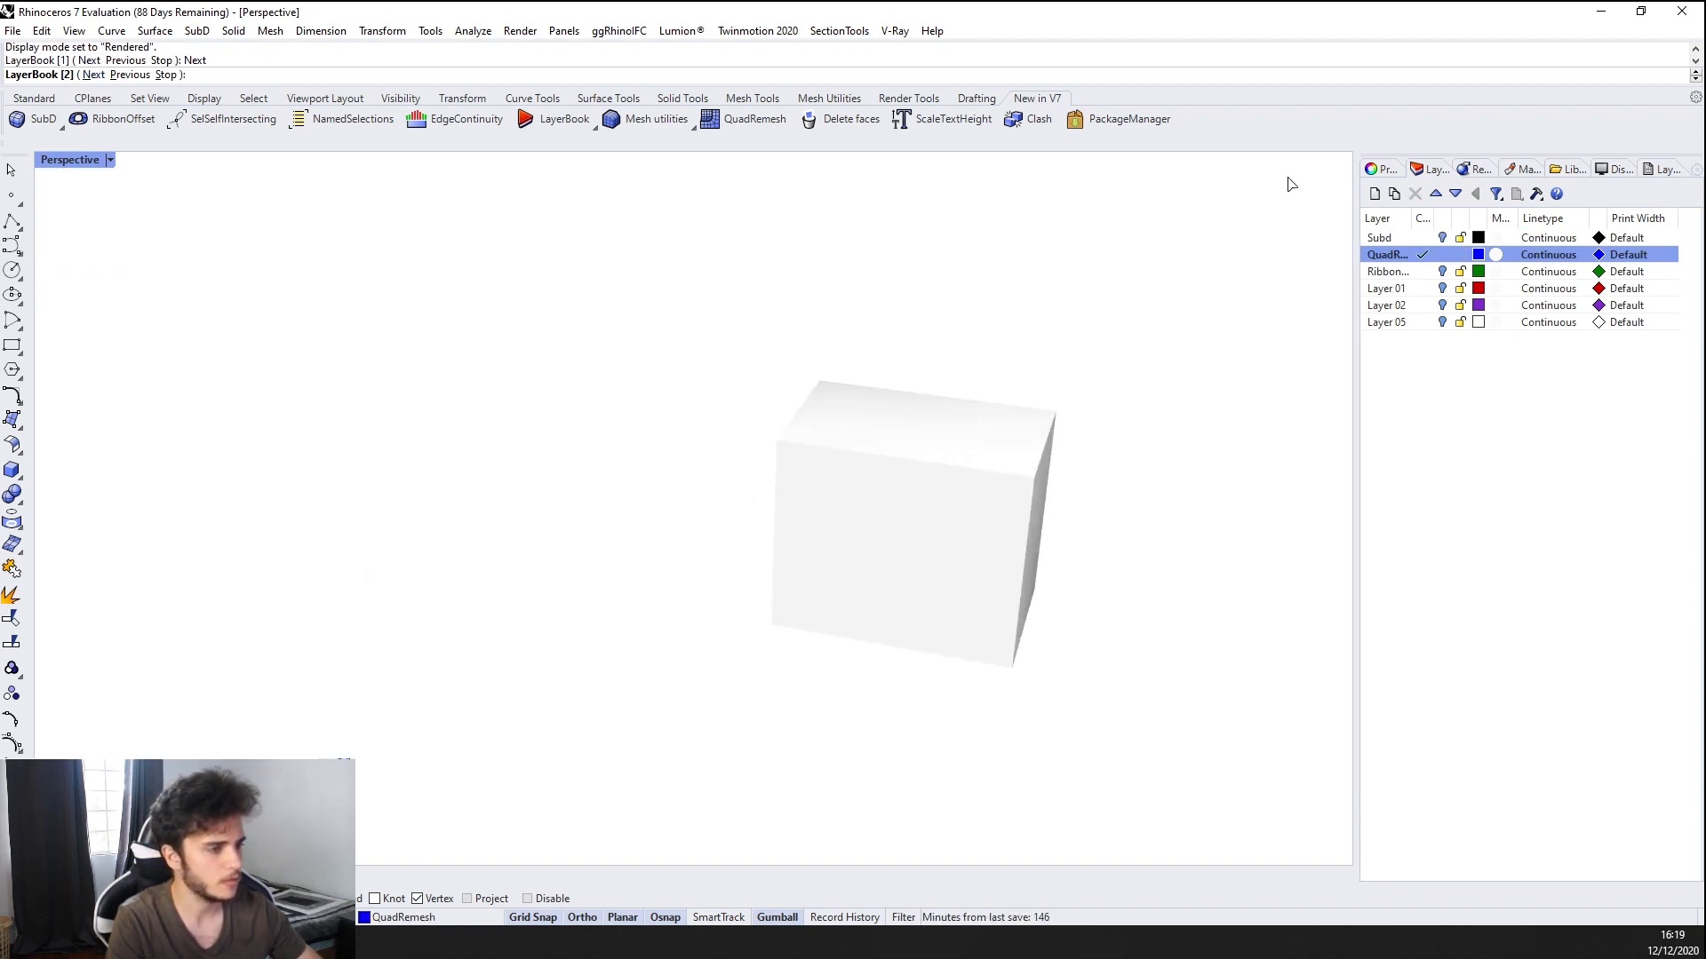
Make Subd the current layer and set the Perspective viewport to Shaded display
click(1422, 238)
click(111, 160)
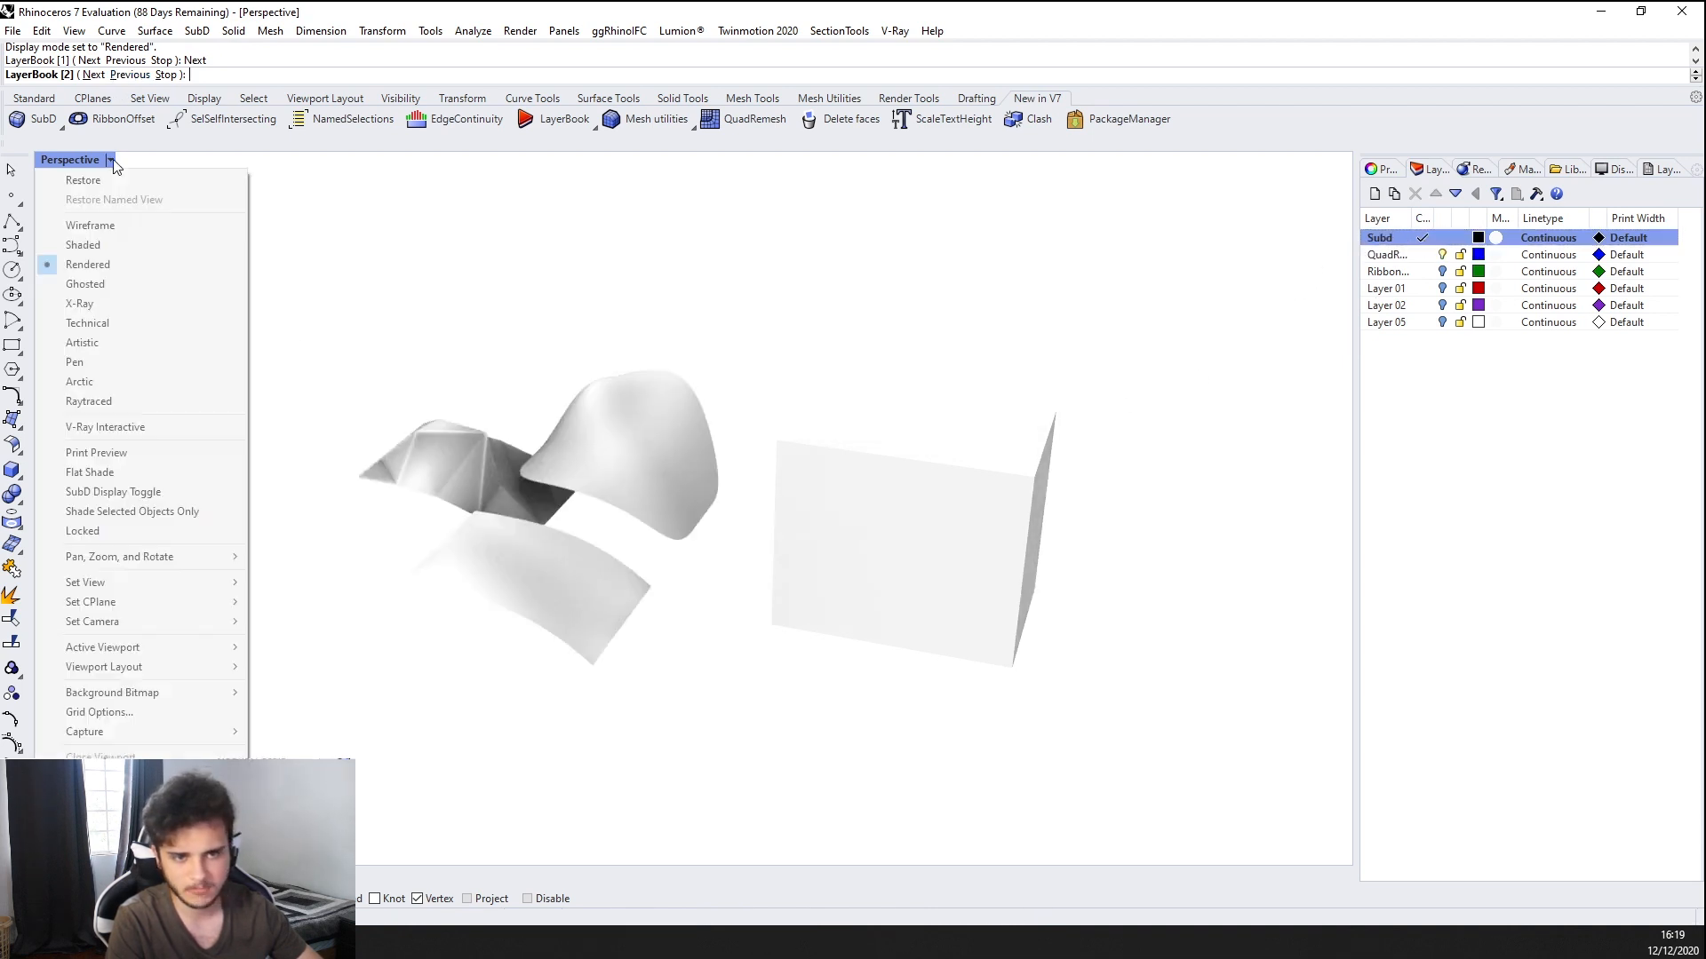
click(94, 244)
right_drag(621, 498, 826, 519)
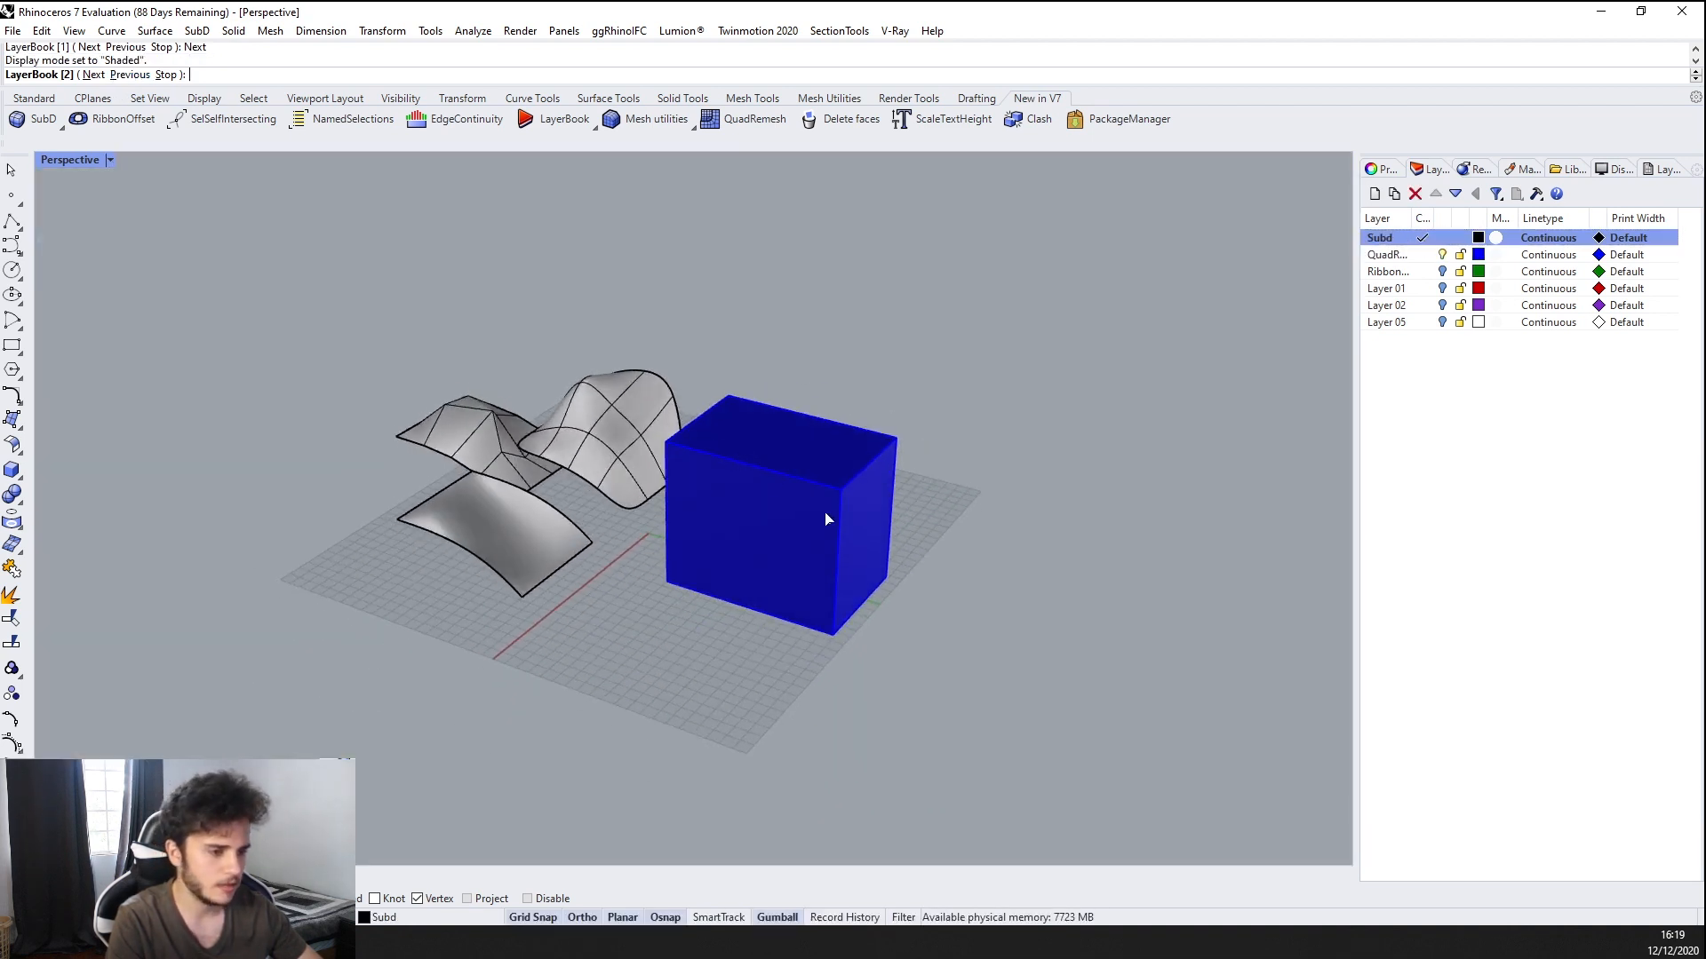
End LayerBook and set the Perspective viewport to shade selected objects only
key(Escape)
right_drag(622, 497, 703, 586)
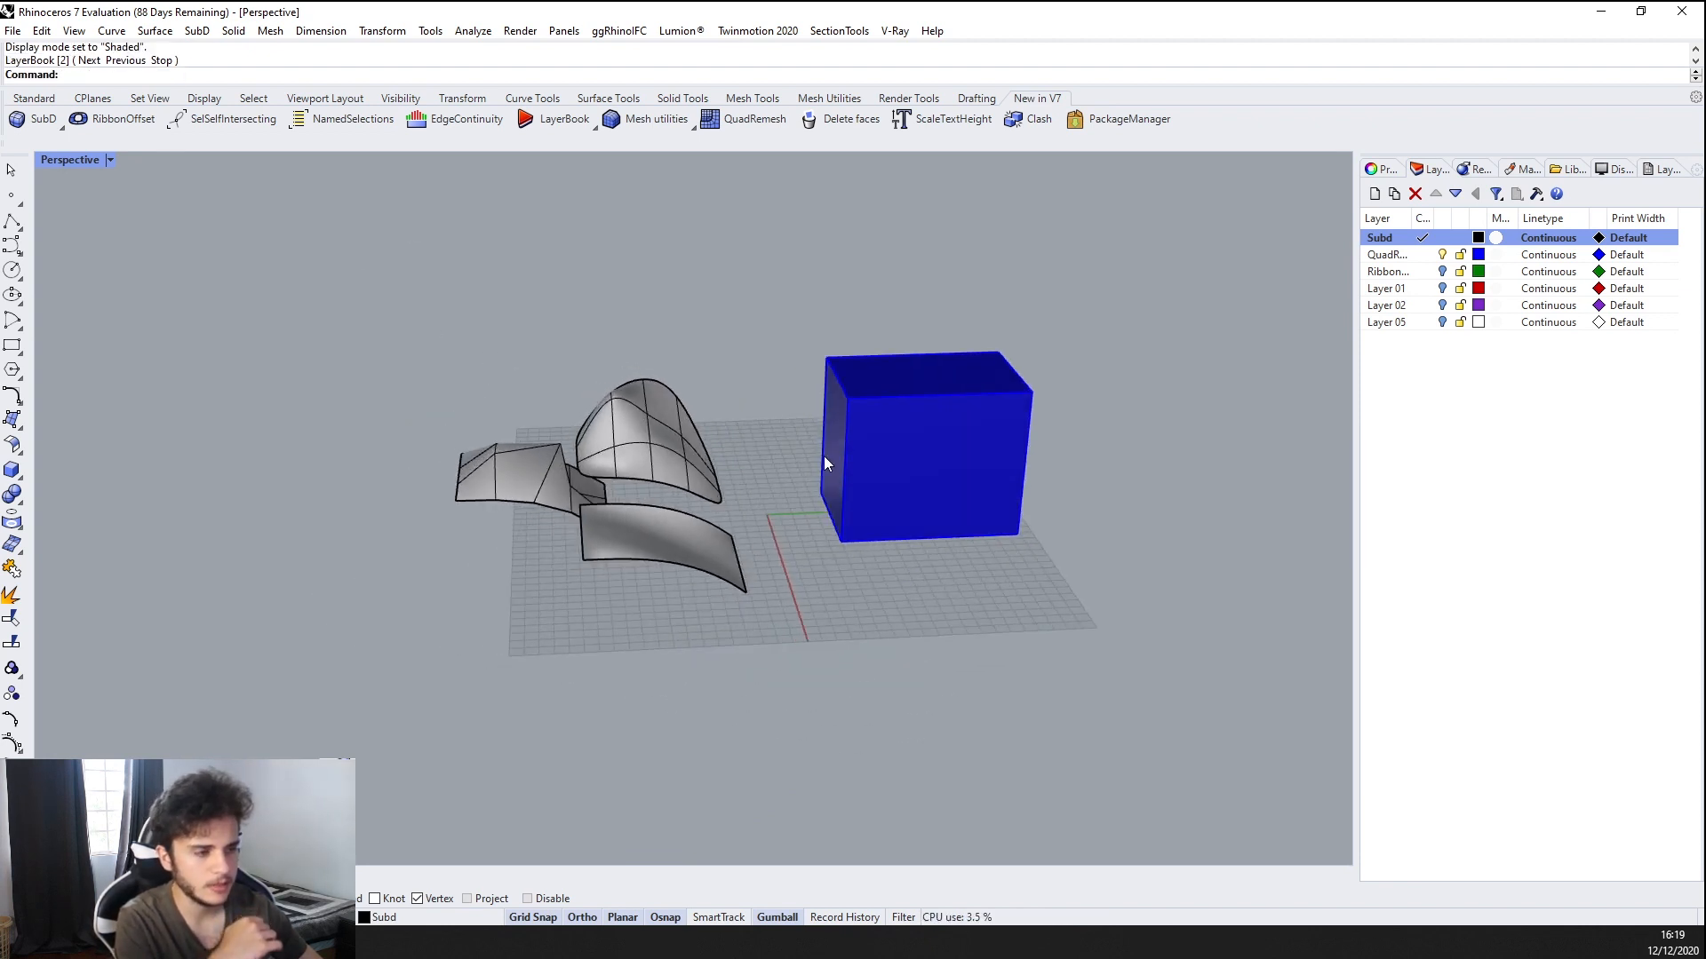
right_drag(824, 456, 781, 398)
click(109, 162)
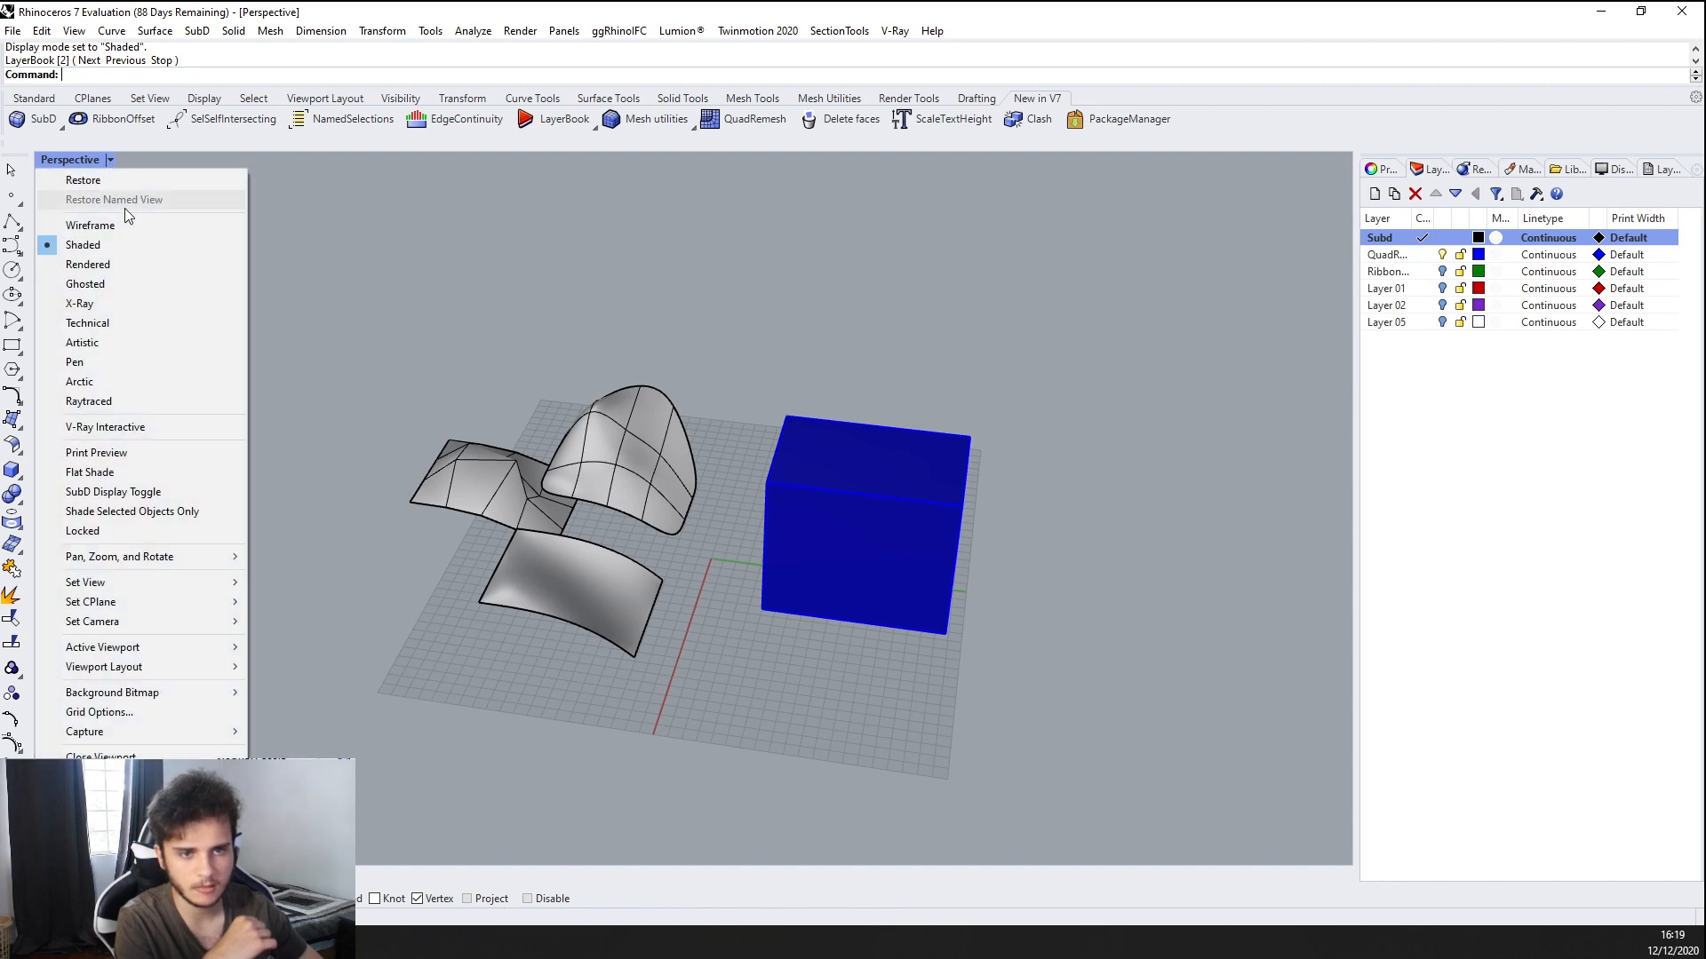
click(163, 517)
right_drag(702, 287, 794, 398)
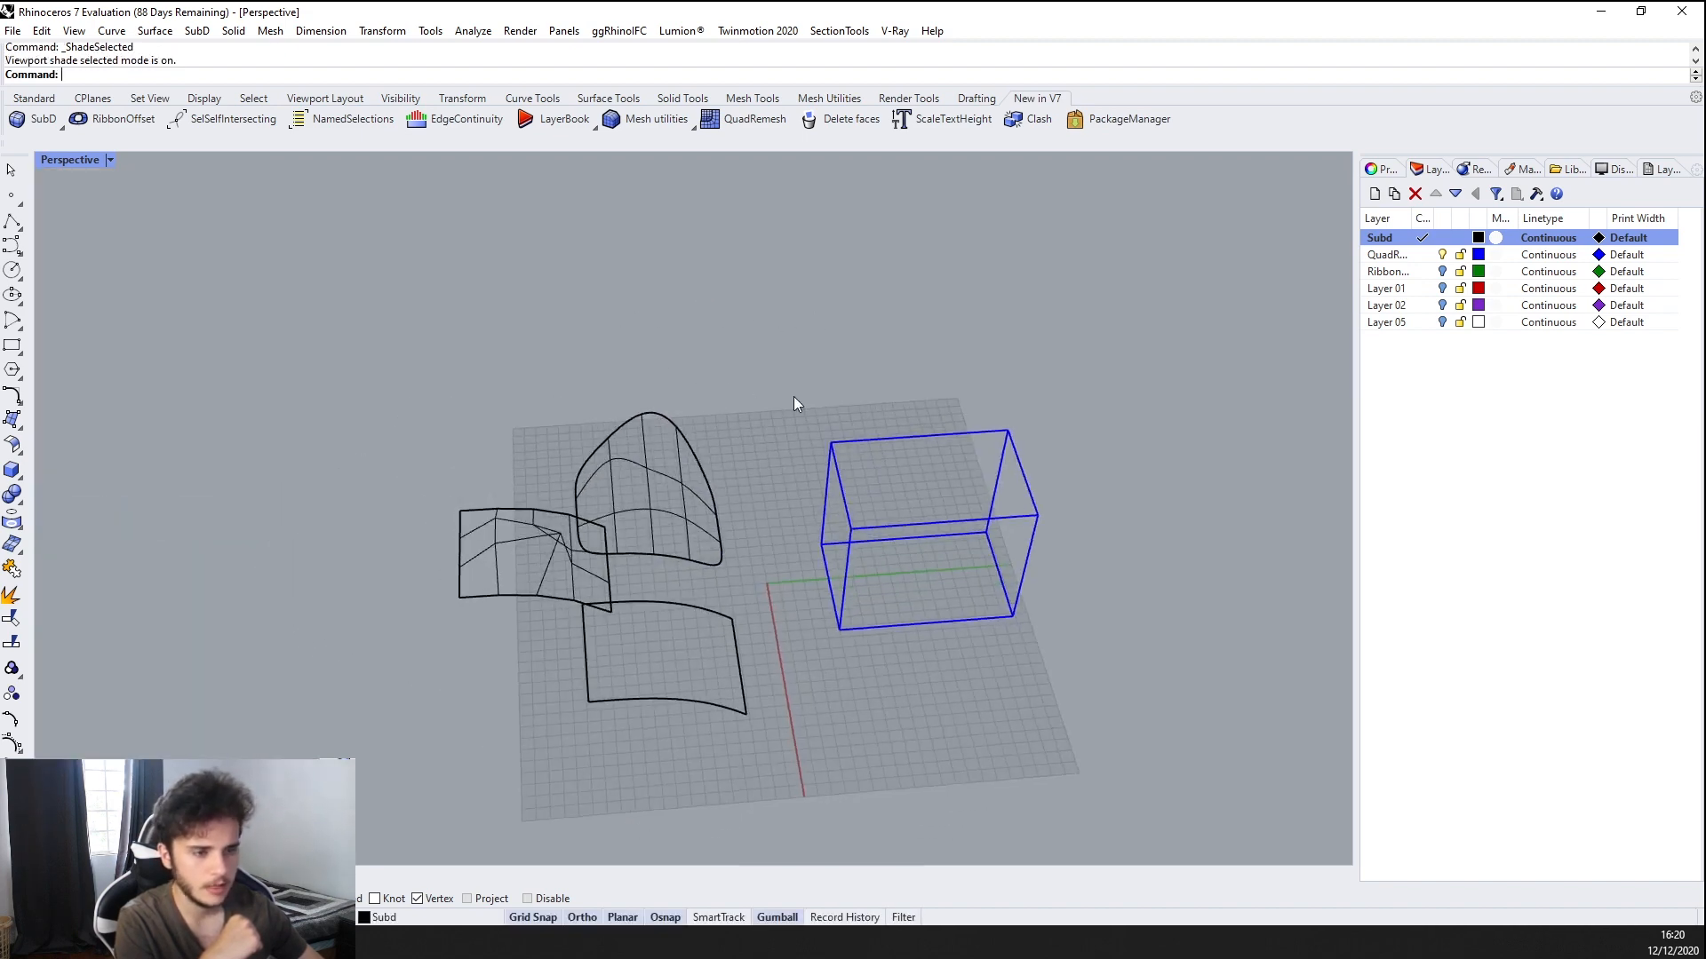
right_drag(824, 501, 571, 362)
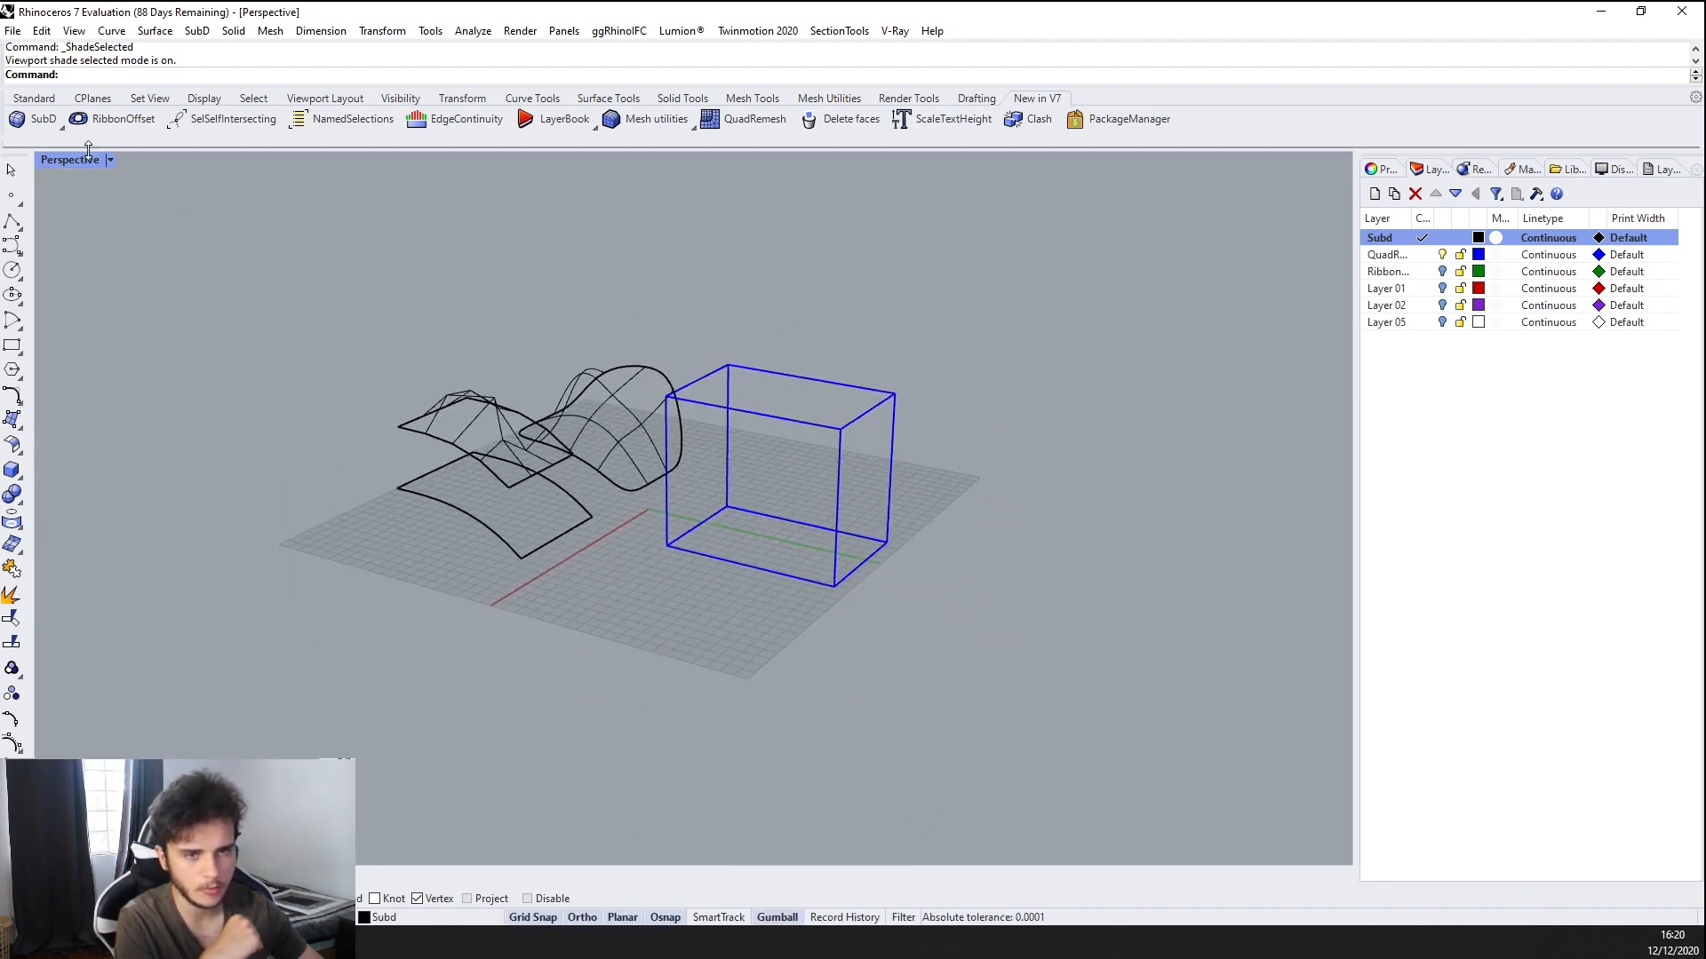
Switch the Perspective viewport to Rendered display and return it to Shaded
click(117, 162)
click(114, 265)
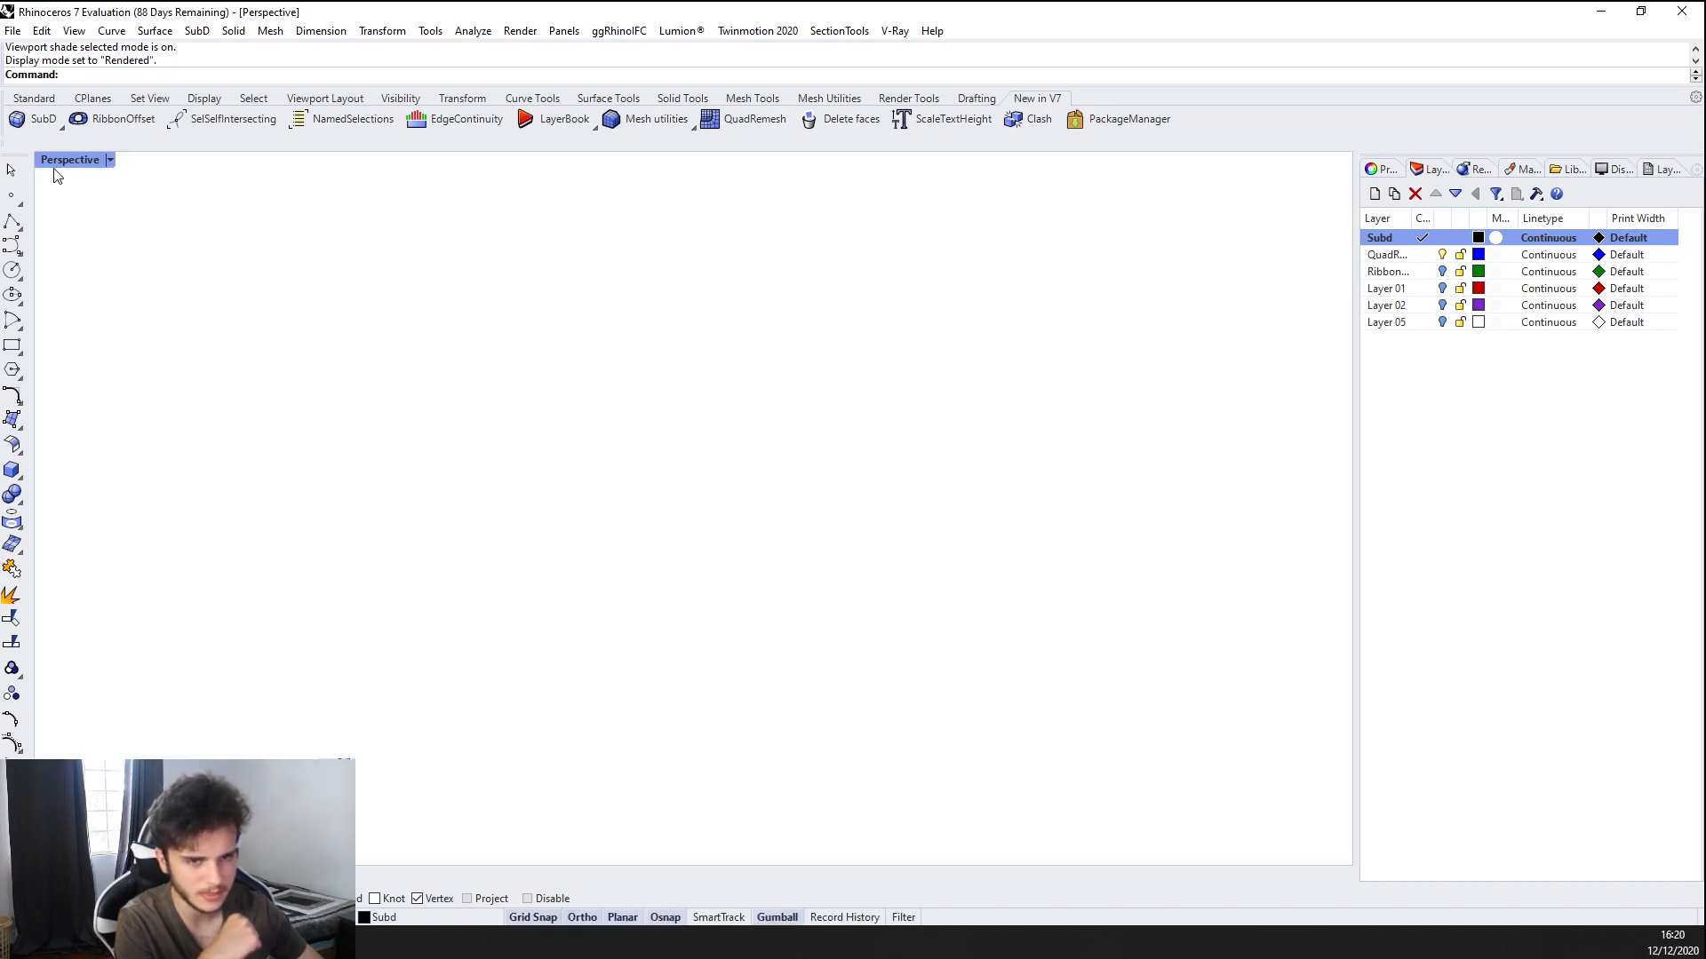
click(110, 161)
click(110, 238)
mouse_move(266, 320)
right_down()
mouse_move(767, 417)
mouse_move(879, 355)
right_up()
Select the box, the plain surface, the SubD and the mesh in turn to examine their shading
click(817, 433)
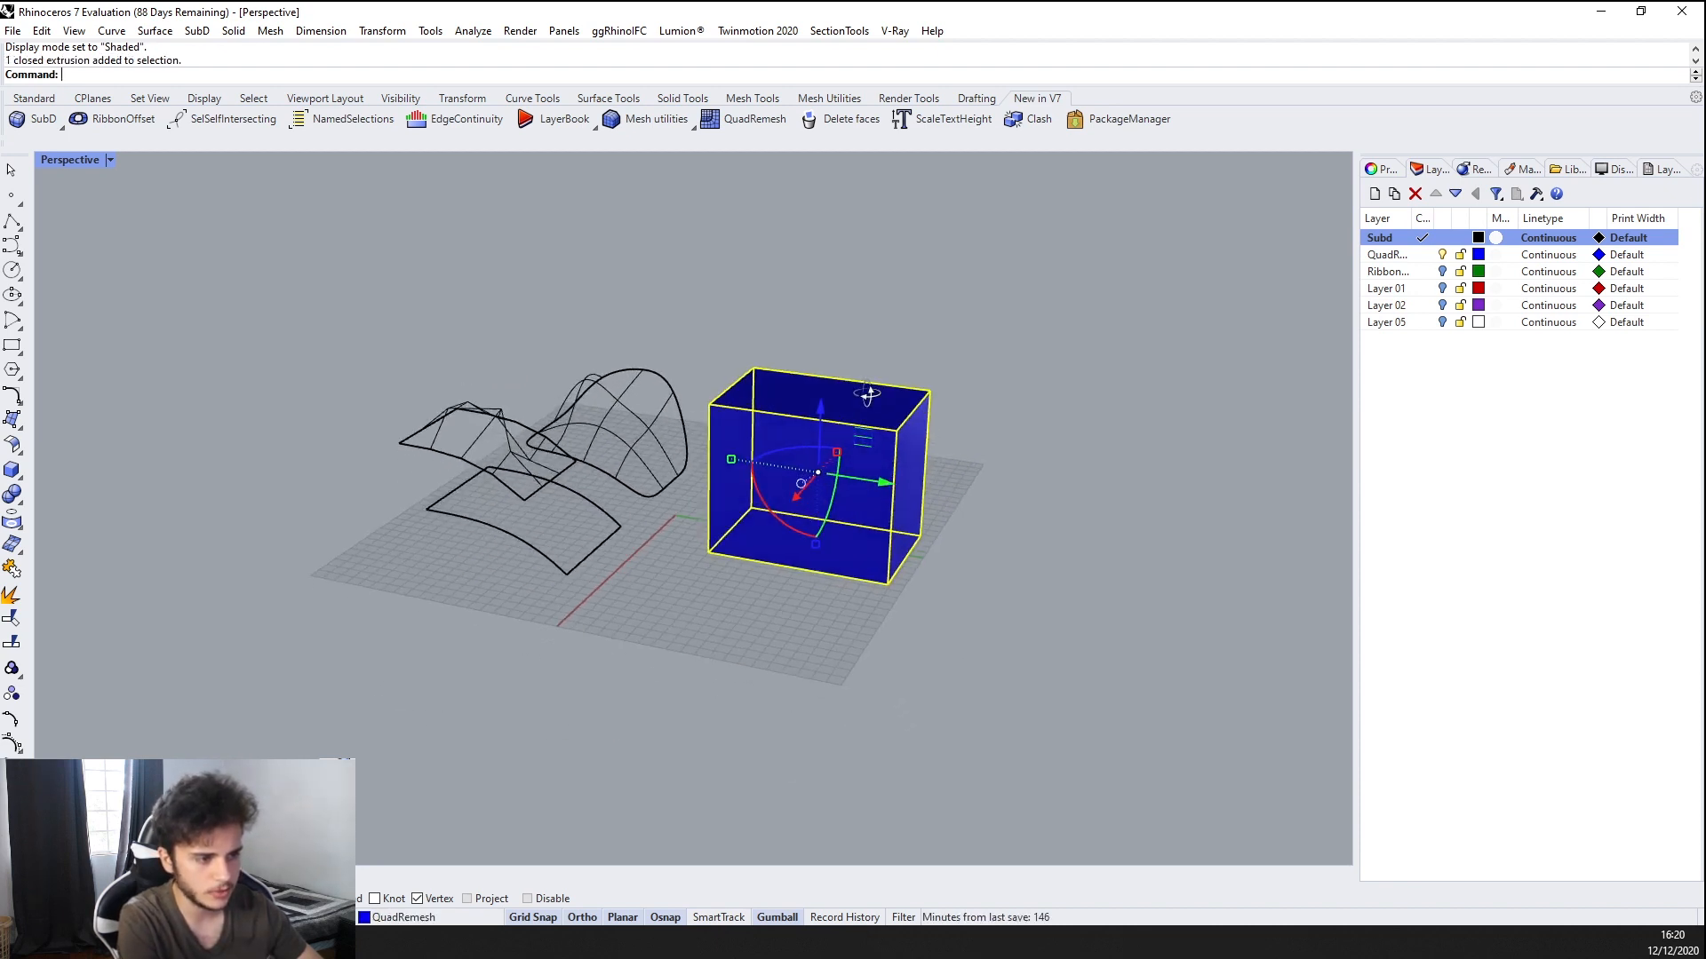
click(924, 312)
click(579, 511)
key(Escape)
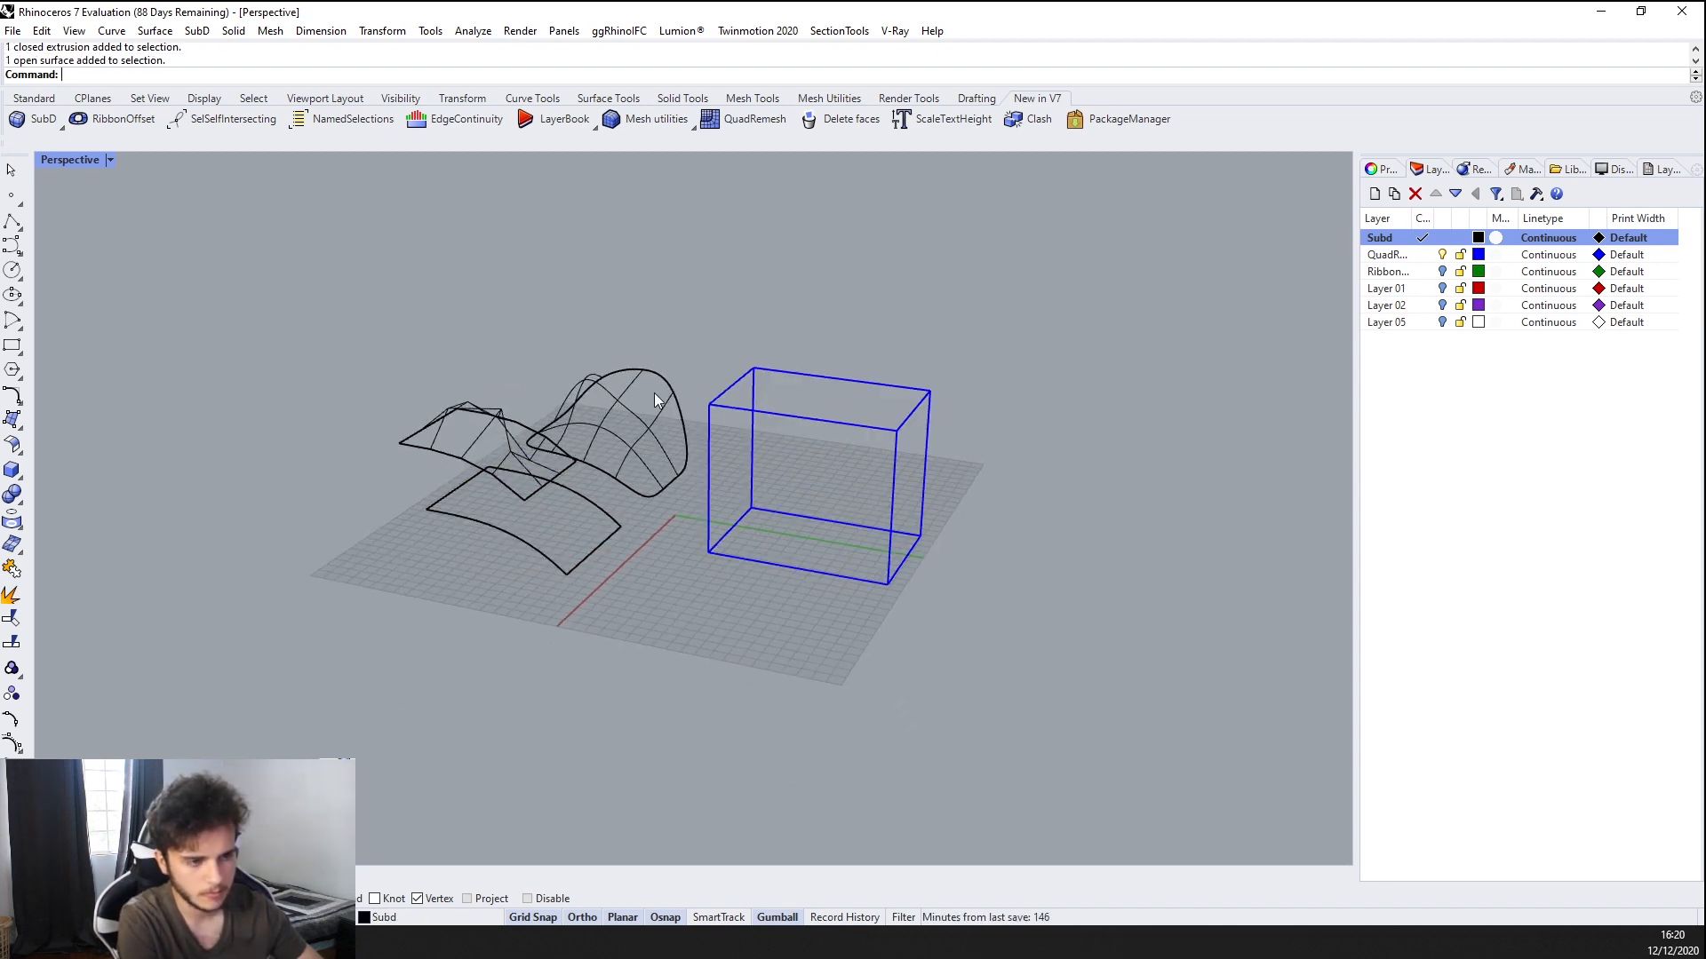
click(653, 393)
click(481, 409)
click(522, 331)
right_drag(522, 331, 569, 384)
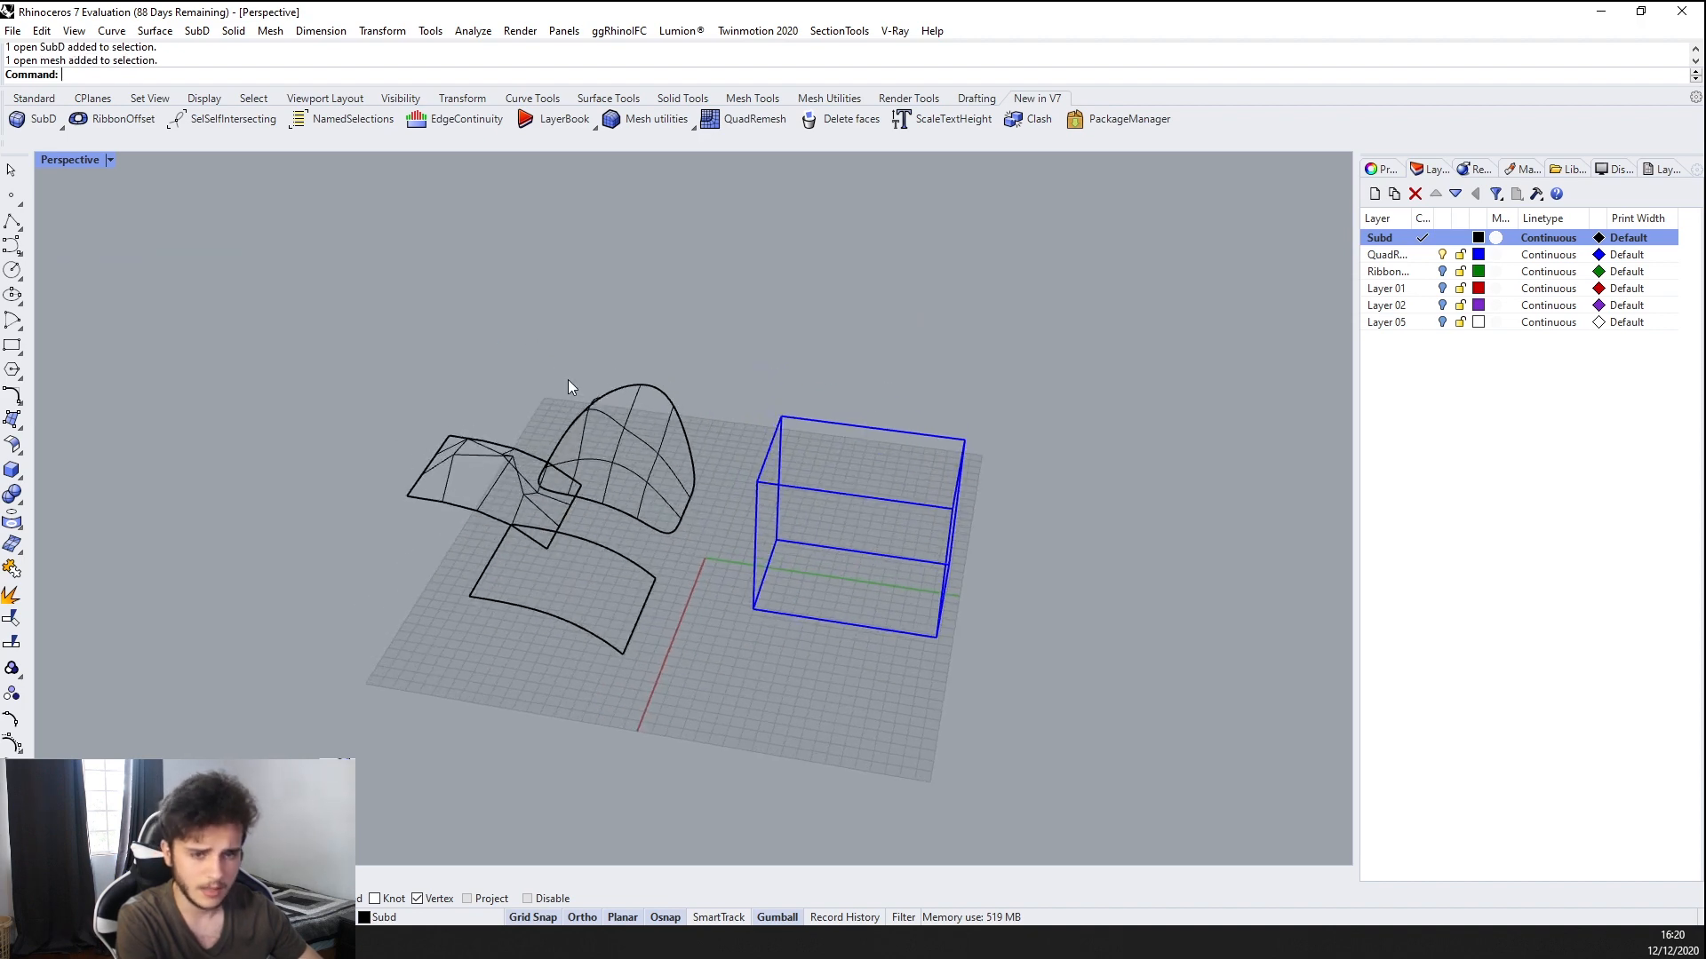
Select the SubD, the plain surface and the box again to compare selected and unselected shading
click(672, 448)
right_drag(672, 447, 755, 396)
click(743, 546)
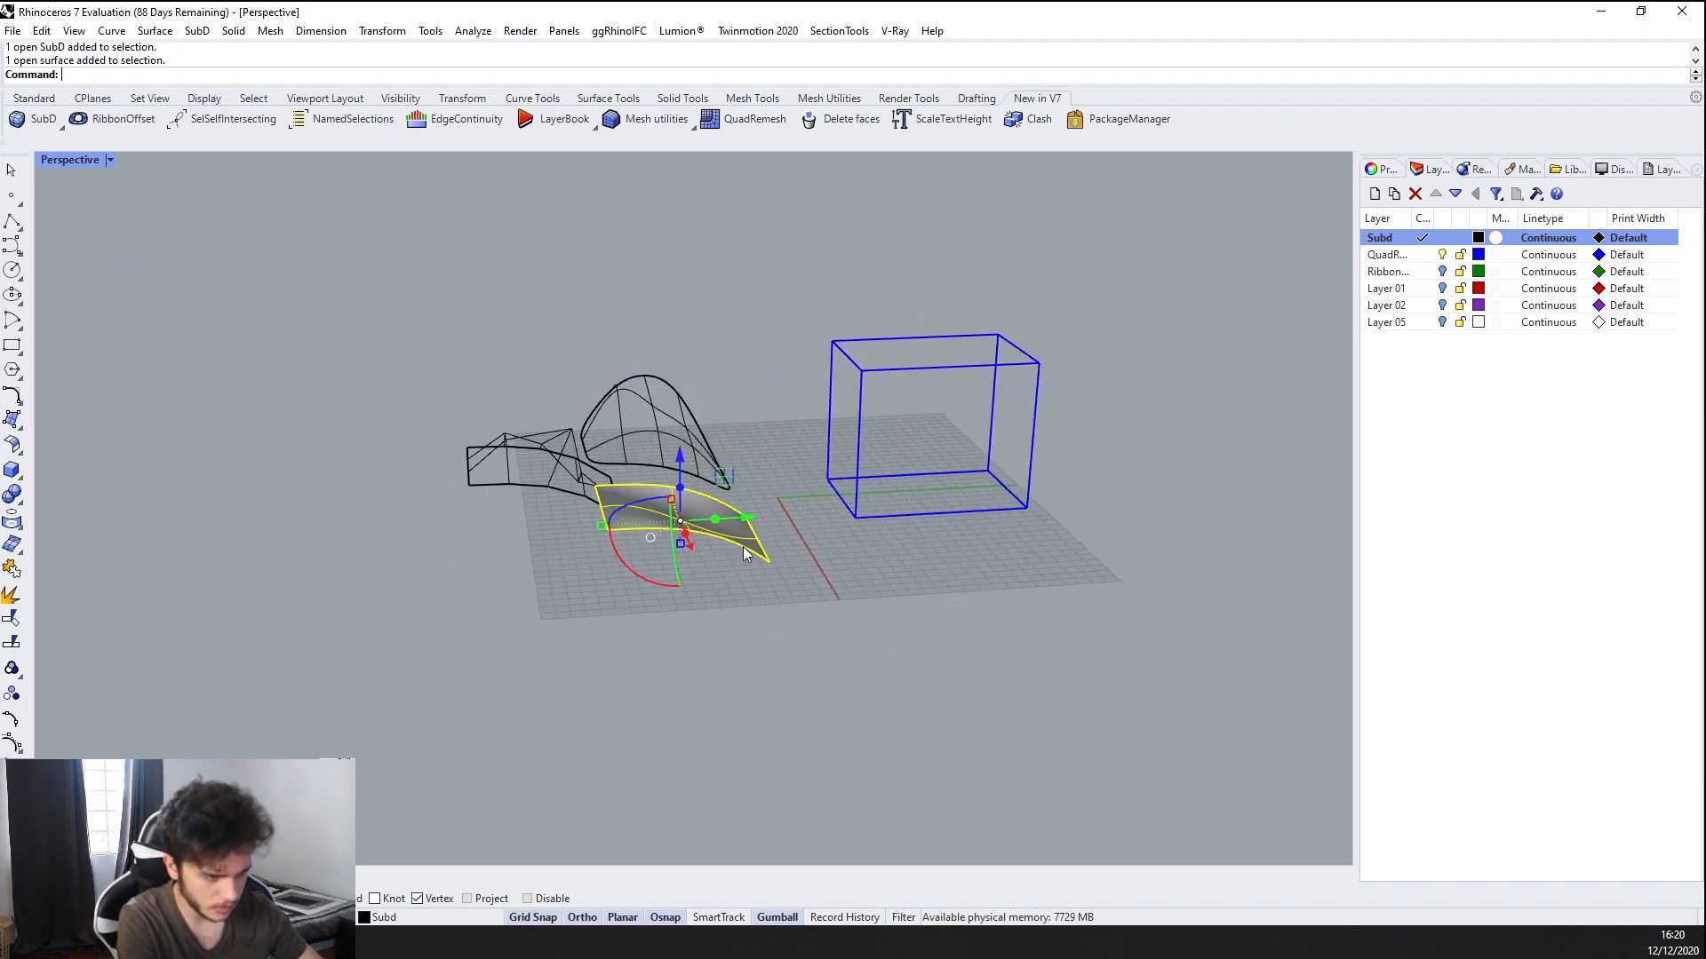
click(908, 419)
right_drag(908, 419, 847, 344)
click(863, 360)
click(895, 416)
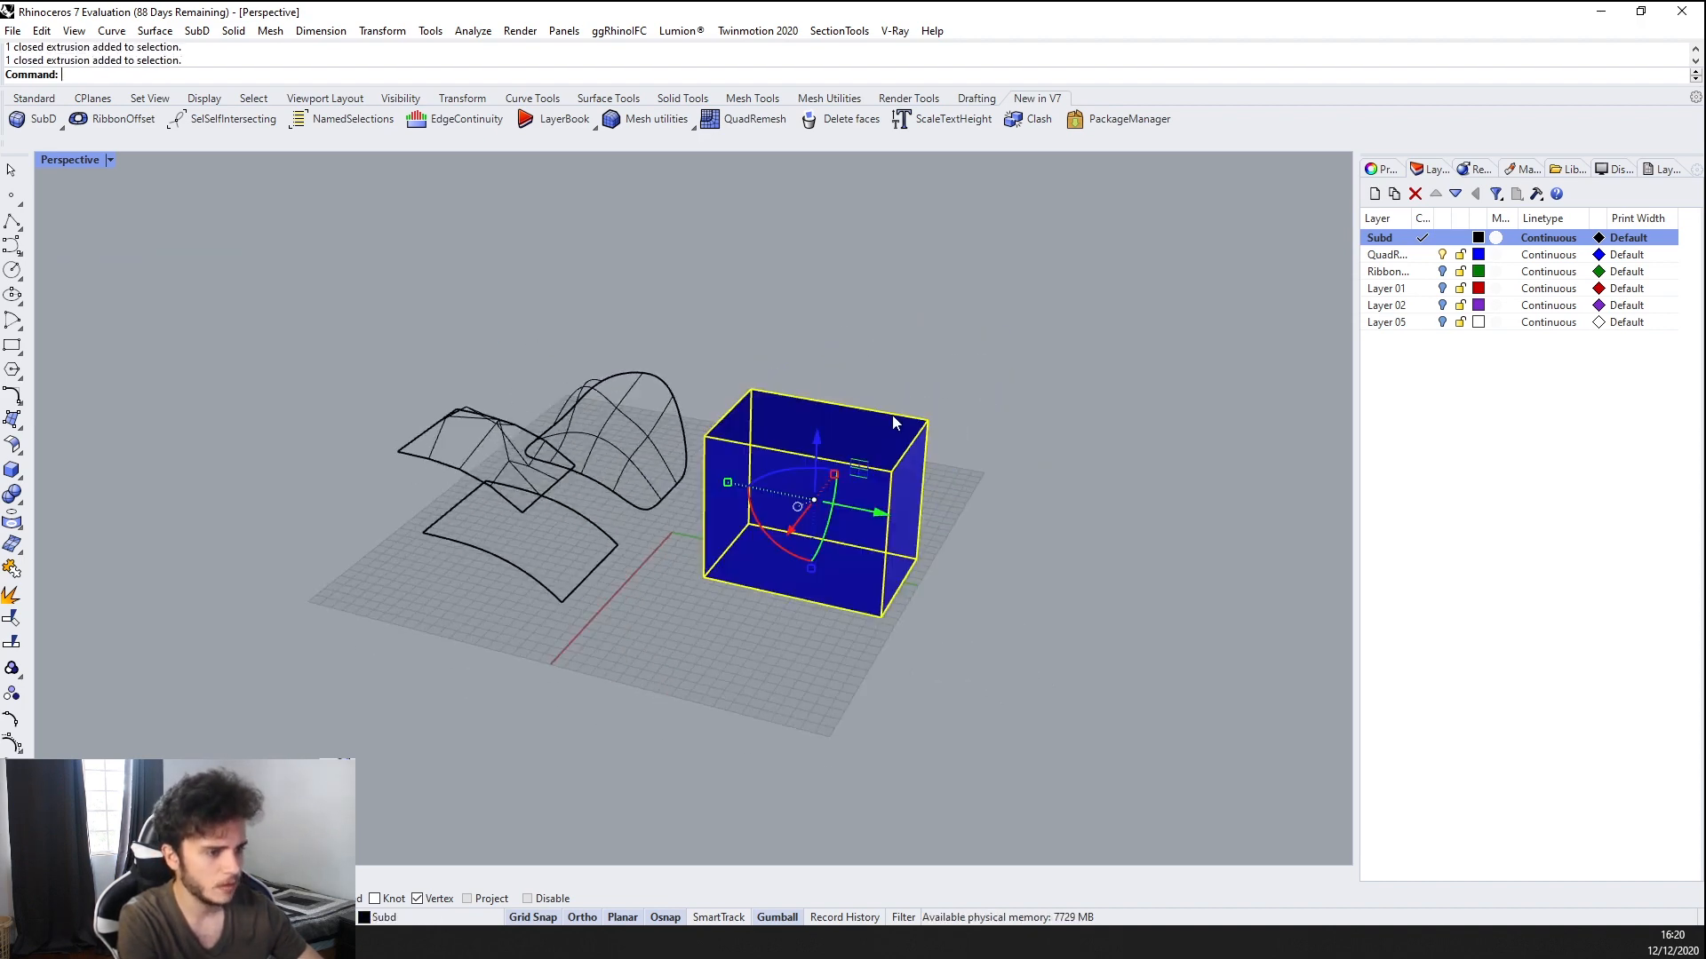
click(901, 397)
right_drag(901, 397, 602, 372)
Delete the three curved shapes and the box together, emptying the grid
scroll(901, 430, down, 4)
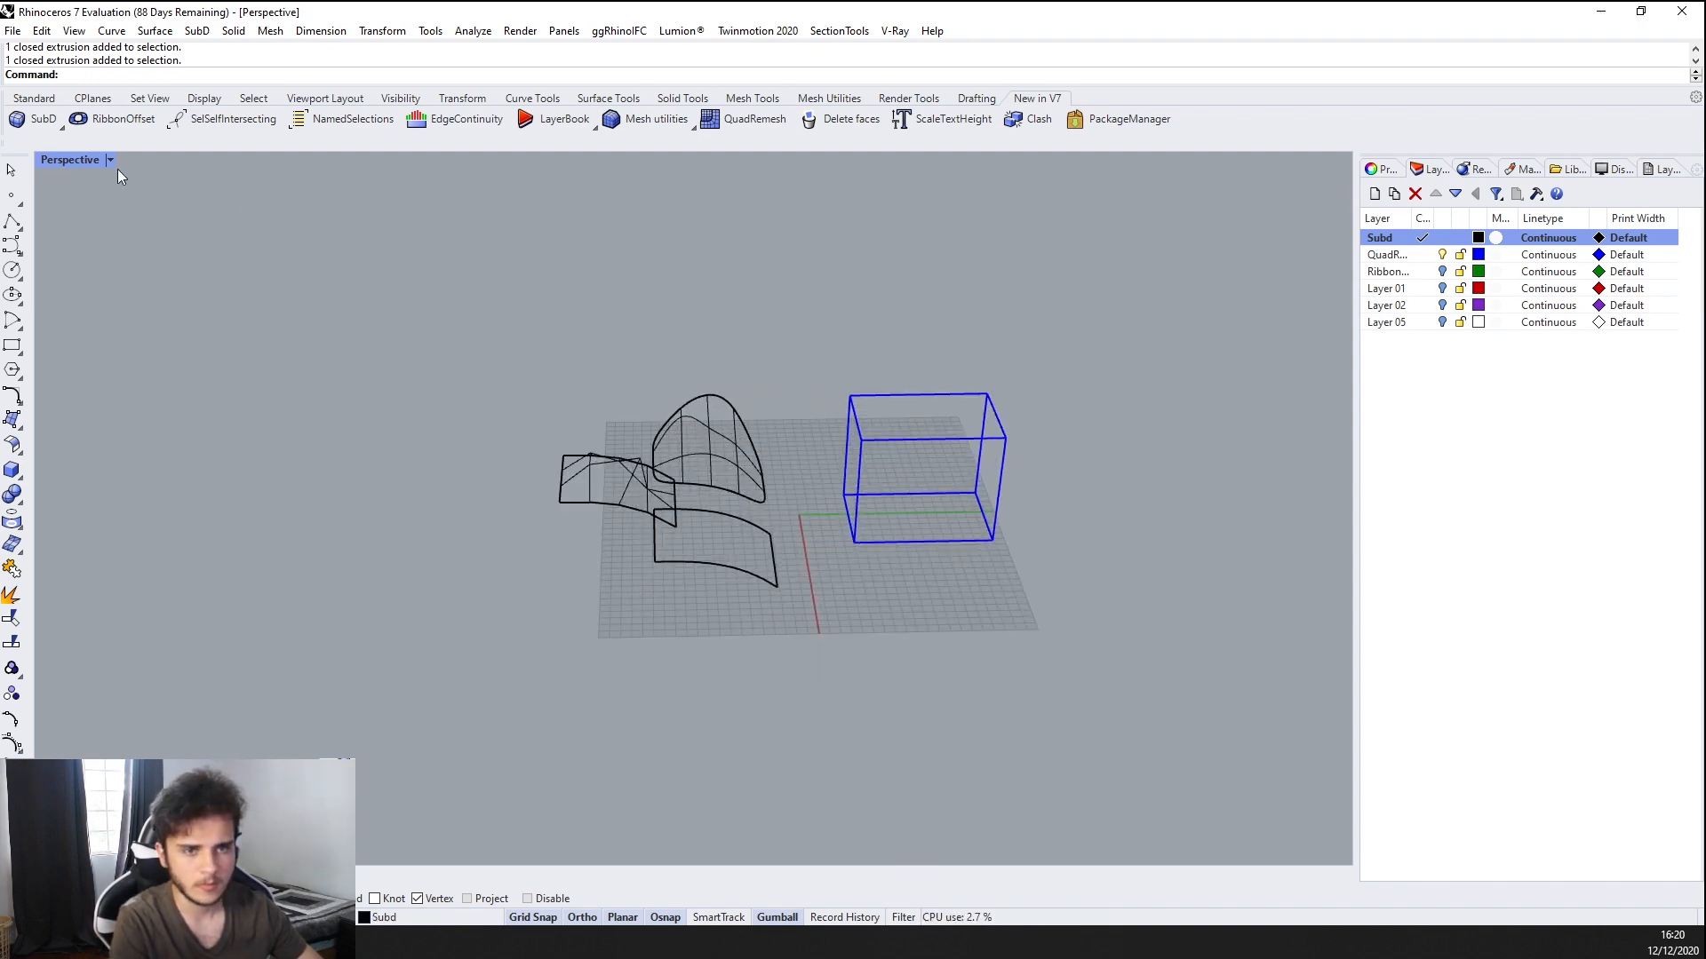
right_drag(684, 289, 530, 347)
scroll(908, 451, up, 3)
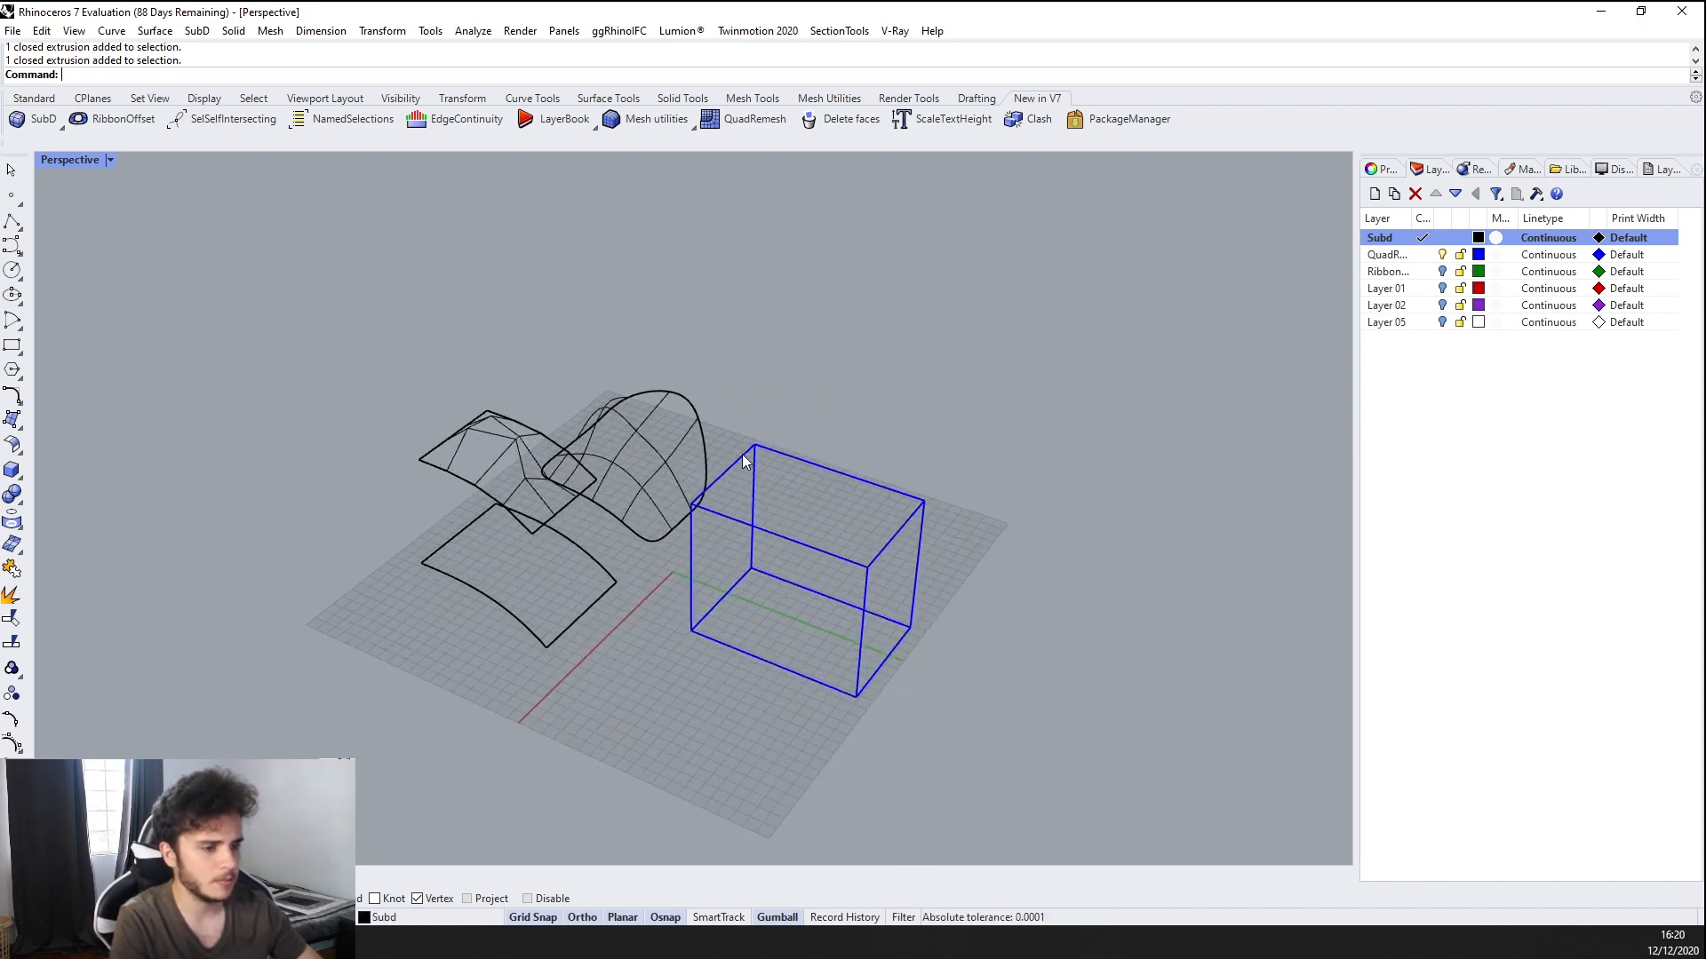
scroll(743, 455, down, 4)
right_drag(743, 454, 775, 453)
scroll(775, 446, up, 2)
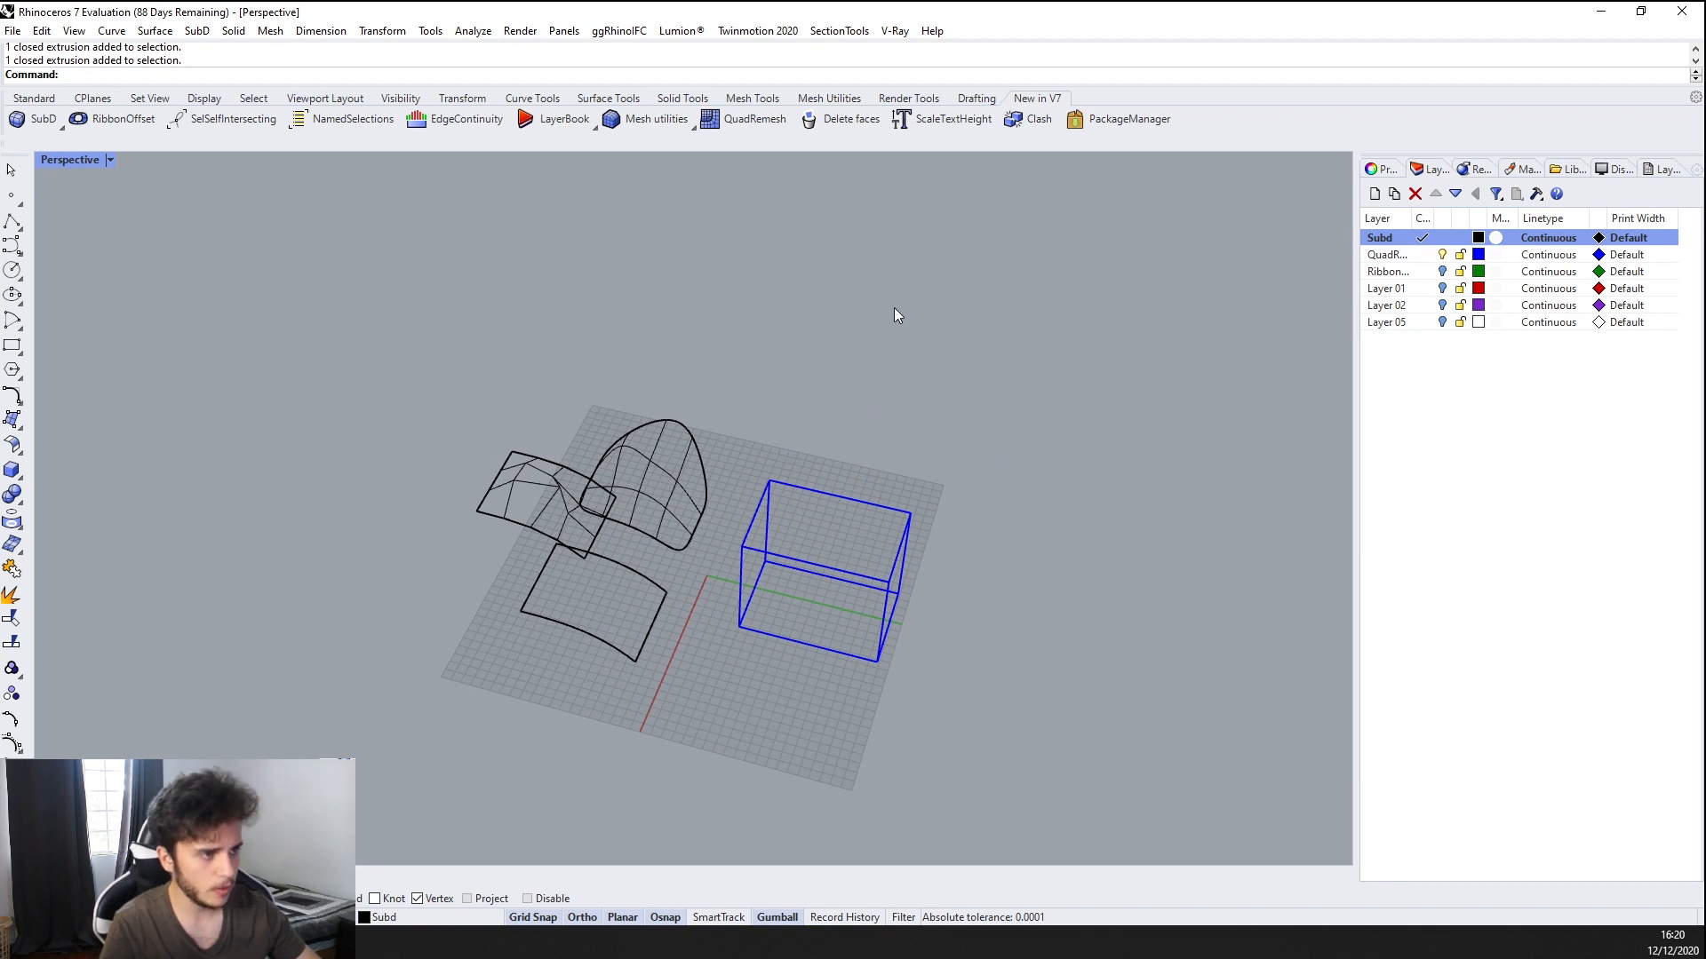
drag(942, 748, 435, 379)
key(Delete)
right_drag(613, 468, 899, 300)
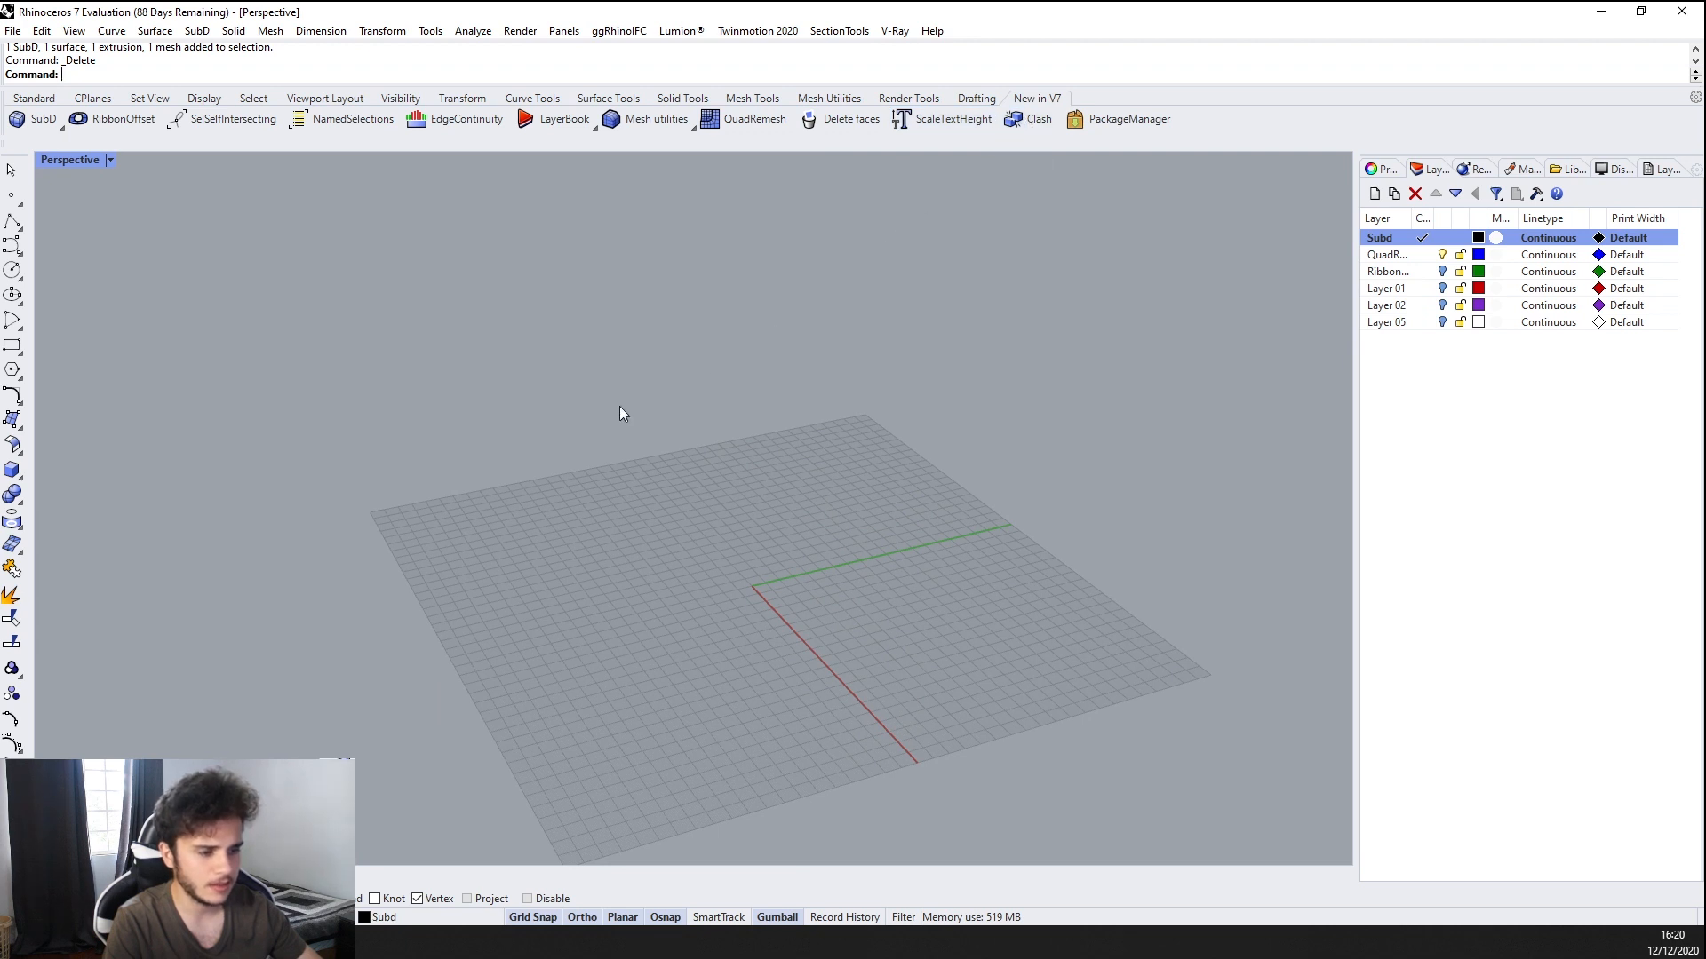
click(13, 470)
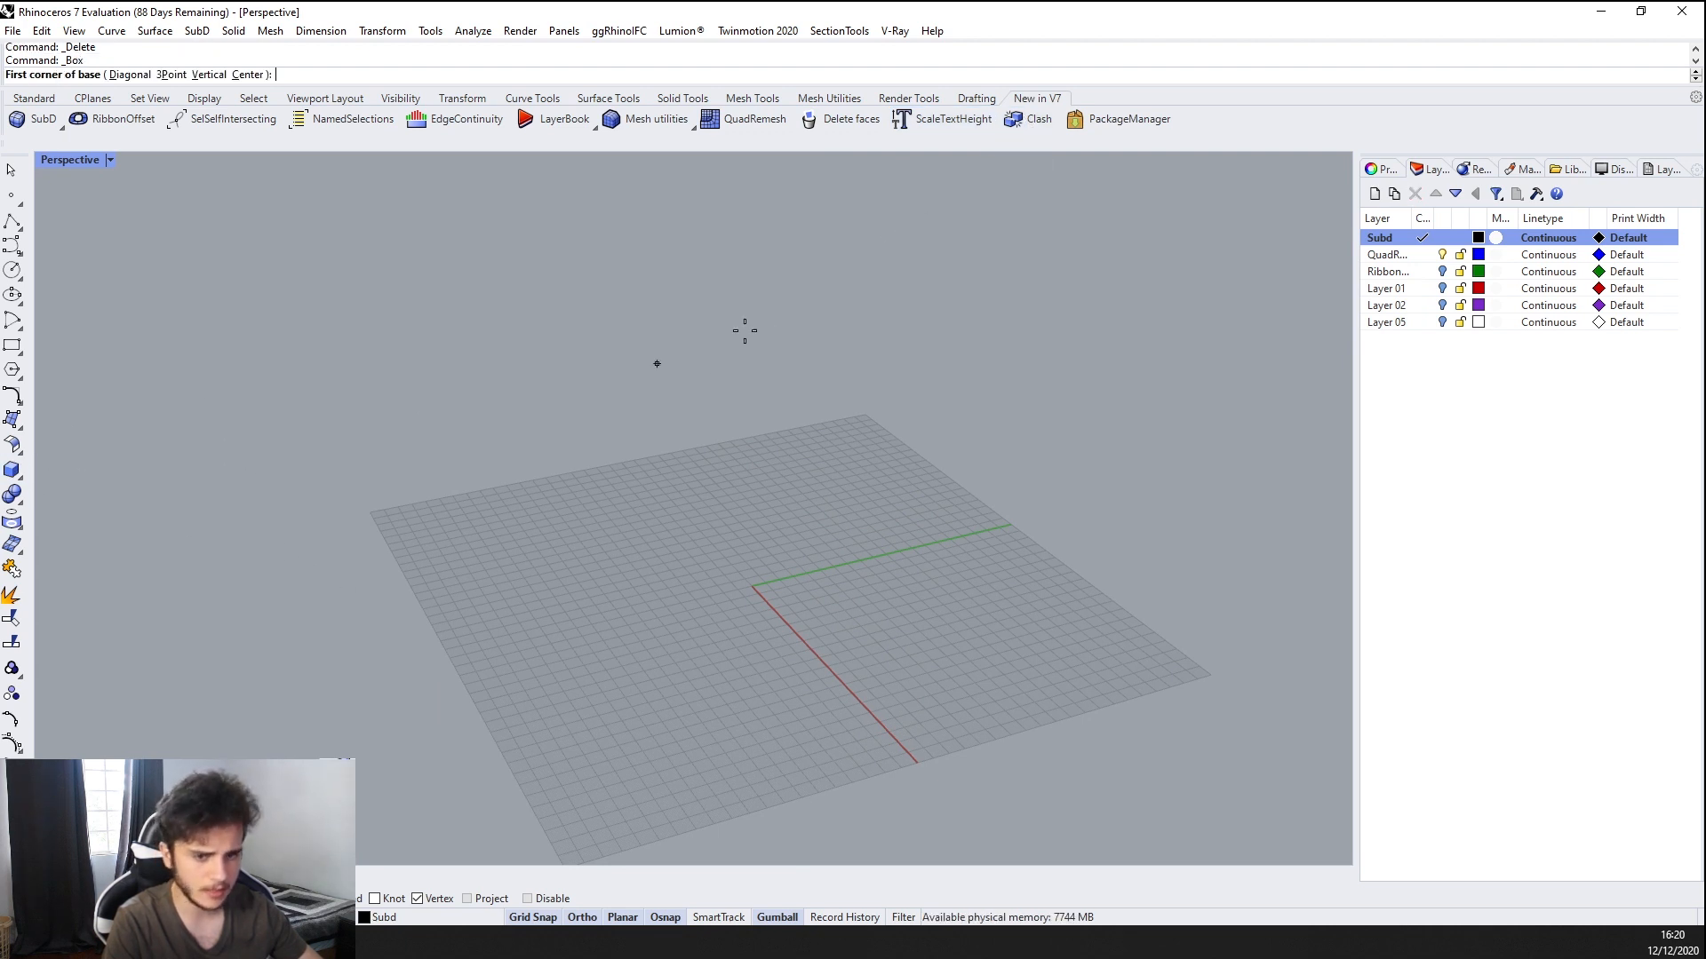
scroll(743, 589, up, 2)
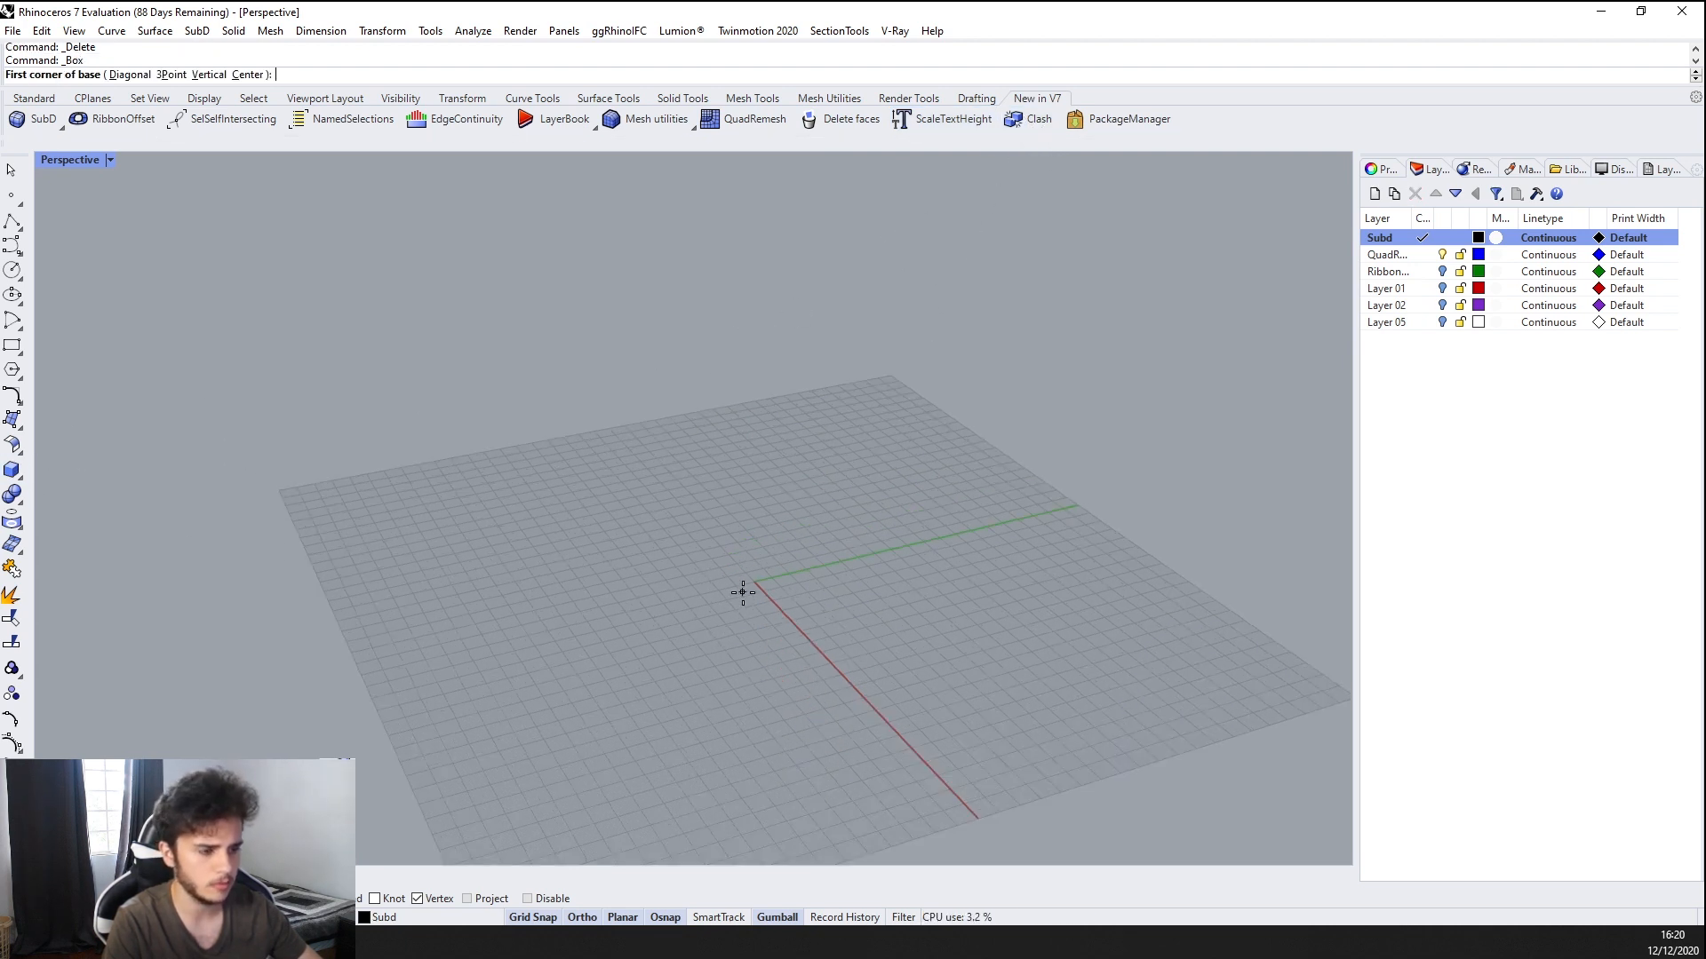
scroll(761, 552, down, 4)
scroll(725, 594, up, 5)
click(691, 579)
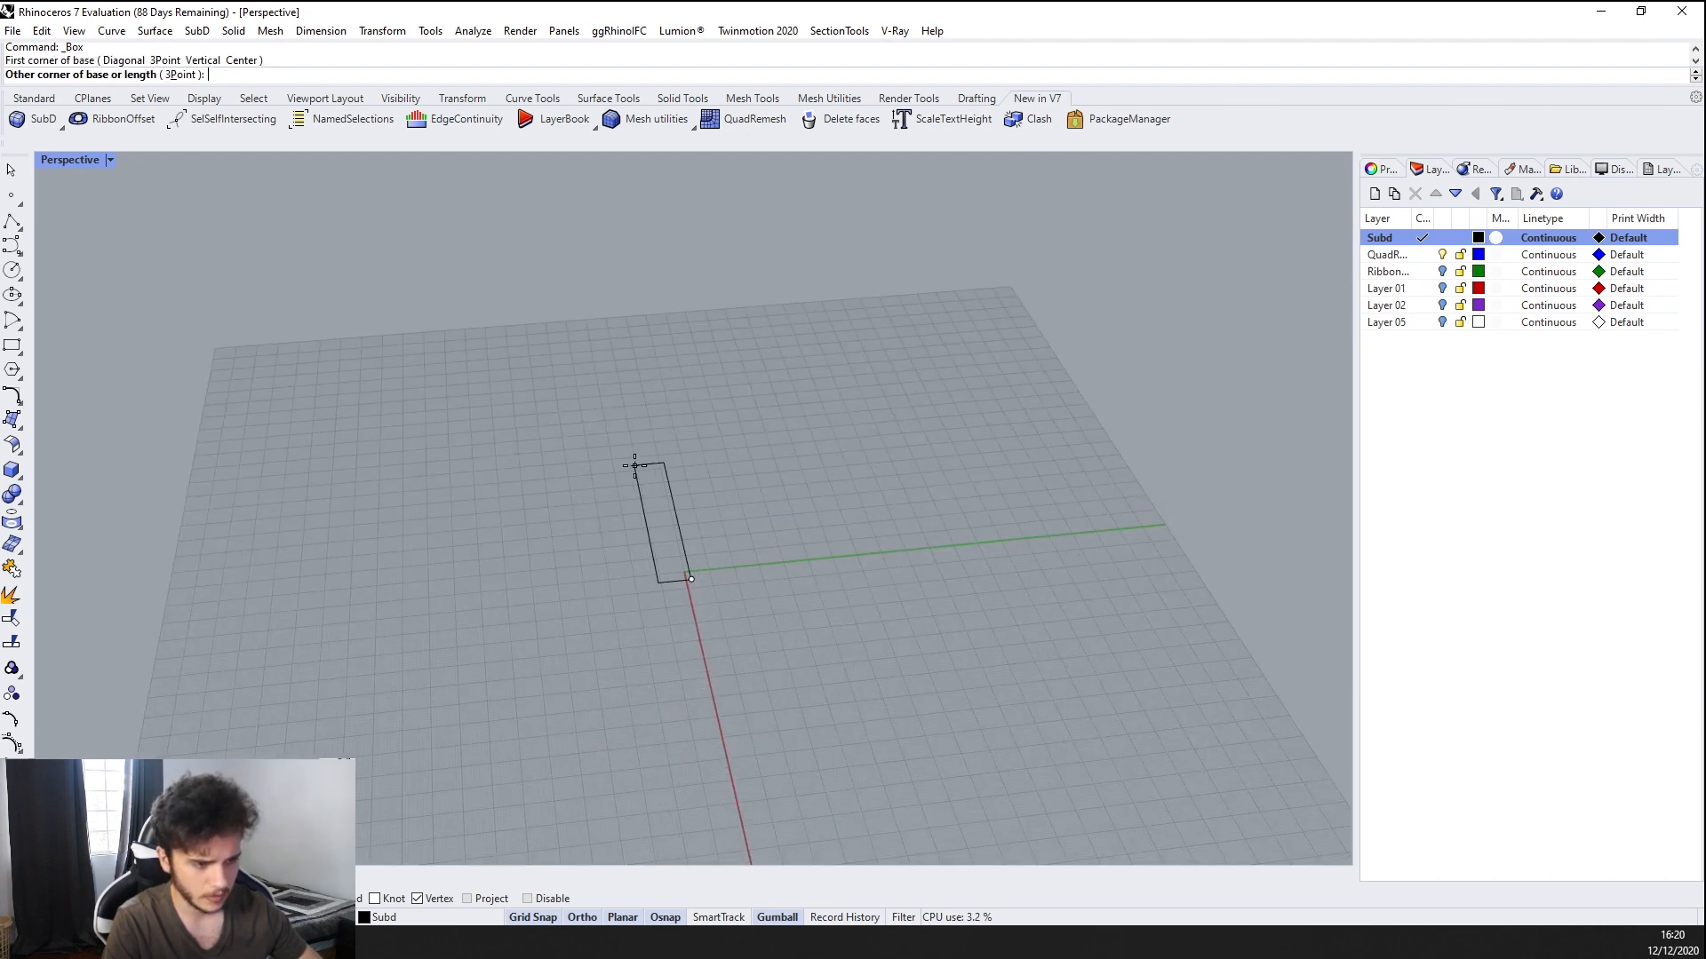
click(590, 445)
key(Escape)
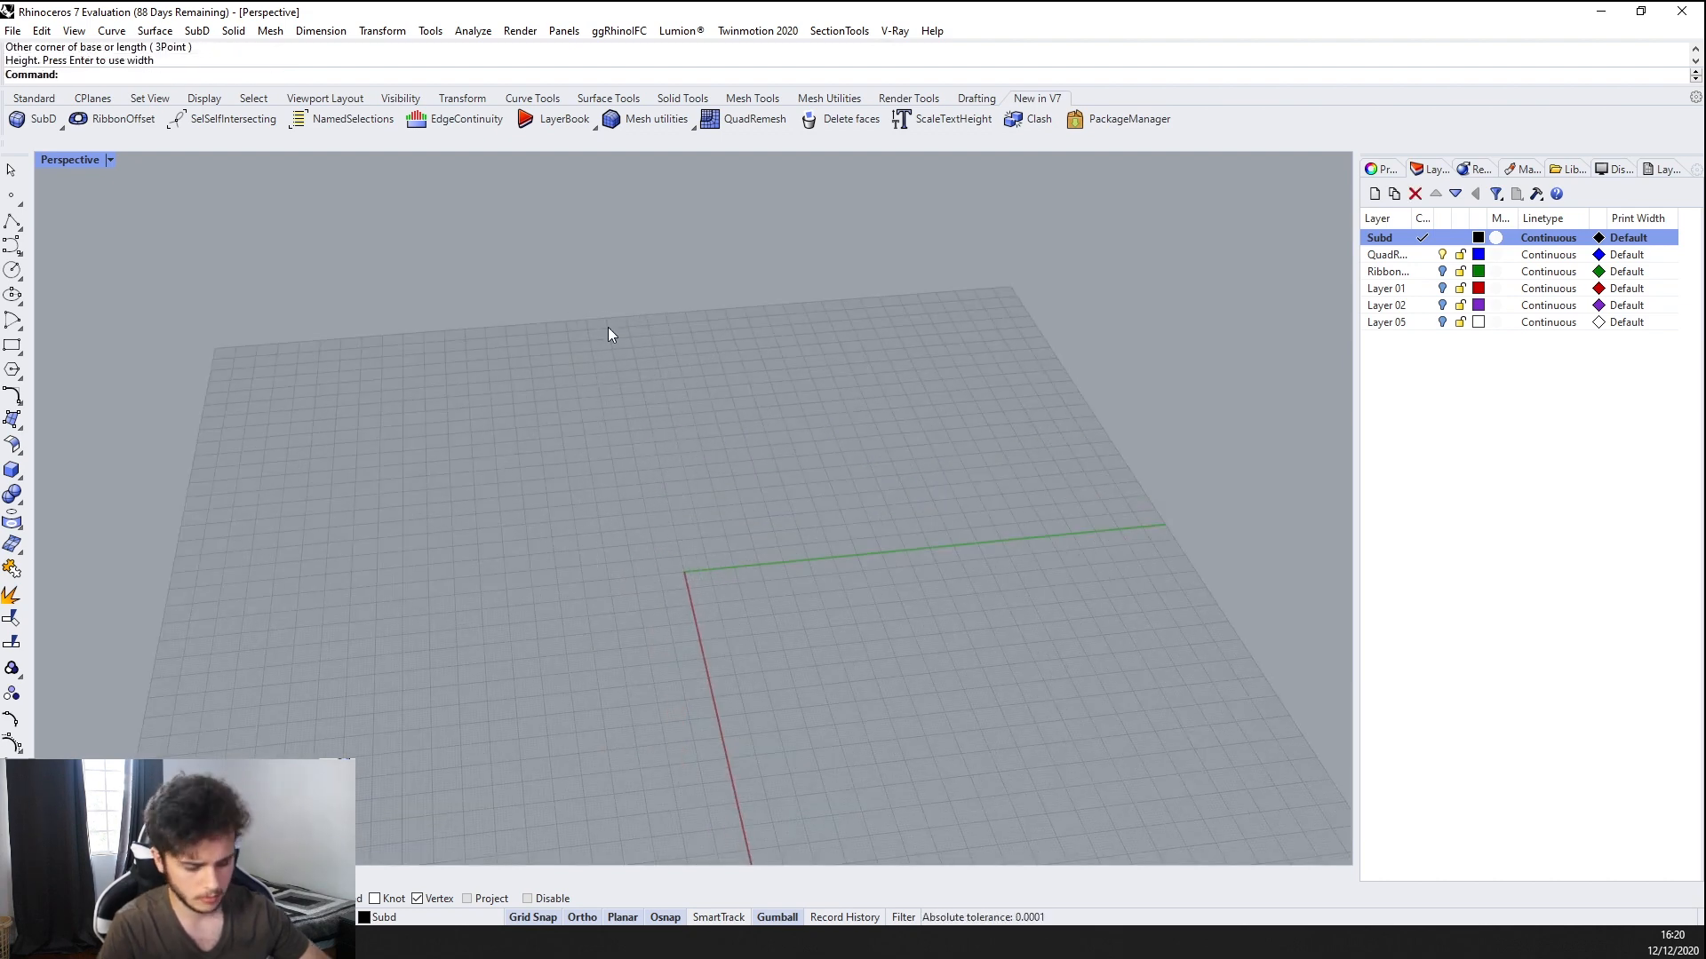
Draw a tall mesh box near the origin with MeshBox, using face counts of 10 in X, 4 in Y and 4 in Z
text(MeshBox)
key(Return)
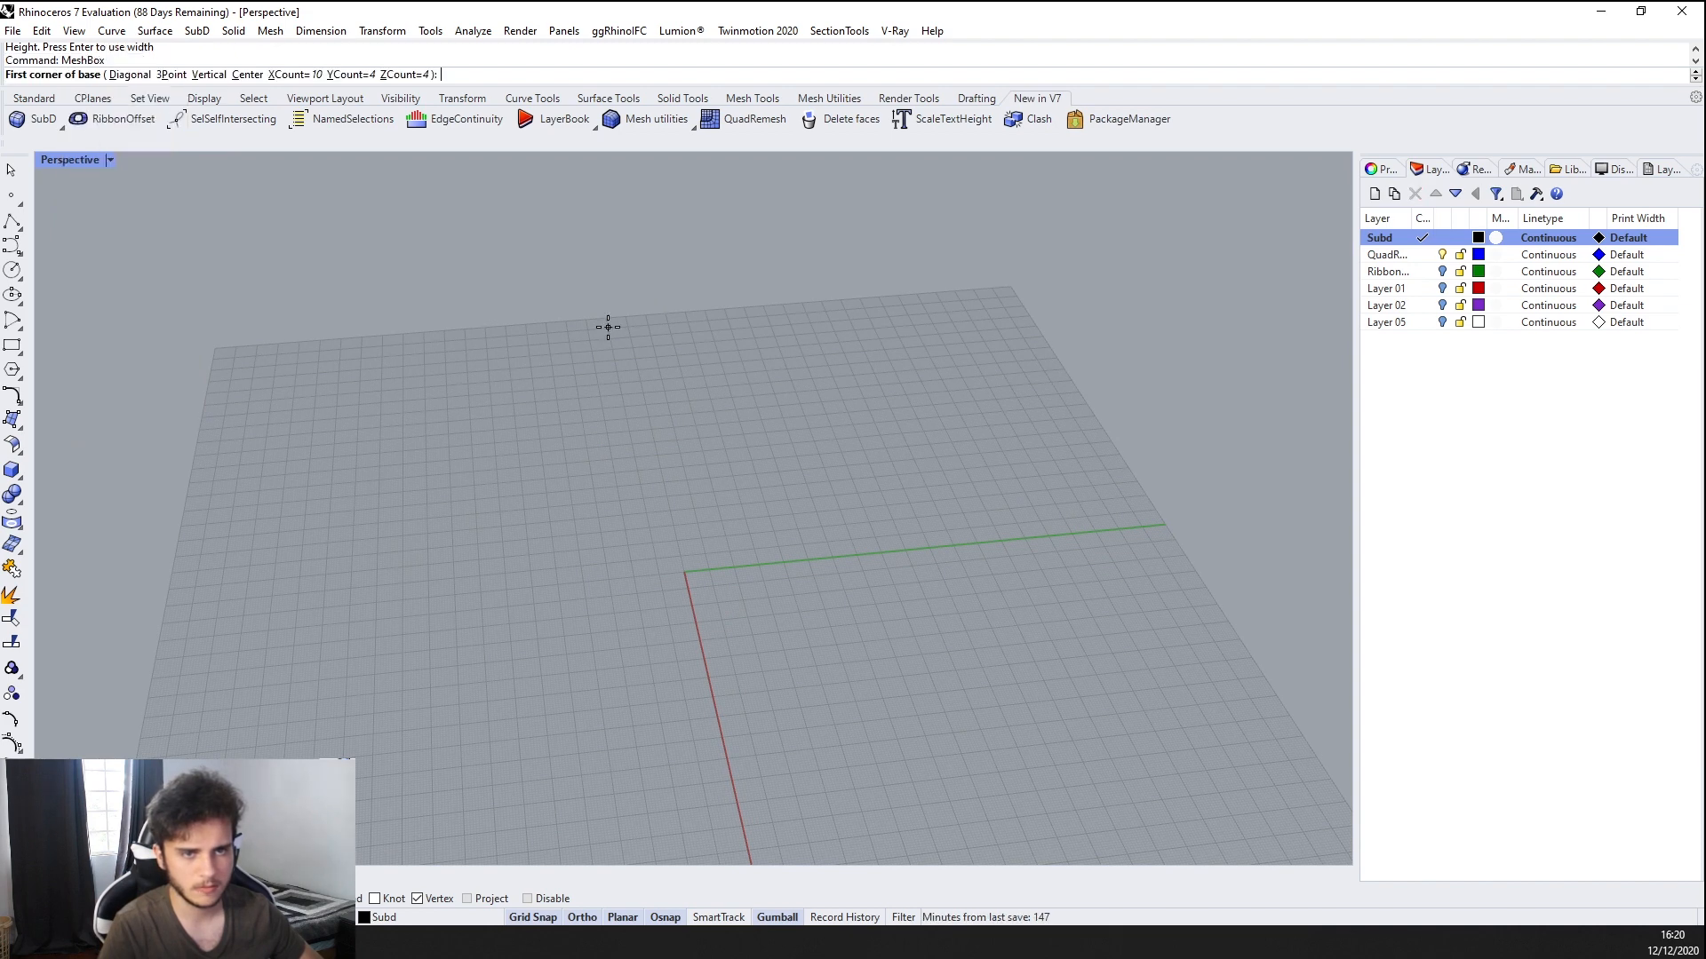
click(637, 467)
click(579, 602)
click(615, 506)
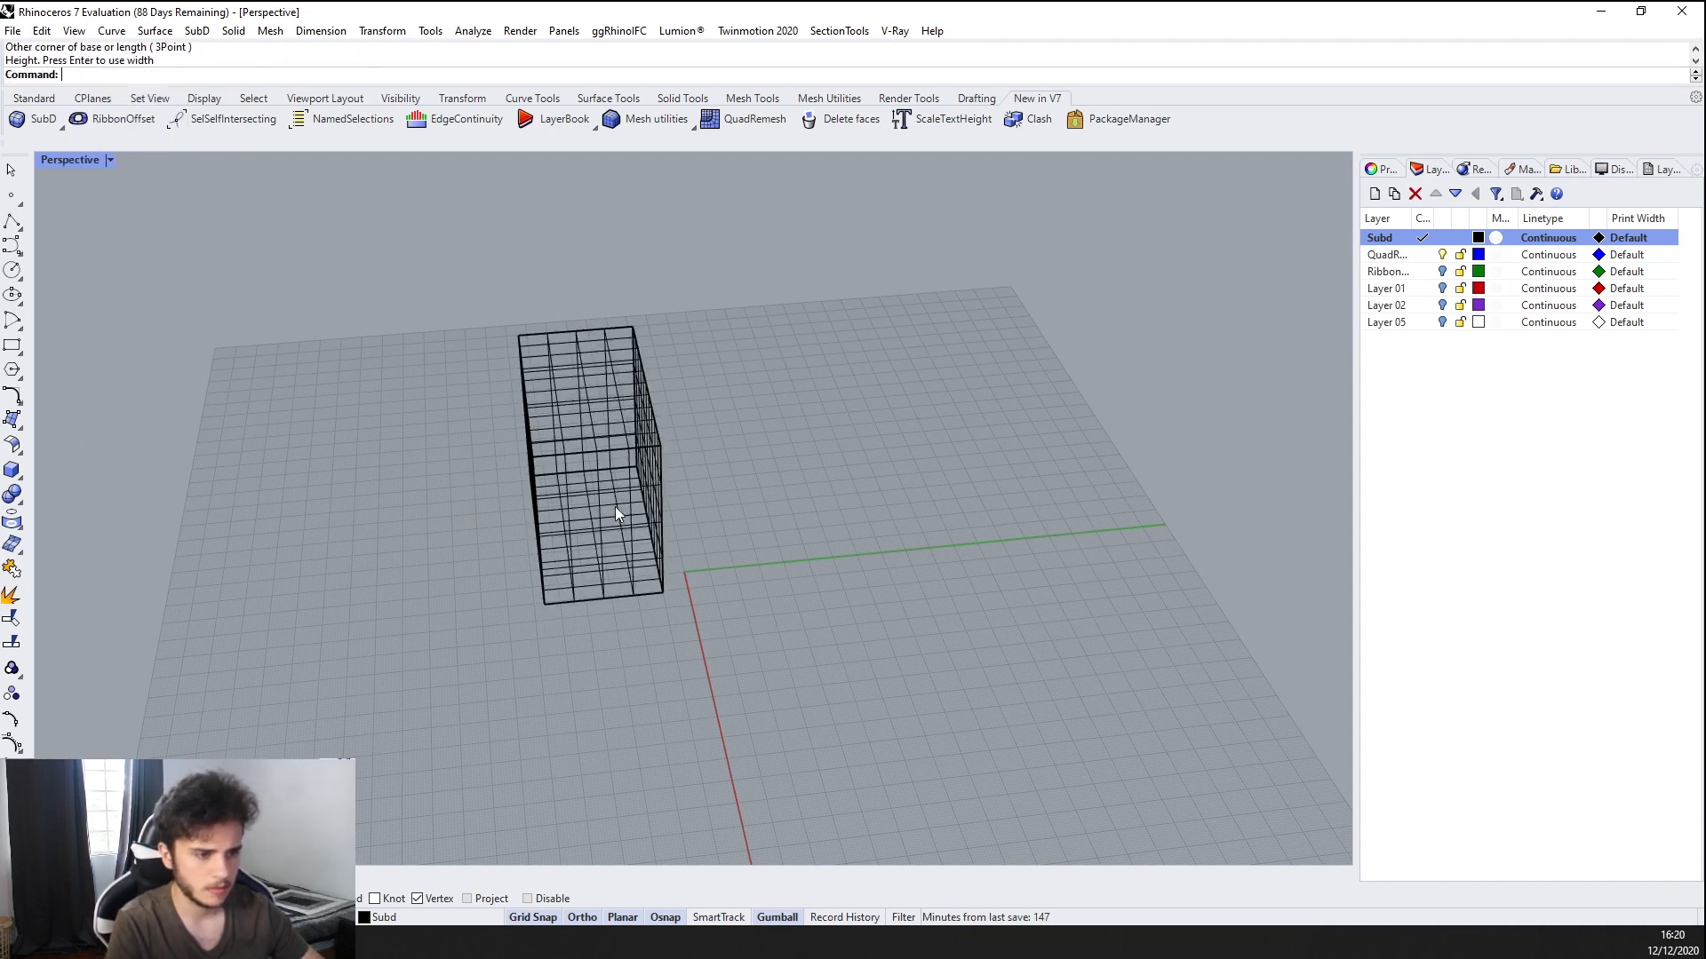
right_drag(614, 506, 533, 480)
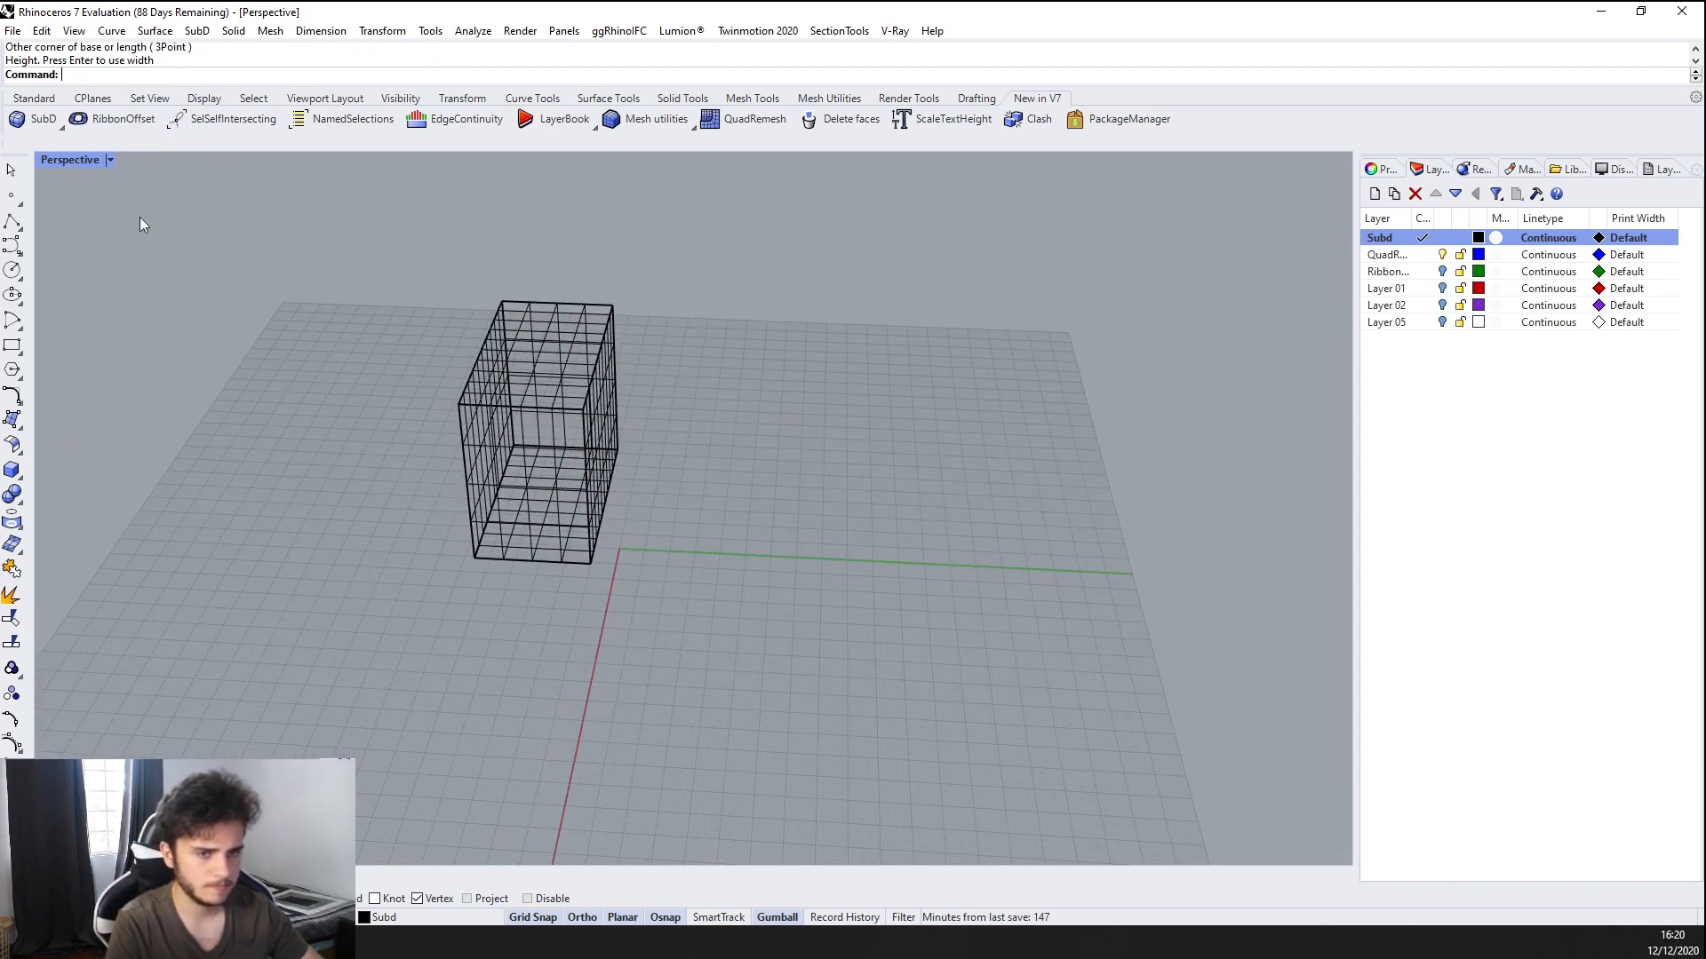
Turn off shading of selected objects only in the Perspective viewport, keeping Shaded display
click(110, 159)
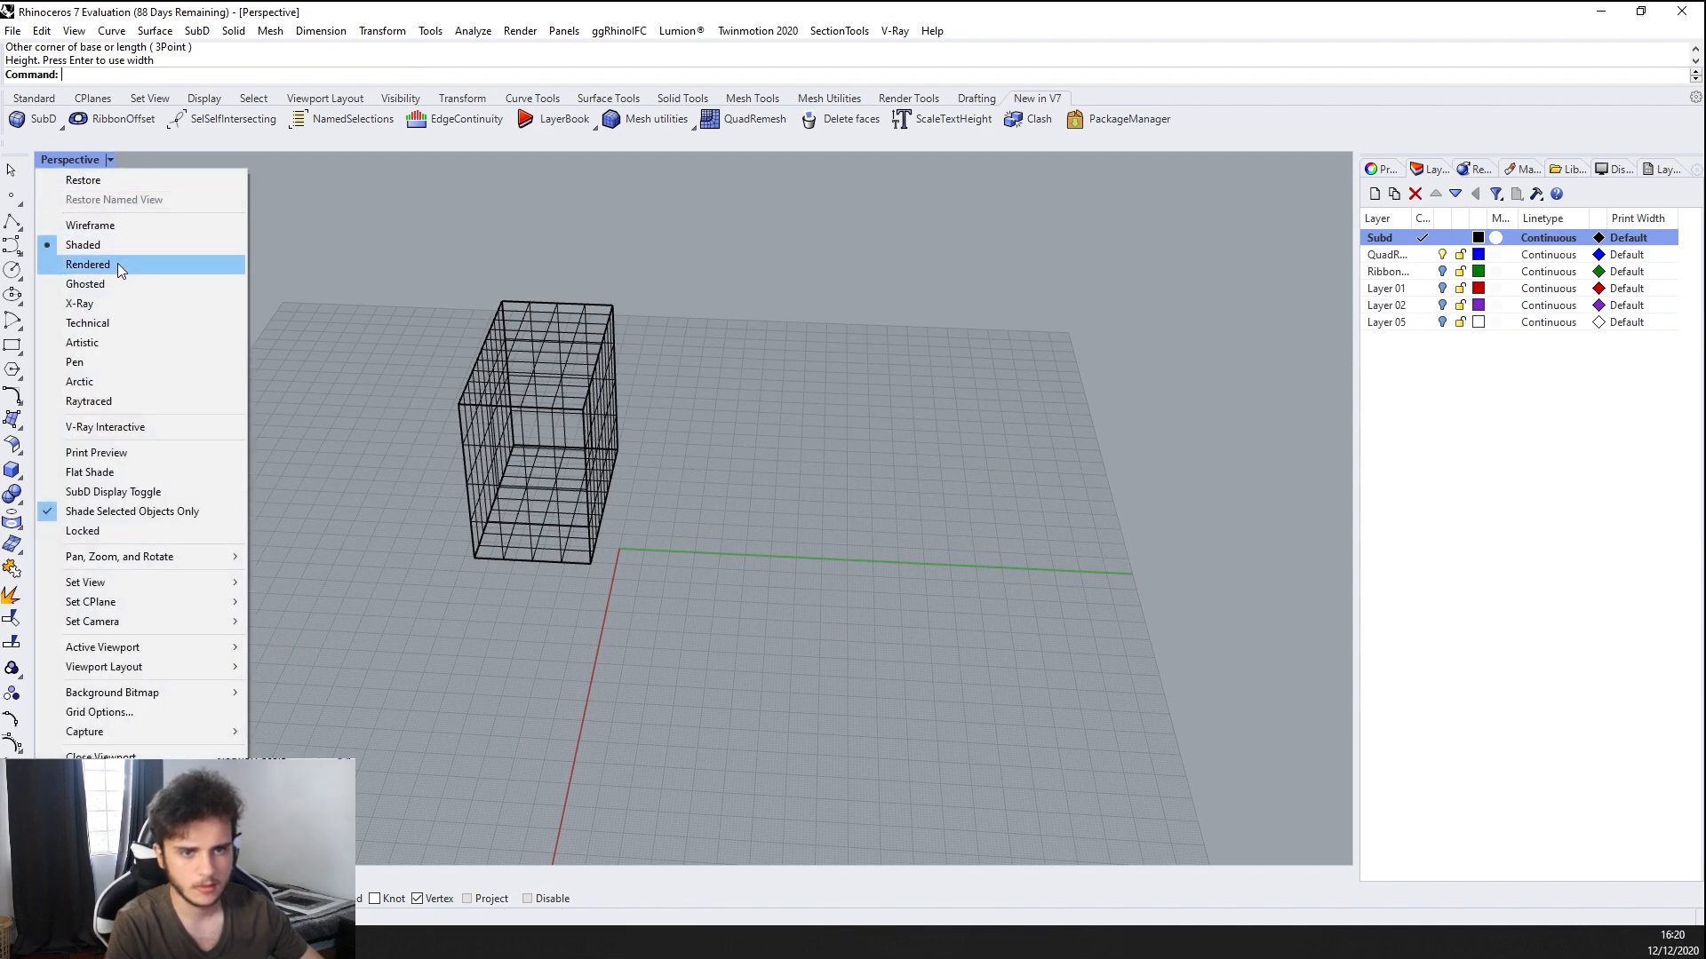
click(142, 244)
click(569, 375)
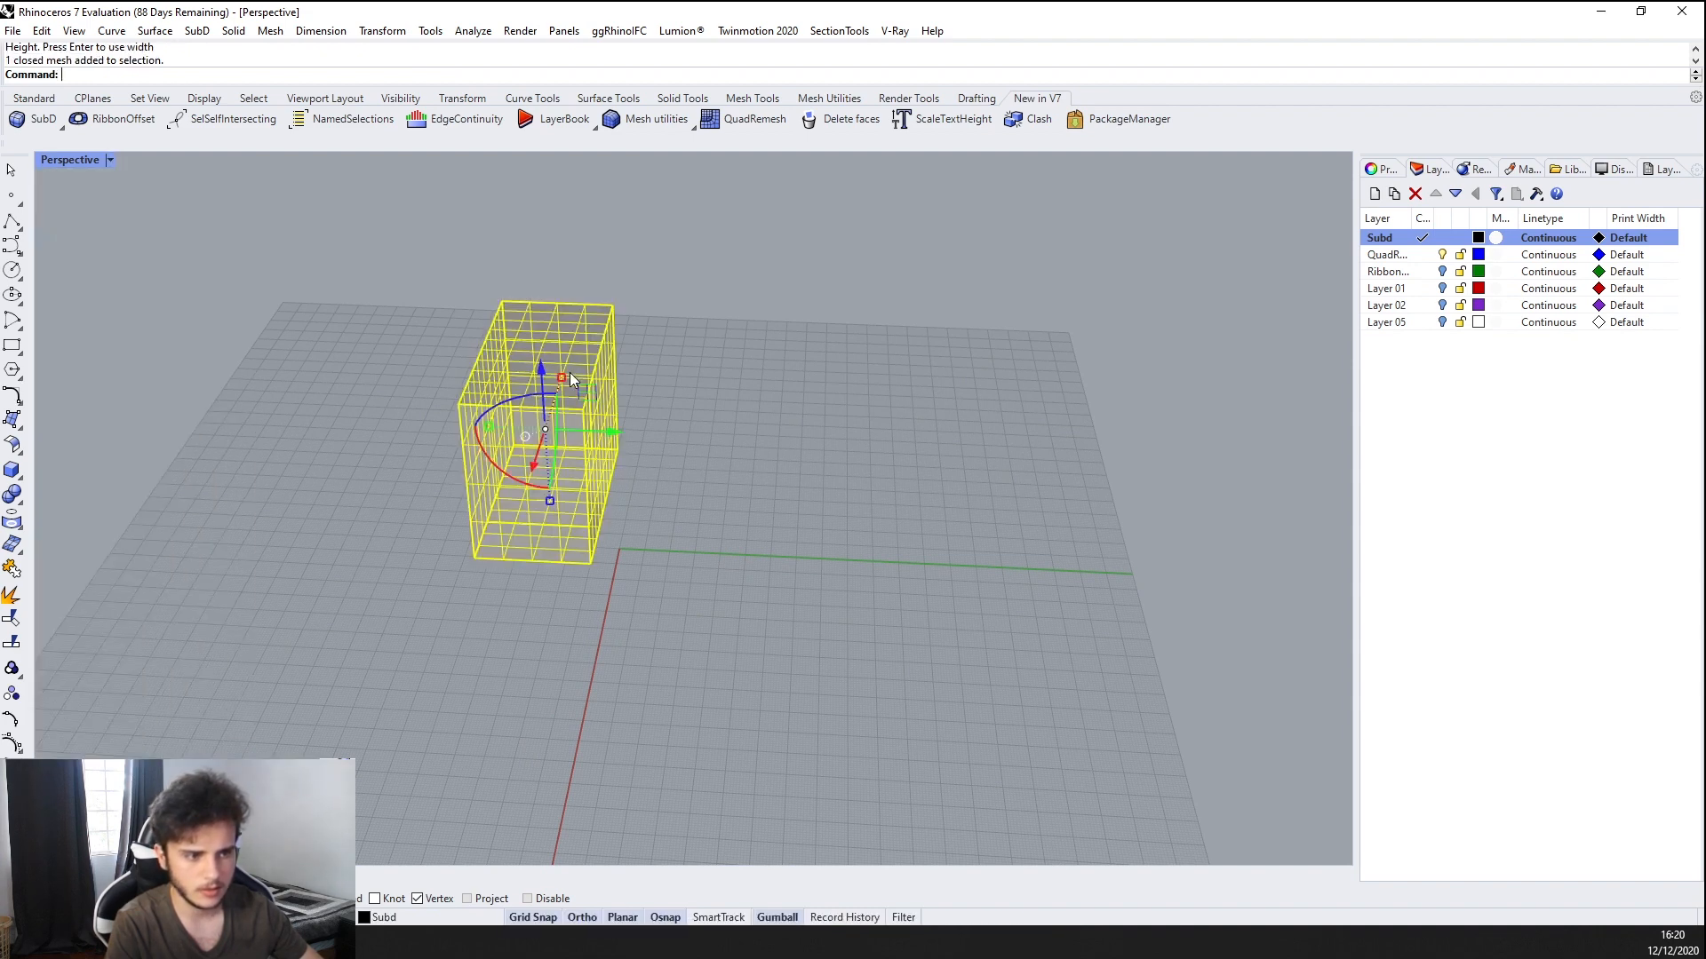
key(Escape)
click(114, 159)
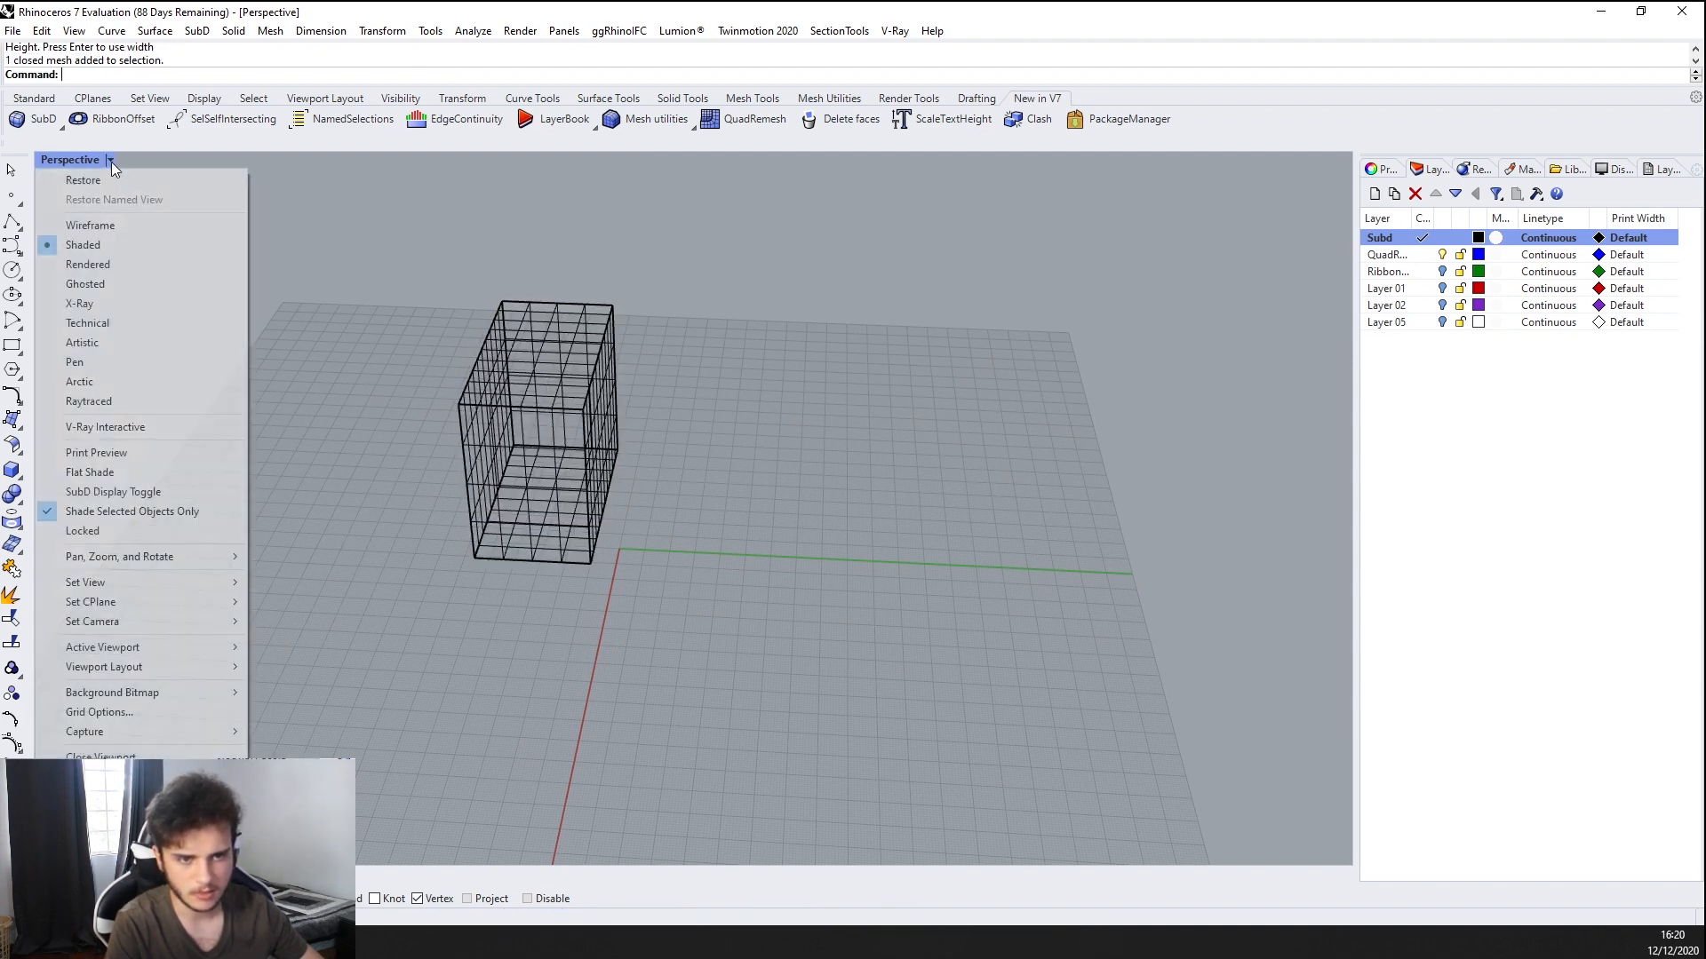
click(86, 521)
click(526, 471)
click(749, 432)
scroll(749, 432, up, 2)
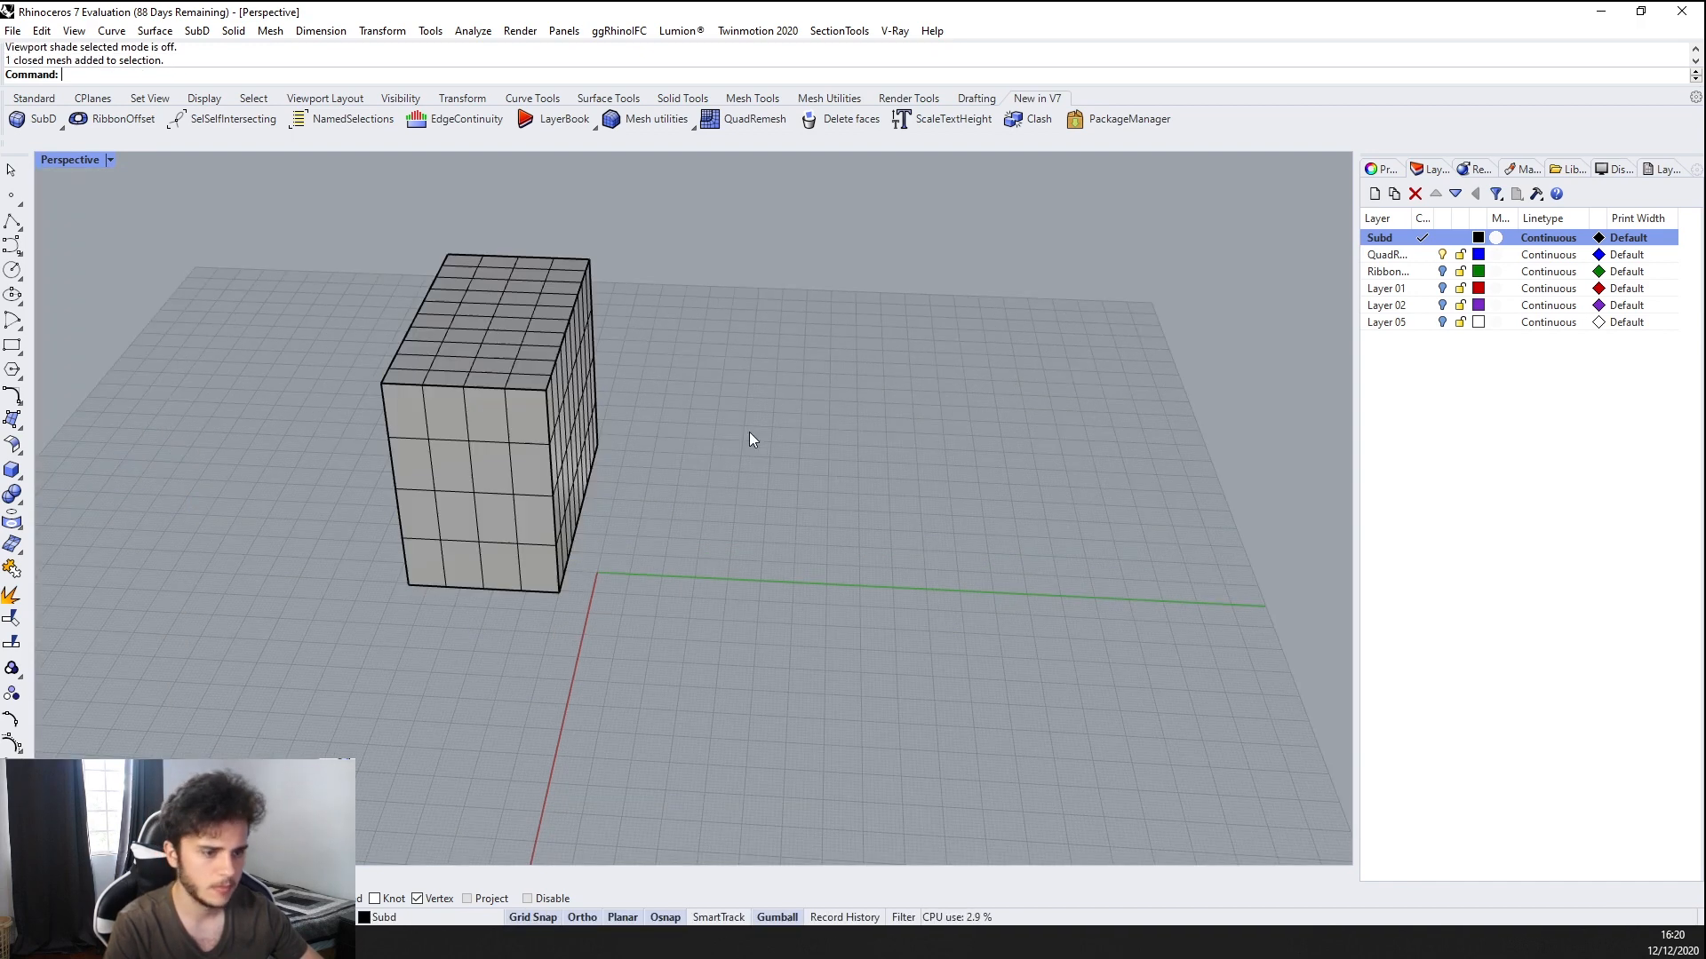
Copy the mesh box from its lower front corner to the adjacent front corner, so the two boxes touch
click(436, 476)
text(Copy)
key(Return)
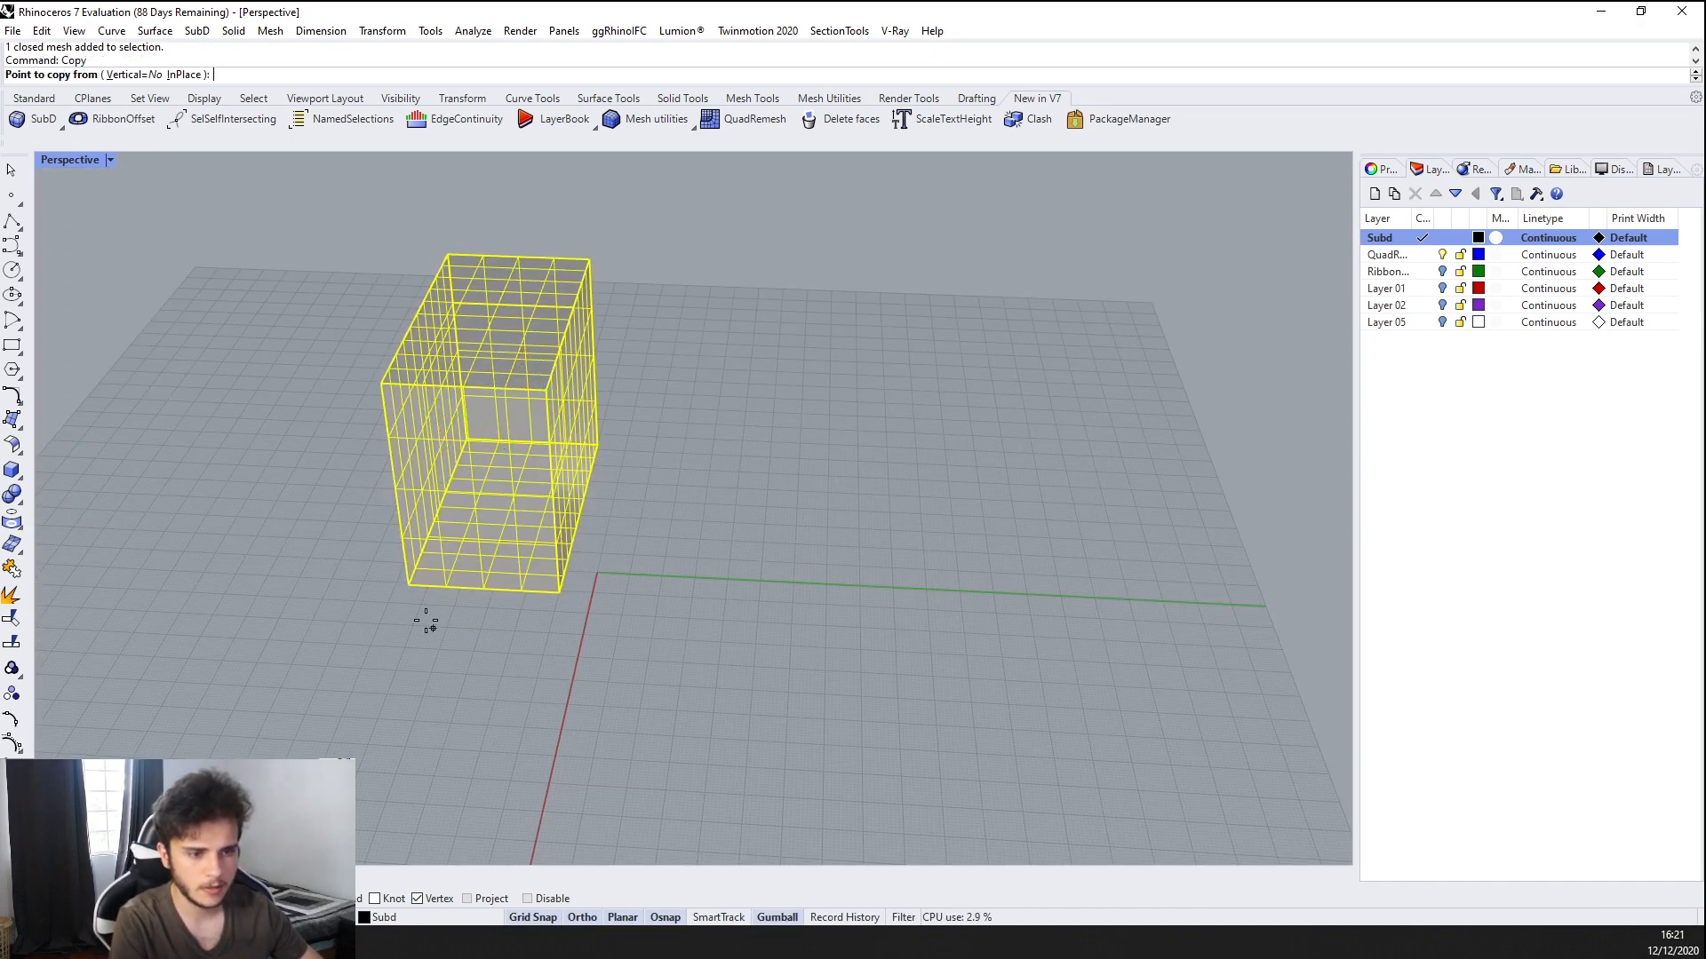
click(408, 584)
click(560, 592)
key(Escape)
key(Escape)
scroll(756, 255, up, 5)
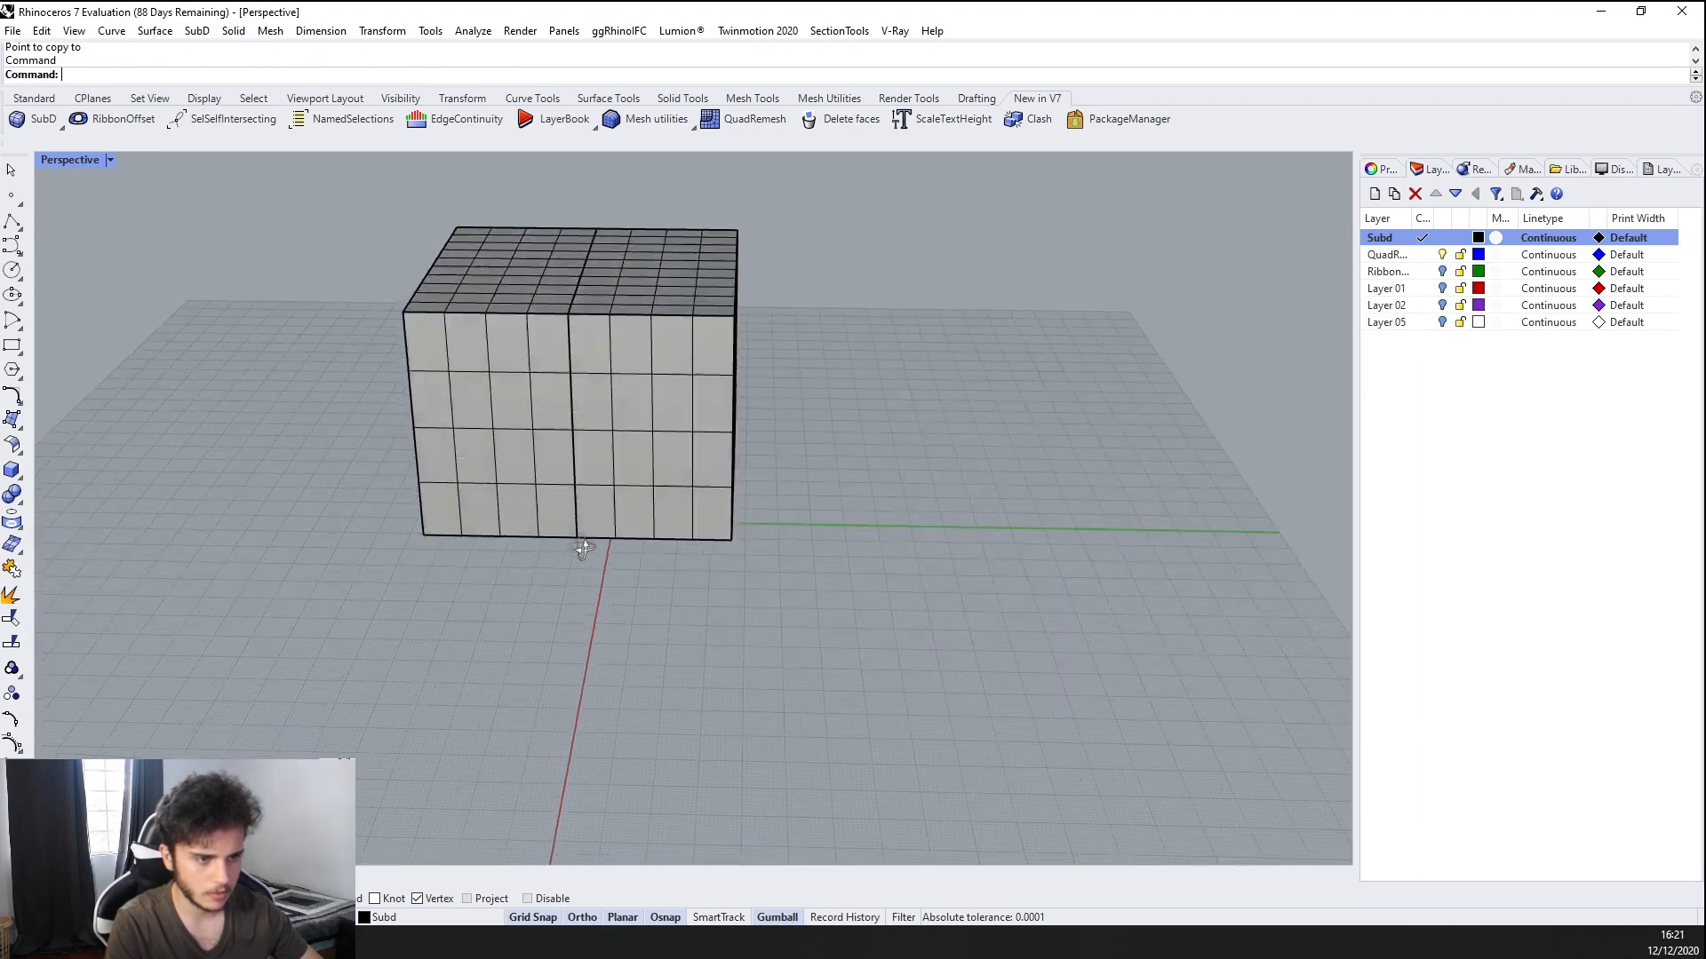
drag(819, 248, 785, 202)
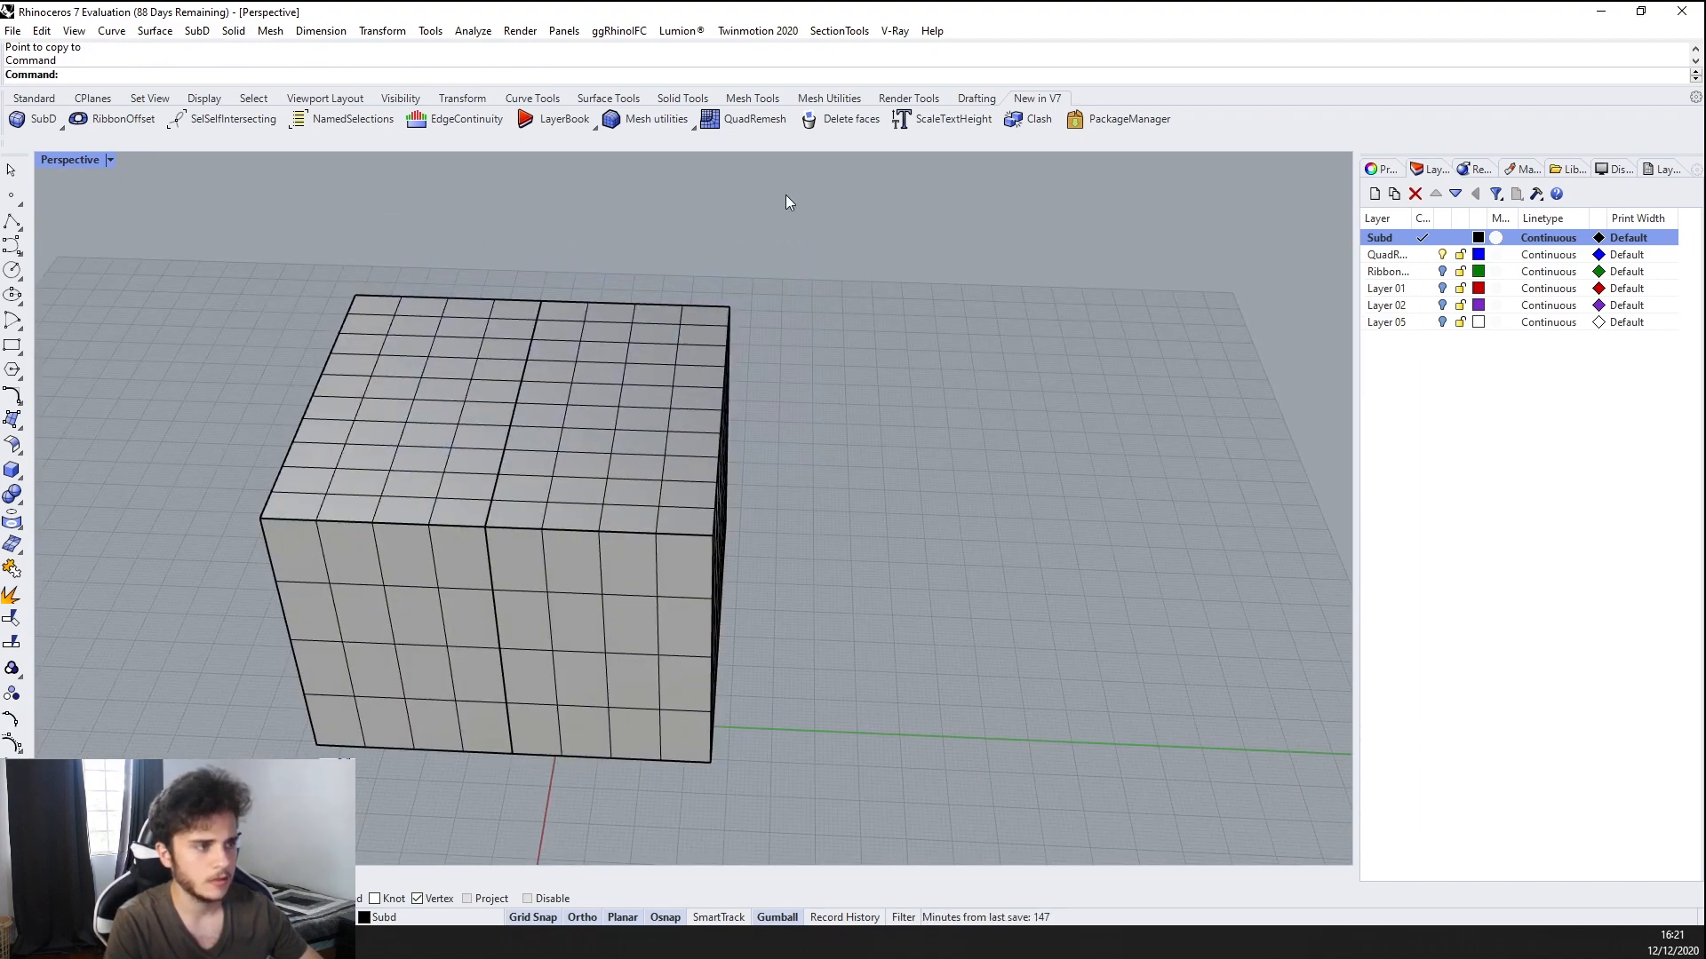
Run Clash with the original mesh box as first set, its copy as second, and a clearance distance of 0.00010
click(1030, 119)
scroll(556, 341, down, 3)
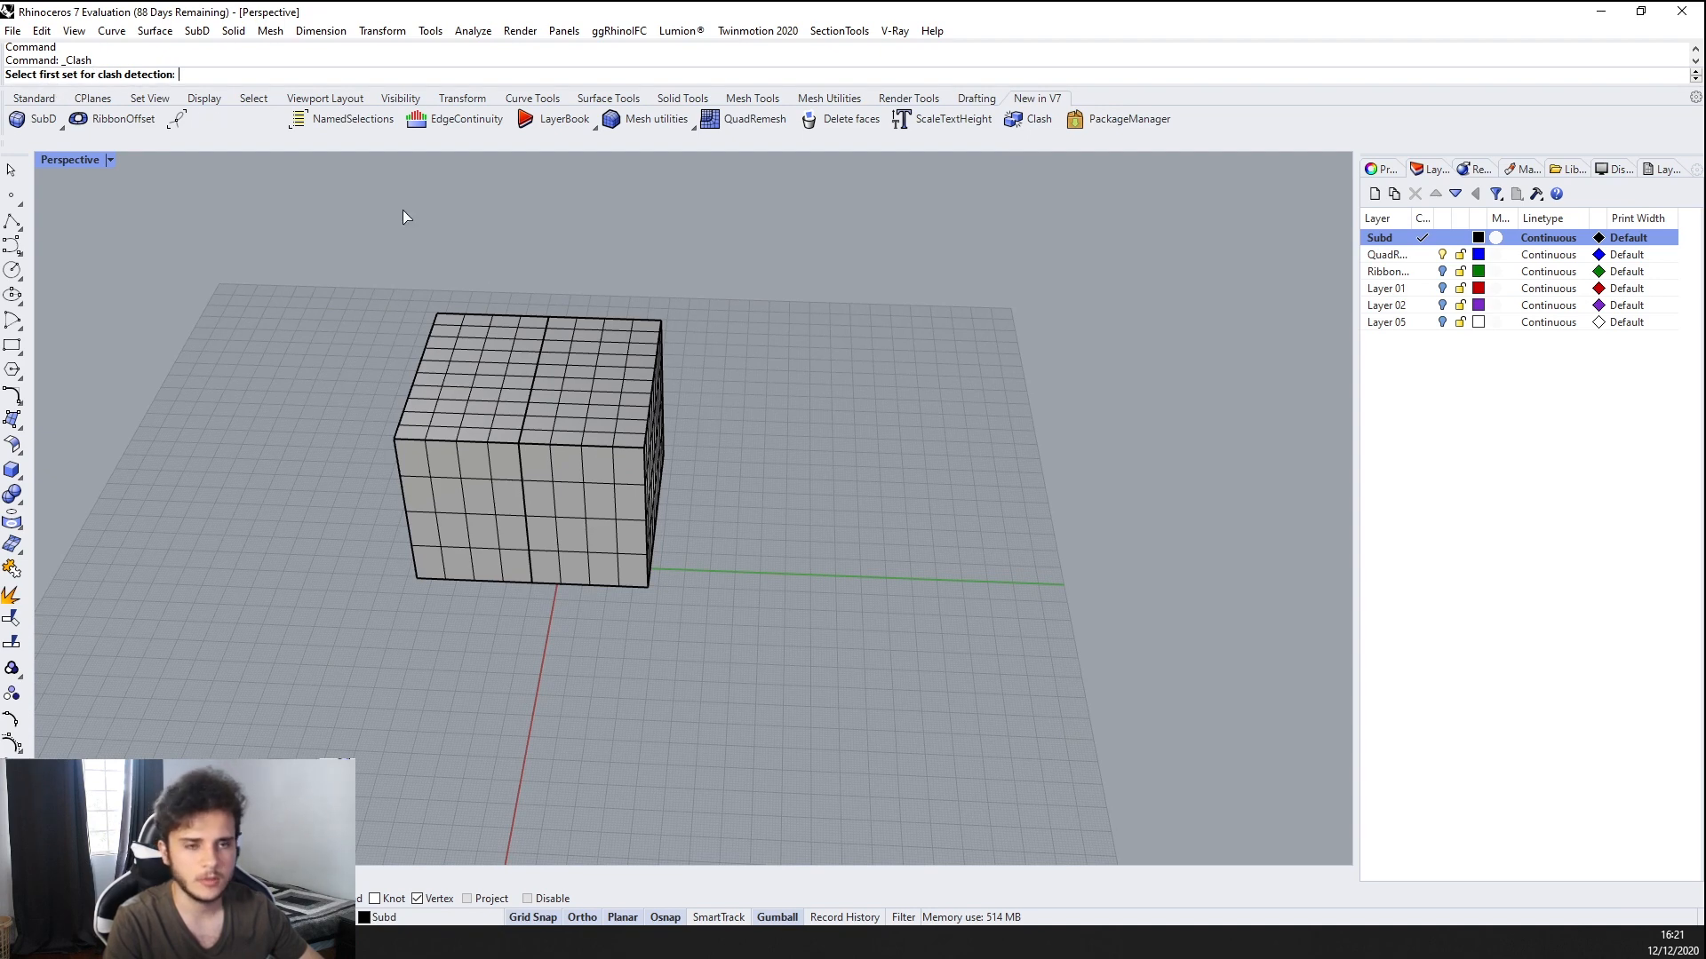
scroll(462, 341, up, 2)
click(484, 342)
key(Return)
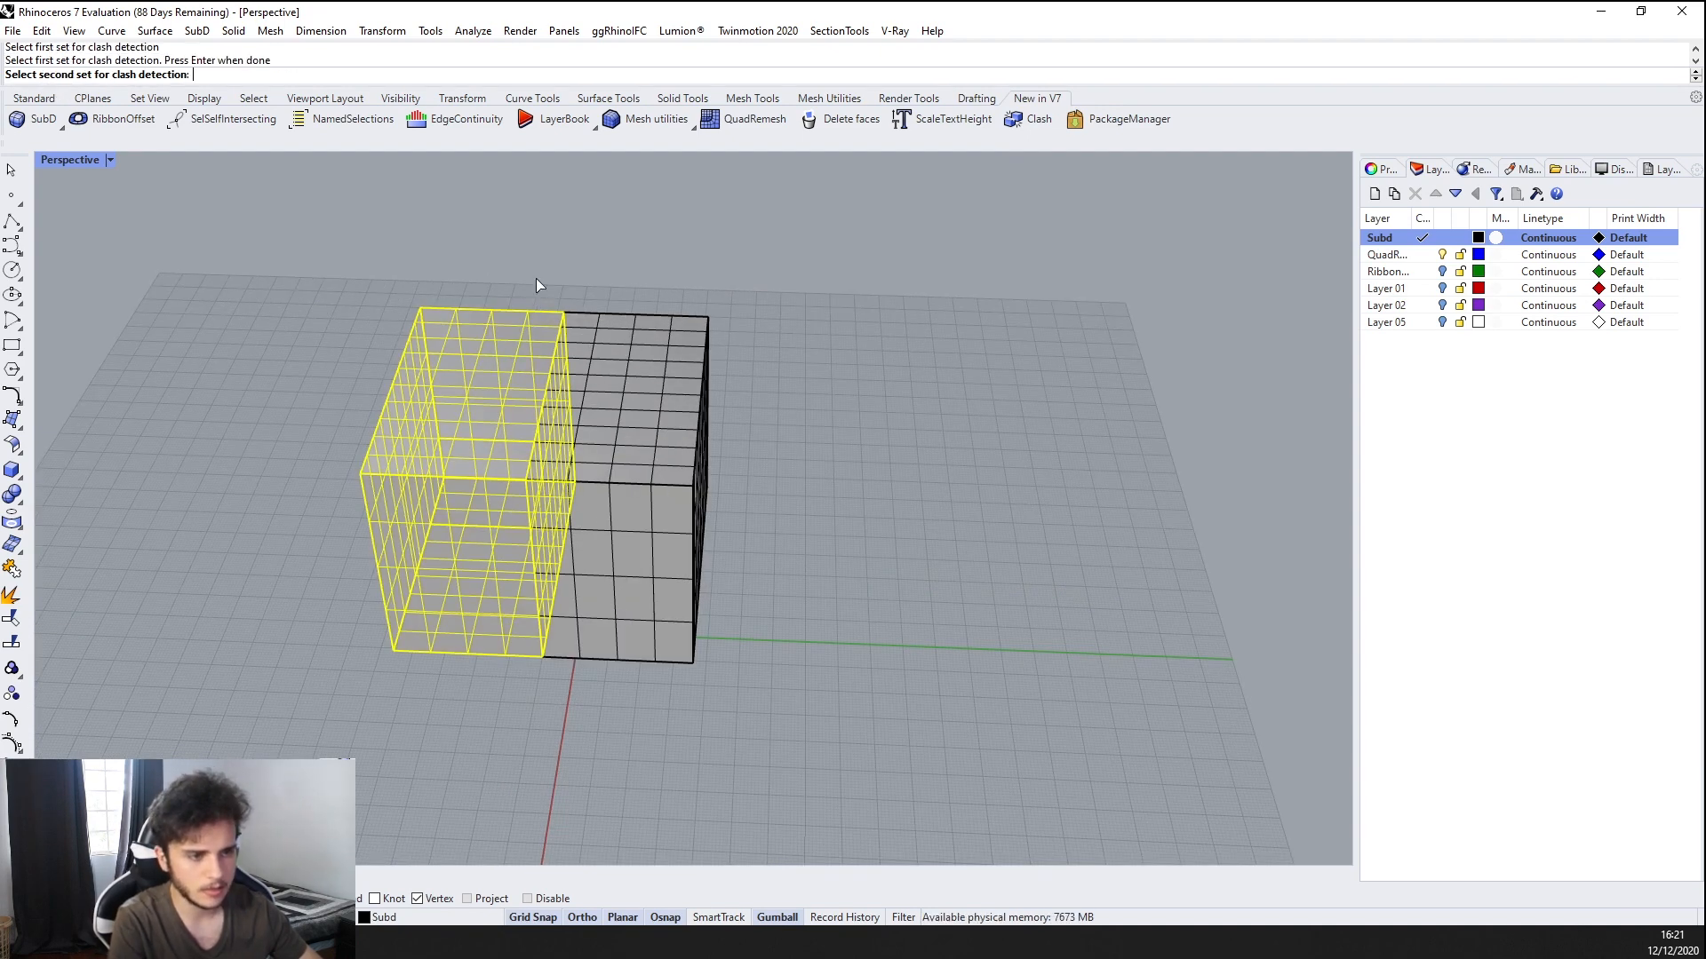
click(671, 343)
key(Return)
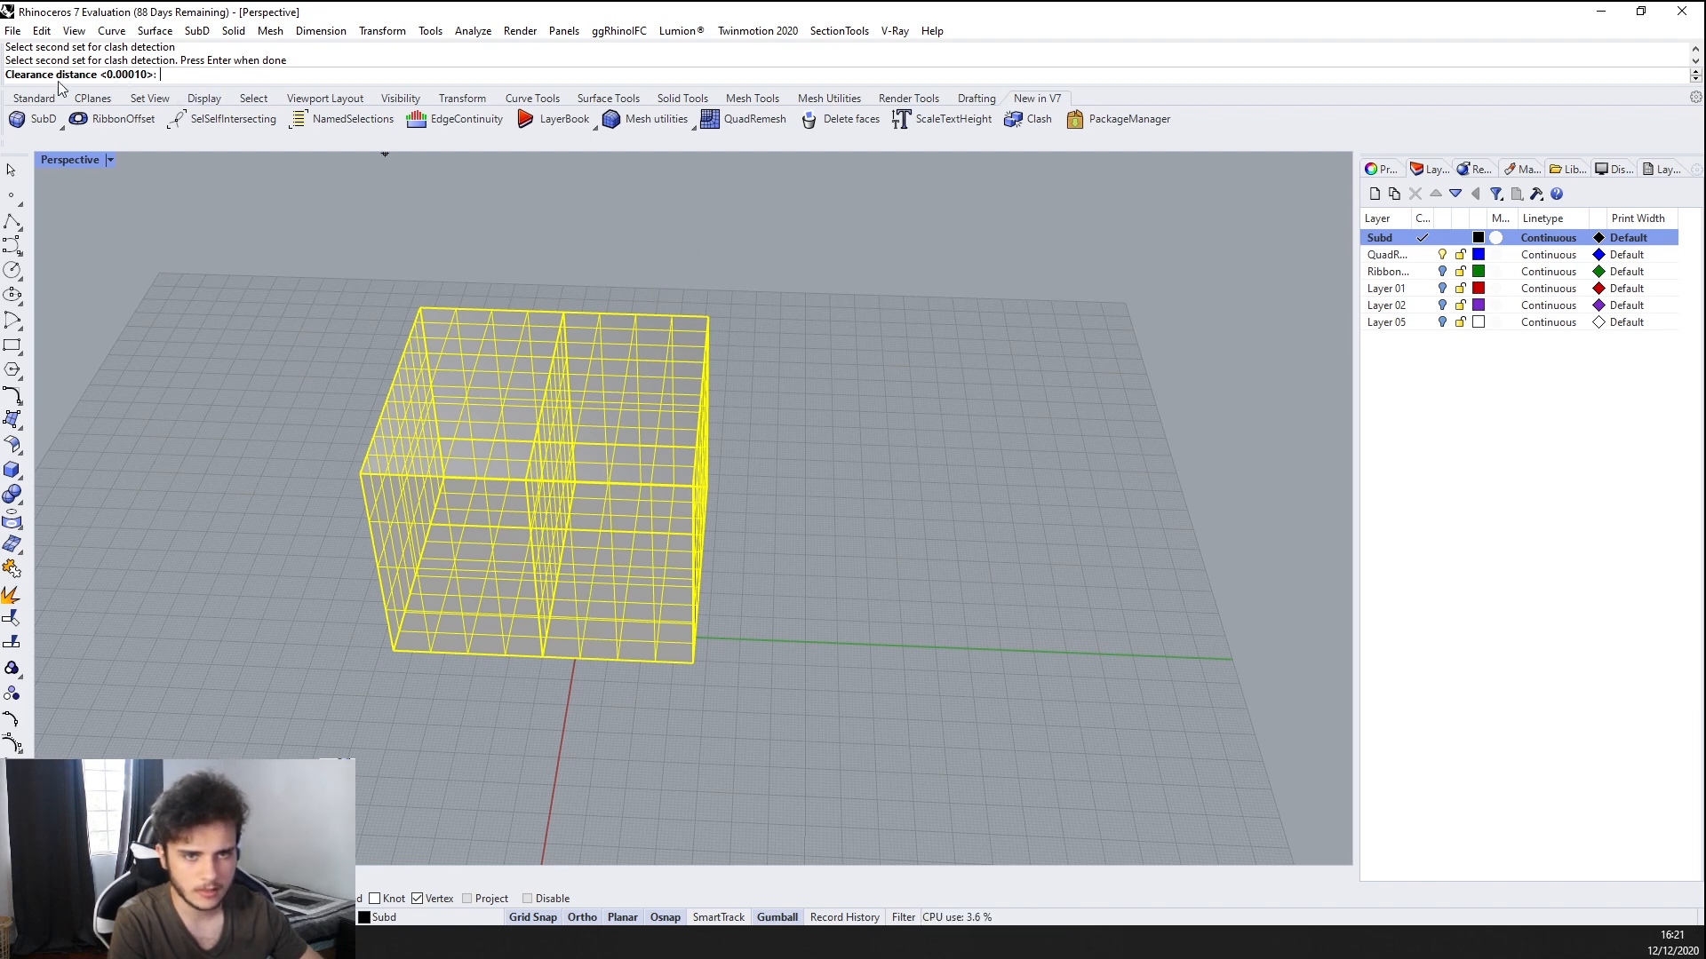
key(Return)
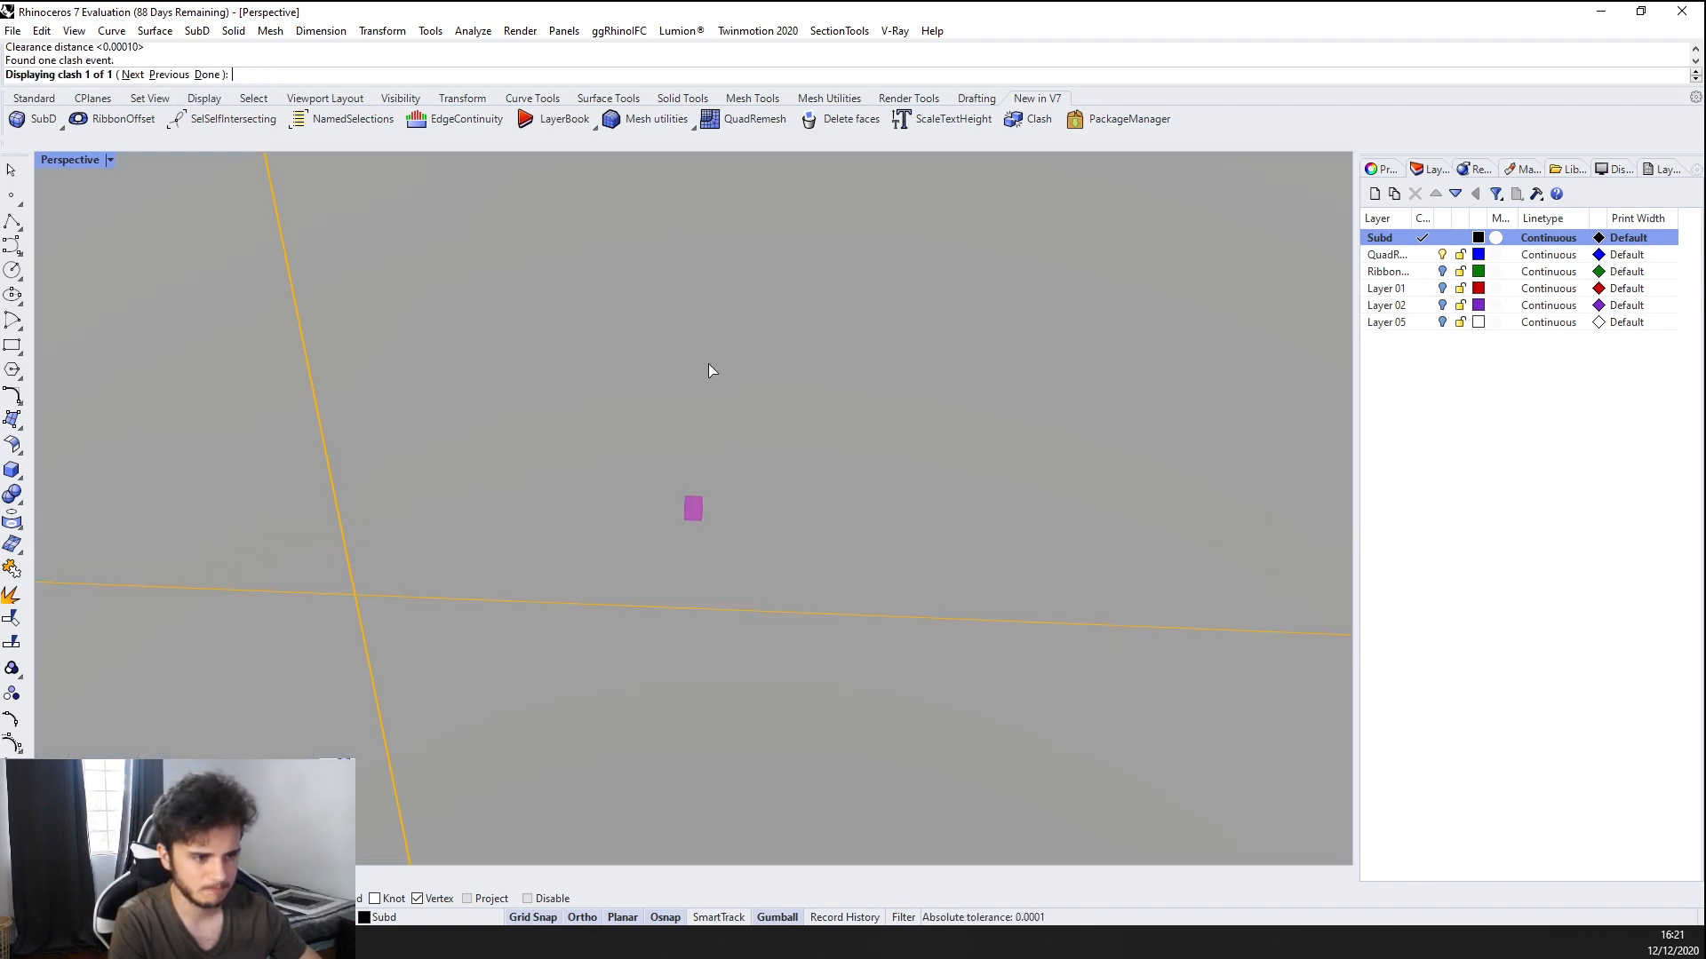
Examine the clash marker between the two mesh boxes from several sides and end the Clash display
scroll(680, 444, down, 10)
right_drag(679, 445, 594, 233)
scroll(685, 426, up, 5)
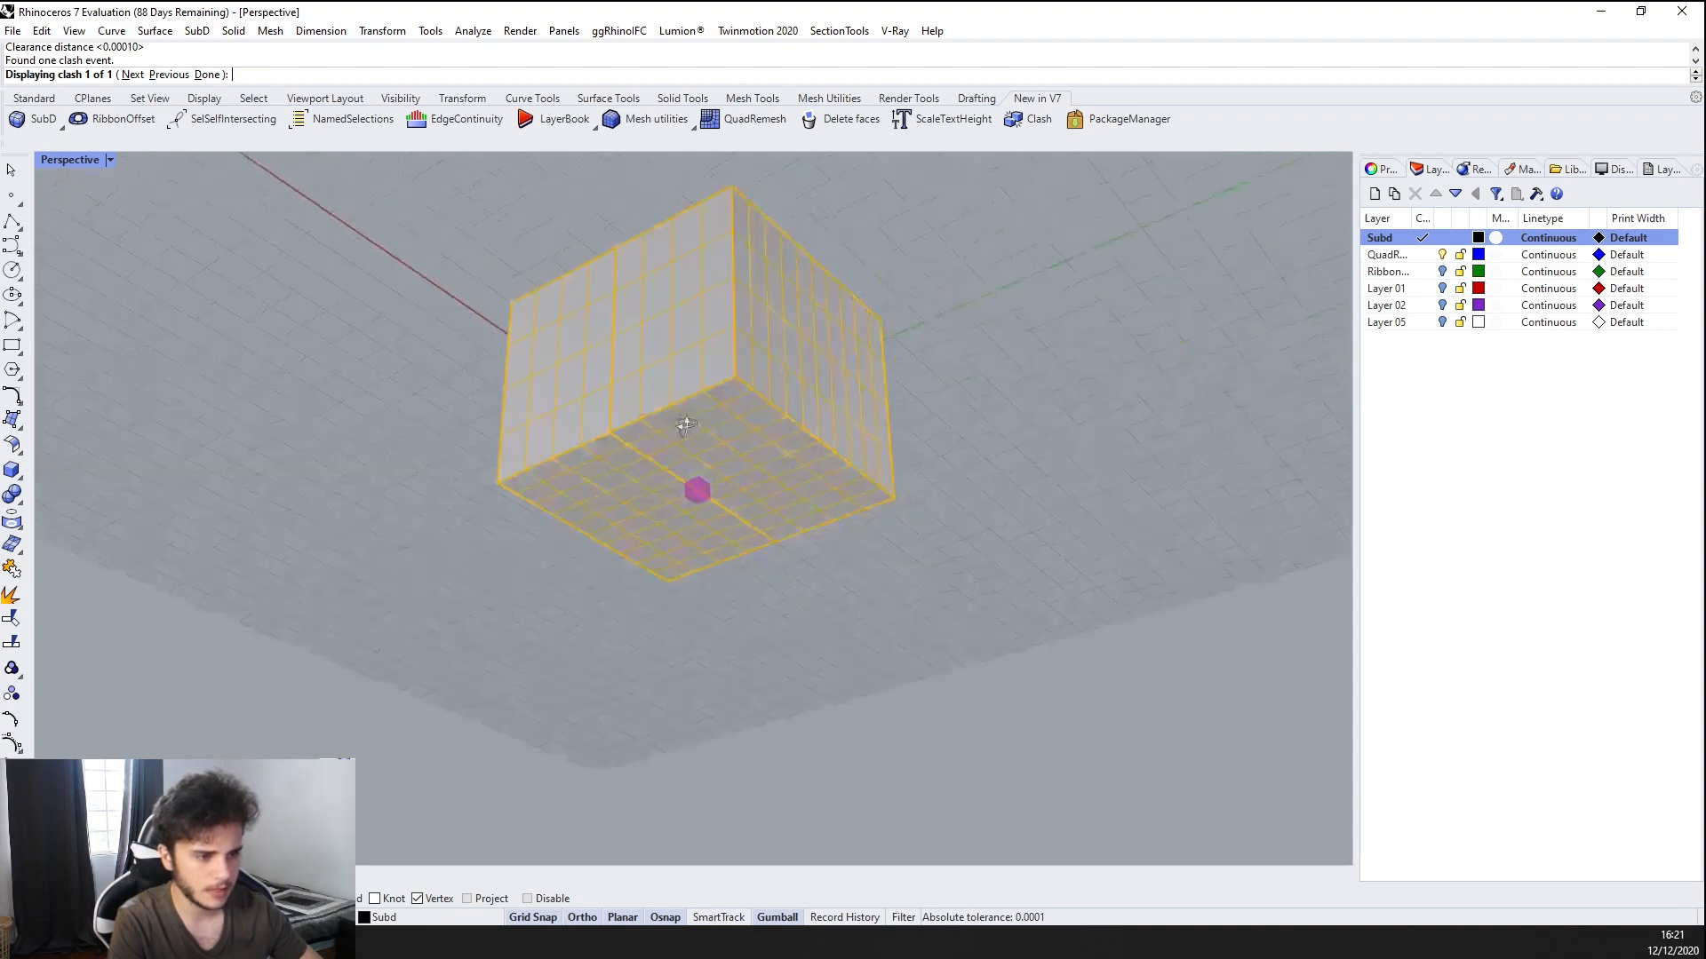
right_drag(699, 520, 690, 467)
scroll(693, 479, up, 6)
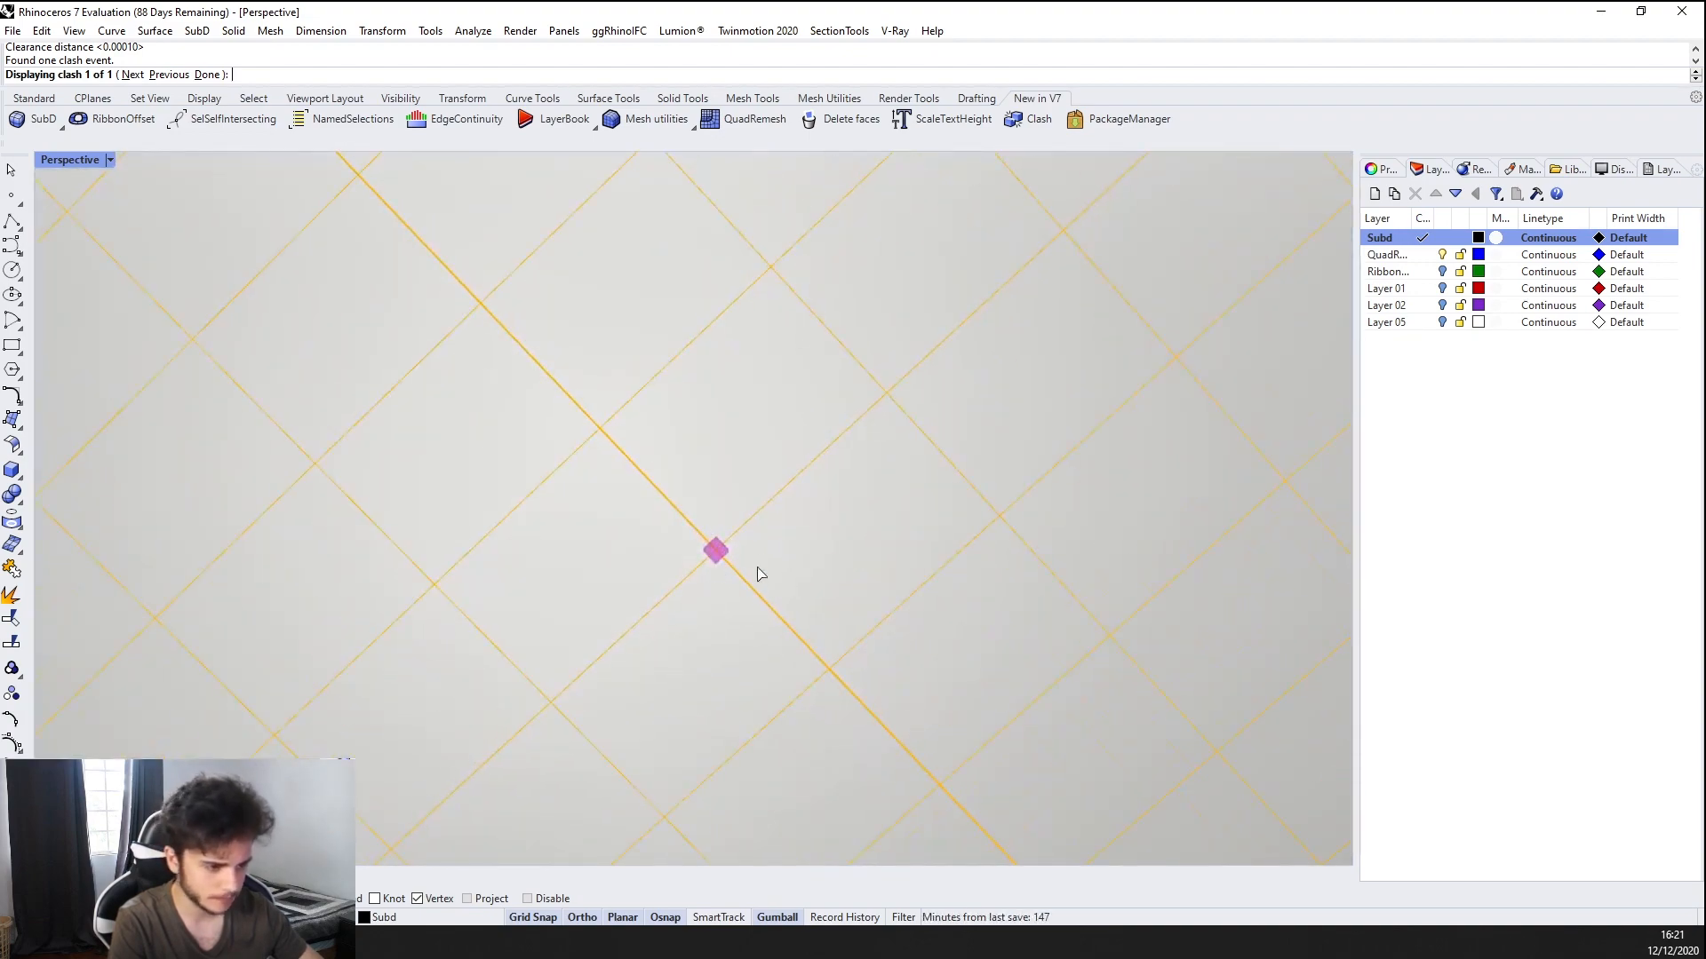
scroll(746, 559, down, 5)
mouse_move(731, 548)
right_down()
mouse_move(856, 666)
mouse_move(728, 578)
mouse_move(757, 525)
mouse_move(753, 480)
right_up()
scroll(765, 528, up, 3)
scroll(743, 568, down, 7)
scroll(754, 476, up, 4)
key(Escape)
scroll(770, 472, down, 4)
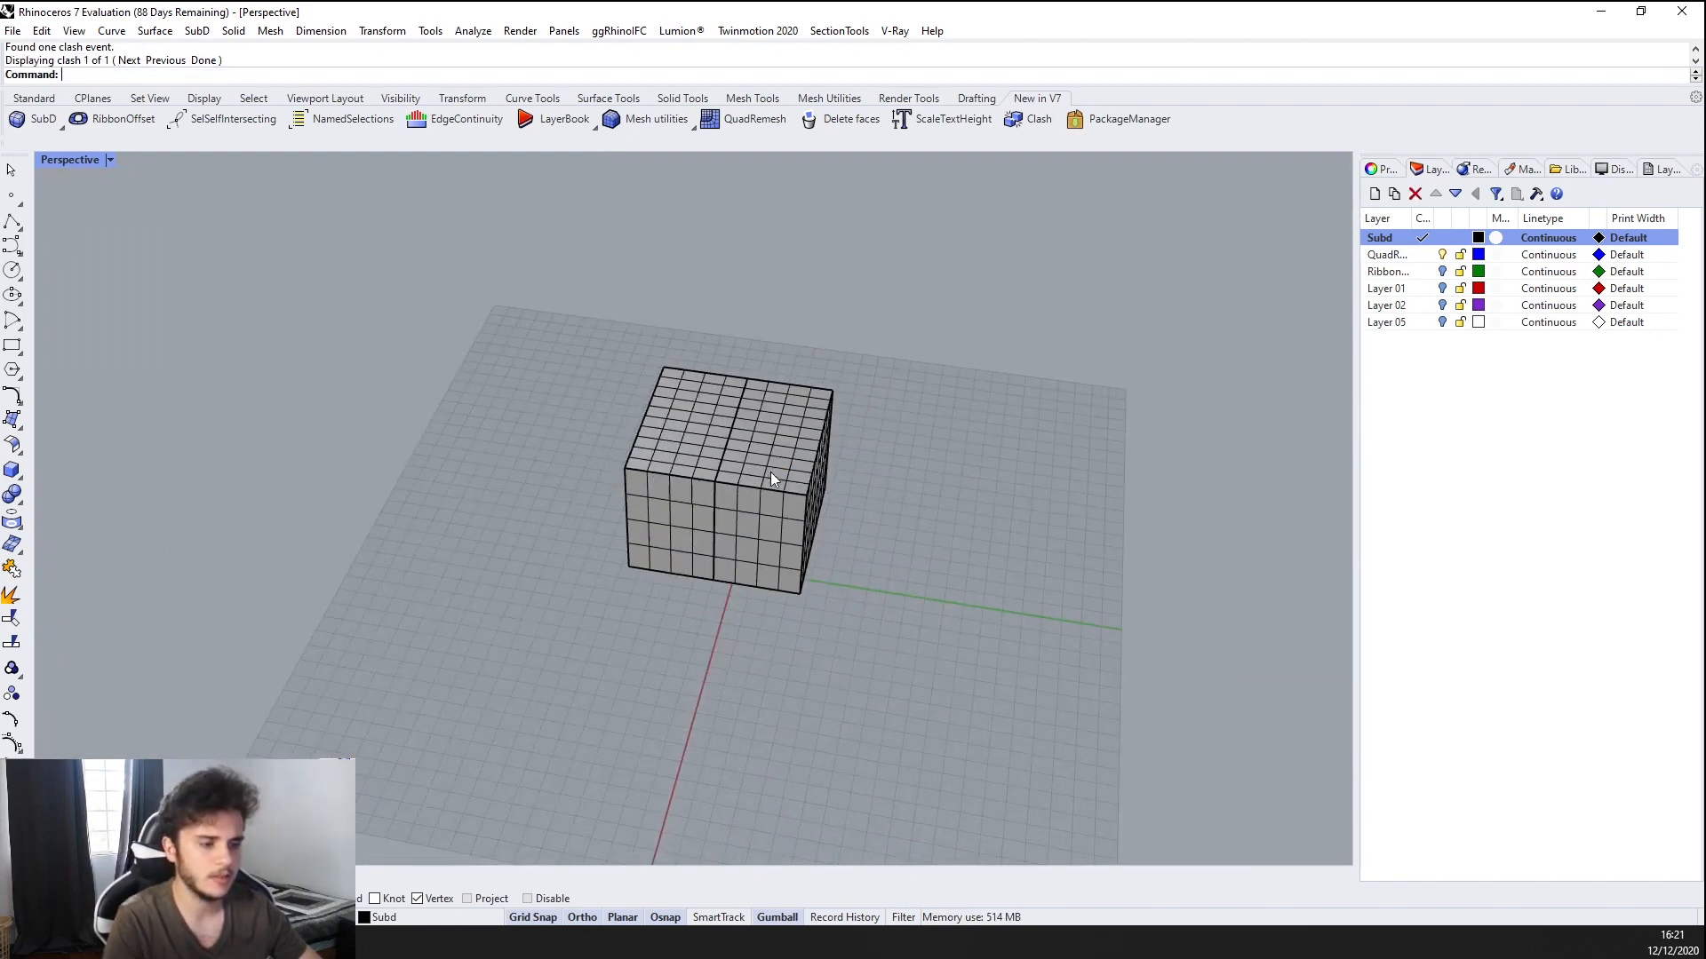
scroll(764, 489, up, 3)
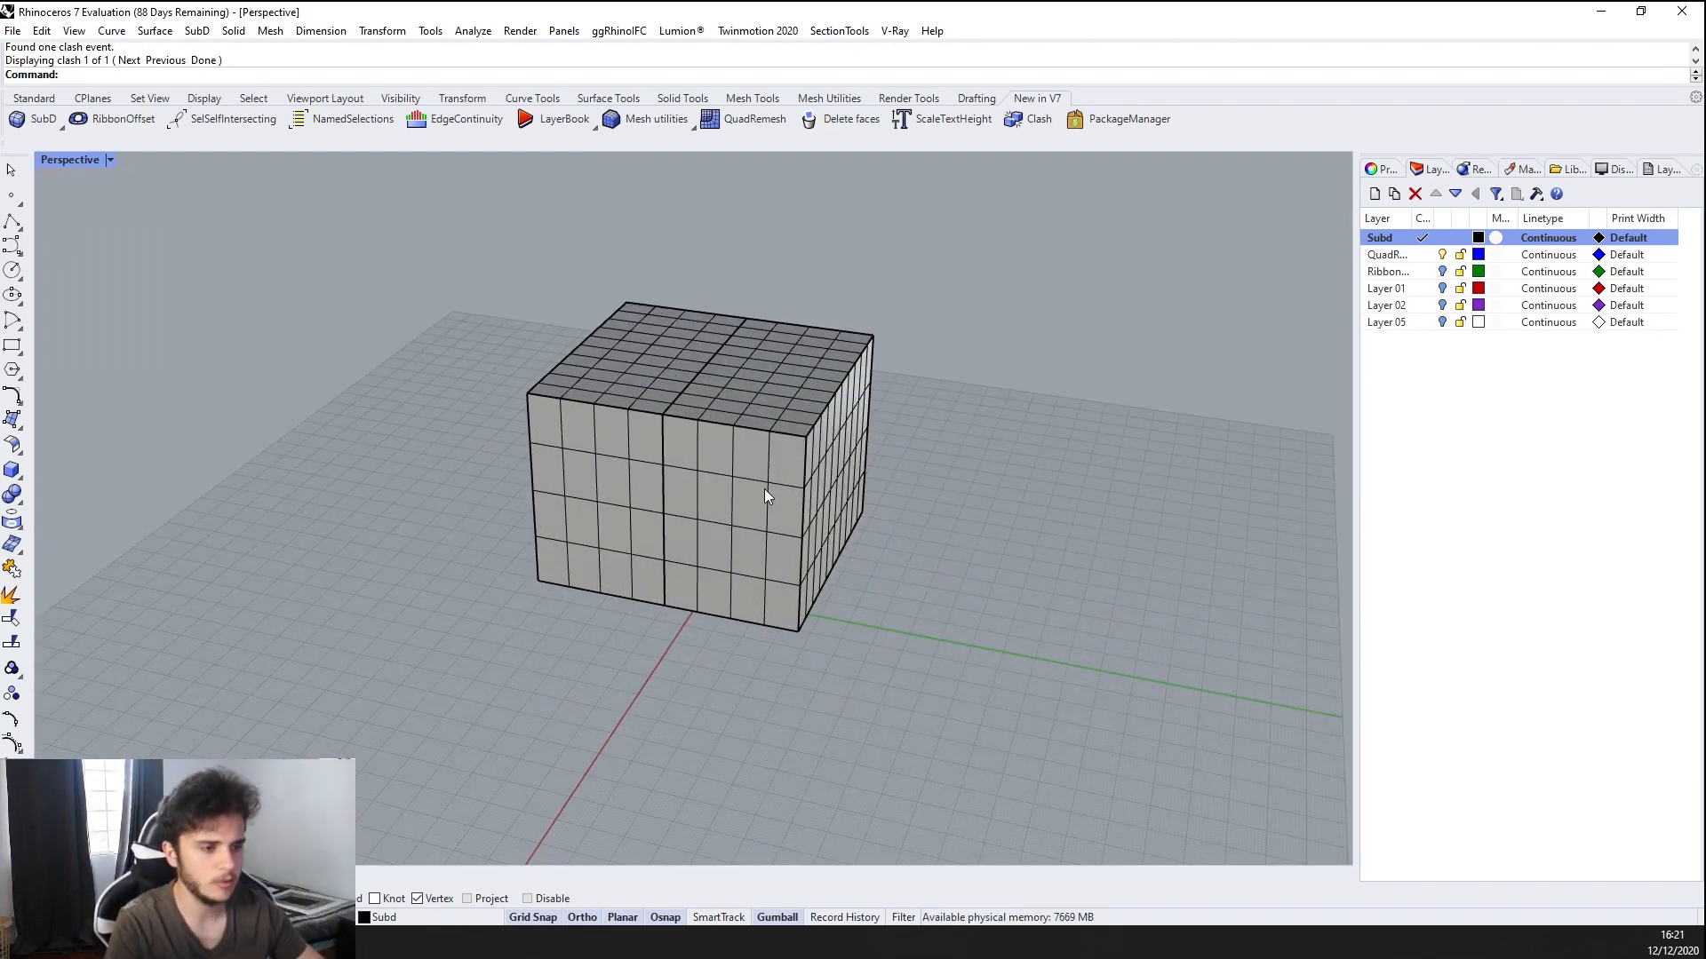
right_drag(755, 488, 797, 412)
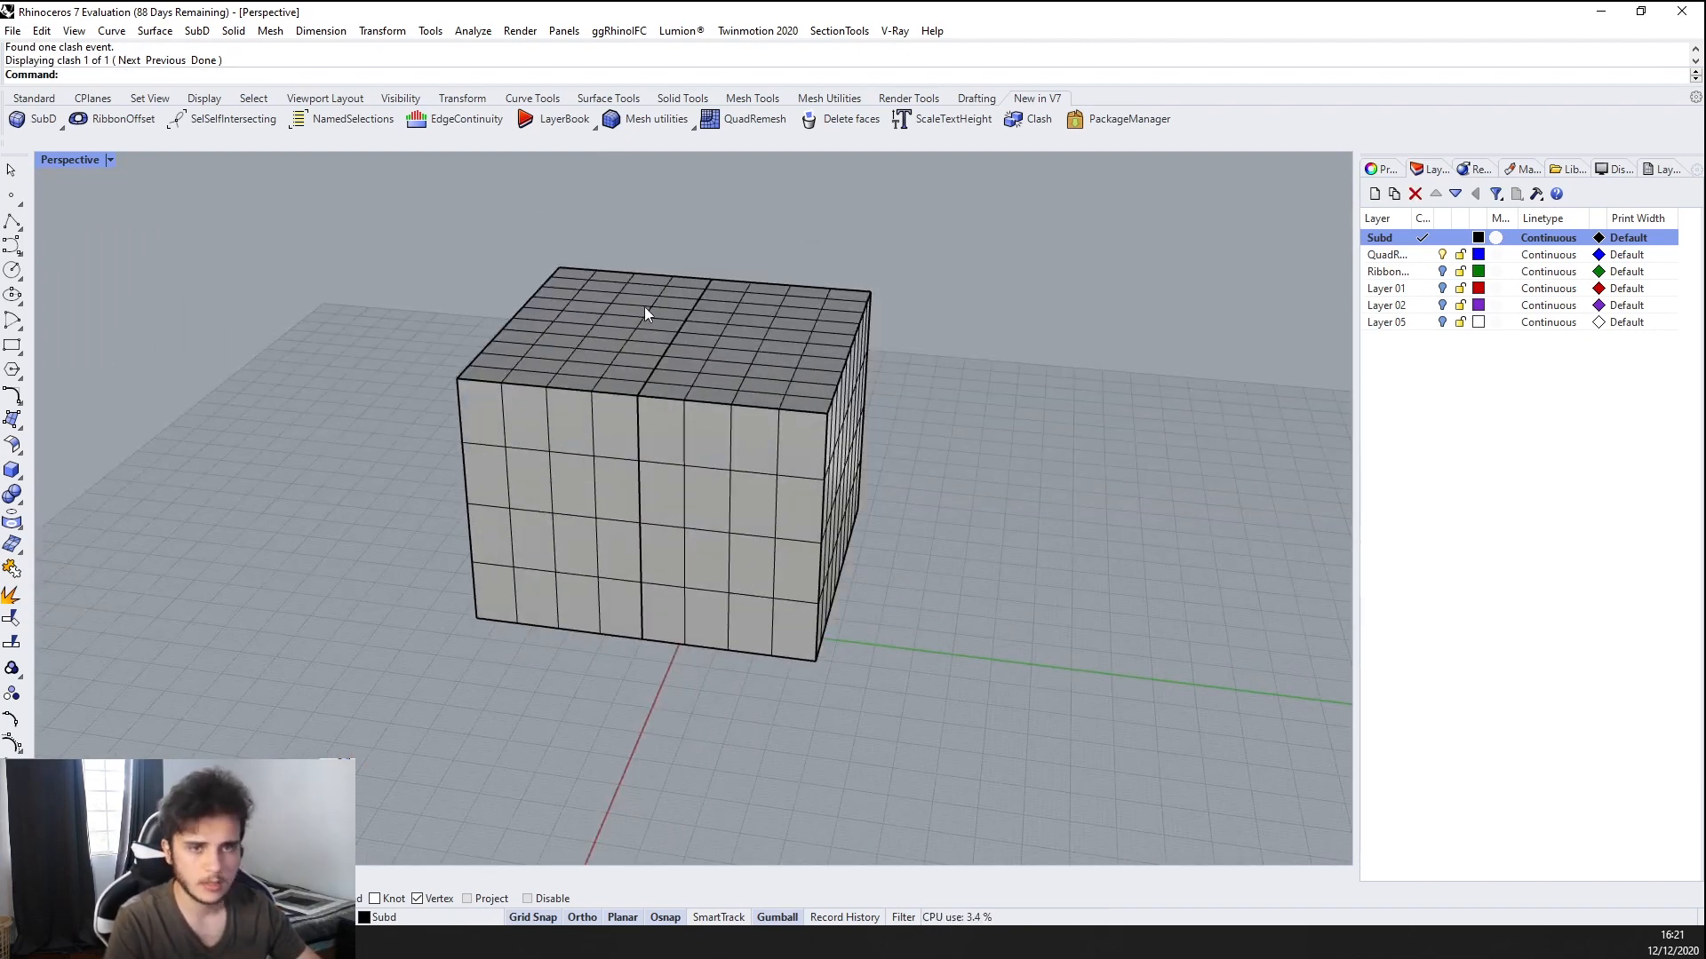
scroll(662, 414, up, 2)
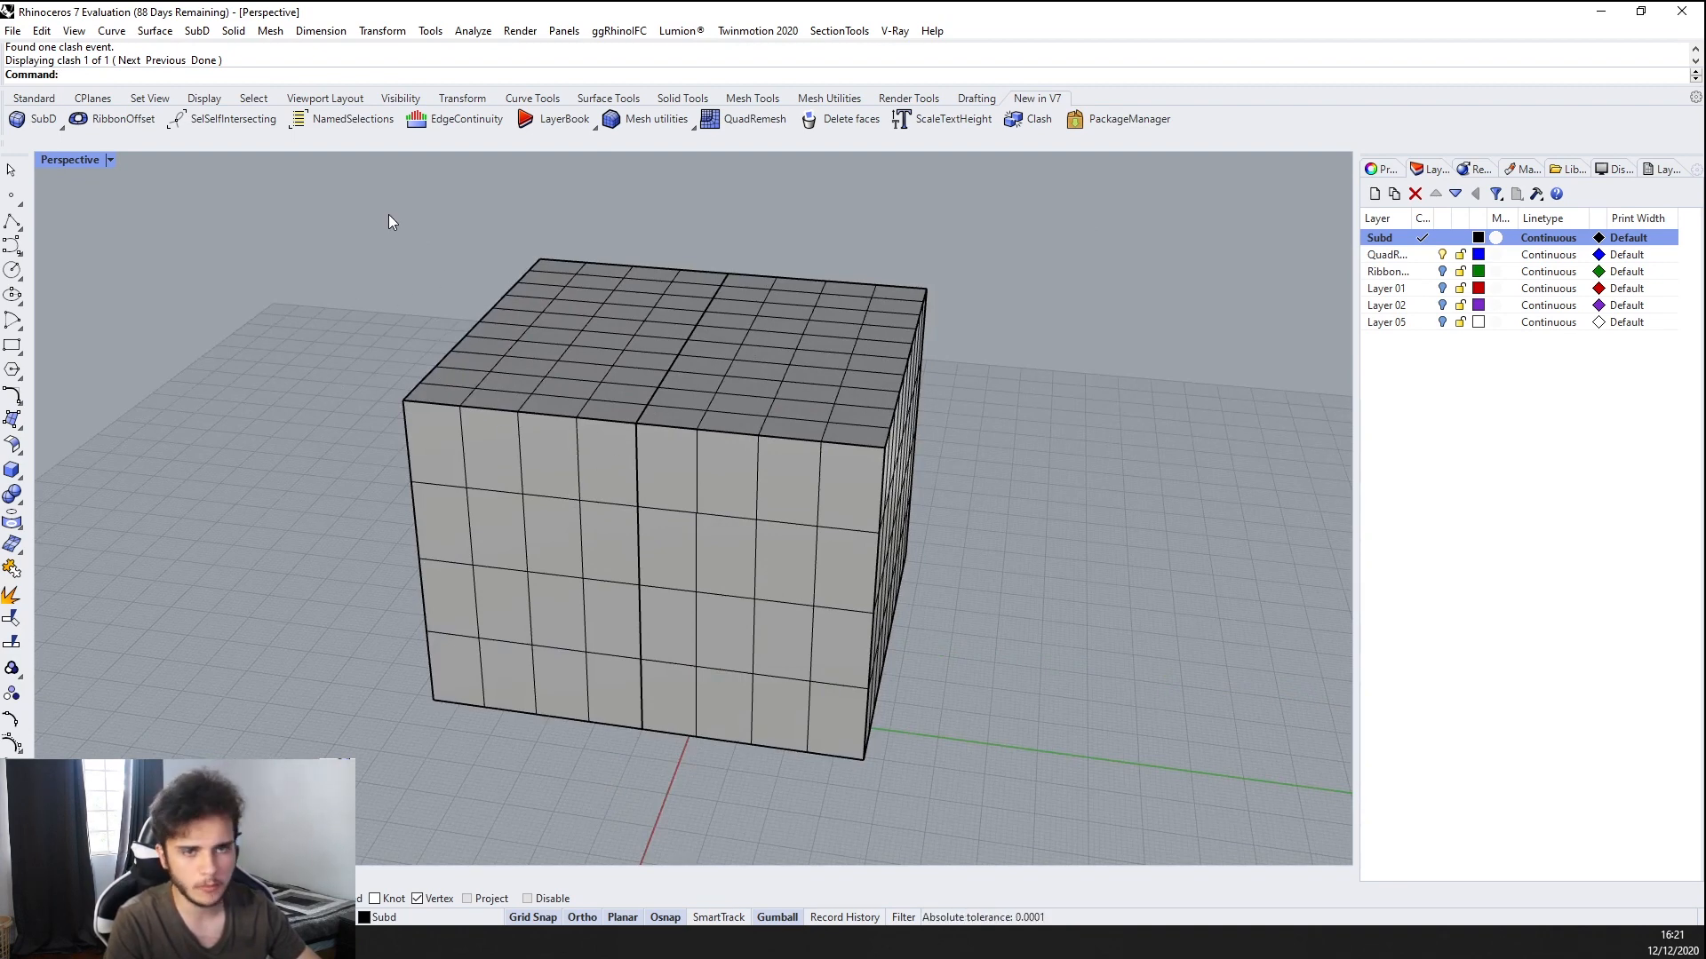
right_drag(636, 352, 778, 380)
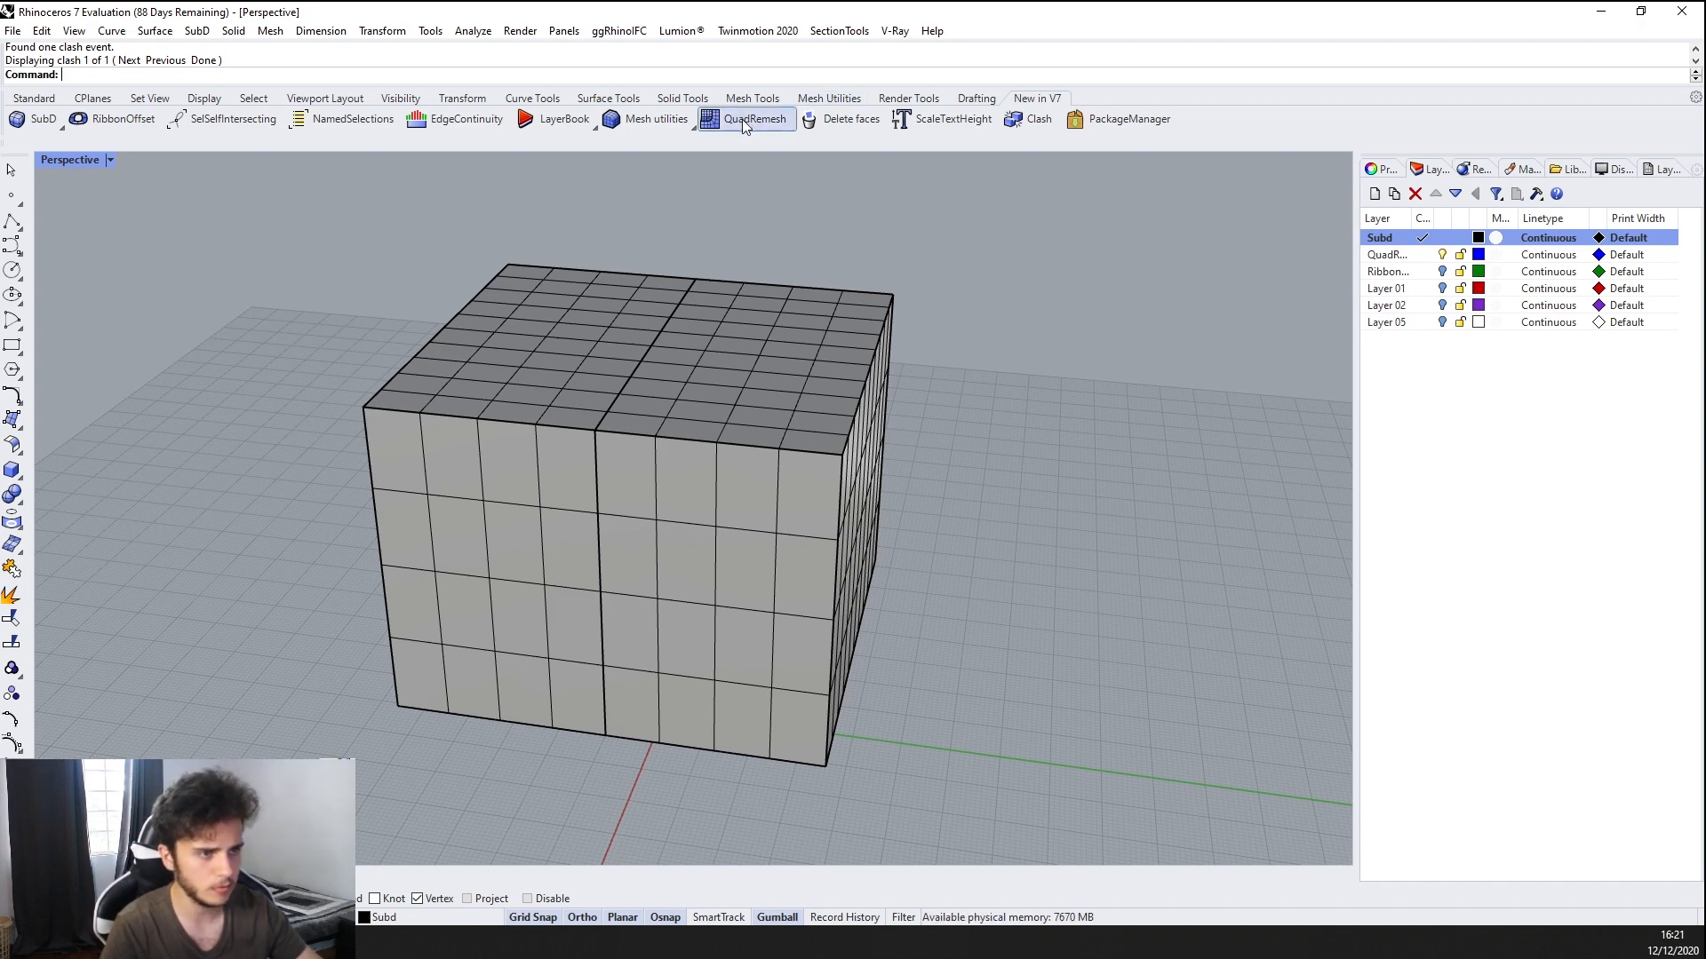
click(1033, 119)
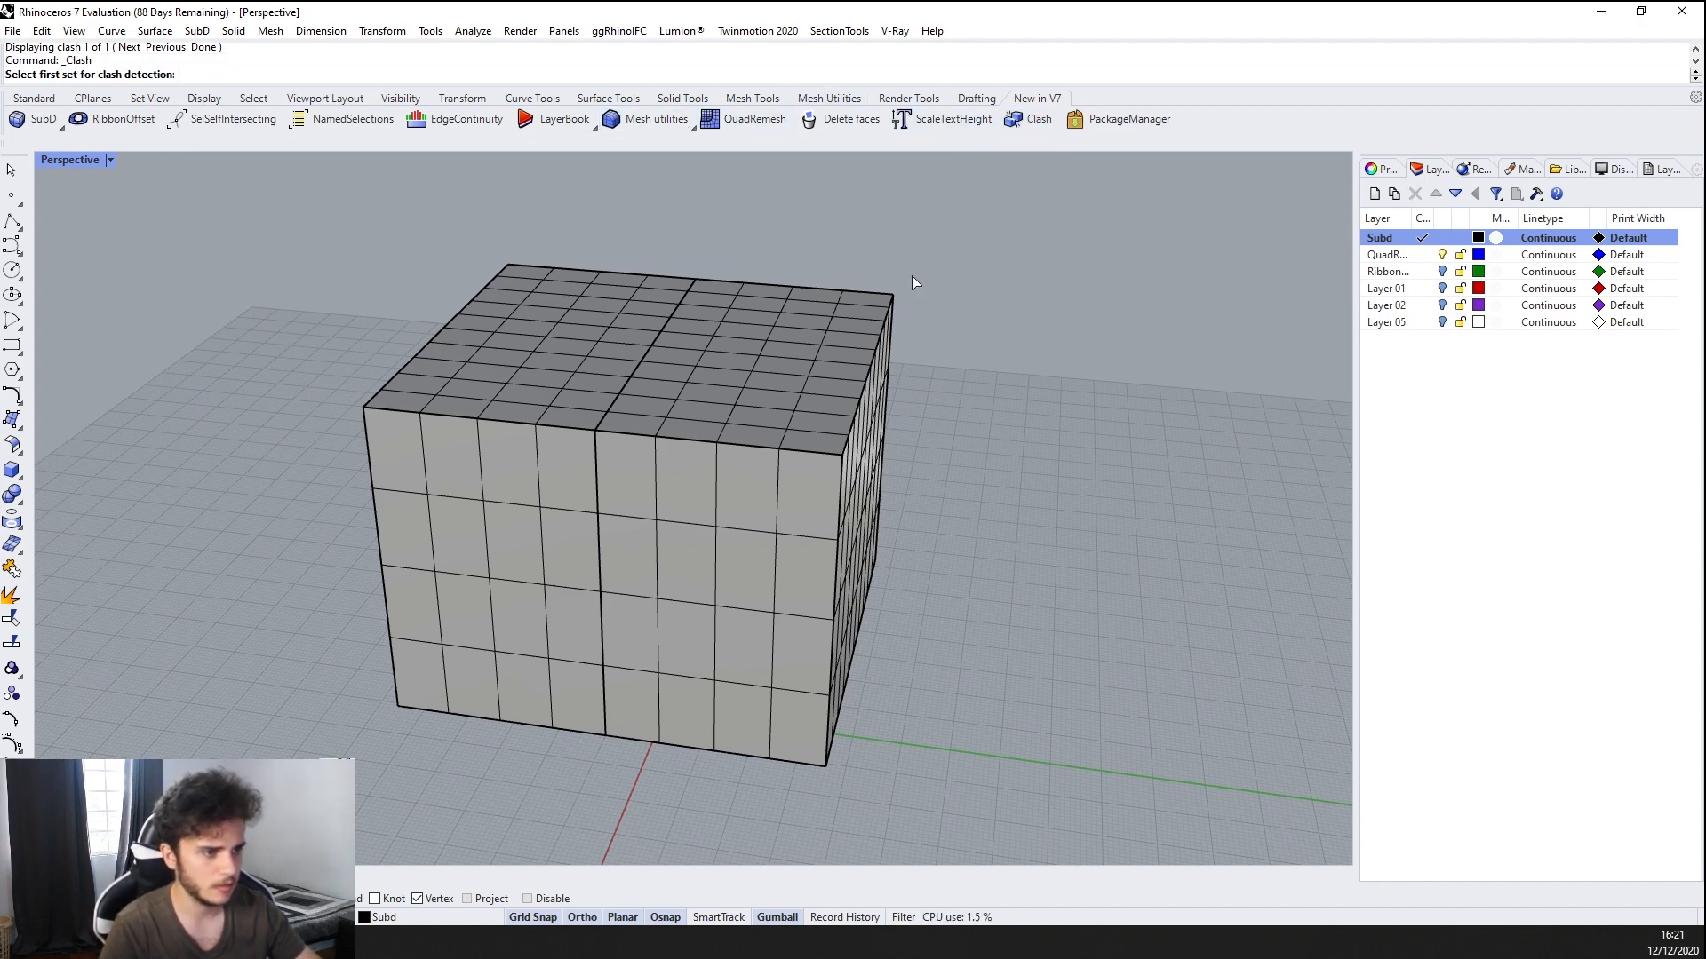
click(782, 320)
click(552, 354)
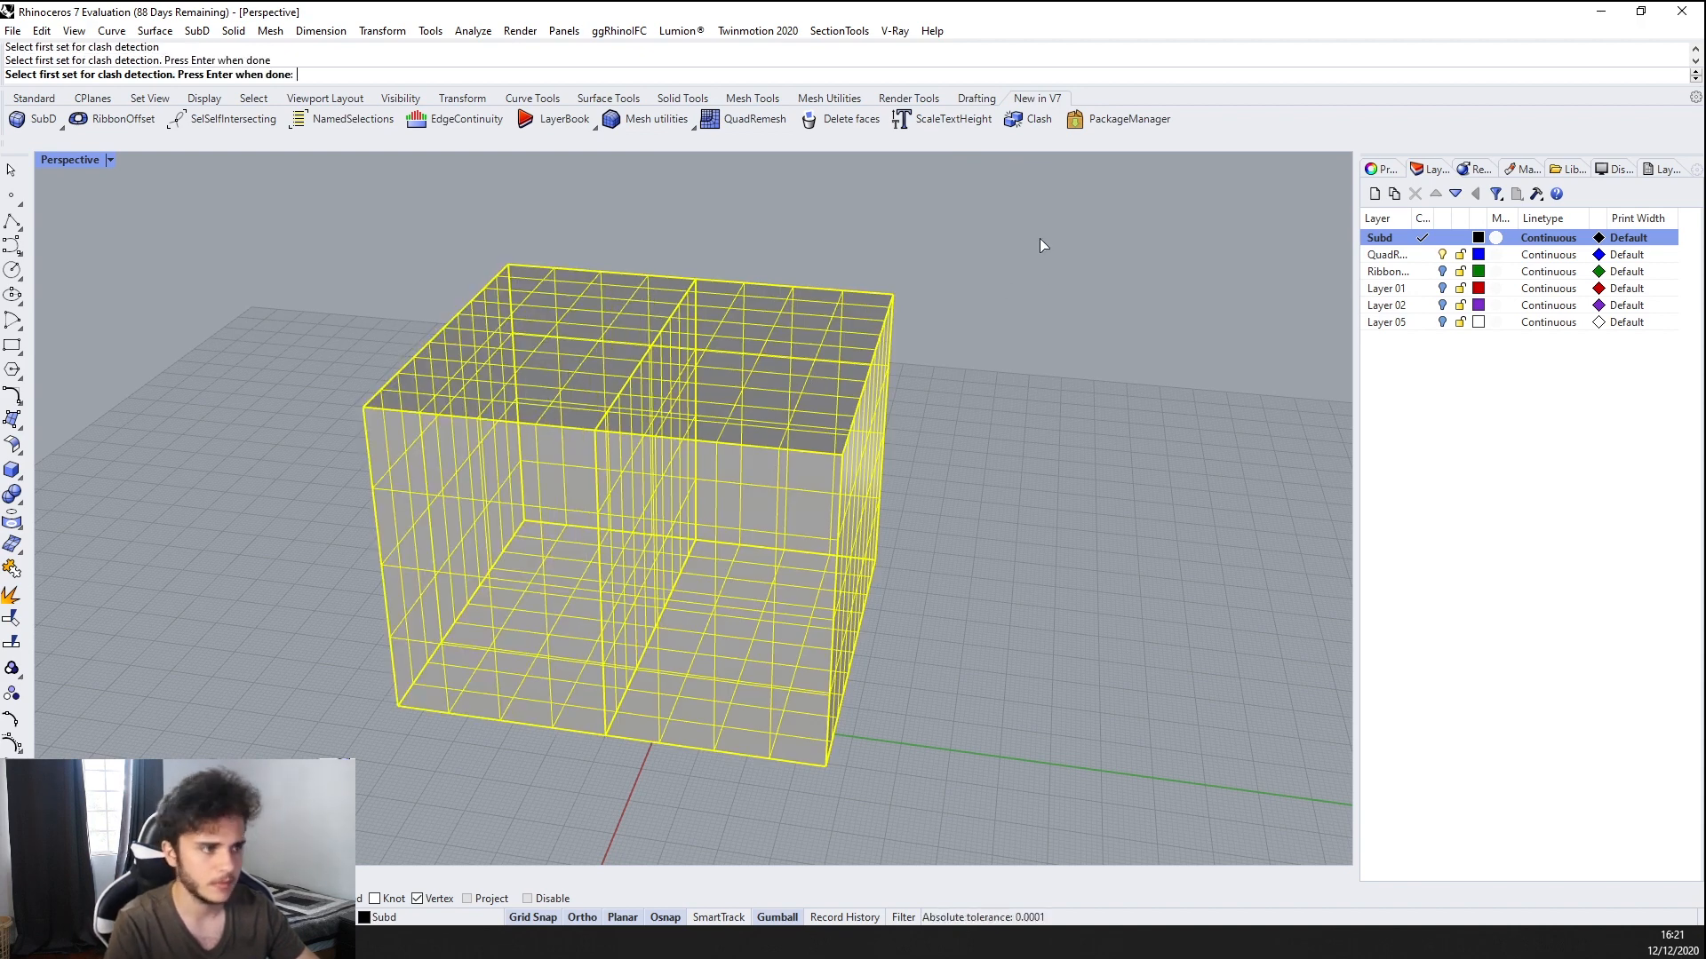
key(Escape)
Start Clash again with the right-hand mesh box as the first set and the adjoining left-hand box as the second set
click(1032, 119)
click(730, 335)
key(Return)
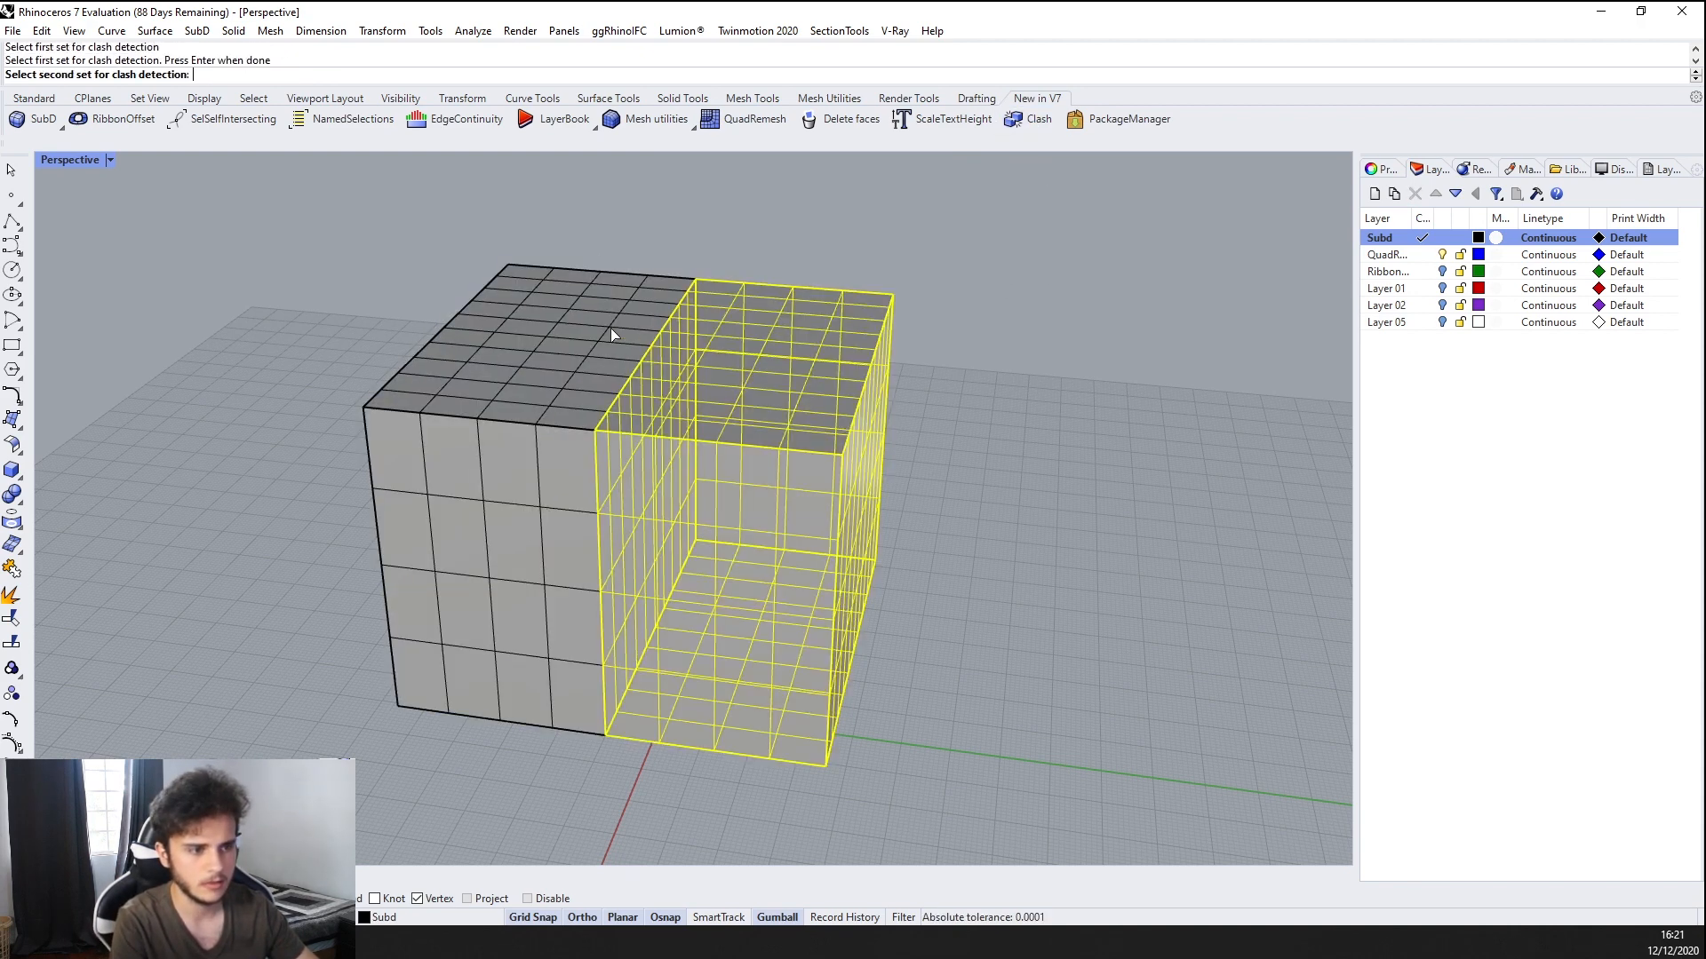
click(589, 322)
key(Return)
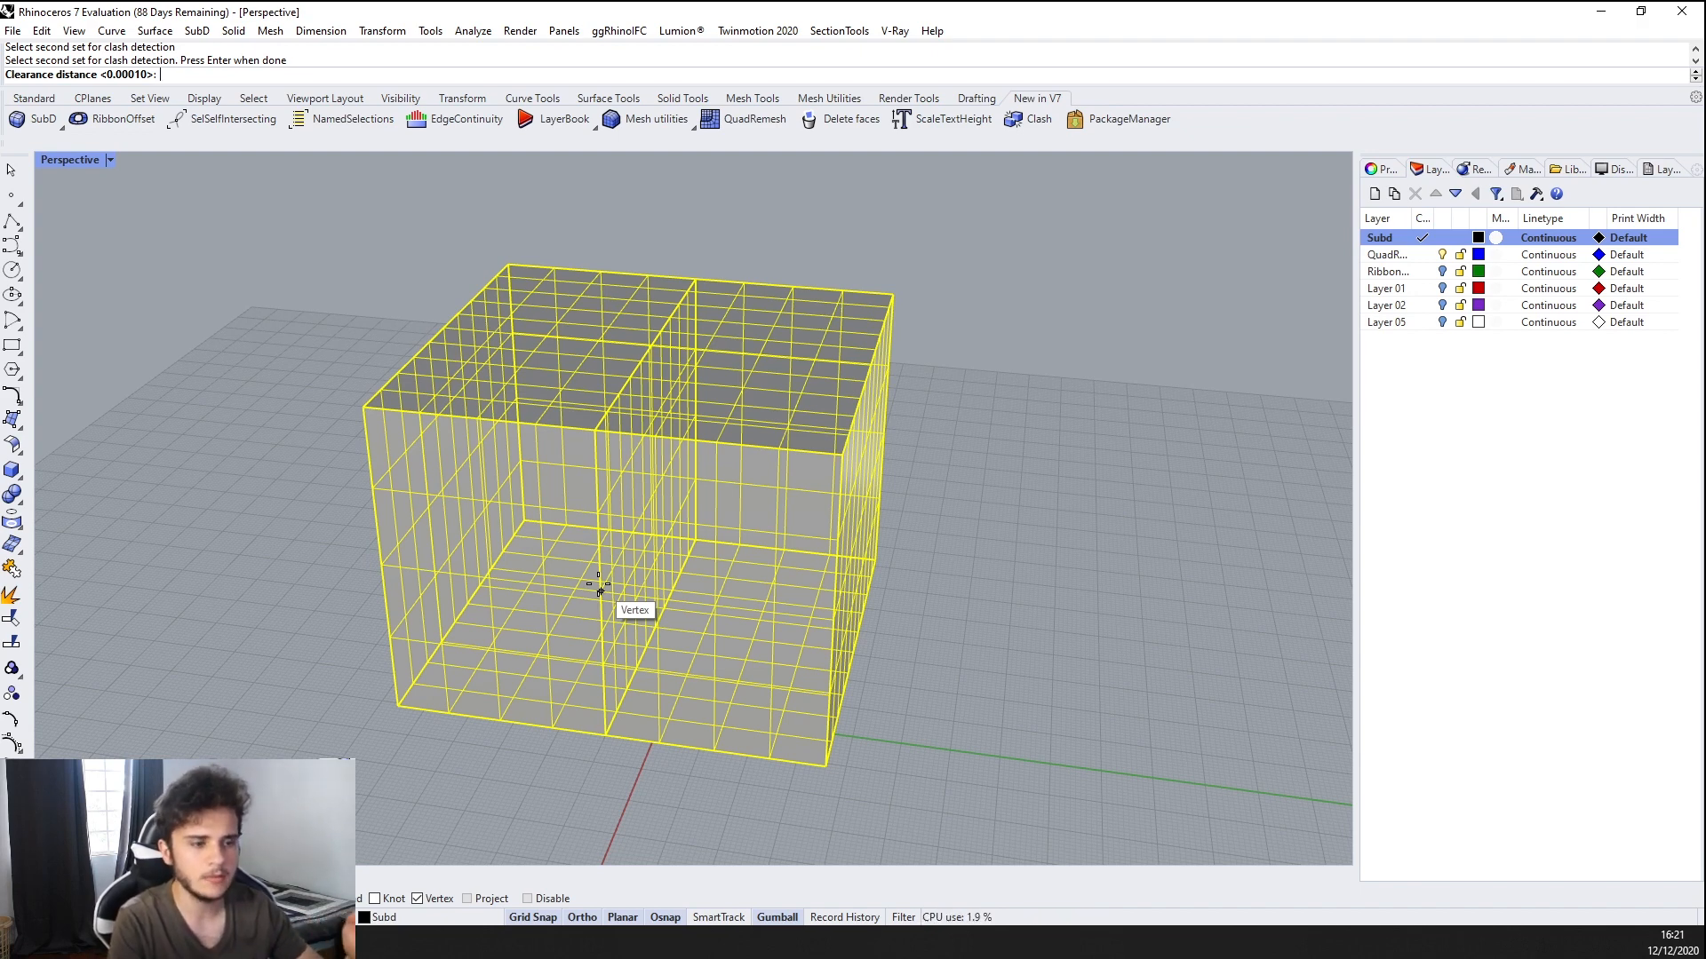
Run the clash check between the two mesh boxes with a clearance distance of 0.1 and inspect the marked clash point
right_drag(611, 595, 655, 590)
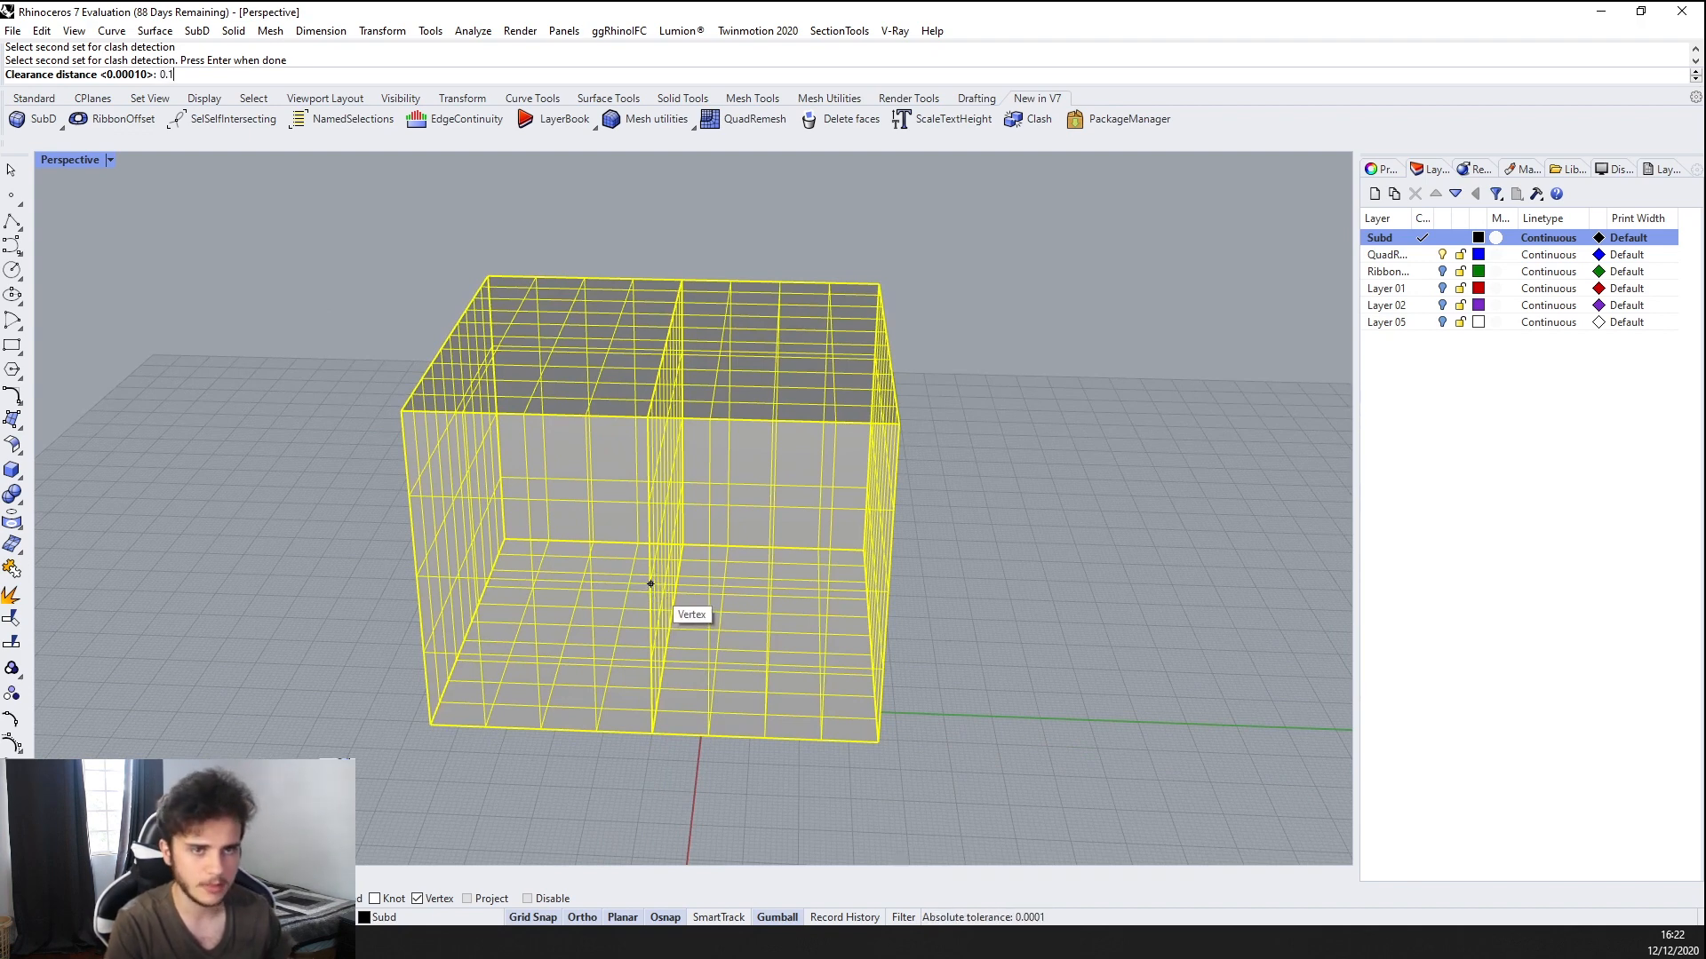
key(Return)
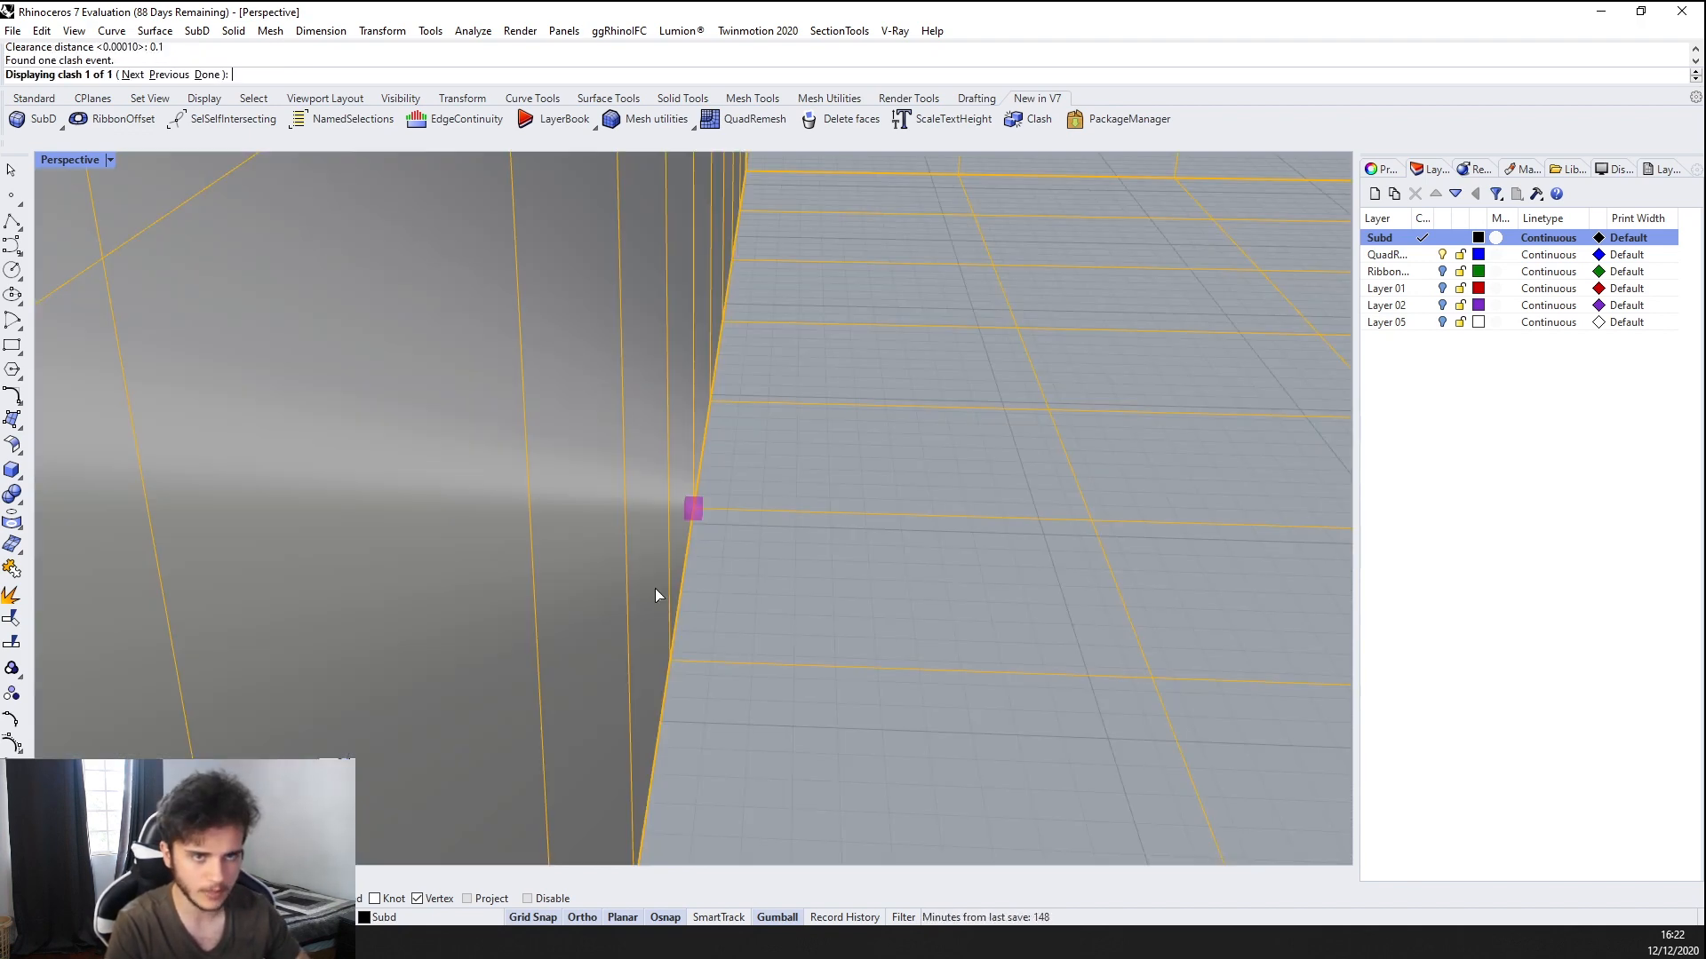
scroll(771, 542, down, 10)
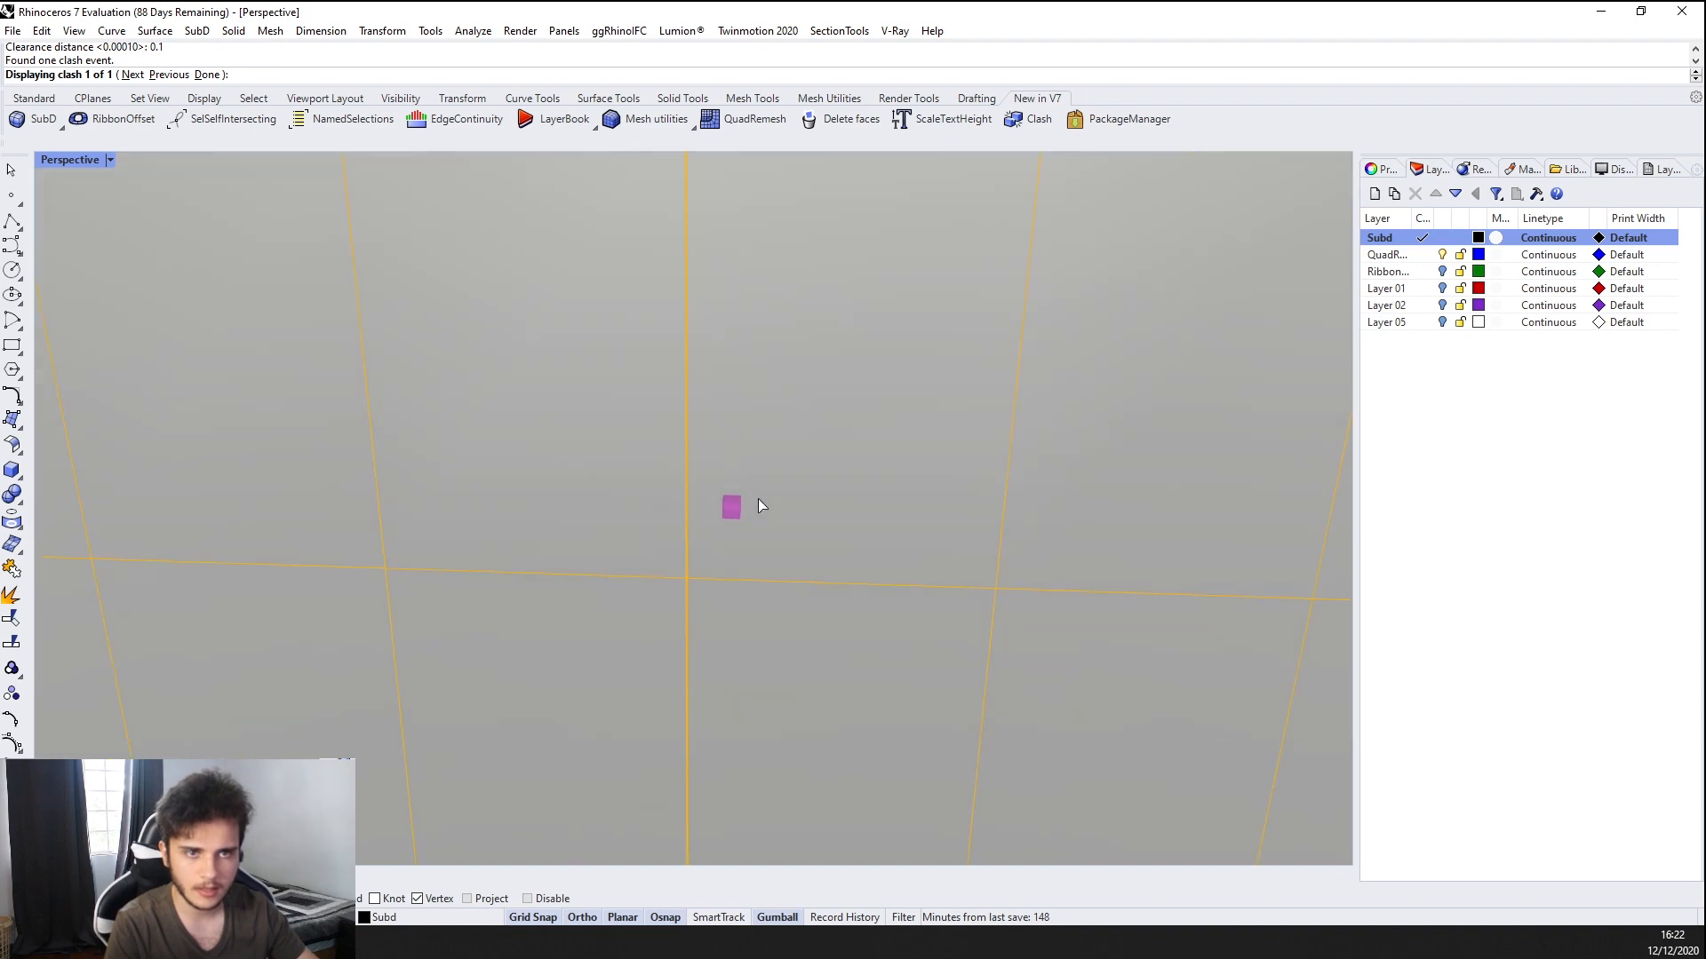
right_drag(750, 522, 806, 434)
scroll(803, 435, up, 6)
right_drag(803, 436, 785, 311)
key(Escape)
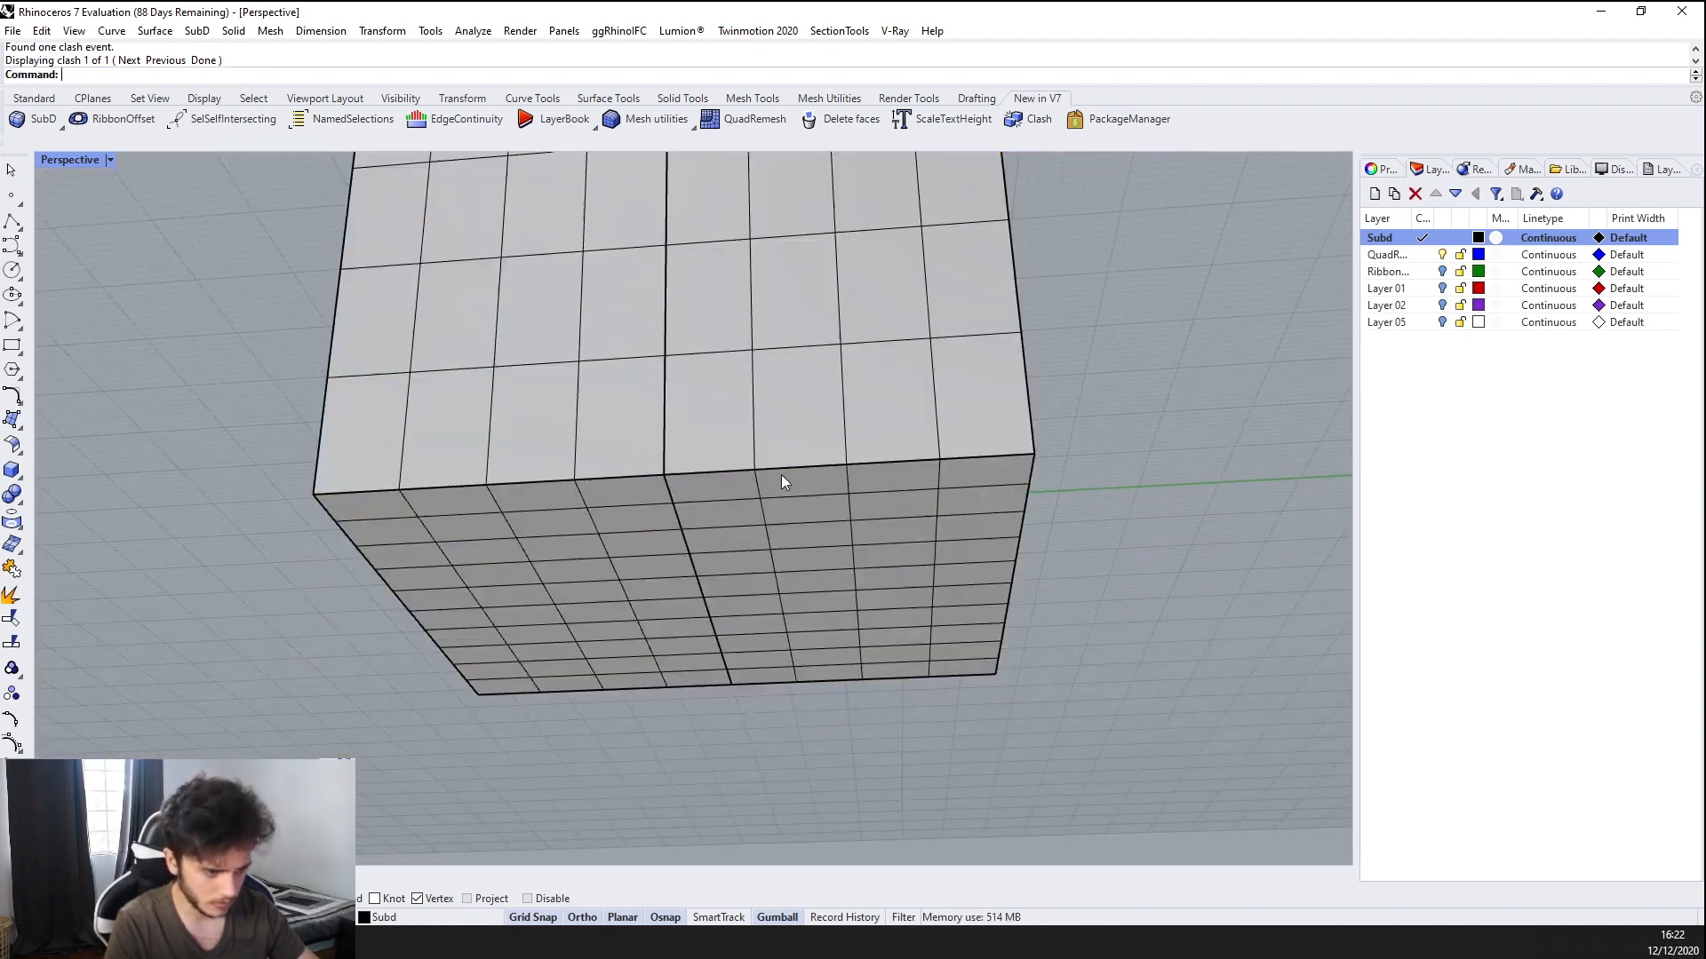
Move the right mesh box by 0.001 from its lower front corner on the shared edge
right_drag(781, 475, 790, 558)
click(808, 533)
text(Move)
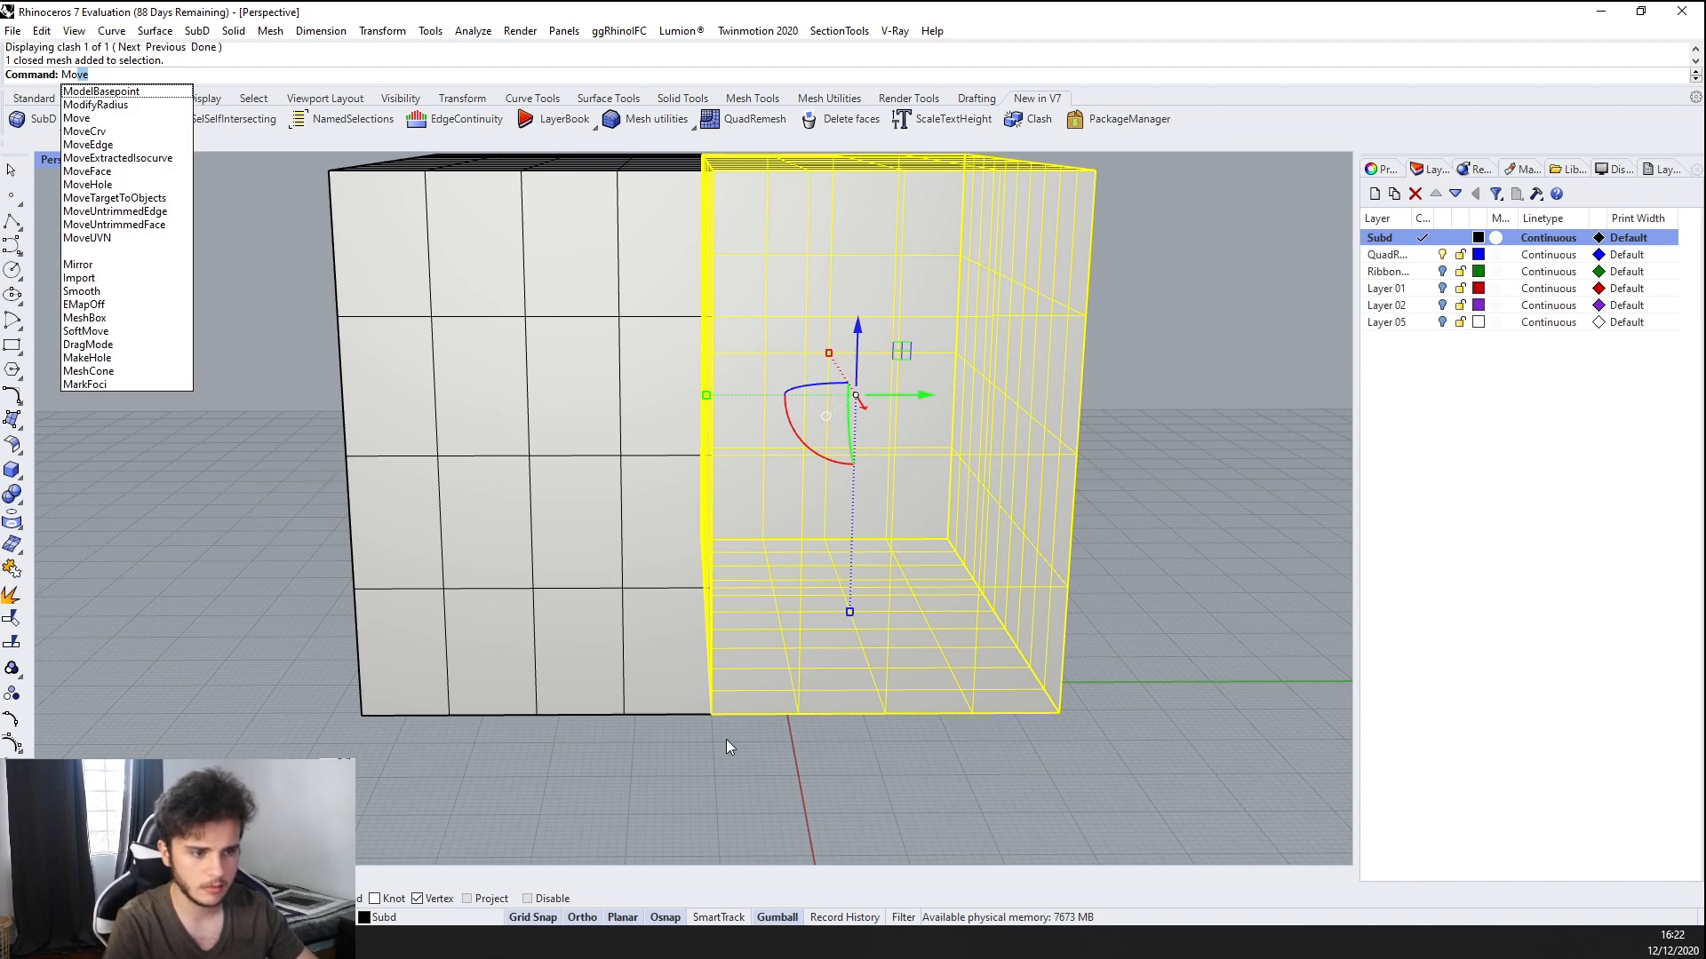
key(Return)
click(711, 713)
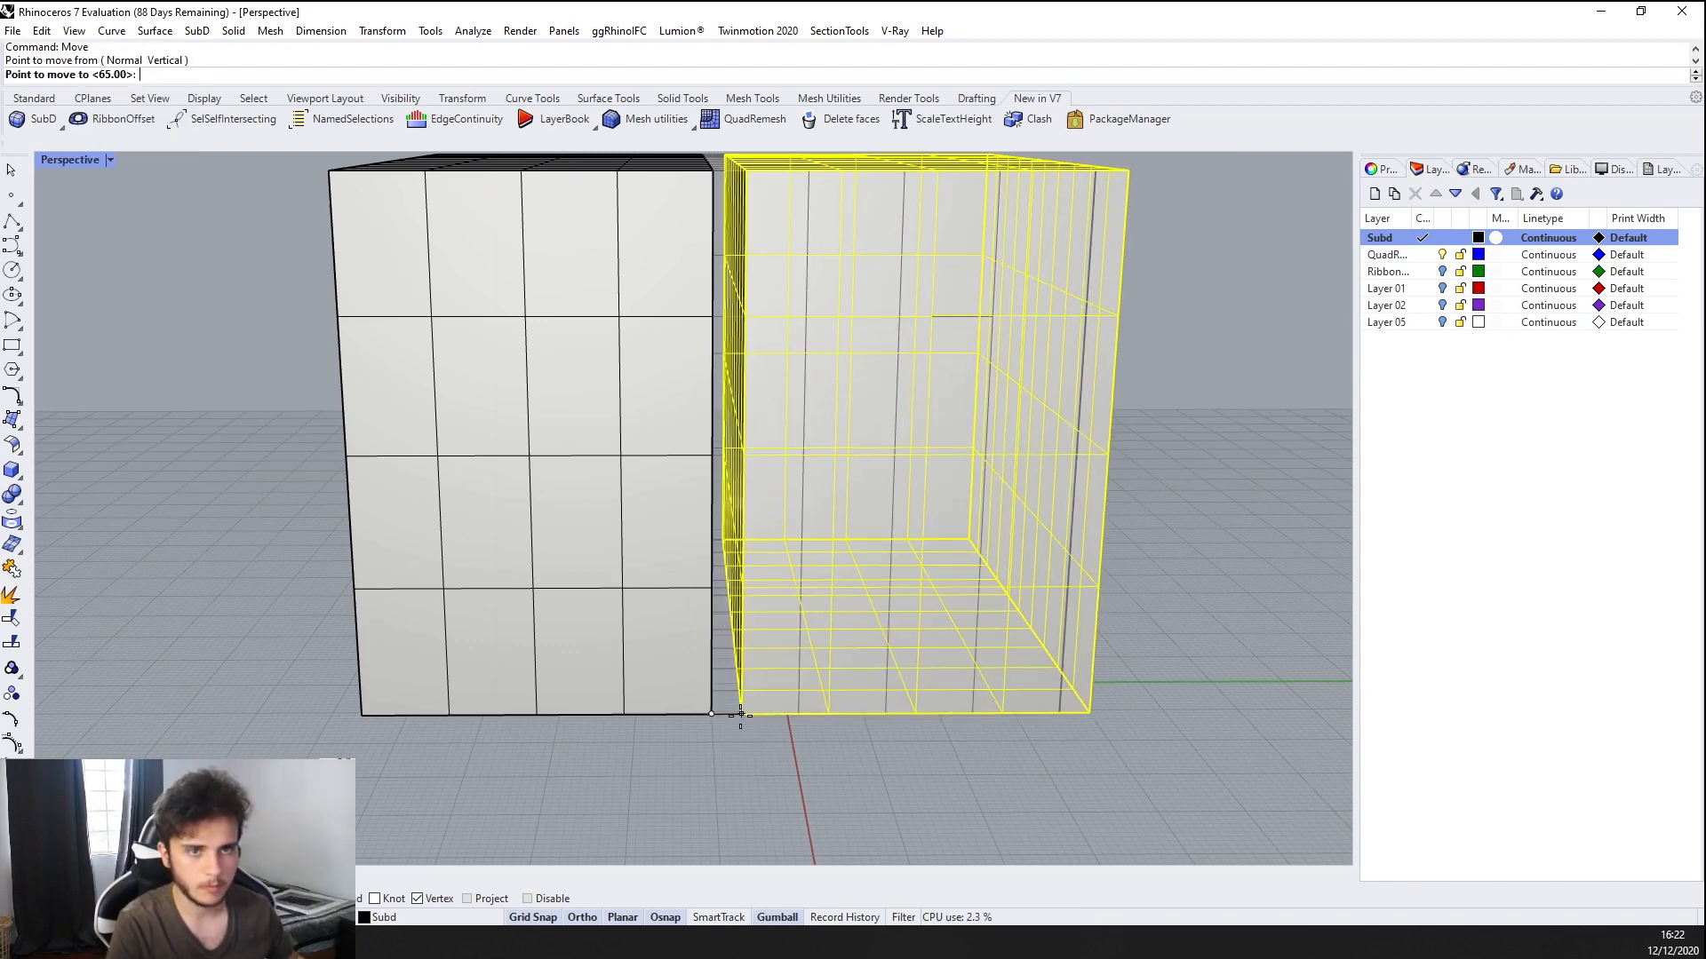
click(710, 713)
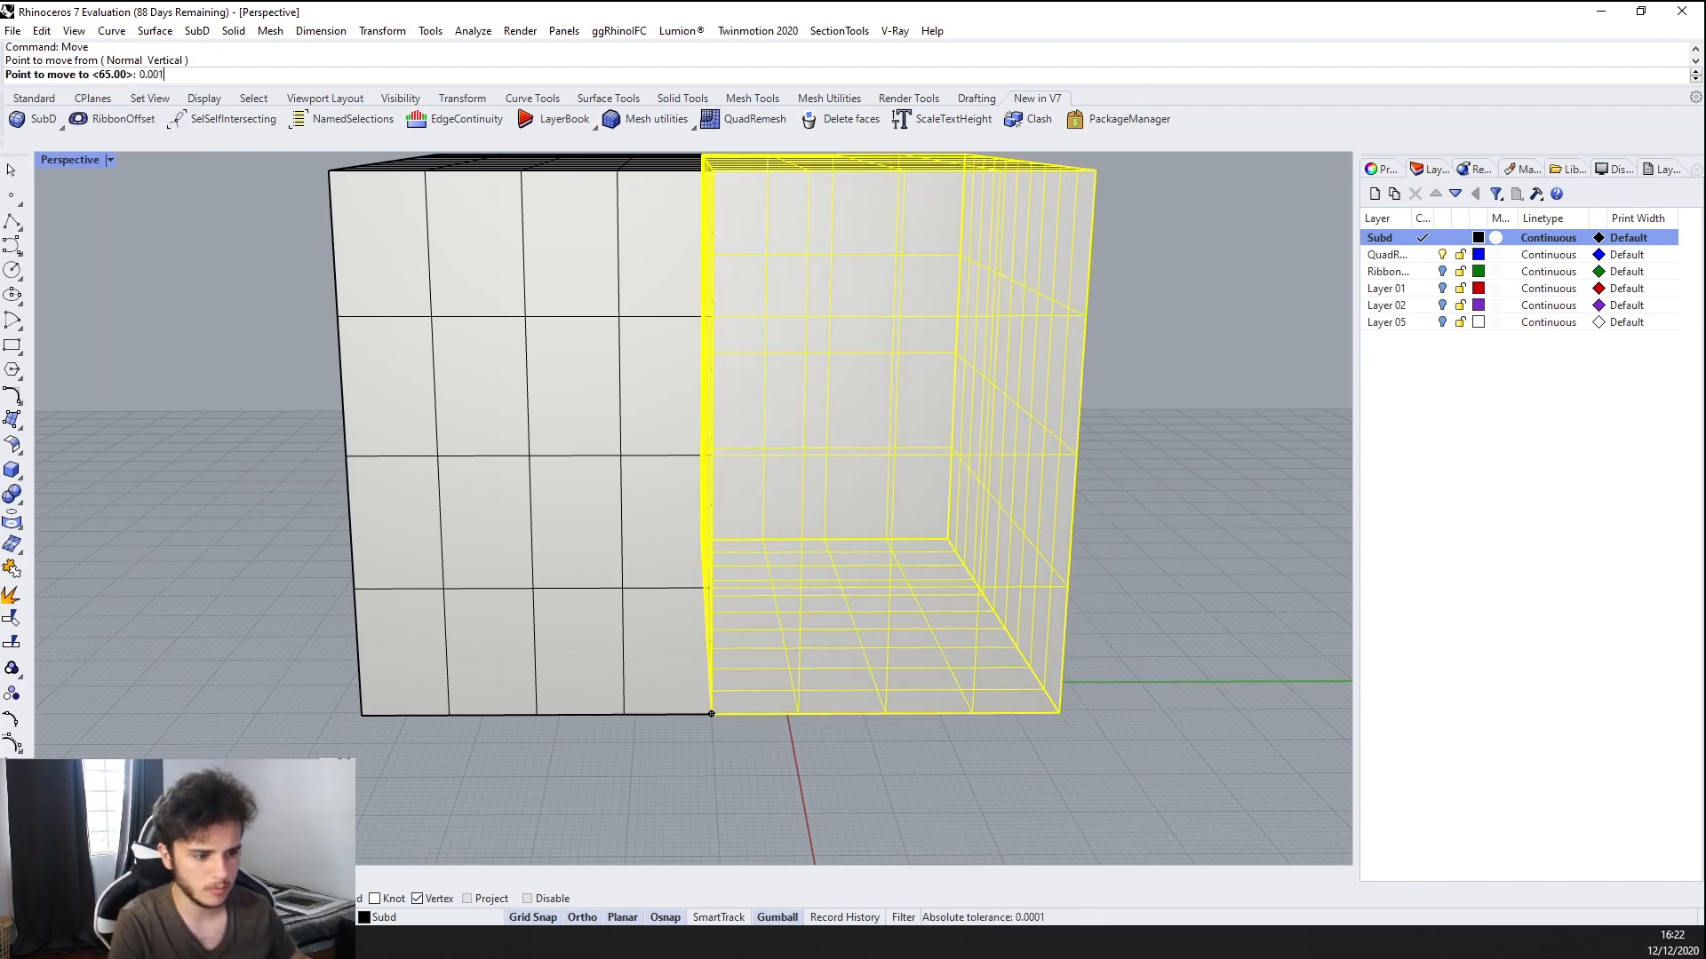
right_drag(702, 744, 701, 803)
scroll(678, 409, up, 5)
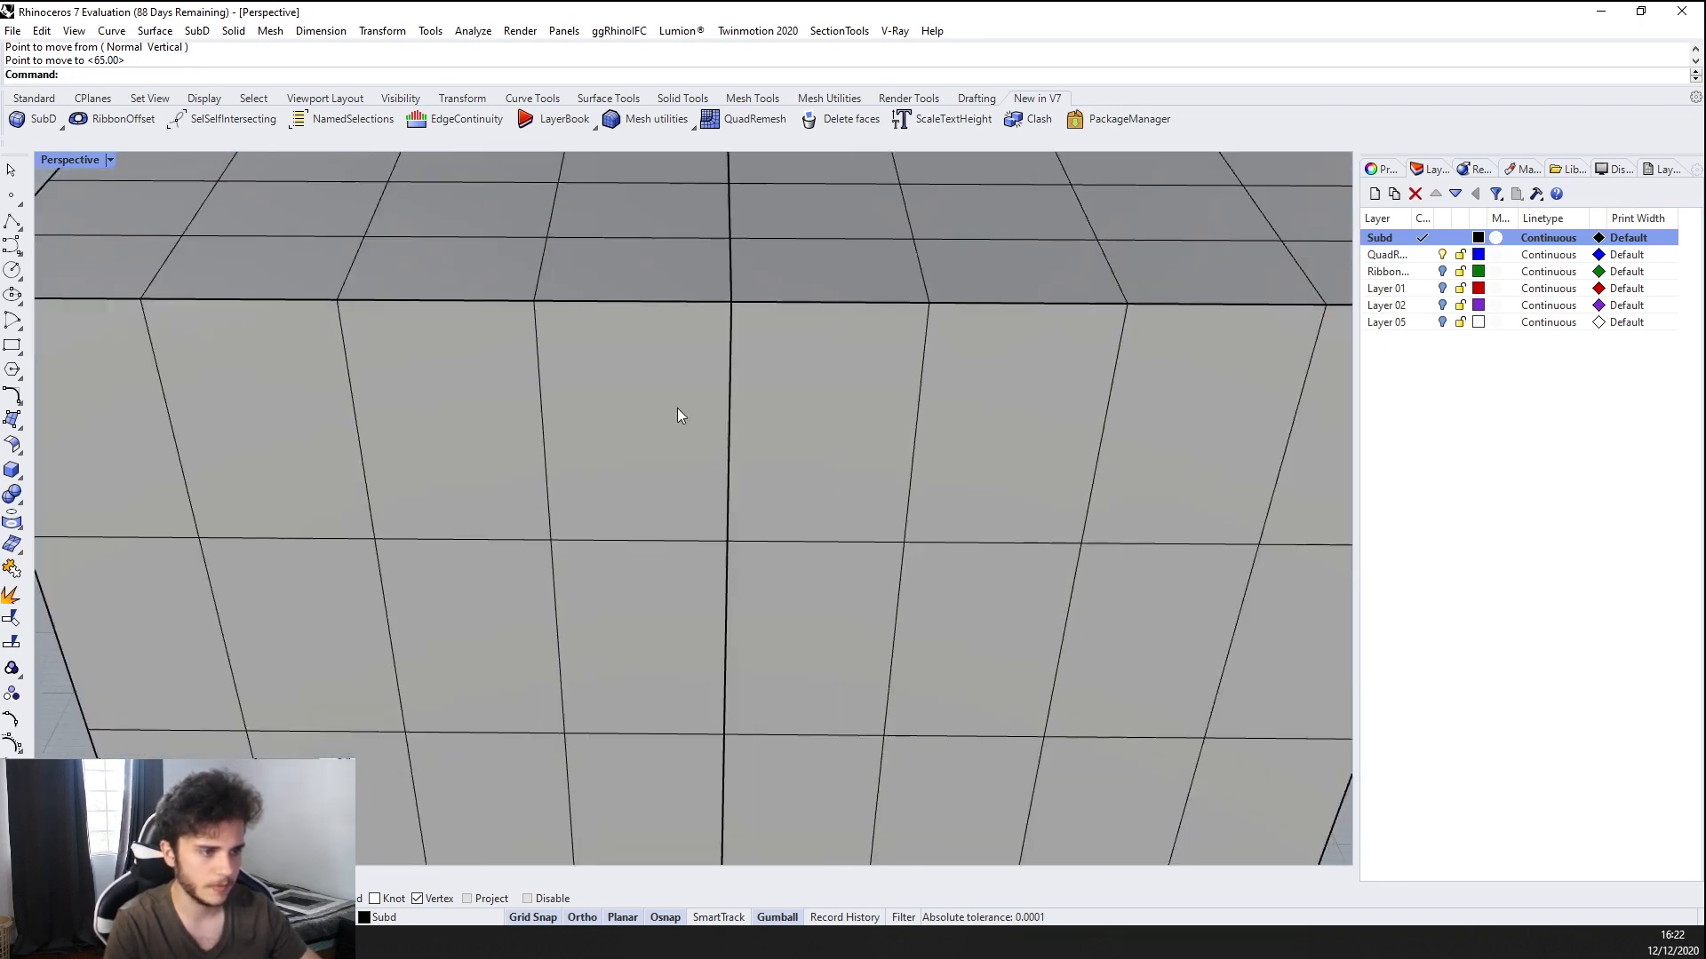
scroll(704, 416, down, 12)
right_drag(875, 569, 826, 502)
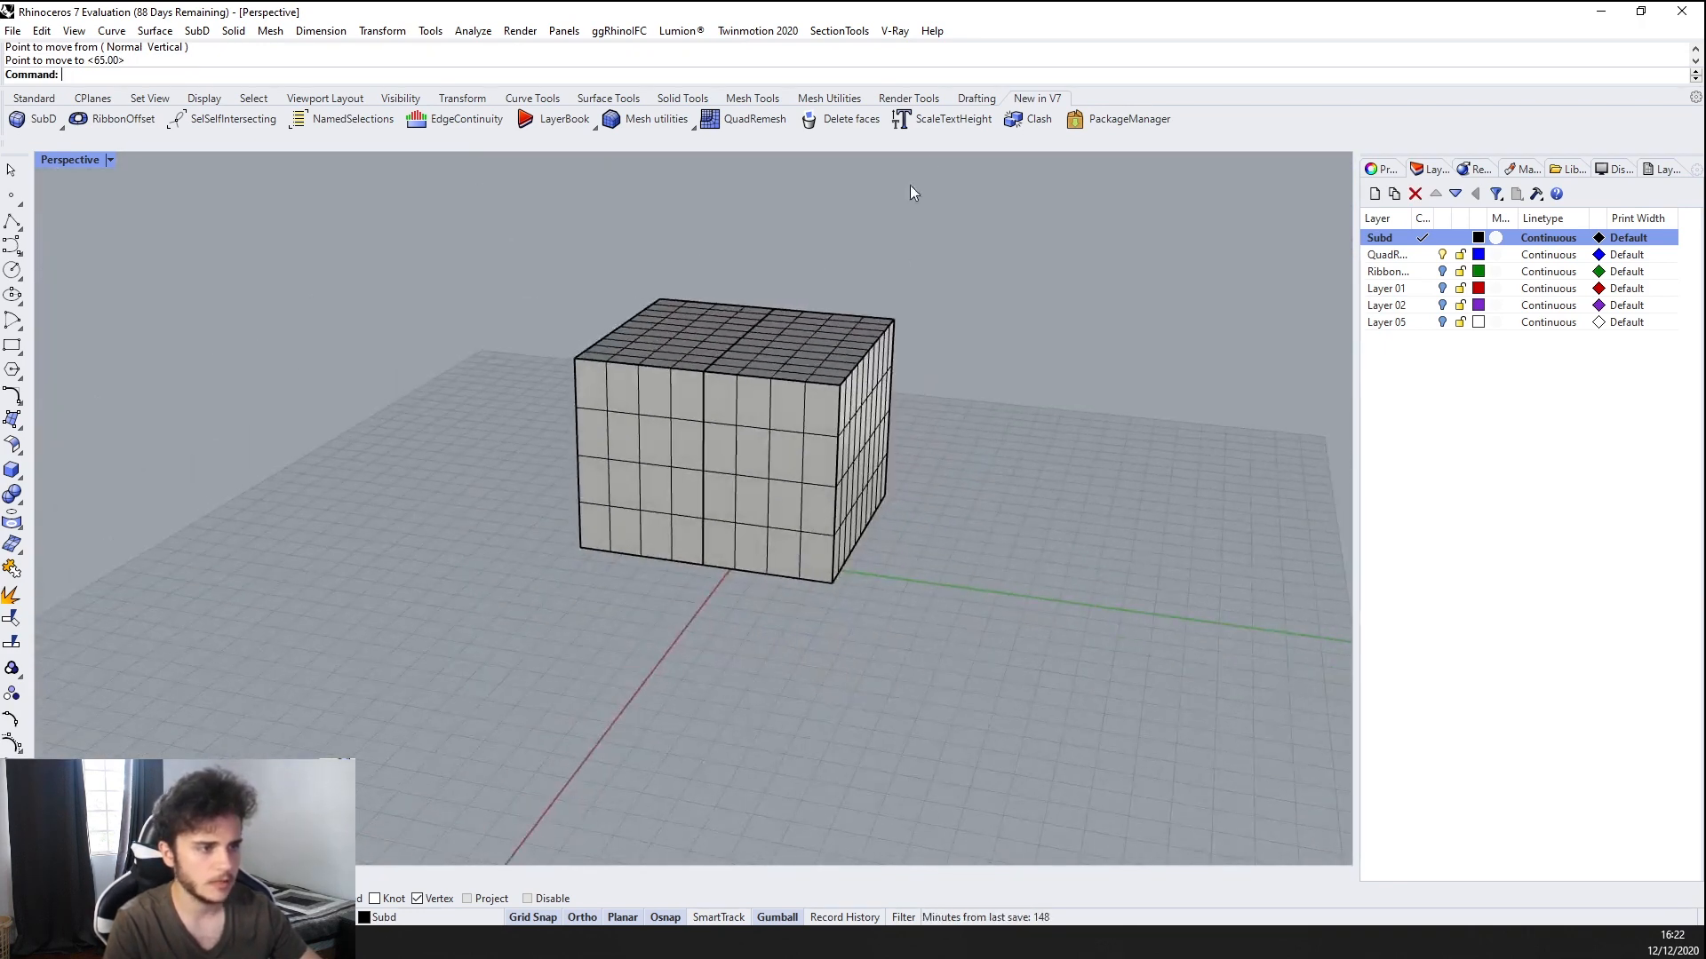
click(1043, 123)
click(824, 328)
click(658, 350)
right_drag(684, 438, 751, 447)
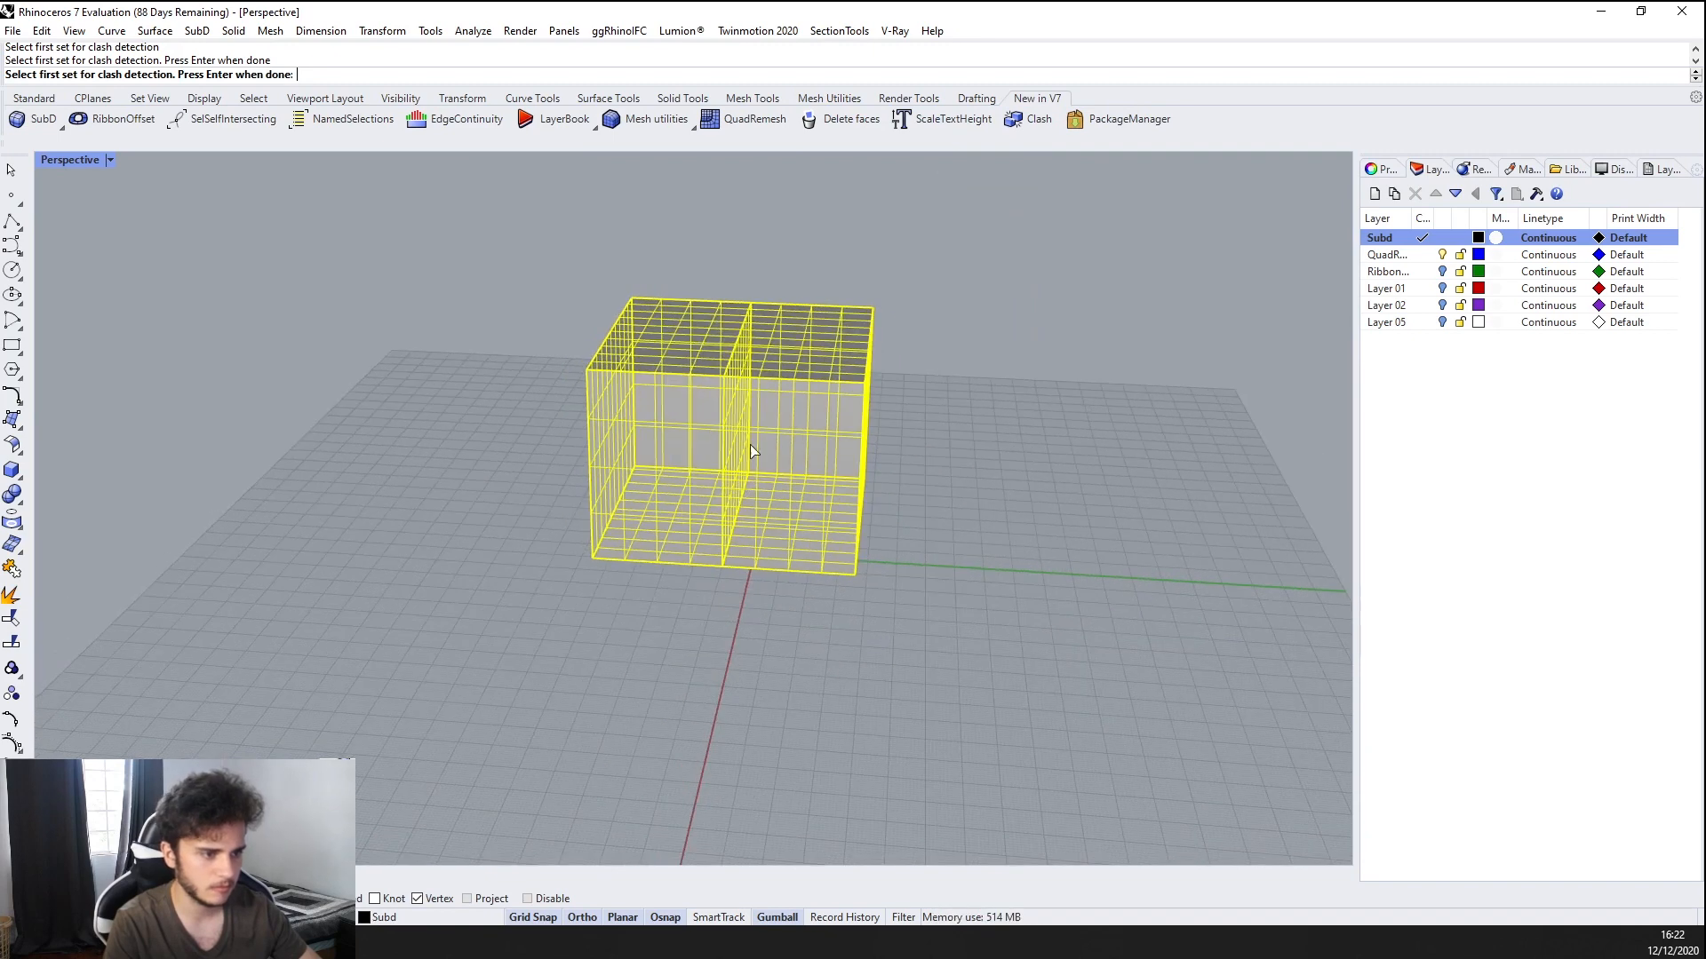
scroll(780, 314, up, 4)
key(Return)
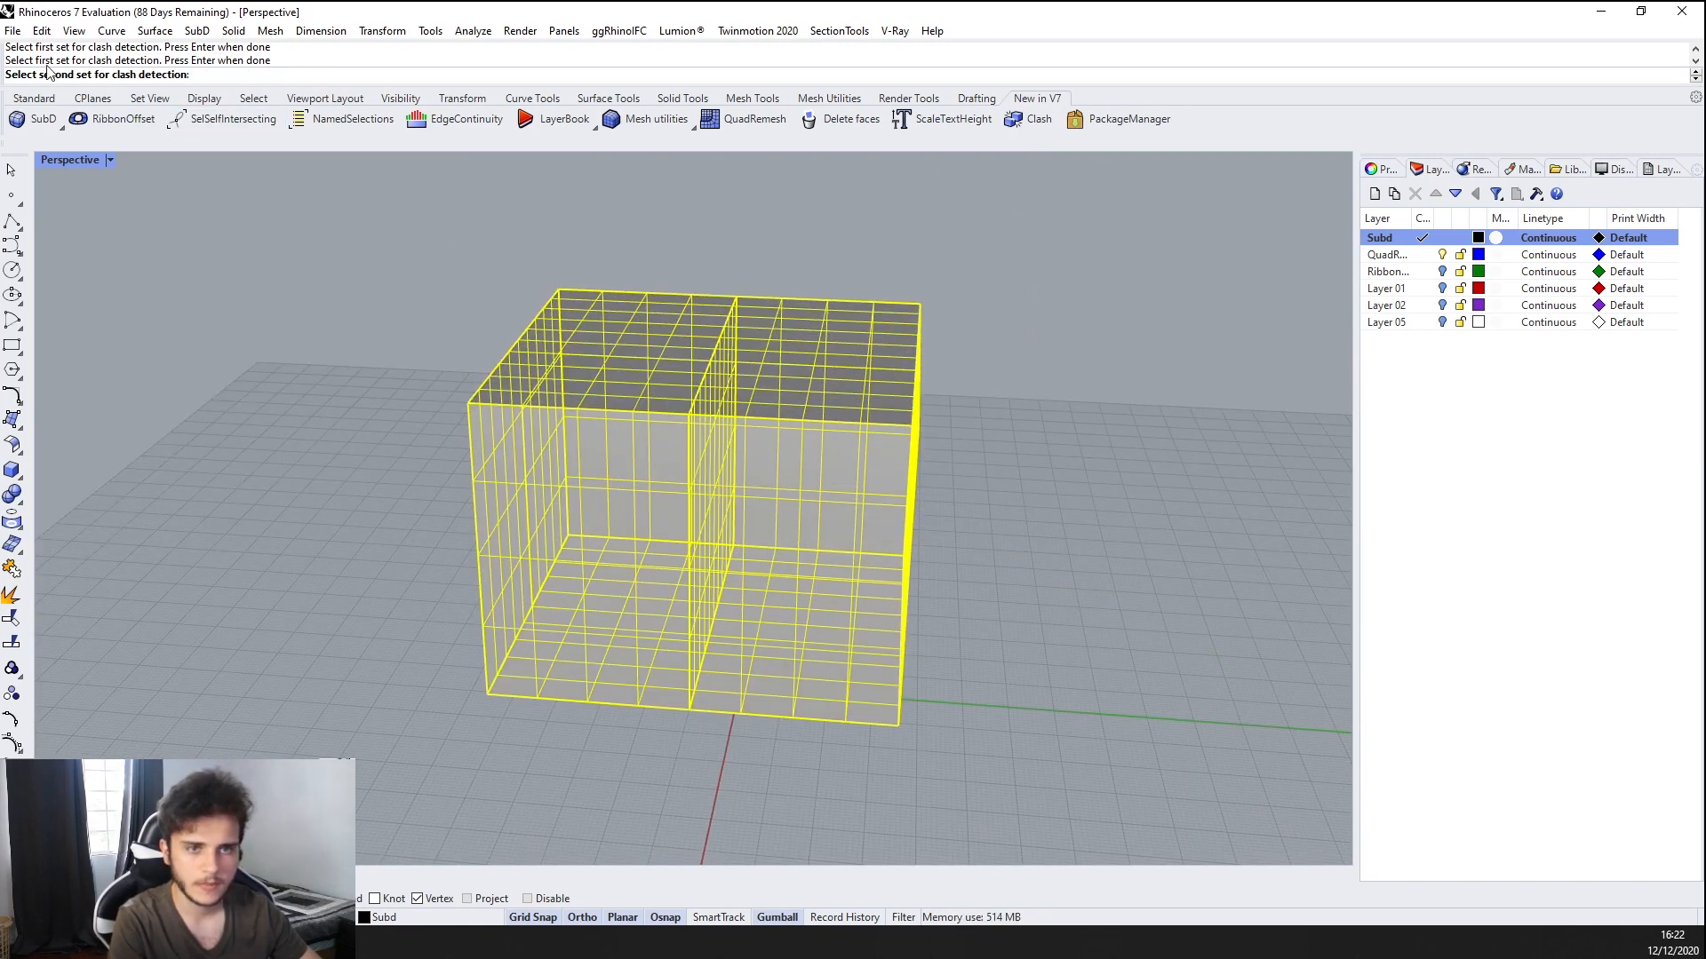
key(Escape)
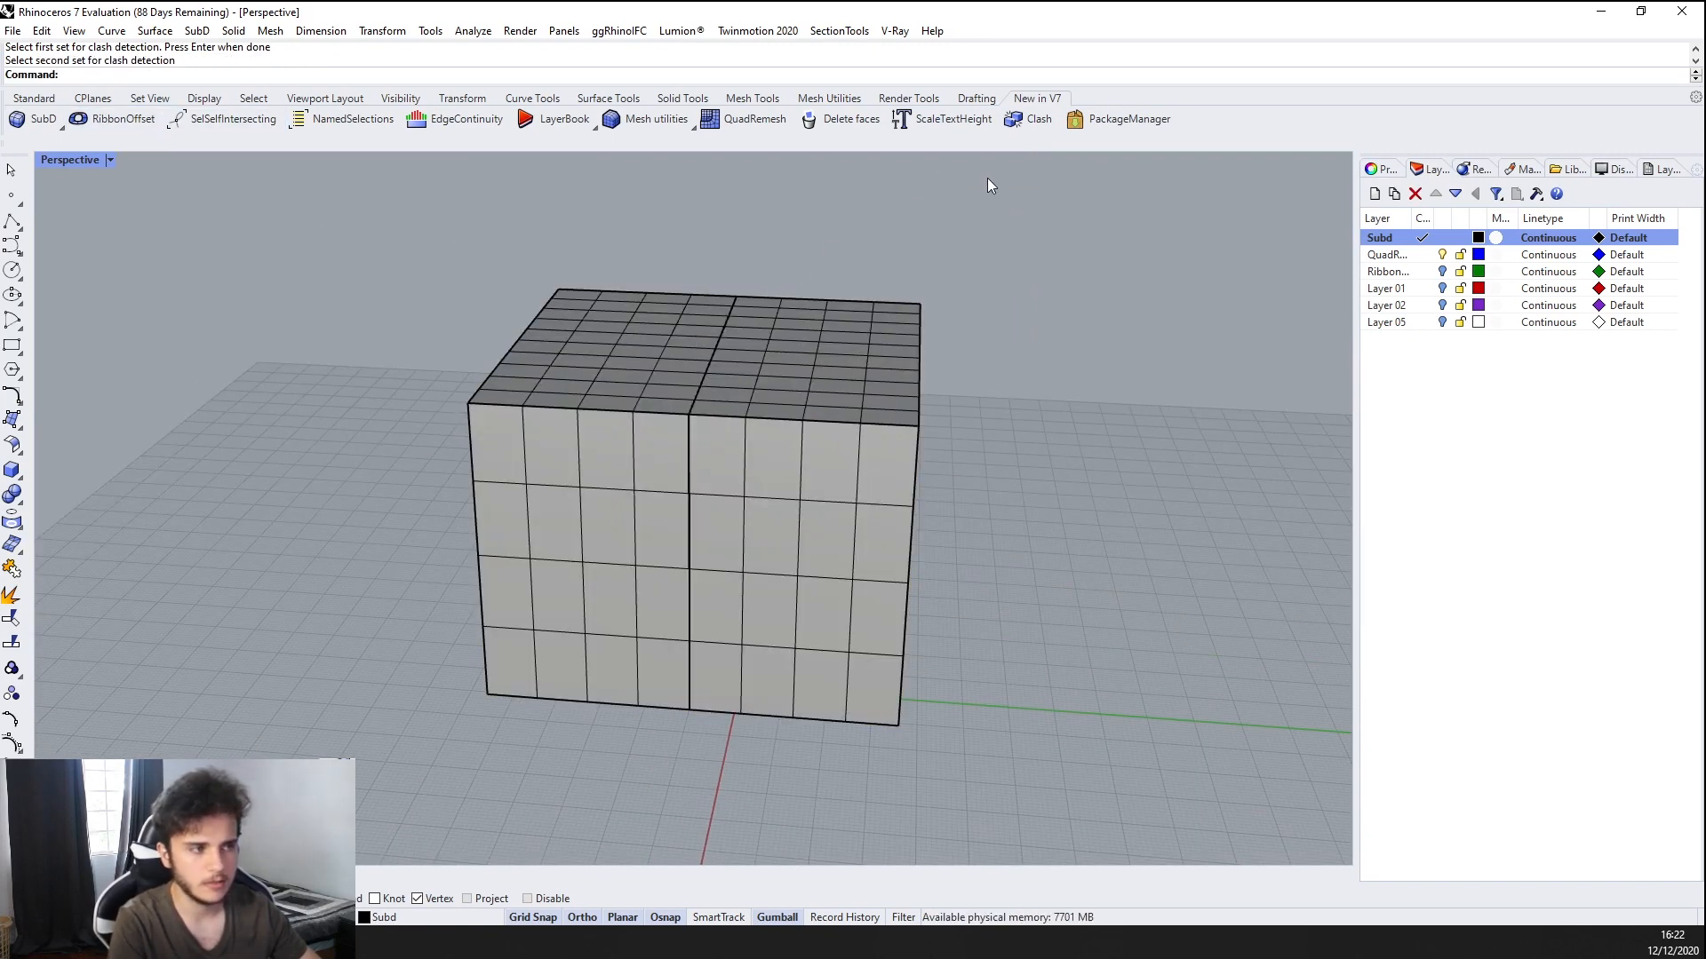
Run Clash with the right box as first set, the left box as second set, and a clearance distance of 0.1
click(1038, 117)
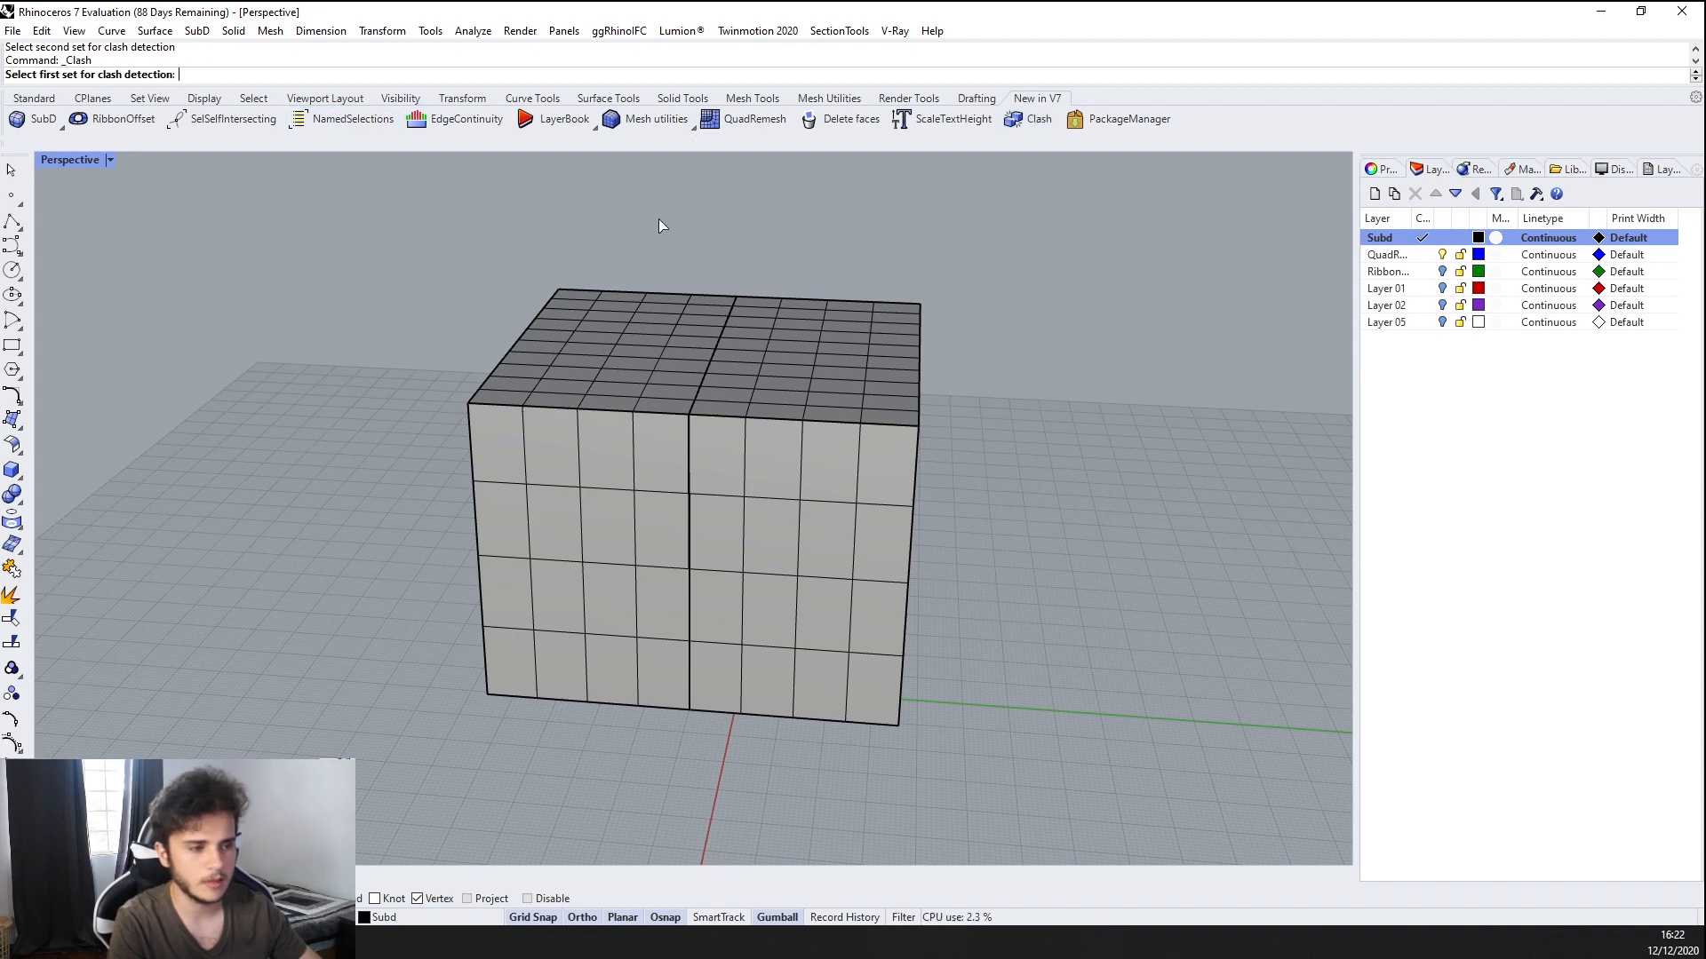
right_drag(863, 330, 891, 336)
click(890, 336)
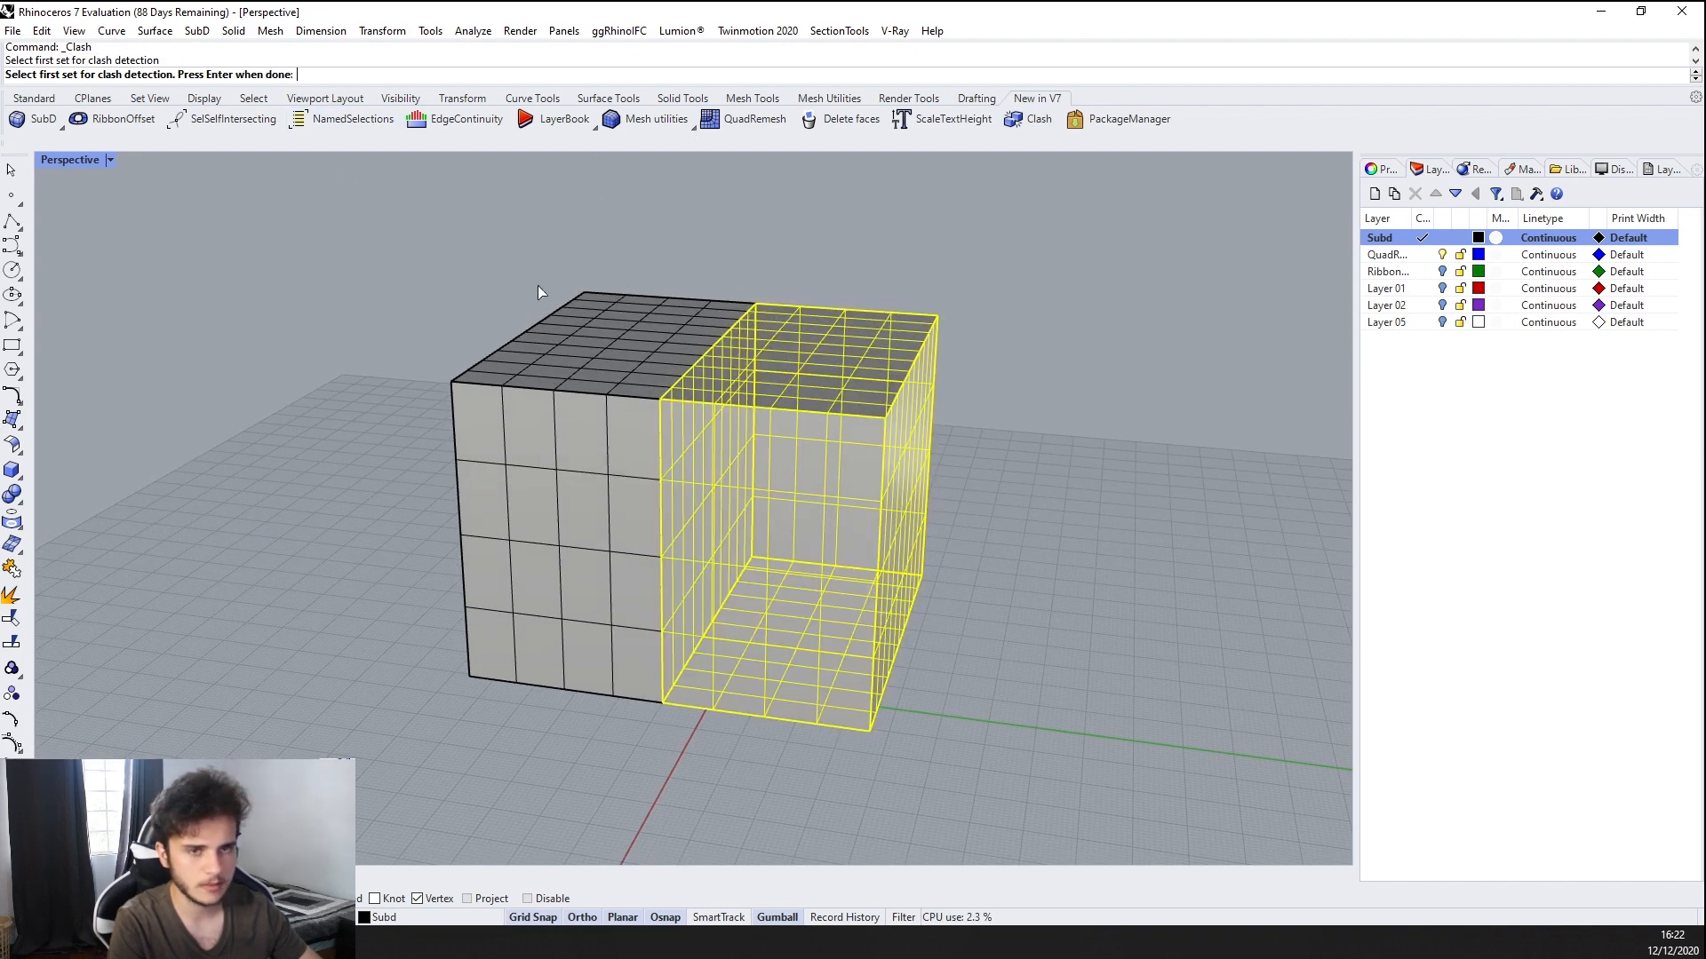
key(Return)
click(662, 391)
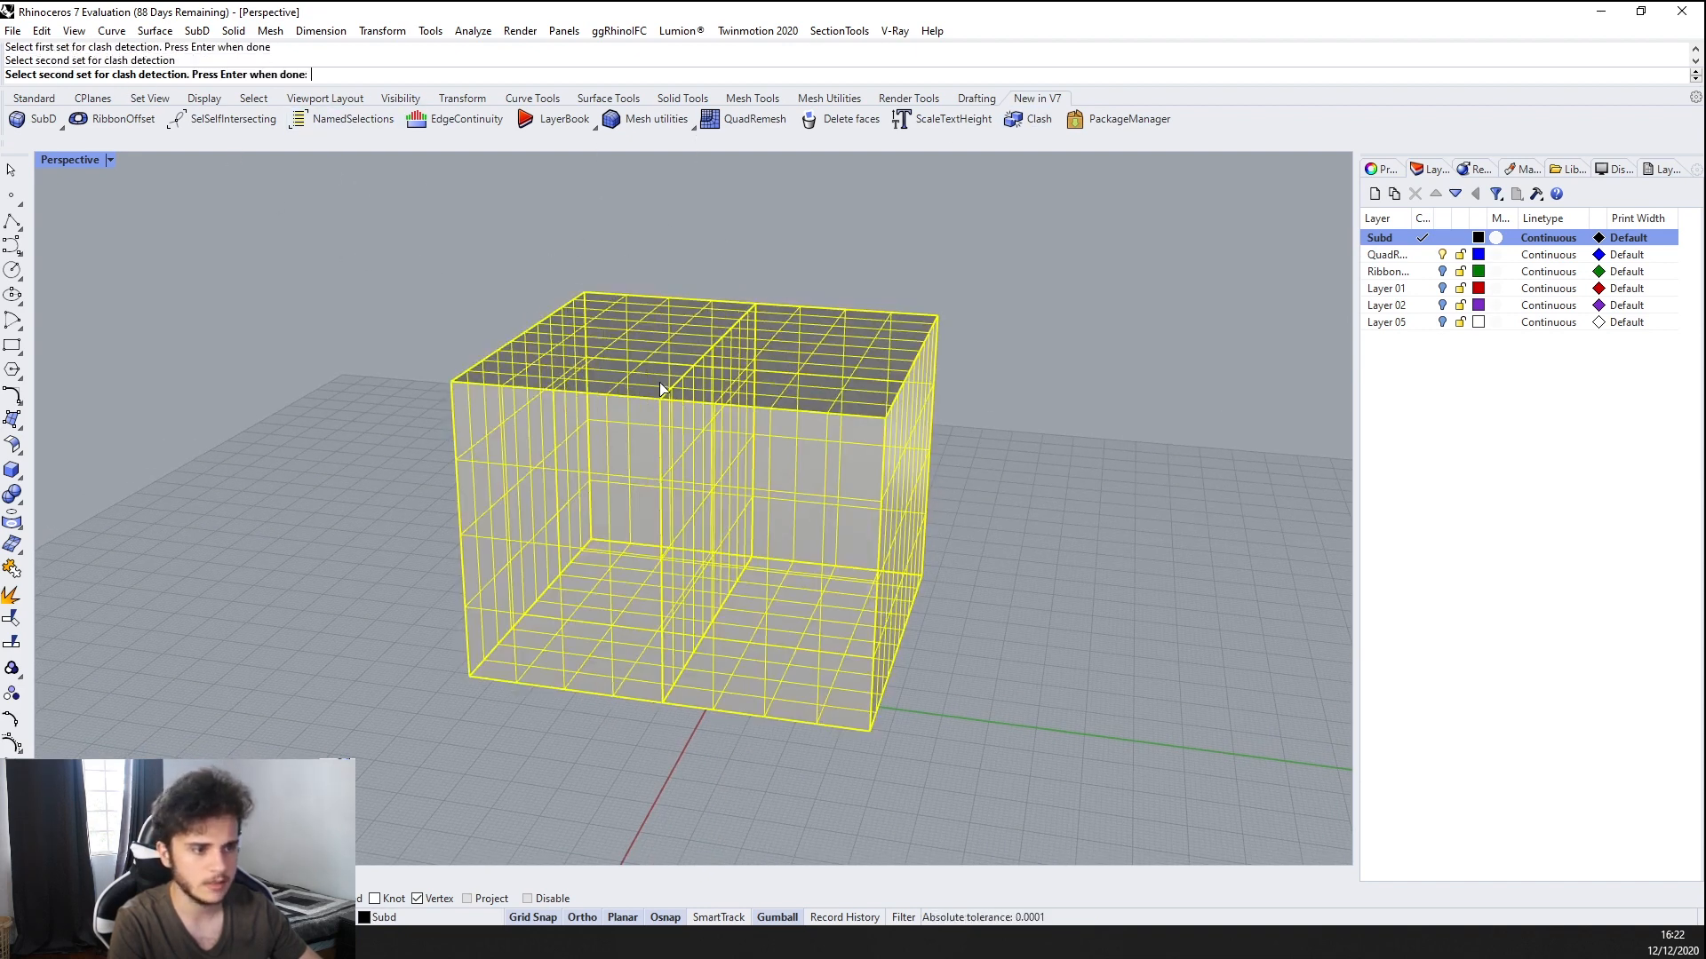
key(Return)
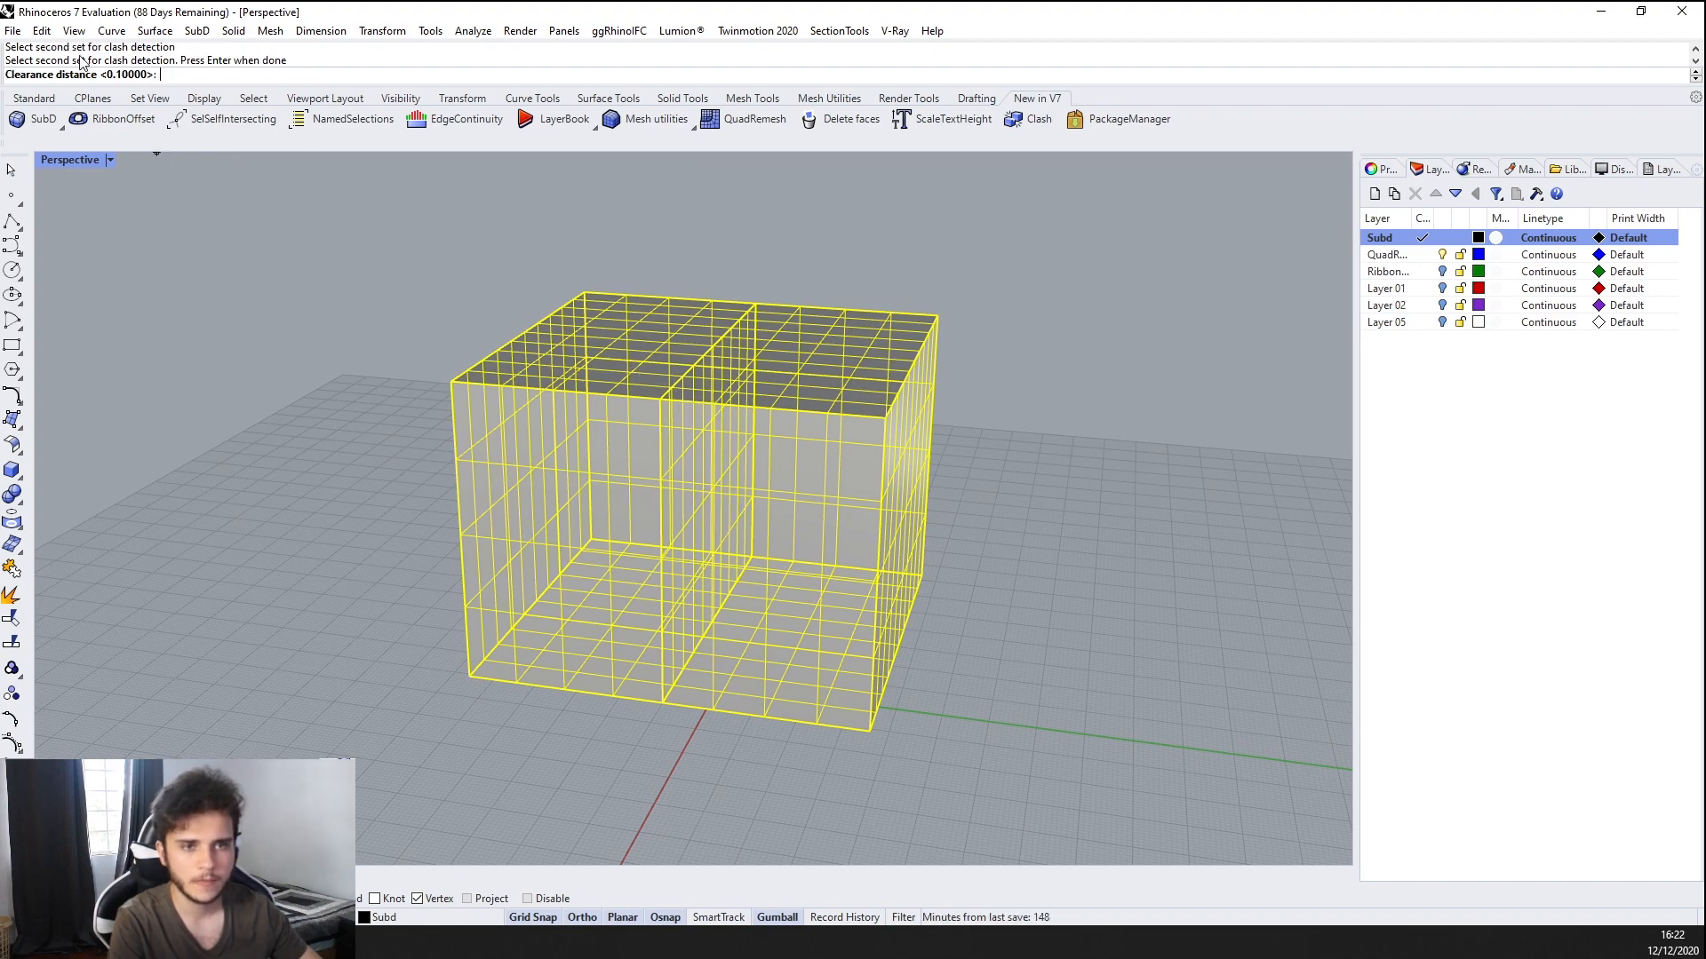
key(Return)
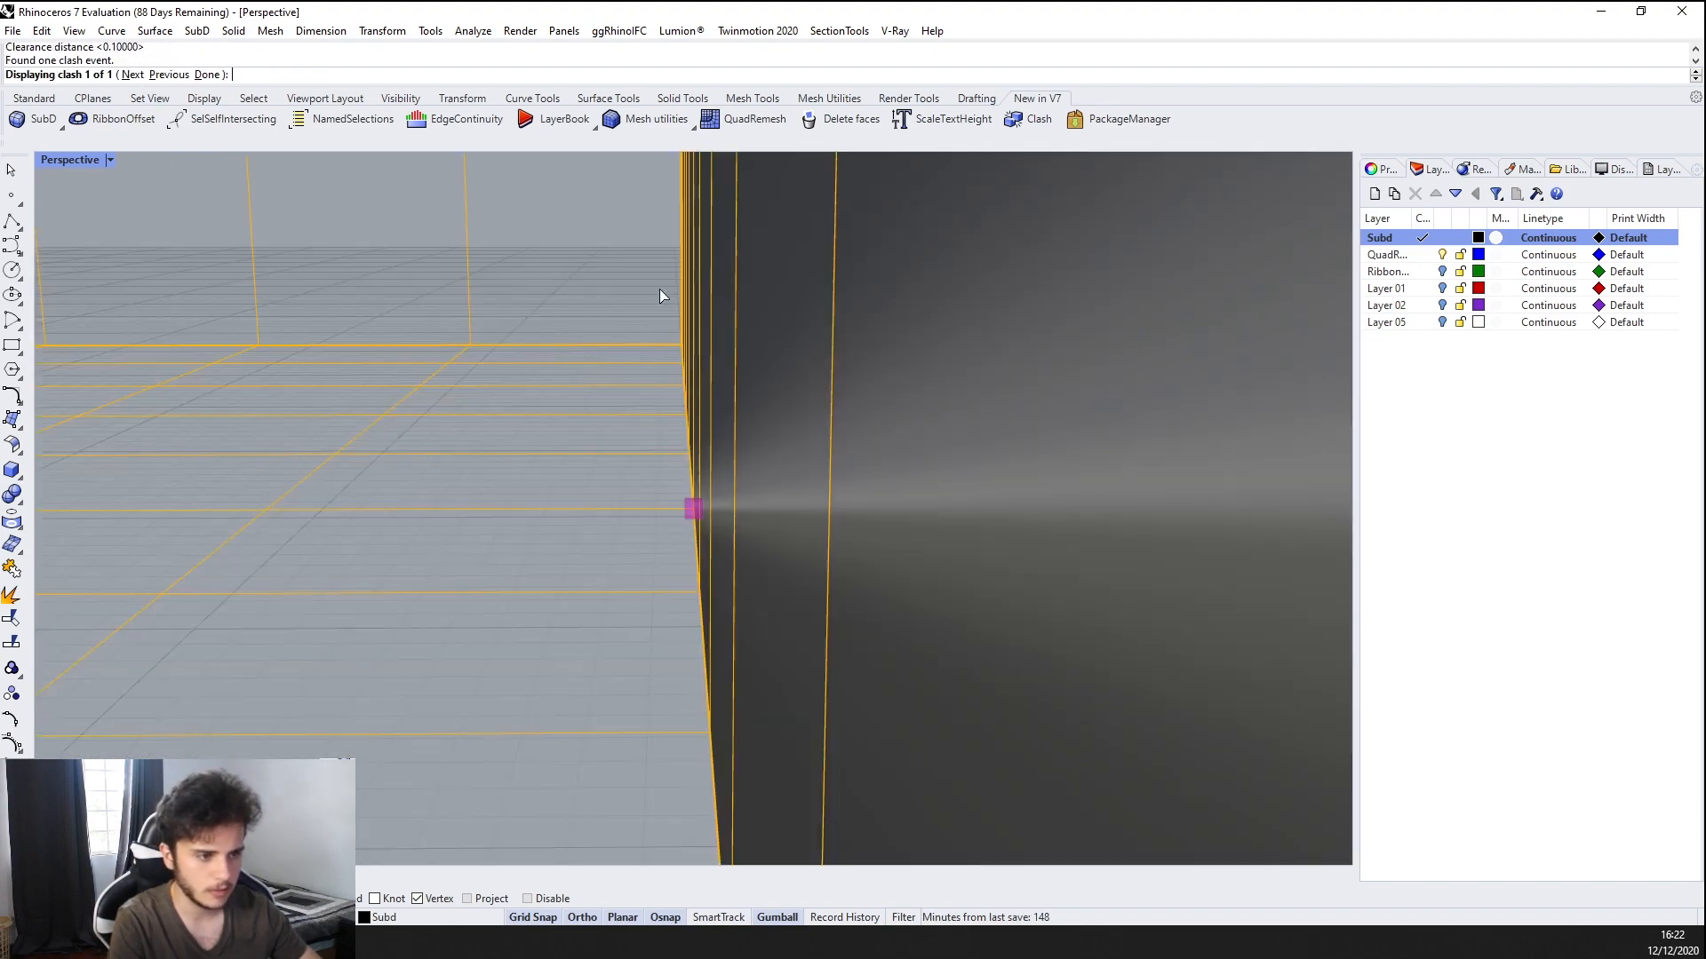
Examine the marked clash point on the seam between the two boxes and end the clash display
scroll(697, 425, down, 10)
right_drag(700, 437, 660, 298)
scroll(690, 485, up, 8)
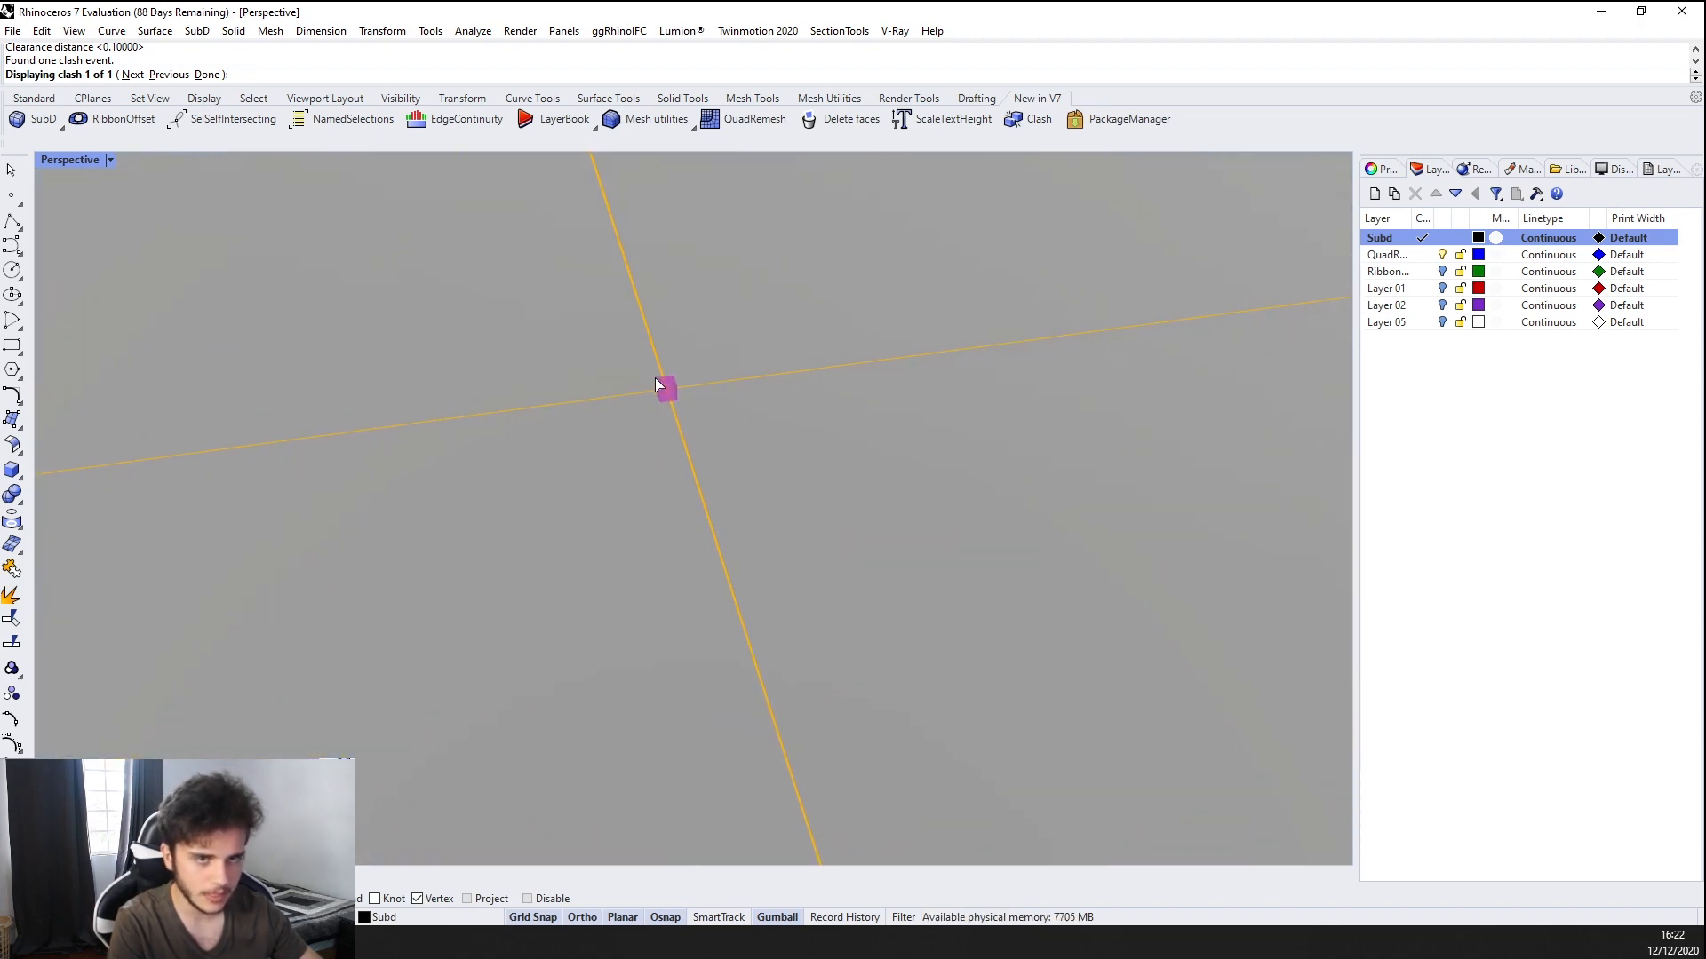
scroll(662, 391, up, 3)
scroll(682, 446, down, 8)
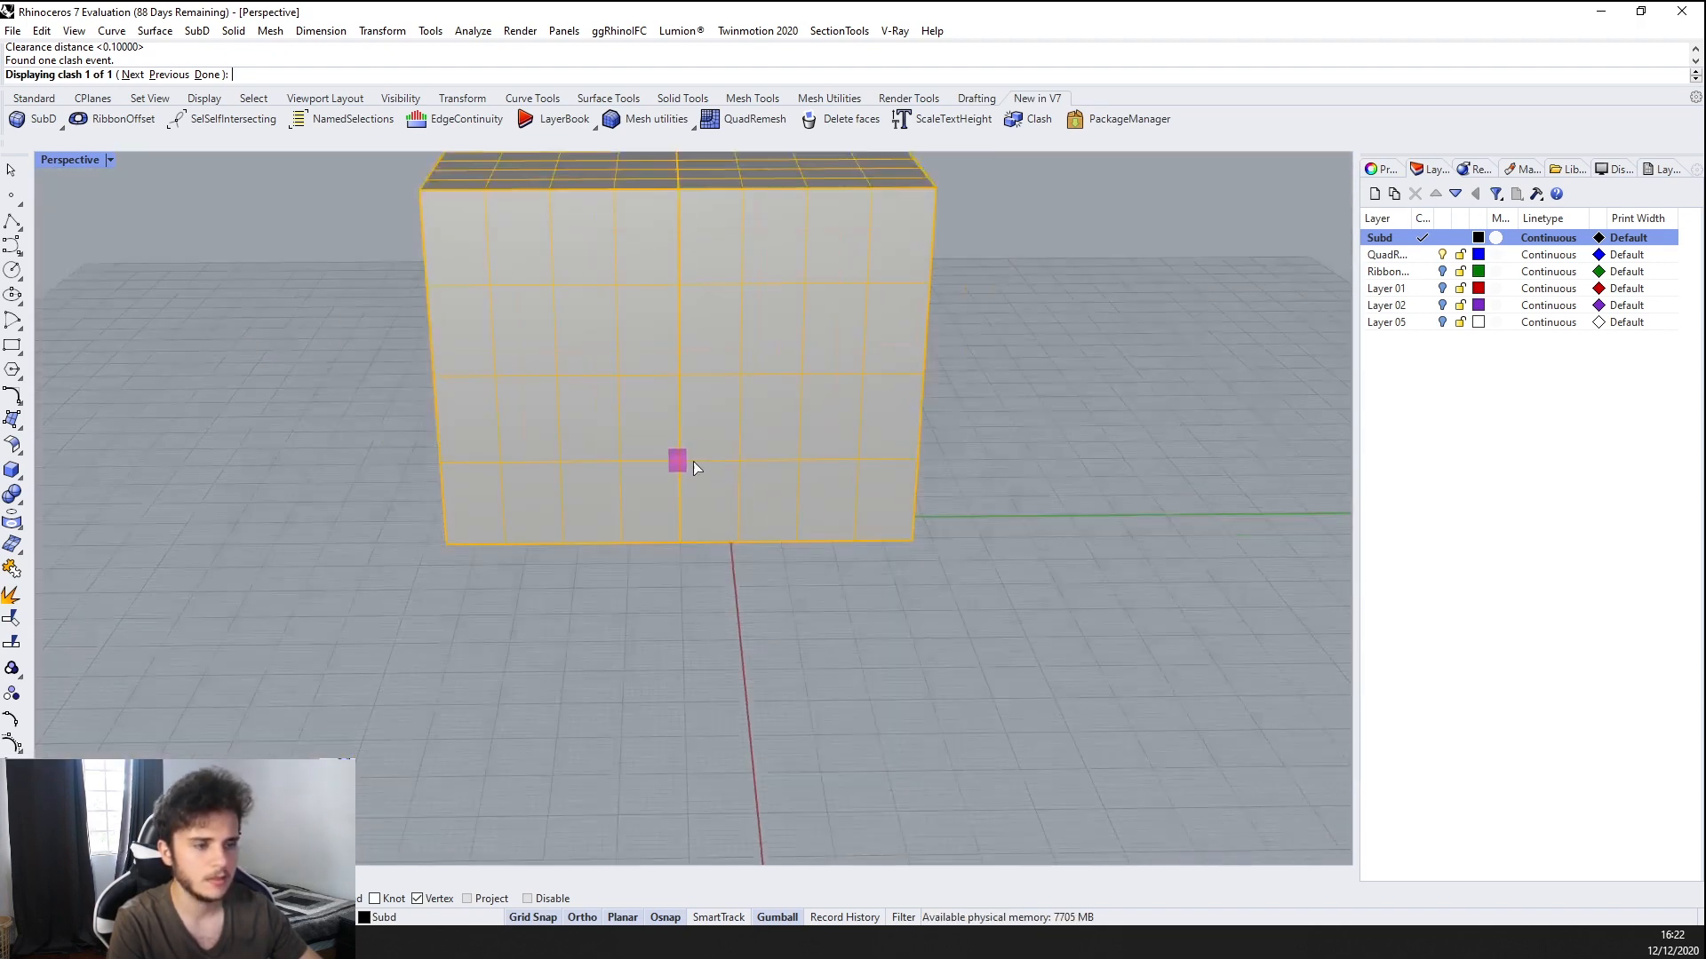
scroll(697, 427, up, 2)
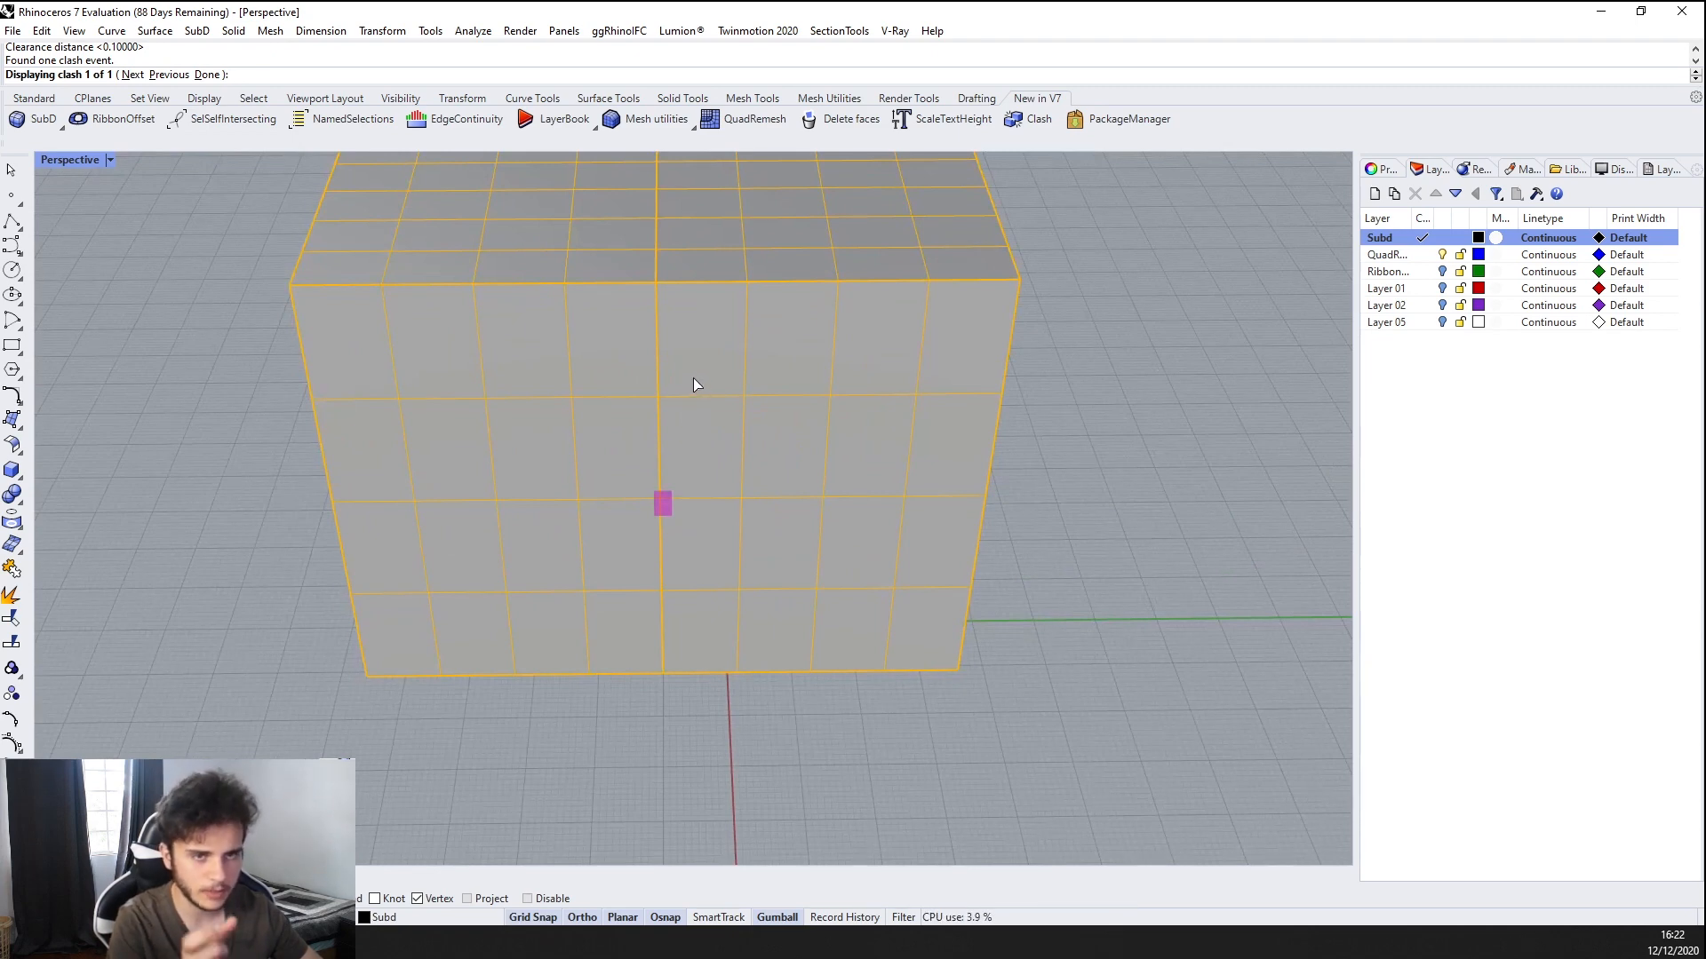
scroll(695, 384, up, 2)
scroll(696, 384, down, 4)
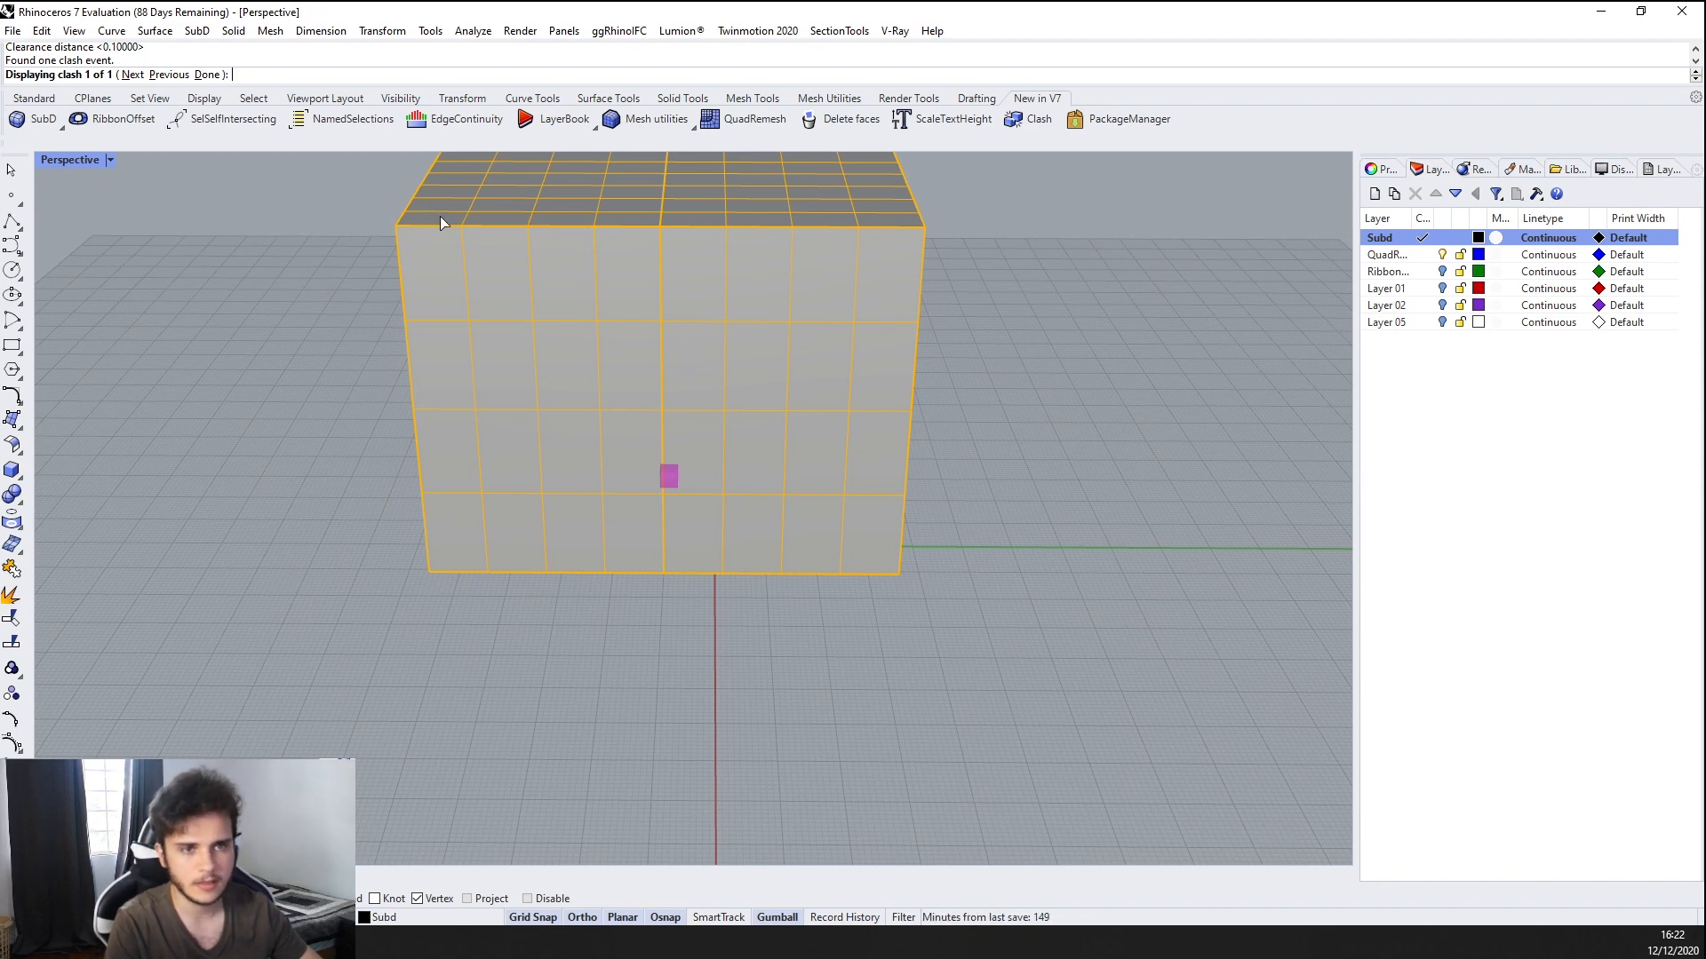
key(Return)
scroll(482, 317, down, 2)
click(762, 311)
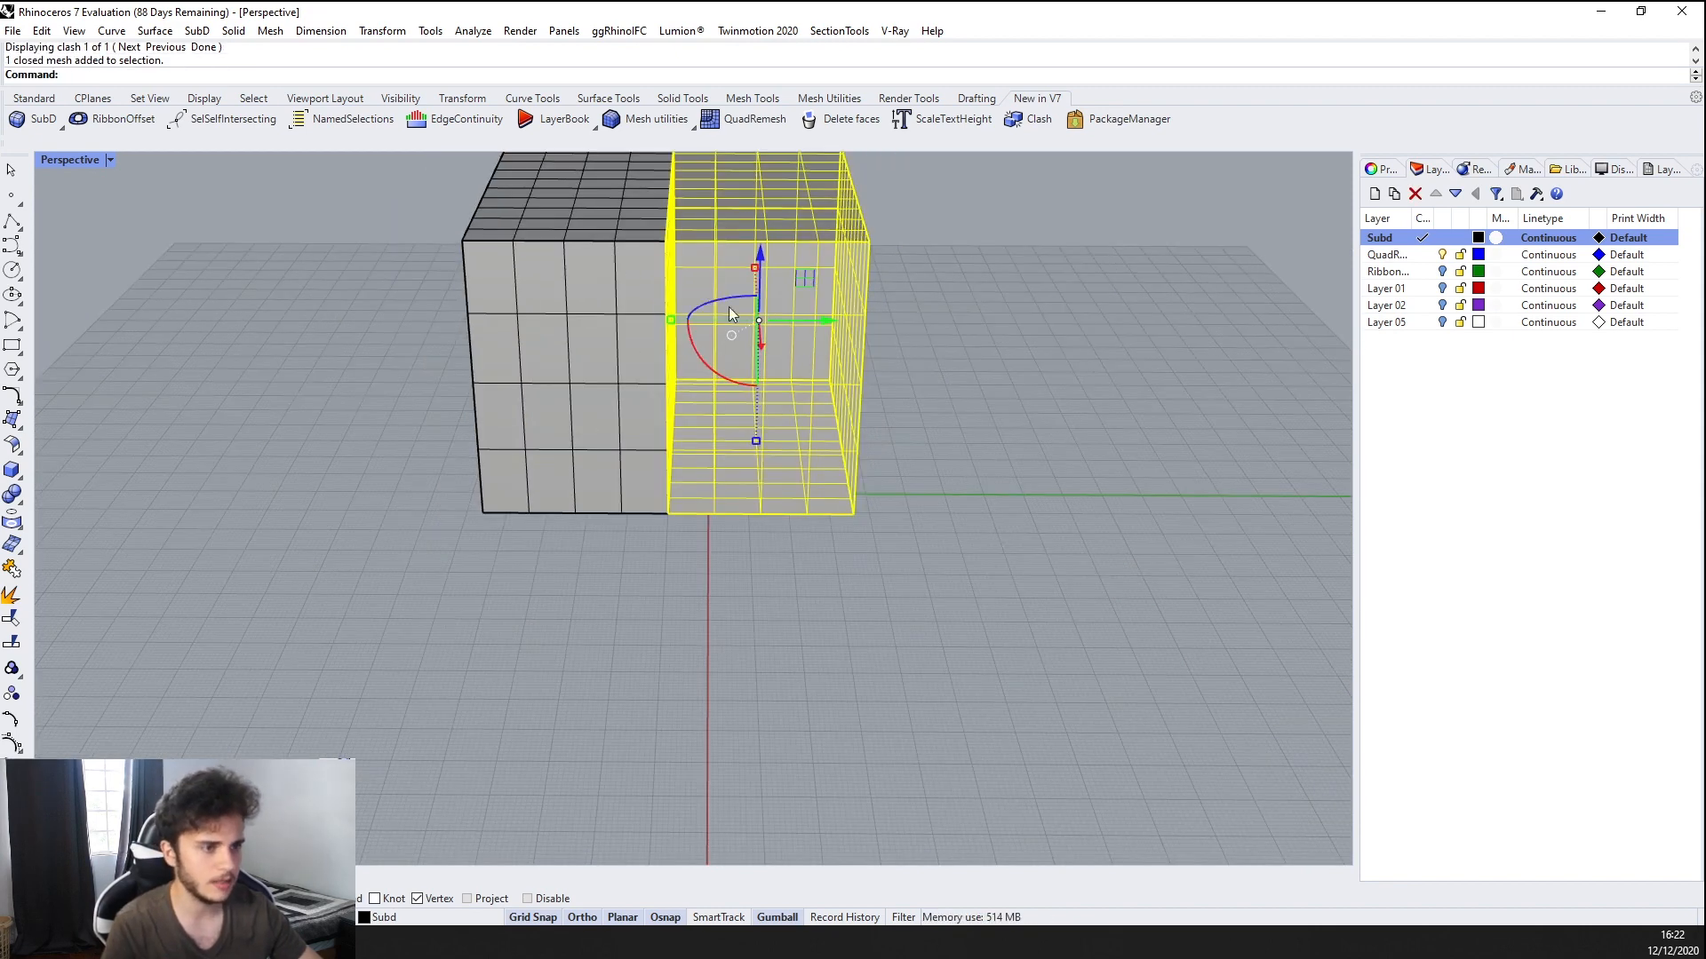
click(974, 362)
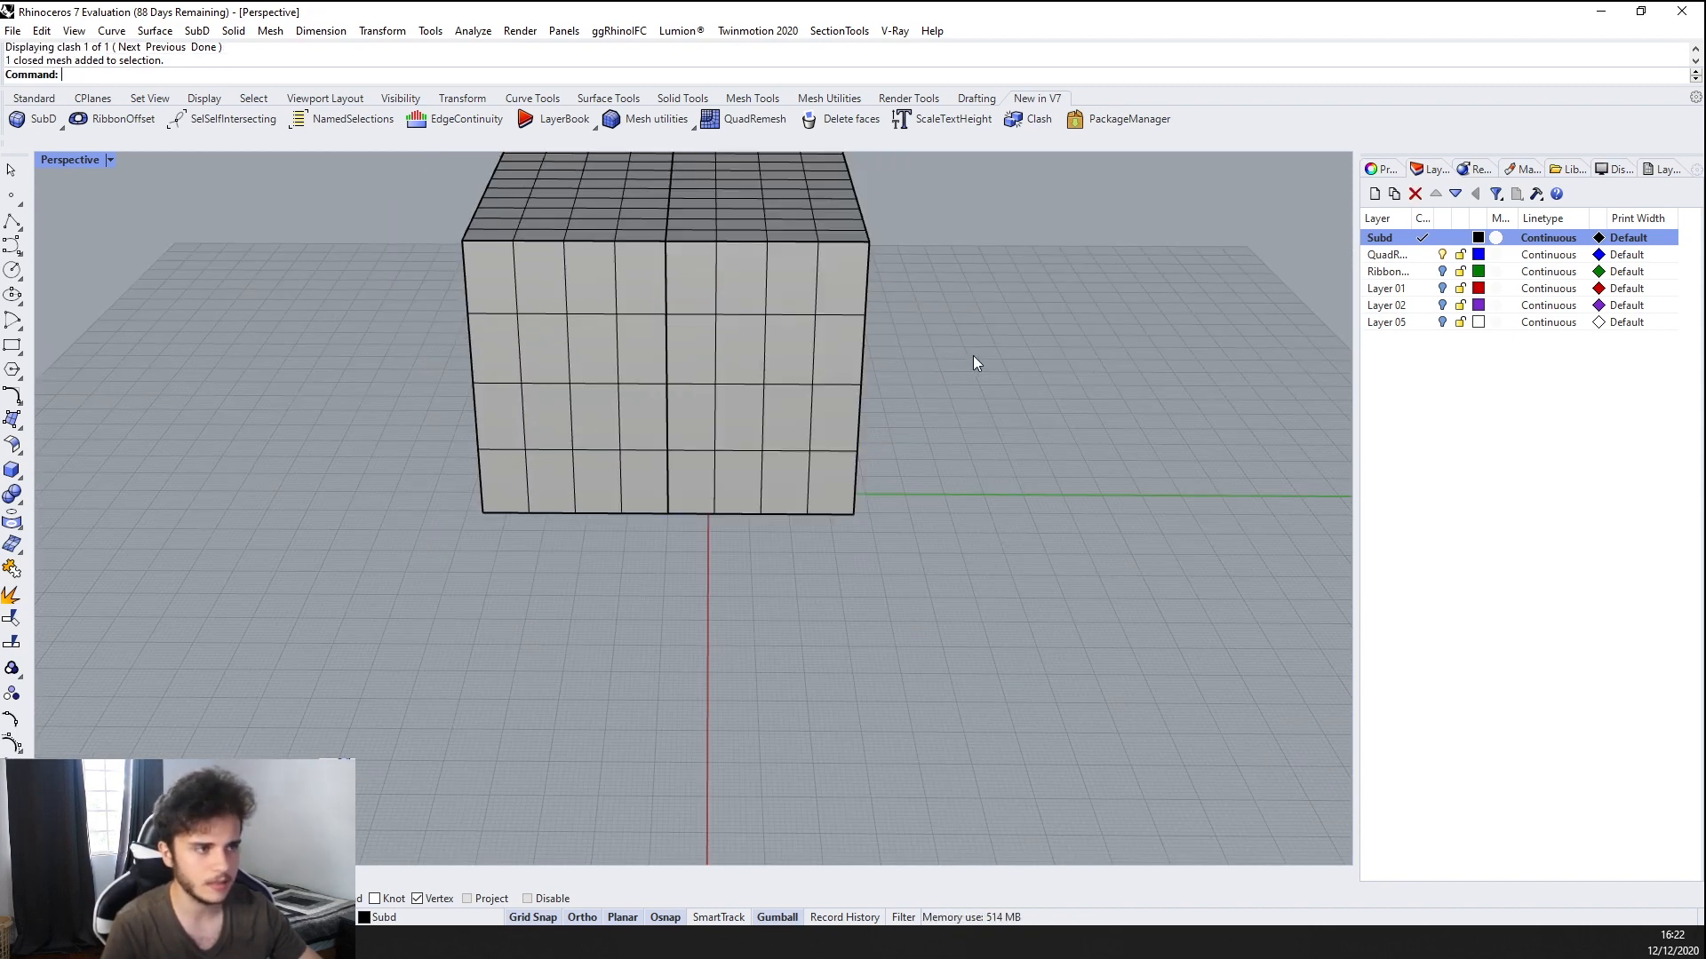
Check the right box against the left box for clashes using a clearance distance of 0.0001
click(1035, 119)
click(740, 350)
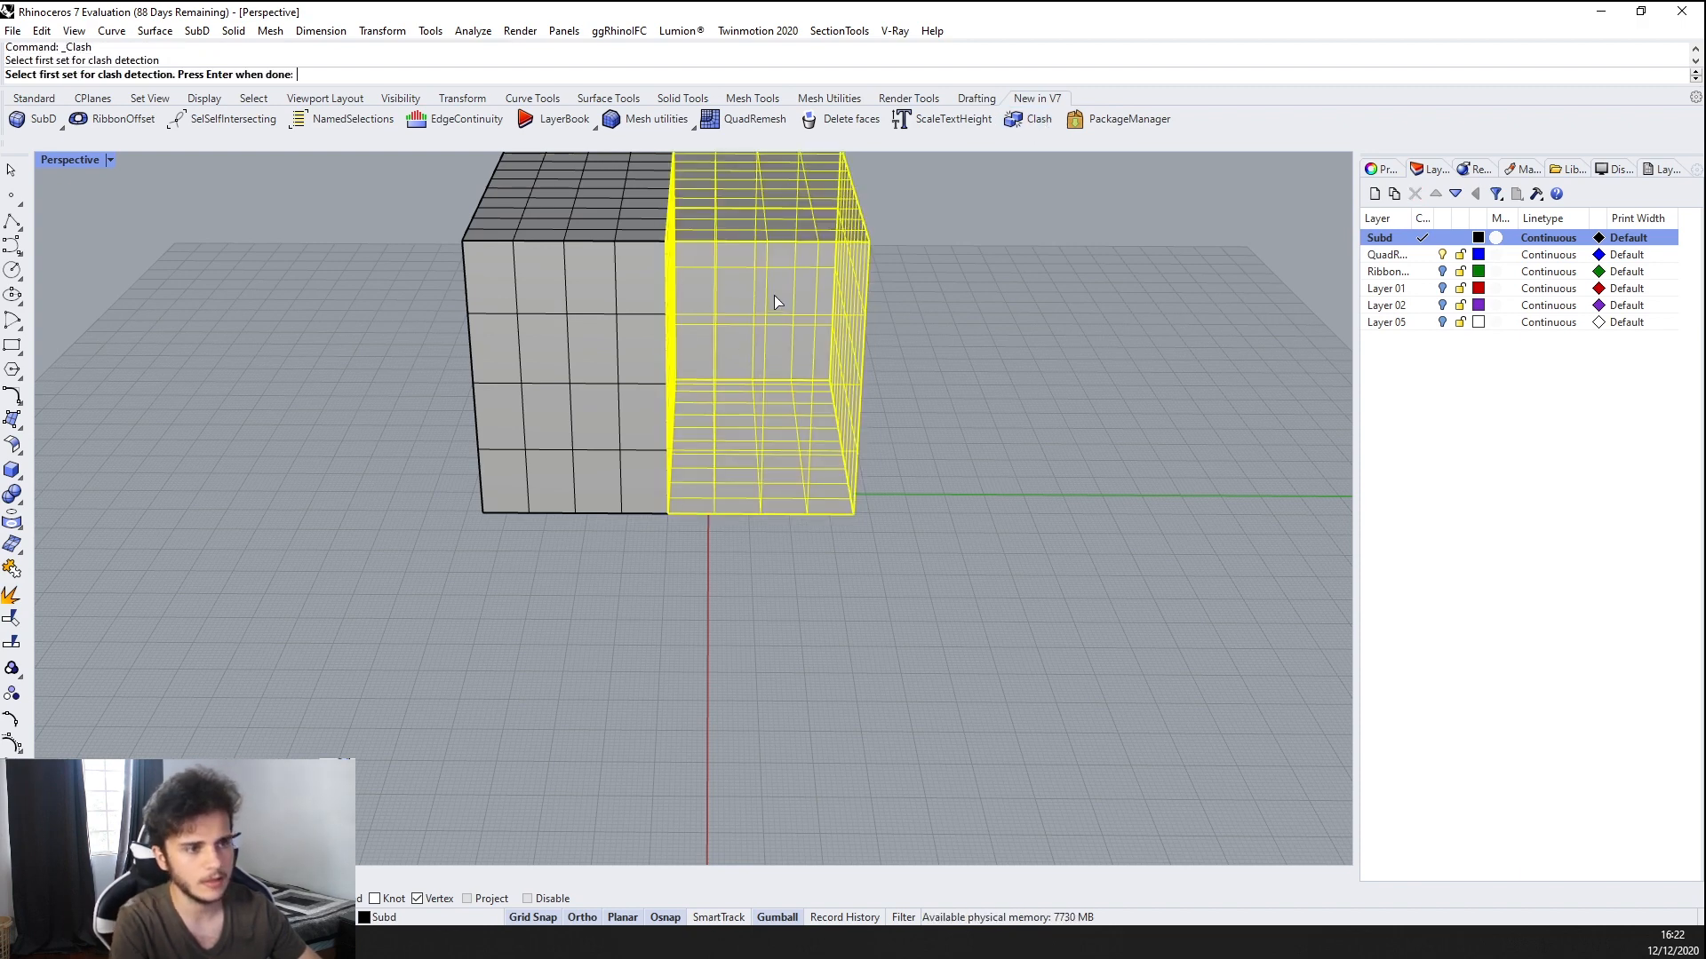
key(Return)
click(600, 293)
key(Return)
text(0.0001)
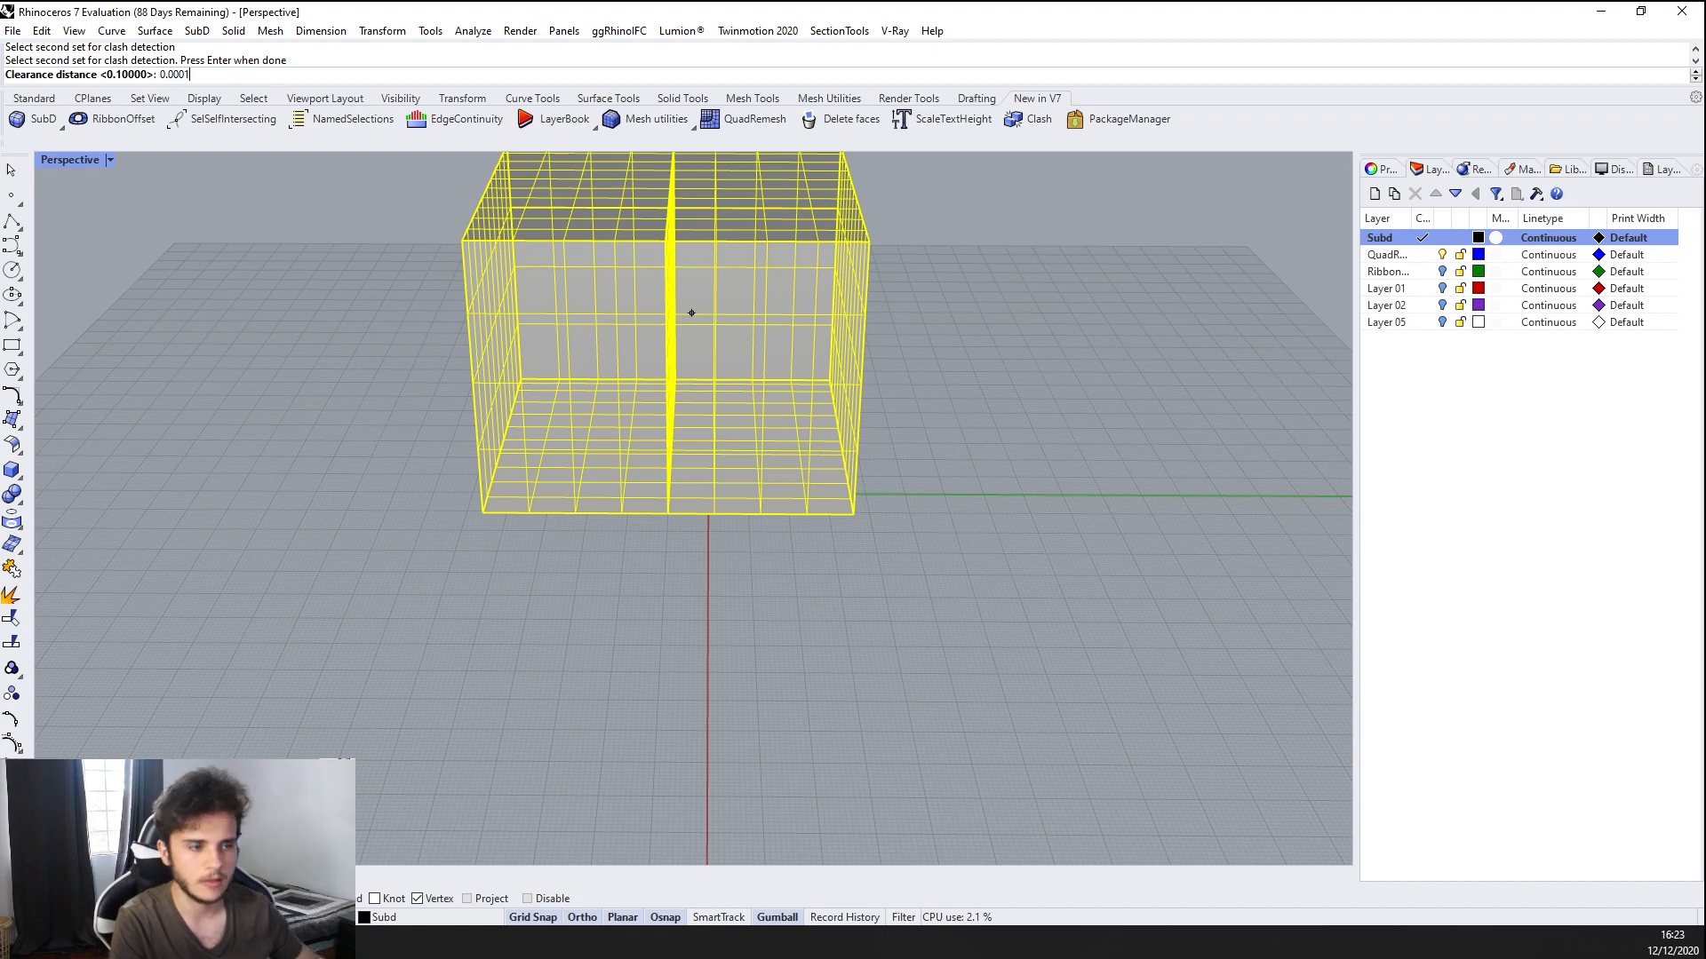
key(Return)
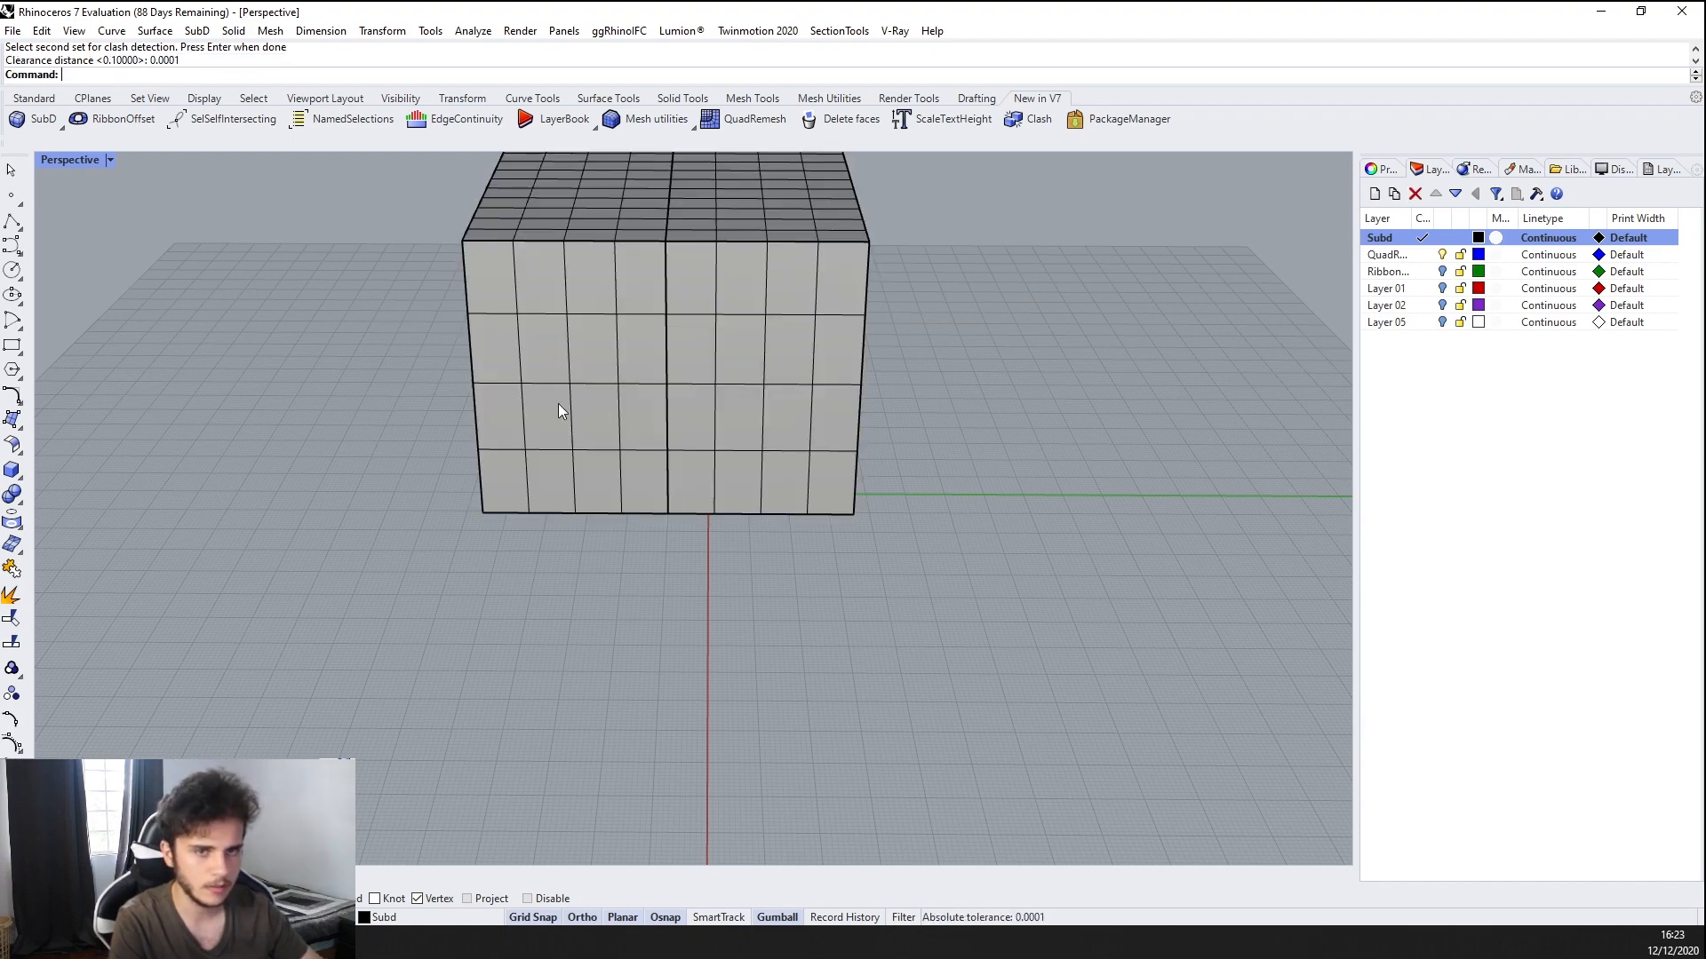
Enlarge the command history to read the clash output and shrink it back to its compact height
right_drag(622, 231, 754, 442)
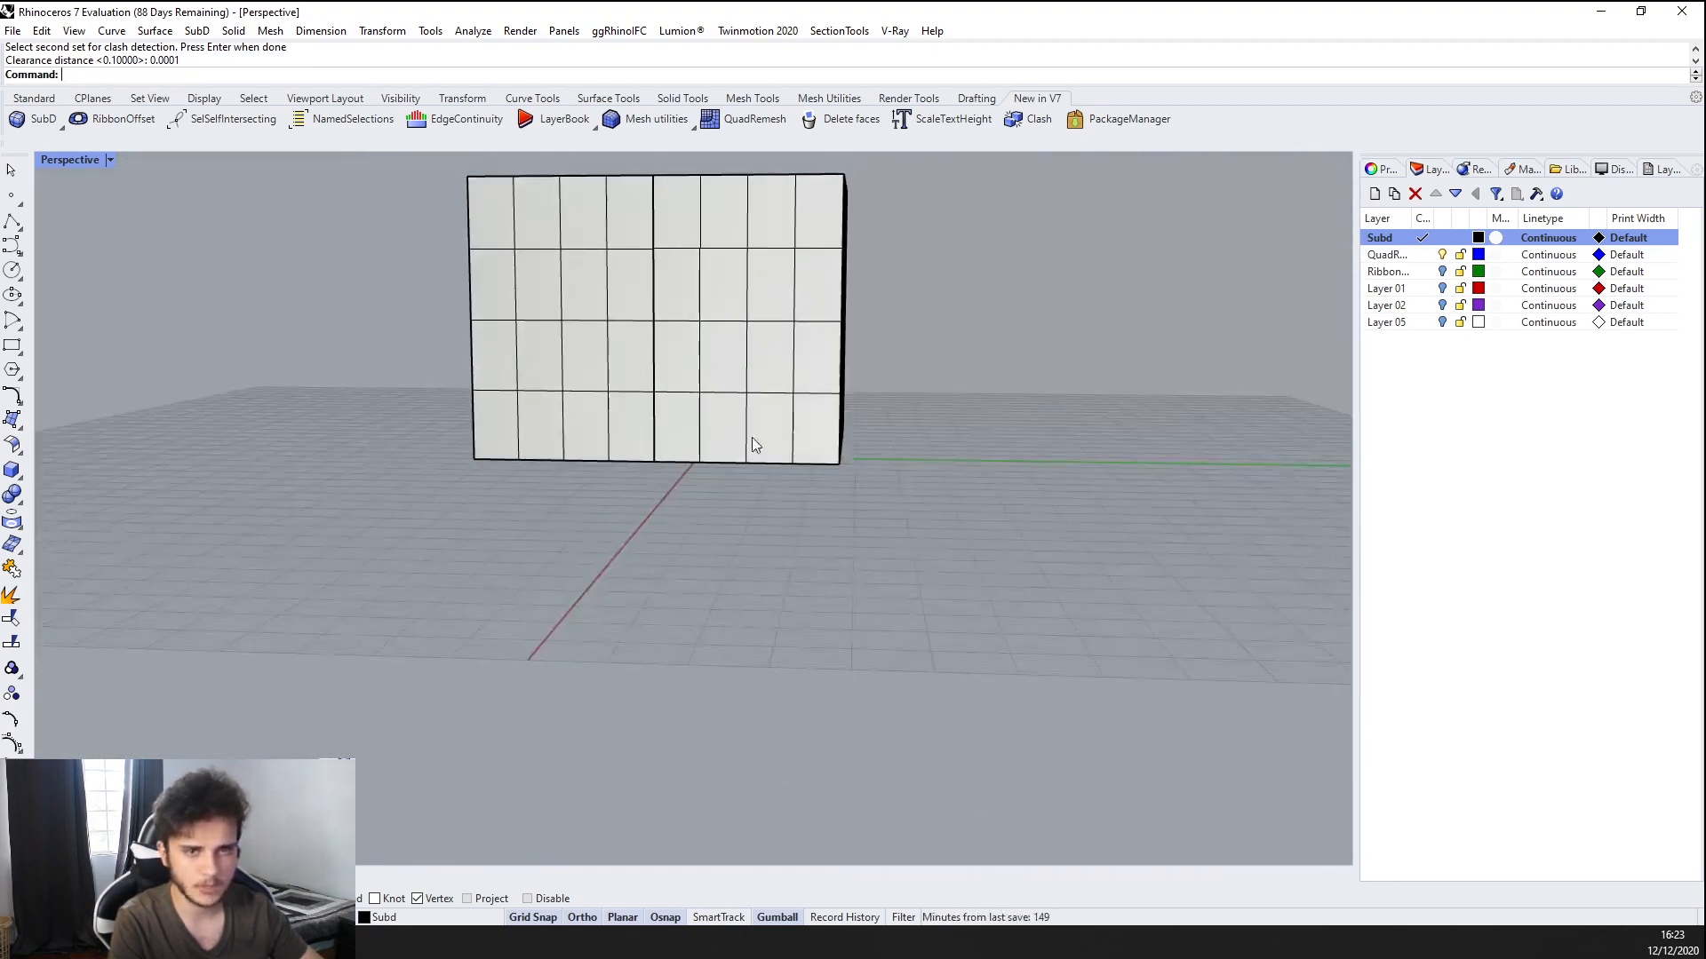
drag(201, 85, 199, 131)
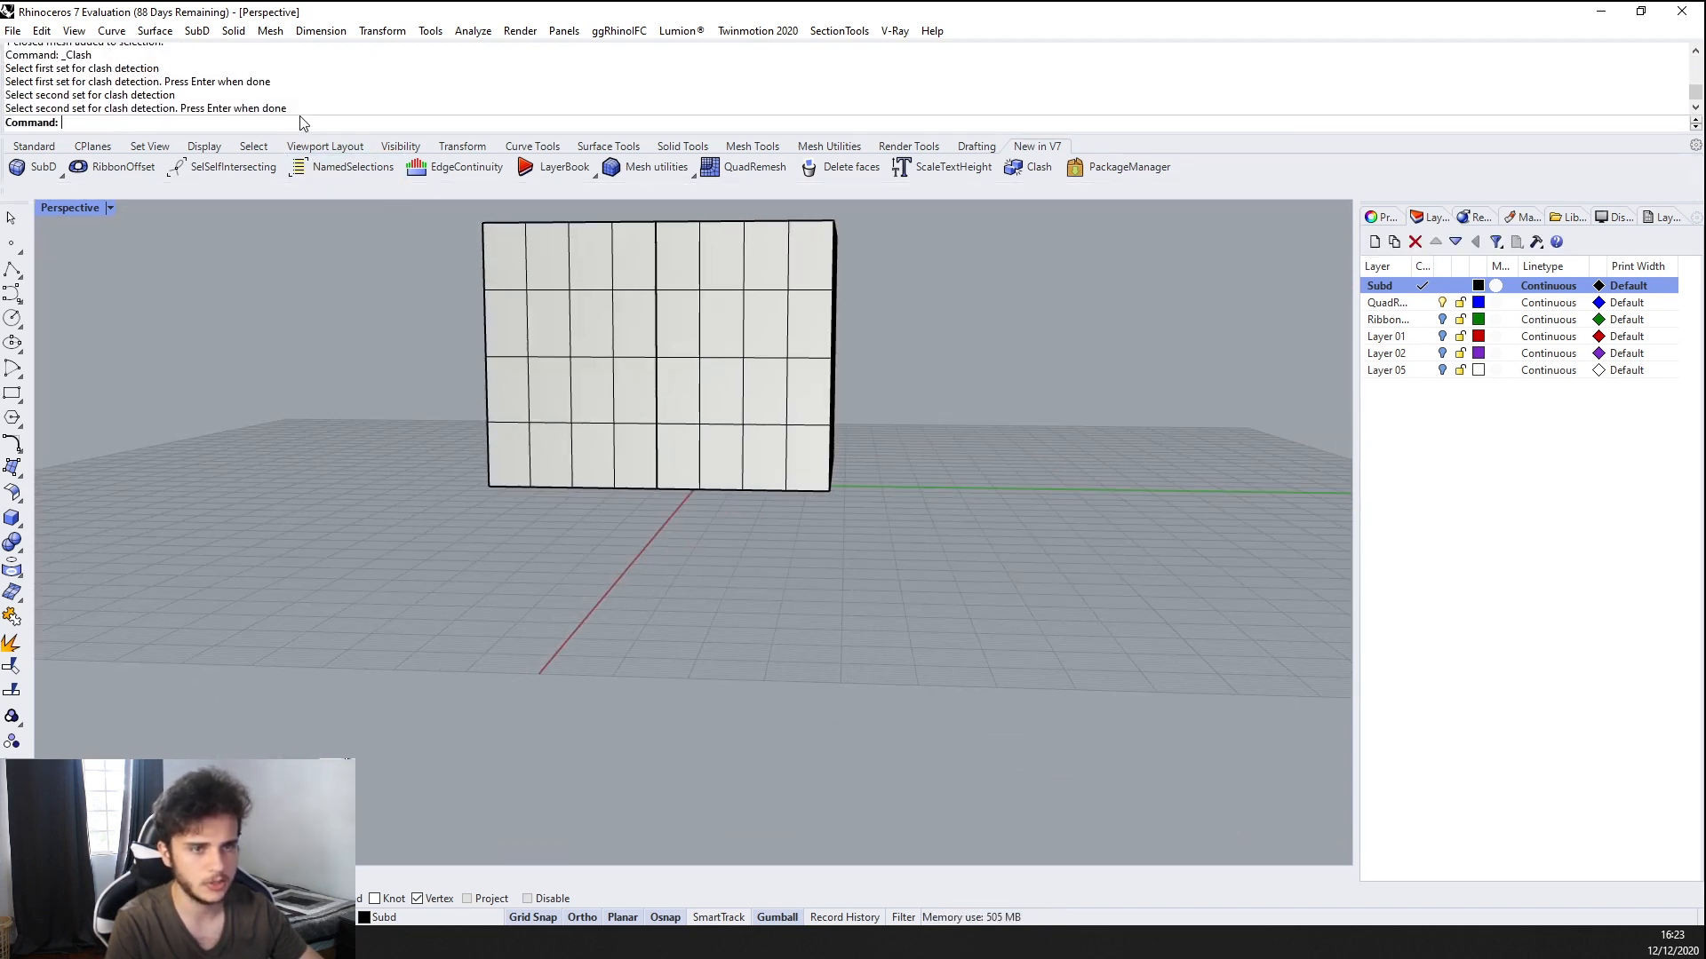
drag(277, 135, 277, 83)
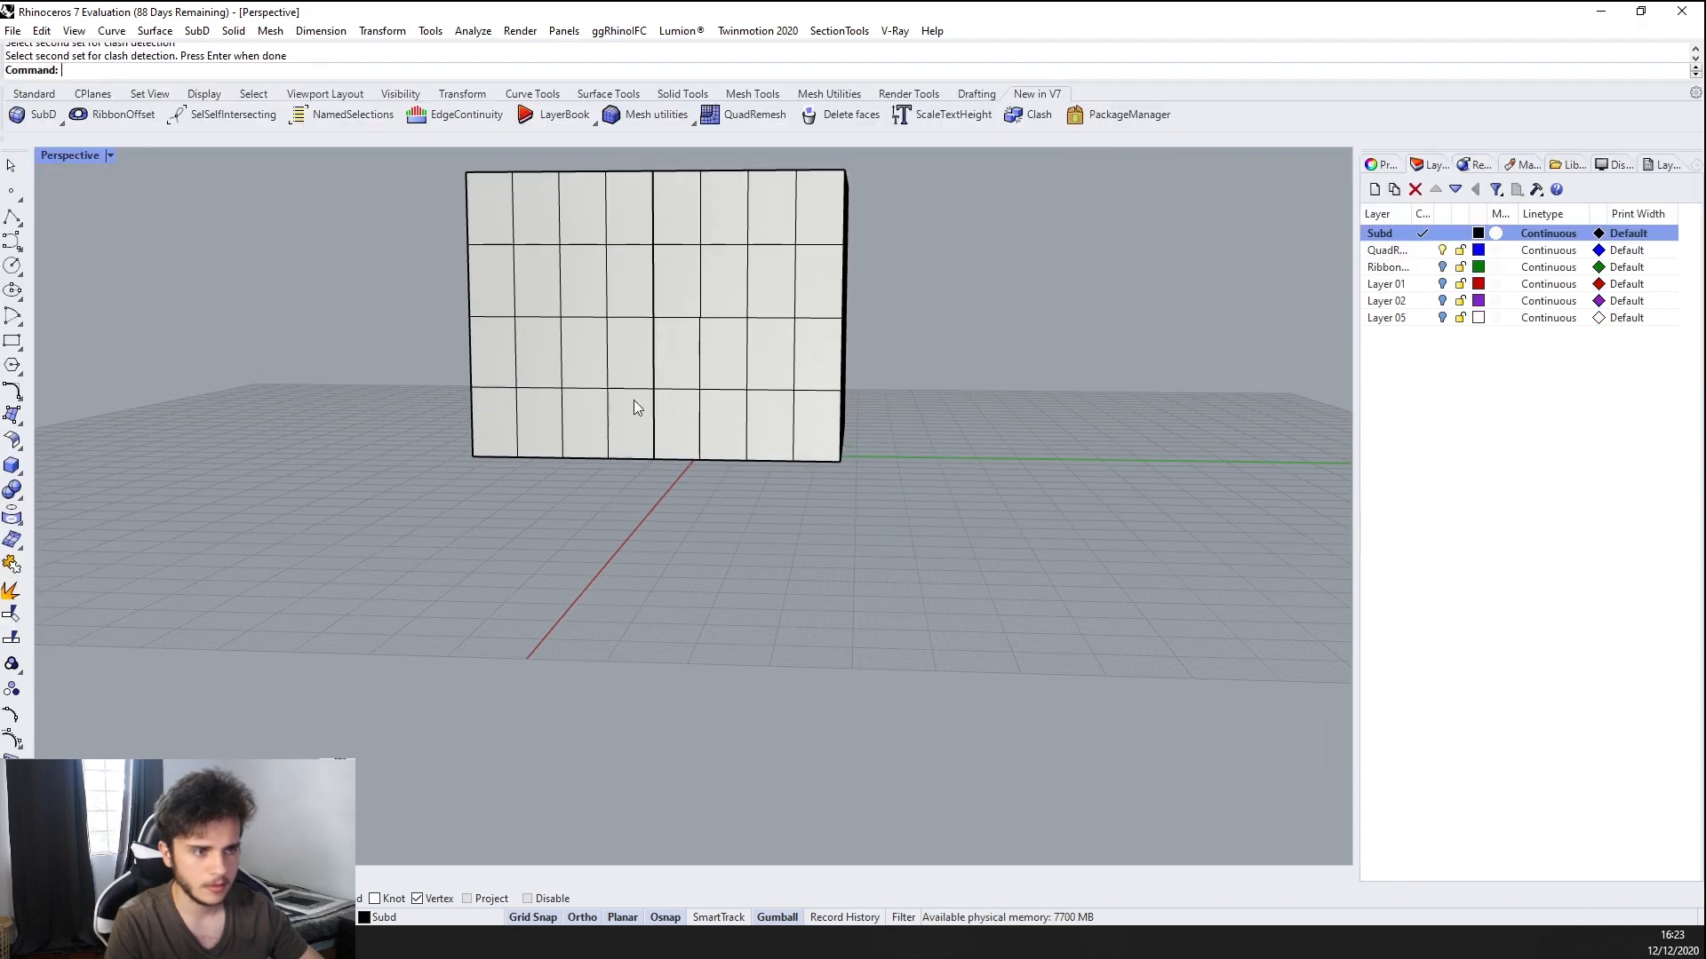
Open Grasshopper and place a Clash component on the canvas
right_drag(633, 399, 678, 371)
scroll(713, 300, up, 5)
text(Grasshopper)
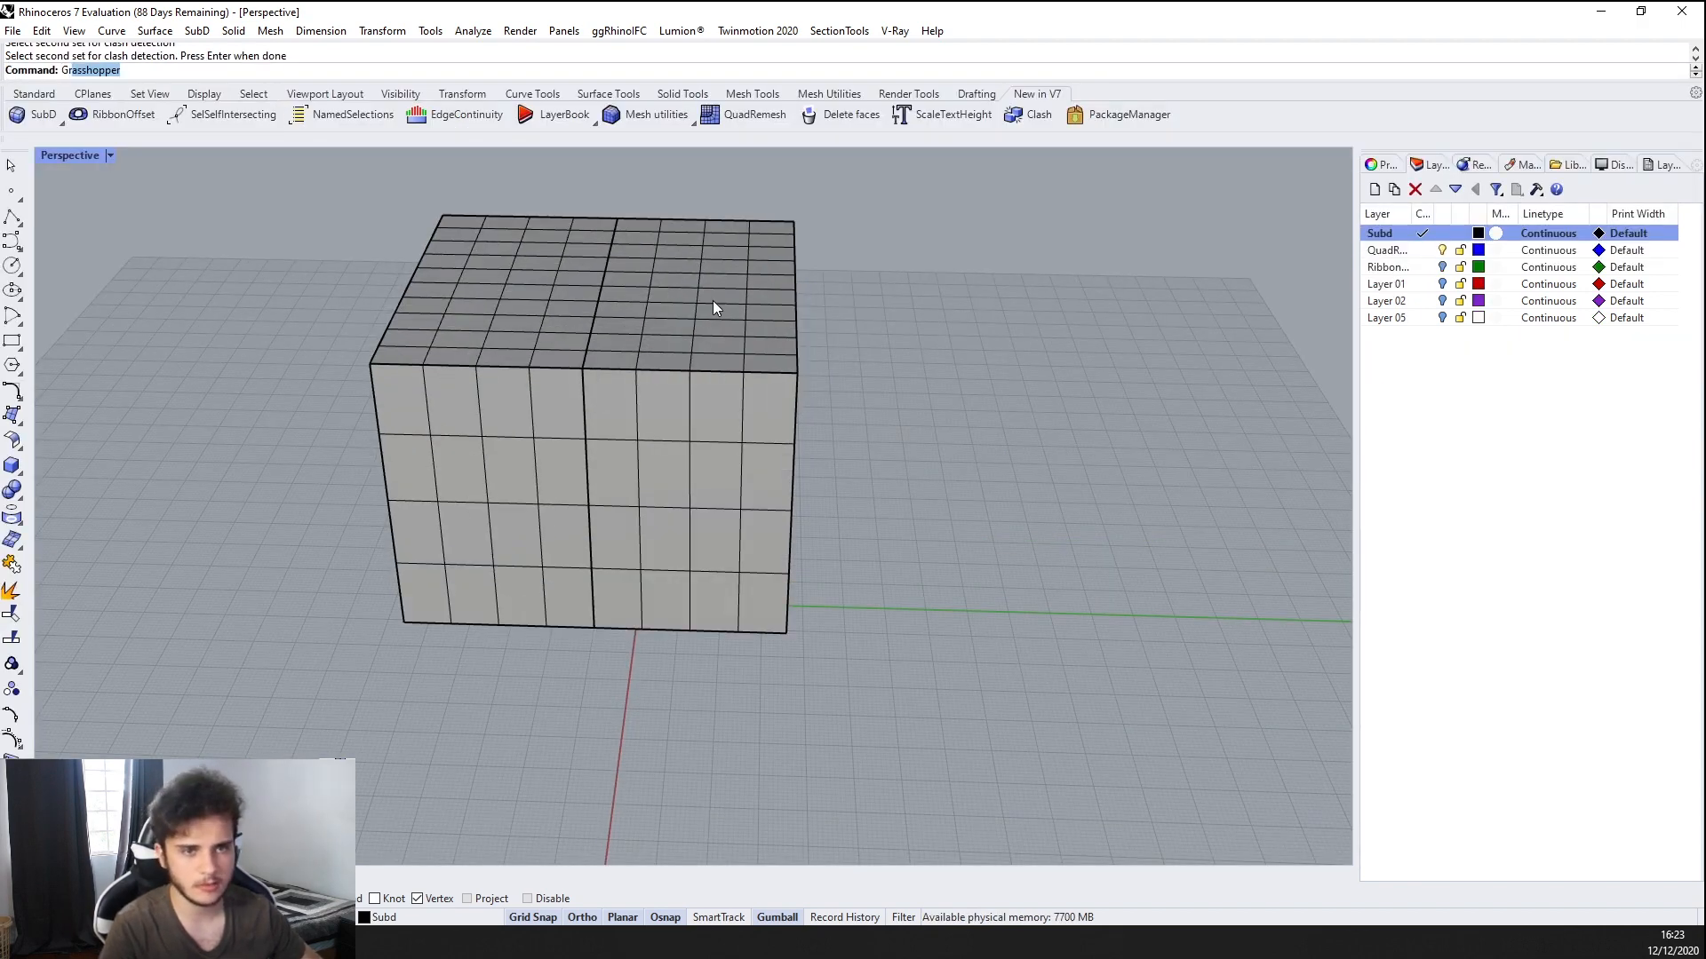
key(Return)
double_click(1154, 352)
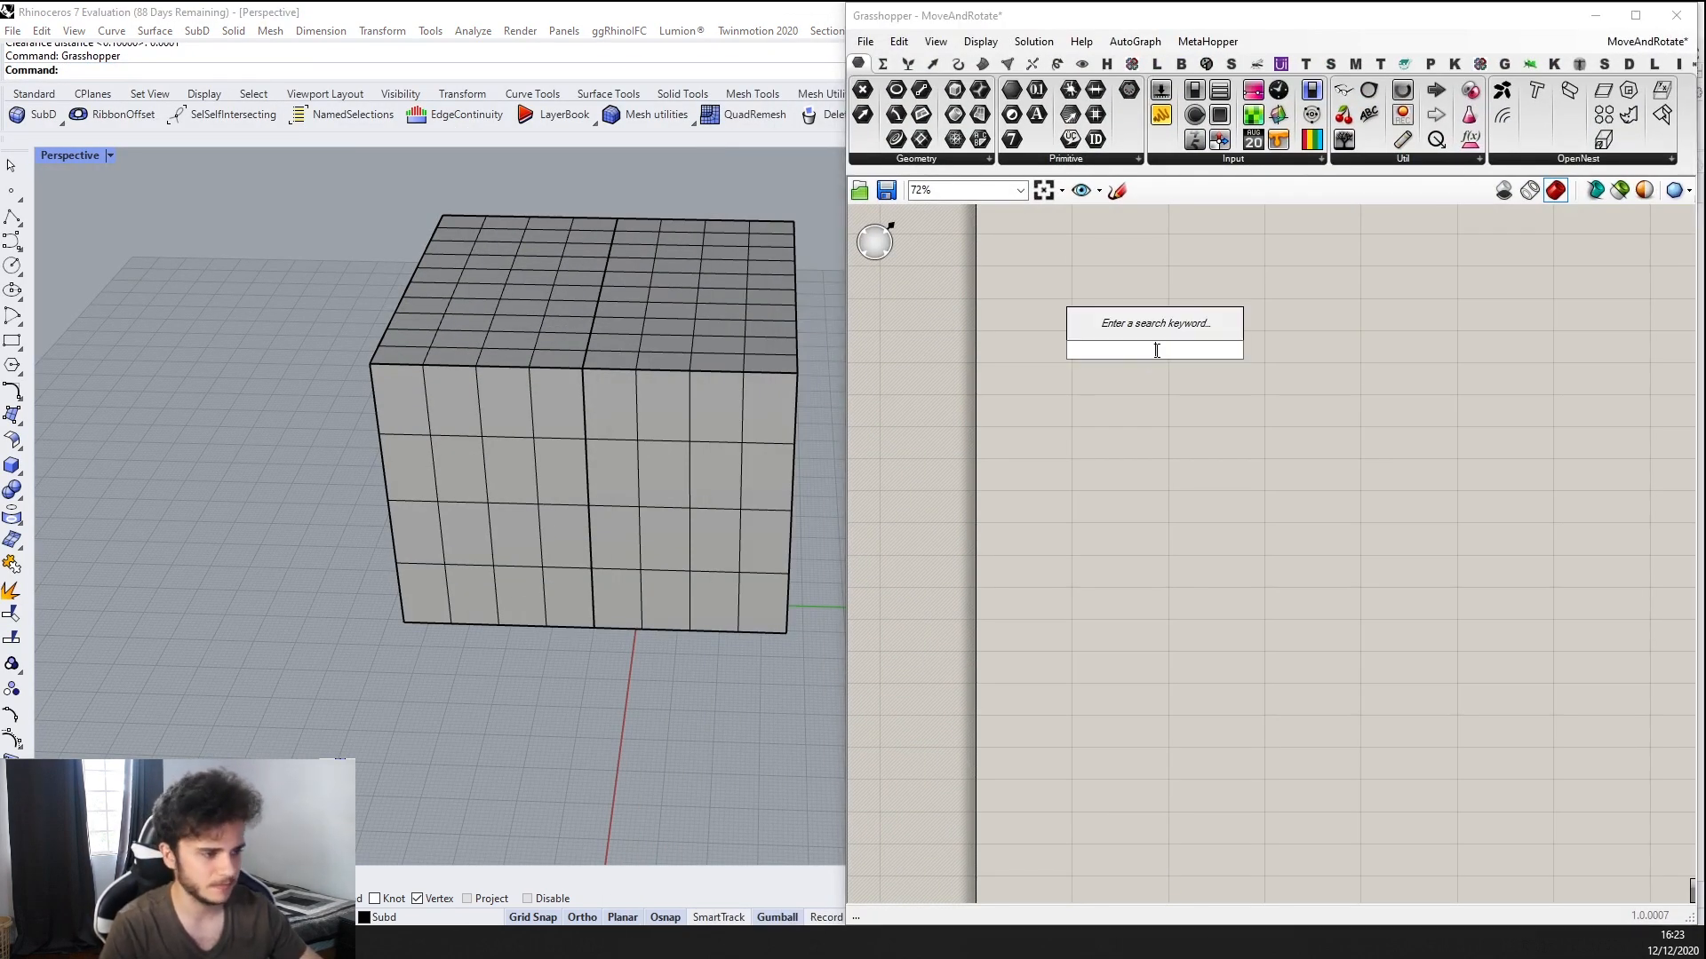
text(CLAS)
key(Return)
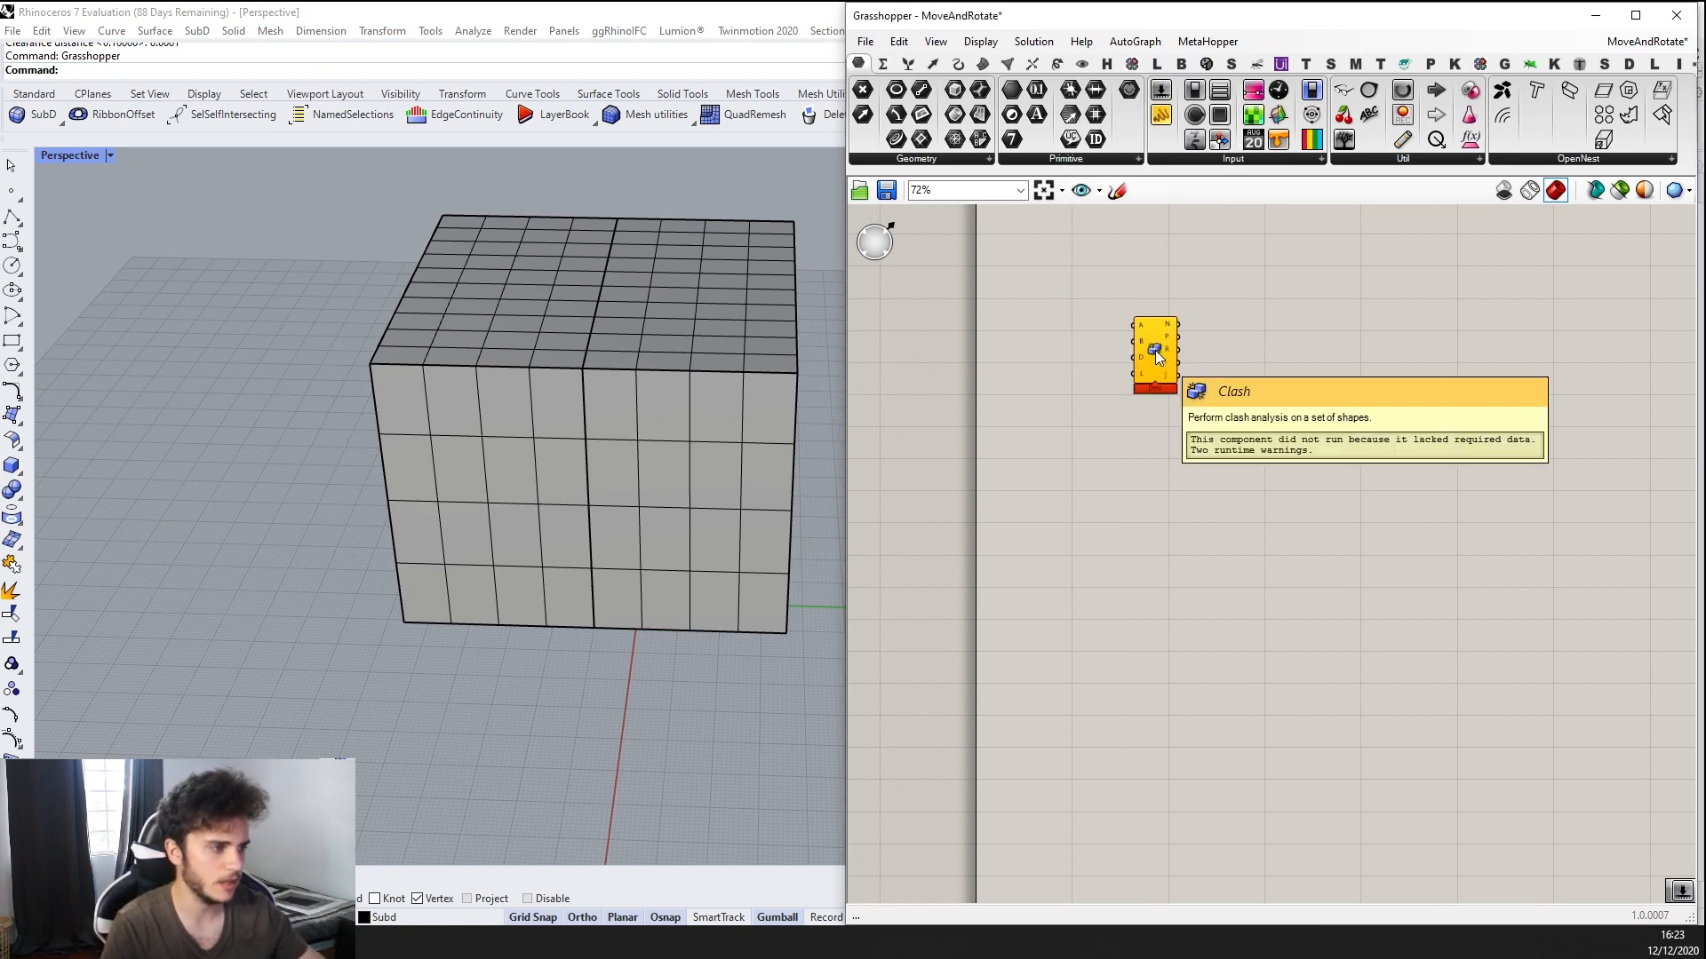
Select the right mesh box and place a Mesh parameter on the canvas beside the Clash component
scroll(1146, 355, up, 3)
click(782, 404)
double_click(1005, 333)
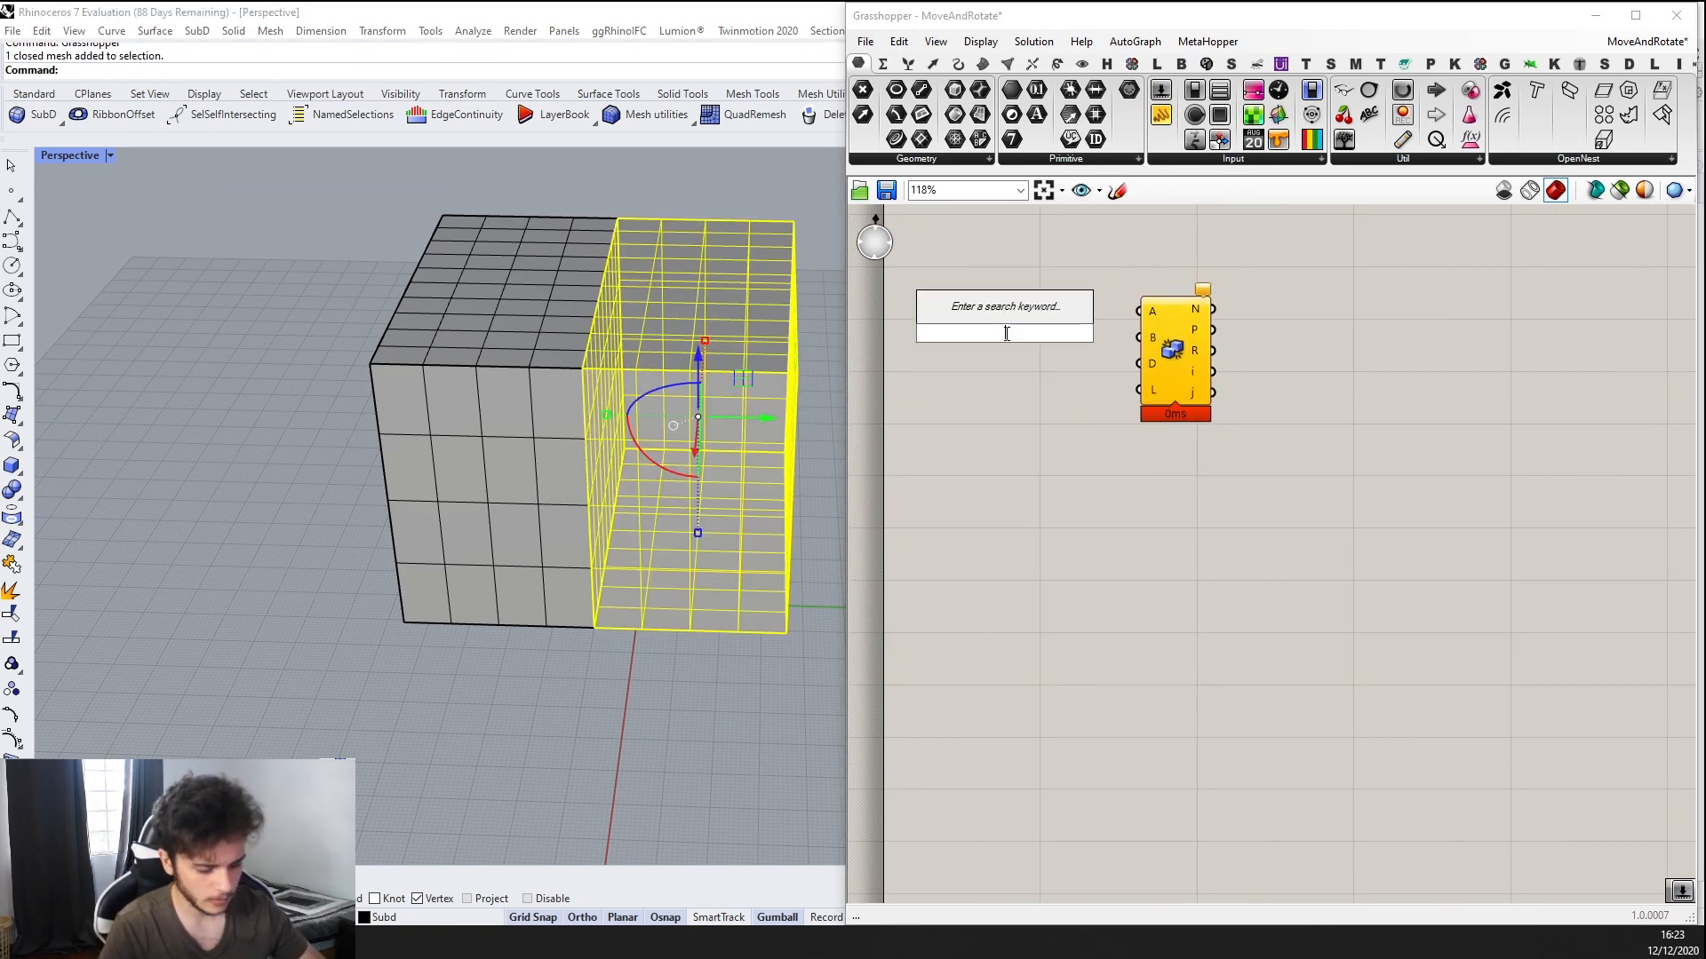
text(M)
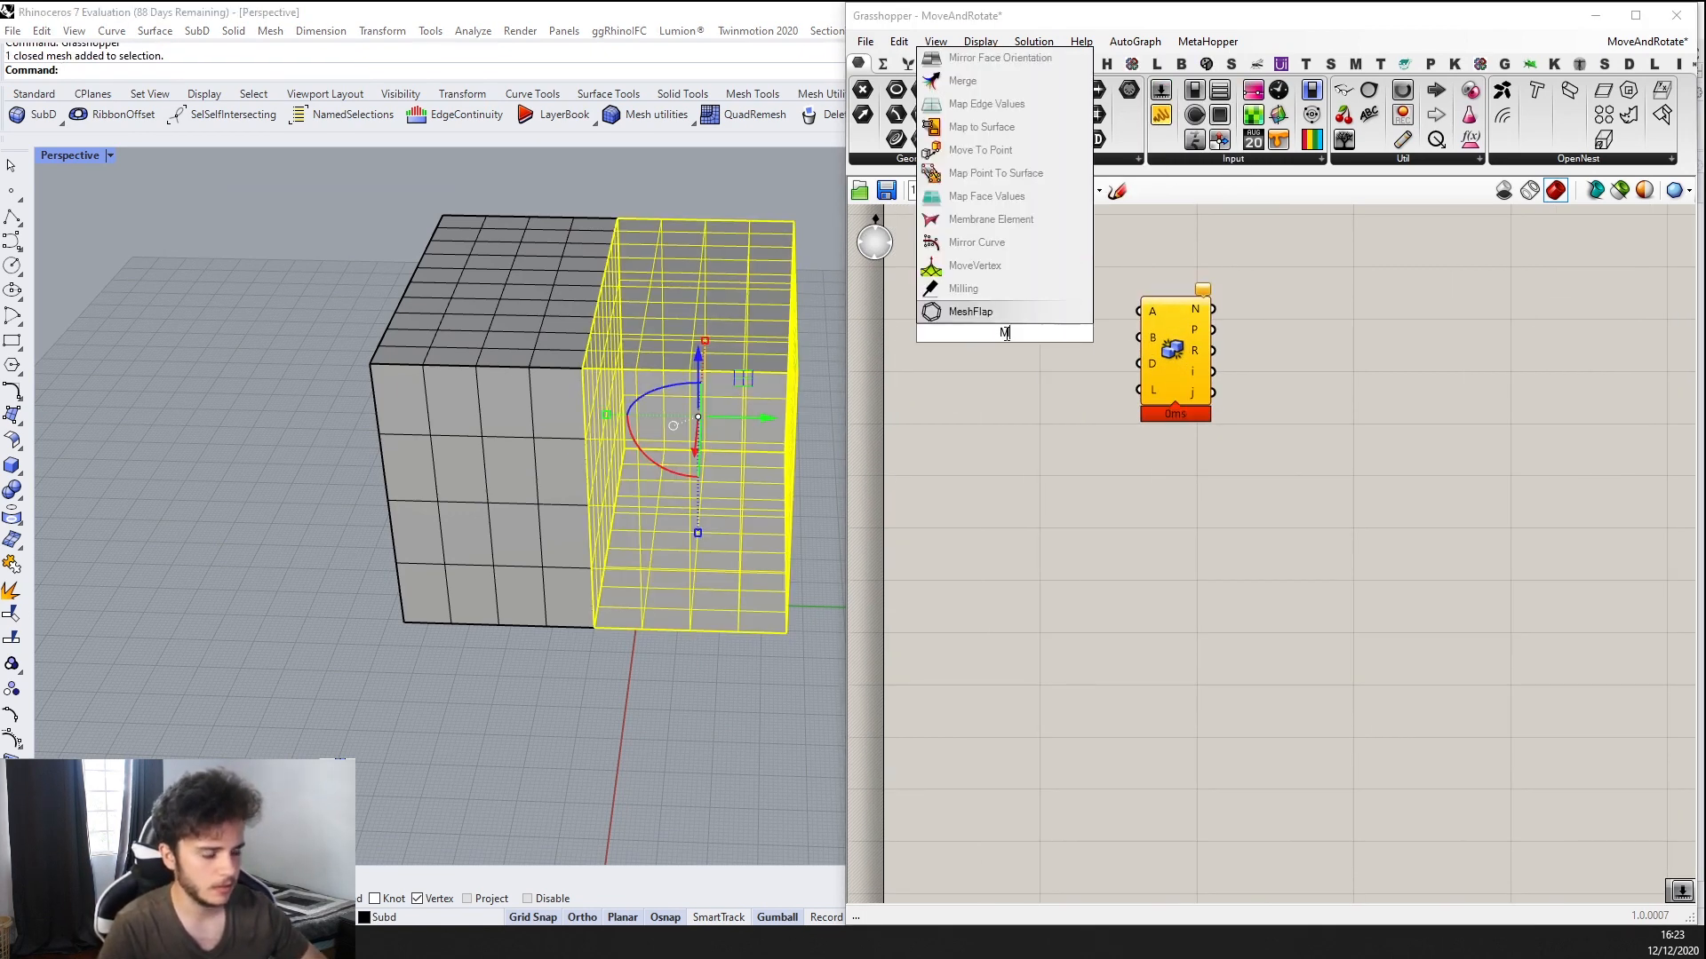
text(ESH)
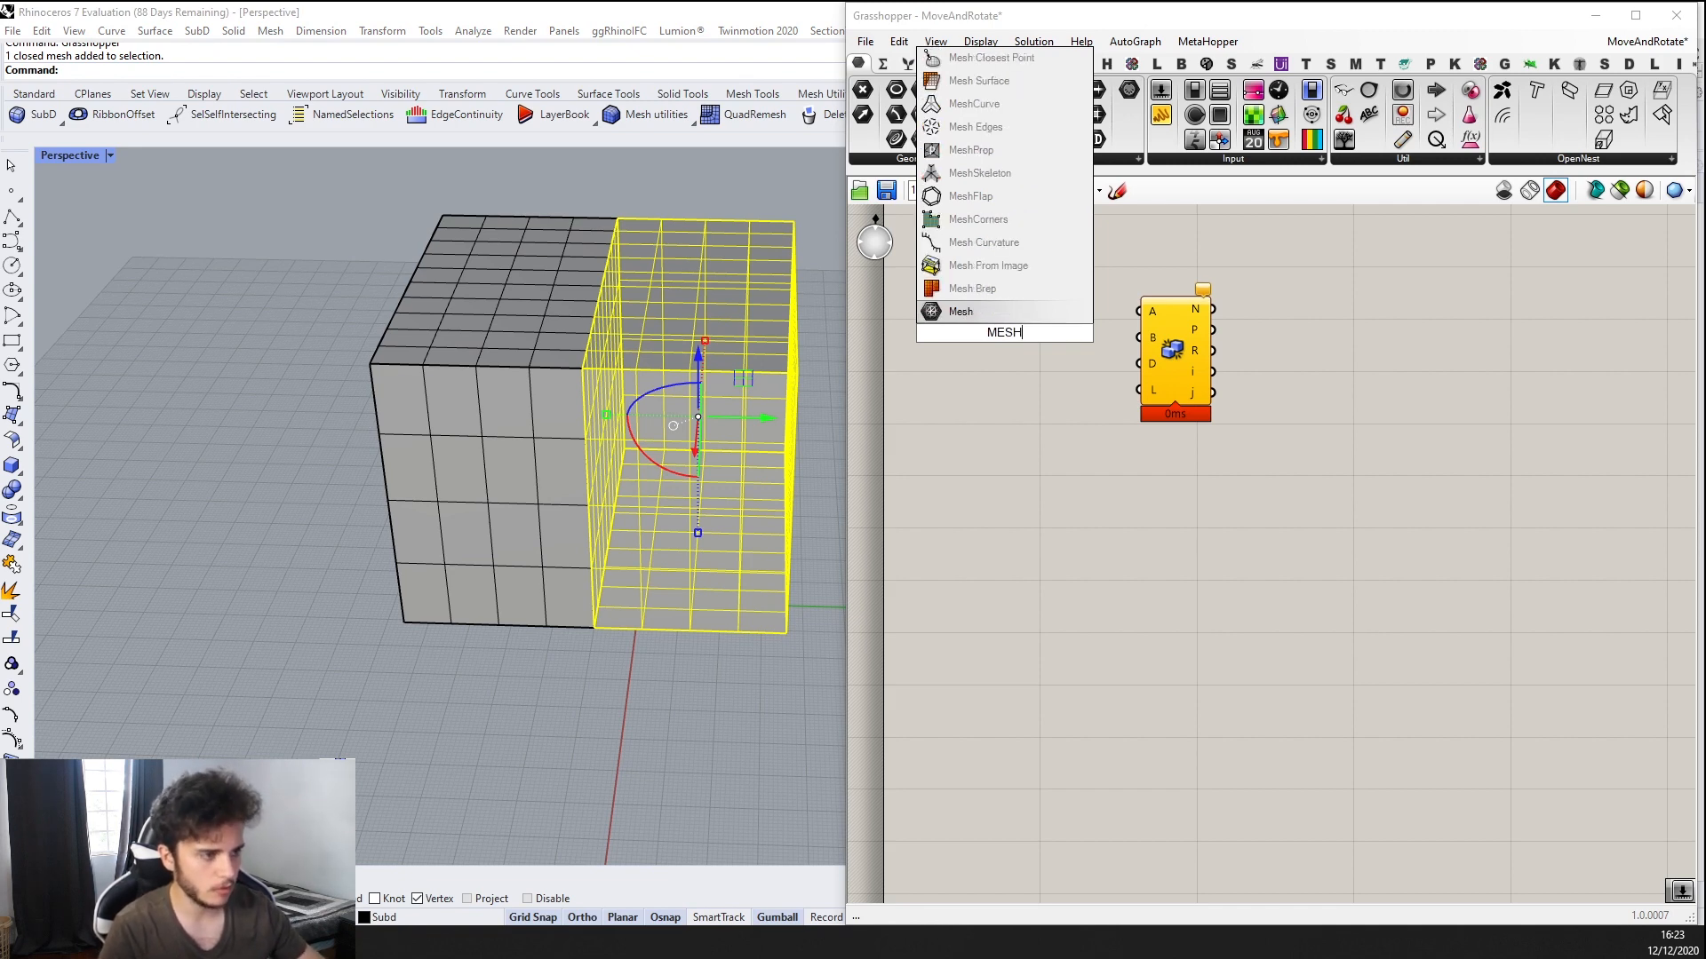
key(Return)
Assign the right box to the Mesh parameter and connect it to the Clash component's A input
scroll(1016, 326, up, 2)
scroll(309, 519, down, 6)
right_drag(309, 519, 408, 398)
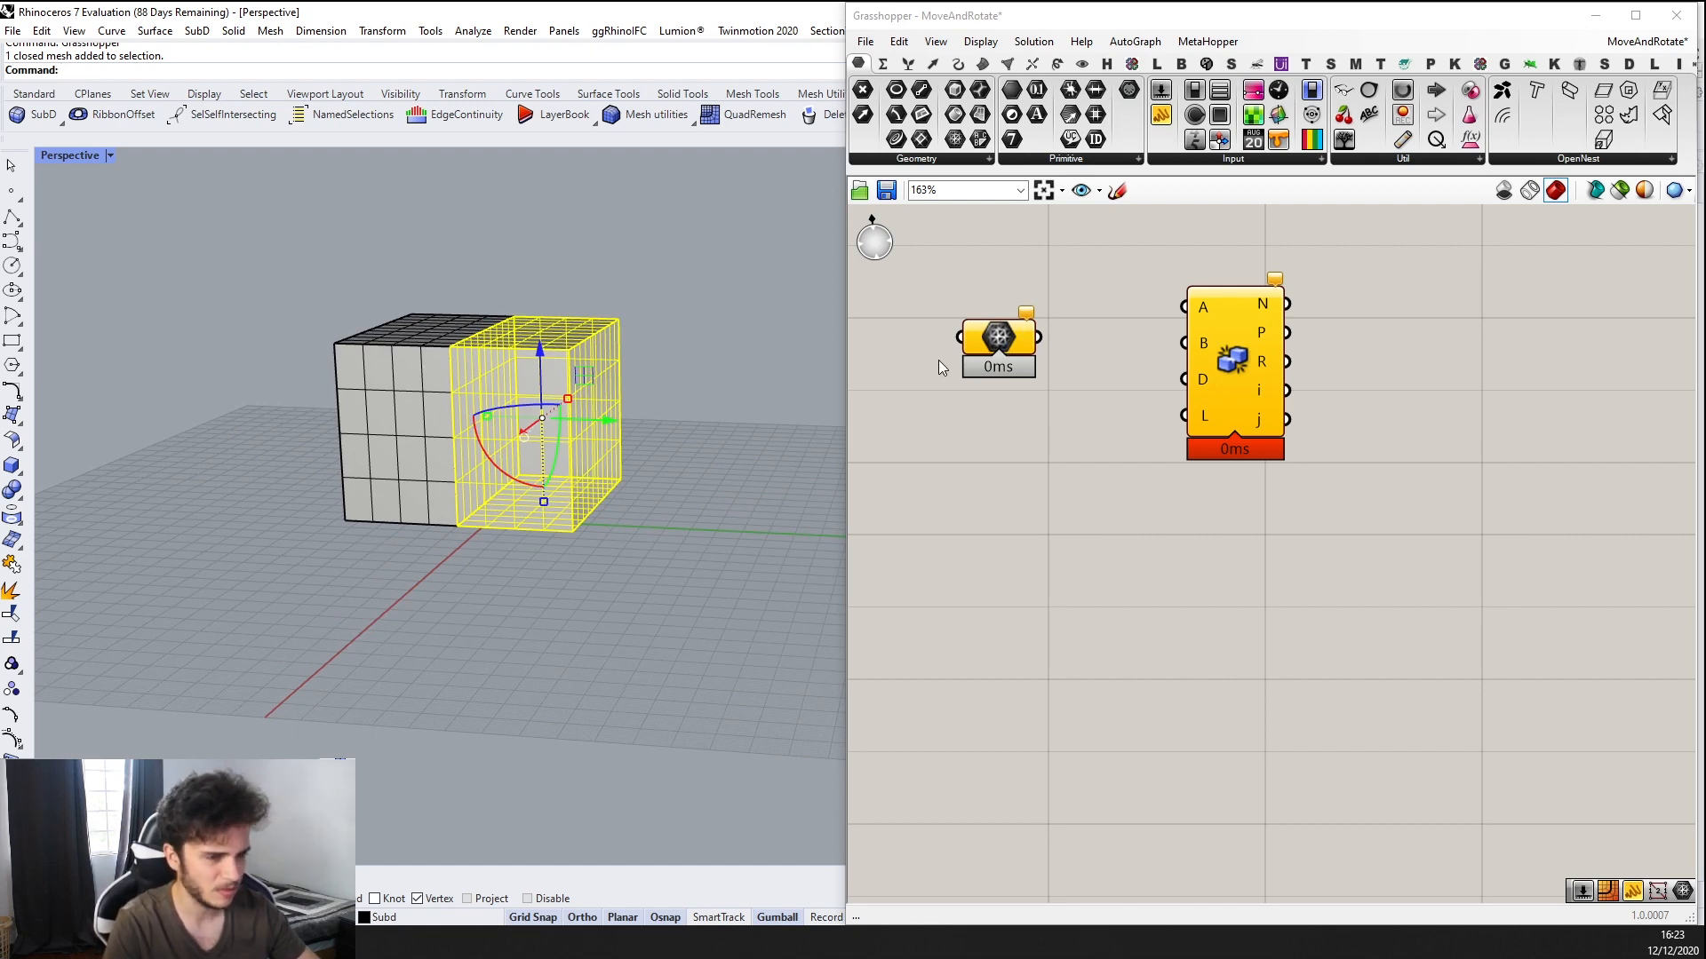
right_click(969, 329)
click(1021, 564)
drag(1039, 338, 1184, 308)
click(1007, 337)
Select the left mesh box and place a second Mesh parameter below the first one
click(397, 622)
click(404, 471)
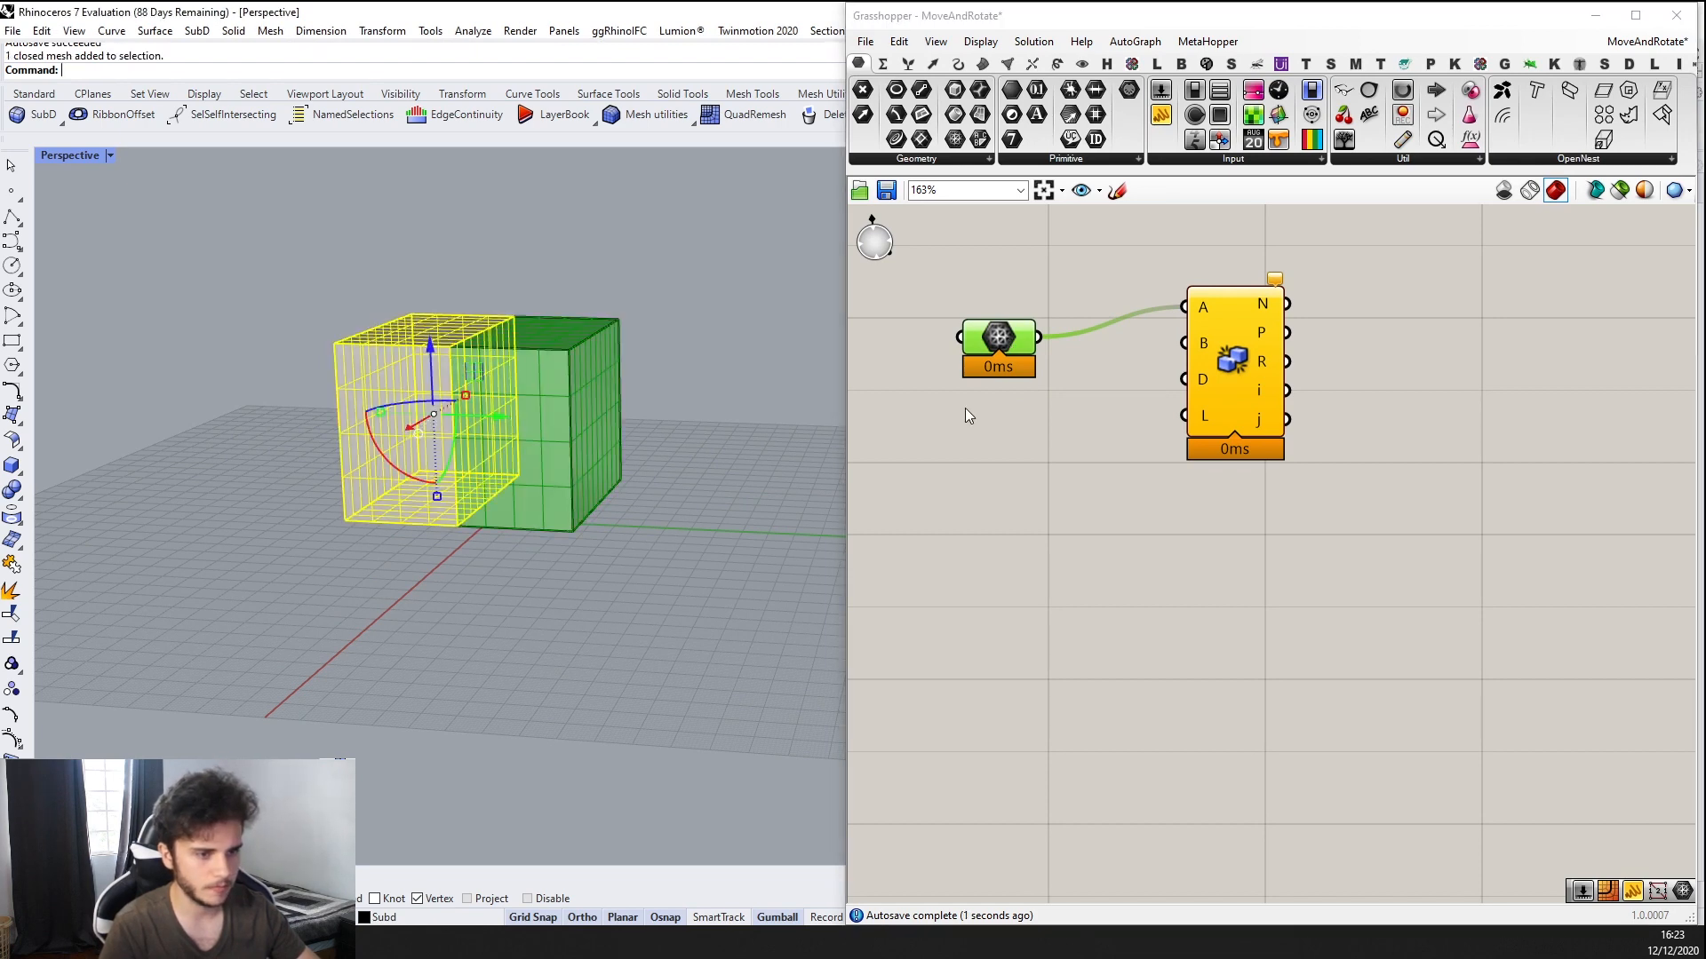
double_click(925, 547)
text(MES)
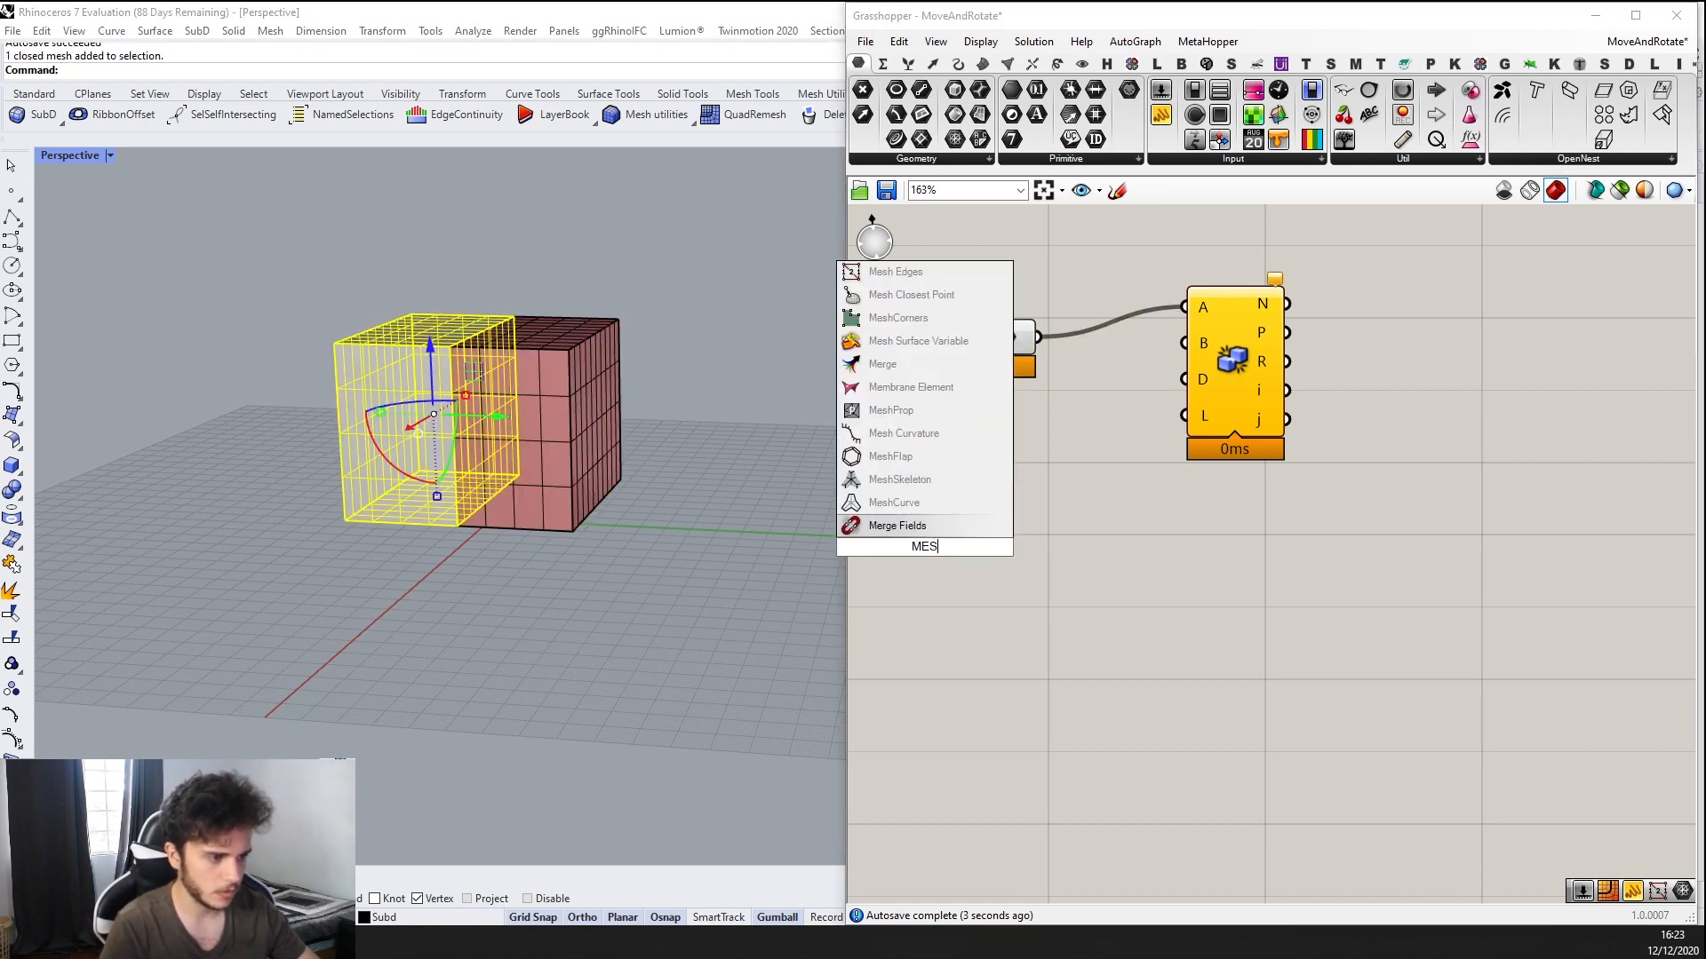
text(H)
key(Return)
Assign the left box to the second Mesh parameter and connect it to the Clash component's B input
right_click(932, 548)
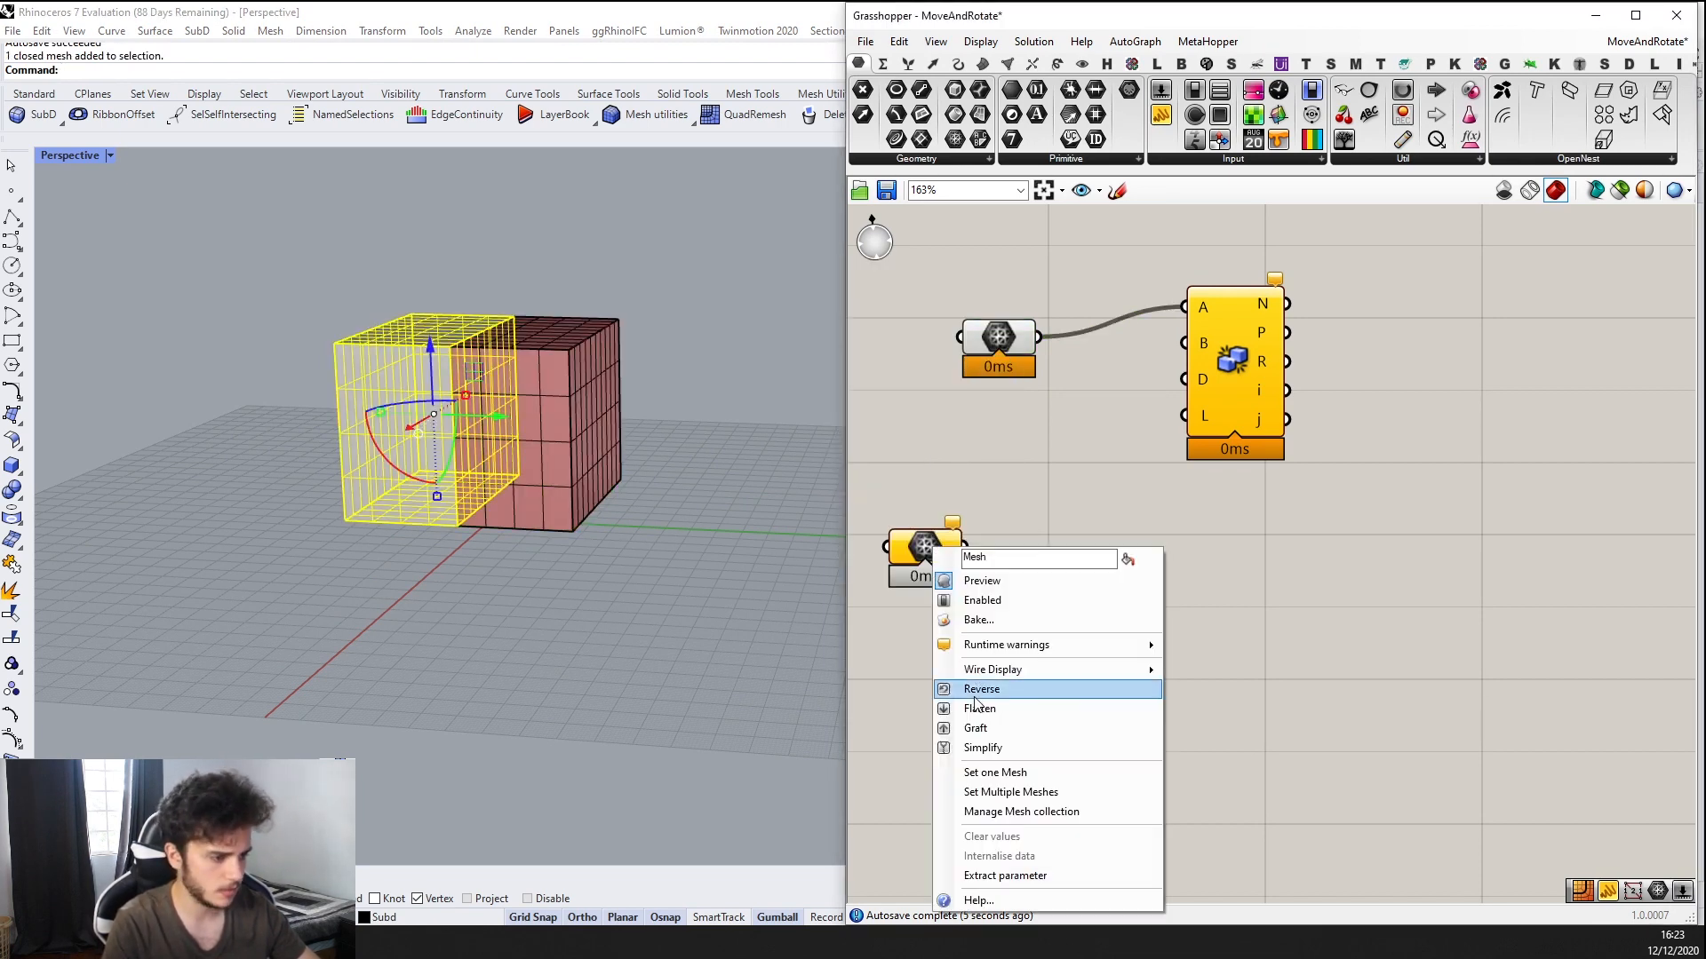
click(990, 772)
drag(965, 546, 1182, 348)
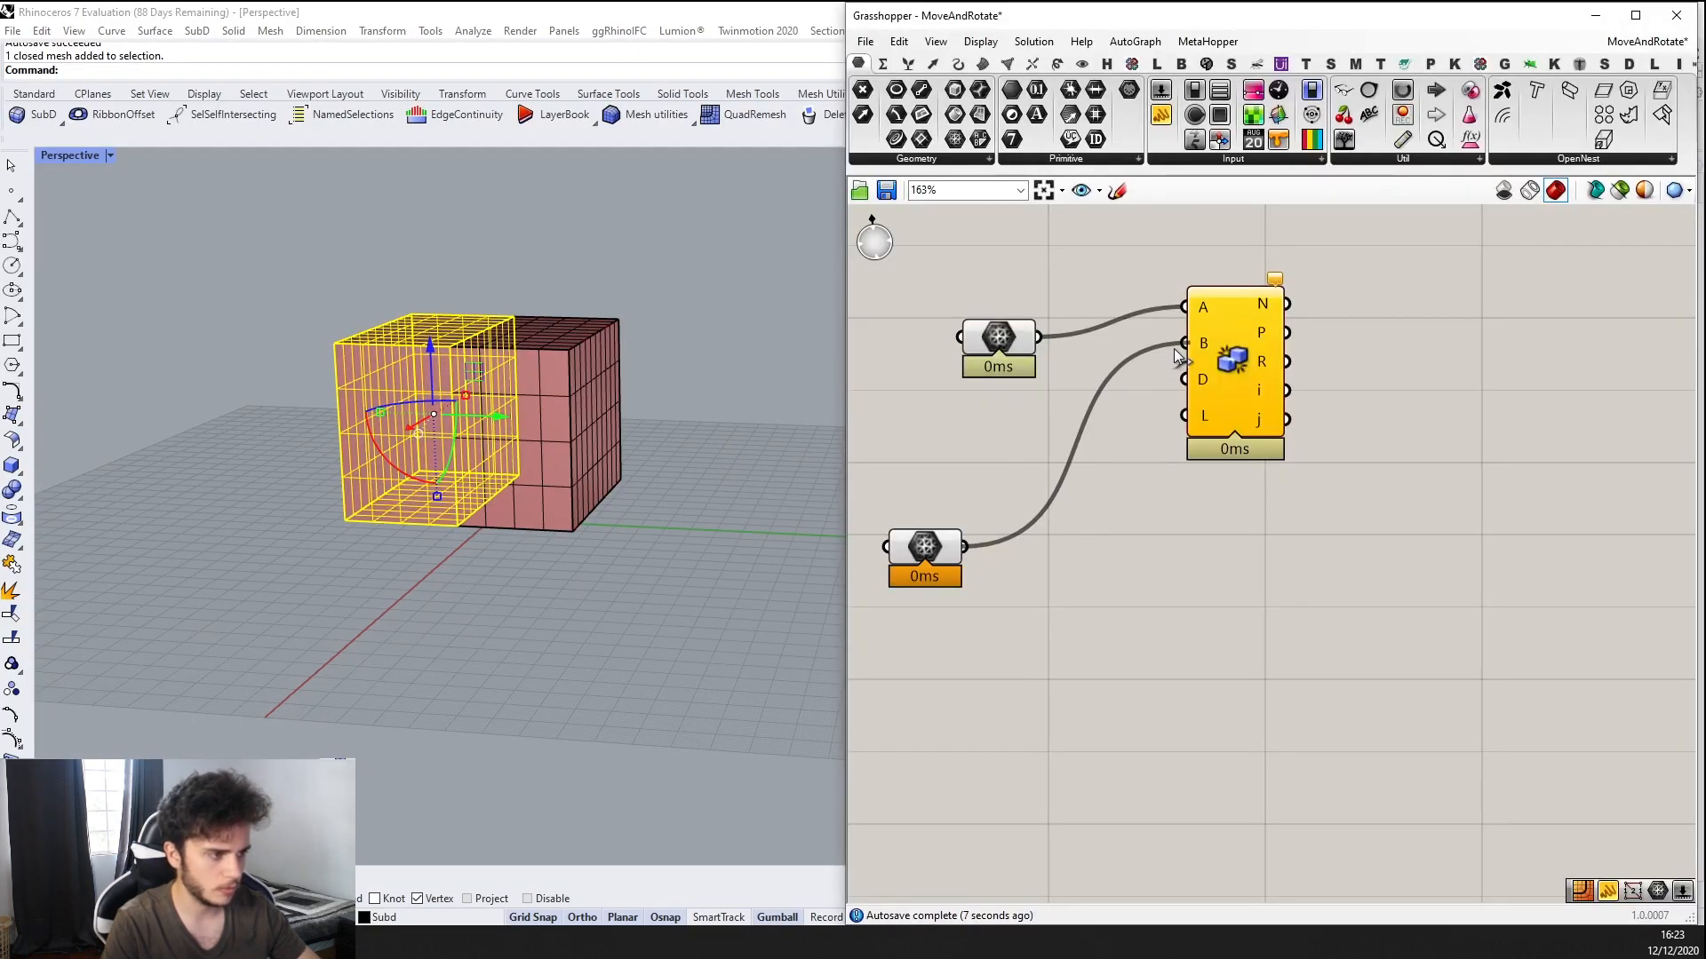
Draw a tall solid box standing on the grid a short distance from the two mesh boxes
right_drag(528, 654, 341, 633)
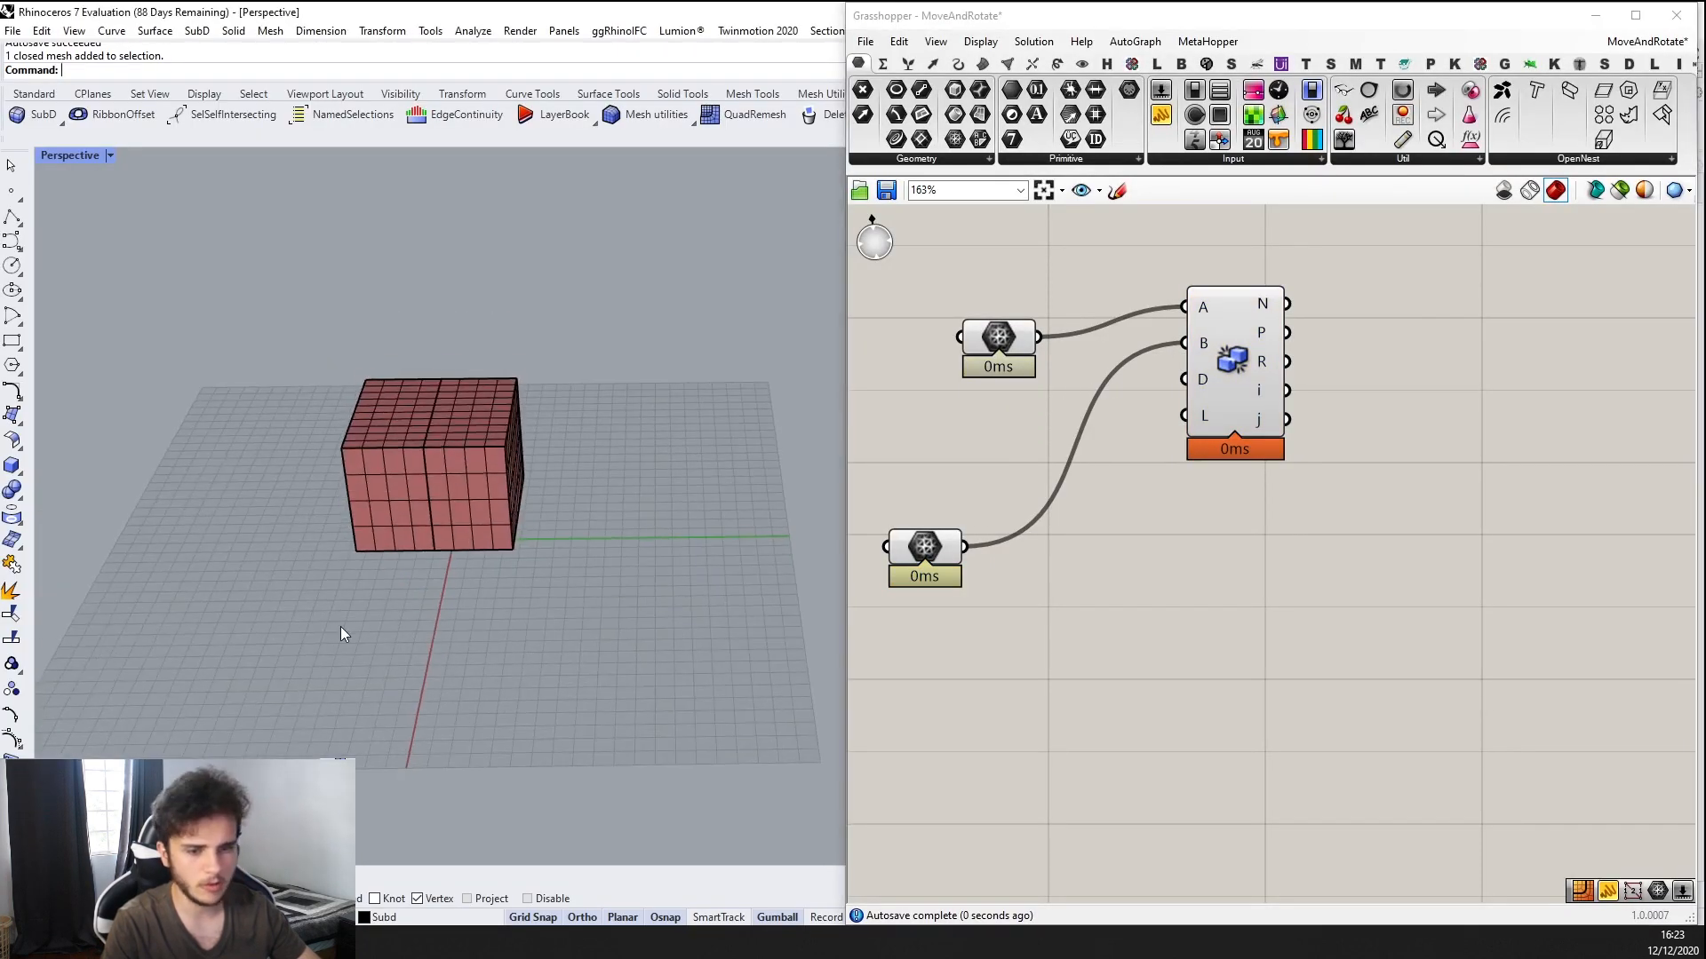
click(16, 468)
click(39, 475)
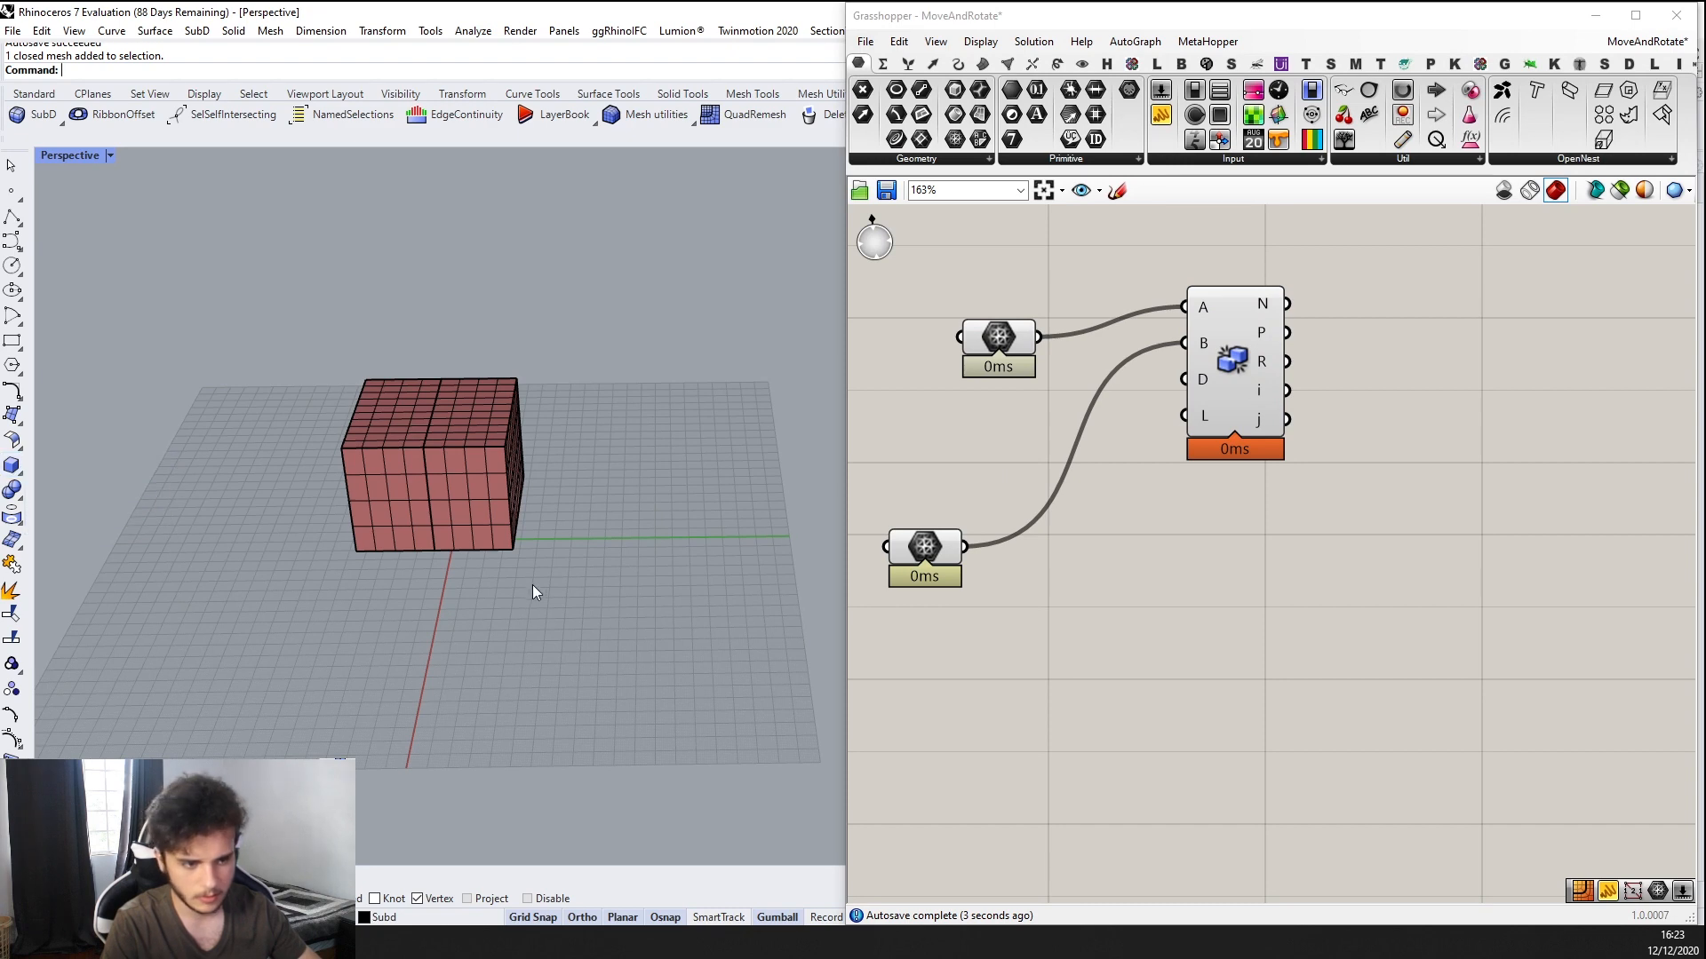
click(526, 585)
click(615, 647)
click(611, 435)
right_drag(574, 557, 702, 564)
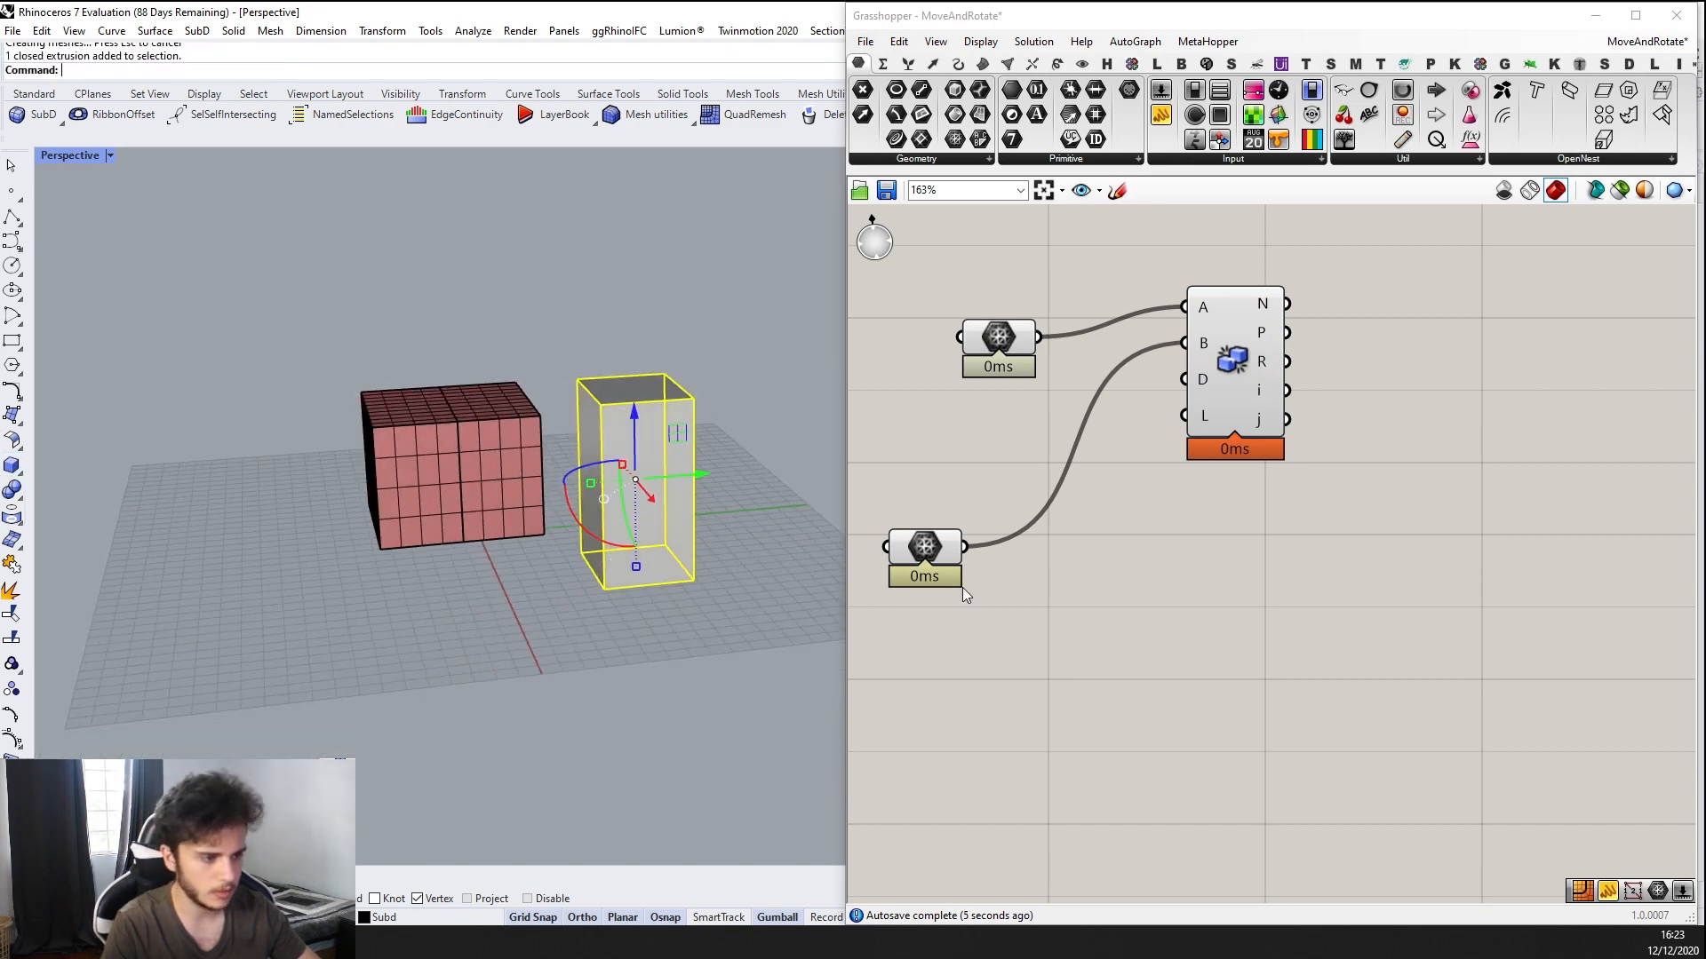
Place a Brep parameter near the Mesh parameters and assign the tall solid box to it
double_click(962, 632)
text(BRep)
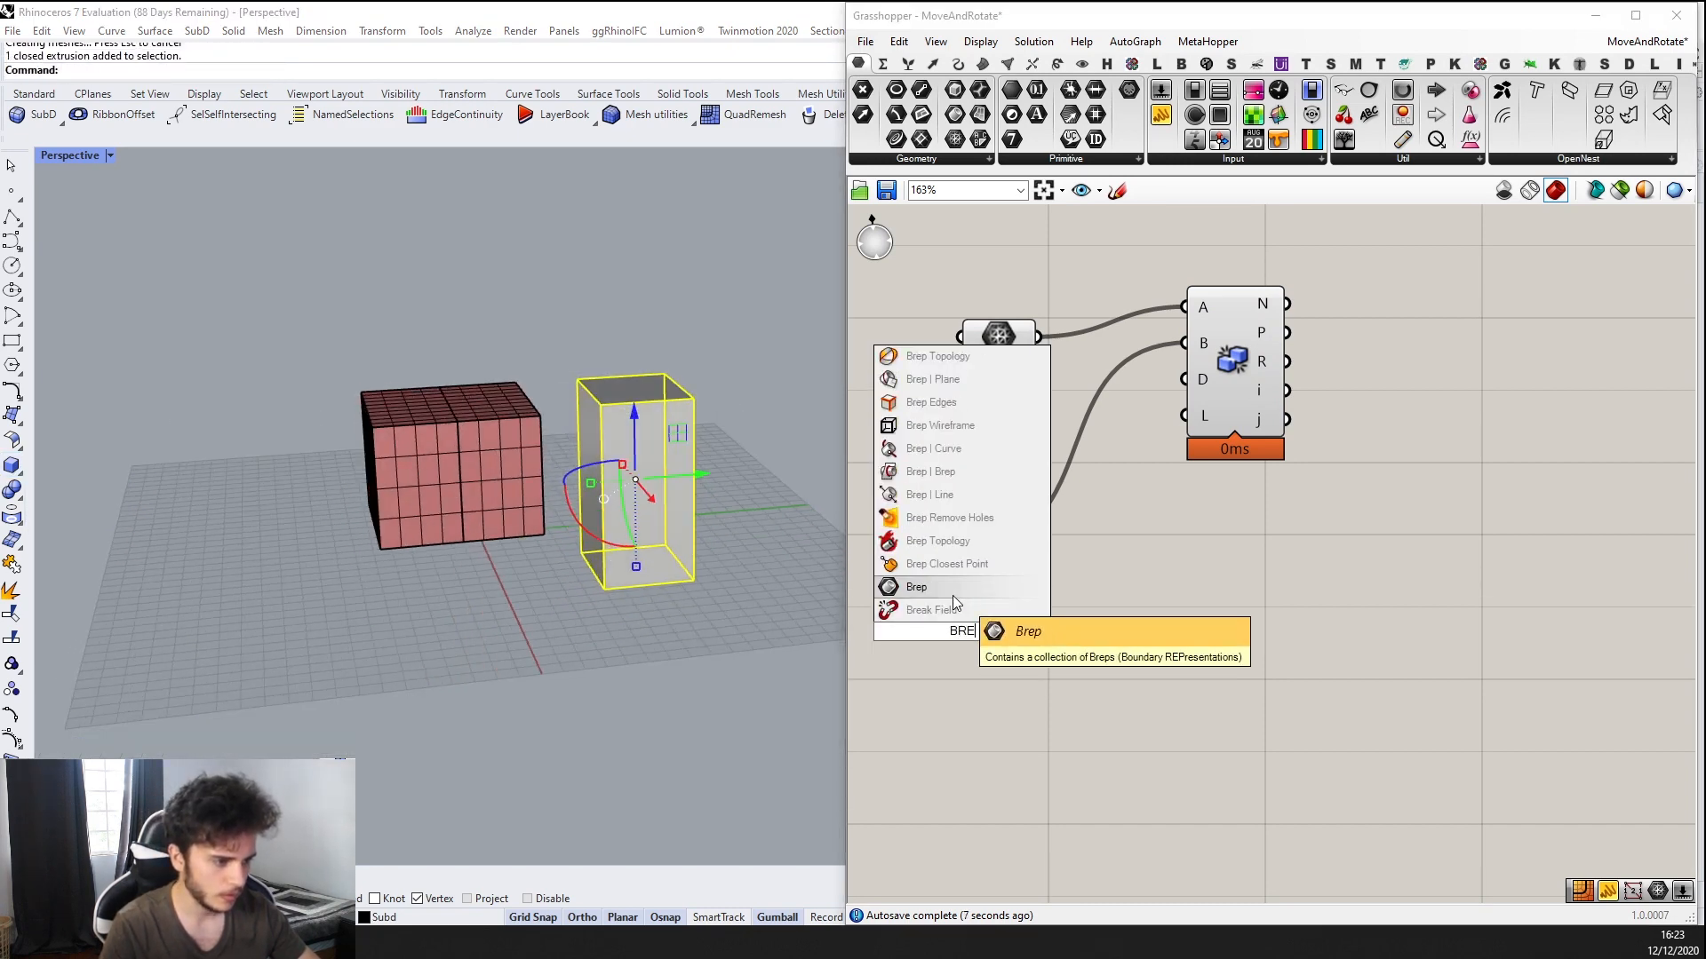
key(Return)
right_click(960, 558)
click(1050, 805)
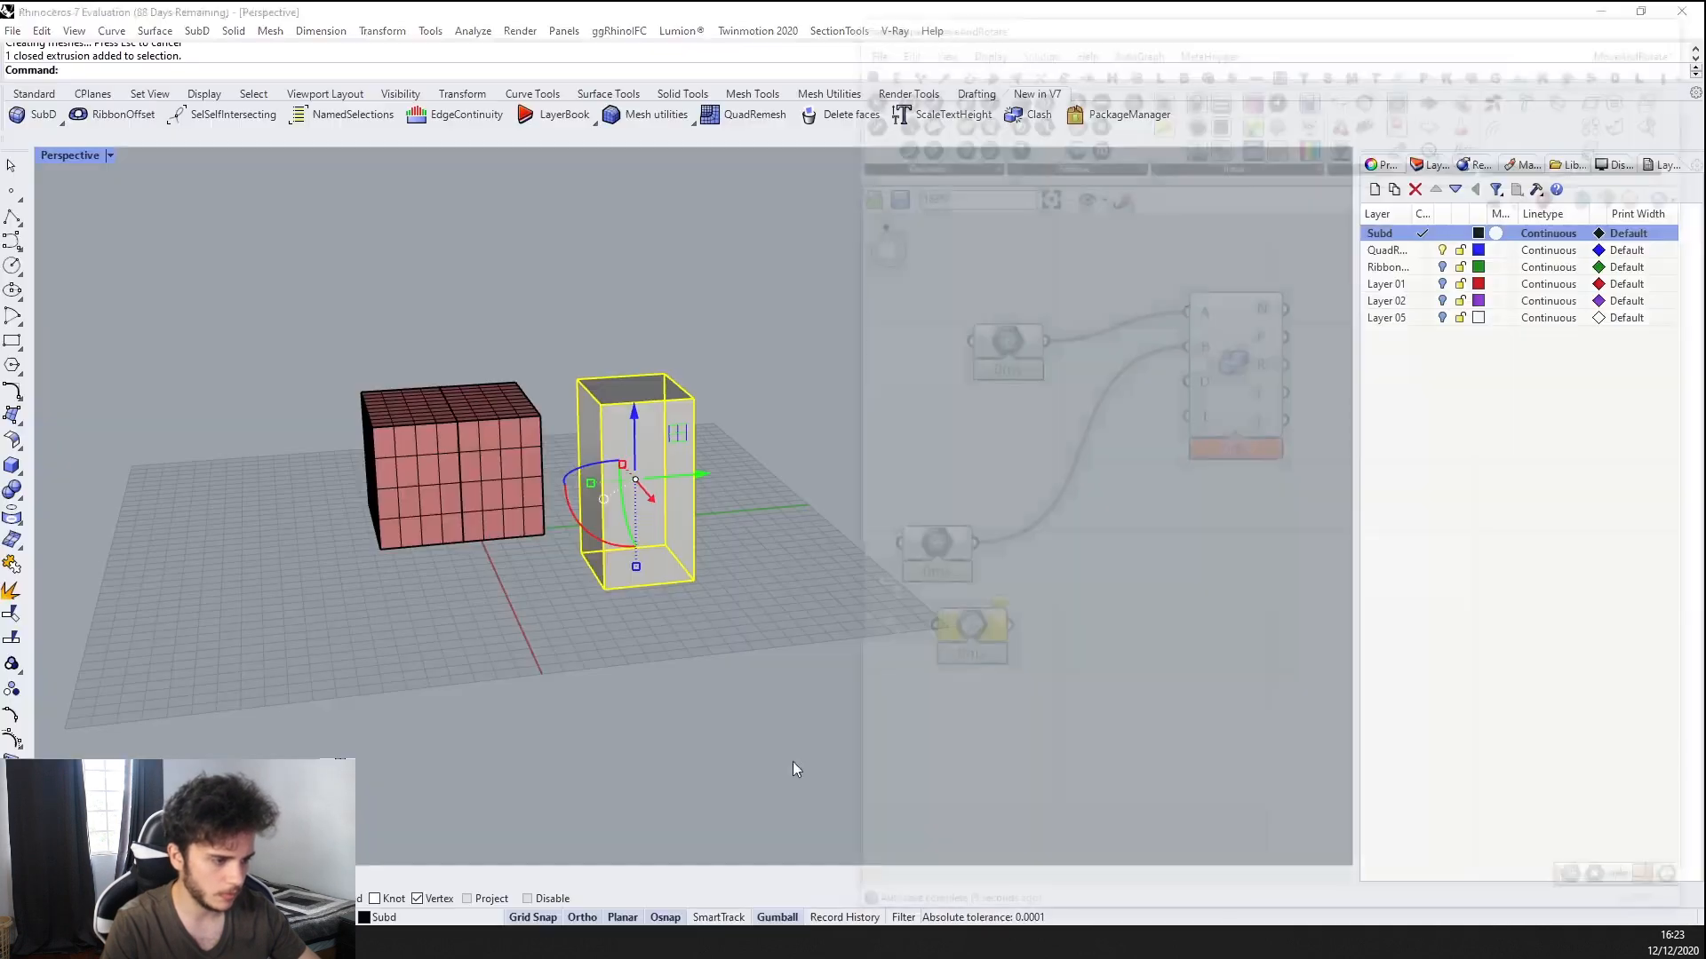
Try the Brep parameter as the Clash component's A input in place of the first Mesh parameter
right_drag(654, 703, 655, 681)
drag(997, 640, 1184, 307)
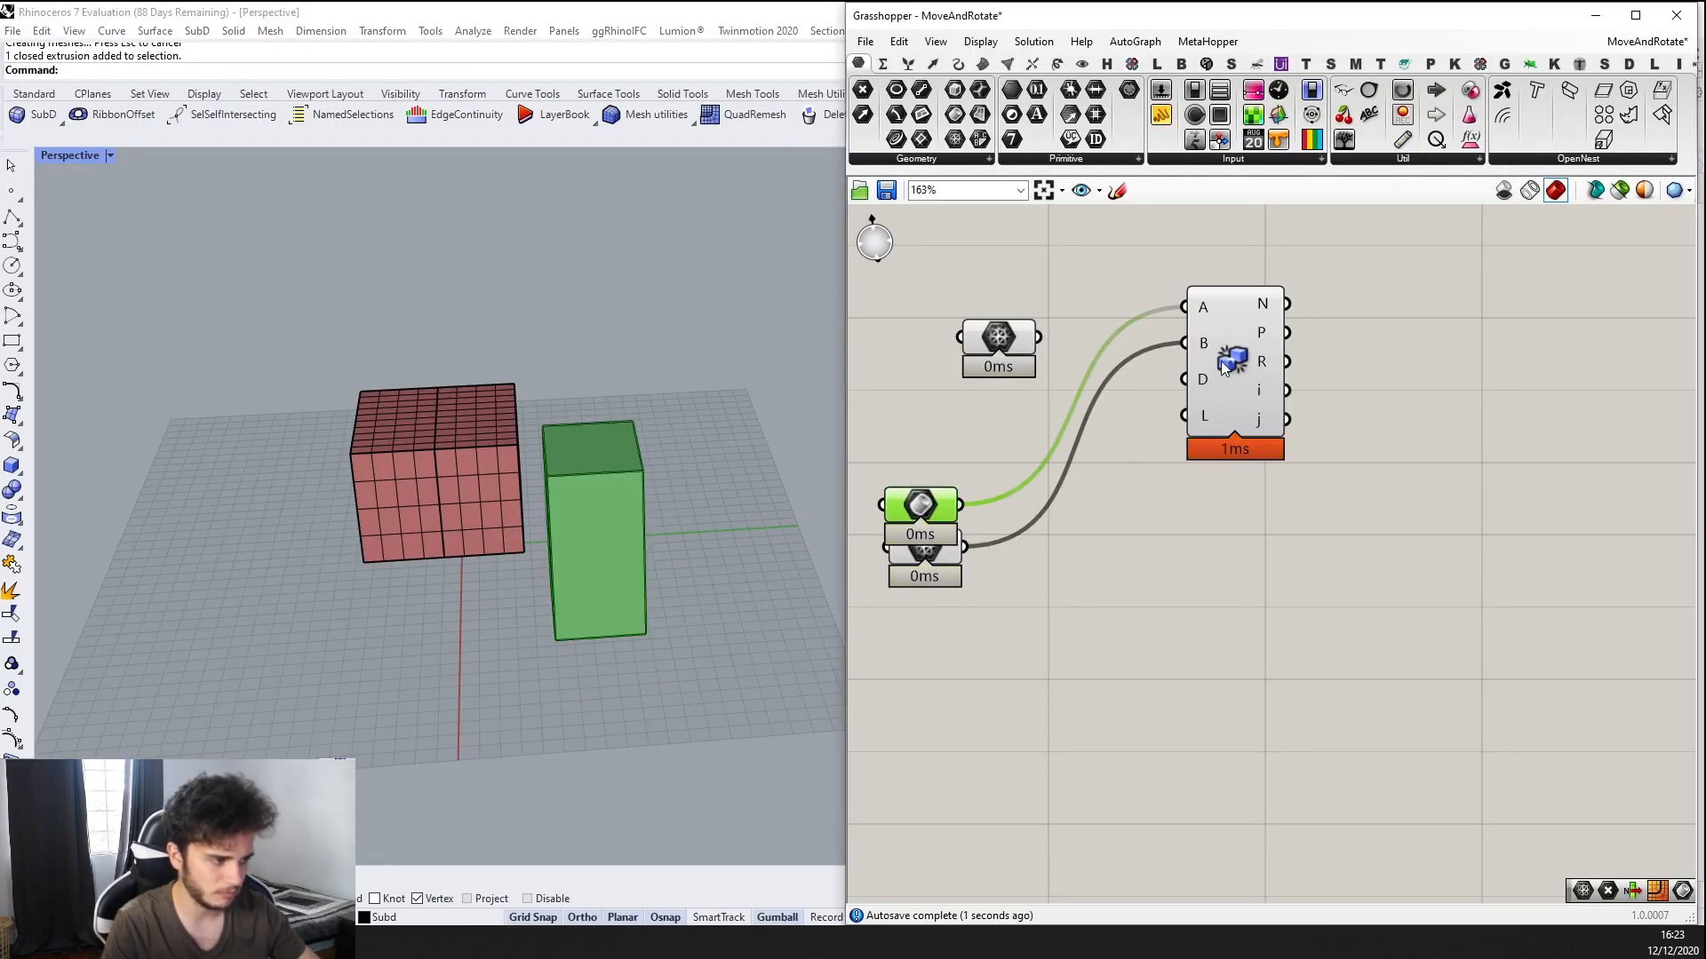
scroll(1200, 311, up, 3)
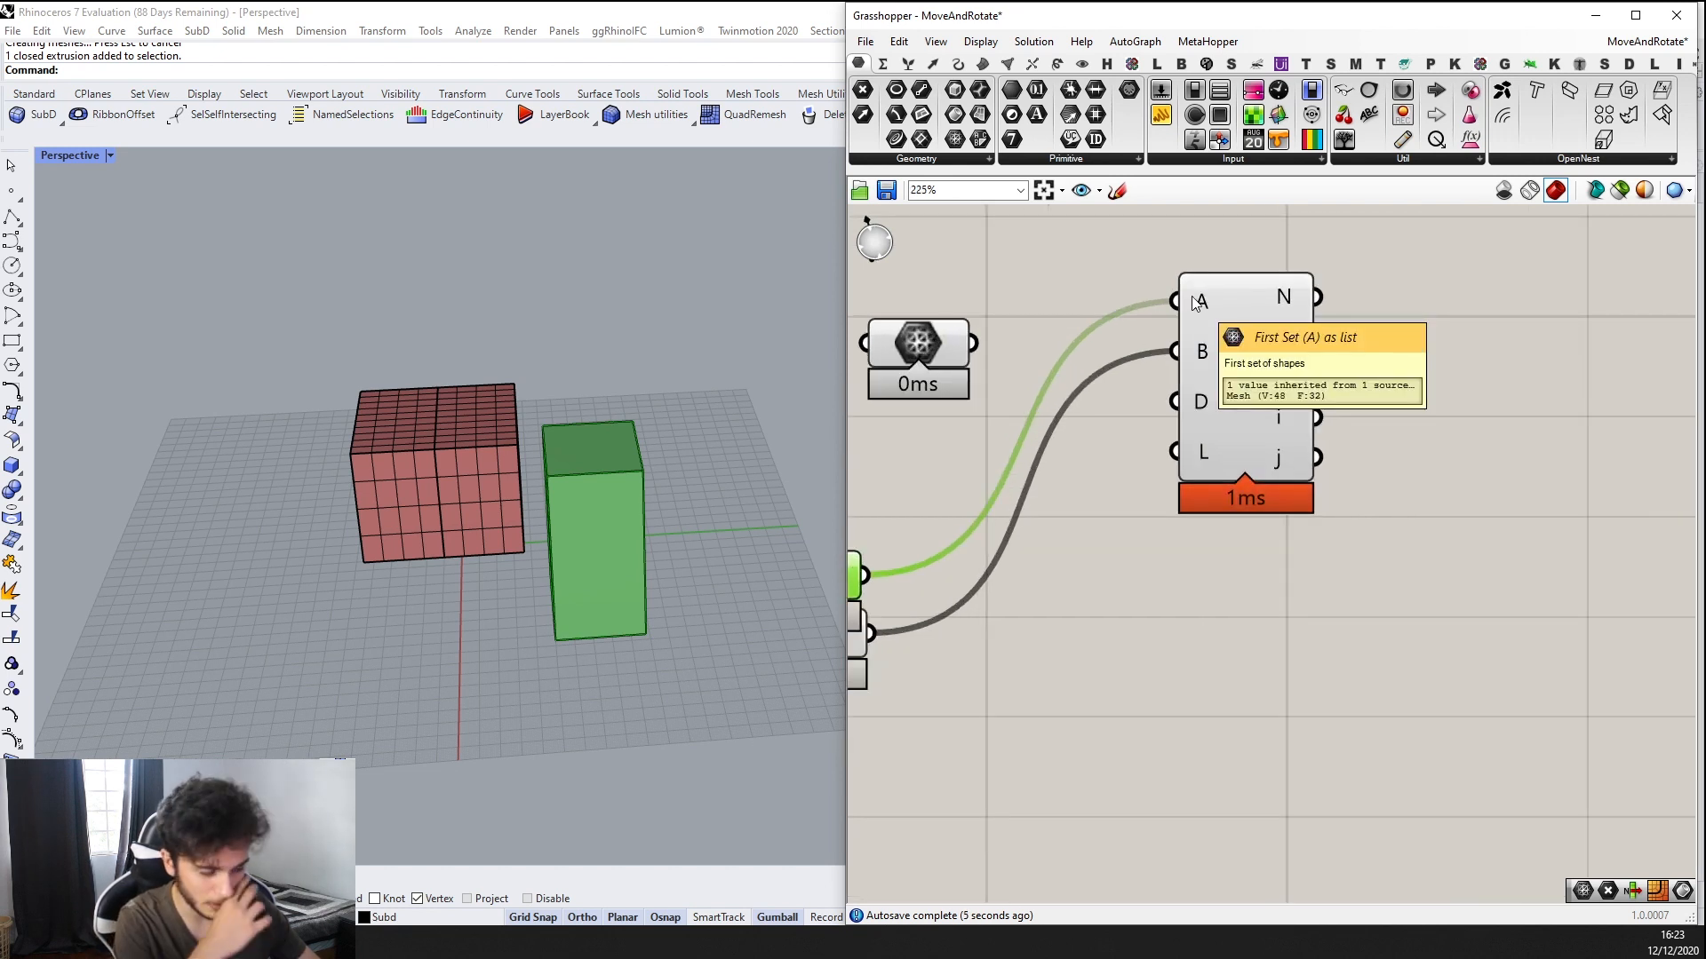
scroll(1195, 302, down, 3)
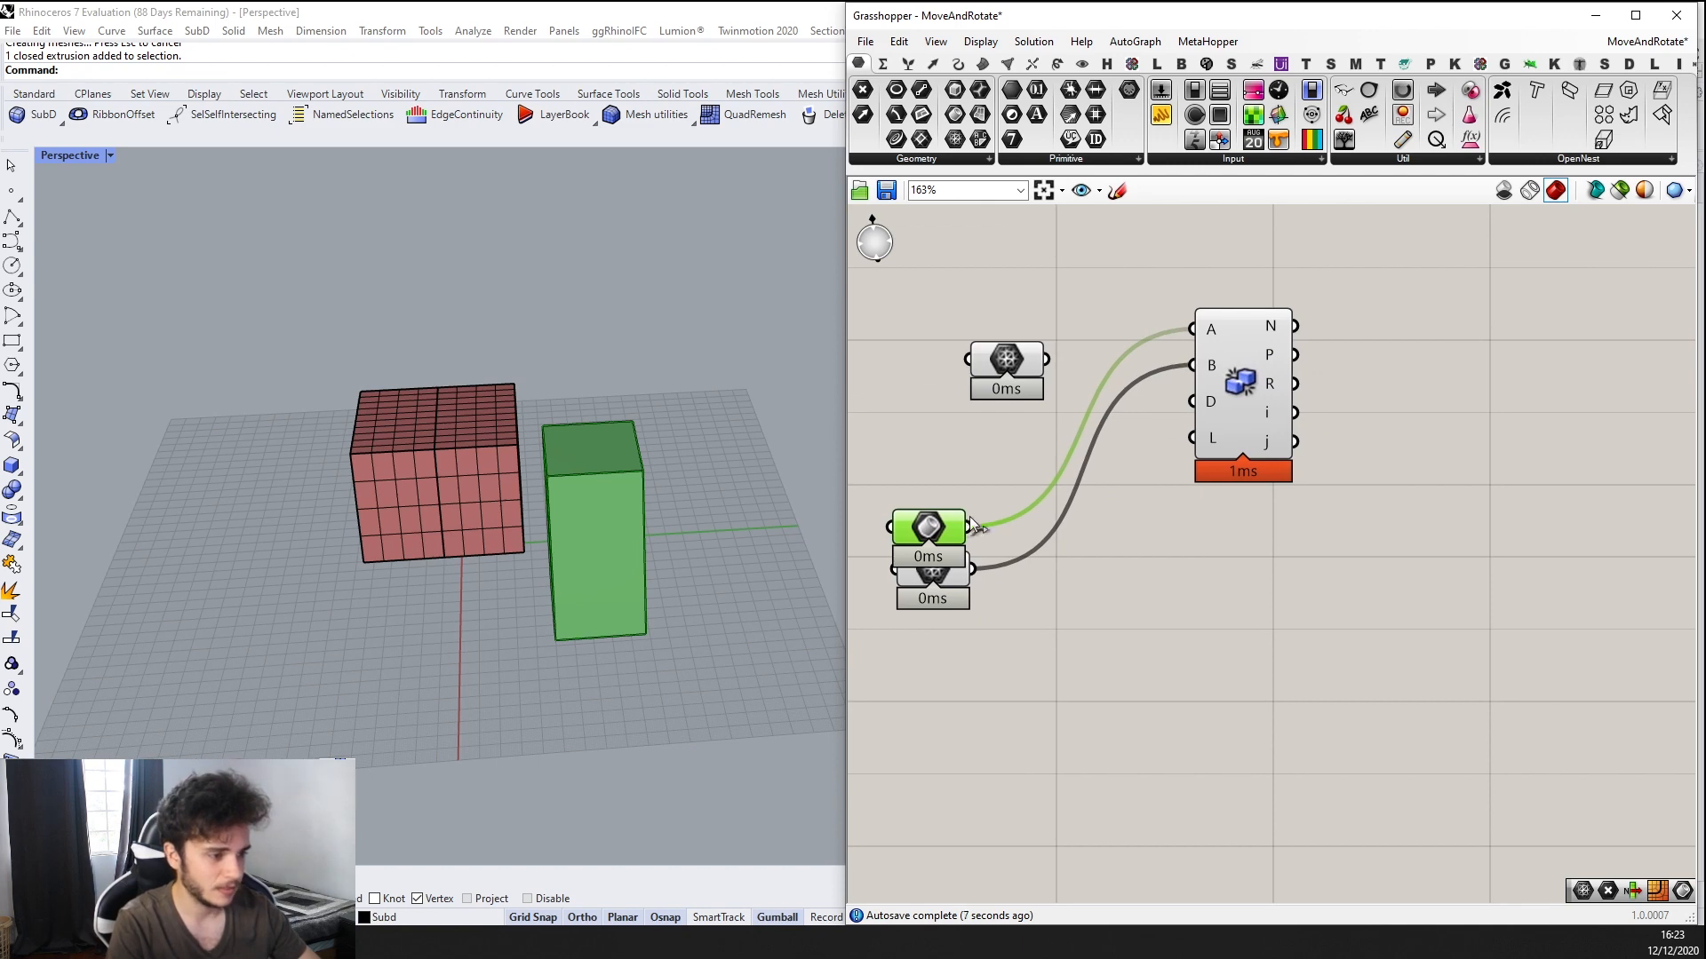
Move the Brep parameter clear of the overlapping second Mesh parameter
drag(925, 523, 900, 453)
scroll(440, 481, down, 3)
right_drag(439, 480, 368, 462)
scroll(504, 288, up, 4)
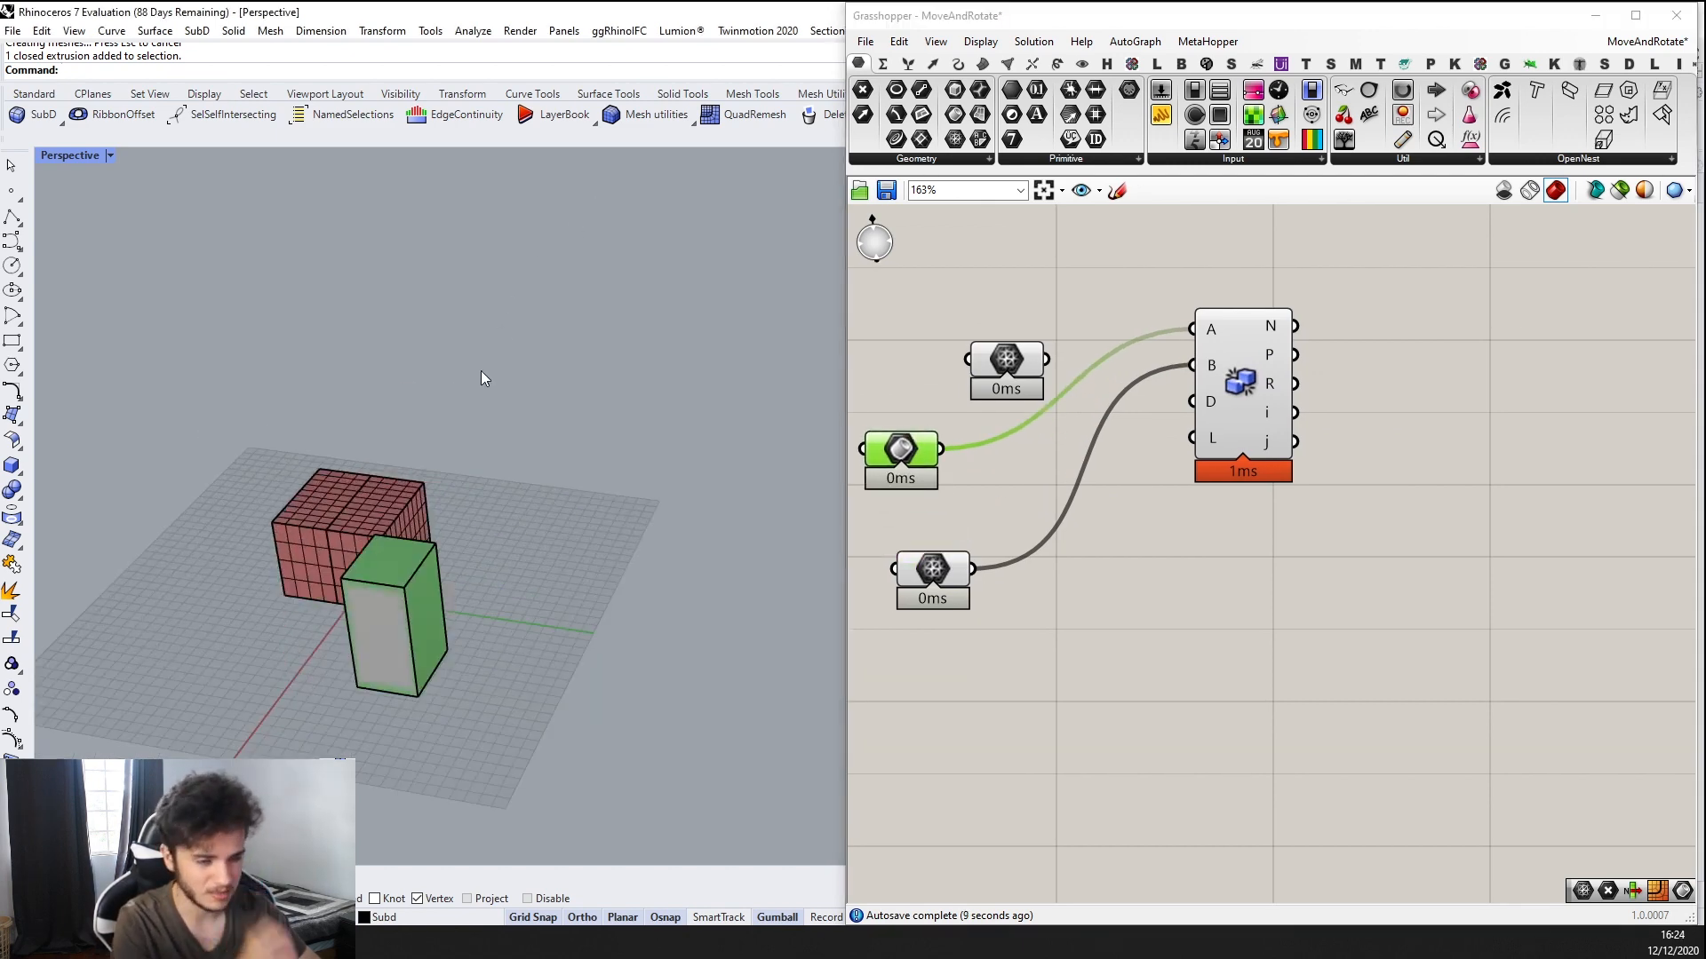
right_drag(481, 370, 544, 371)
right_drag(567, 588, 595, 574)
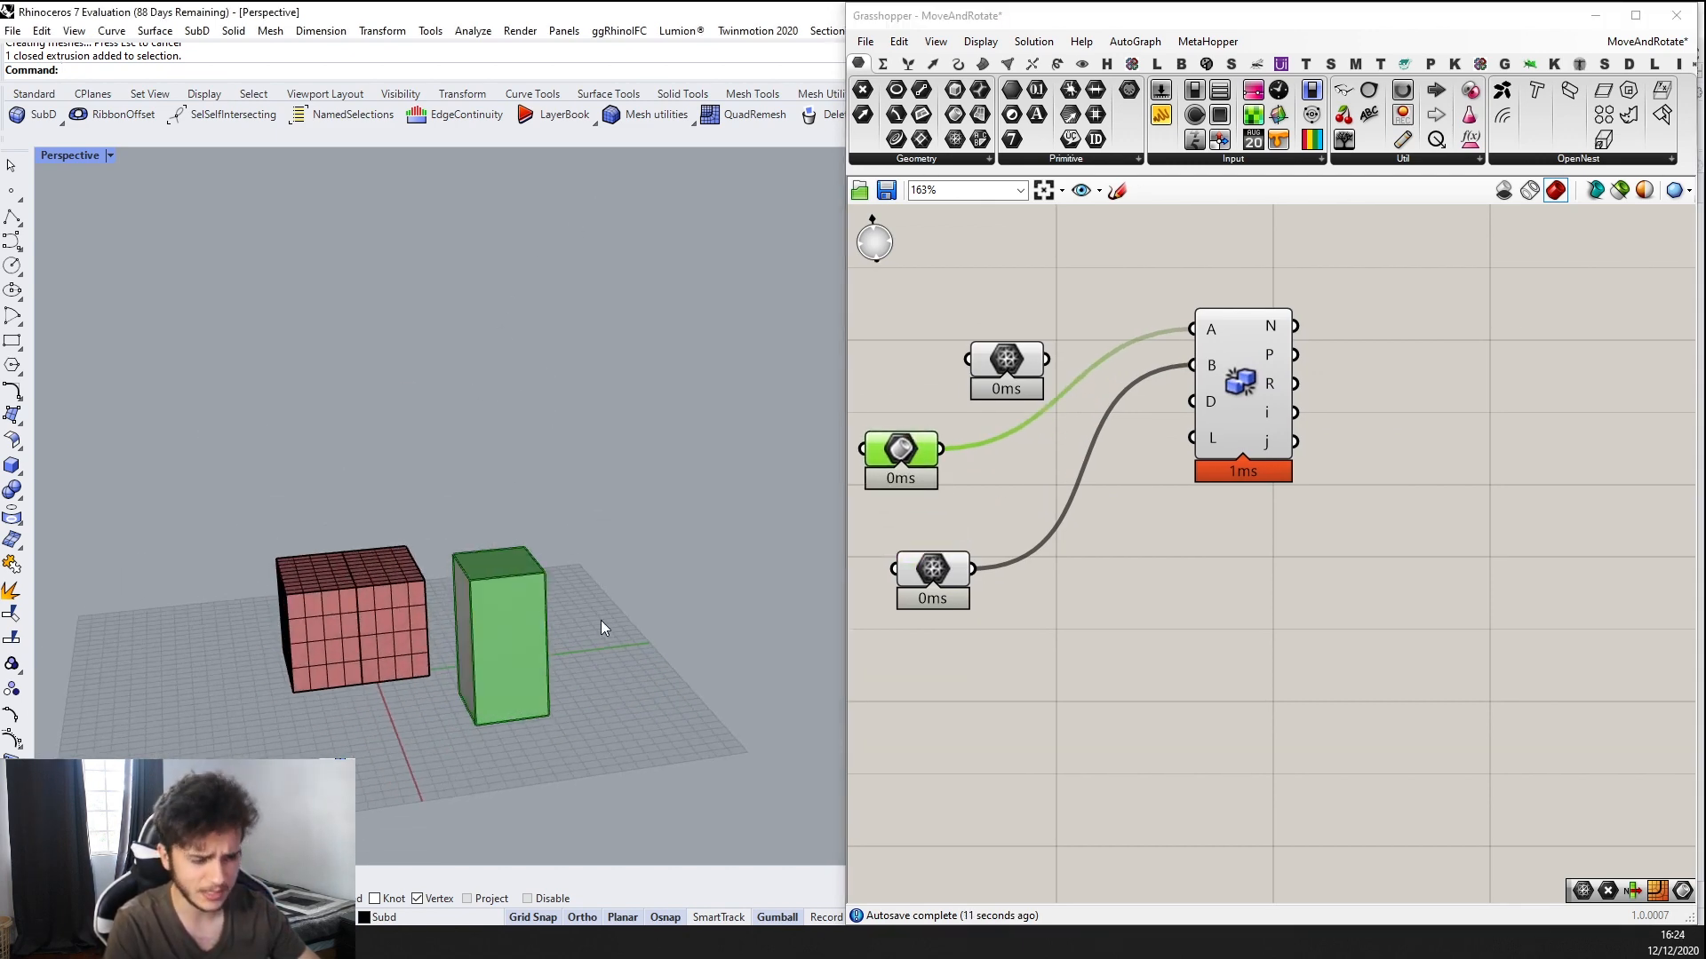
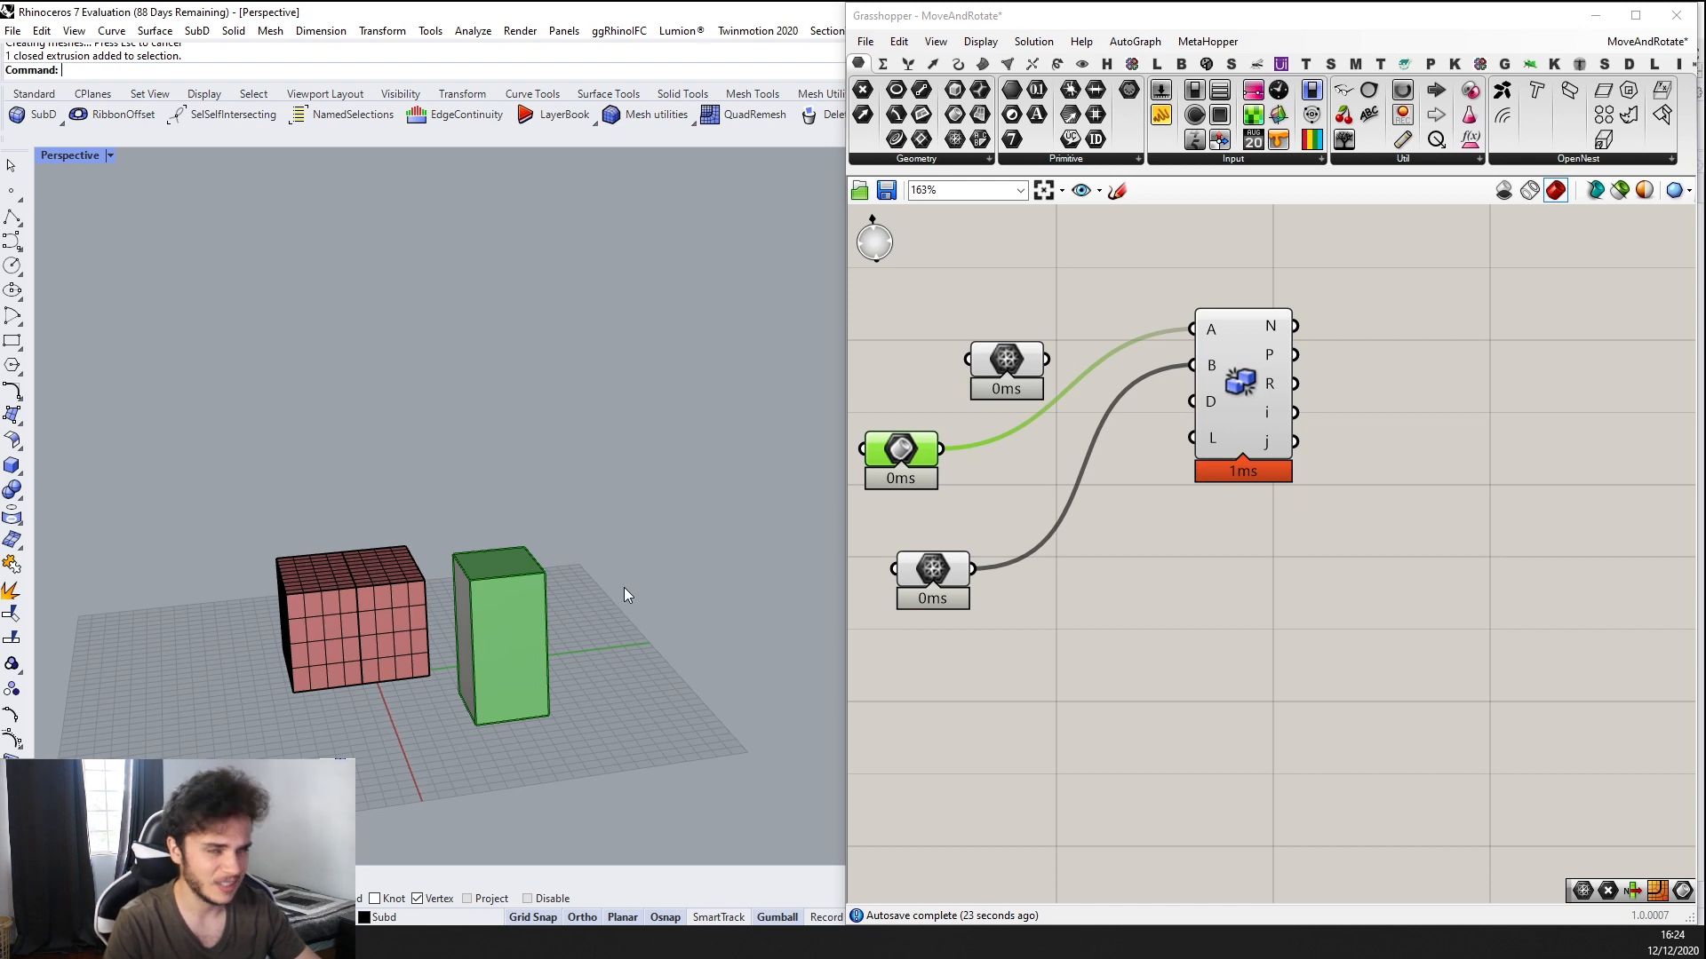
Reconnect the right box's Mesh parameter to the Clash component's A input, replacing the Brep parameter
right_drag(624, 589, 711, 550)
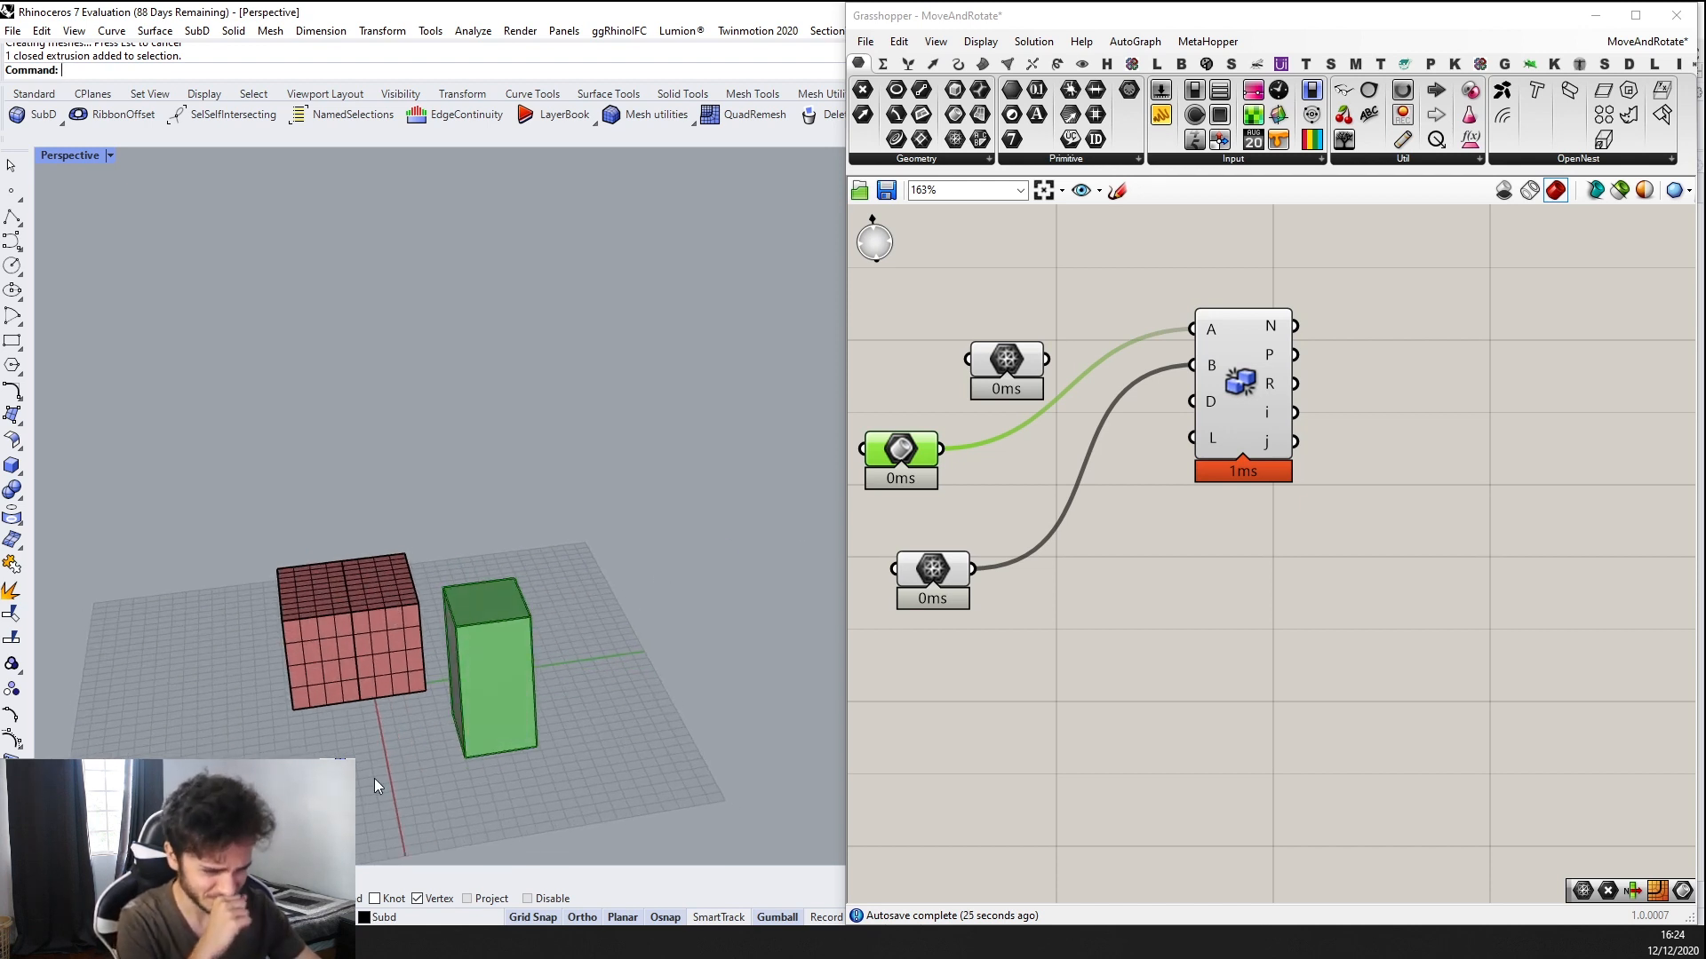
scroll(375, 779, up, 2)
drag(1006, 360, 1193, 329)
right_drag(422, 478, 359, 495)
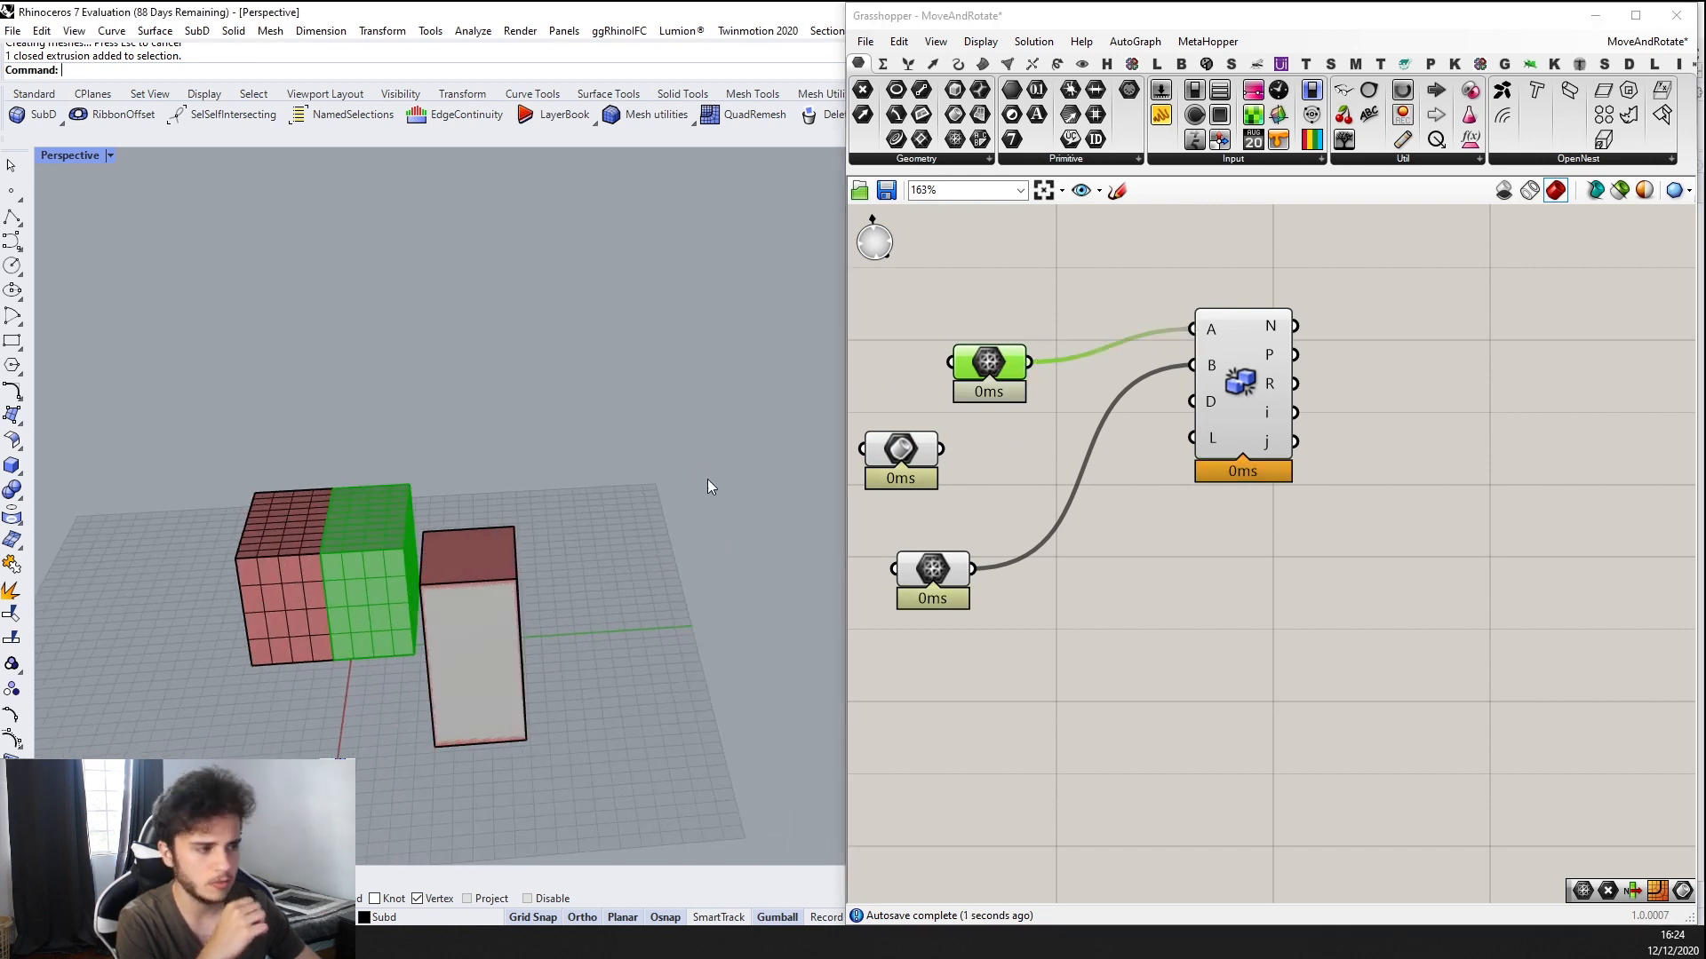
Add a number slider with the value 0.0001 and connect it to the Clash component's D distance input
right_drag(1259, 366, 1222, 404)
click(1224, 409)
scroll(1244, 448, up, 4)
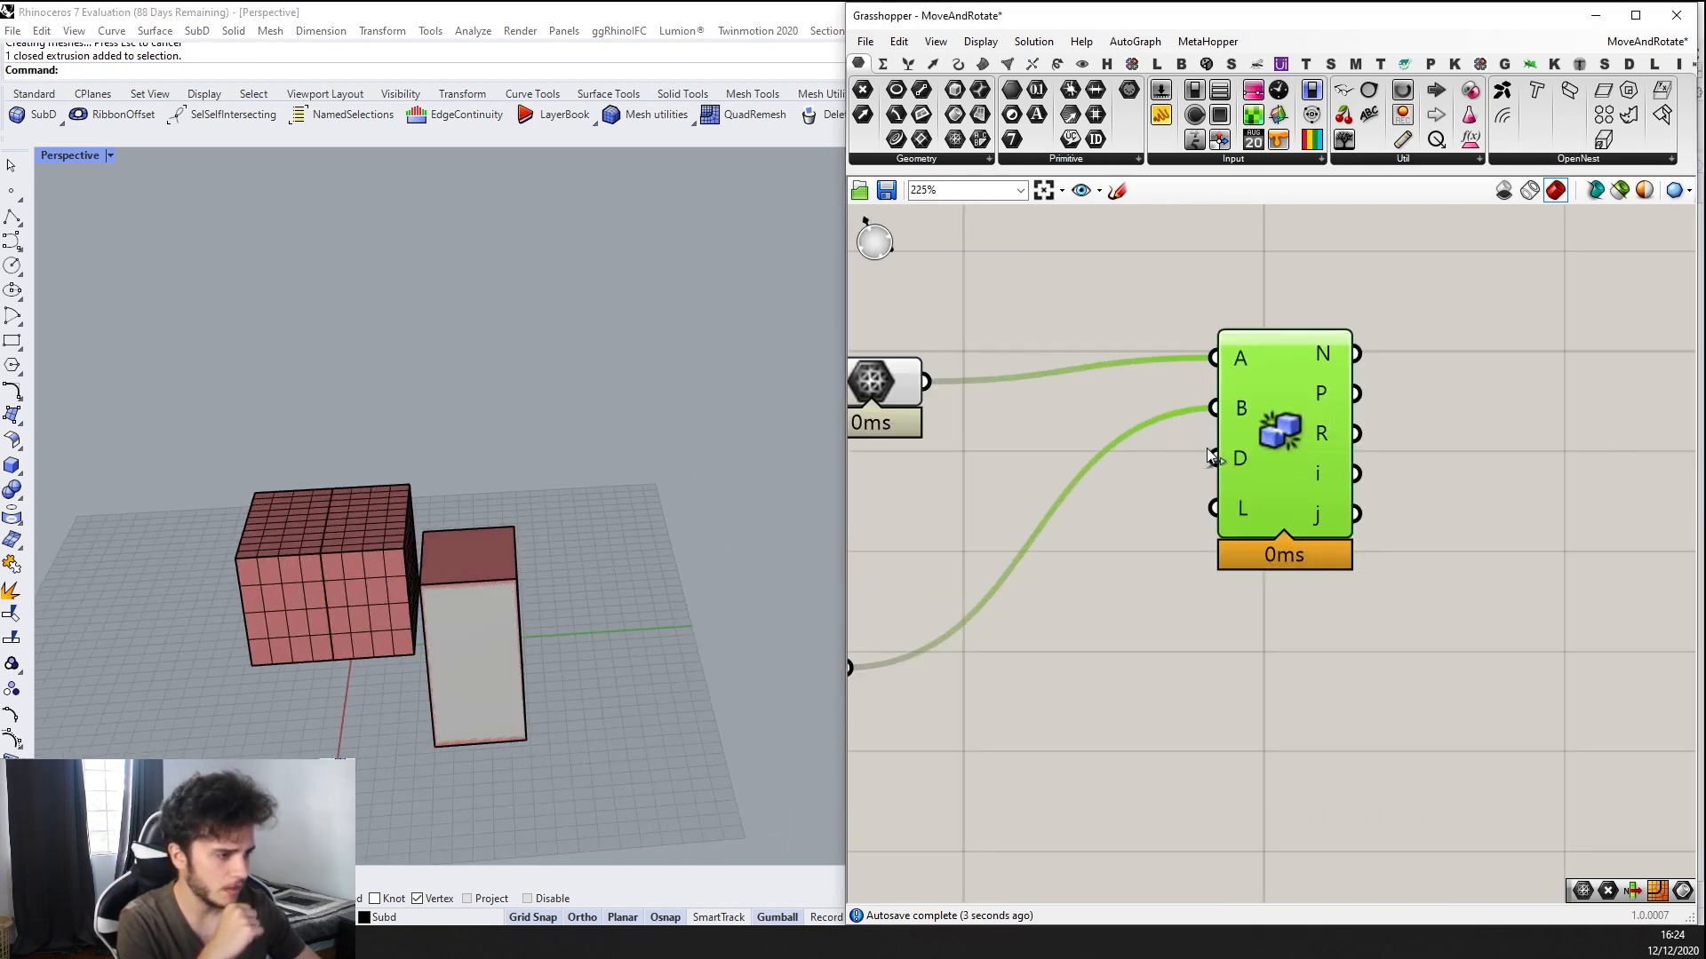
scroll(1234, 451, down, 3)
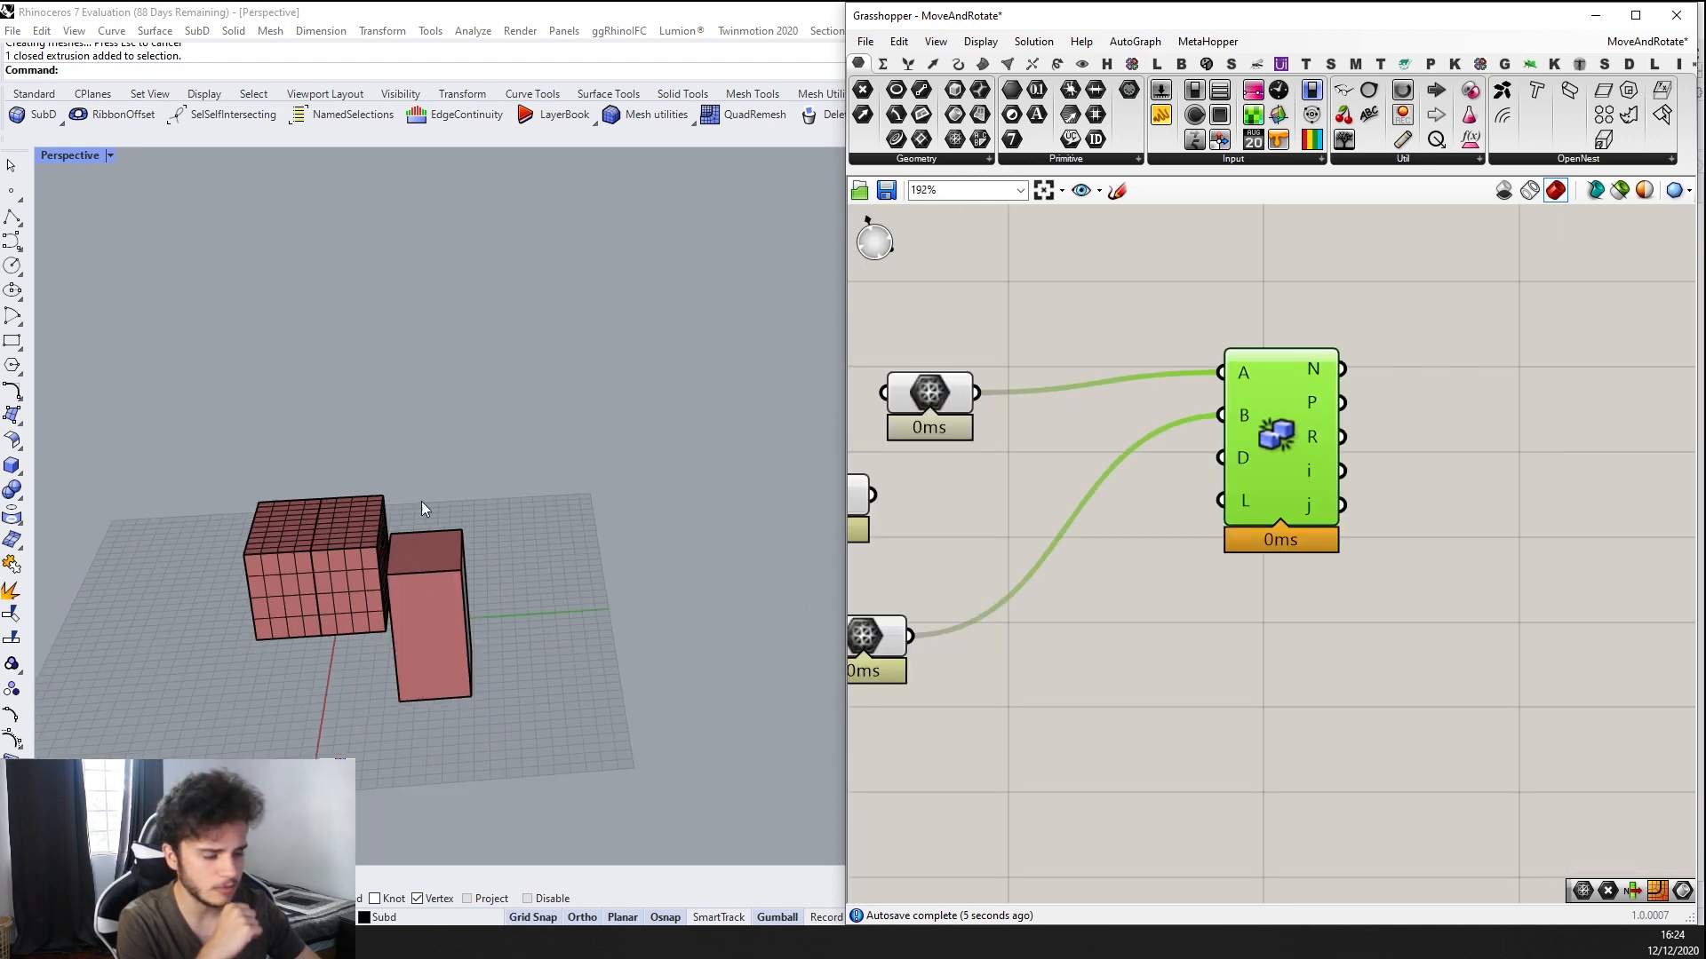
double_click(1033, 778)
text(0.0001)
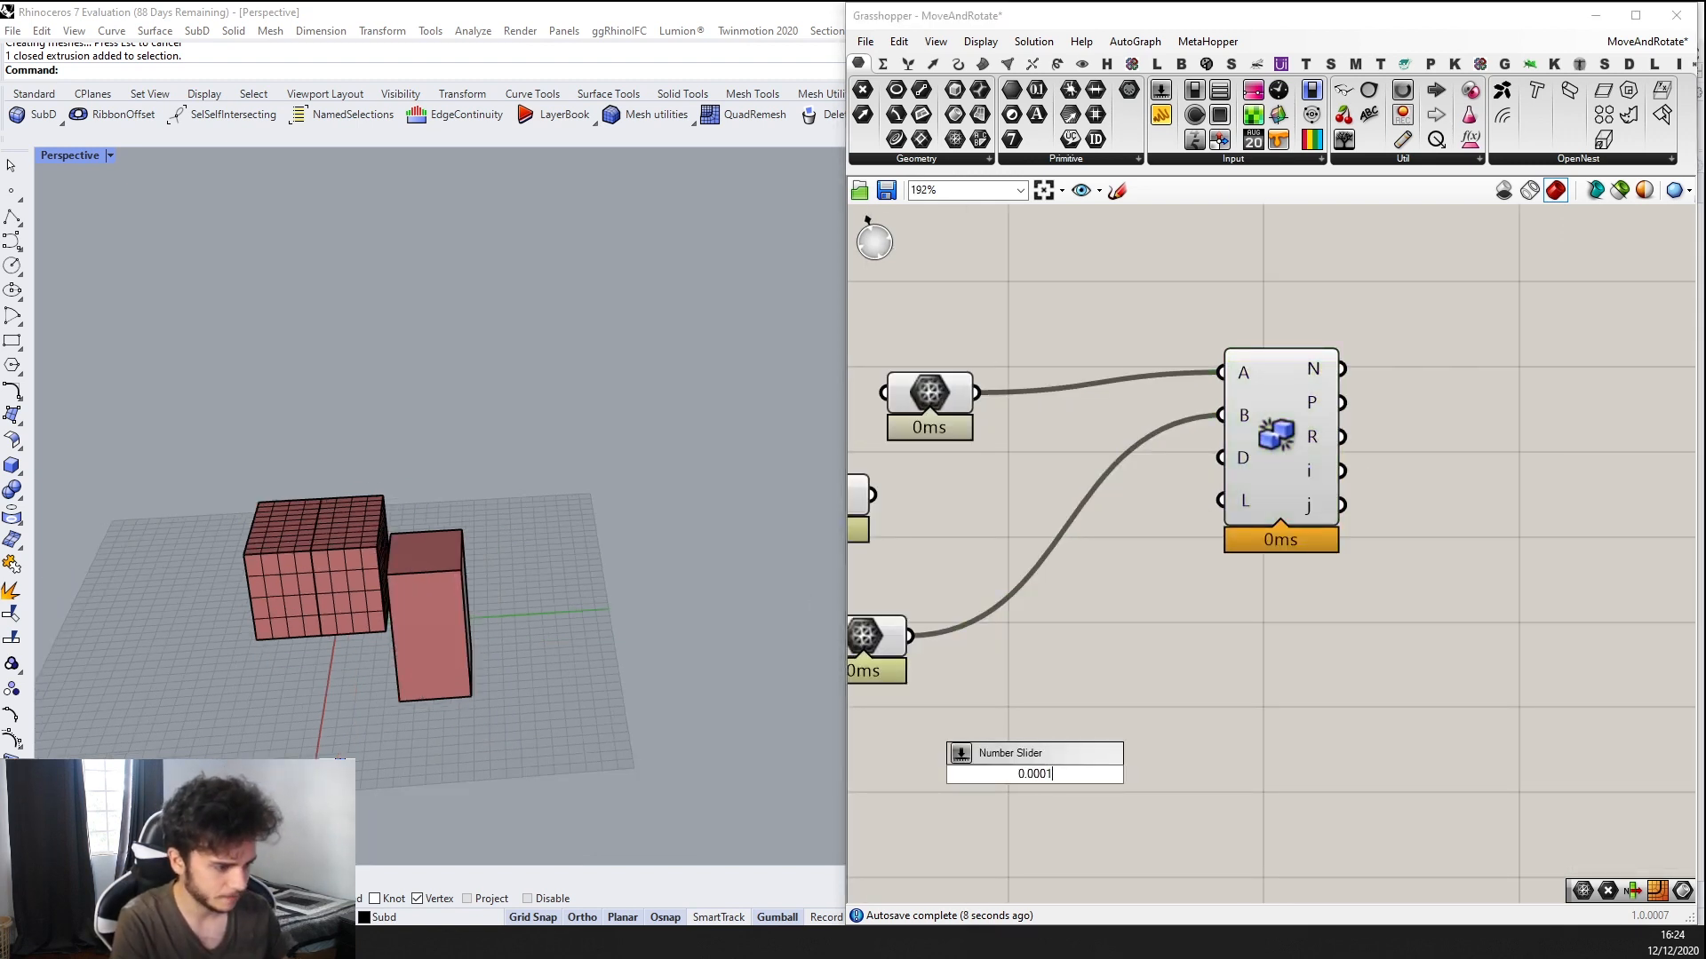
key(Return)
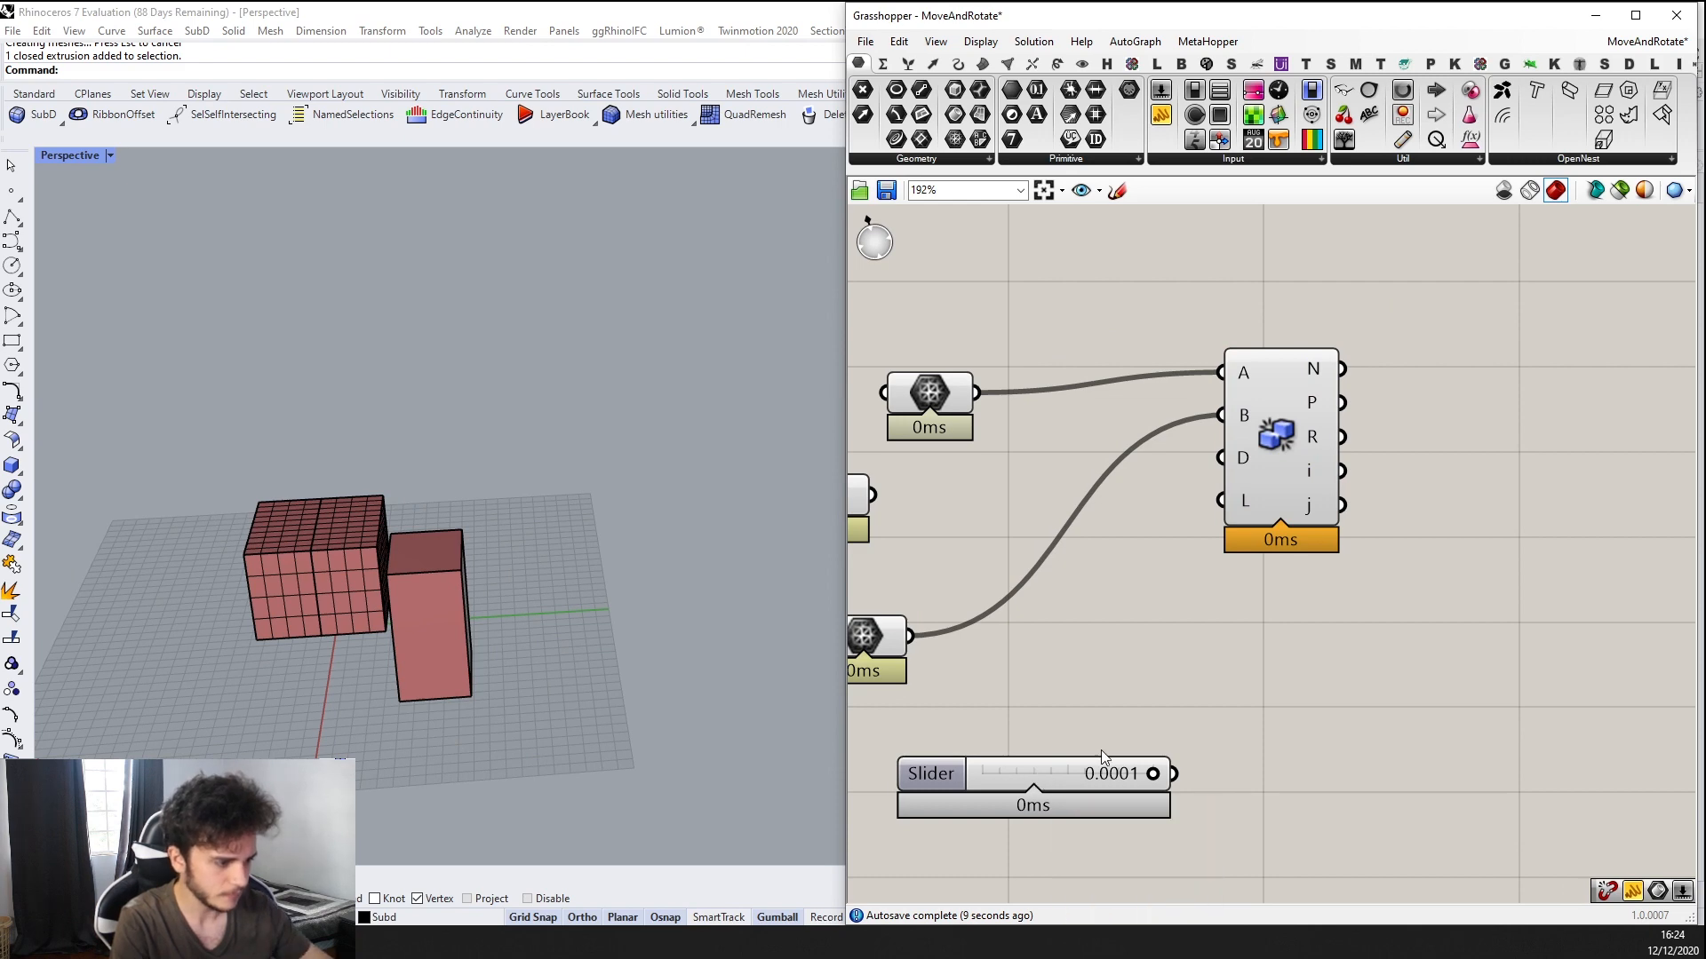
drag(1171, 763, 1305, 462)
Check the Clash component's N output for the number of clashes between the two mesh boxes
scroll(1210, 487, down, 2)
right_drag(569, 577, 568, 536)
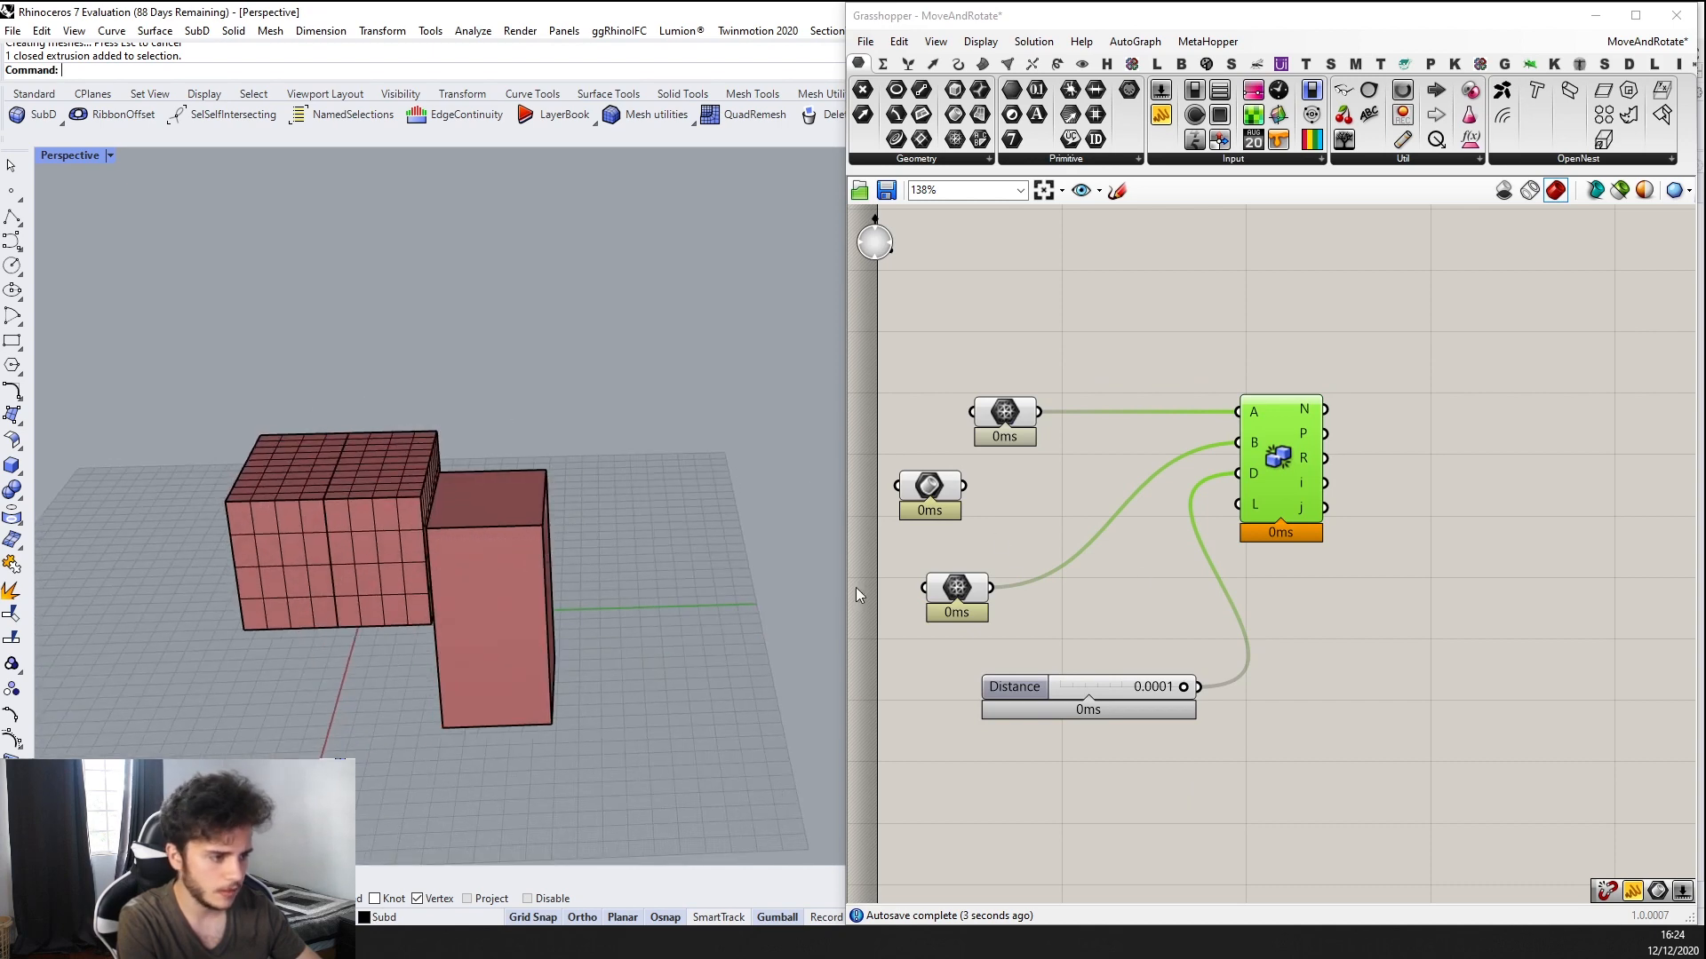
scroll(1228, 384, up, 2)
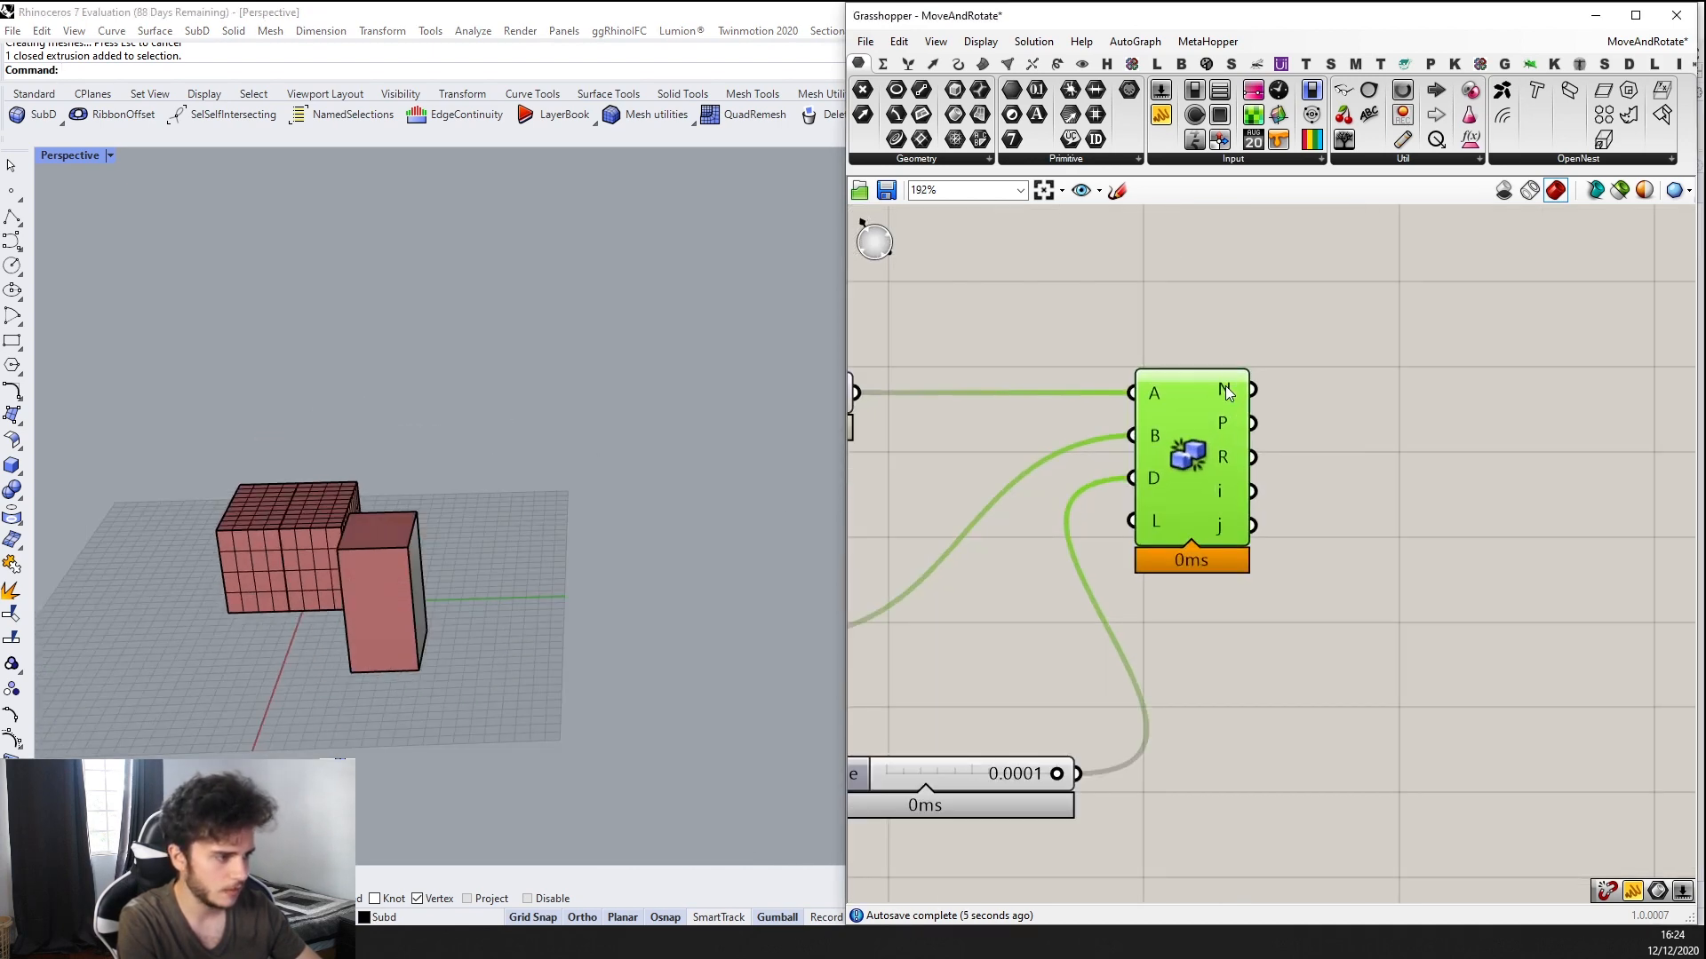
mouse_move(1227, 394)
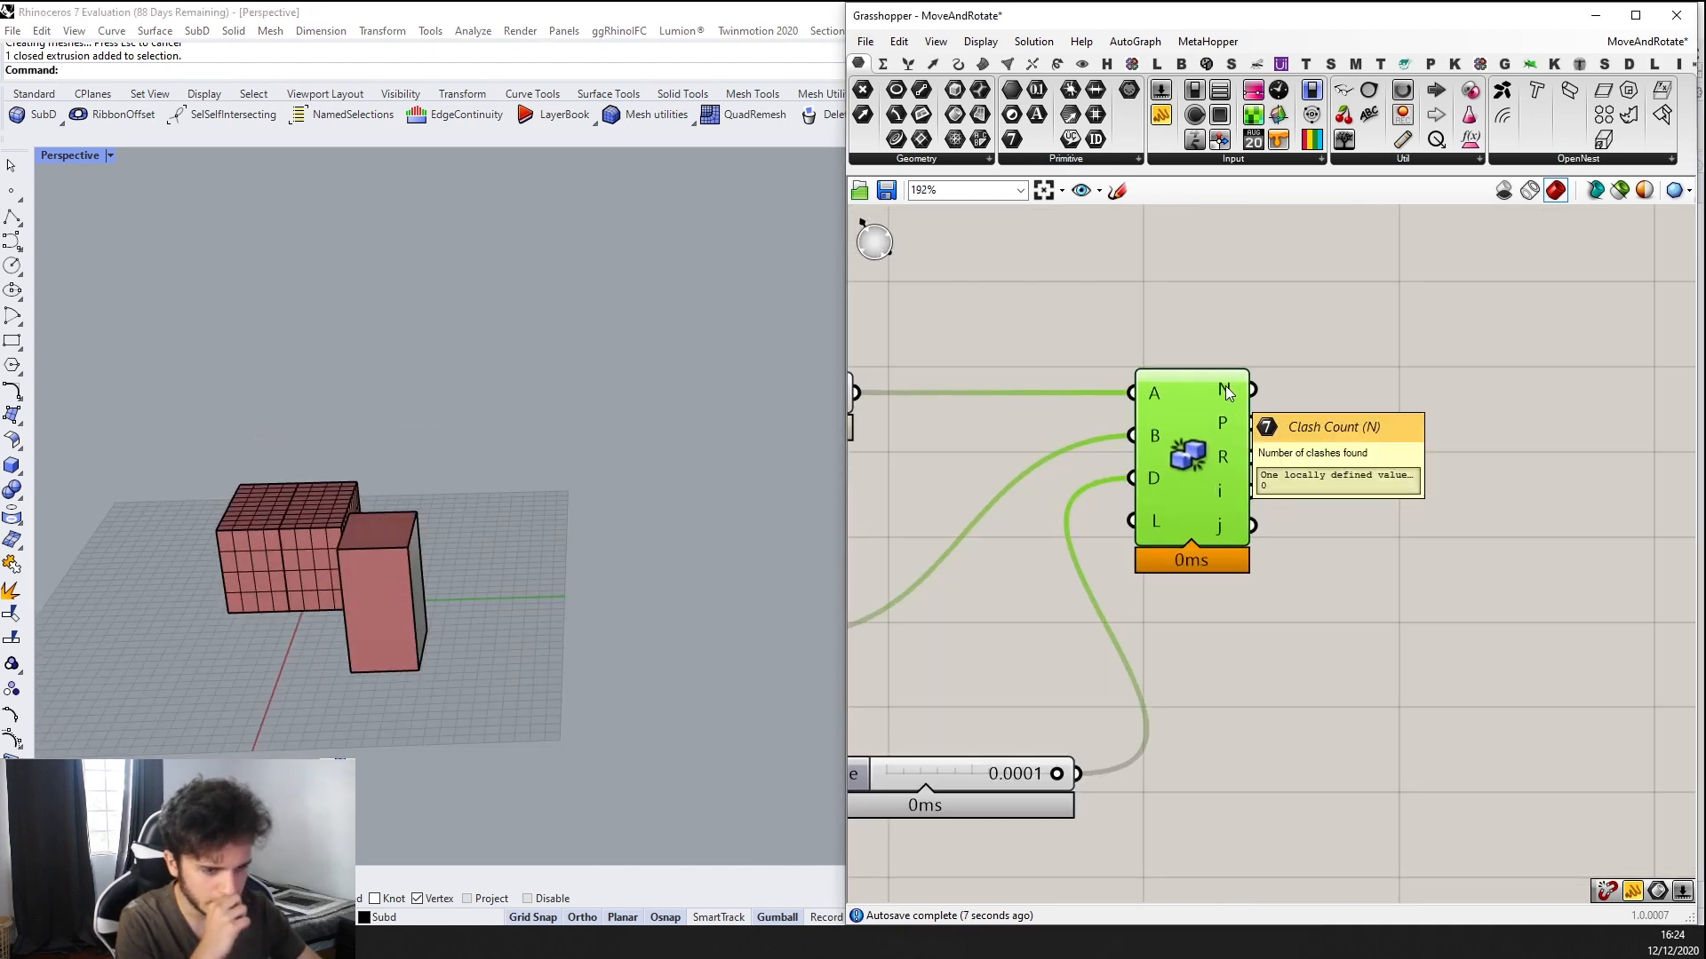
scroll(1227, 394, down, 2)
scroll(318, 549, up, 1)
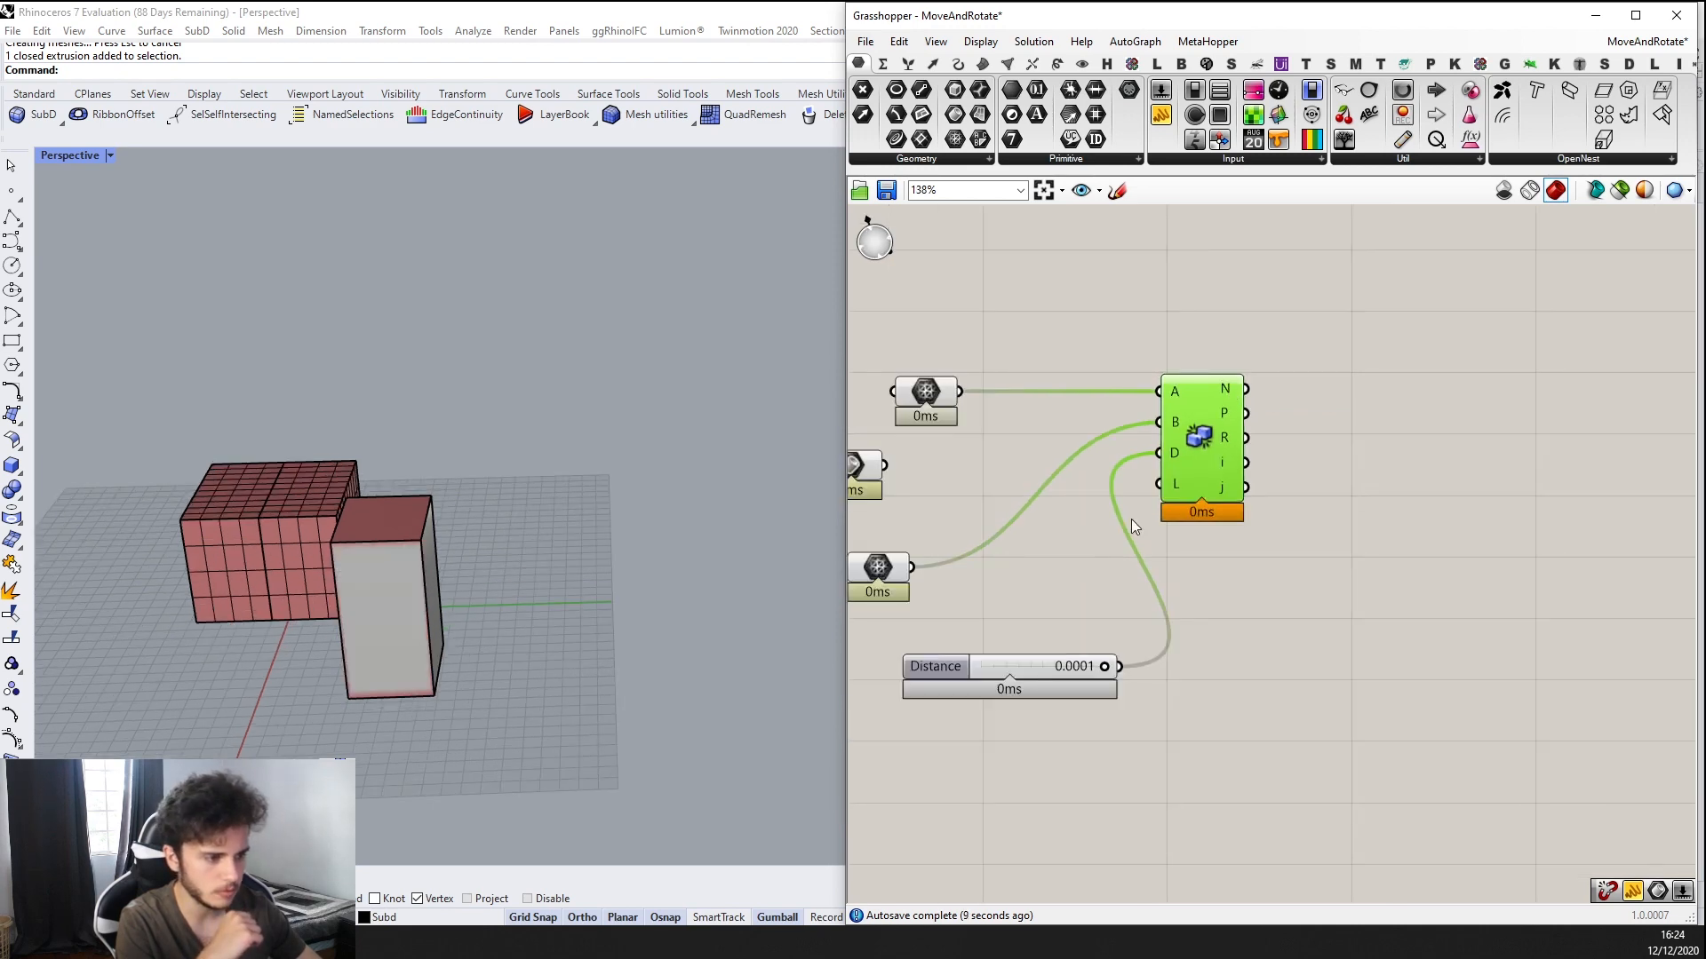
Add a second number slider with the value 0.1 and connect it to the D input instead of the 0.0001 slider
right_drag(1132, 519, 1186, 516)
scroll(1111, 658, up, 2)
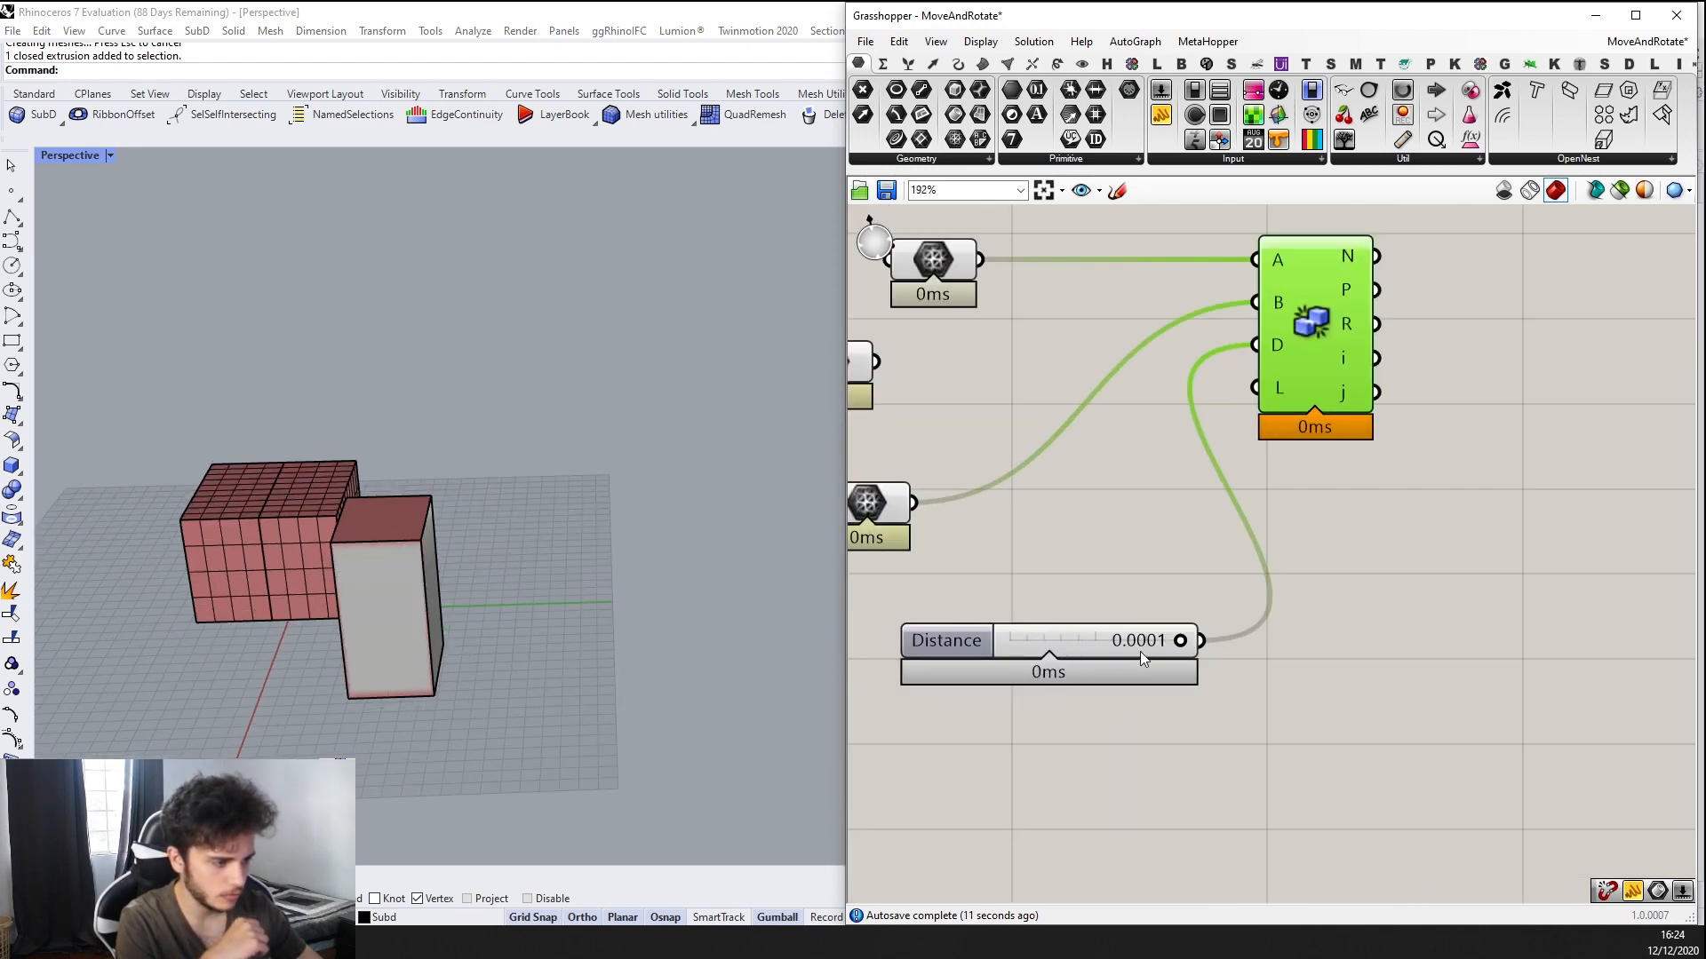
double_click(1091, 736)
text(0.1)
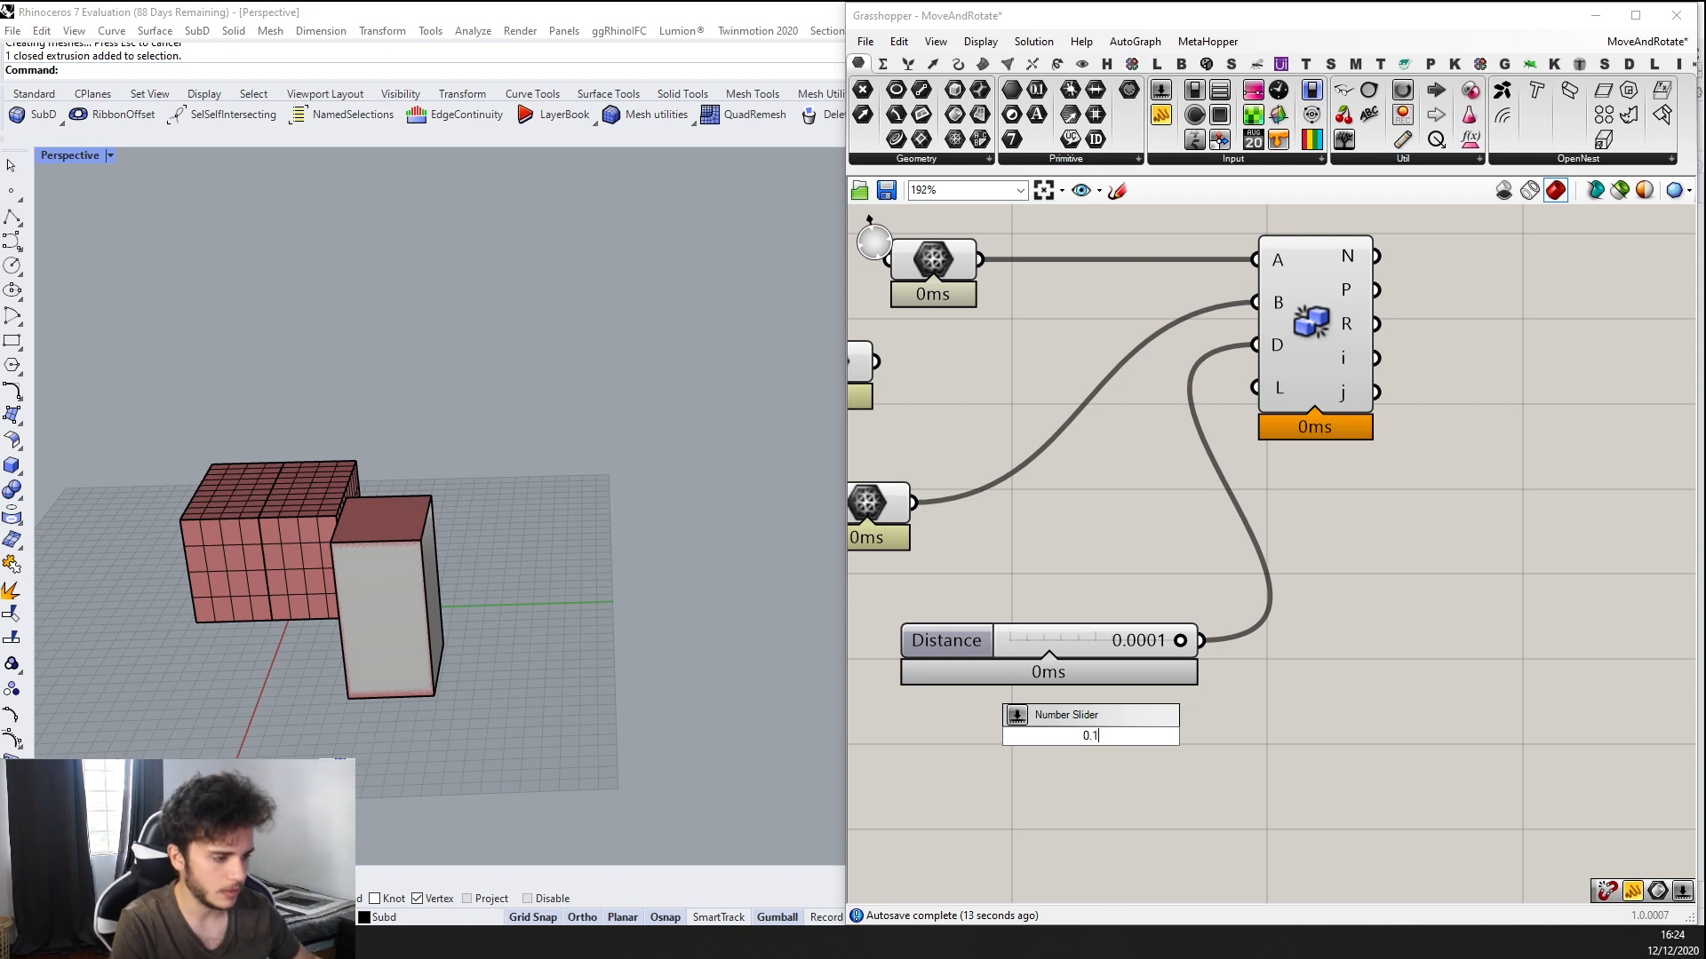
key(Return)
shift+drag(1230, 736, 1257, 346)
Check the Clash component's N and P outputs and examine the boxes in the viewport from several angles
mouse_move(1347, 255)
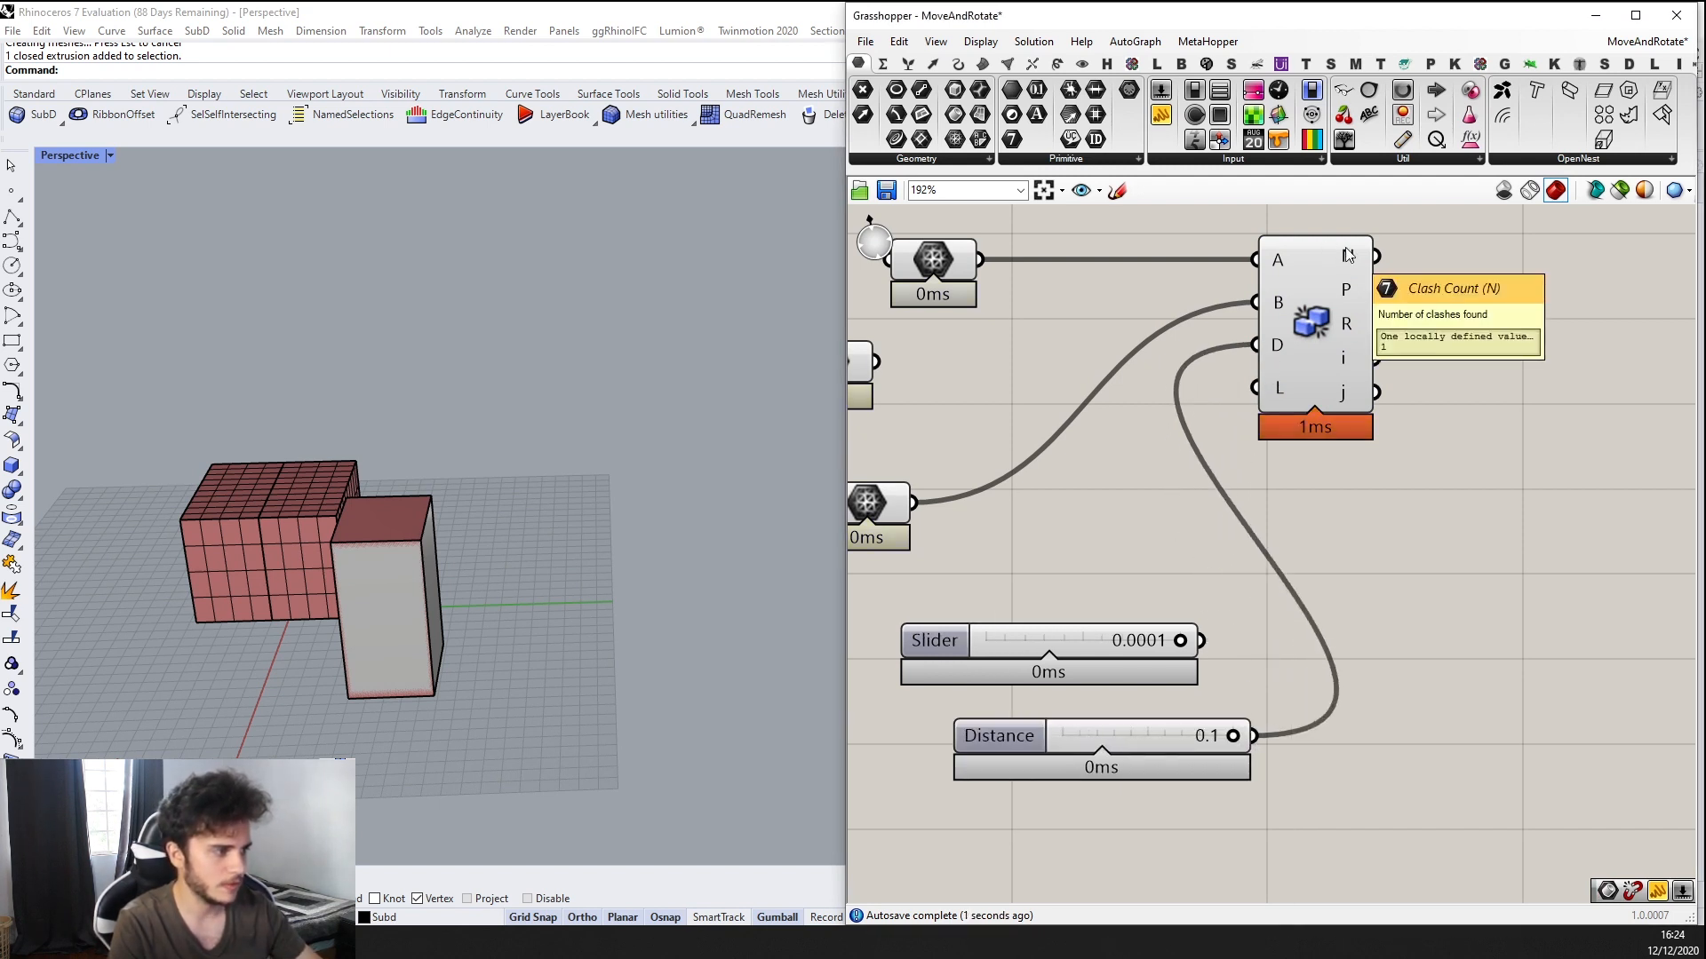
mouse_move(1348, 293)
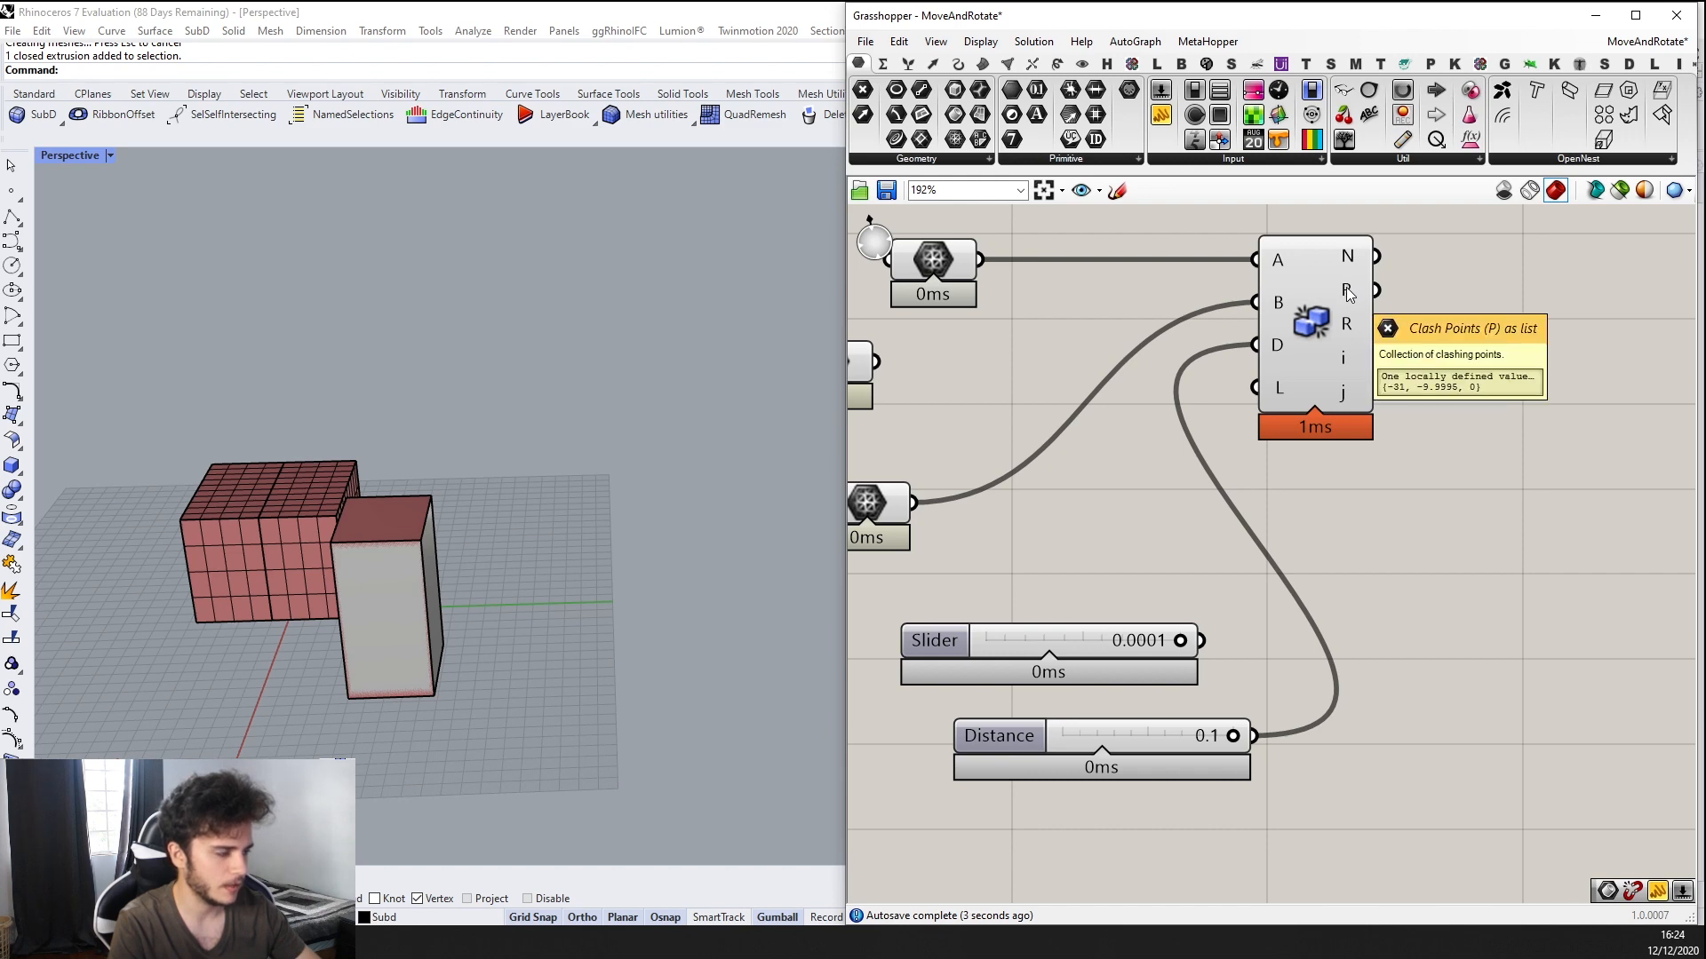
scroll(276, 692, down, 5)
right_drag(307, 675, 353, 687)
scroll(352, 687, up, 4)
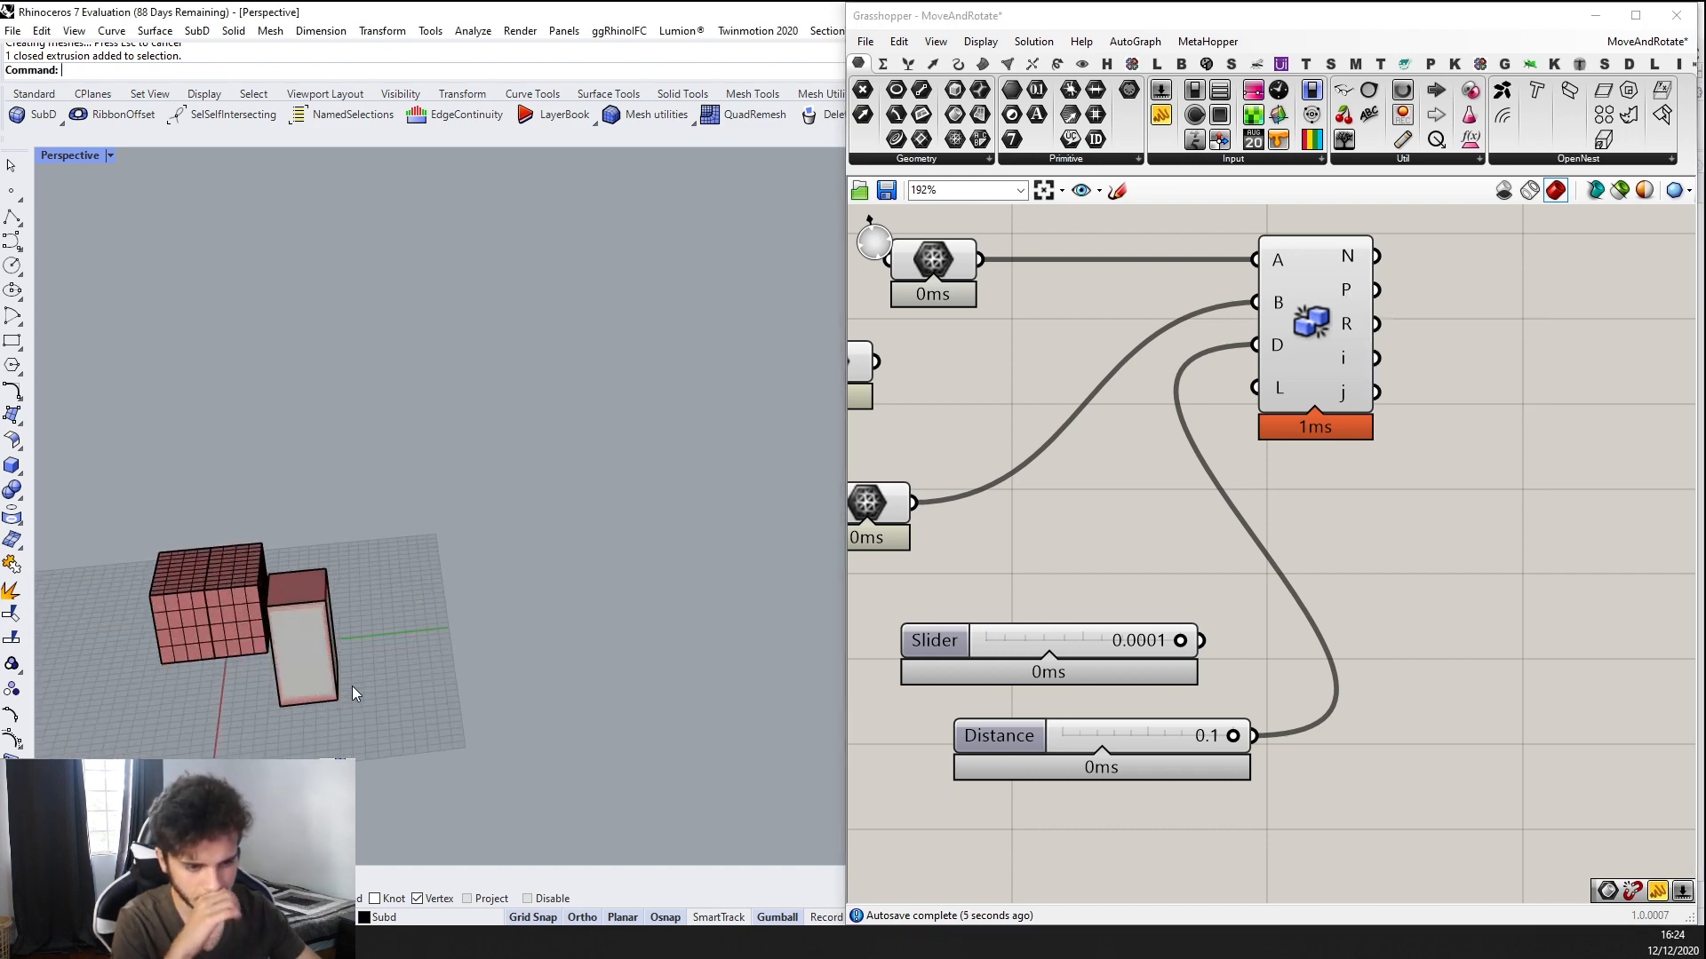
right_drag(57, 660, 187, 534)
scroll(355, 394, up, 5)
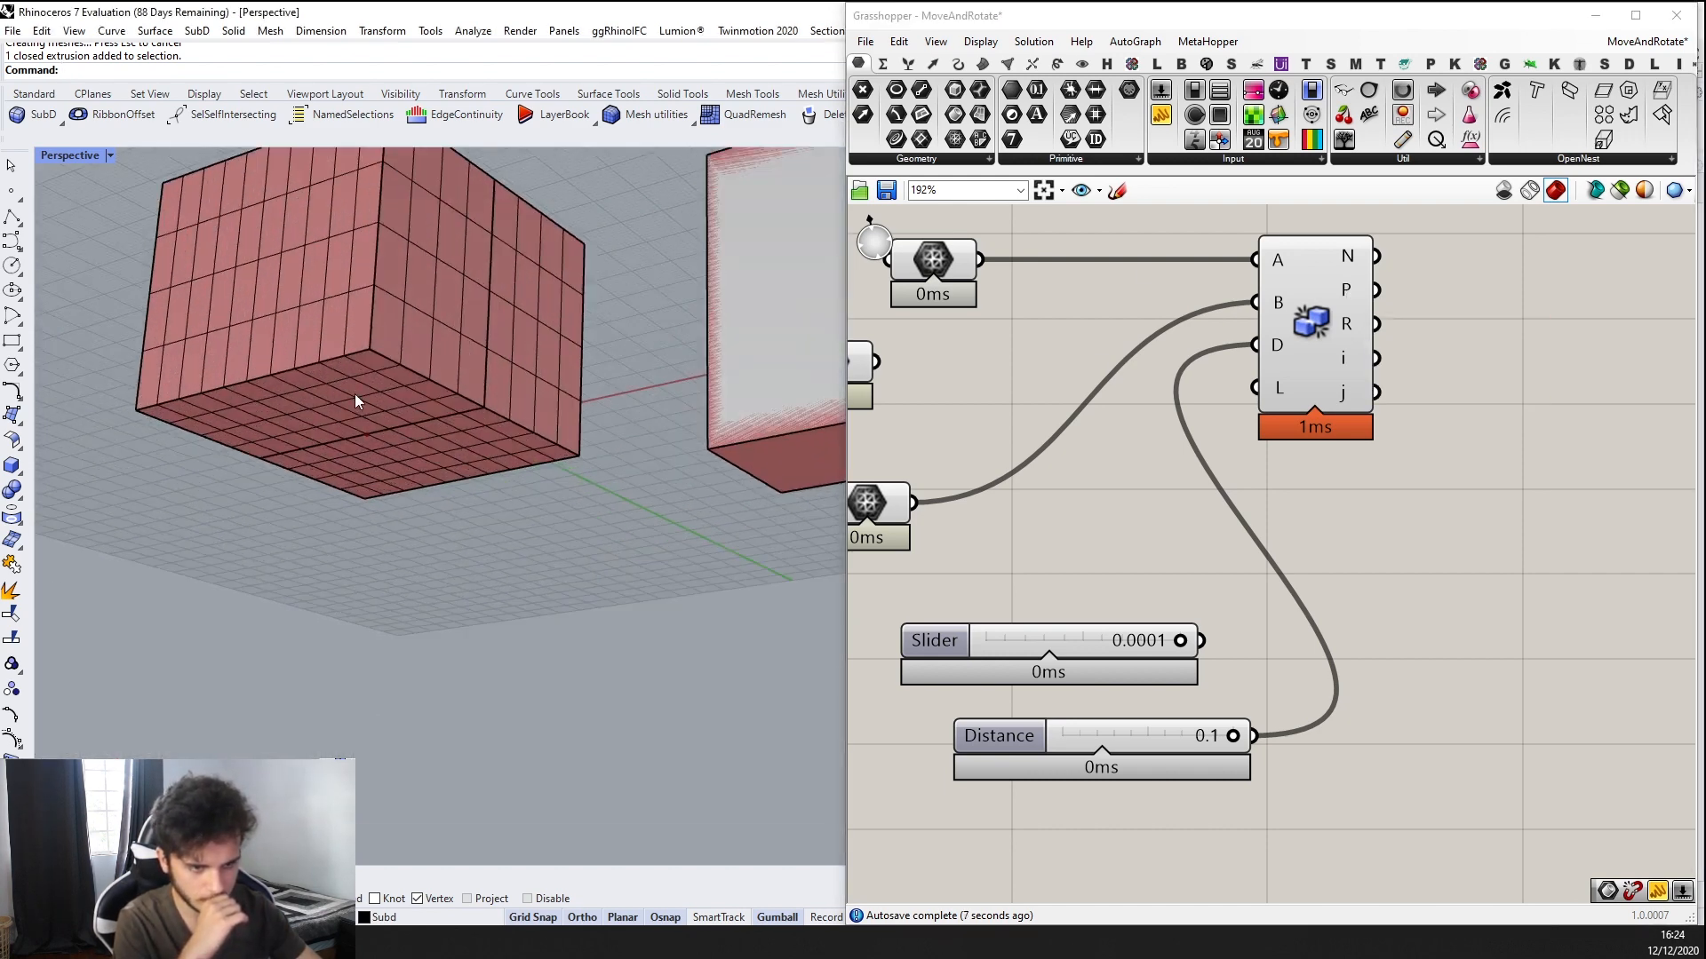
scroll(356, 440, down, 6)
right_drag(386, 433, 404, 510)
scroll(1165, 477, down, 2)
right_drag(1165, 477, 1131, 554)
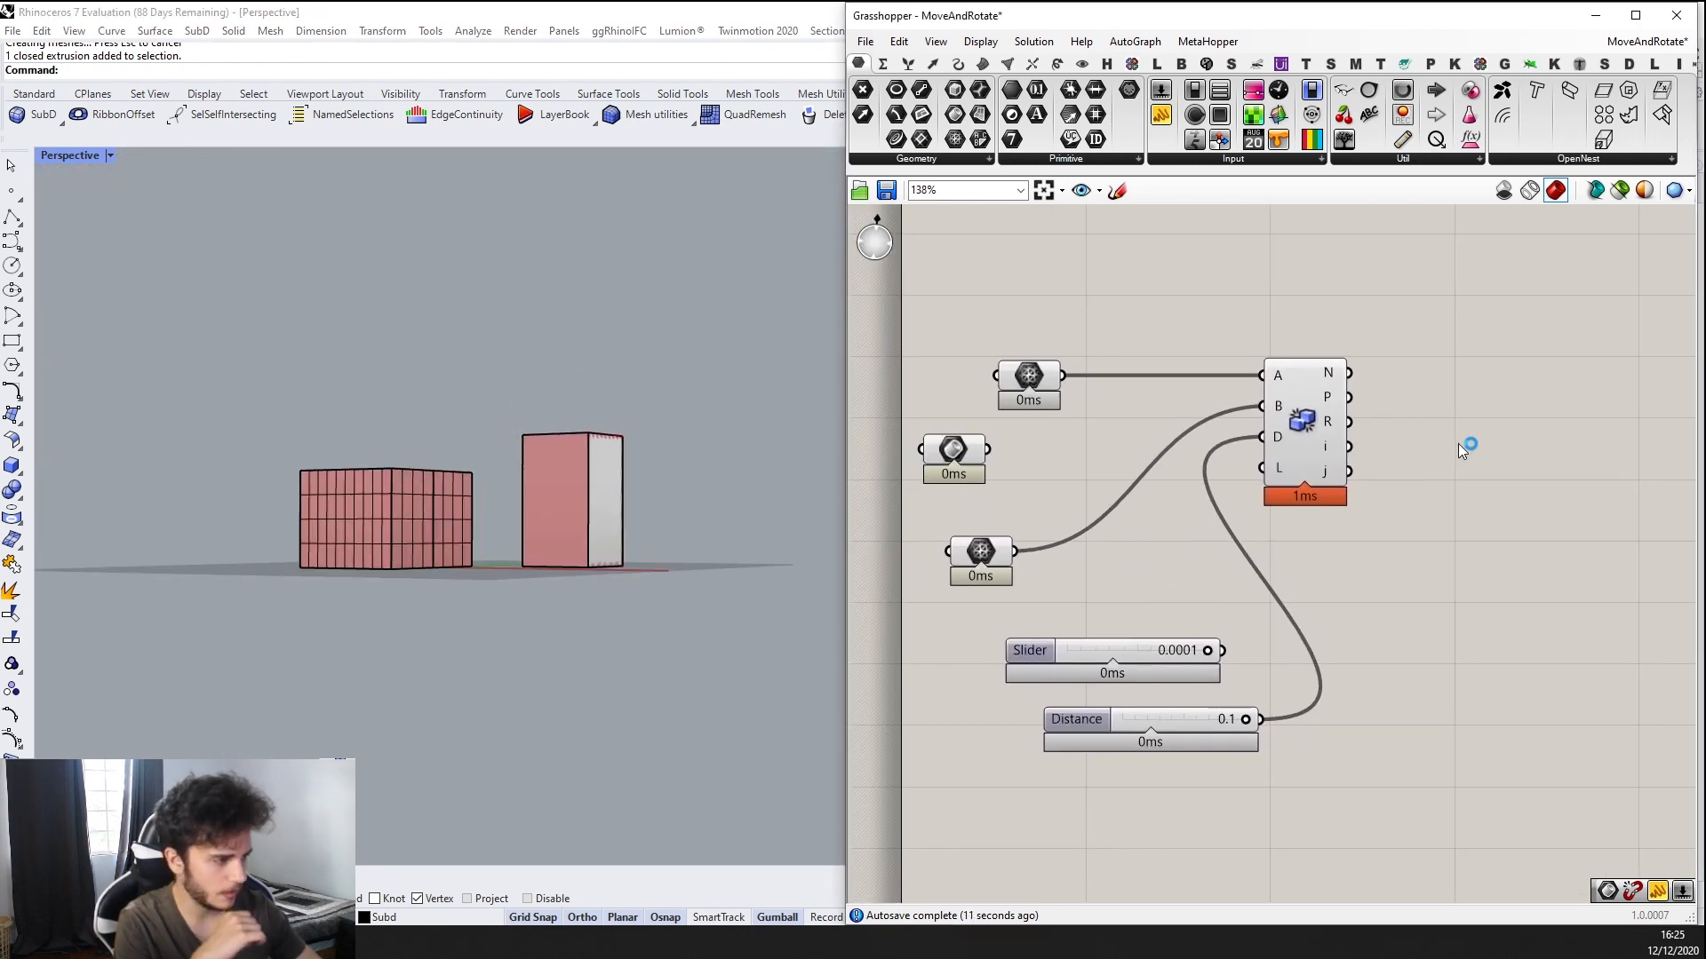
scroll(1288, 445, down, 1)
scroll(1348, 454, up, 3)
scroll(1544, 435, down, 2)
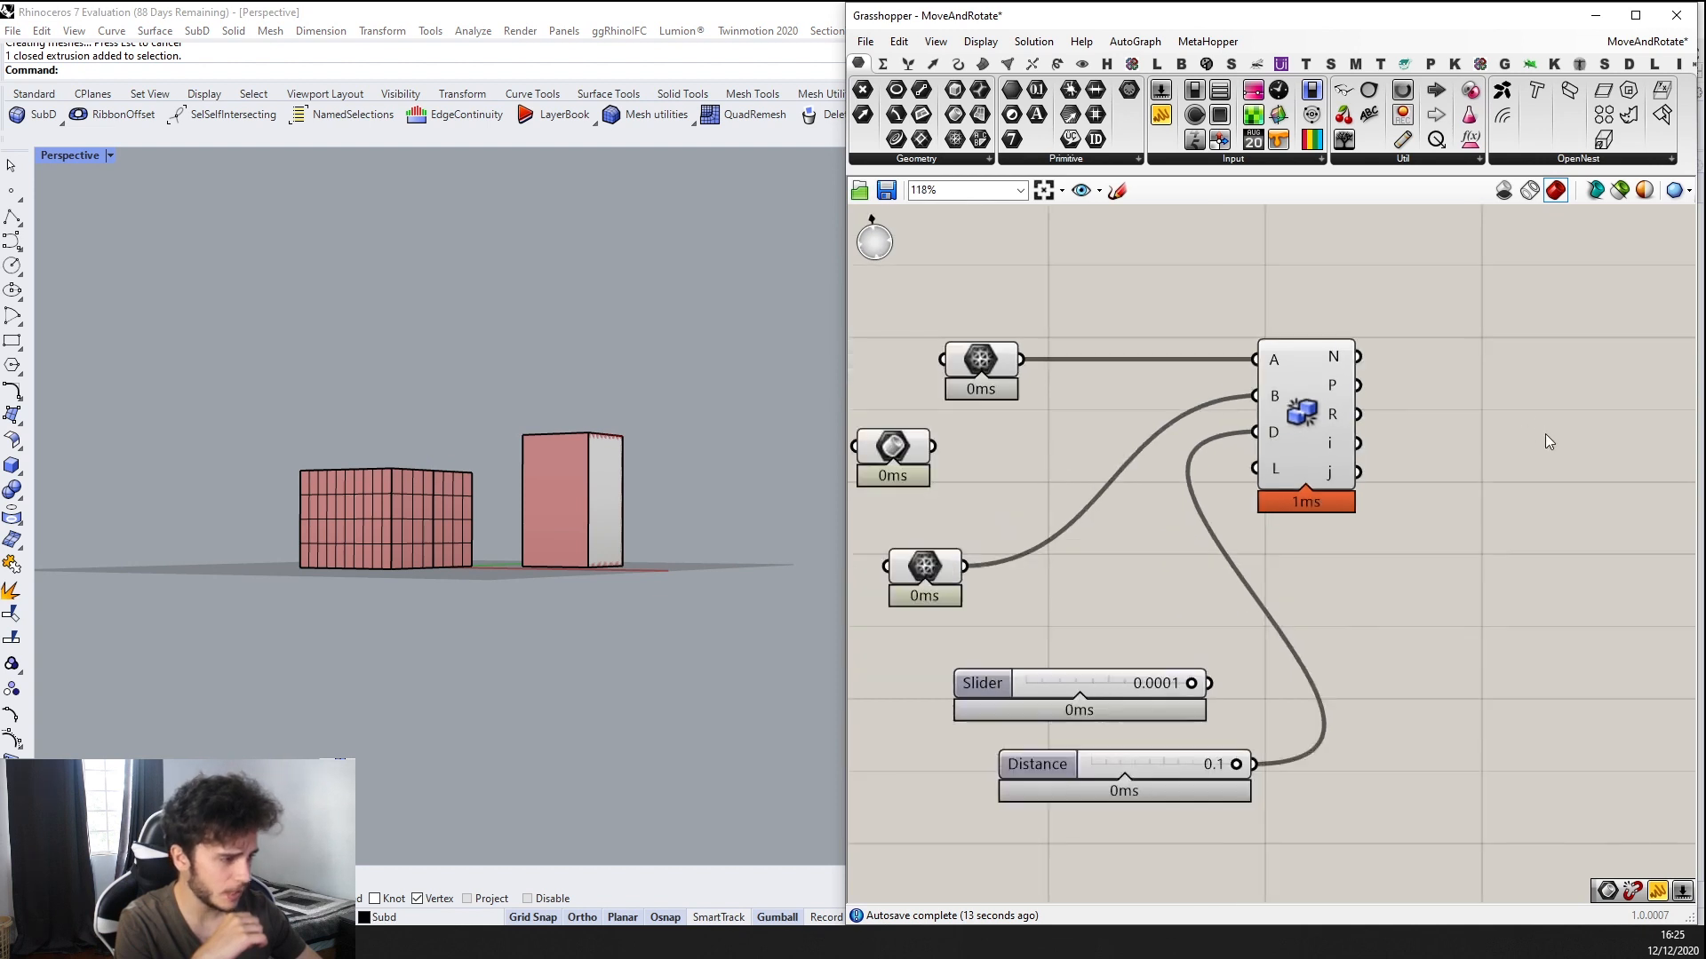
Move the Mesh parameter feeding input B closer to the other one and highlight each parameter's referenced box
right_drag(1538, 438, 1477, 461)
drag(989, 566, 1034, 529)
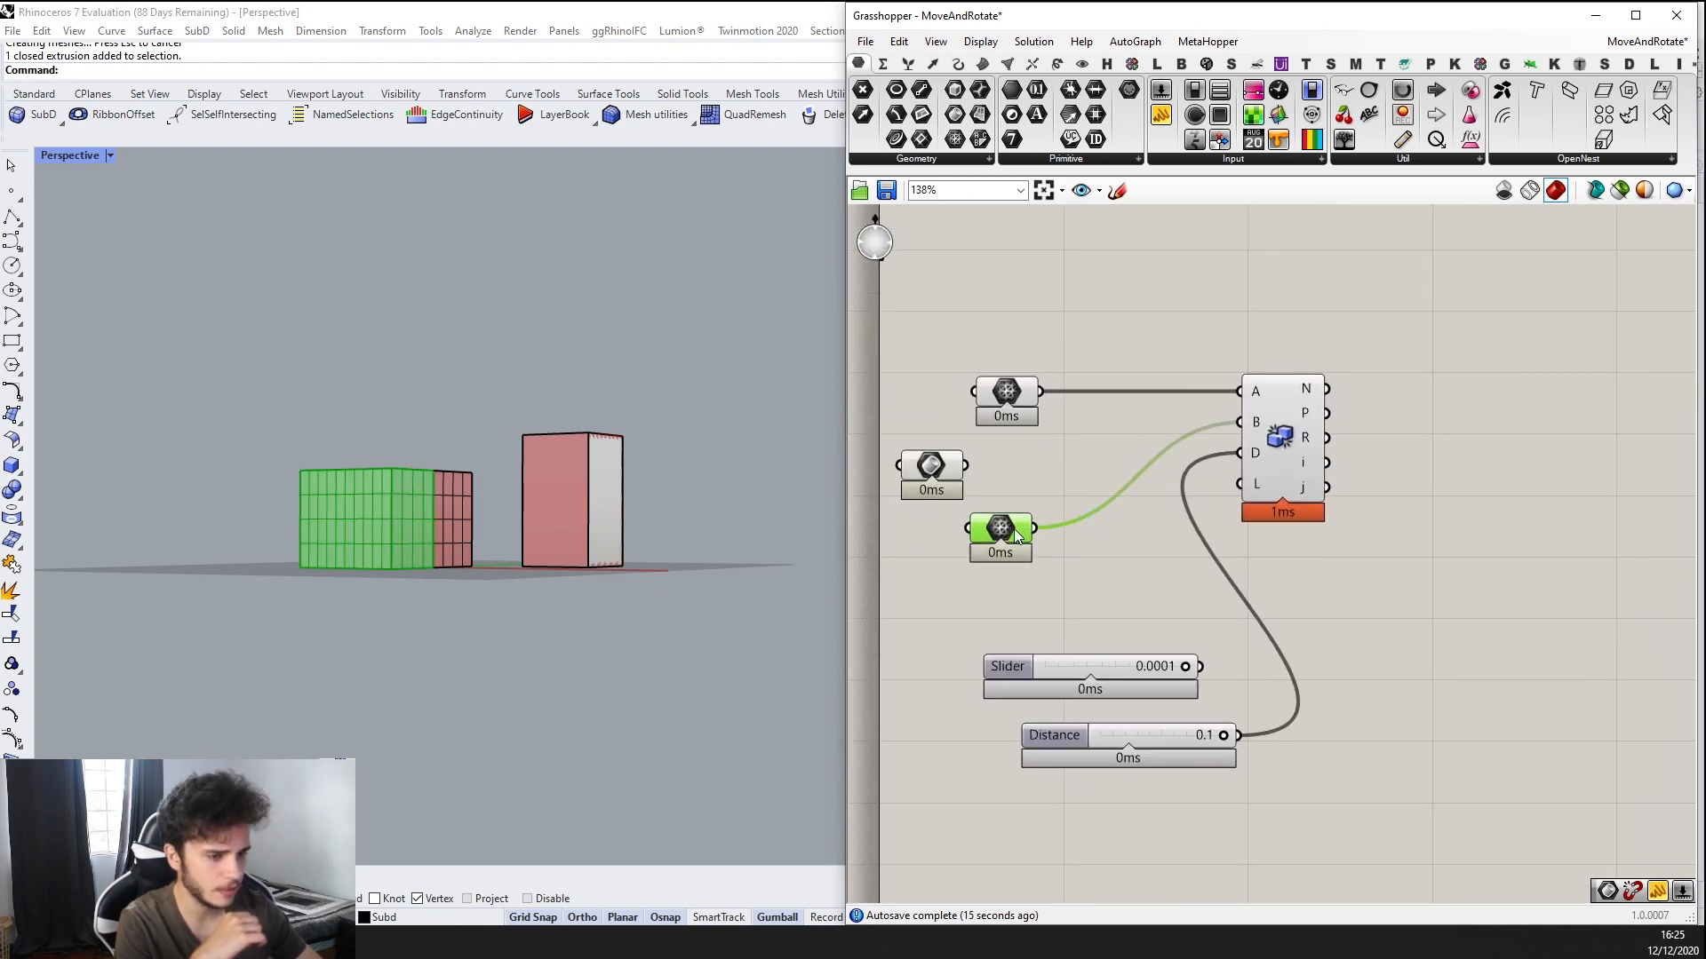
right_drag(413, 473, 417, 769)
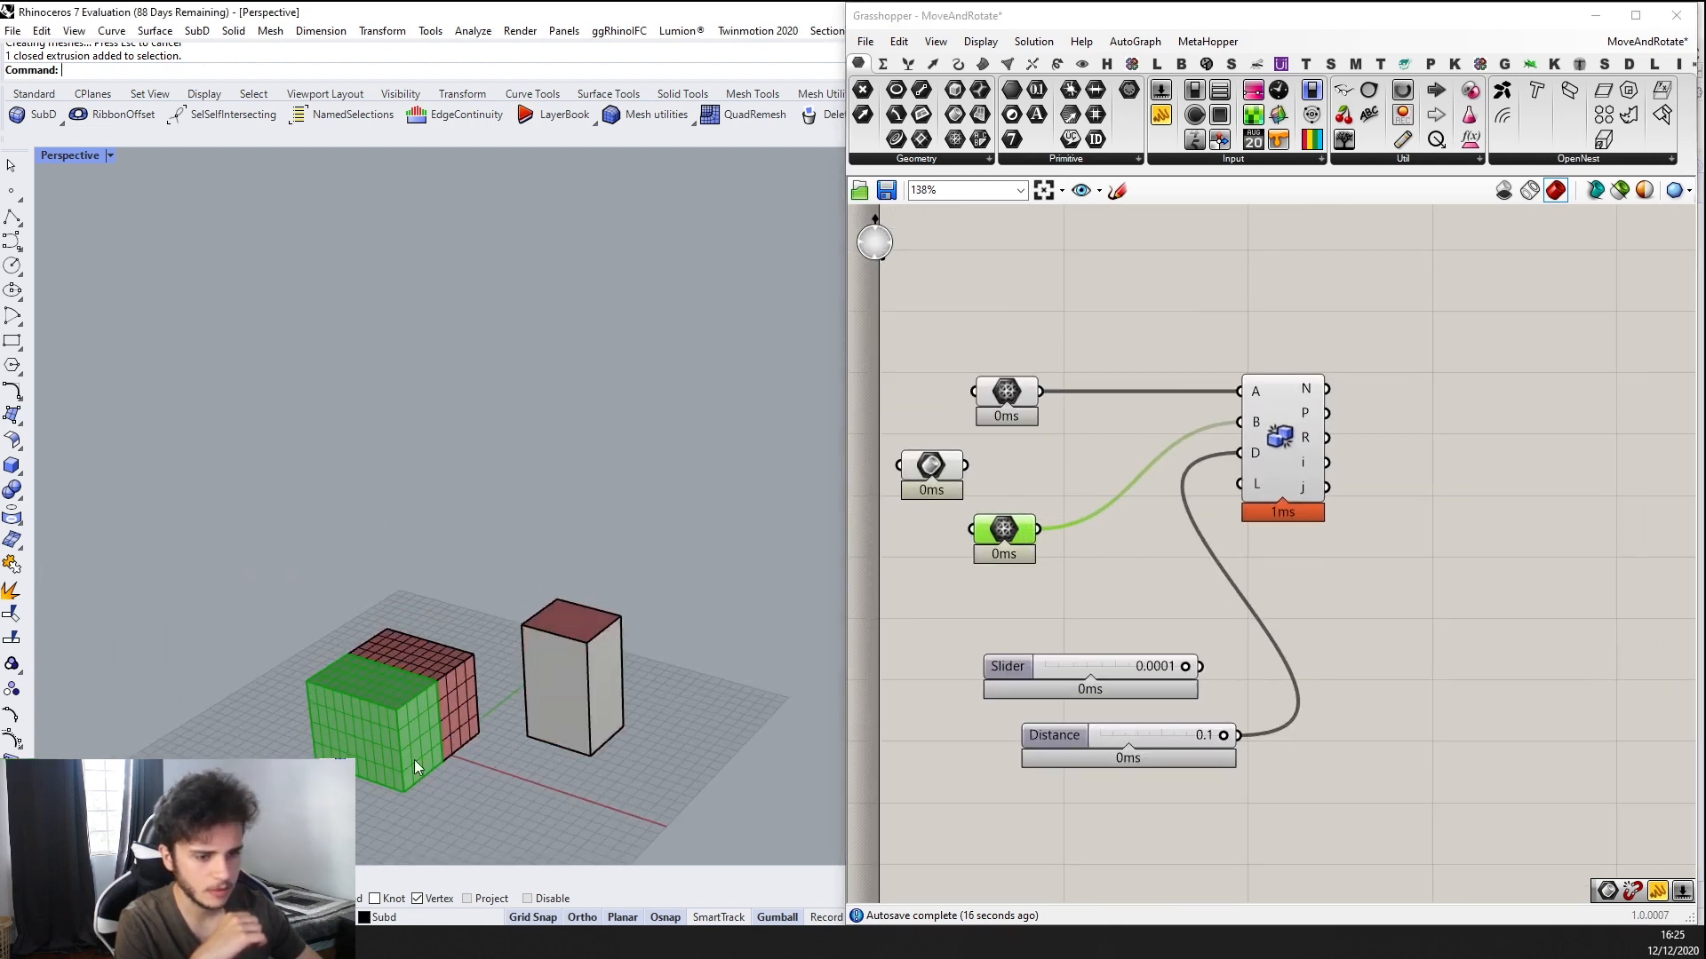
click(1015, 391)
scroll(1099, 416, down, 1)
scroll(1253, 452, up, 2)
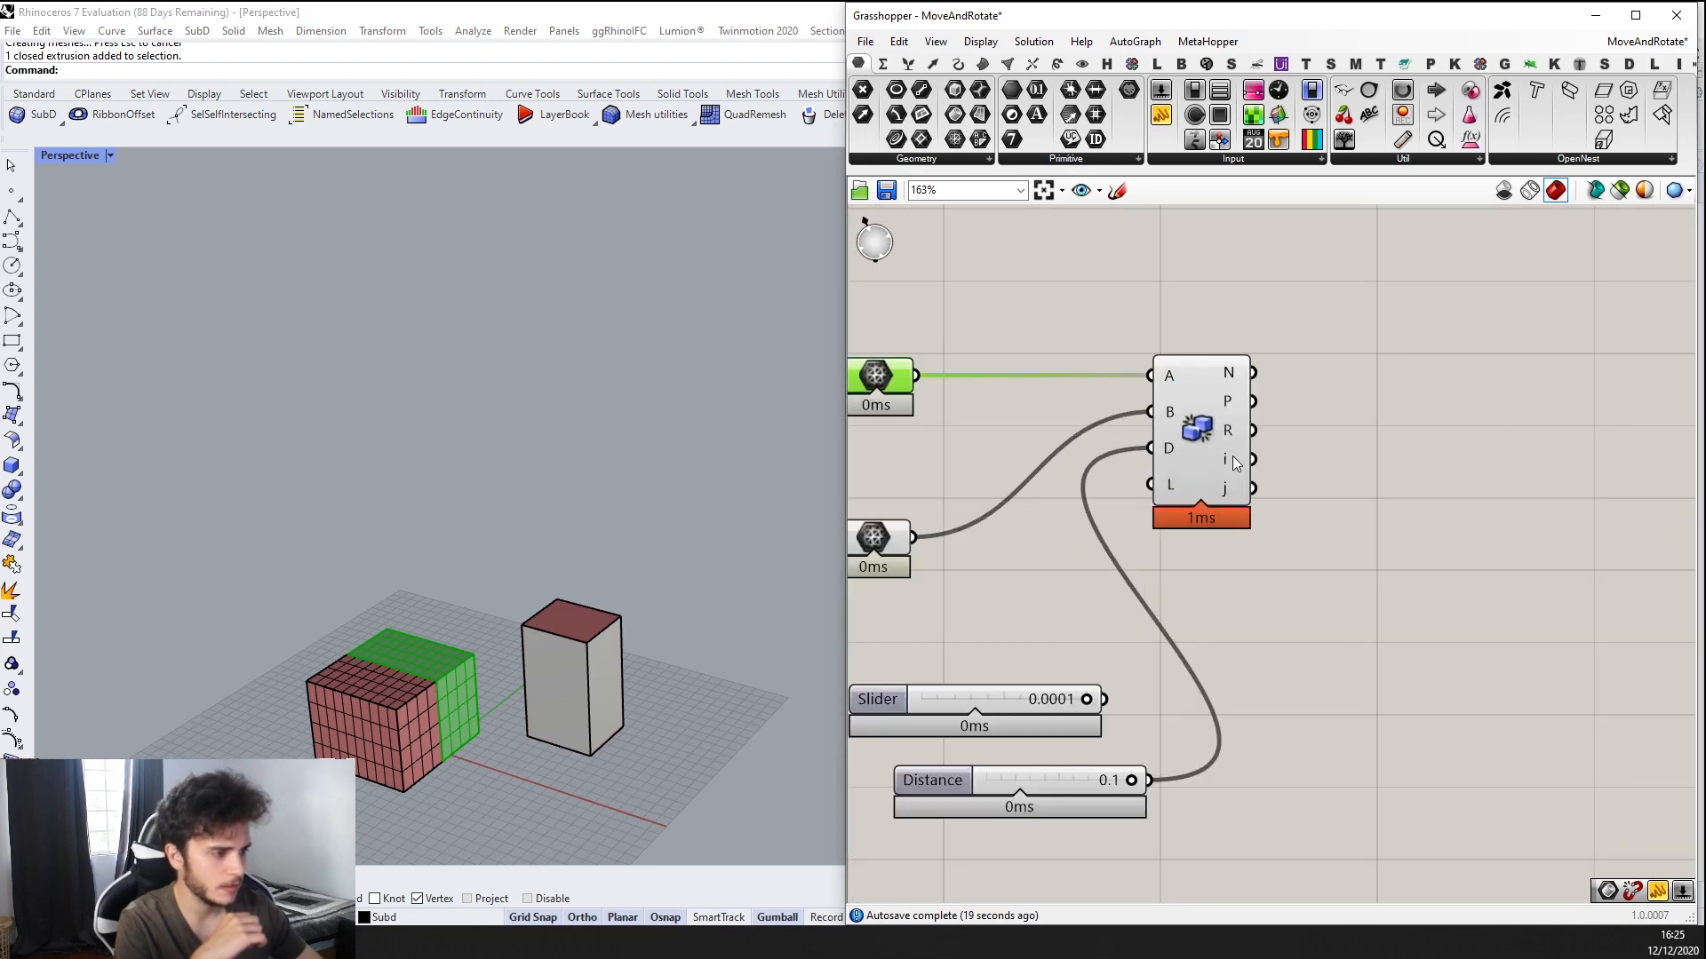
Add a Panel beside the Clash component and connect it to the i output
click(1501, 504)
double_click(1504, 504)
text(PANE)
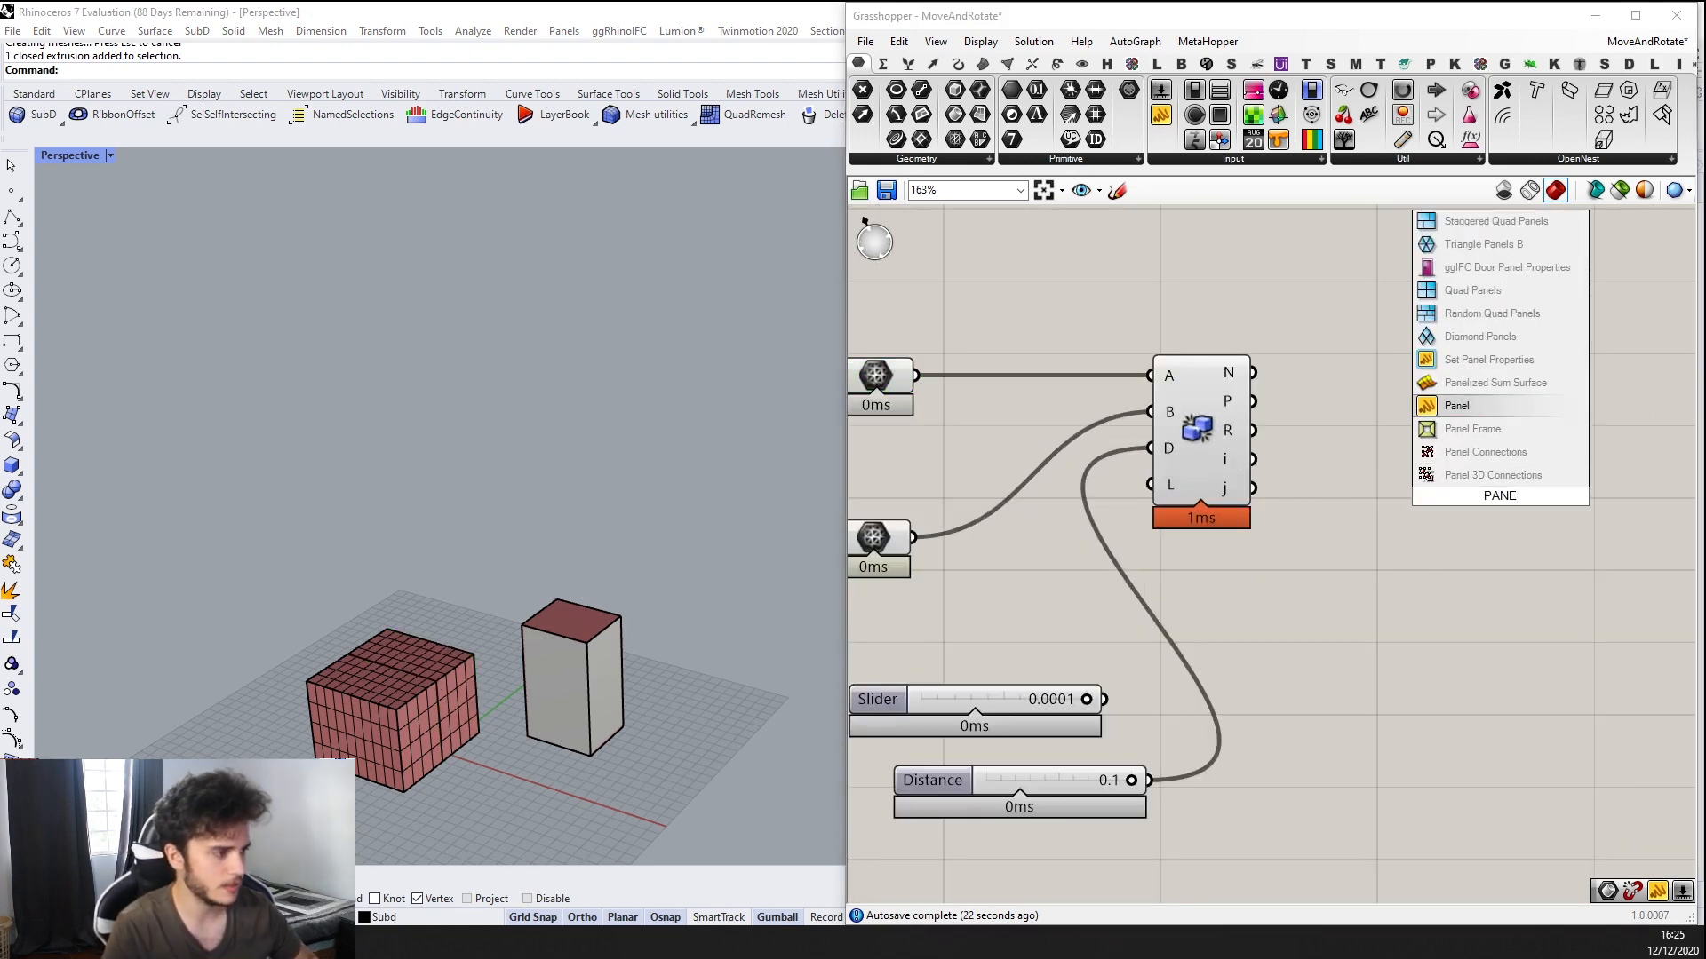
key(Return)
scroll(1254, 460, up, 2)
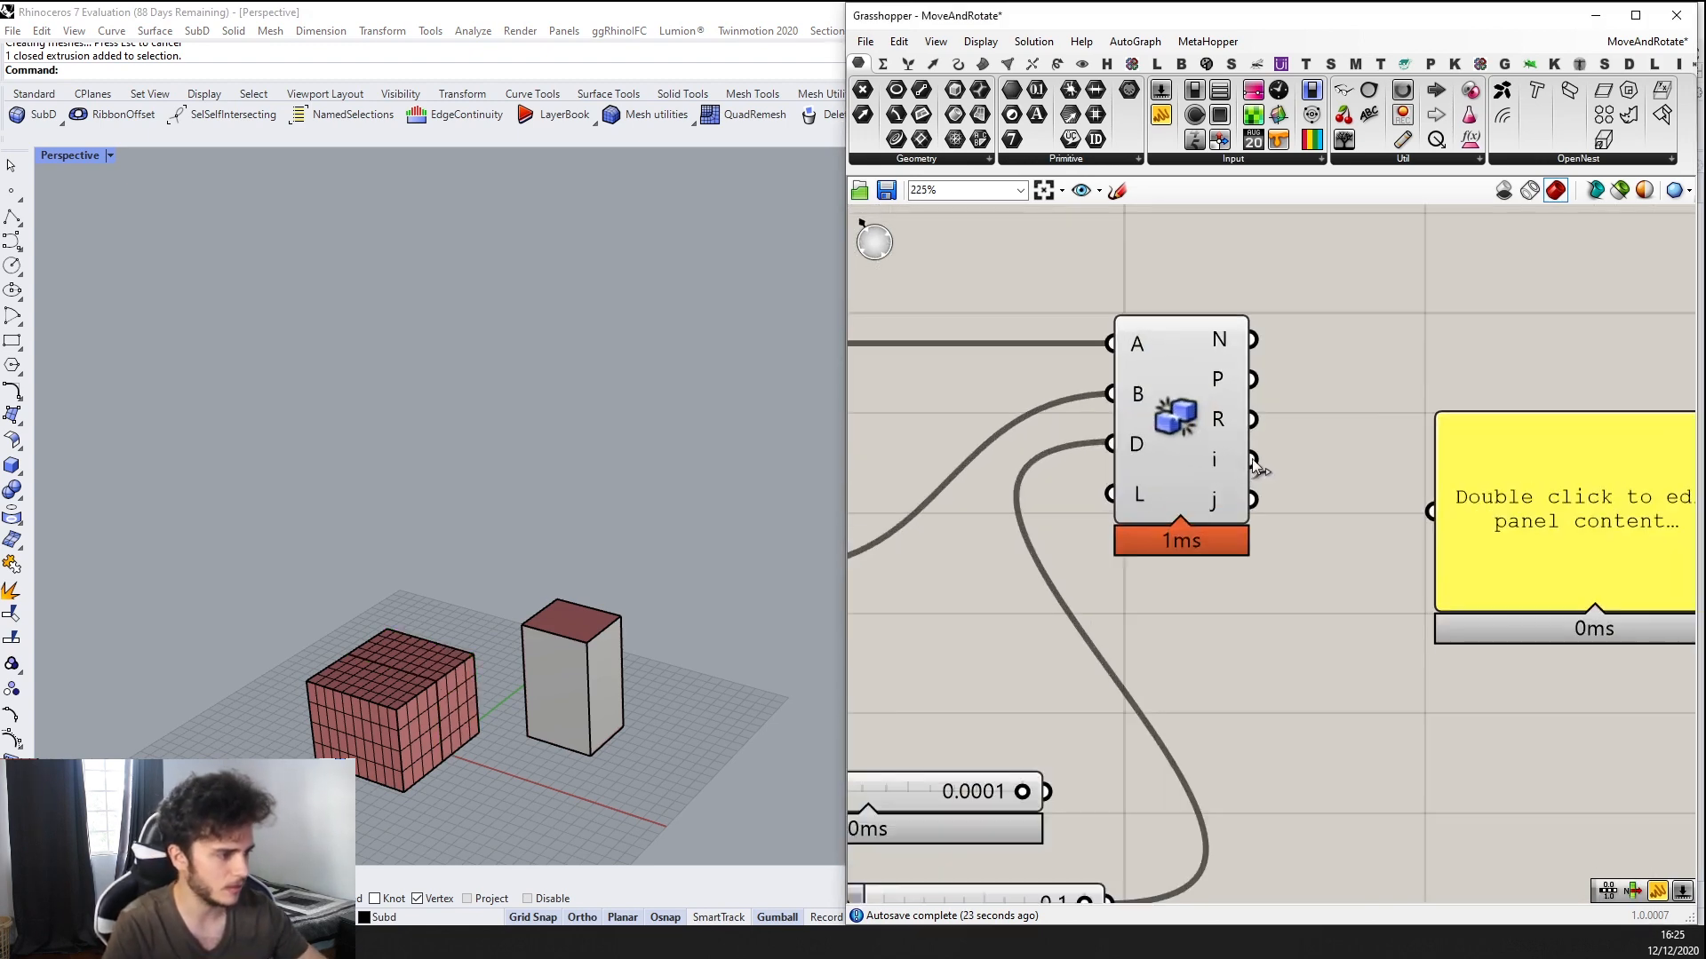
drag(1253, 460, 1431, 511)
Duplicate the panel below the first one and connect the copy to the Clash component's j output
scroll(1409, 531, down, 3)
alt+drag(1455, 440, 1498, 609)
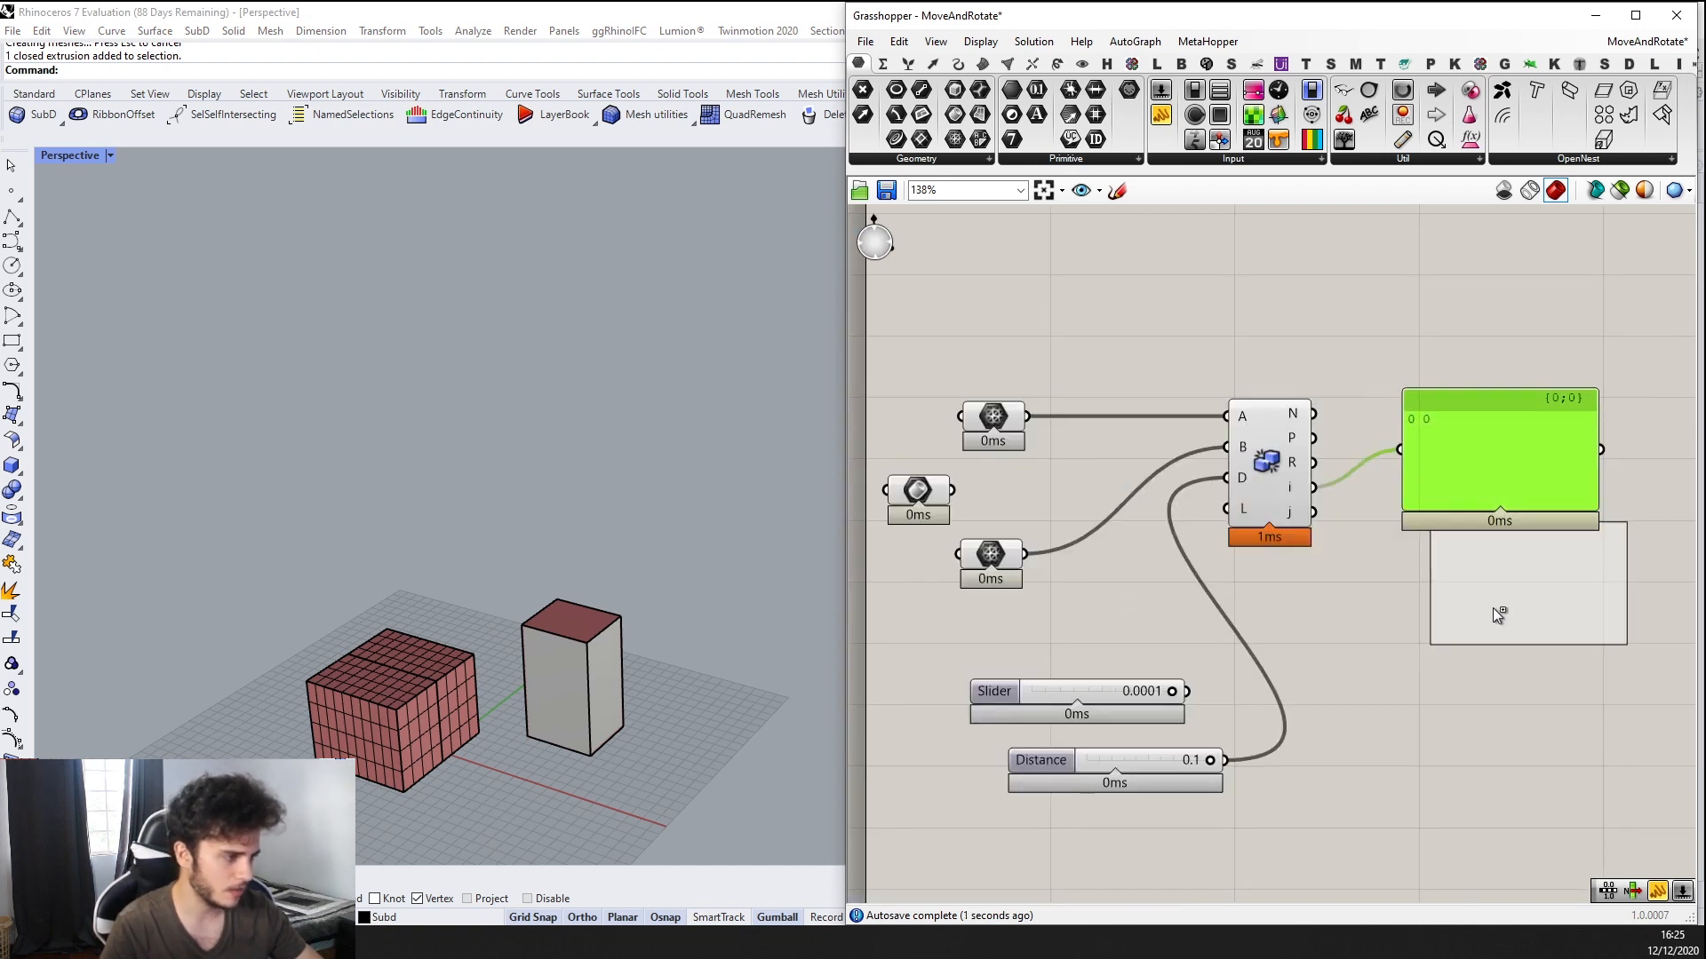
drag(1313, 513, 1155, 277)
Inspect the mesh feeding input A in a third panel above the Clash component, and connect the B mesh to it instead
drag(1028, 415, 1129, 291)
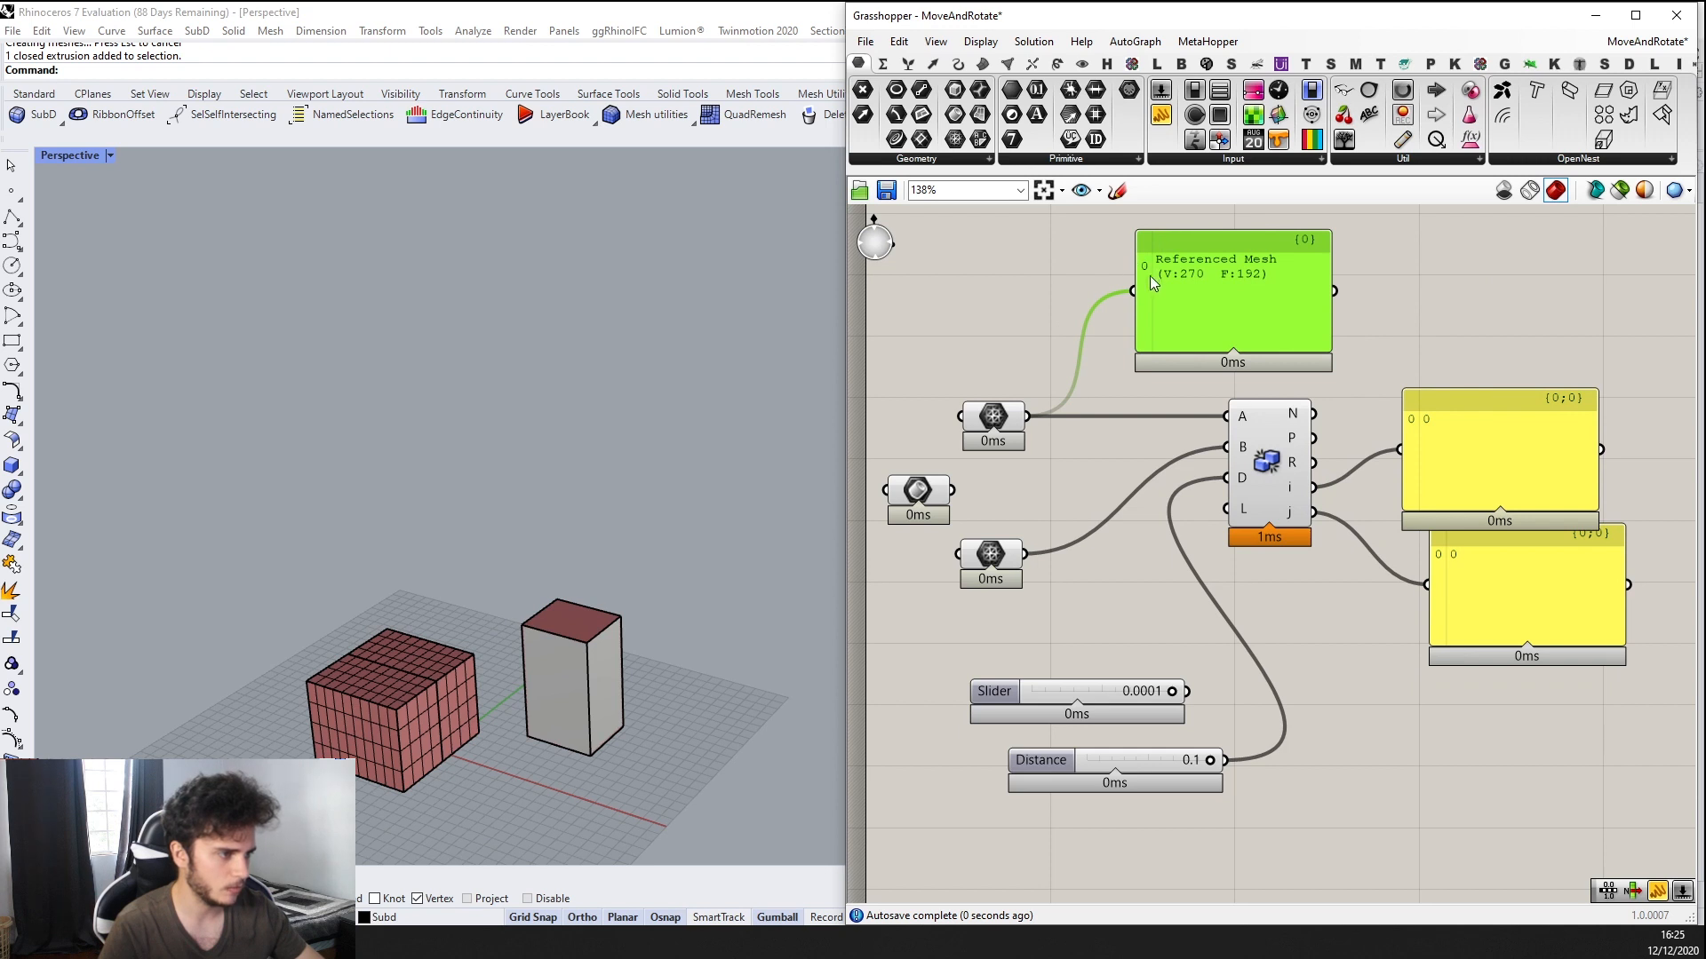
alt+drag(1137, 451, 1095, 455)
drag(1019, 555, 1157, 265)
scroll(1269, 418, down, 1)
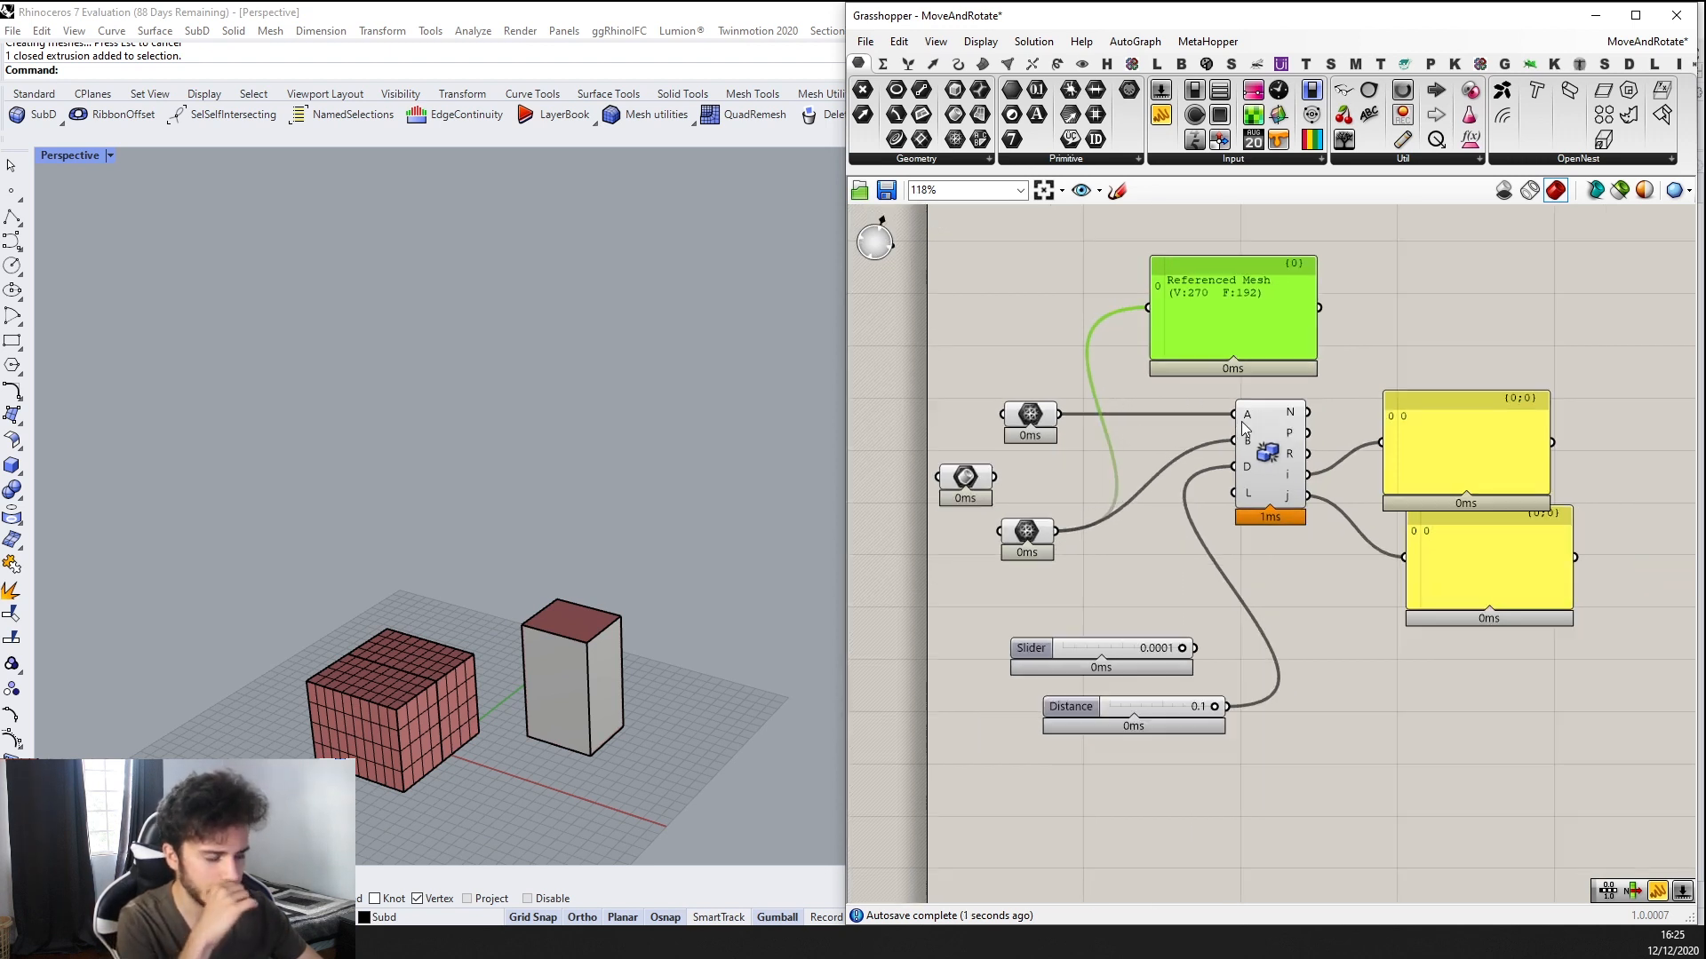
Examine the Clash component's L result limit input and its description
mouse_move(1244, 421)
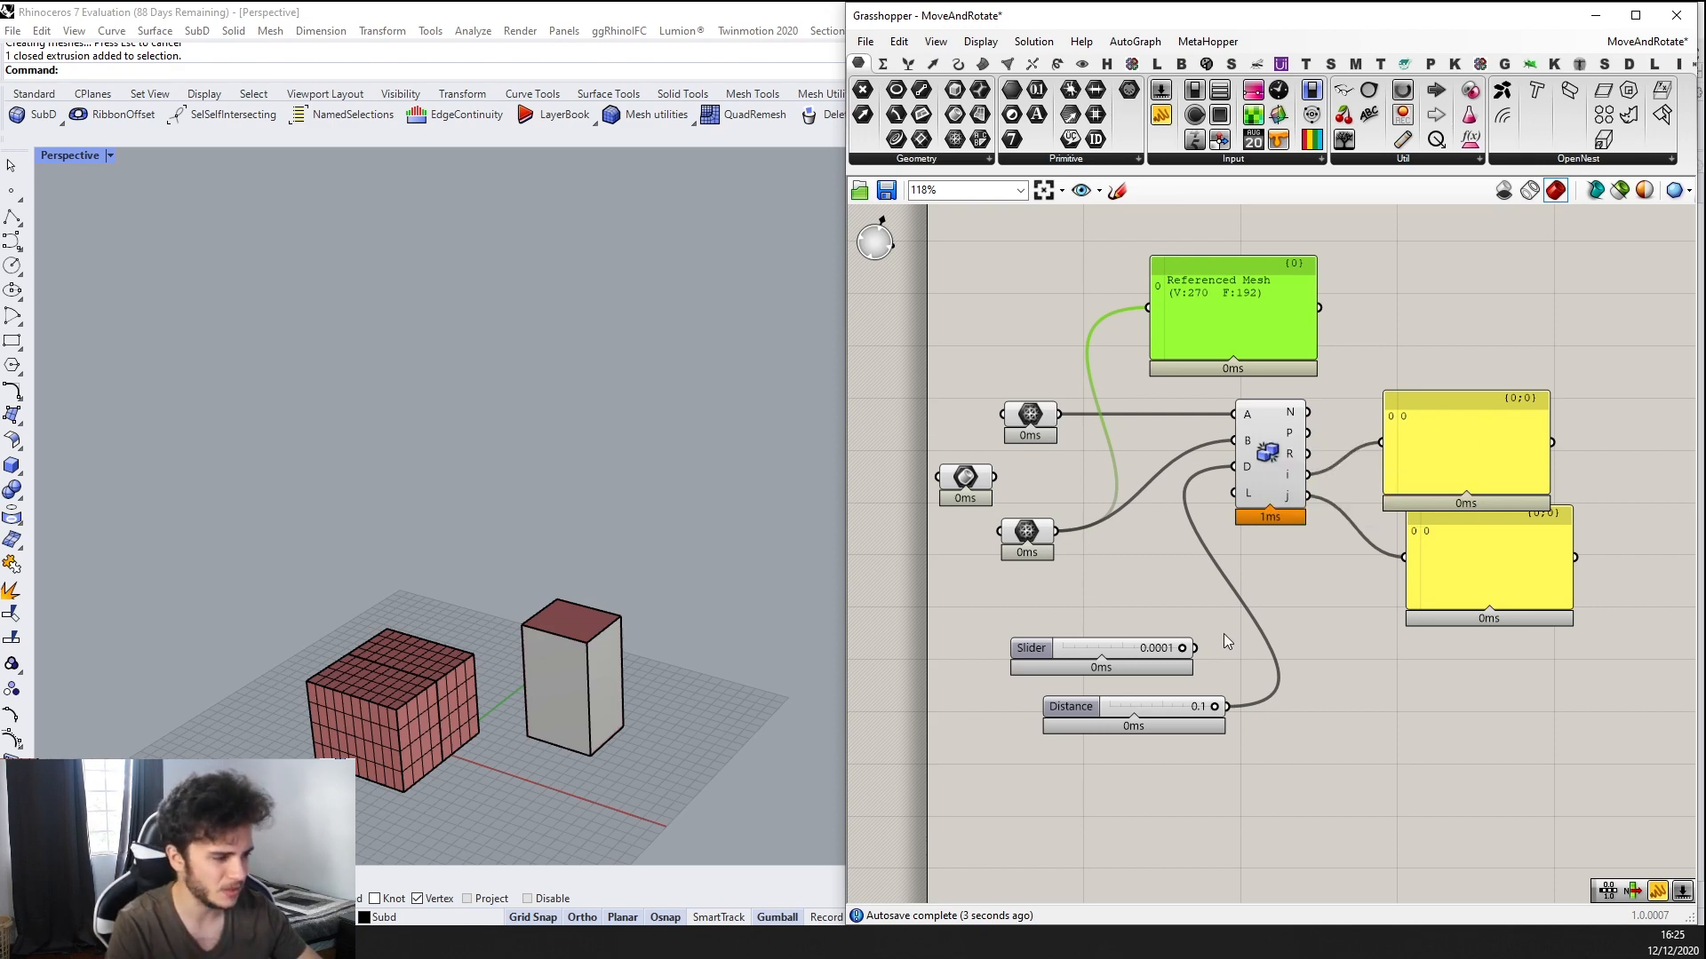
scroll(1255, 549, up, 4)
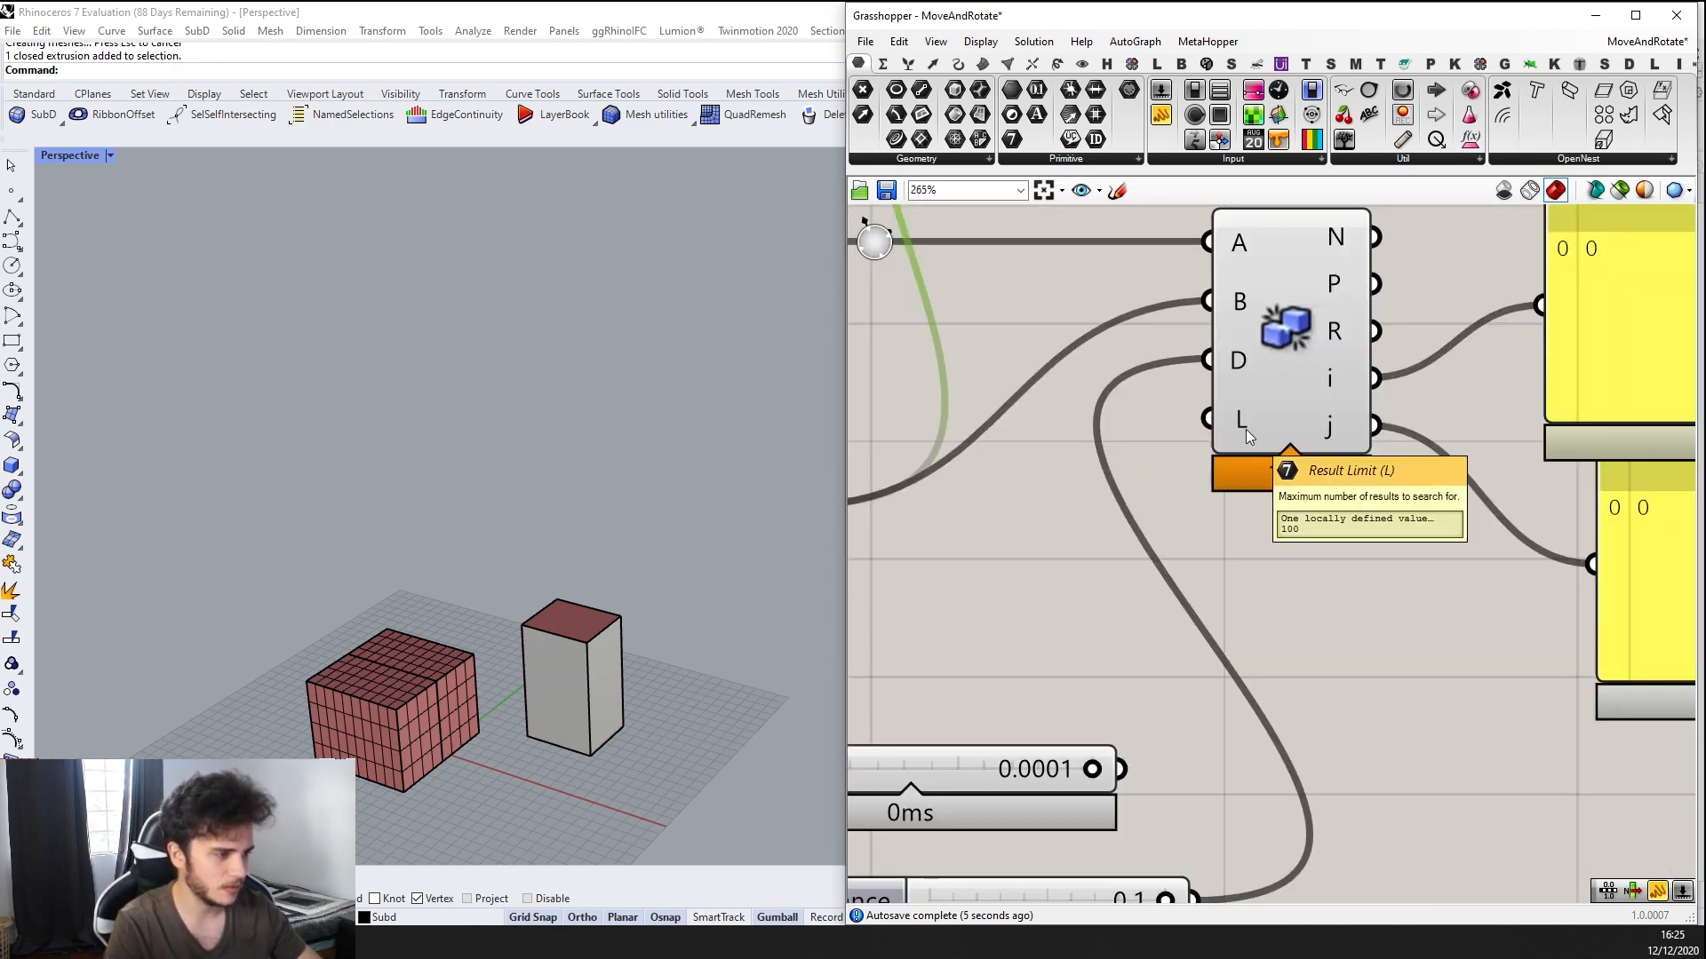
scroll(1245, 429, down, 2)
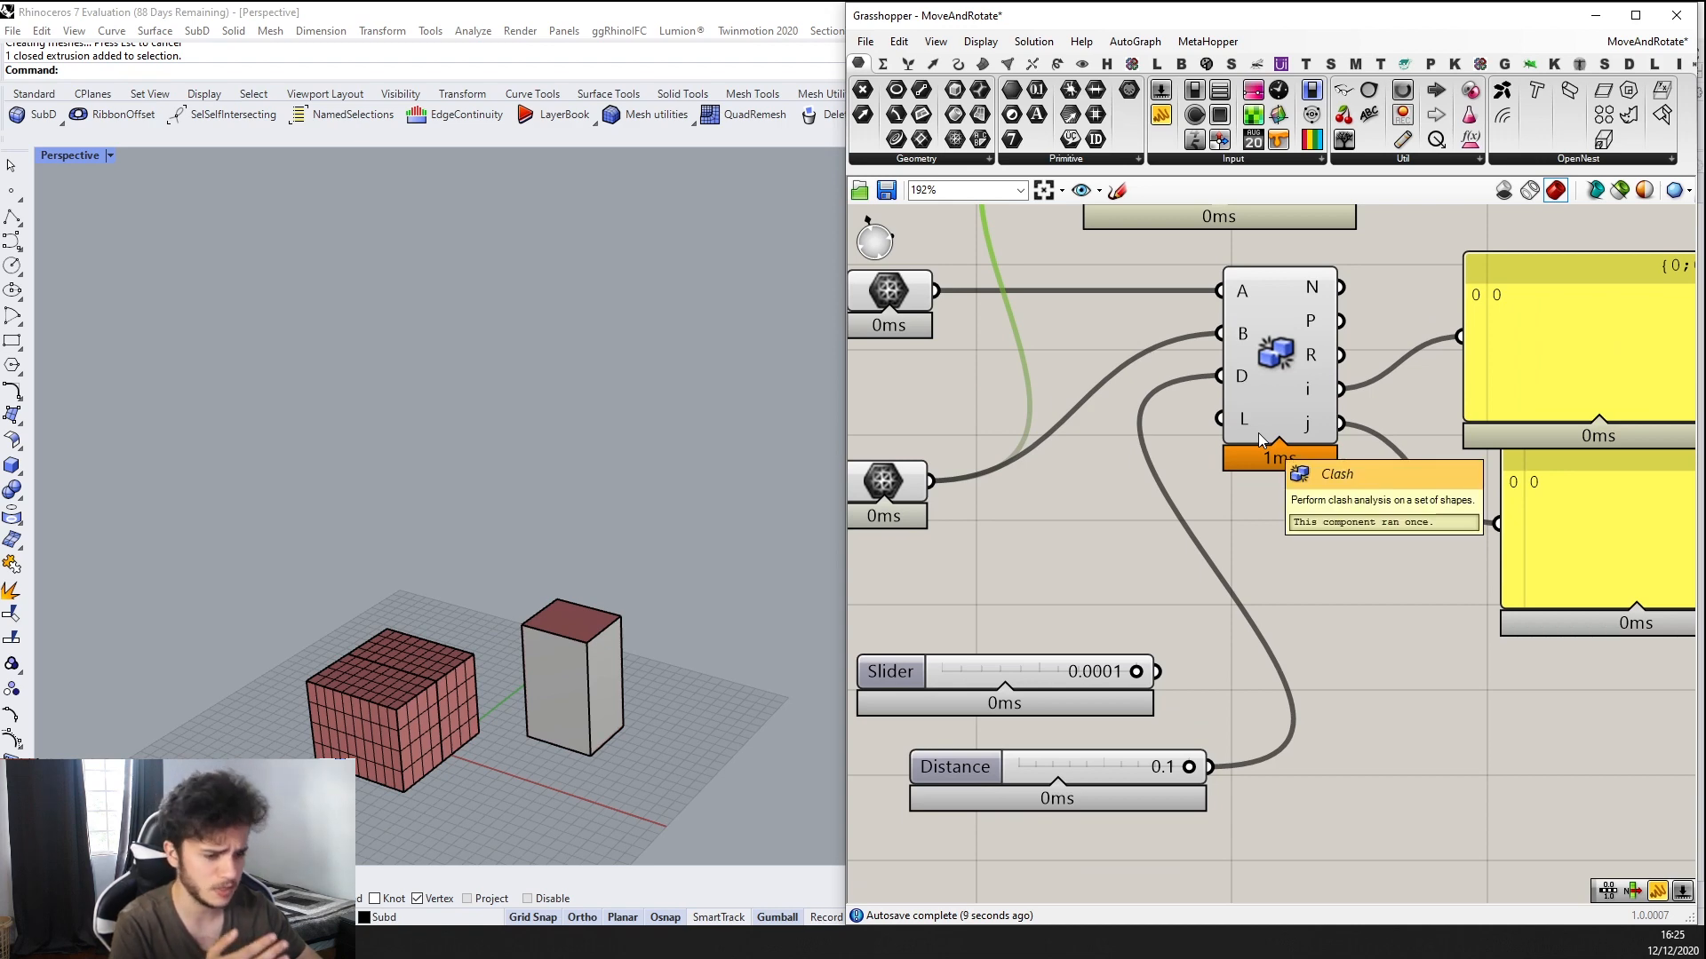
scroll(1241, 419, up, 1)
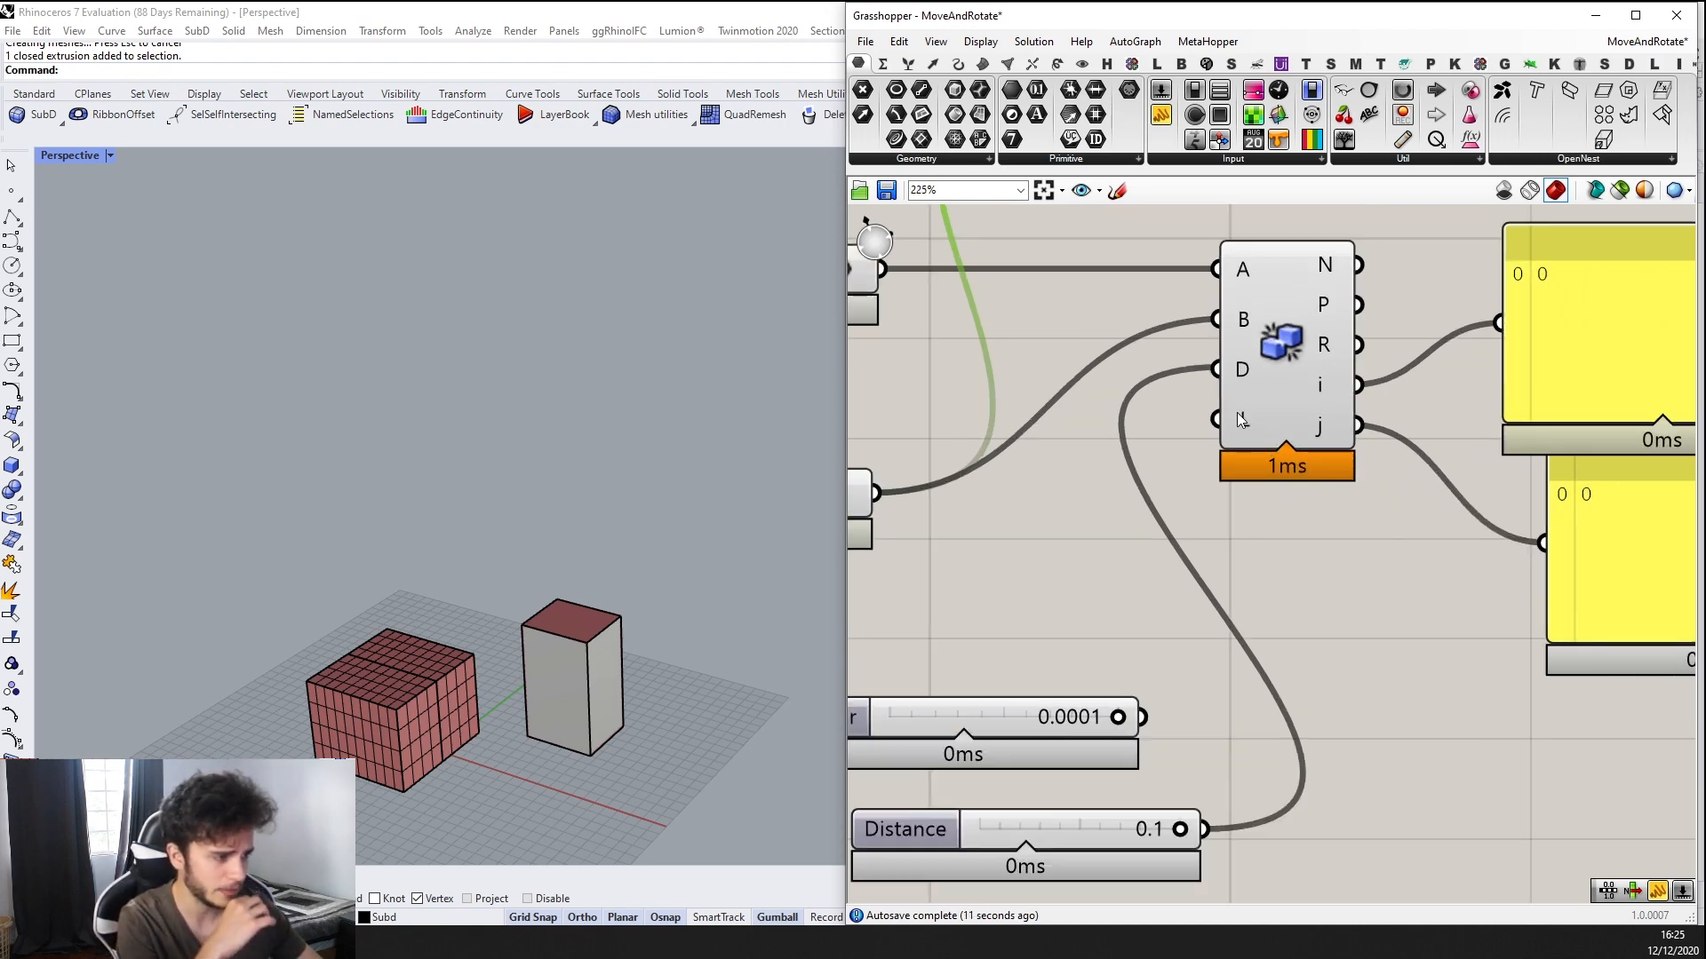
scroll(1241, 419, up, 2)
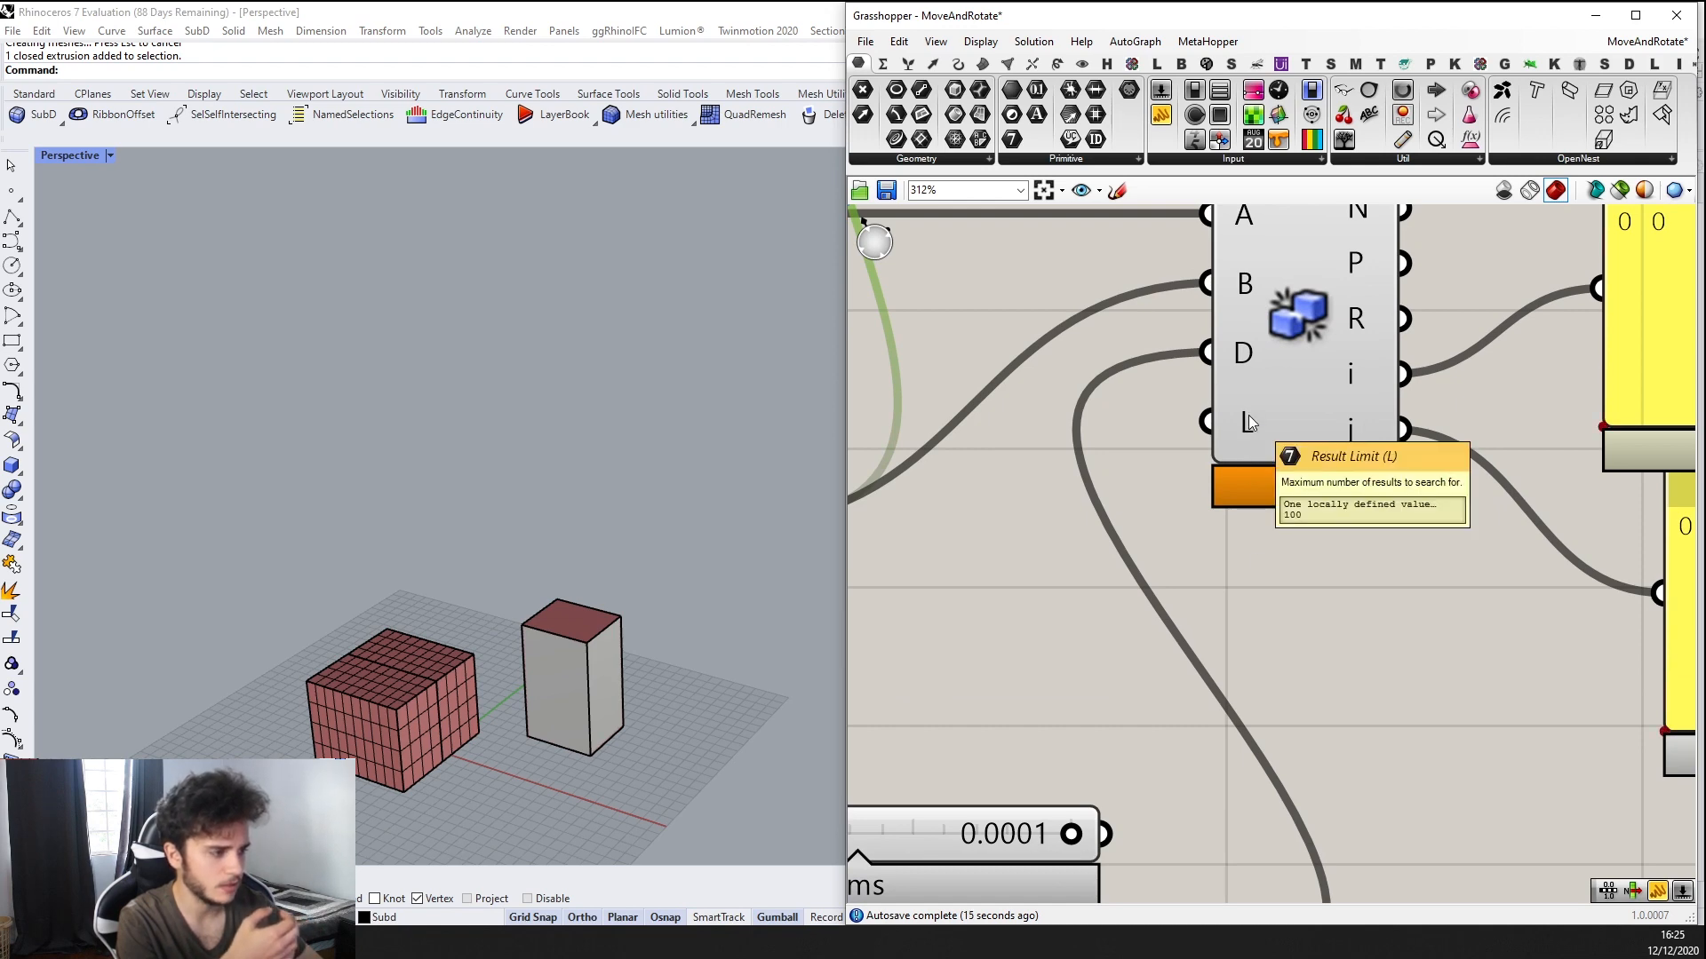
scroll(1249, 418, down, 3)
scroll(1240, 416, up, 2)
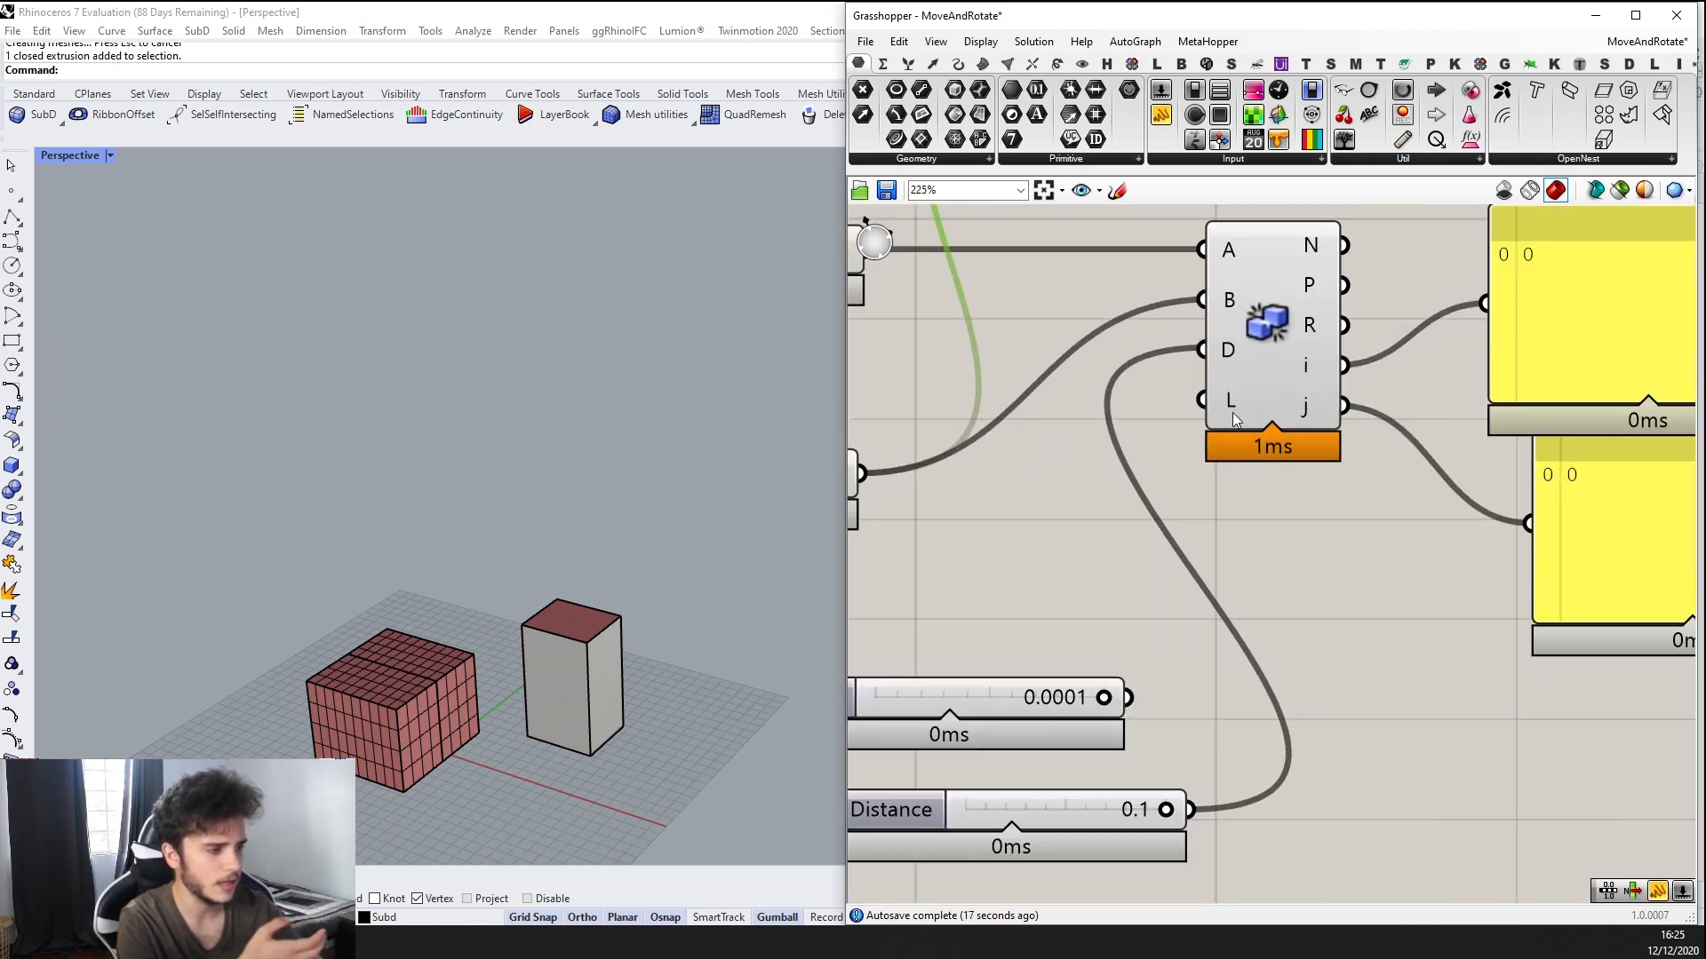
scroll(1230, 409, down, 5)
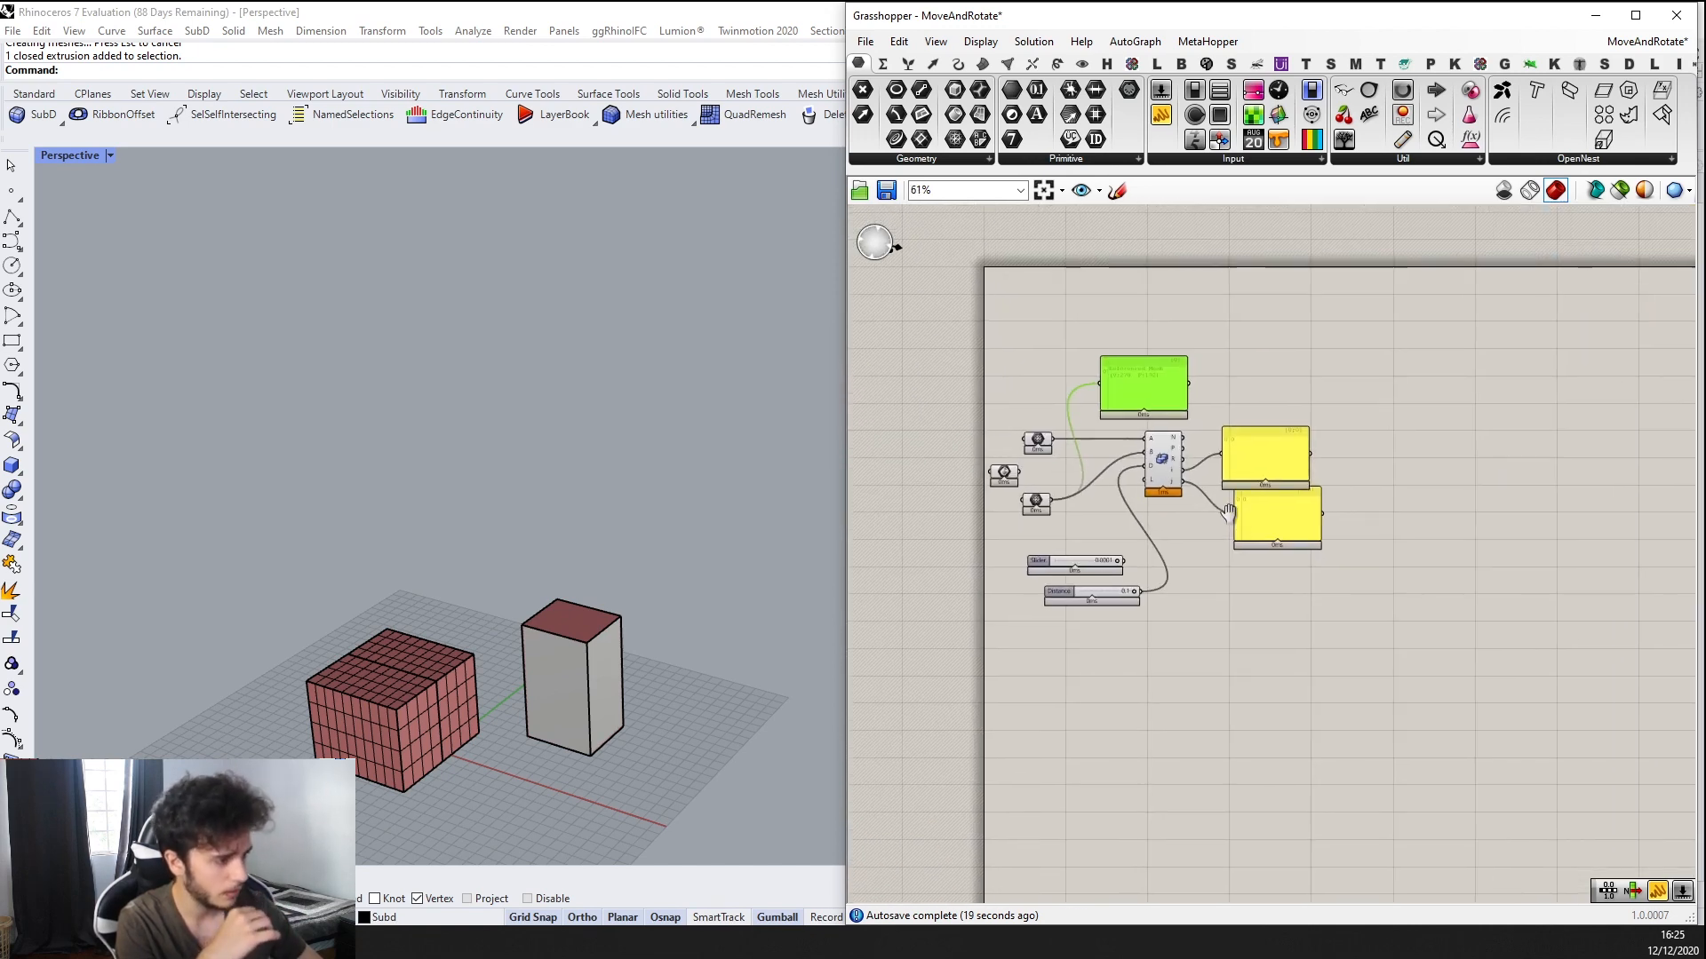
scroll(1226, 514, up, 4)
scroll(1153, 444, down, 3)
scroll(549, 689, down, 3)
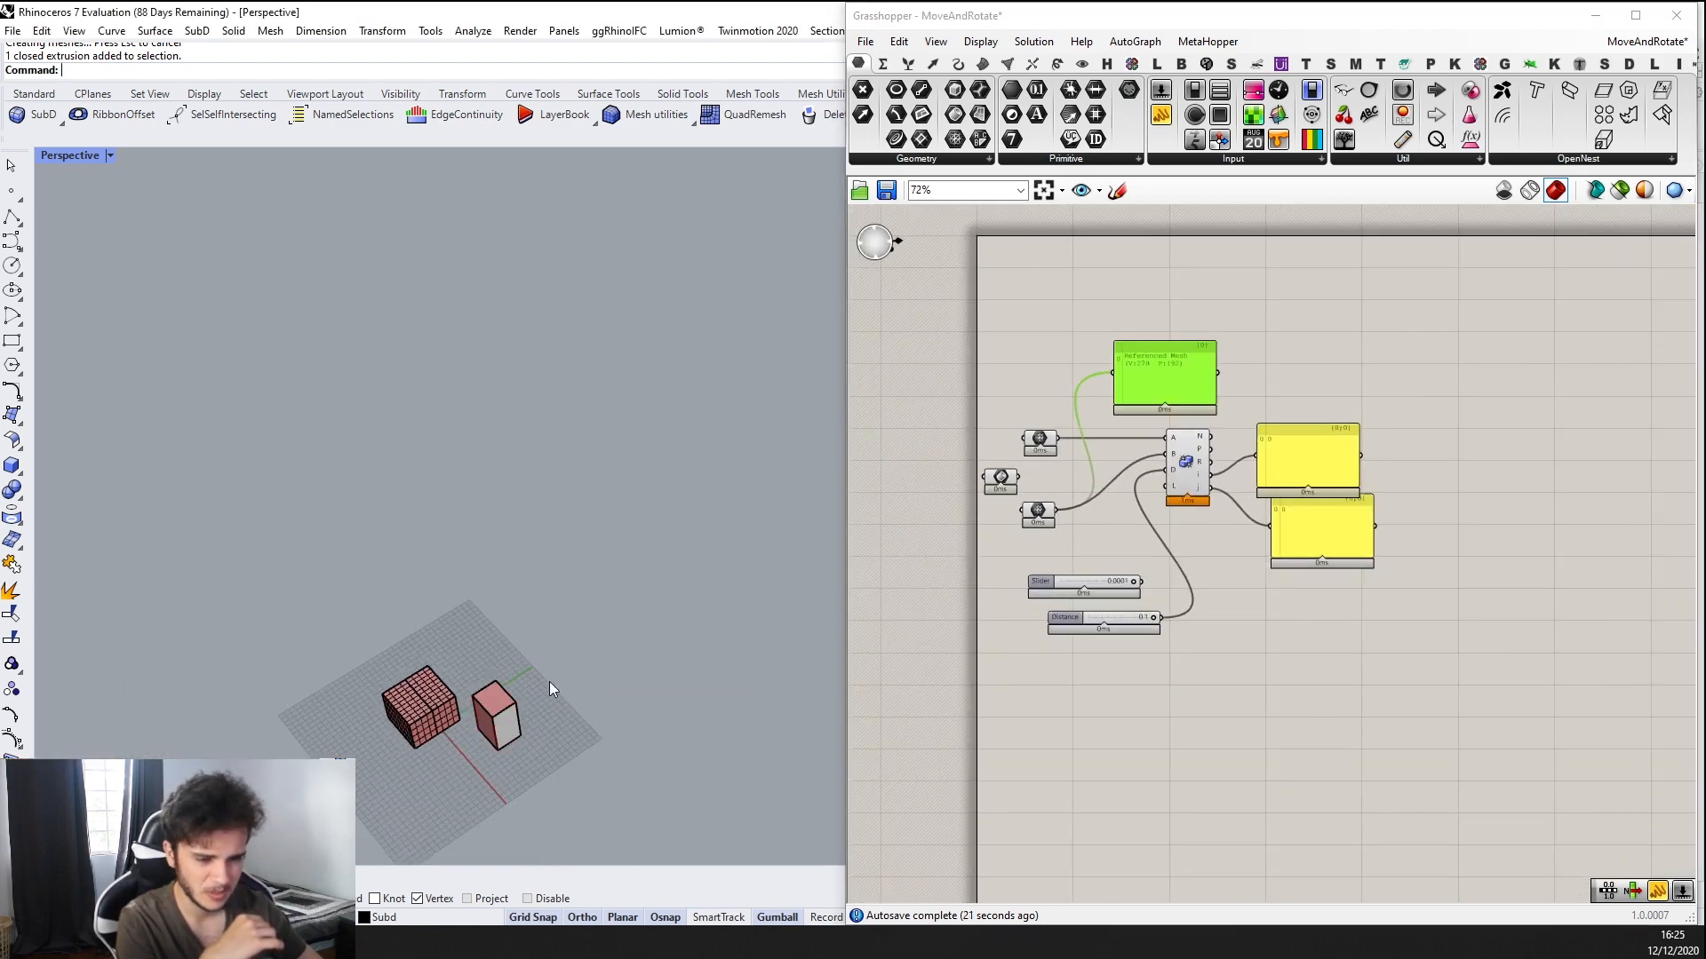
scroll(550, 683, down, 5)
shift+right_drag(405, 791, 749, 602)
scroll(750, 602, up, 7)
scroll(583, 439, up, 5)
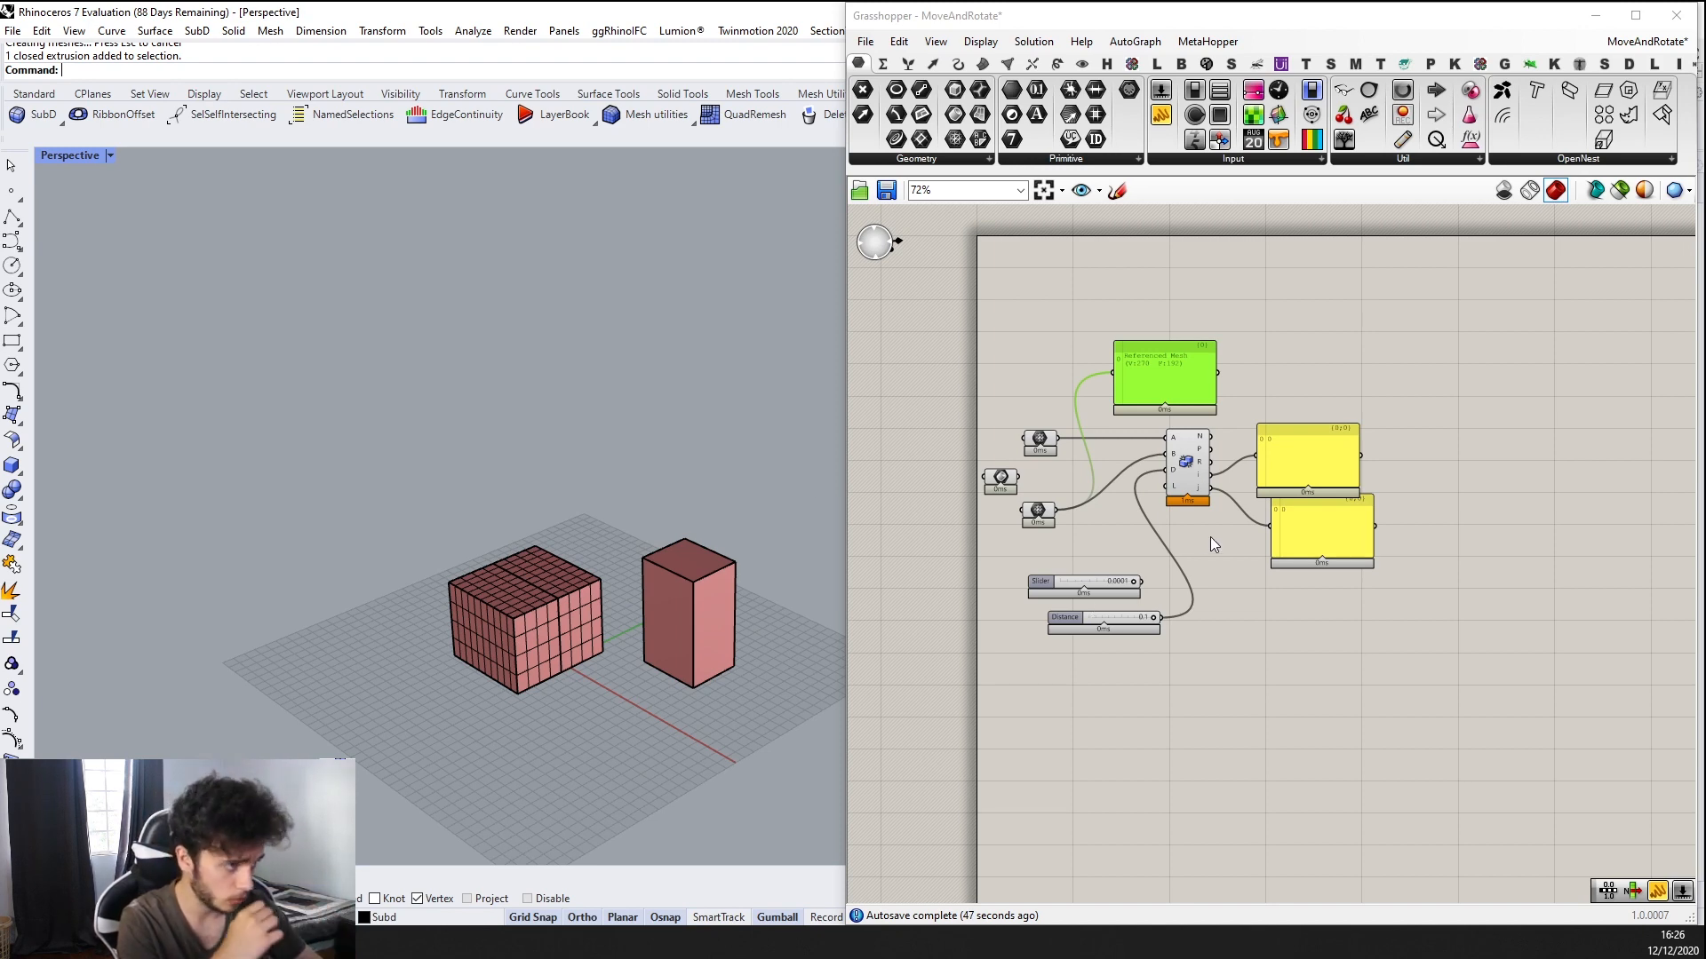
Delete the whole clash definition, including all parameters, sliders and panels, from the Grasshopper canvas
drag(1226, 678, 975, 380)
right_drag(1277, 407, 1219, 401)
drag(1380, 716, 941, 332)
key(Delete)
Delete the tall box and the two adjacent mesh boxes from the Rhino model
right_drag(787, 477, 716, 560)
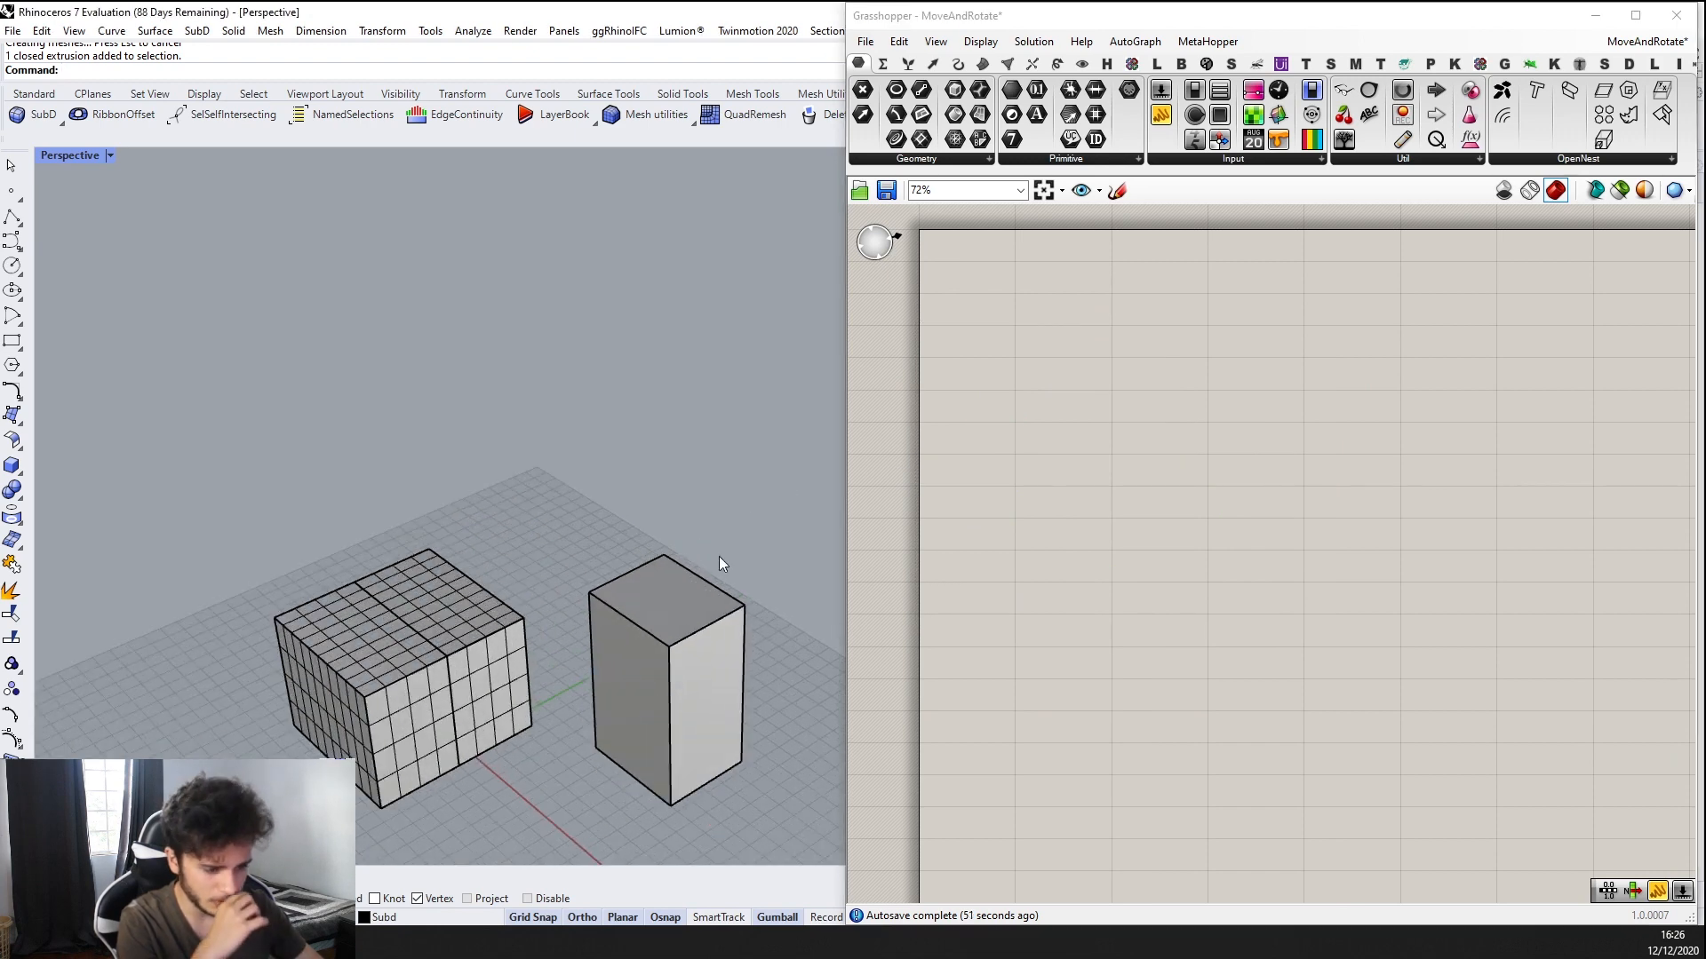
click(671, 657)
key(Delete)
drag(595, 547, 424, 781)
key(Delete)
scroll(476, 624, down, 8)
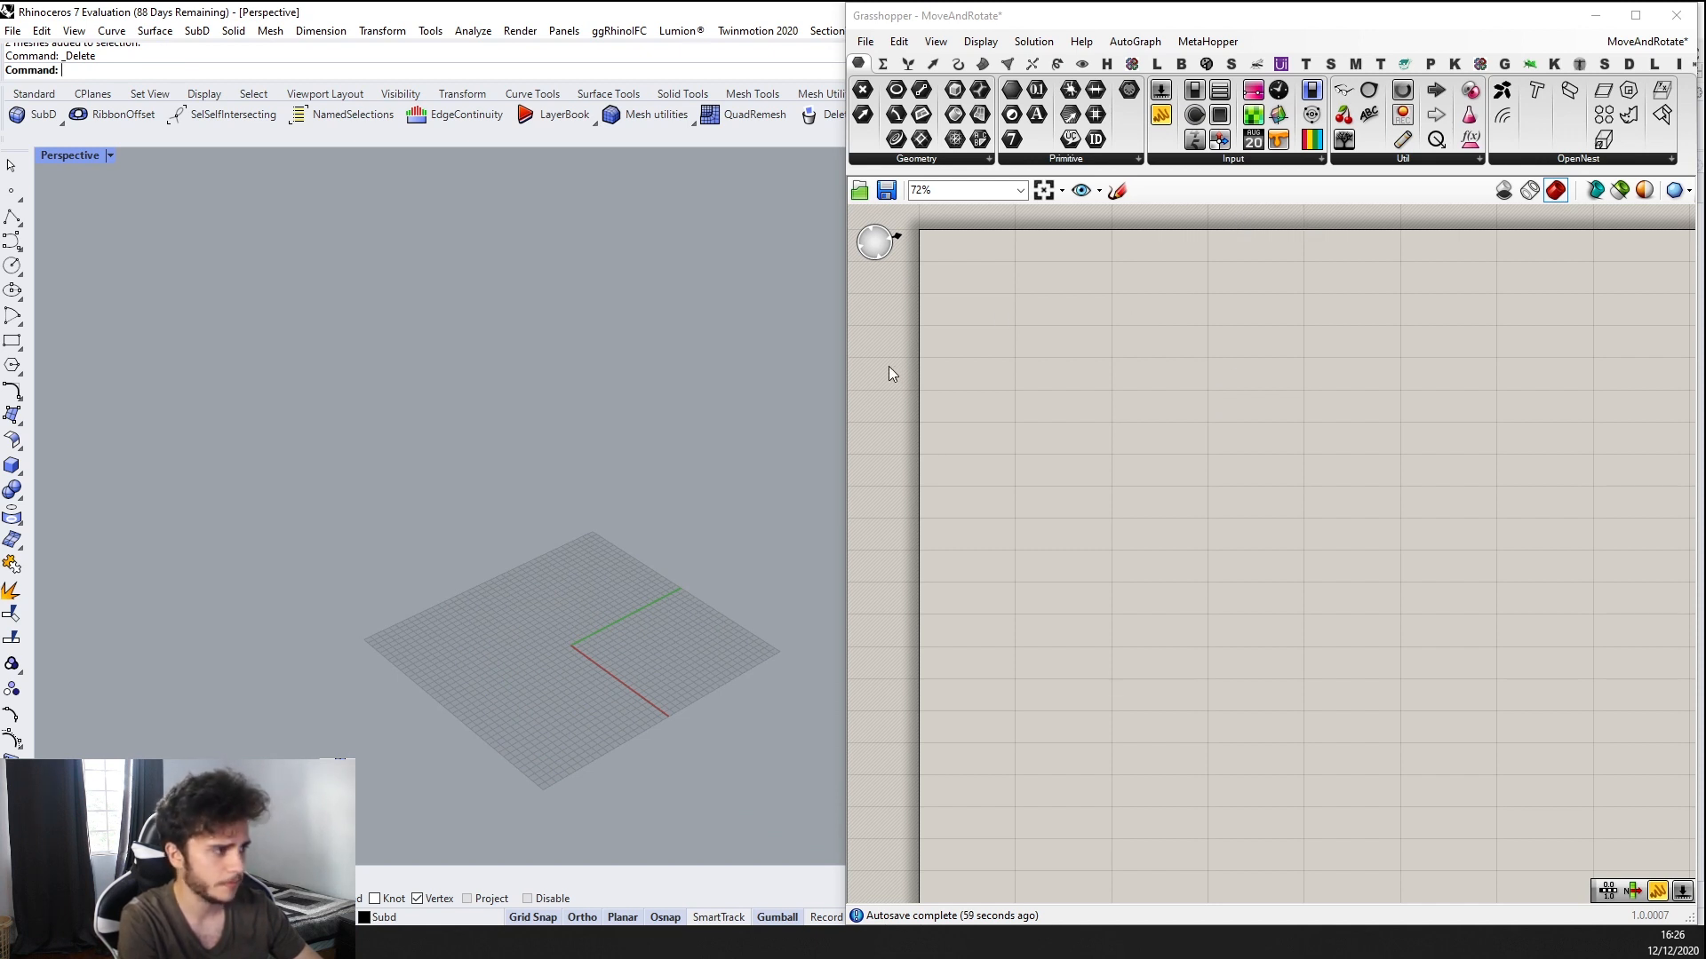
Place a Get Geometry contextual input component on the empty canvas
click(1195, 160)
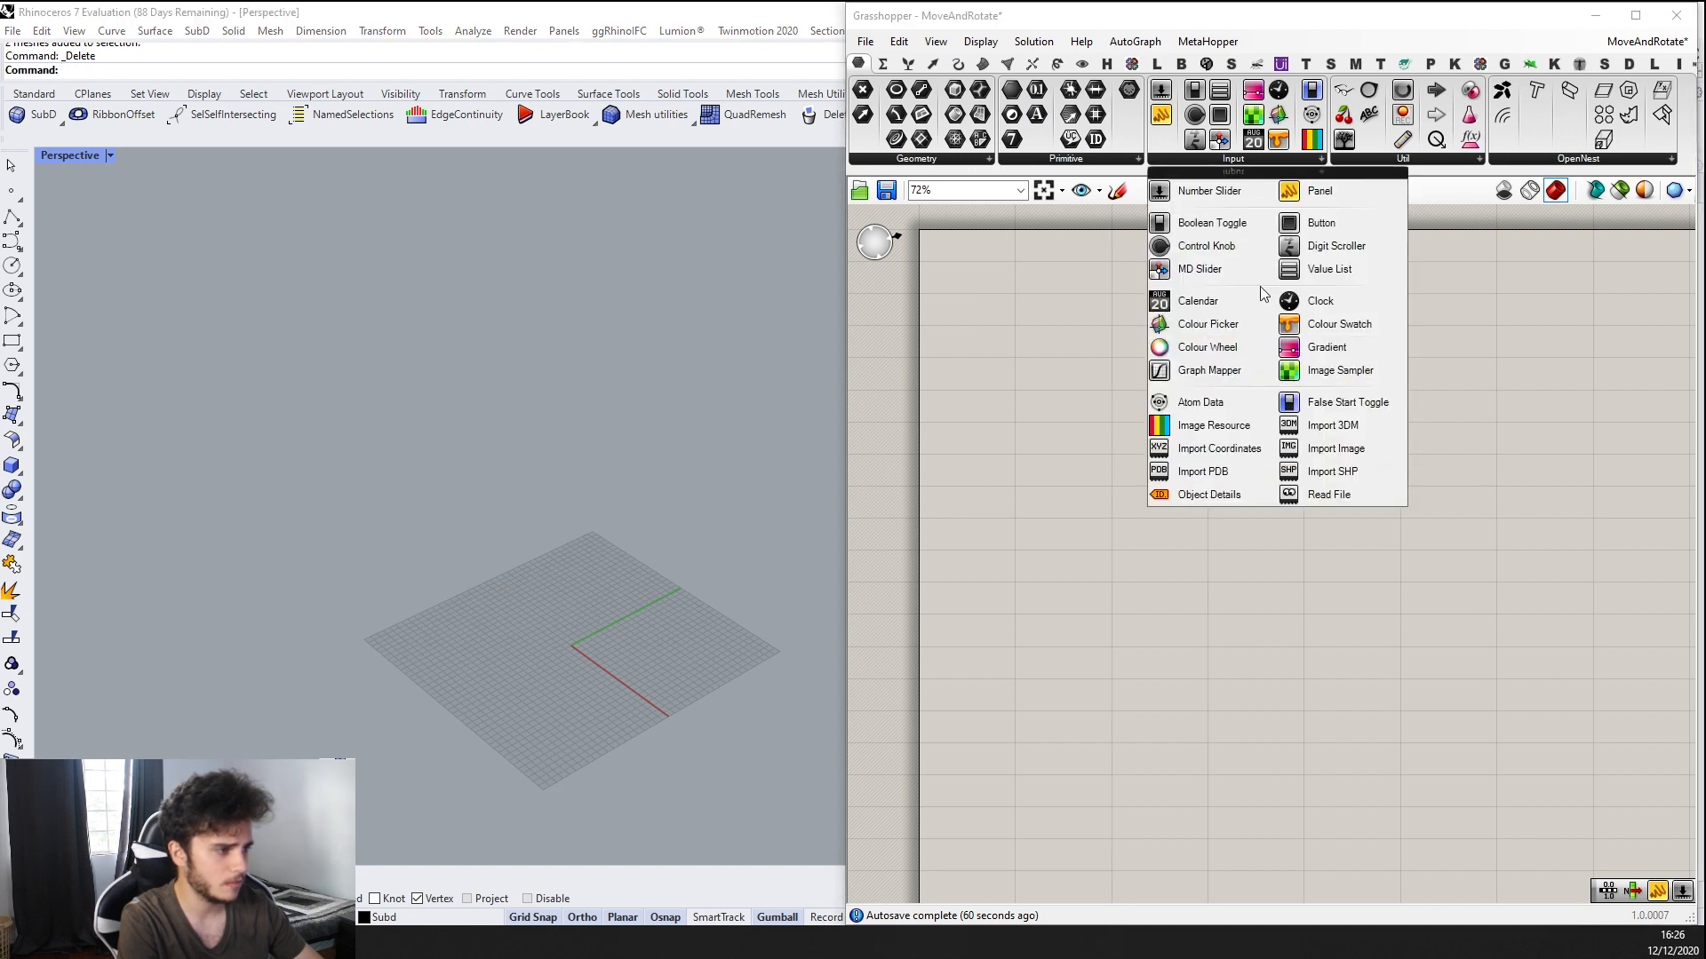
click(1460, 162)
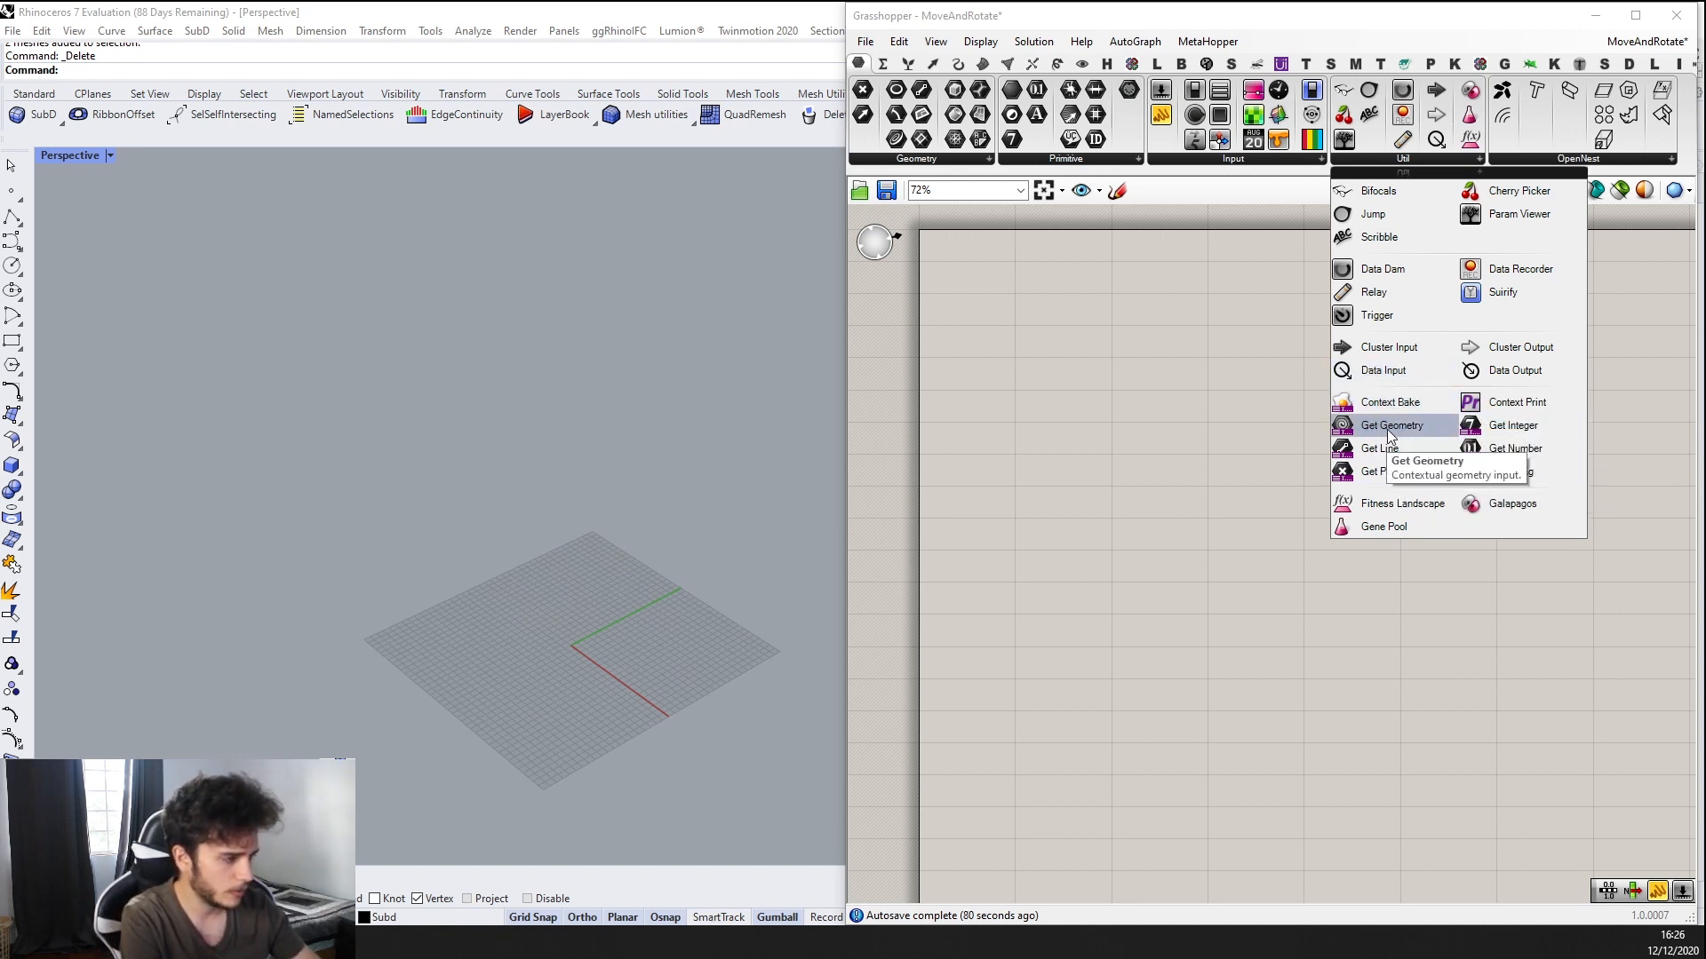
drag(1392, 430, 1131, 418)
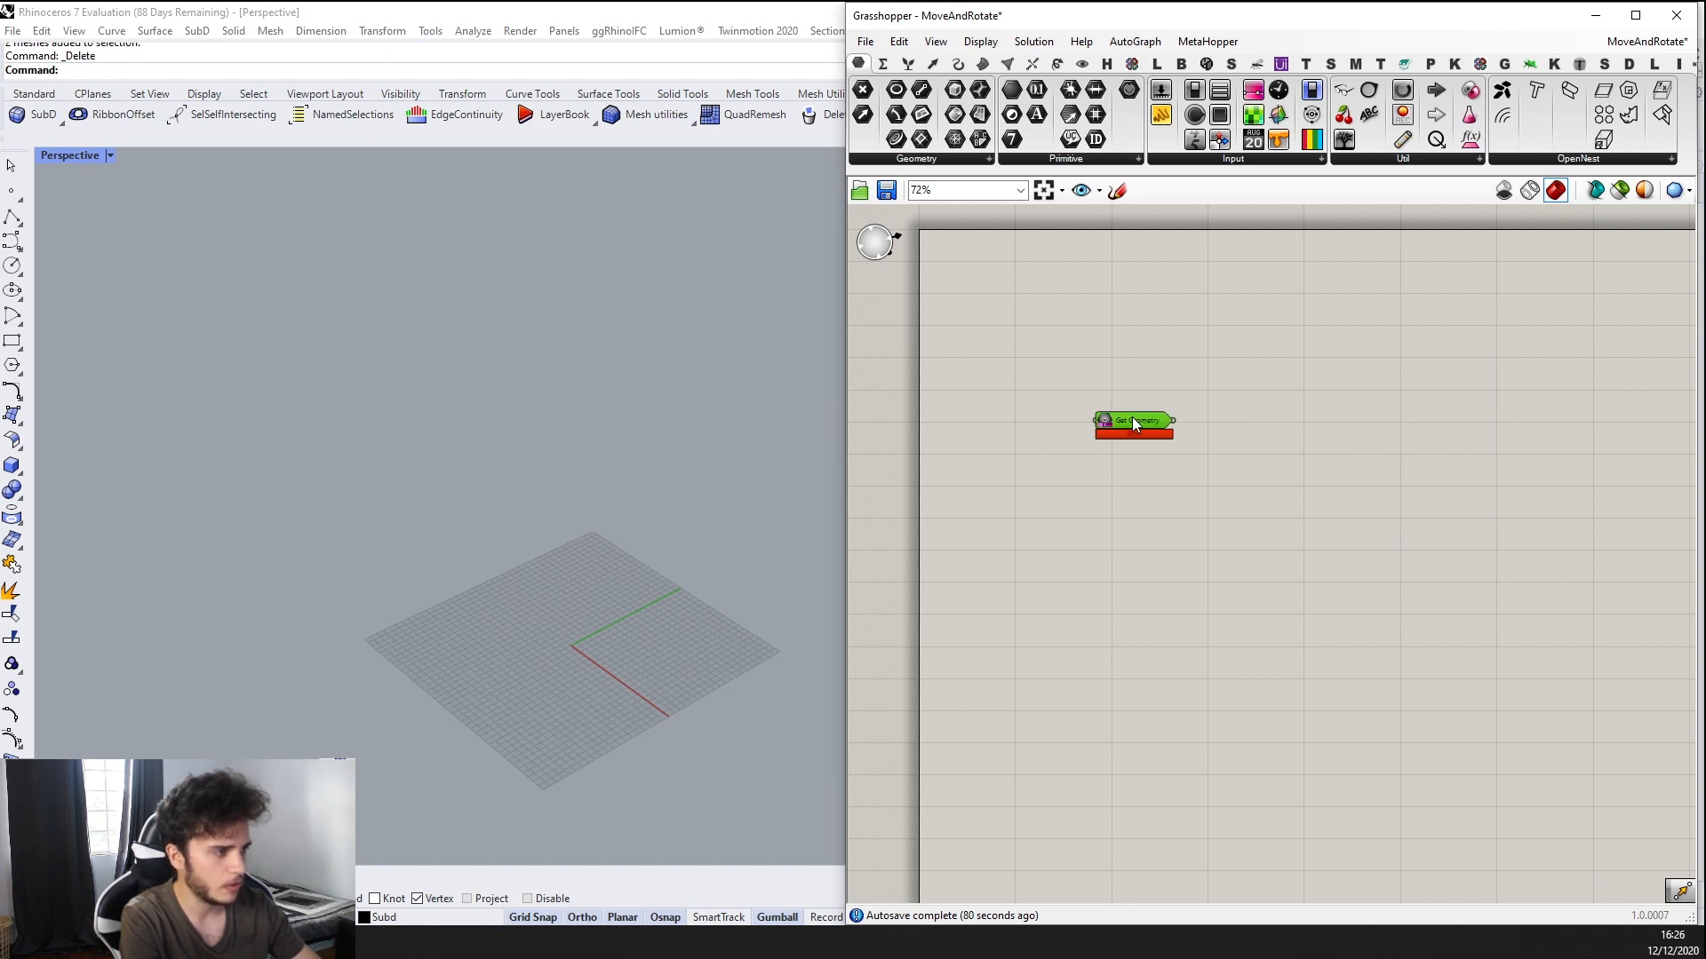
scroll(1147, 444, up, 3)
scroll(1258, 459, up, 3)
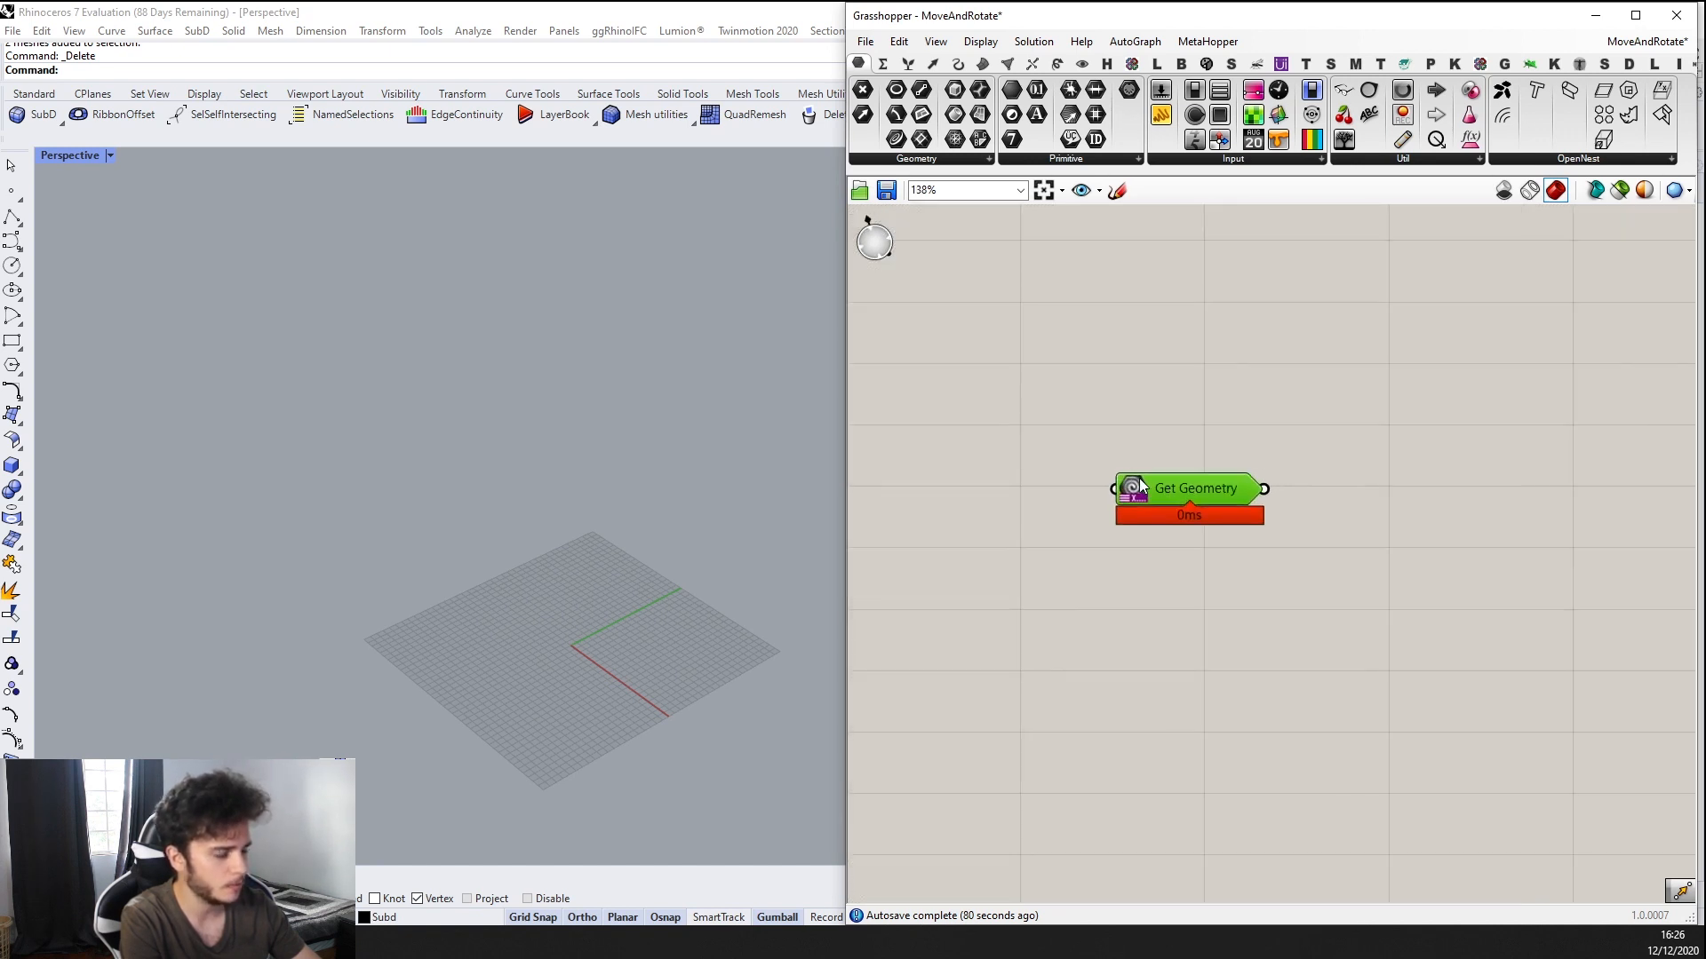
Place a Get Line component below Get Geometry and delete it again
click(1280, 160)
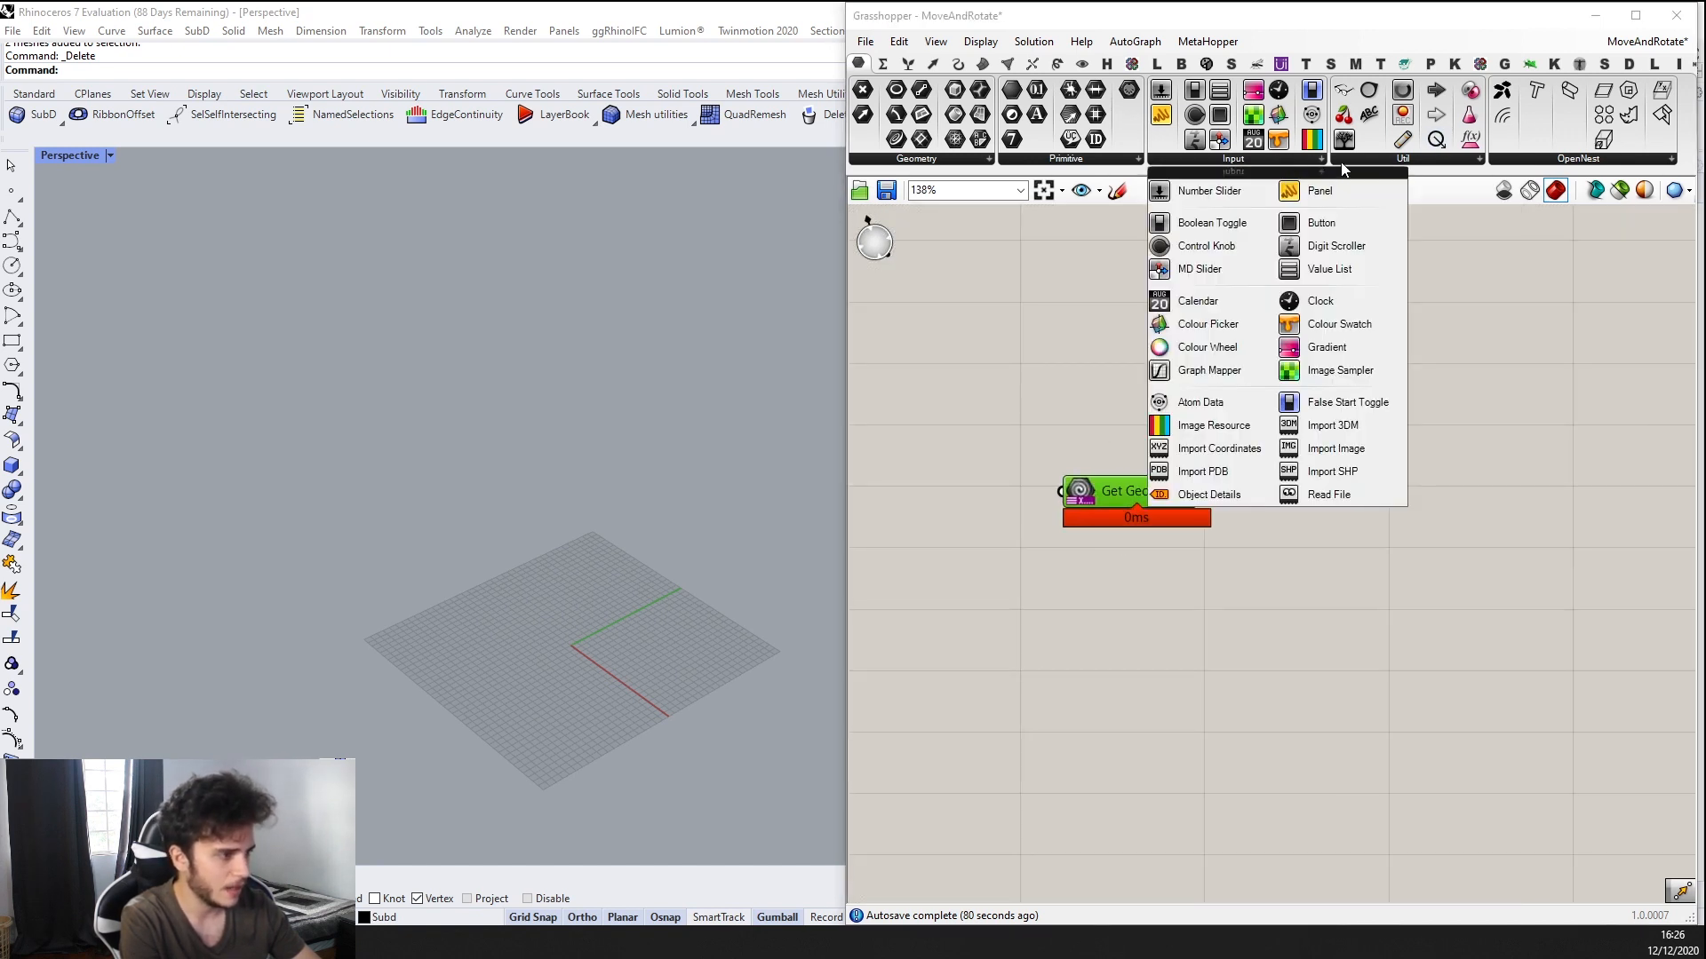
click(1359, 160)
drag(1379, 449, 1030, 631)
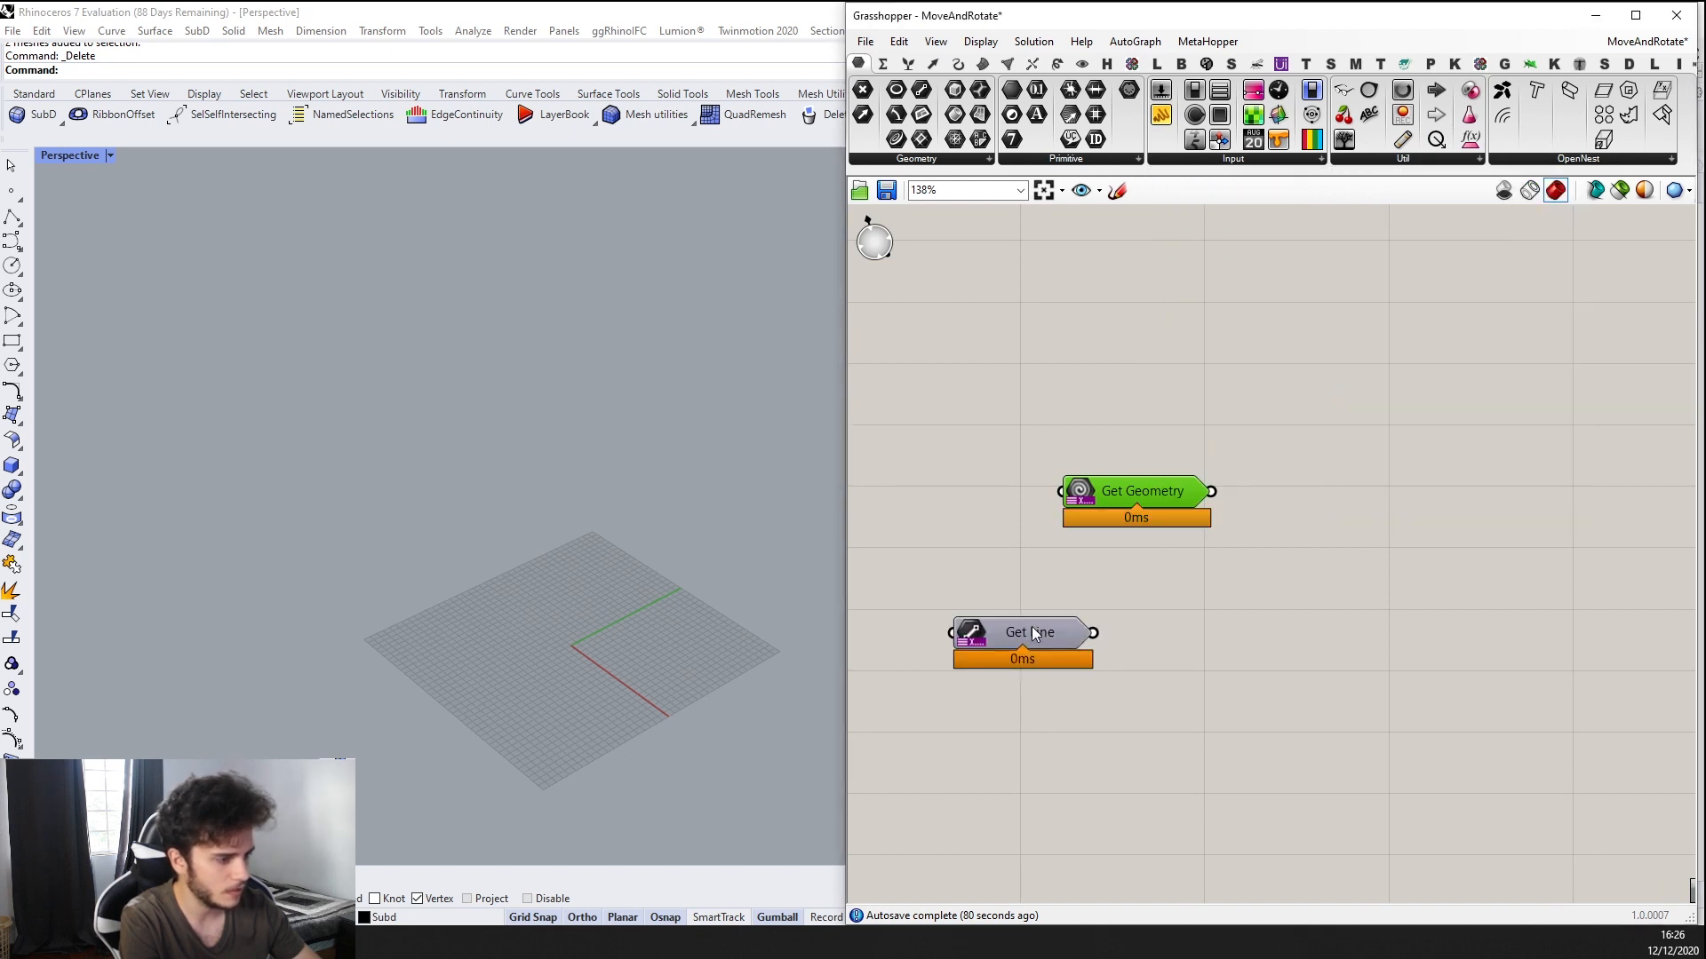
scroll(1043, 632, up, 3)
key(Delete)
Place a Get Number contextual input component on the canvas below Get Geometry
click(1402, 160)
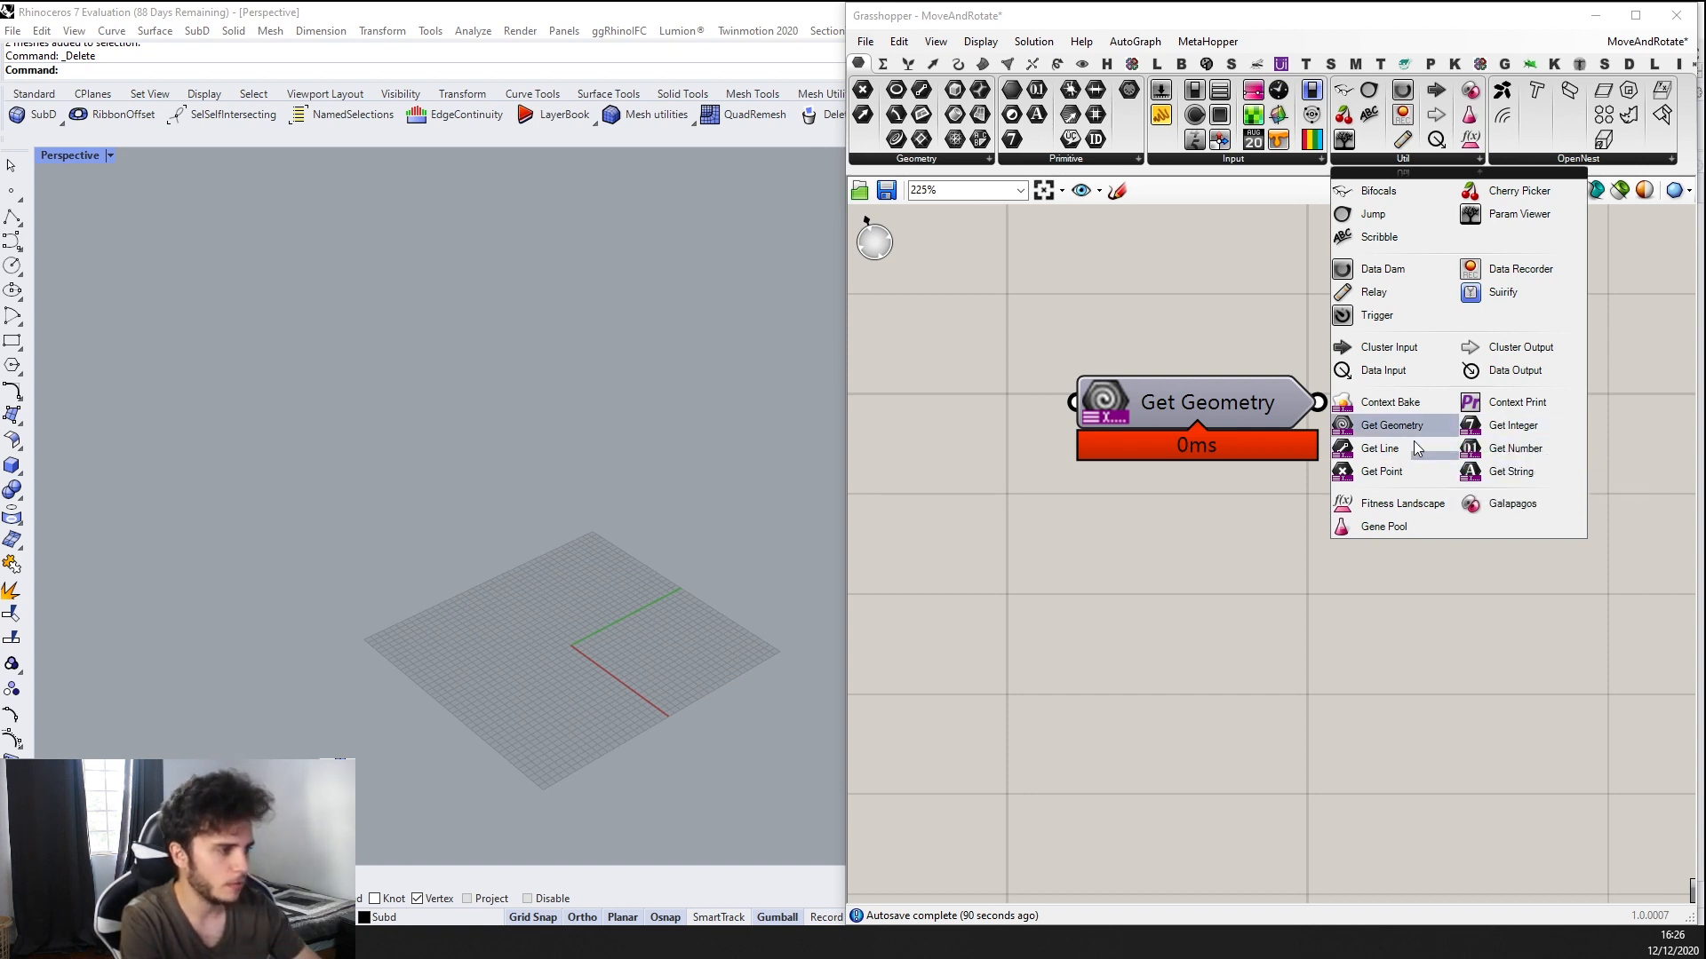
scroll(1182, 569, down, 2)
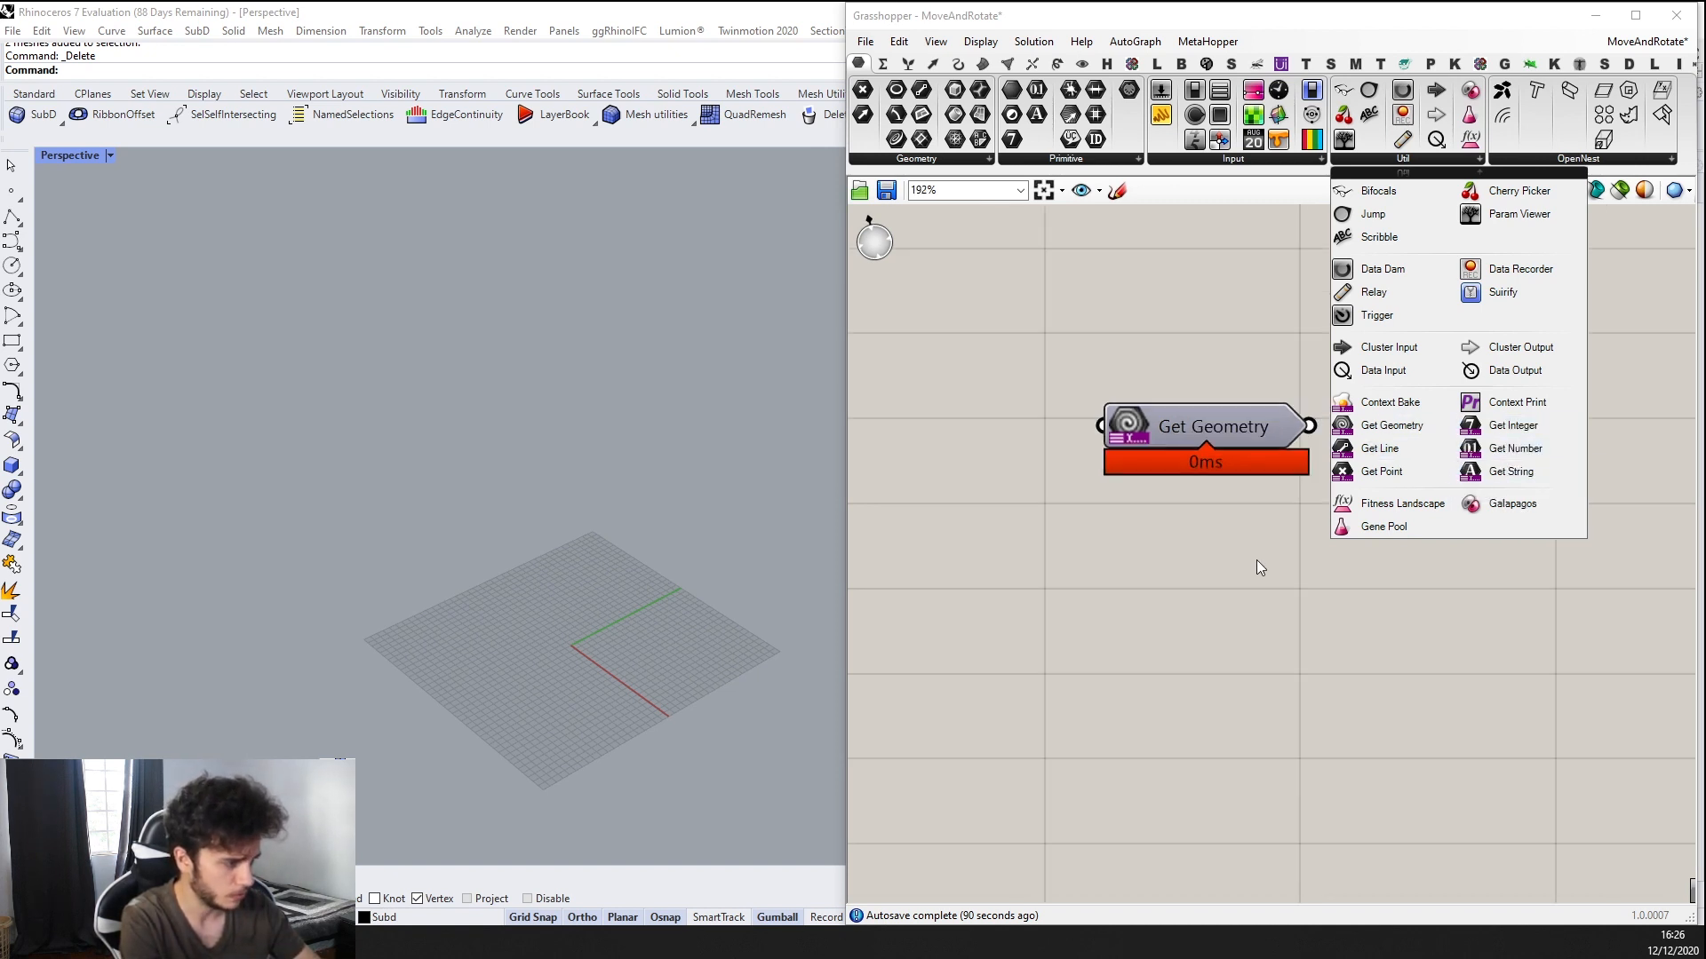
click(1441, 161)
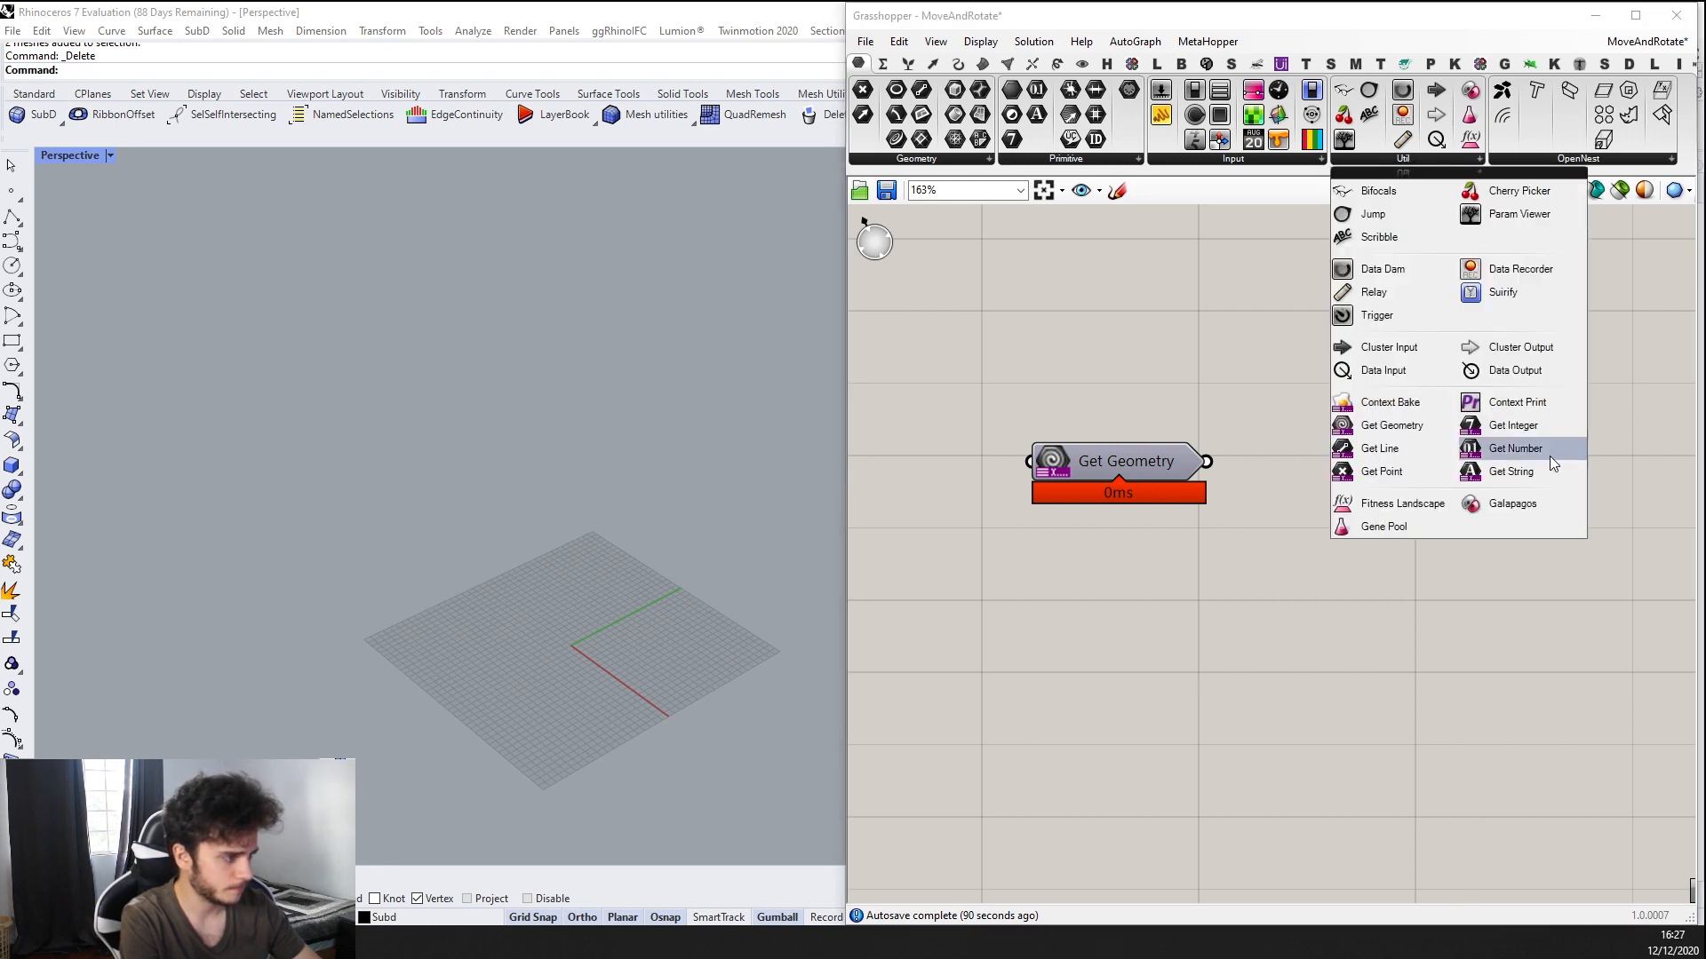
click(1521, 457)
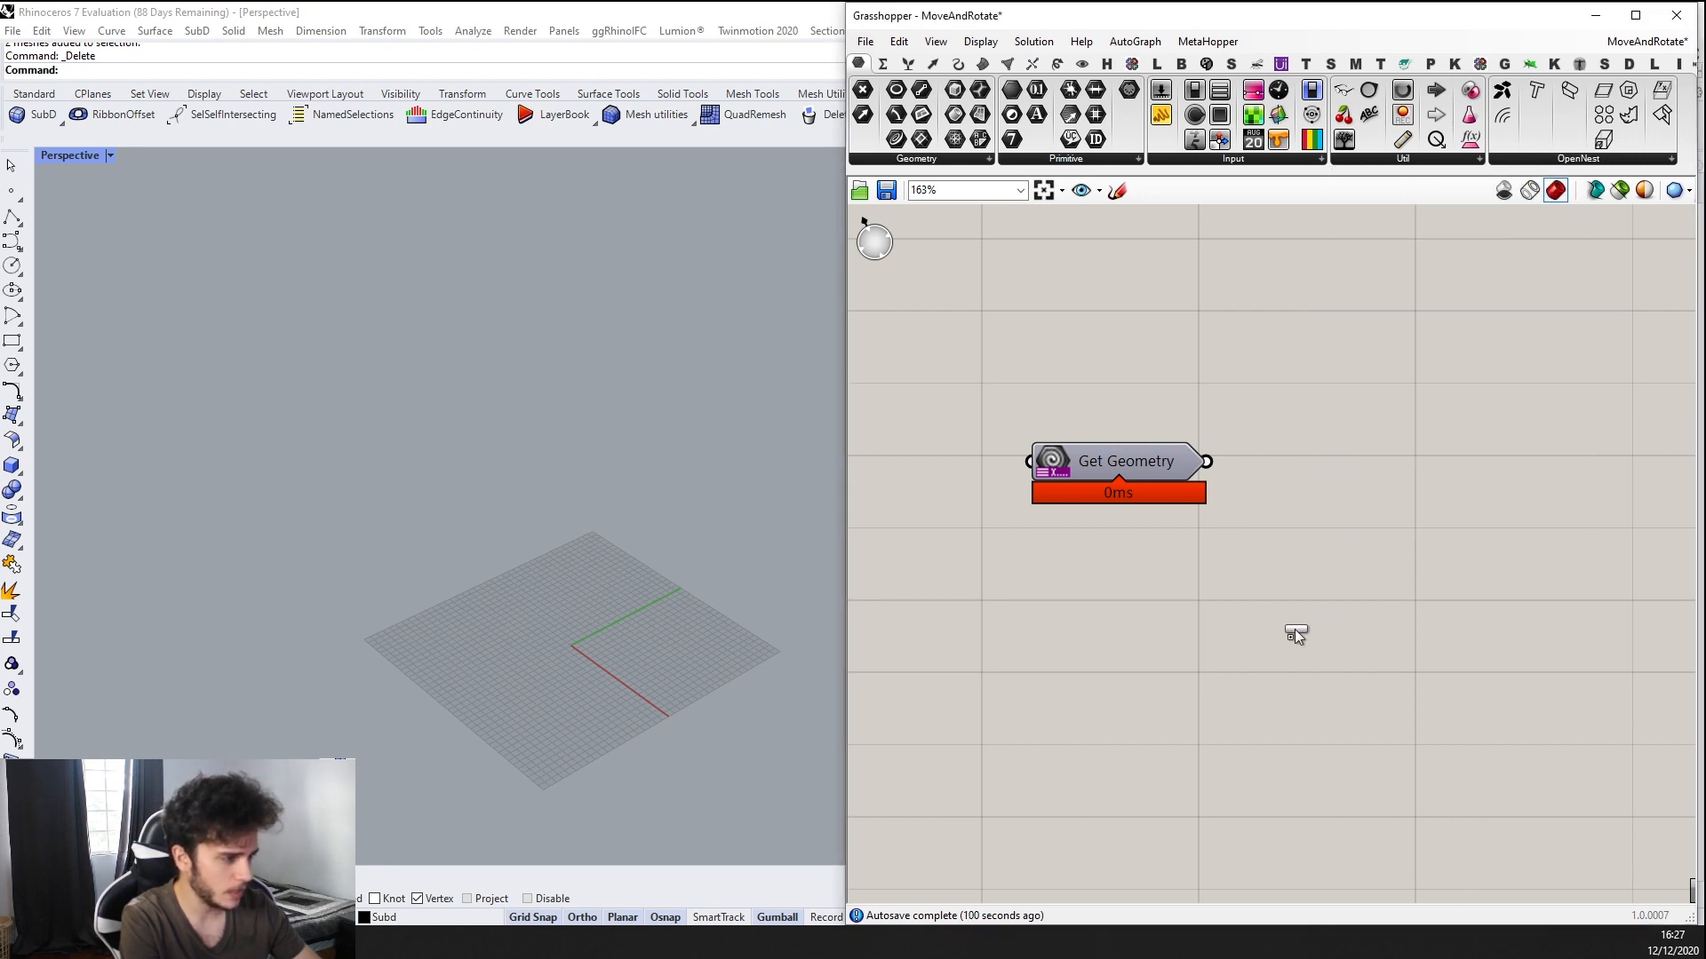
click(1306, 629)
drag(1306, 629, 1213, 673)
drag(1151, 455, 1195, 460)
Add a Move component and connect Get Geometry to its geometry input
scroll(1226, 453, down, 3)
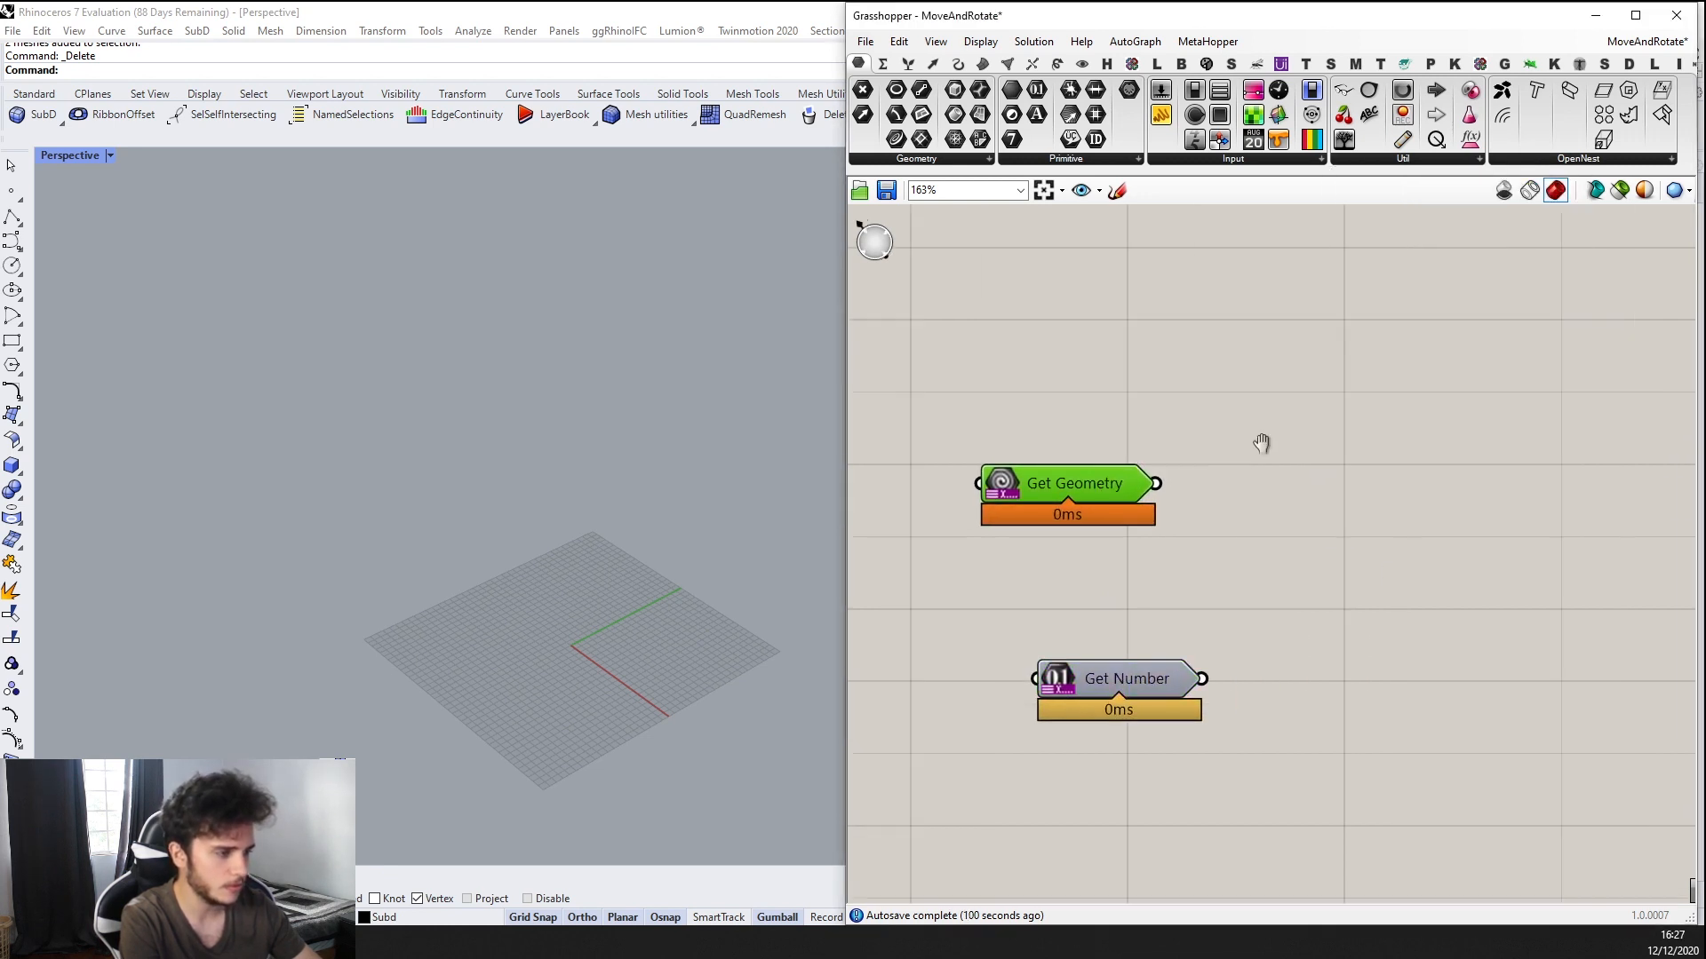
double_click(1156, 468)
text(Move)
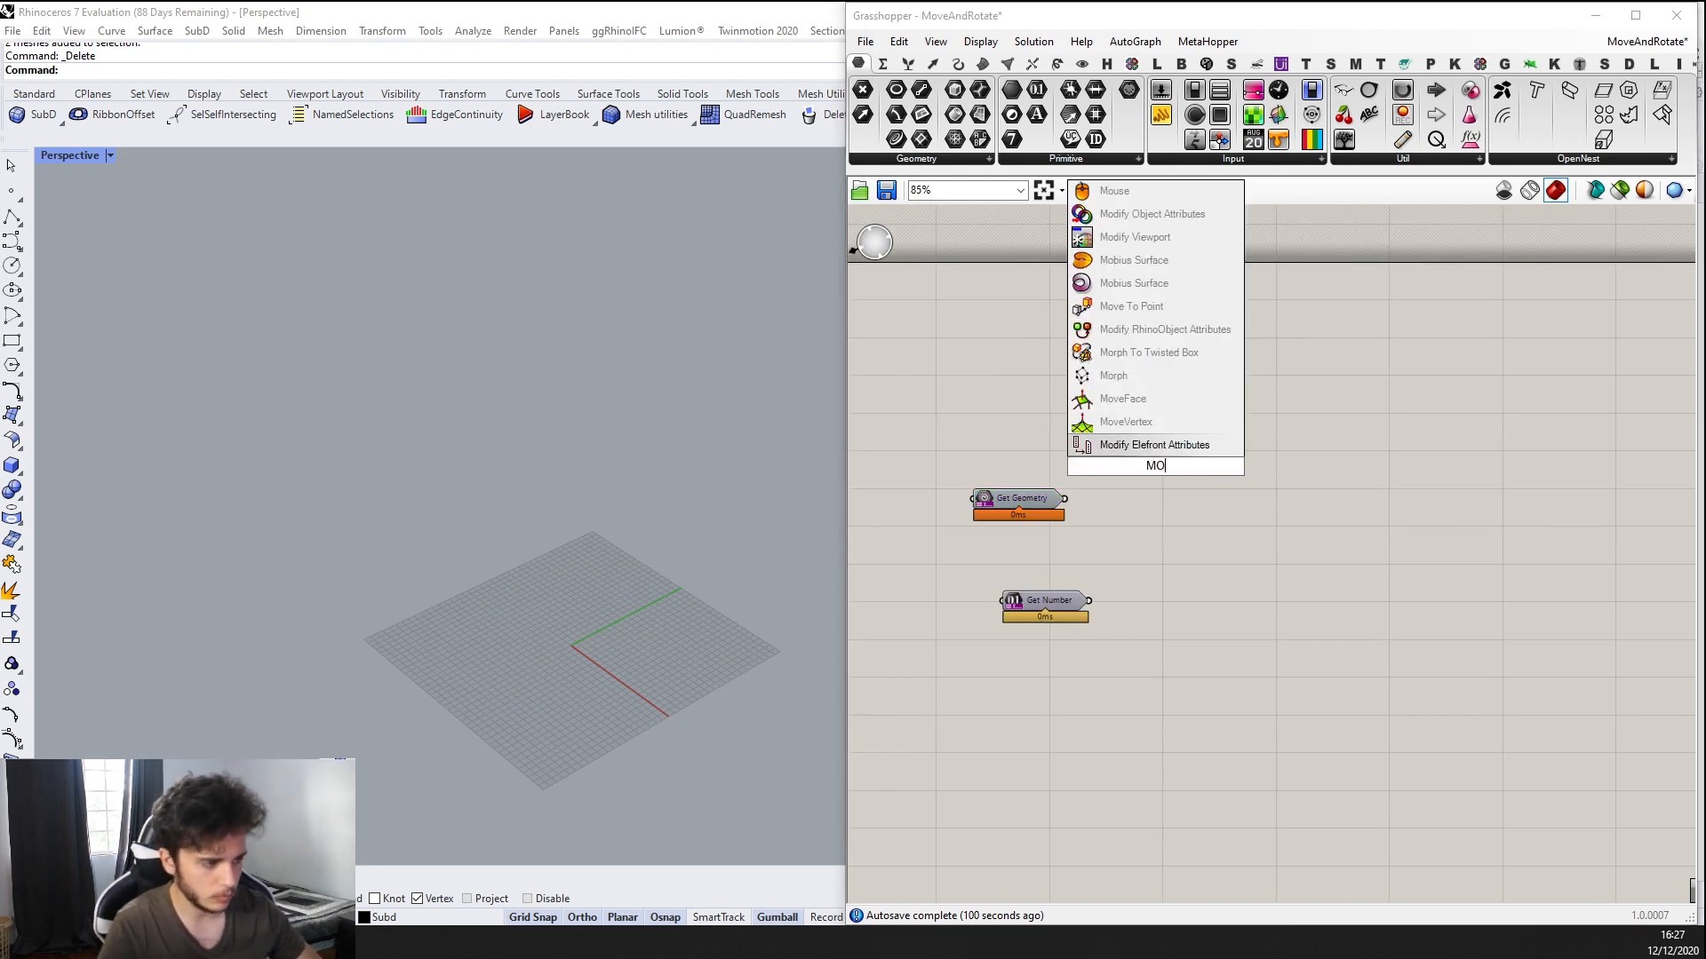
key(Return)
scroll(1066, 525, up, 2)
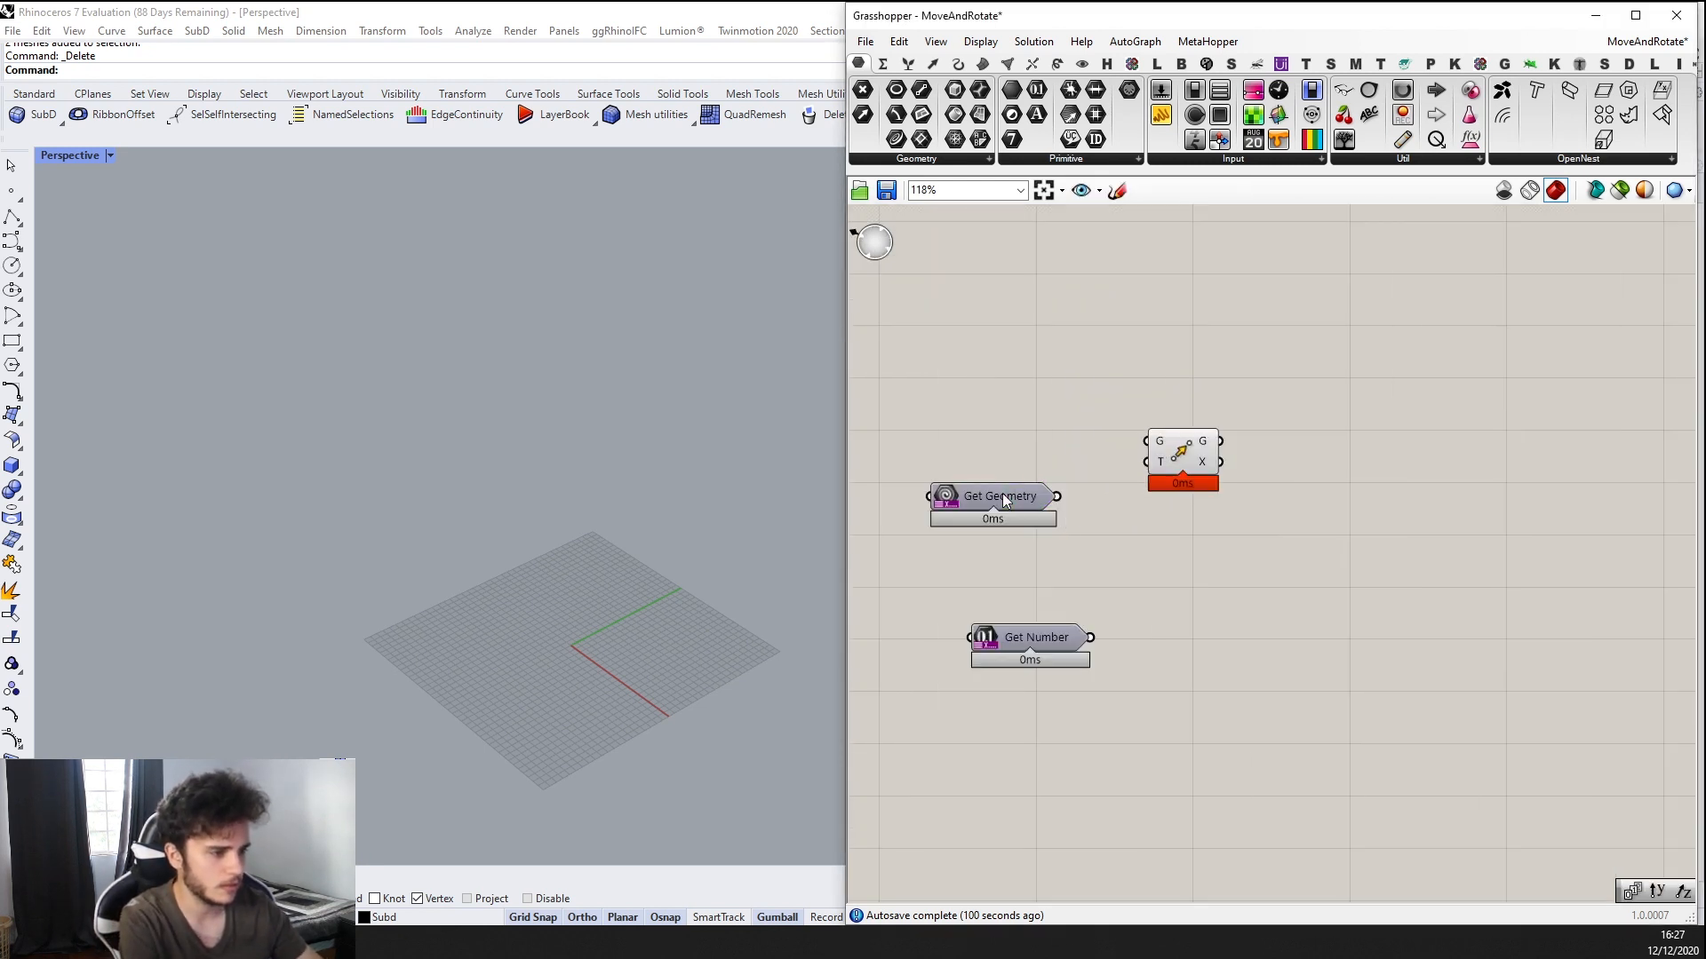
drag(1005, 502, 1319, 474)
scroll(1055, 458, up, 2)
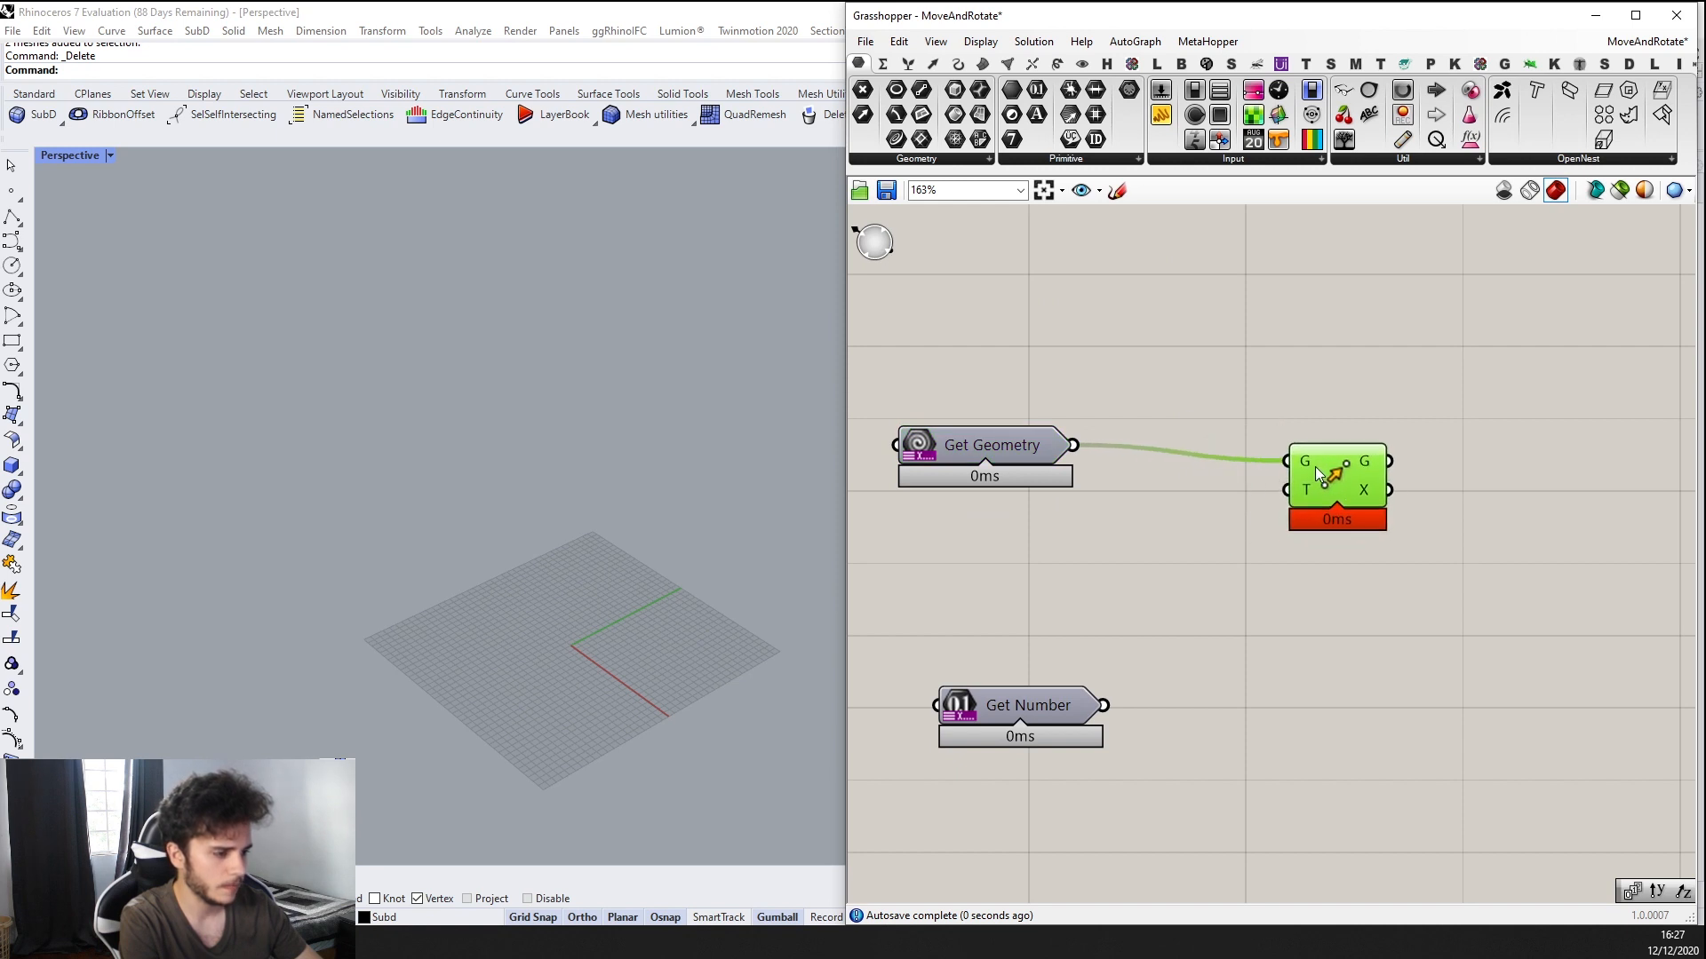
scroll(1318, 474, up, 1)
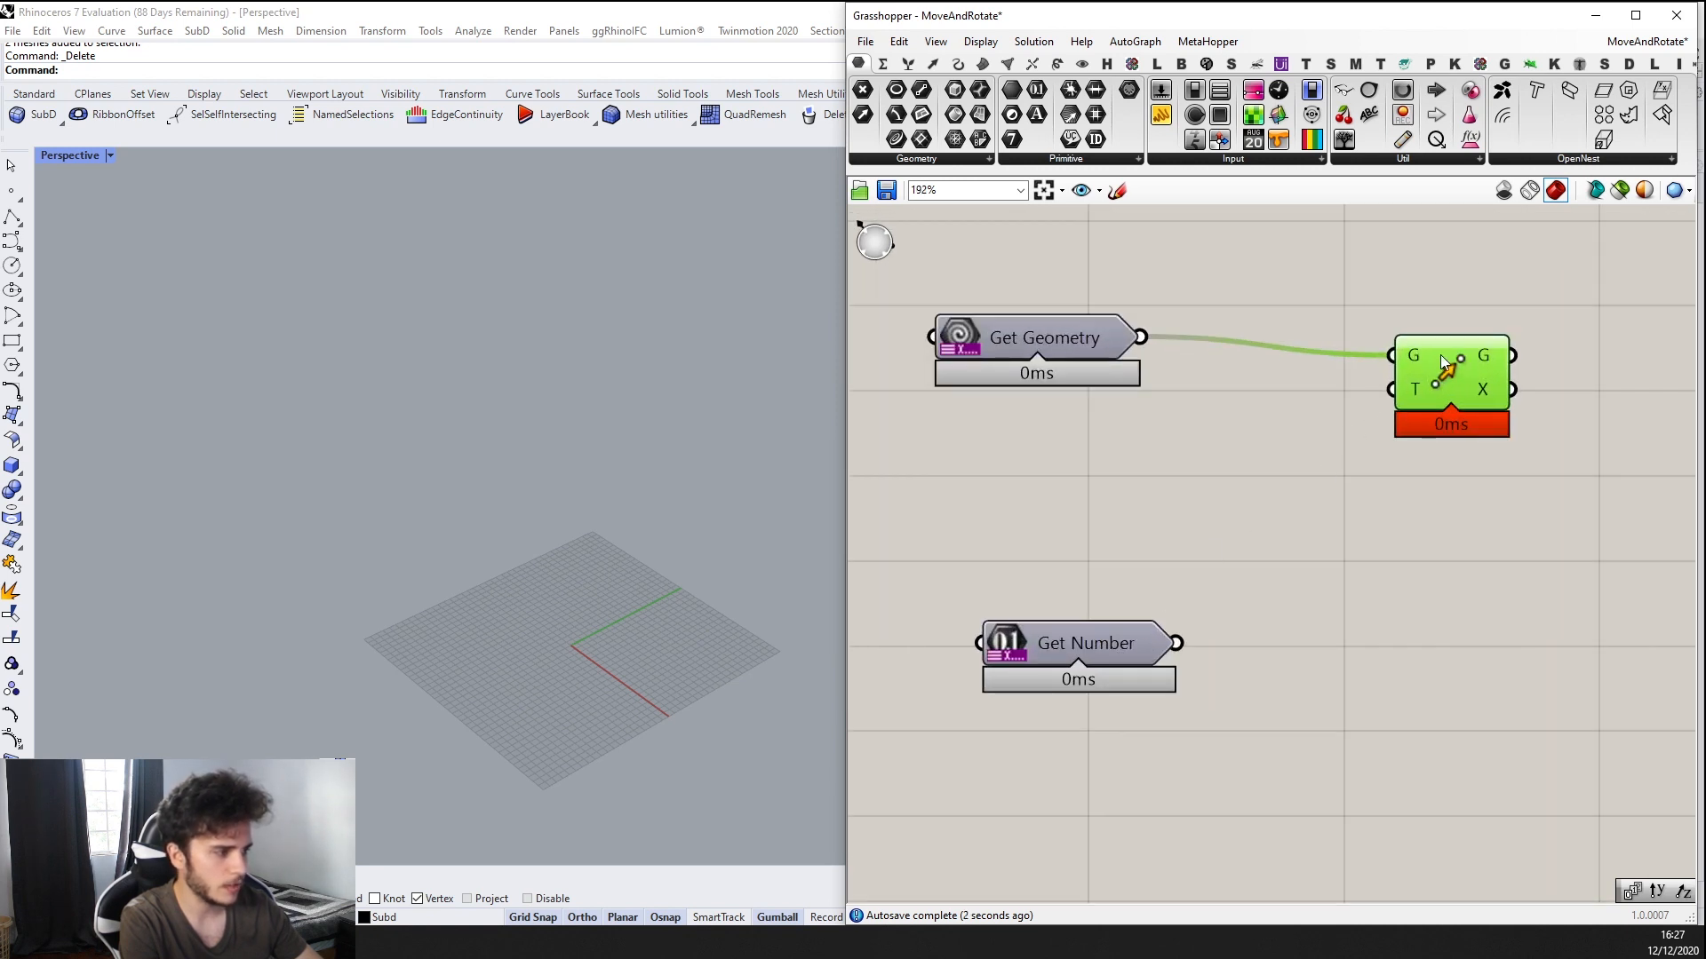
Add a Unit Z vector, feed its factor from Get Number, and connect its vector to Move's T input
scroll(1444, 365, down, 3)
double_click(1203, 472)
text(Z)
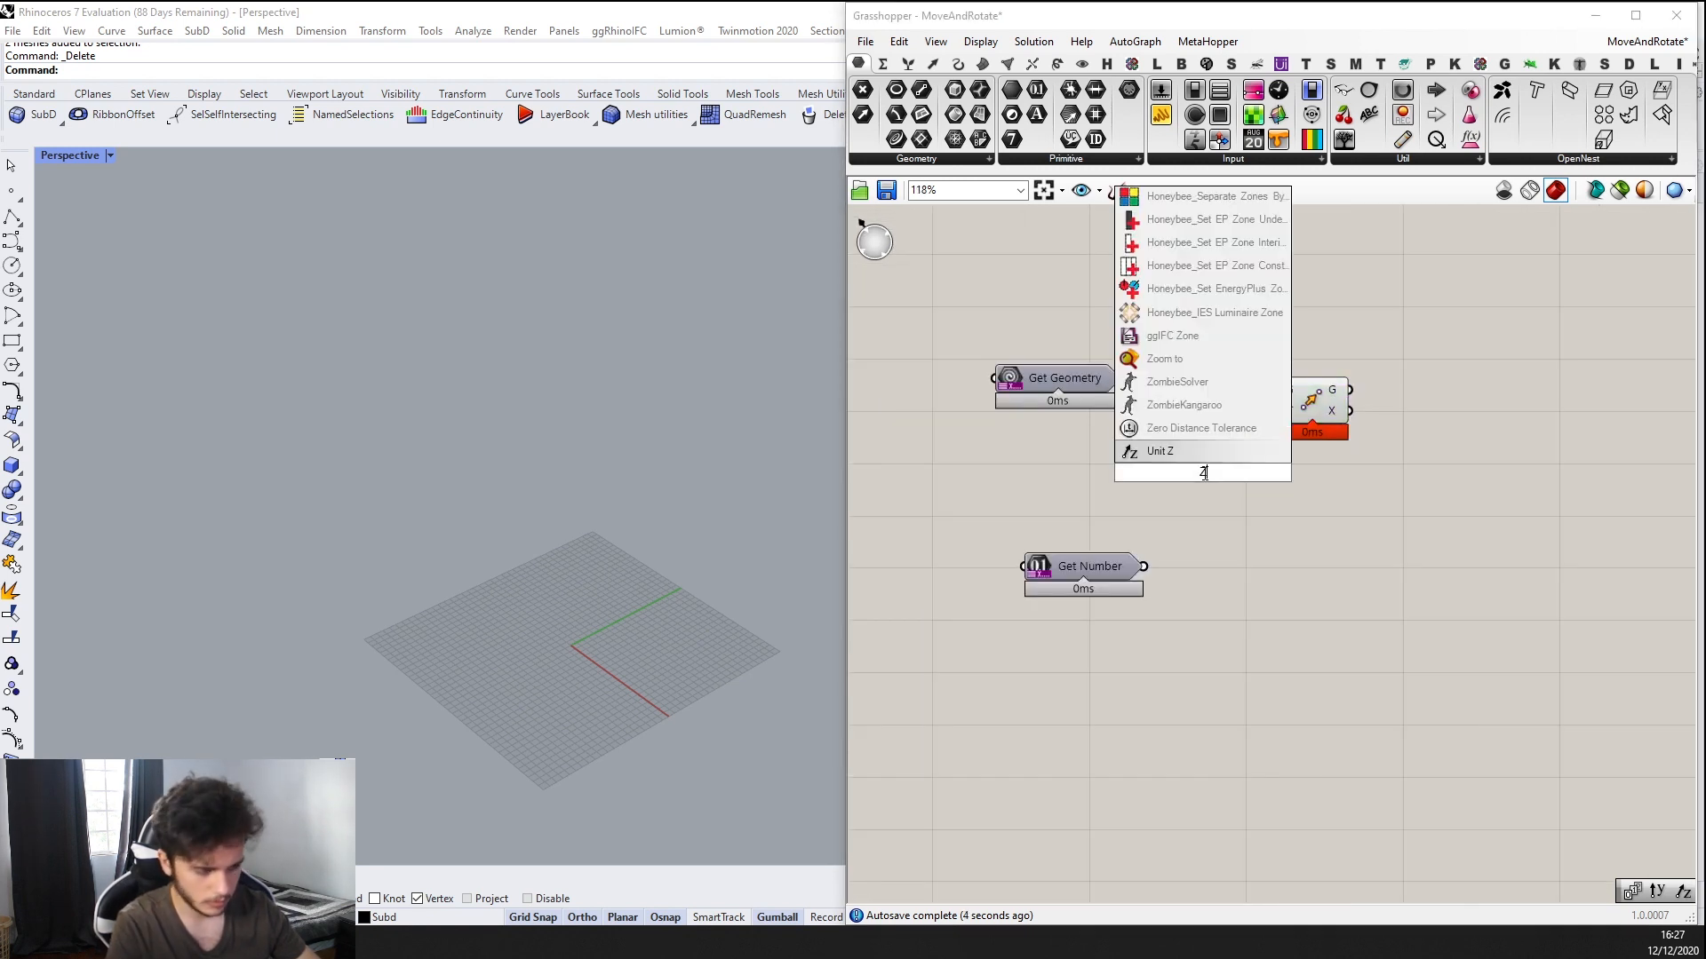
click(1160, 451)
drag(1144, 566, 1276, 410)
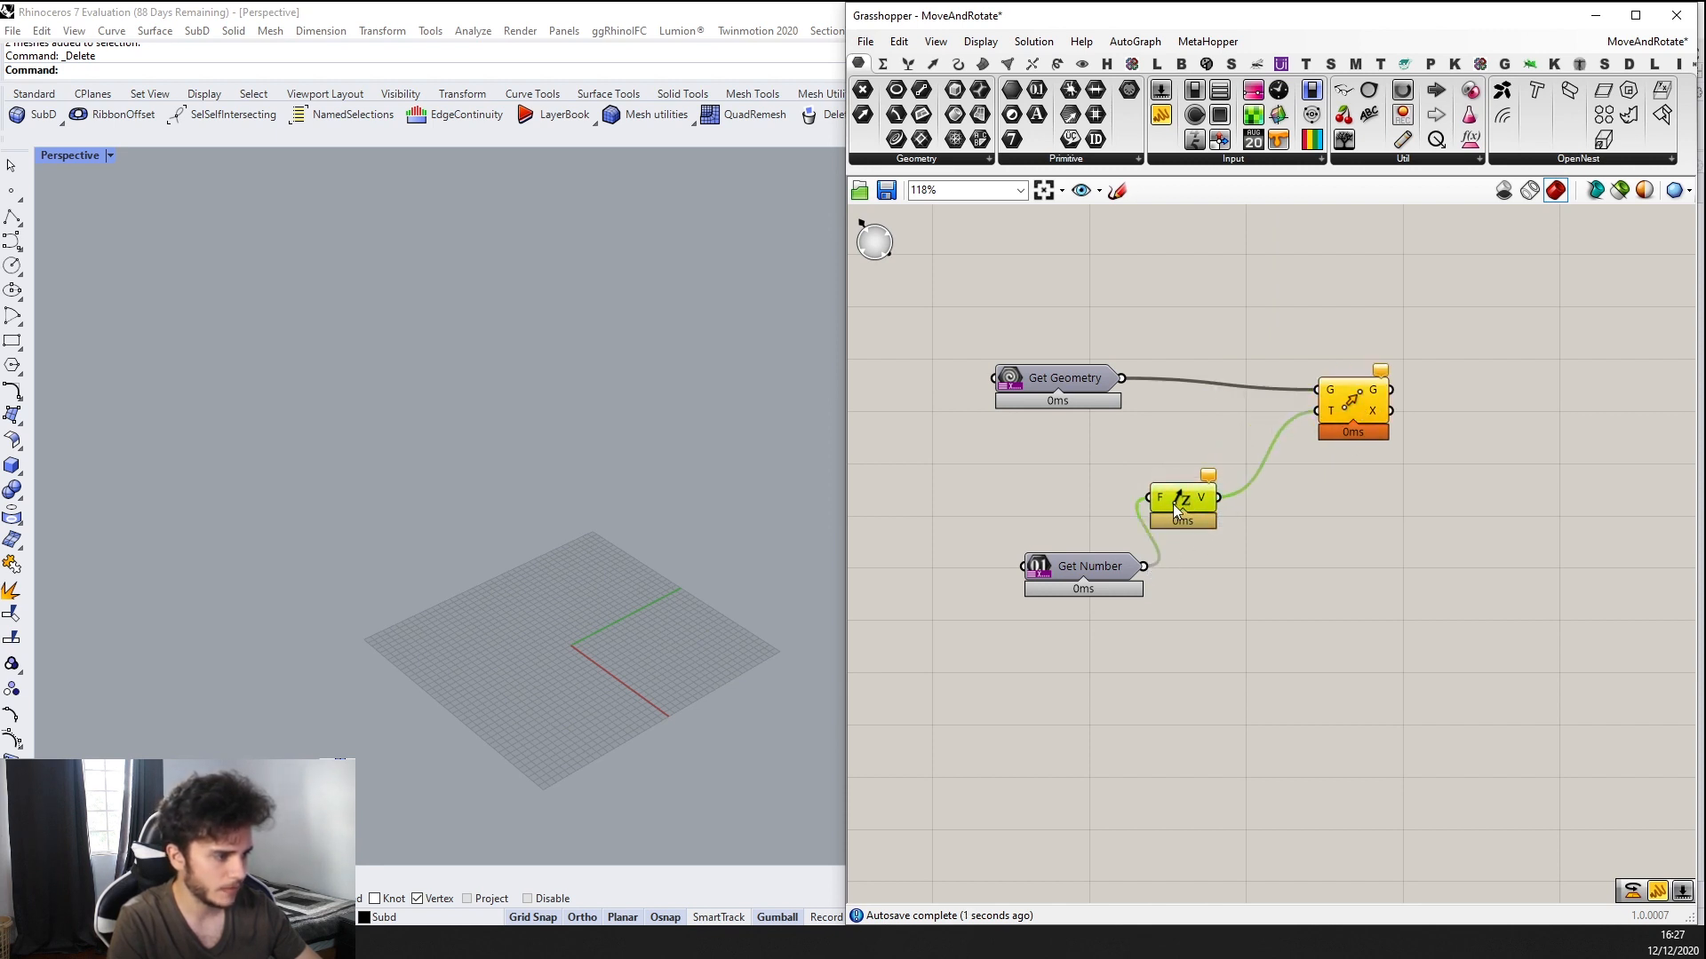
right_drag(1406, 458, 1256, 540)
mouse_move(1233, 460)
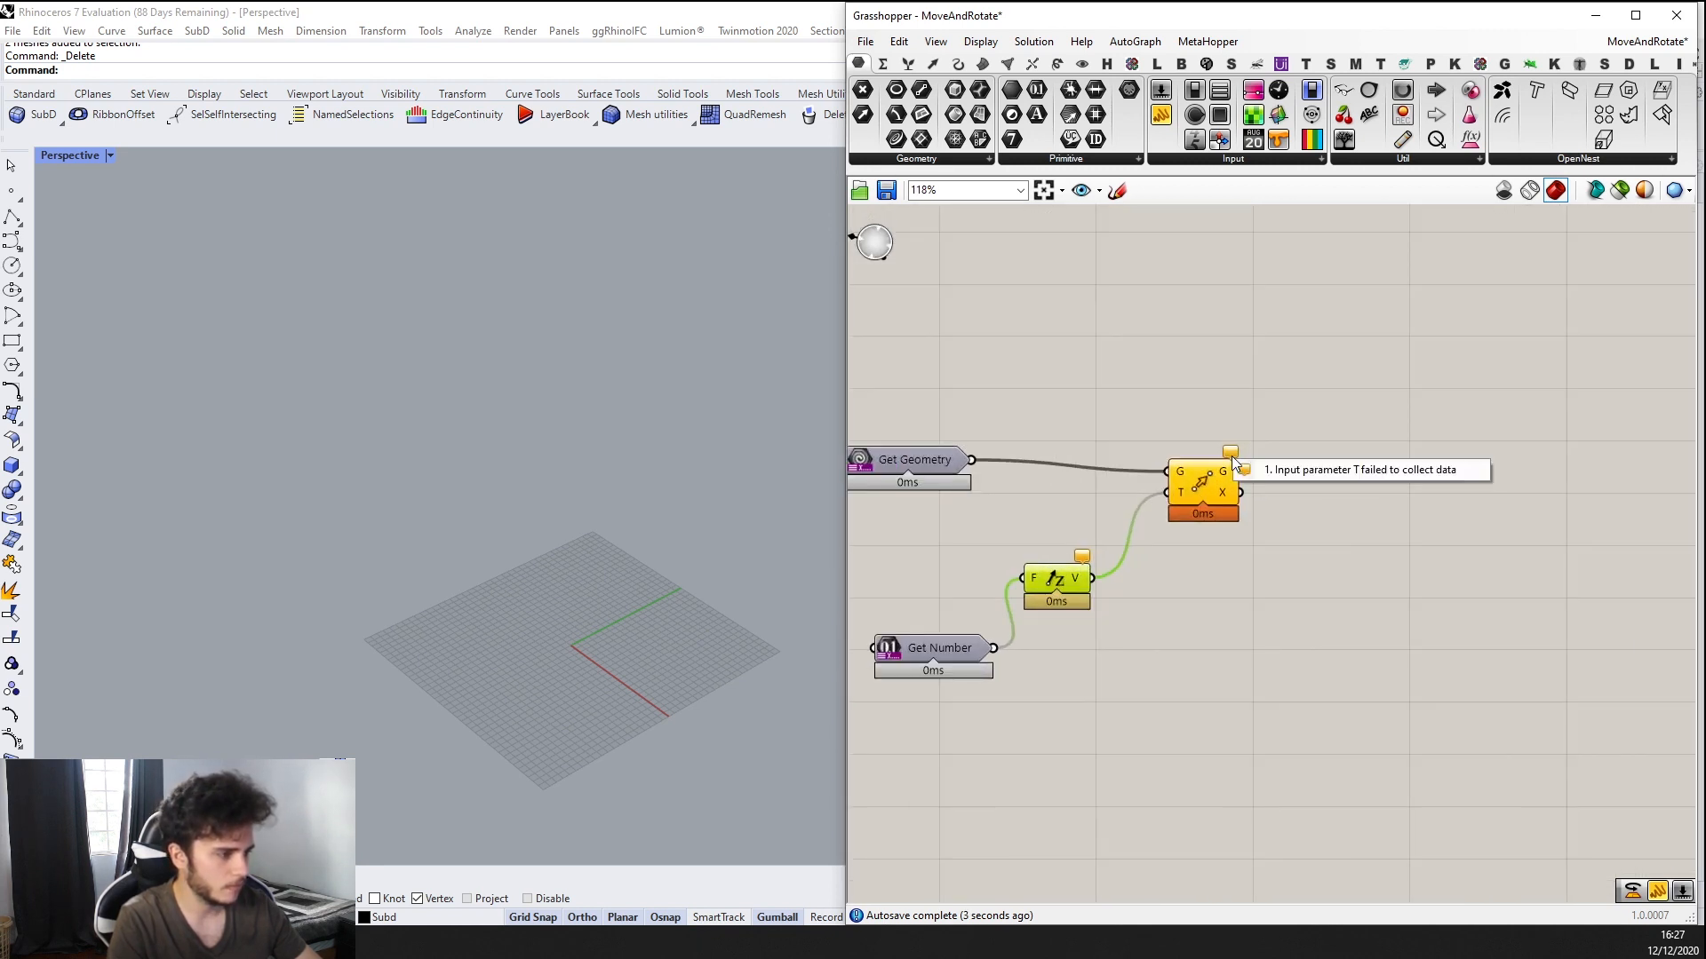
Place a Context Bake component and connect Move's geometry output to it
scroll(1239, 397, down, 2)
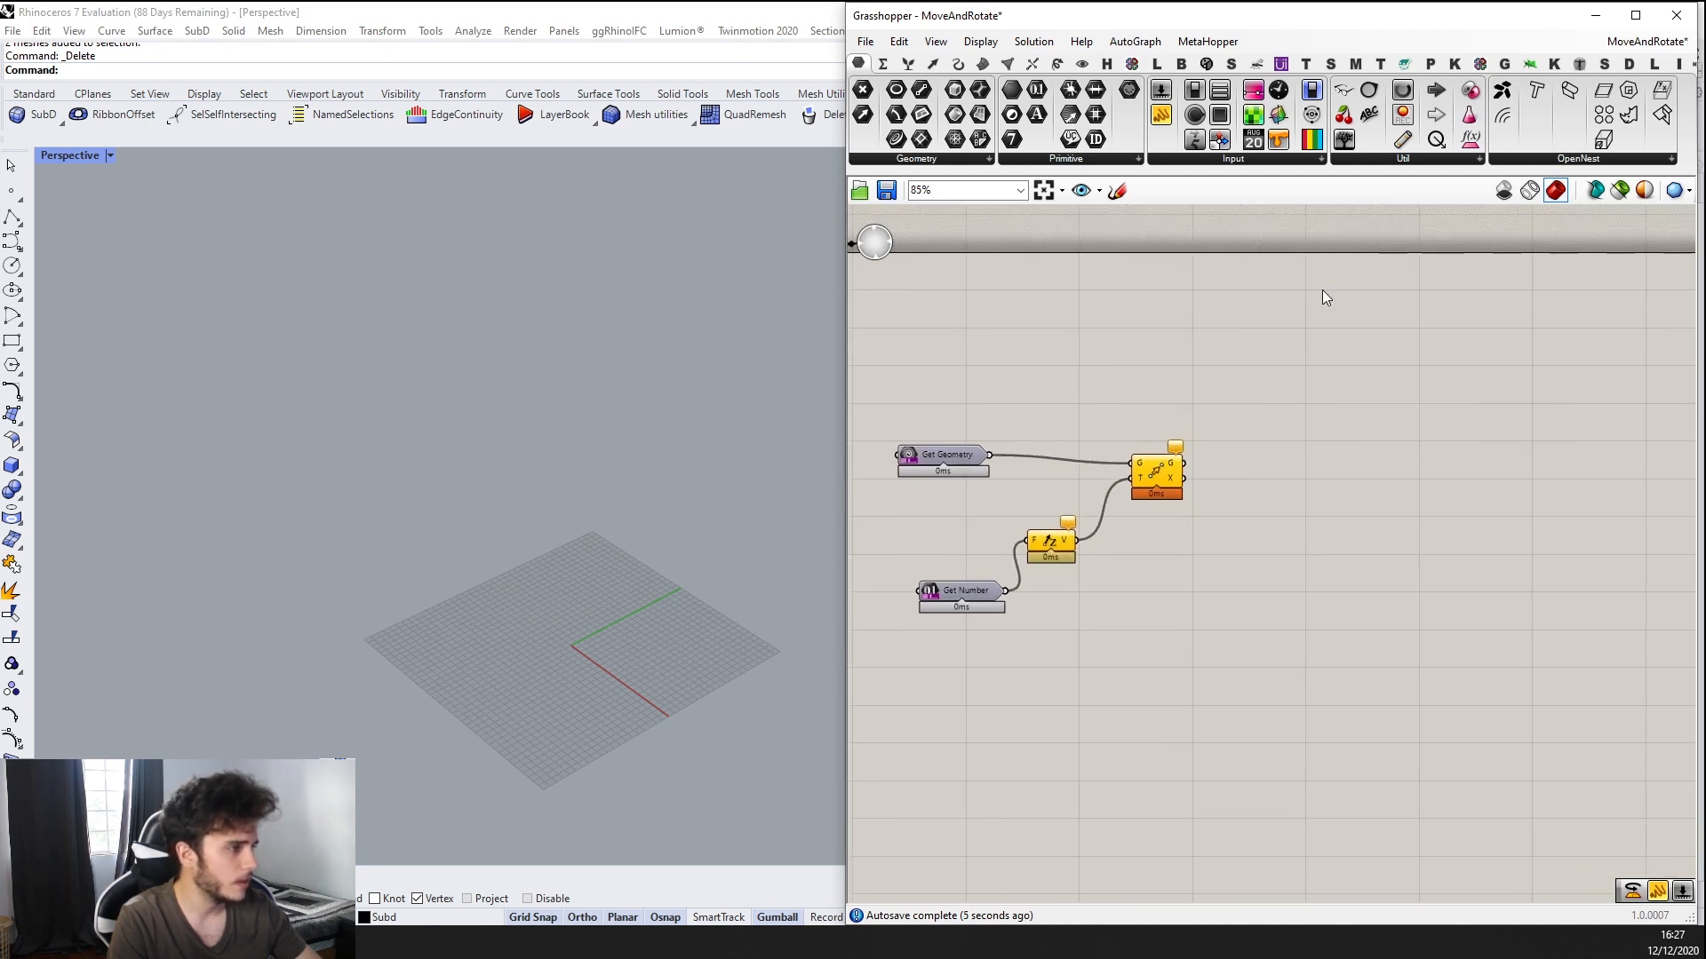
scroll(1168, 474, up, 2)
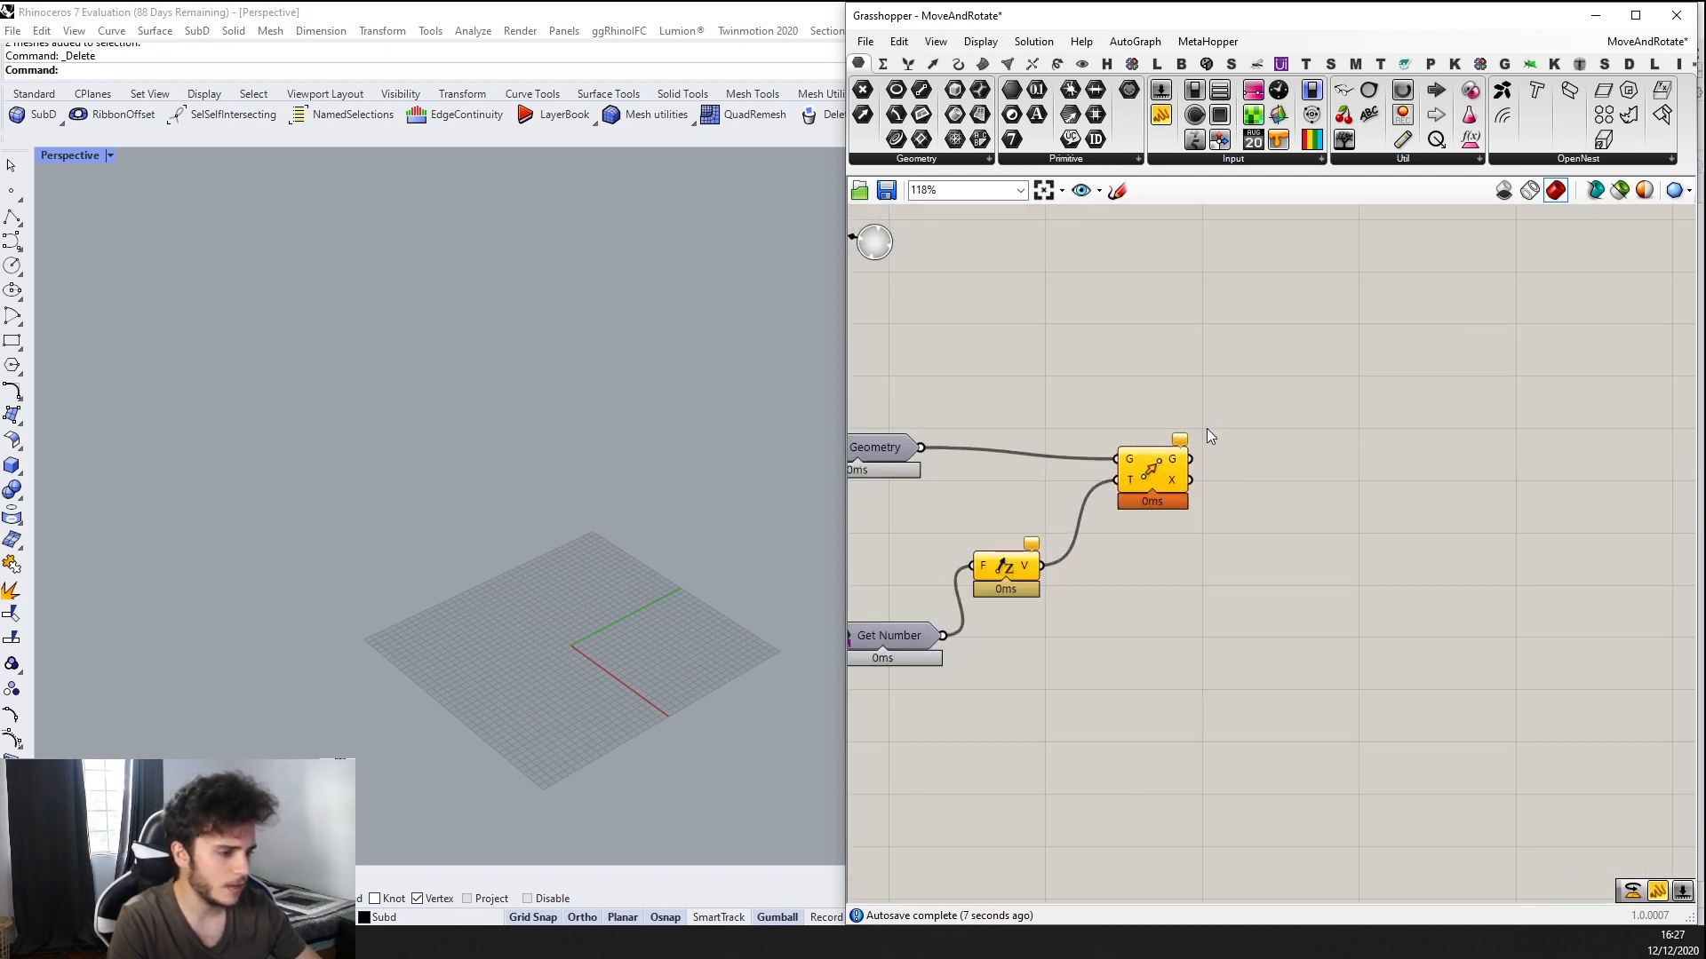
right_drag(1004, 668, 1084, 637)
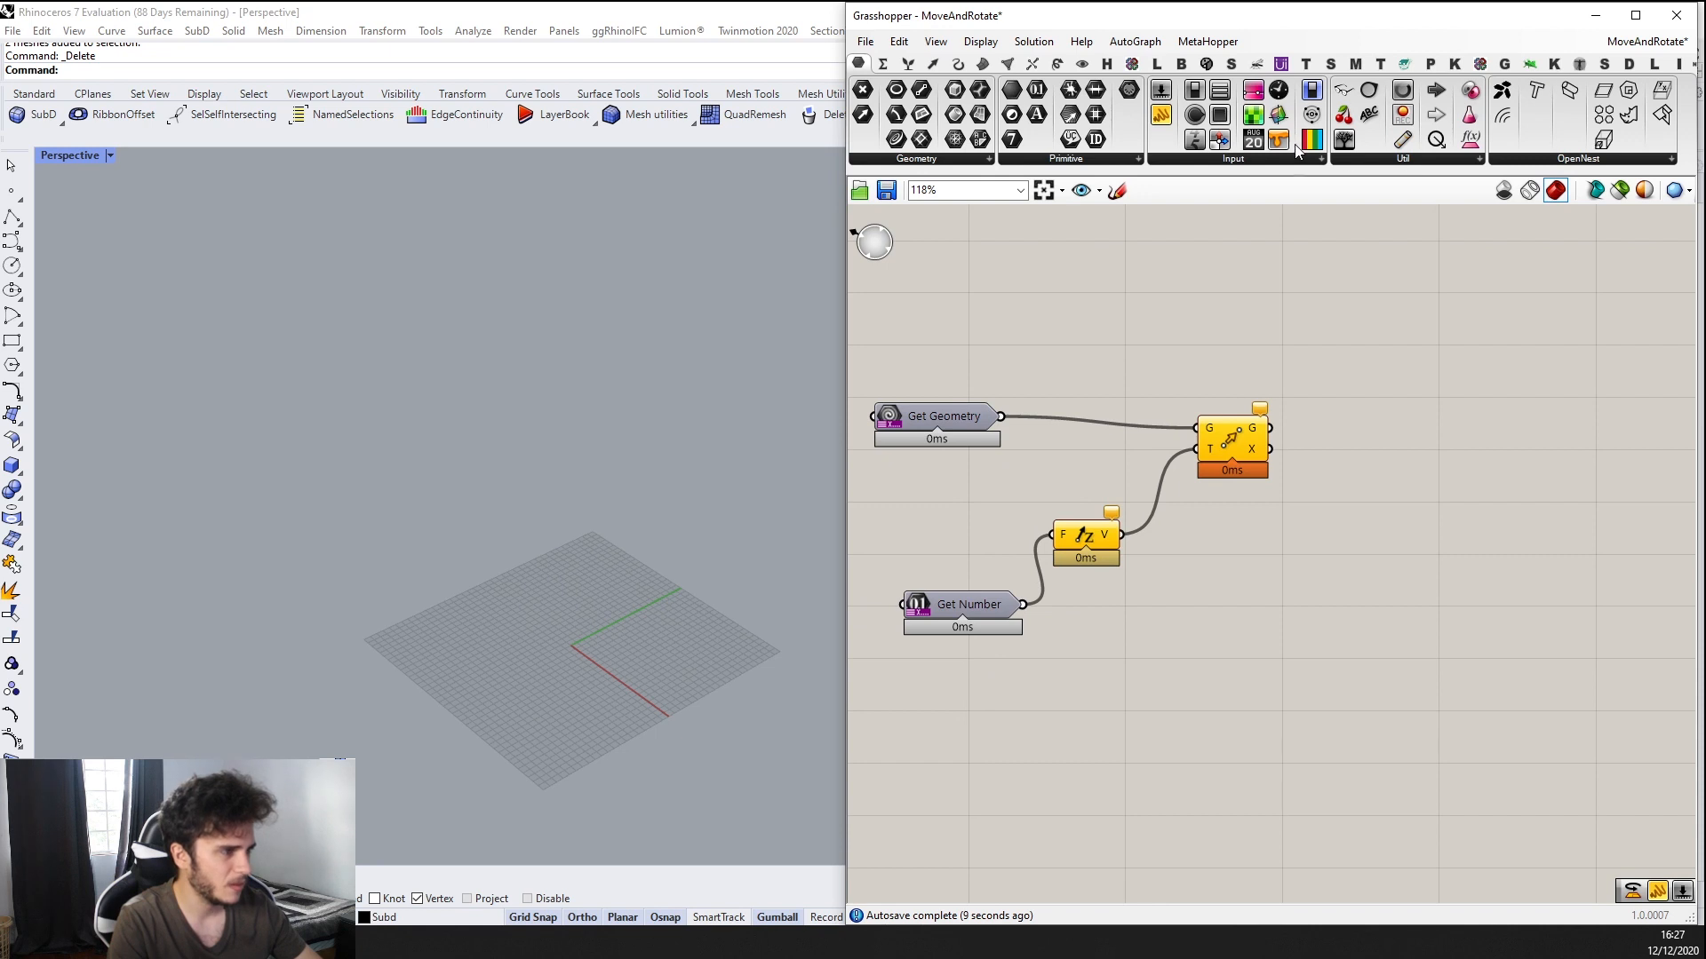
click(1376, 160)
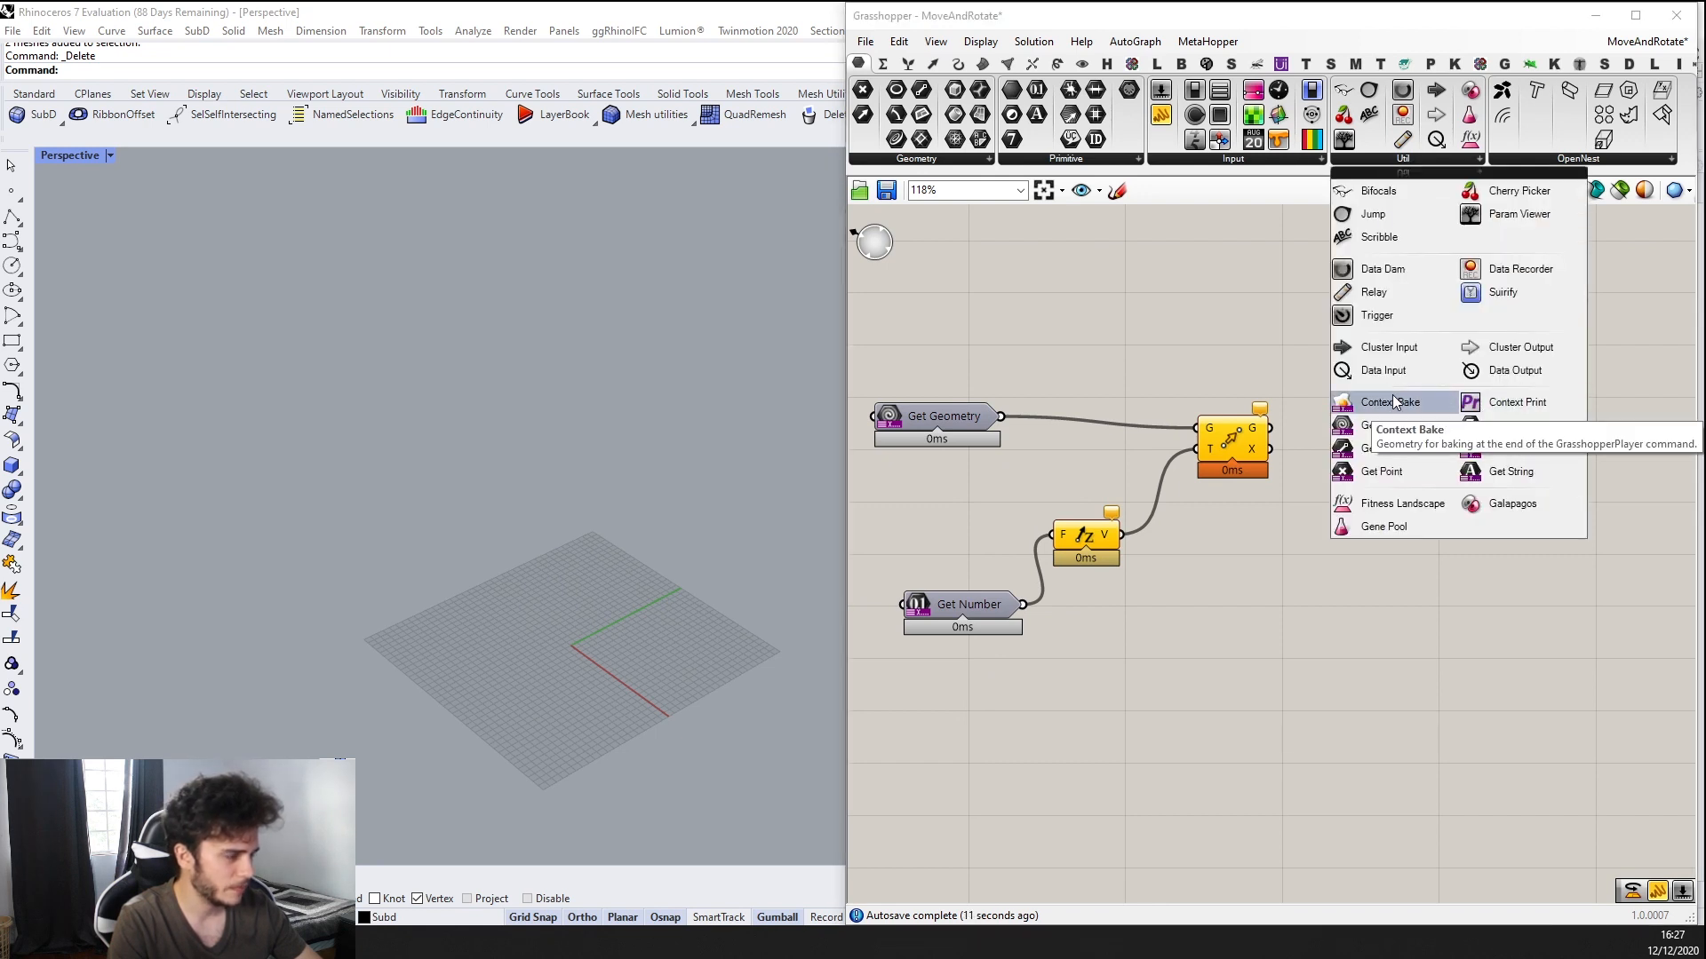
click(1393, 402)
click(1422, 435)
scroll(1270, 442, up, 2)
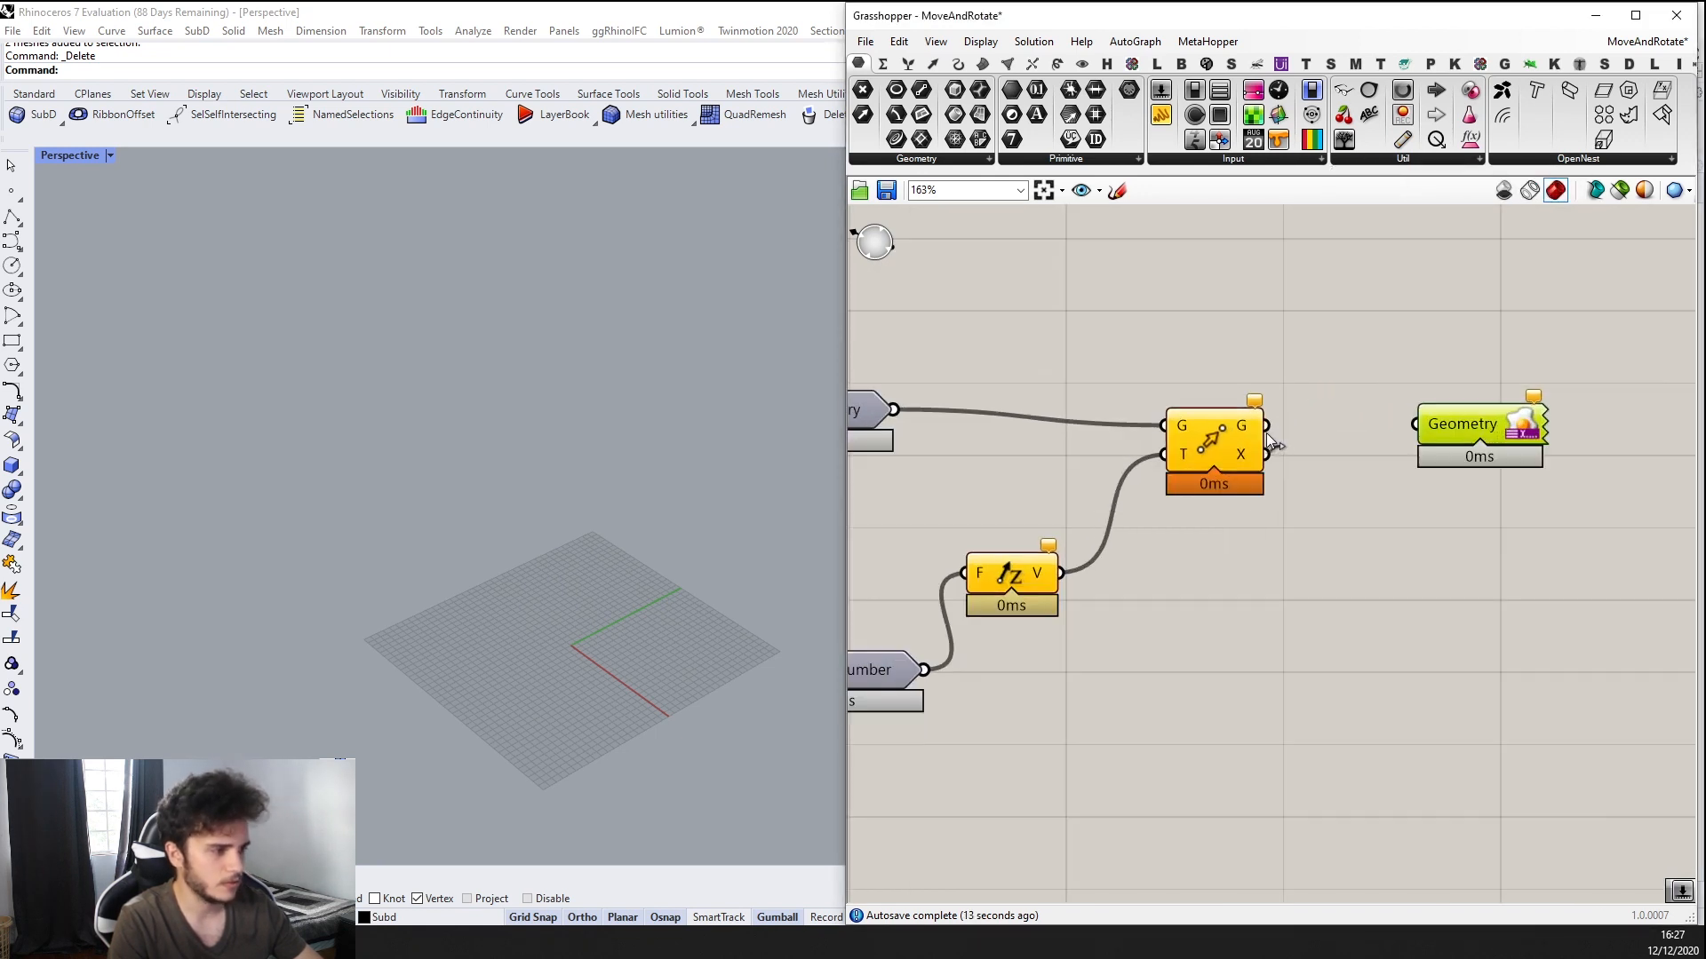
drag(1266, 426, 1415, 425)
right_drag(1440, 418, 1404, 444)
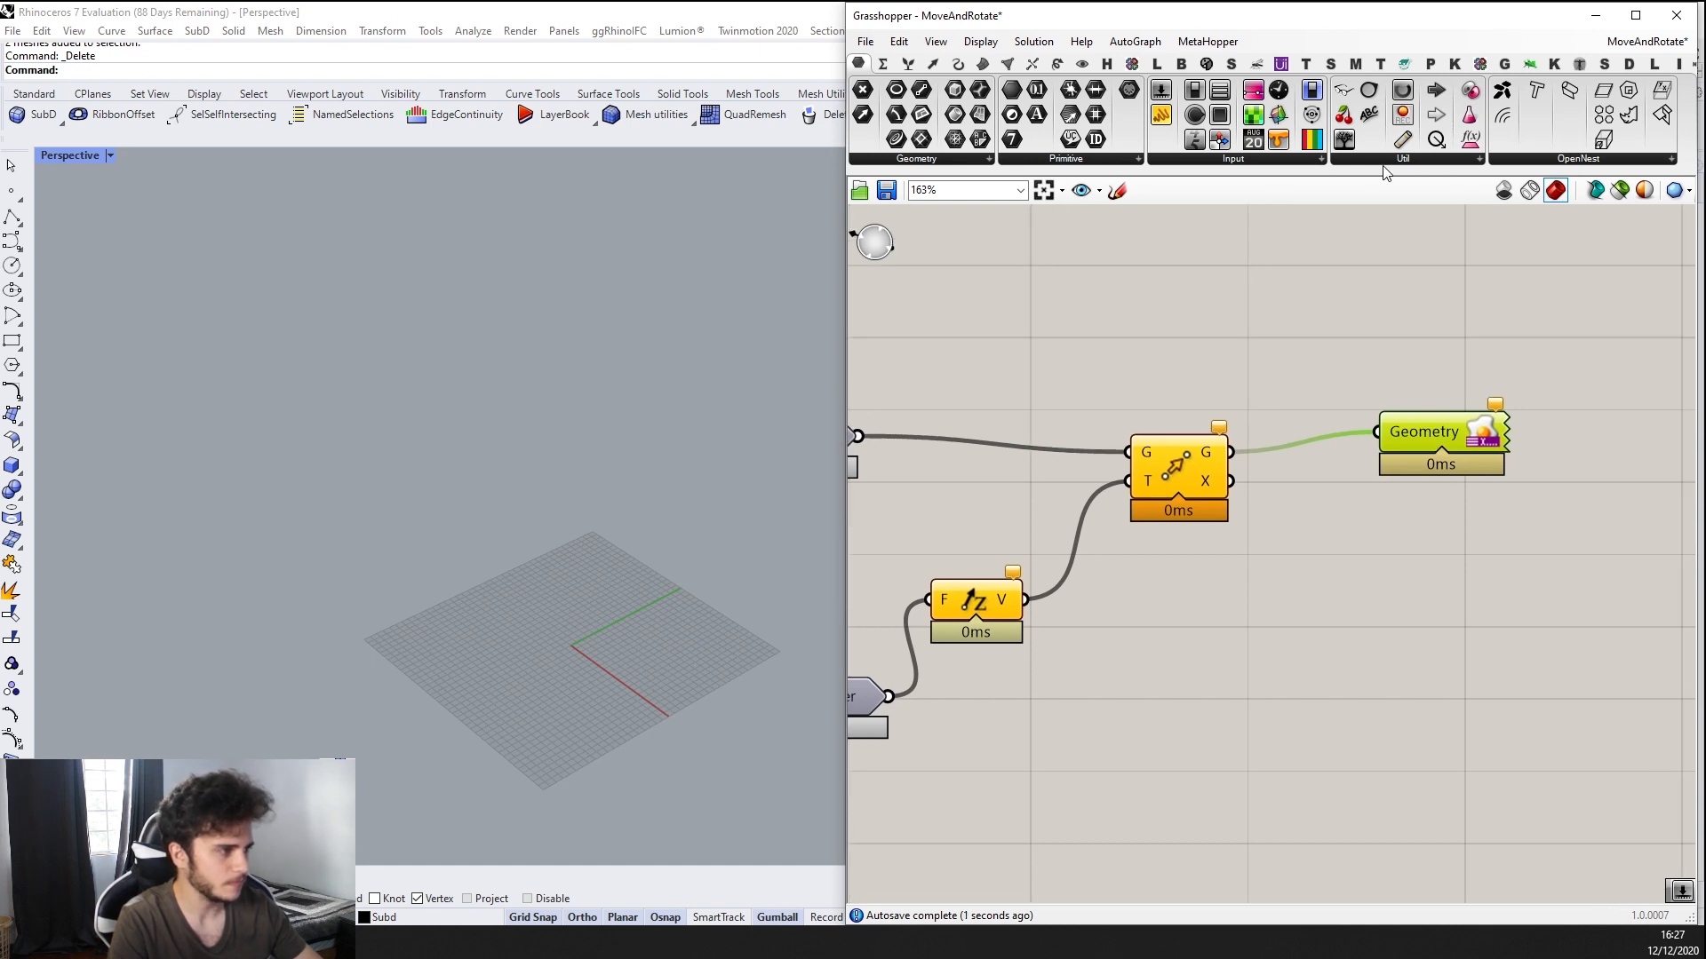
Place a Context Print component on the canvas near Context Bake
click(1386, 161)
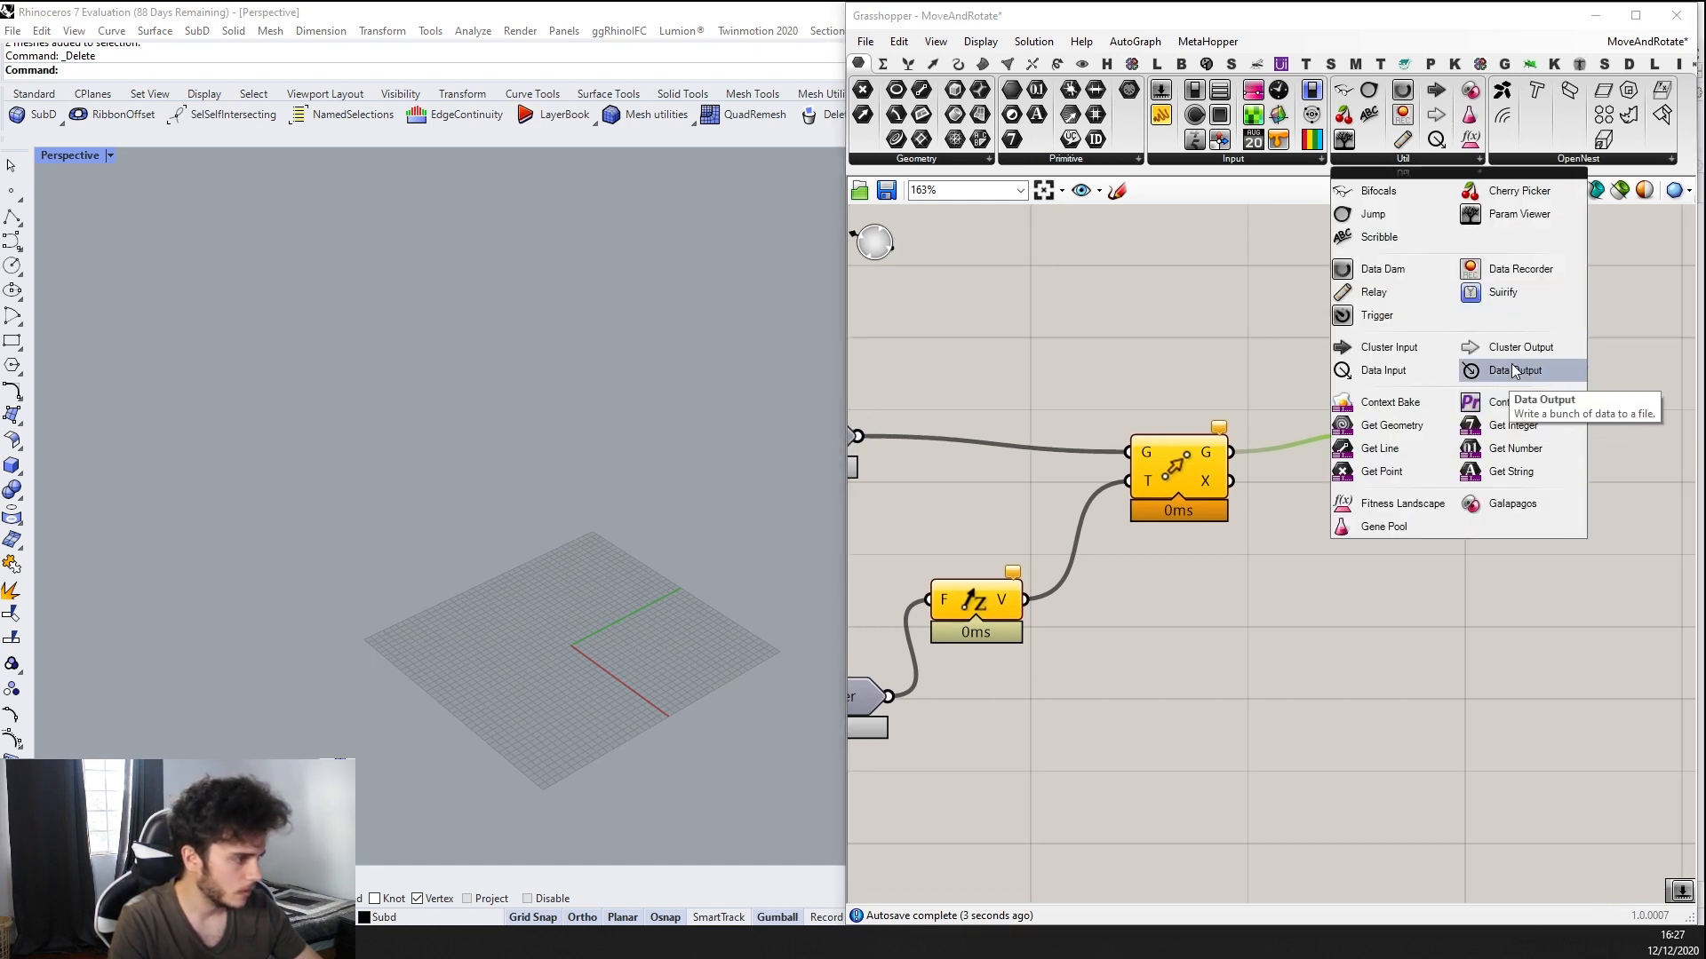
click(1510, 401)
click(1313, 318)
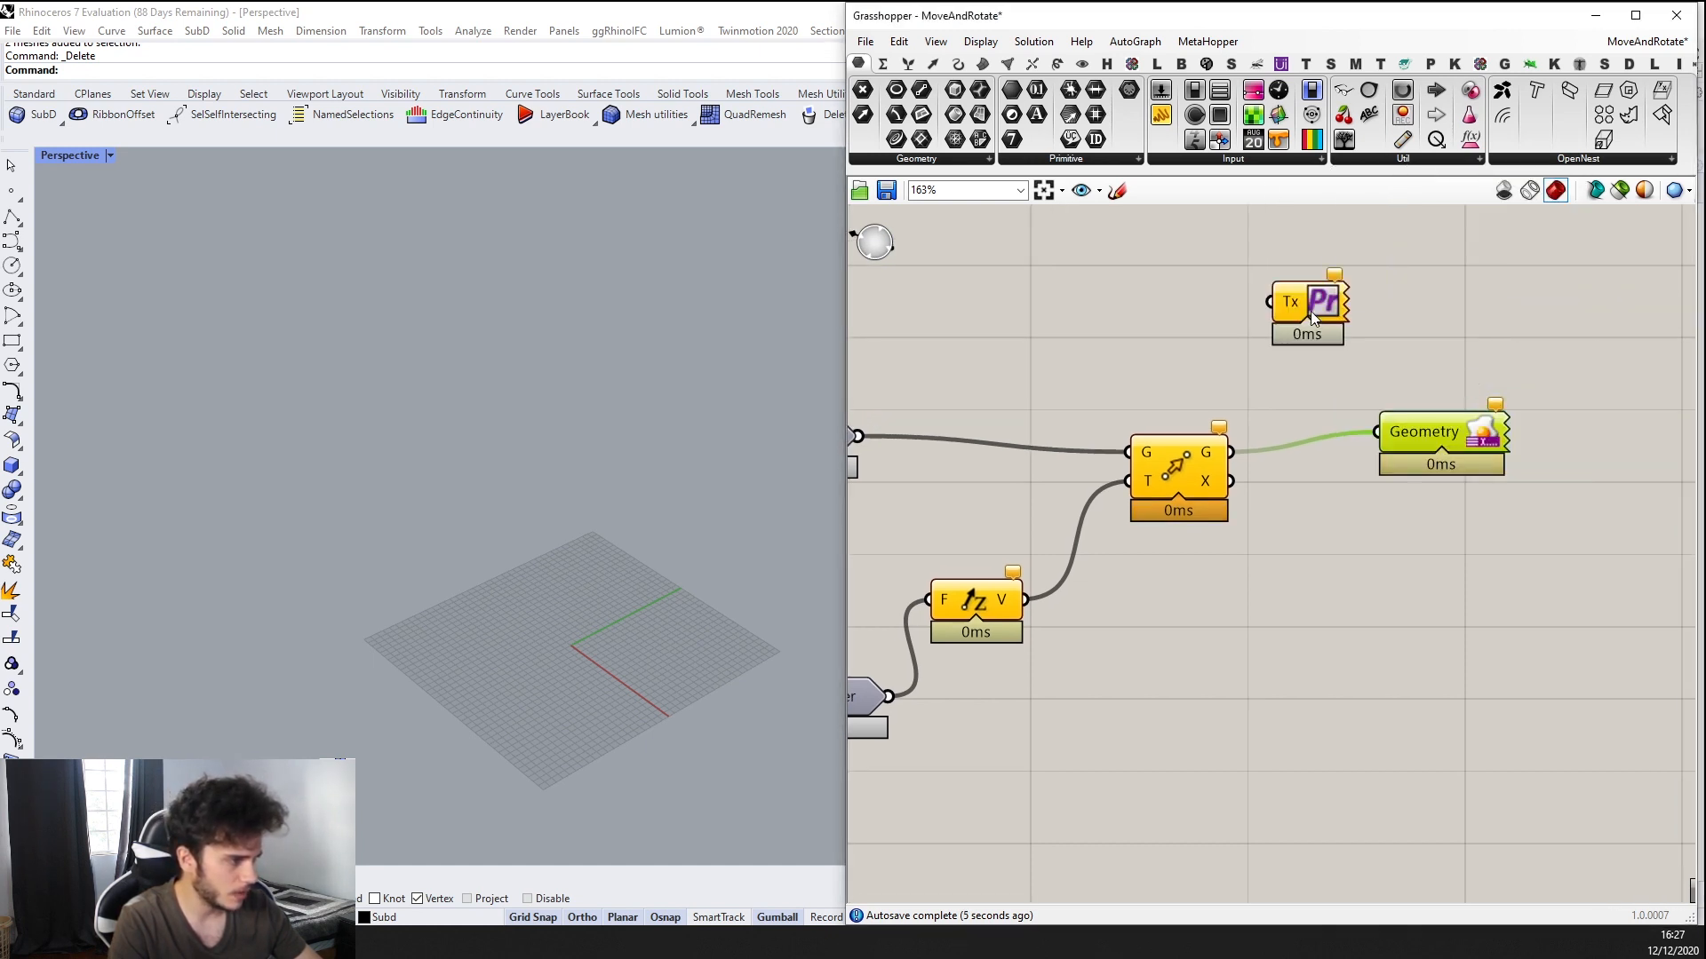
scroll(1313, 318, down, 2)
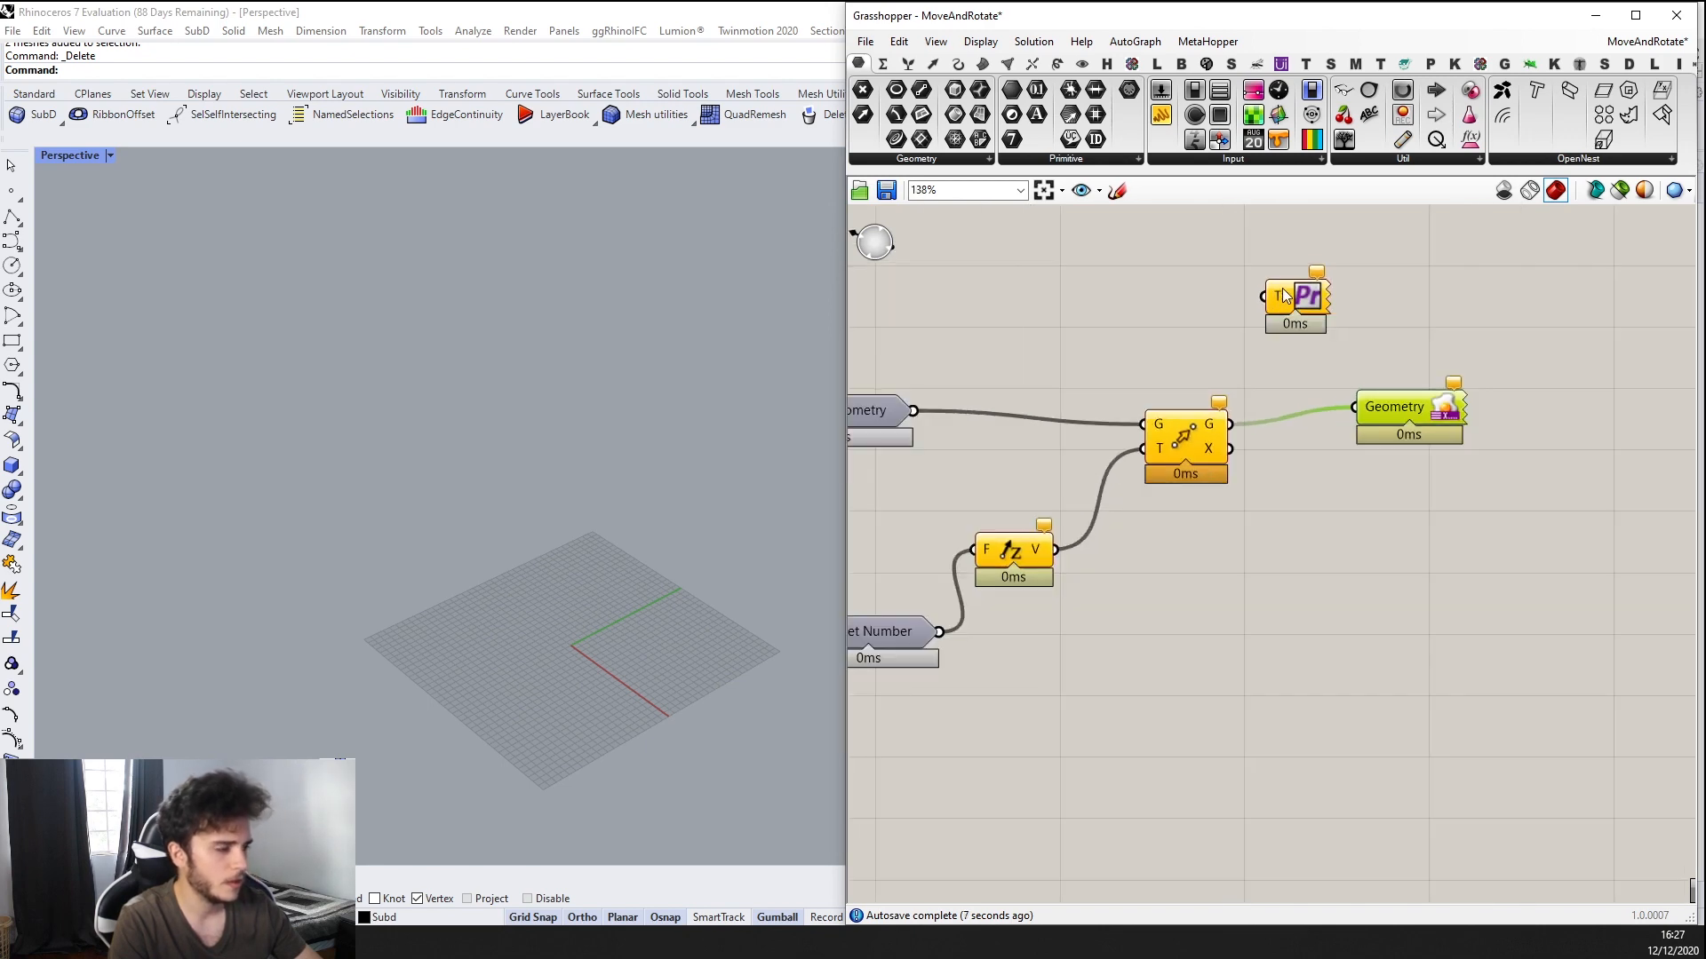
scroll(1306, 311, down, 2)
scroll(1323, 320, up, 2)
scroll(1316, 313, down, 2)
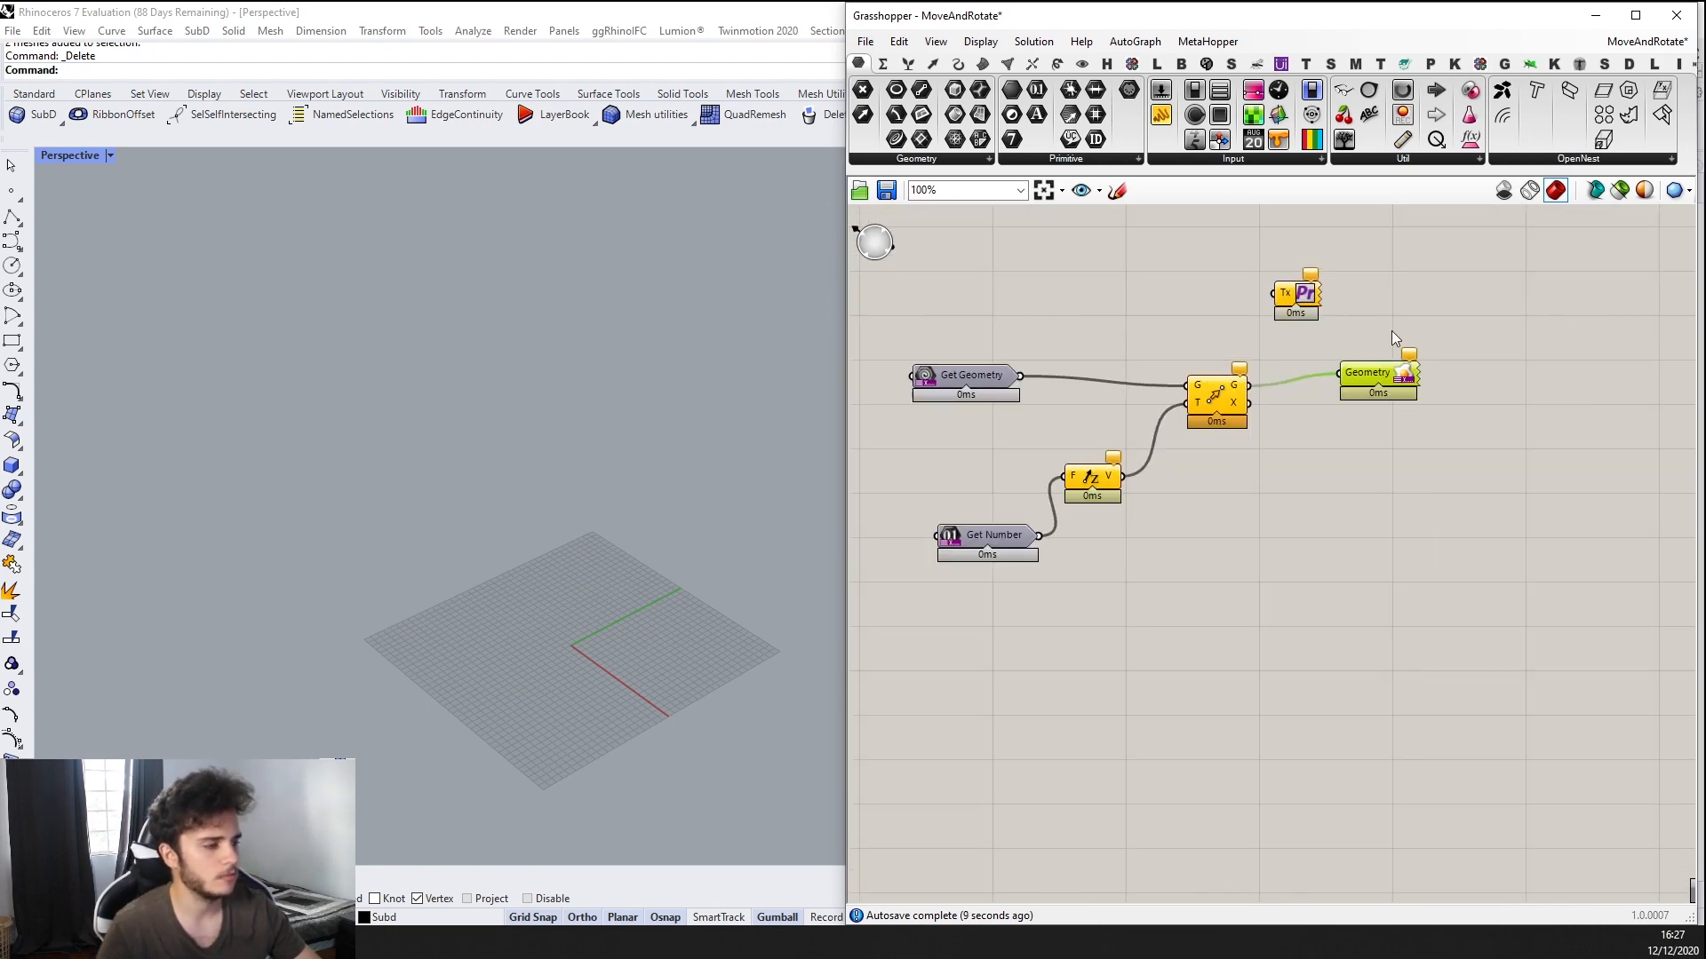
Create a panel containing the text "Baked" and connect it to the Context Print input
scroll(1267, 263, up, 1)
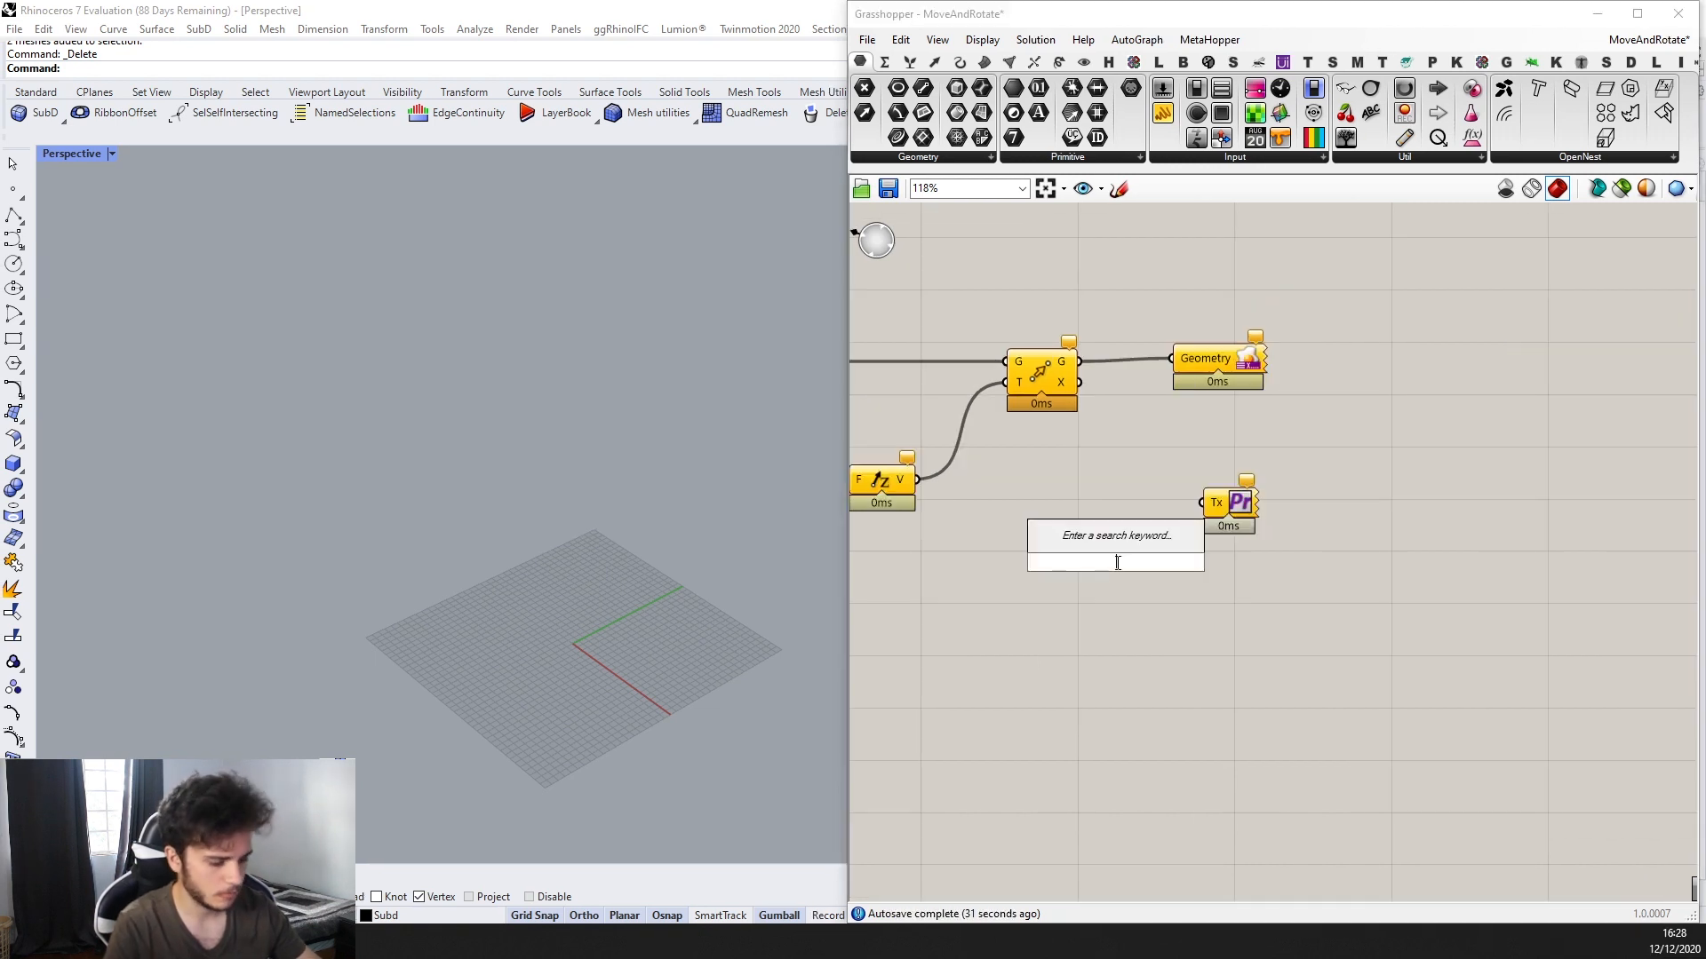
text(//Bake)
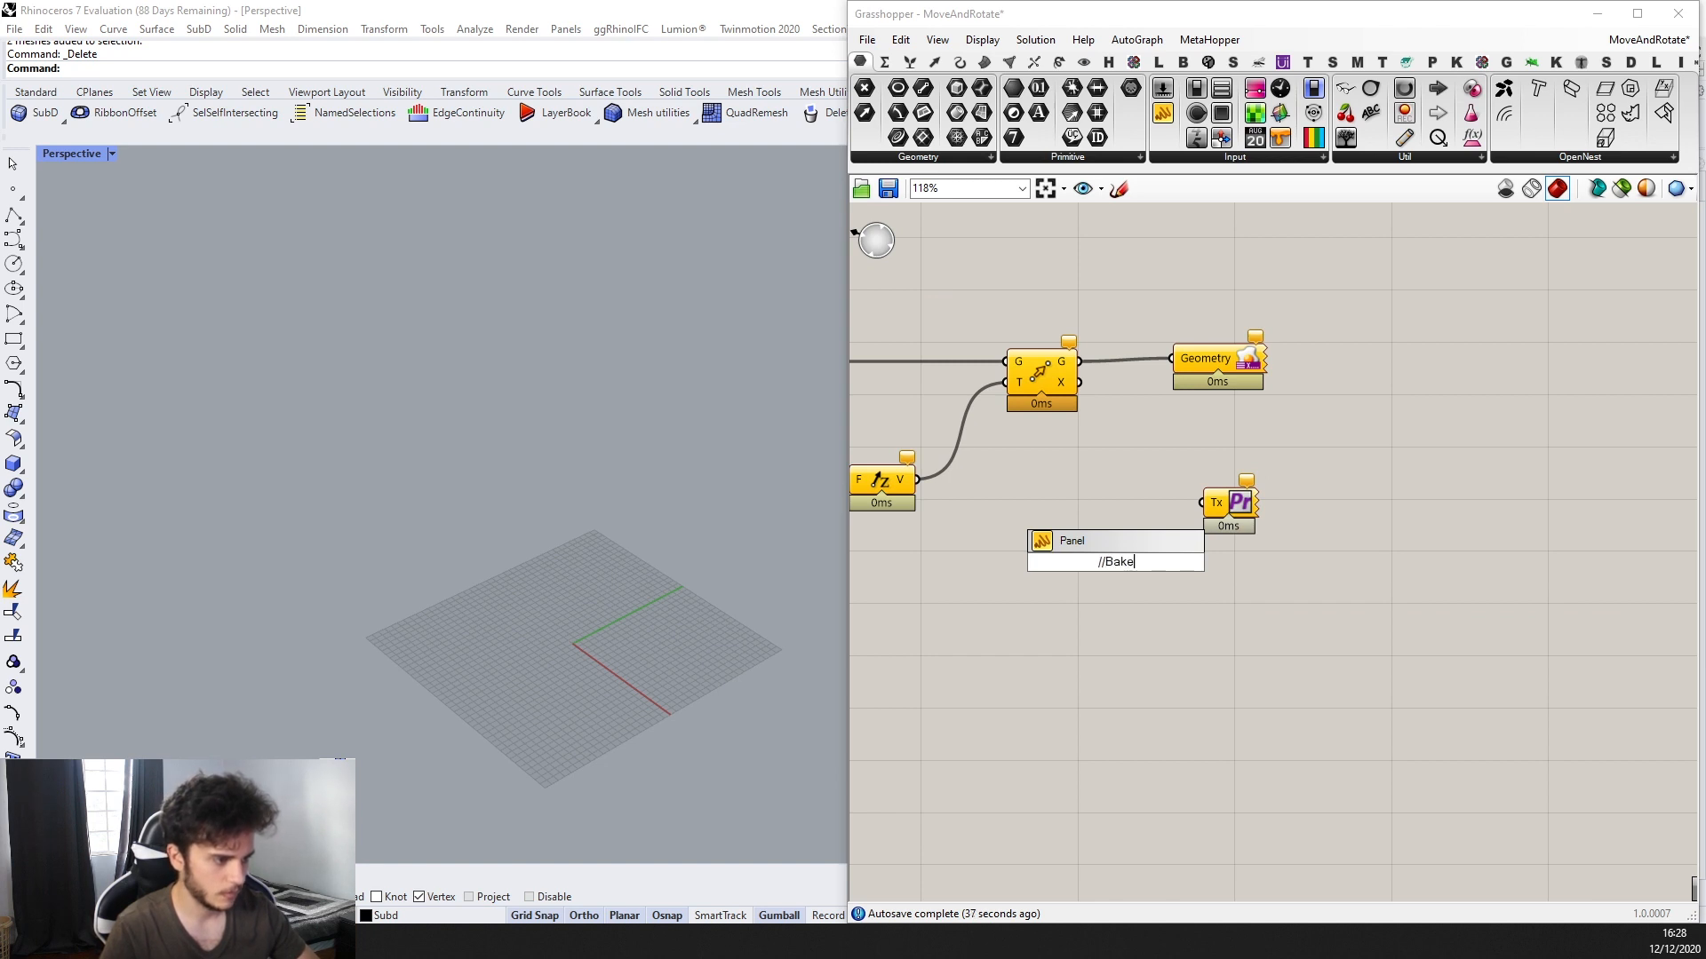
key(Return)
scroll(1142, 551, up, 2)
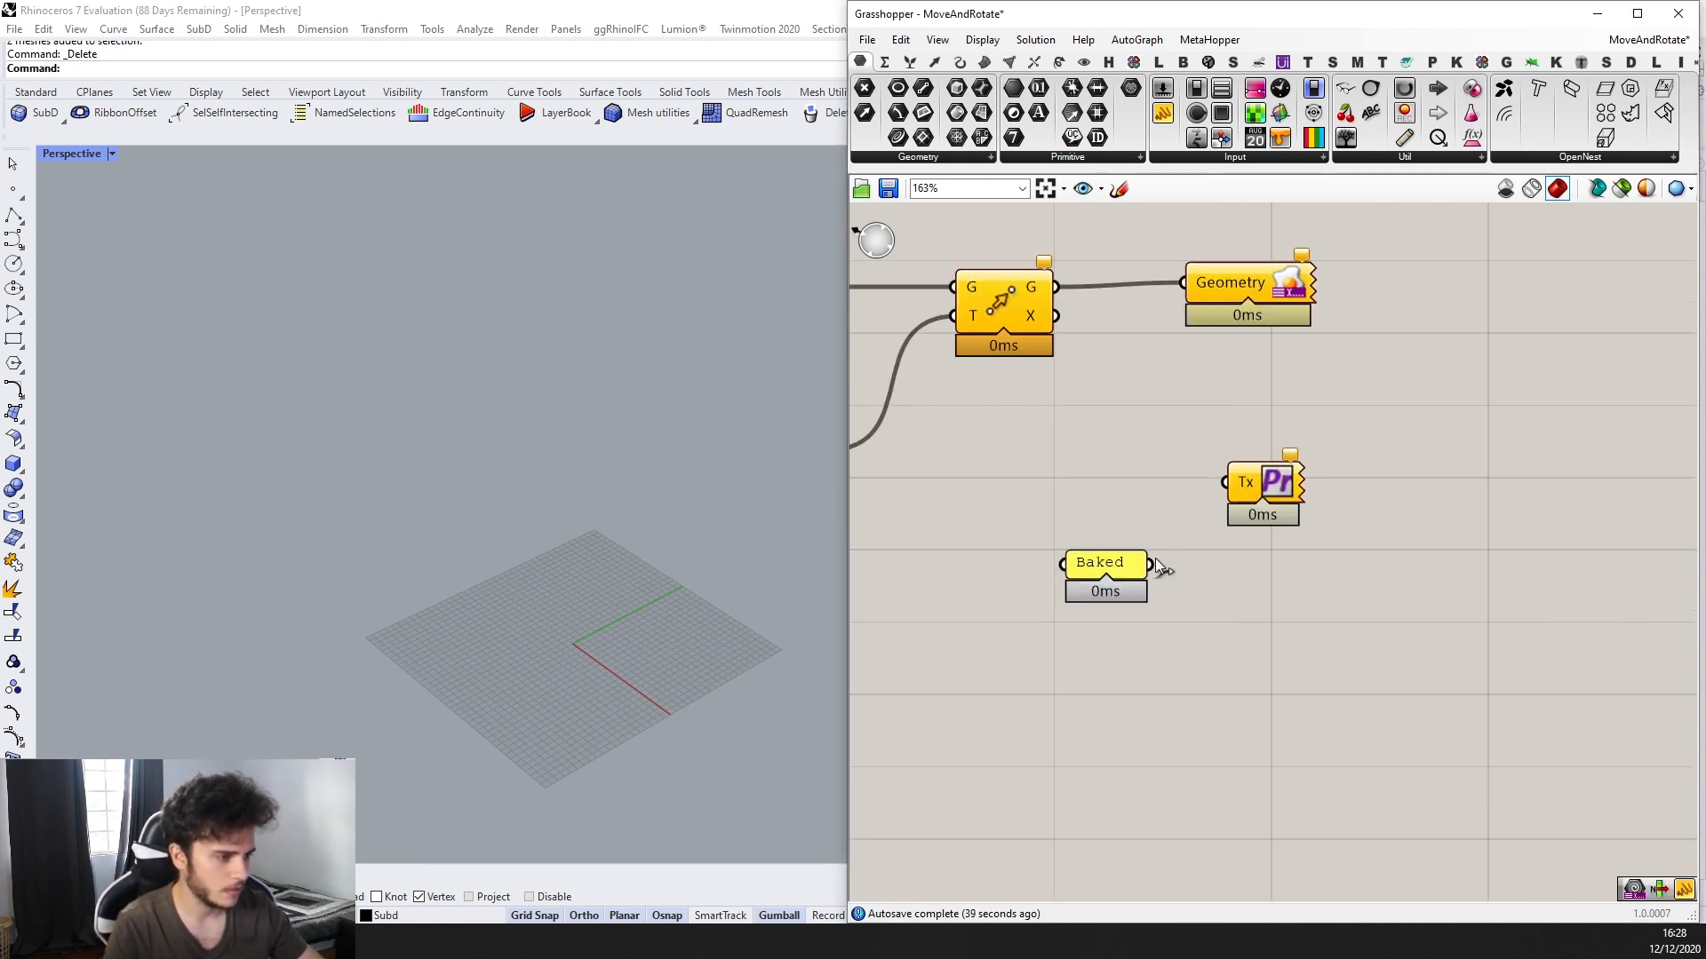
drag(1150, 563, 1238, 487)
scroll(1239, 487, down, 3)
scroll(1285, 514, down, 3)
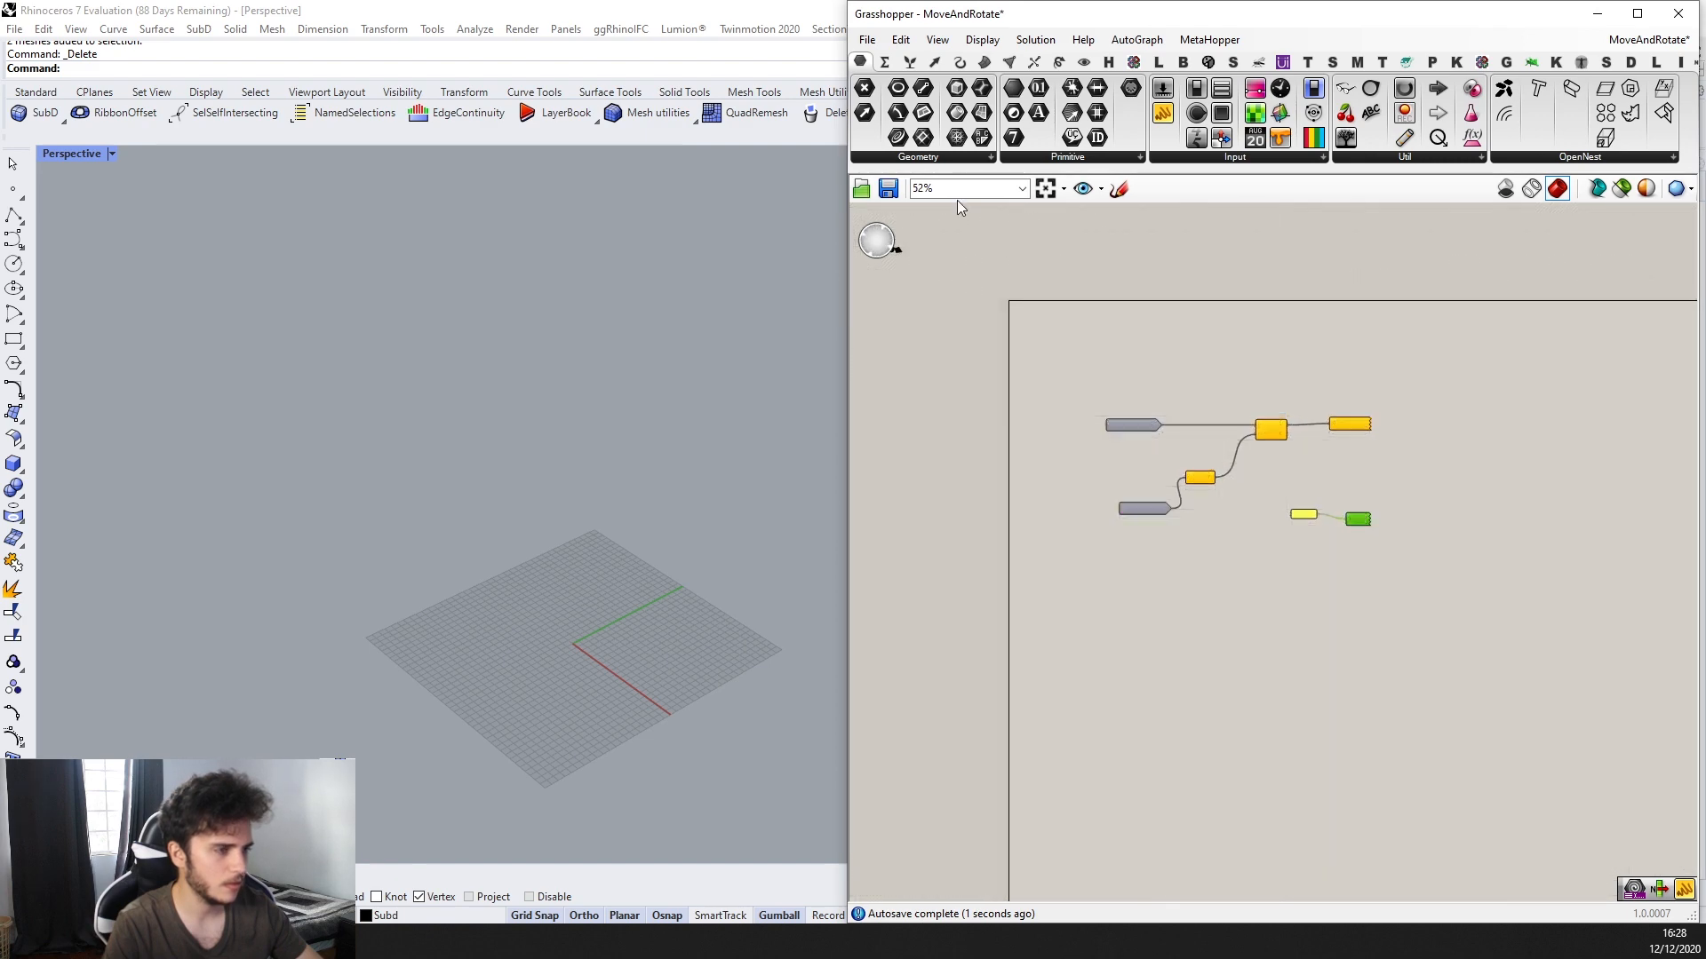
Save the MoveAndRotate Grasshopper definition
click(889, 189)
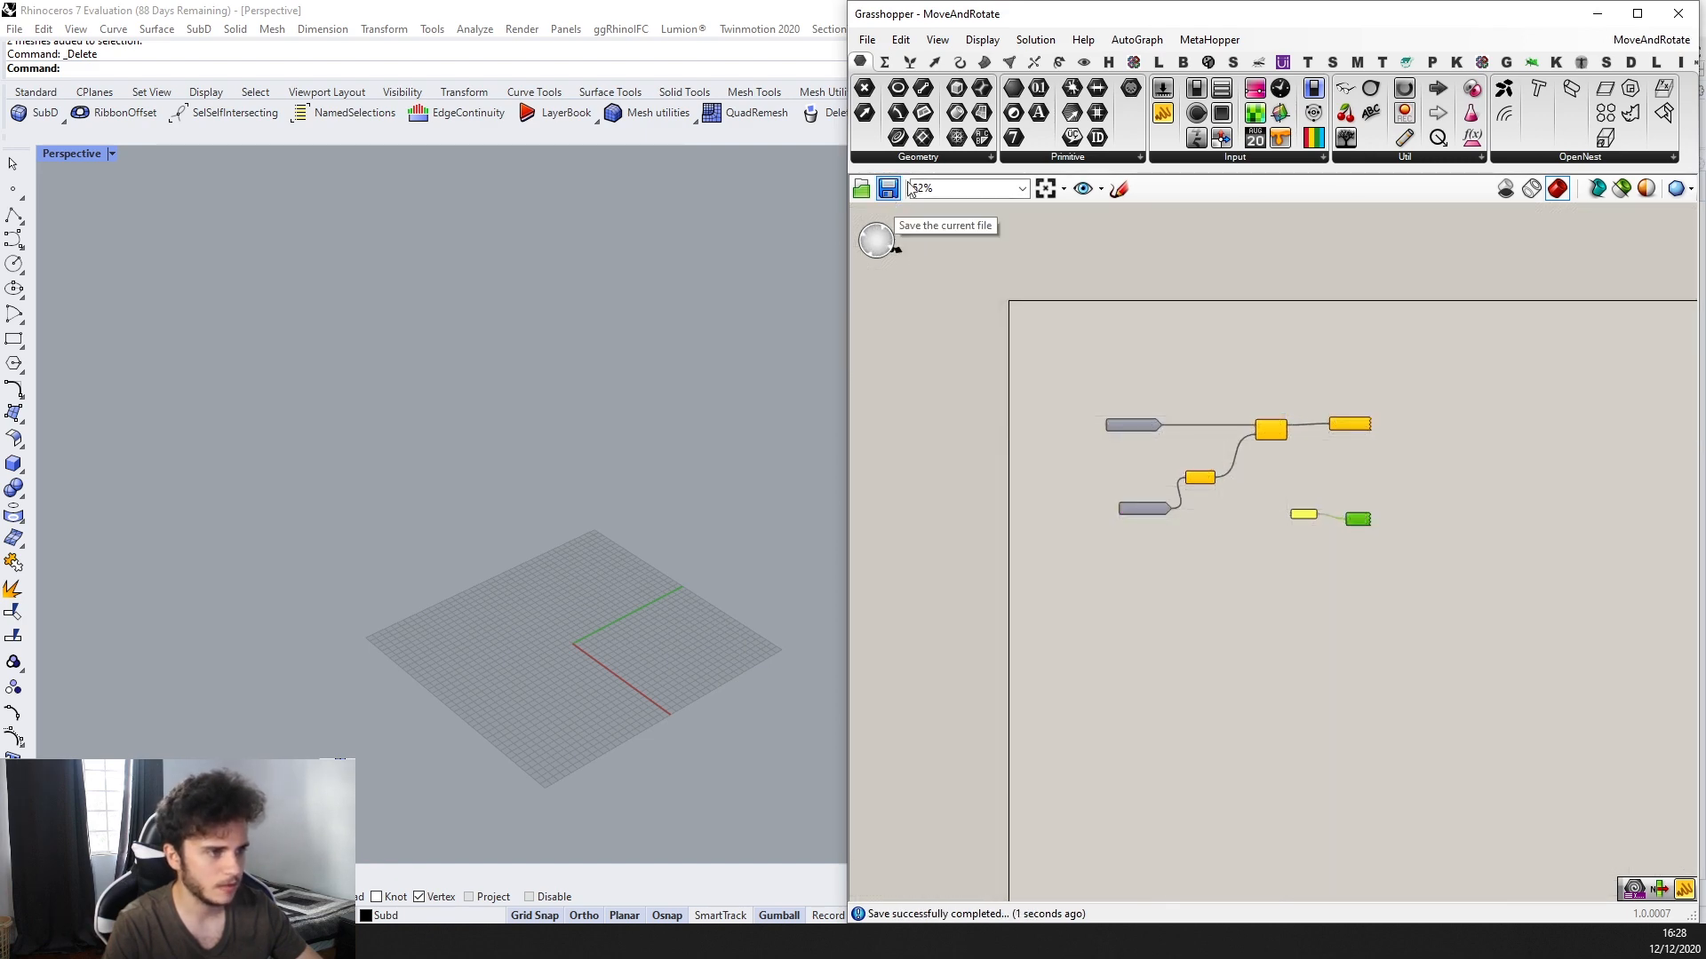
scroll(951, 222, up, 1)
scroll(1148, 387, down, 1)
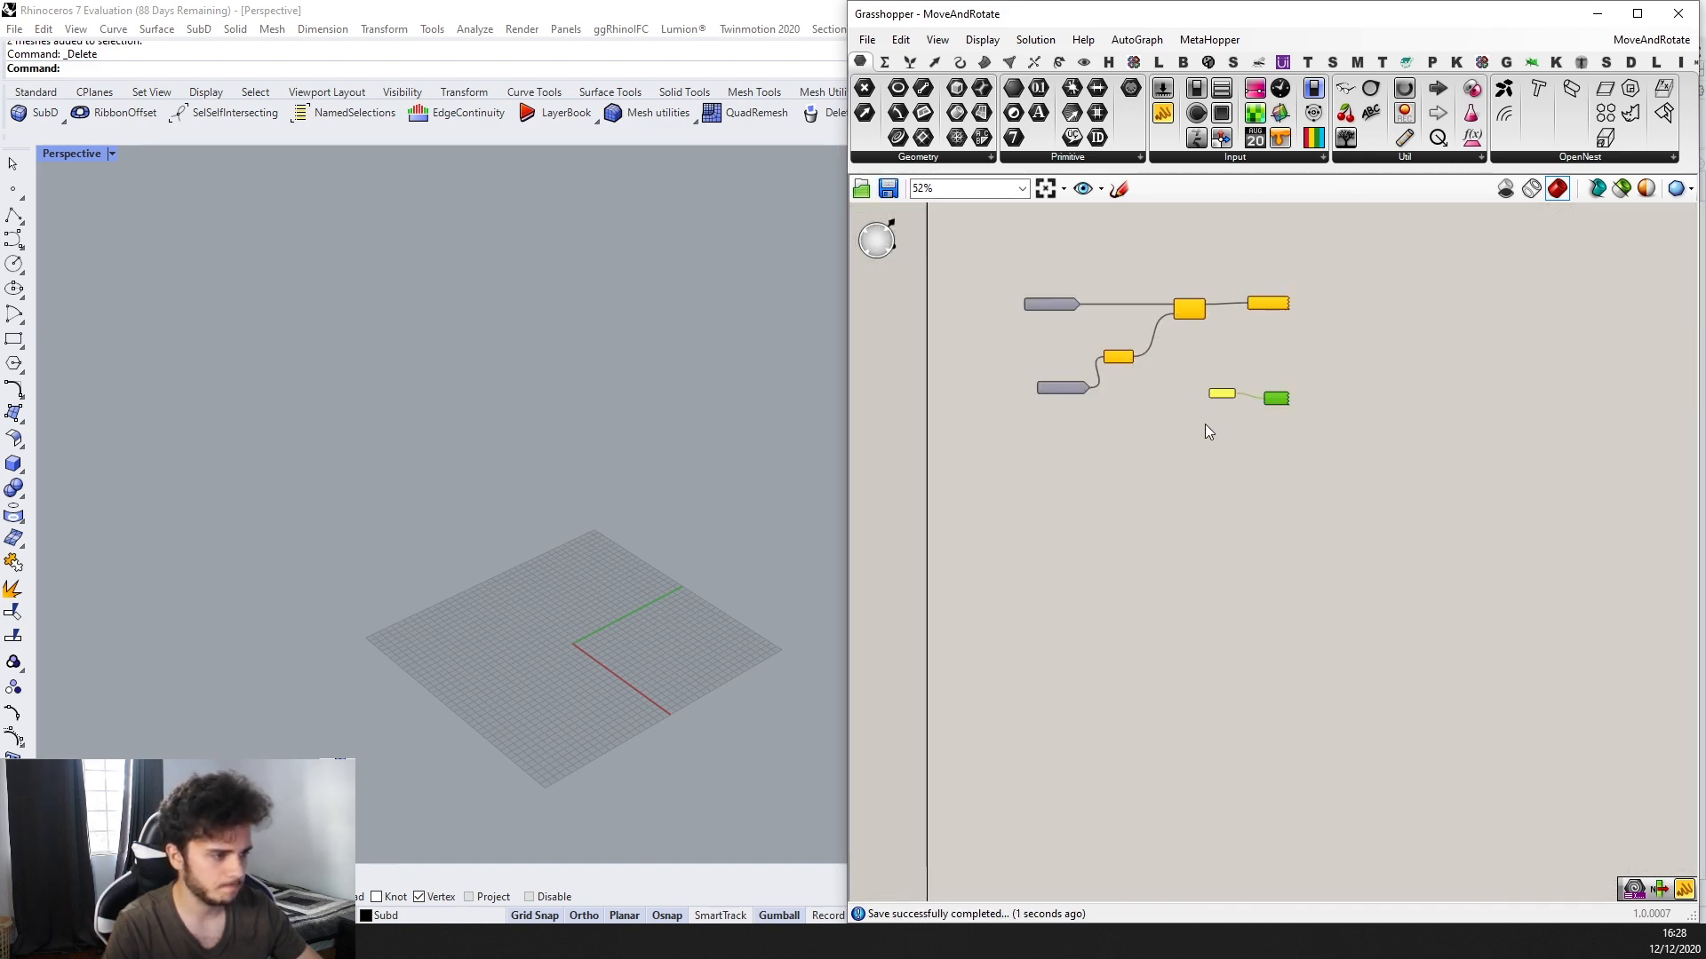
scroll(1146, 351, up, 3)
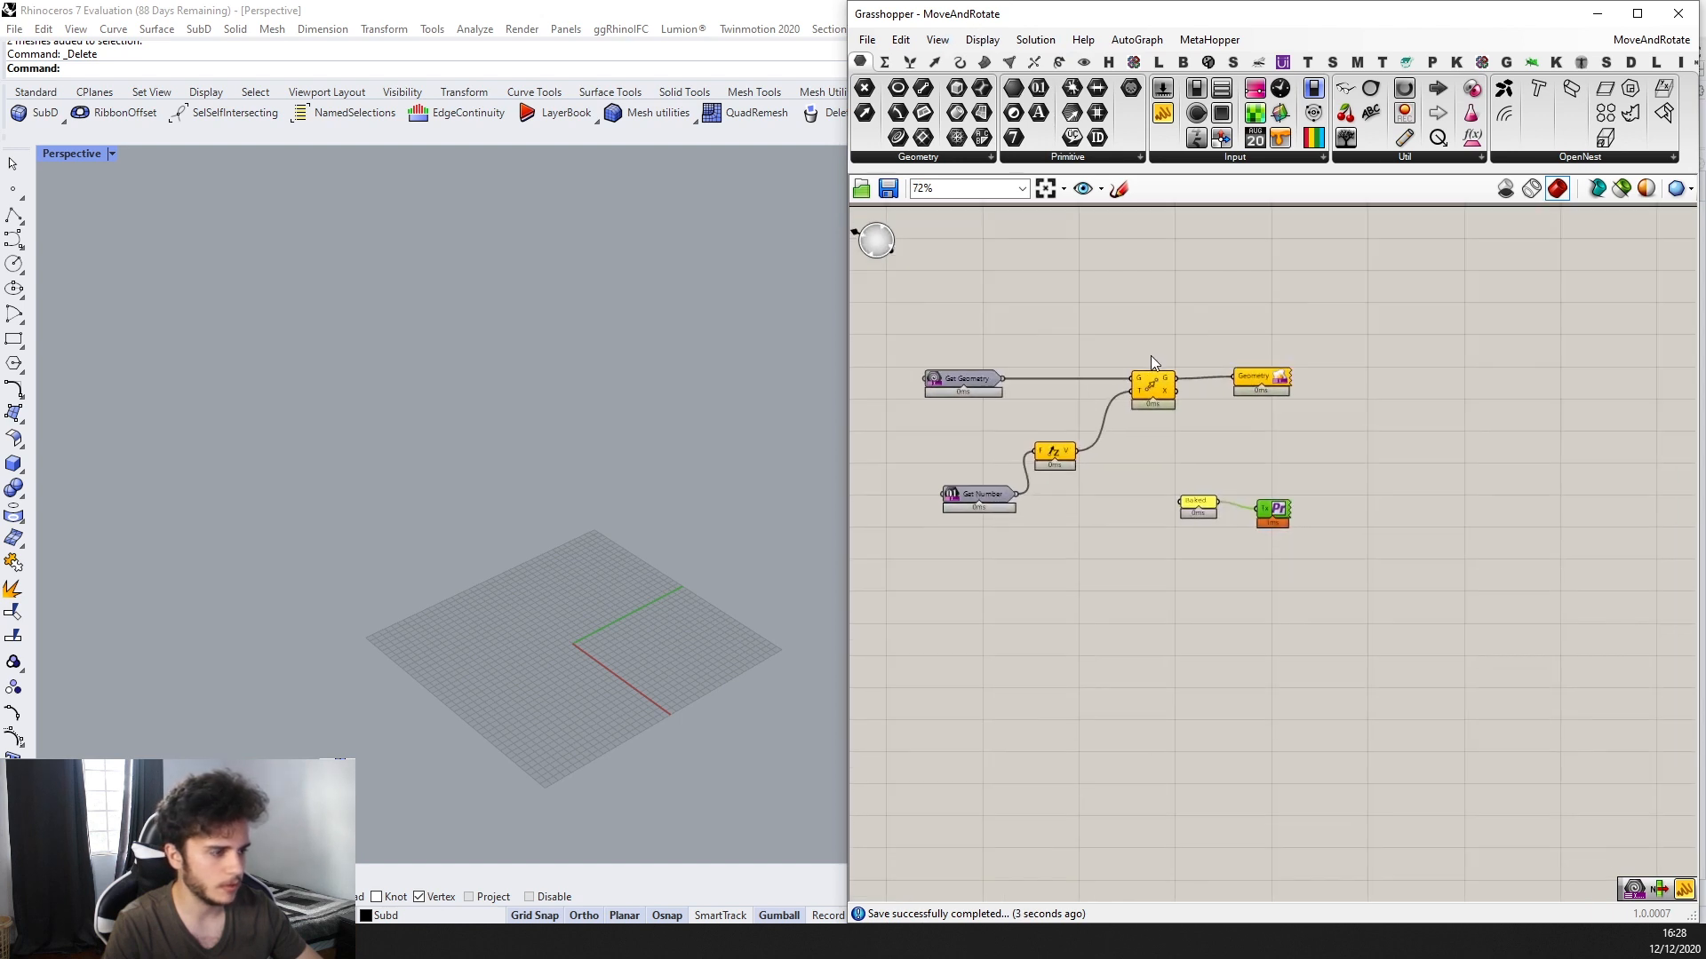
click(888, 188)
scroll(488, 473, up, 1)
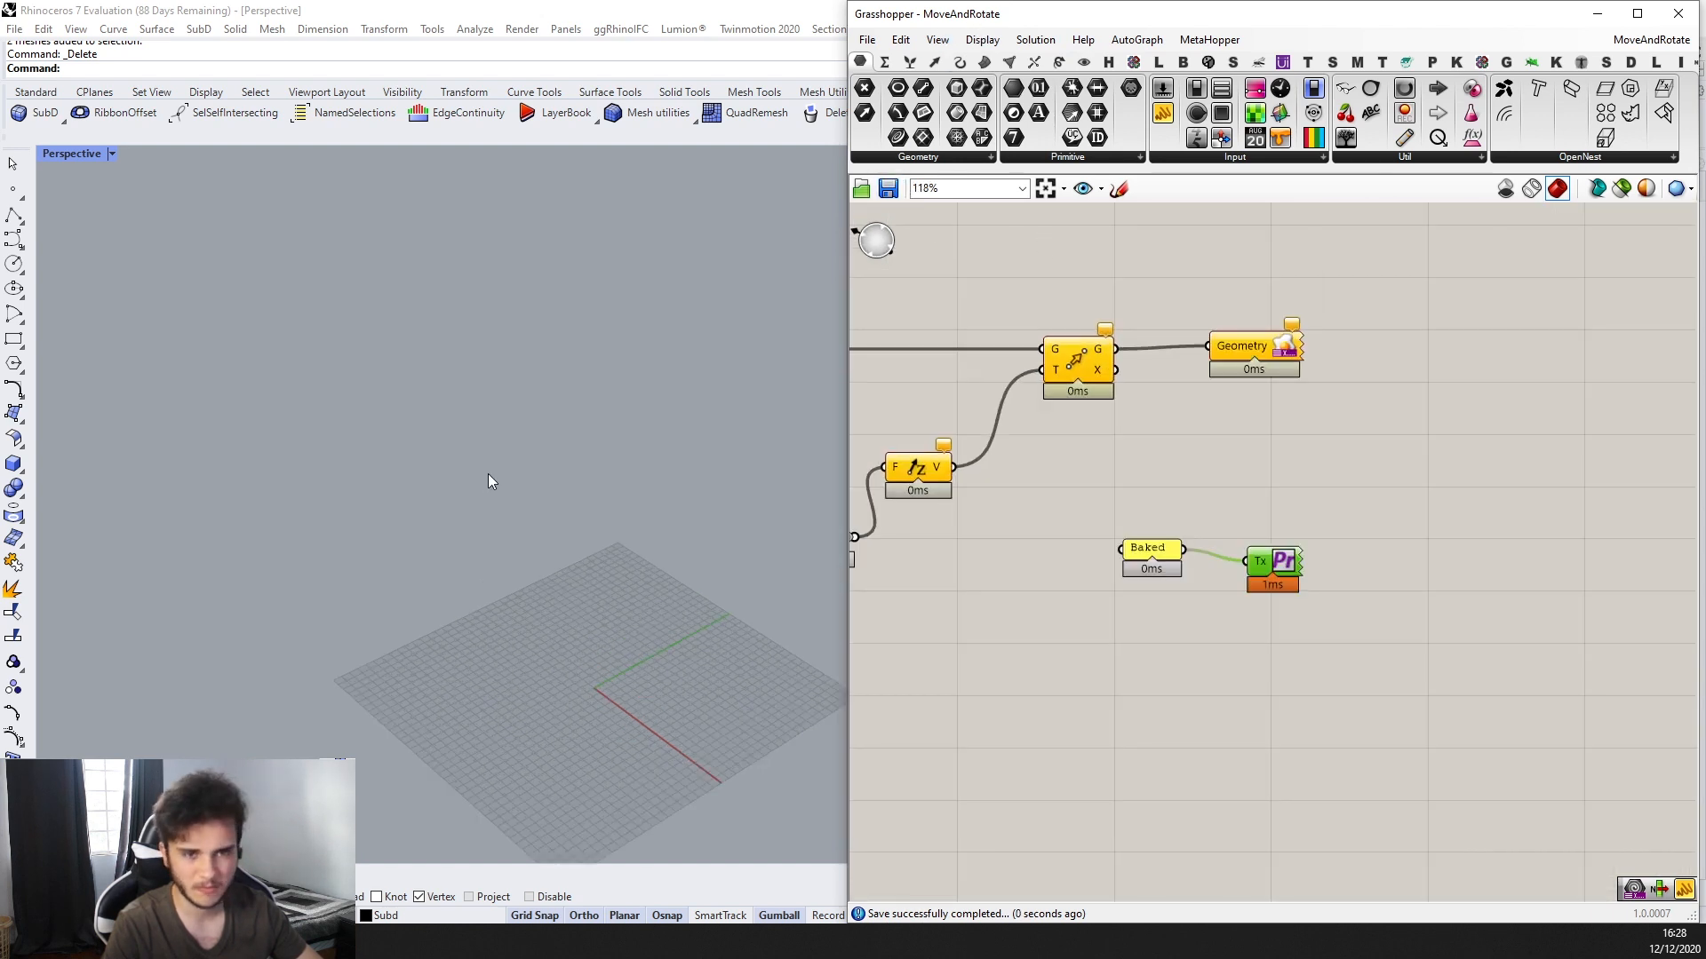
Minimise the Grasshopper window and draw a tall box near the origin in Rhino's perspective view
click(1596, 13)
click(14, 463)
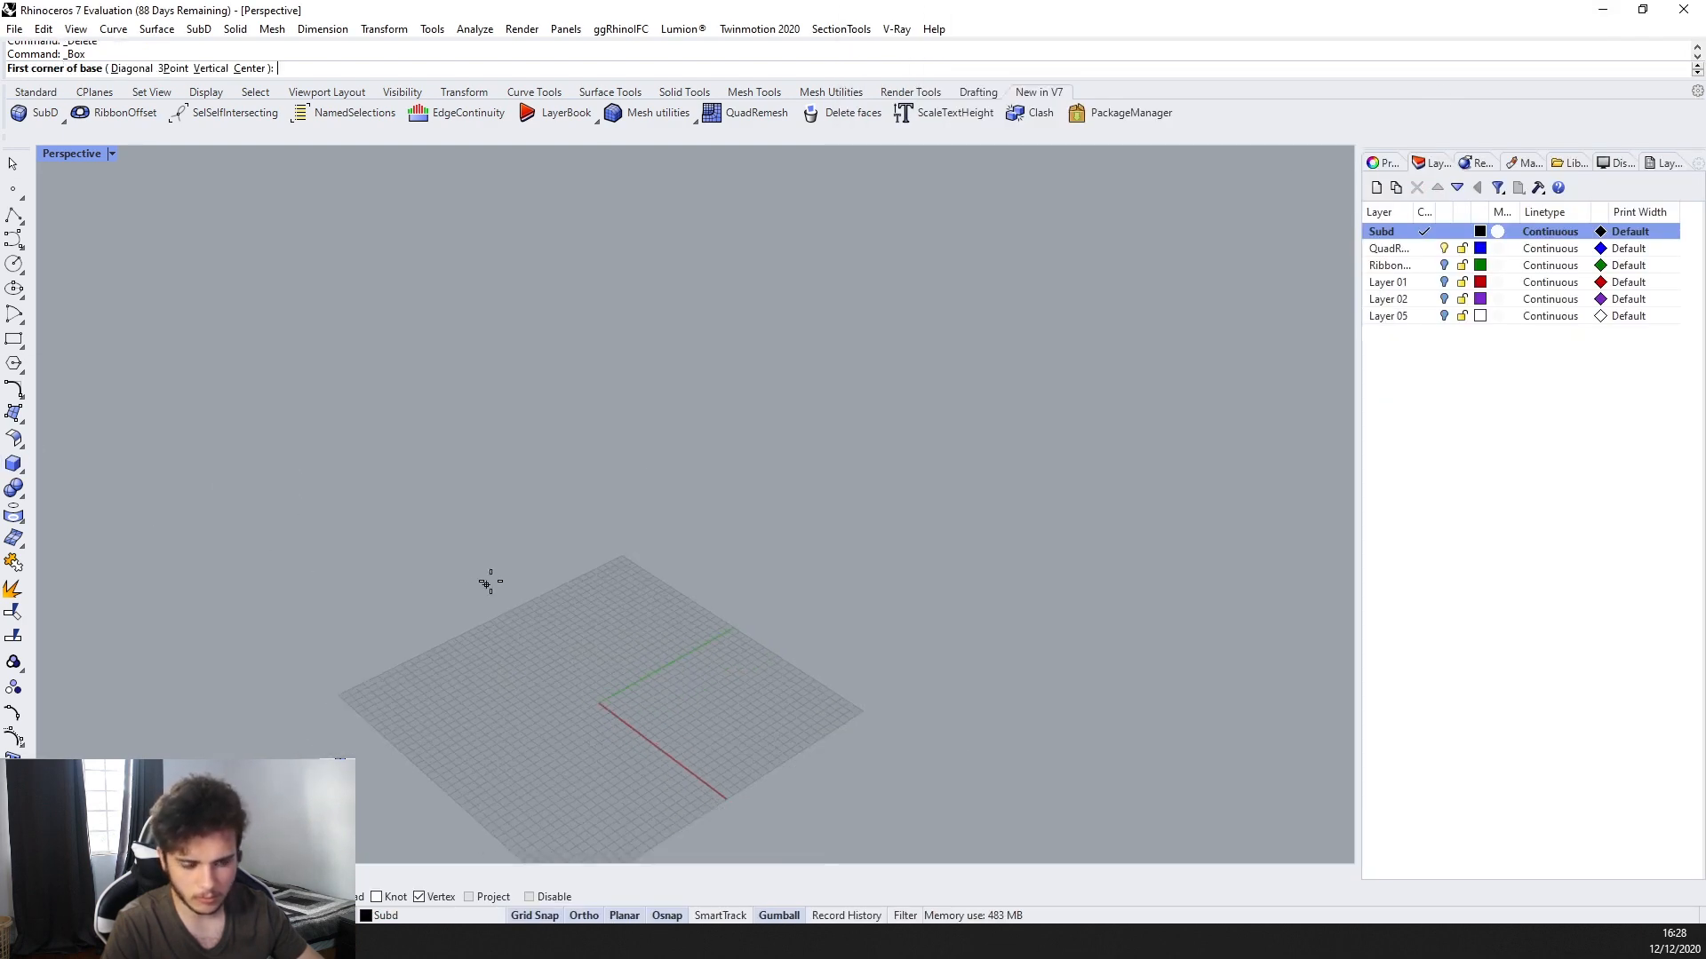
scroll(567, 654, up, 2)
click(568, 655)
click(622, 762)
click(644, 582)
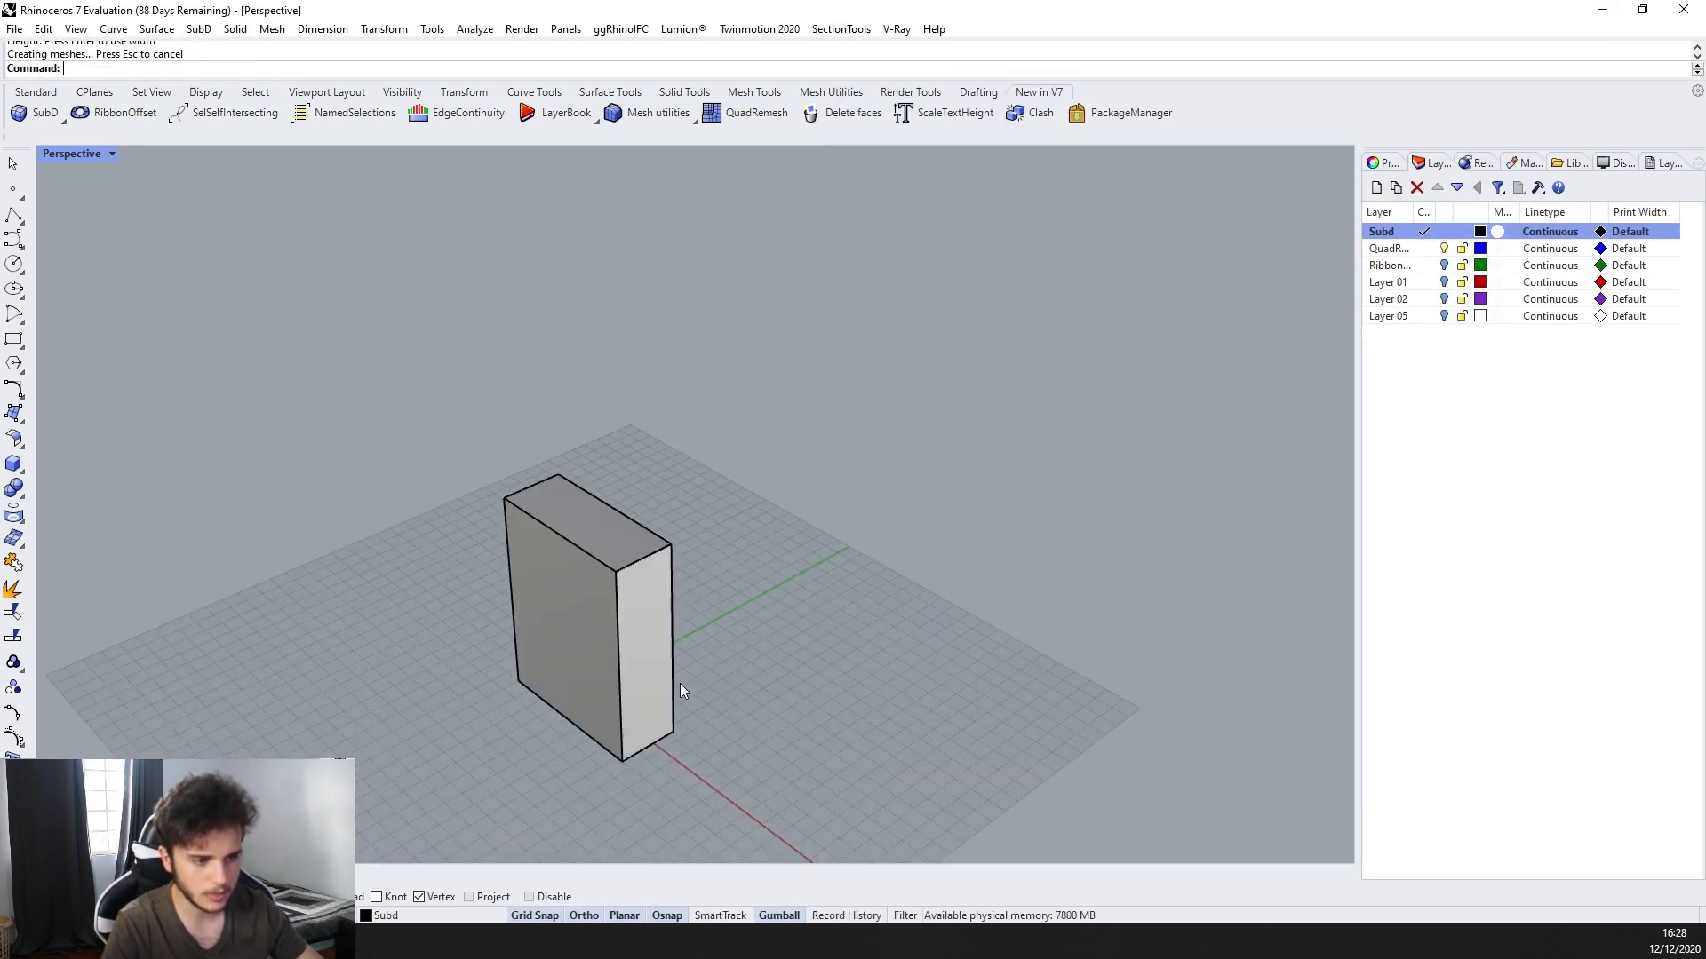
scroll(680, 684, up, 1)
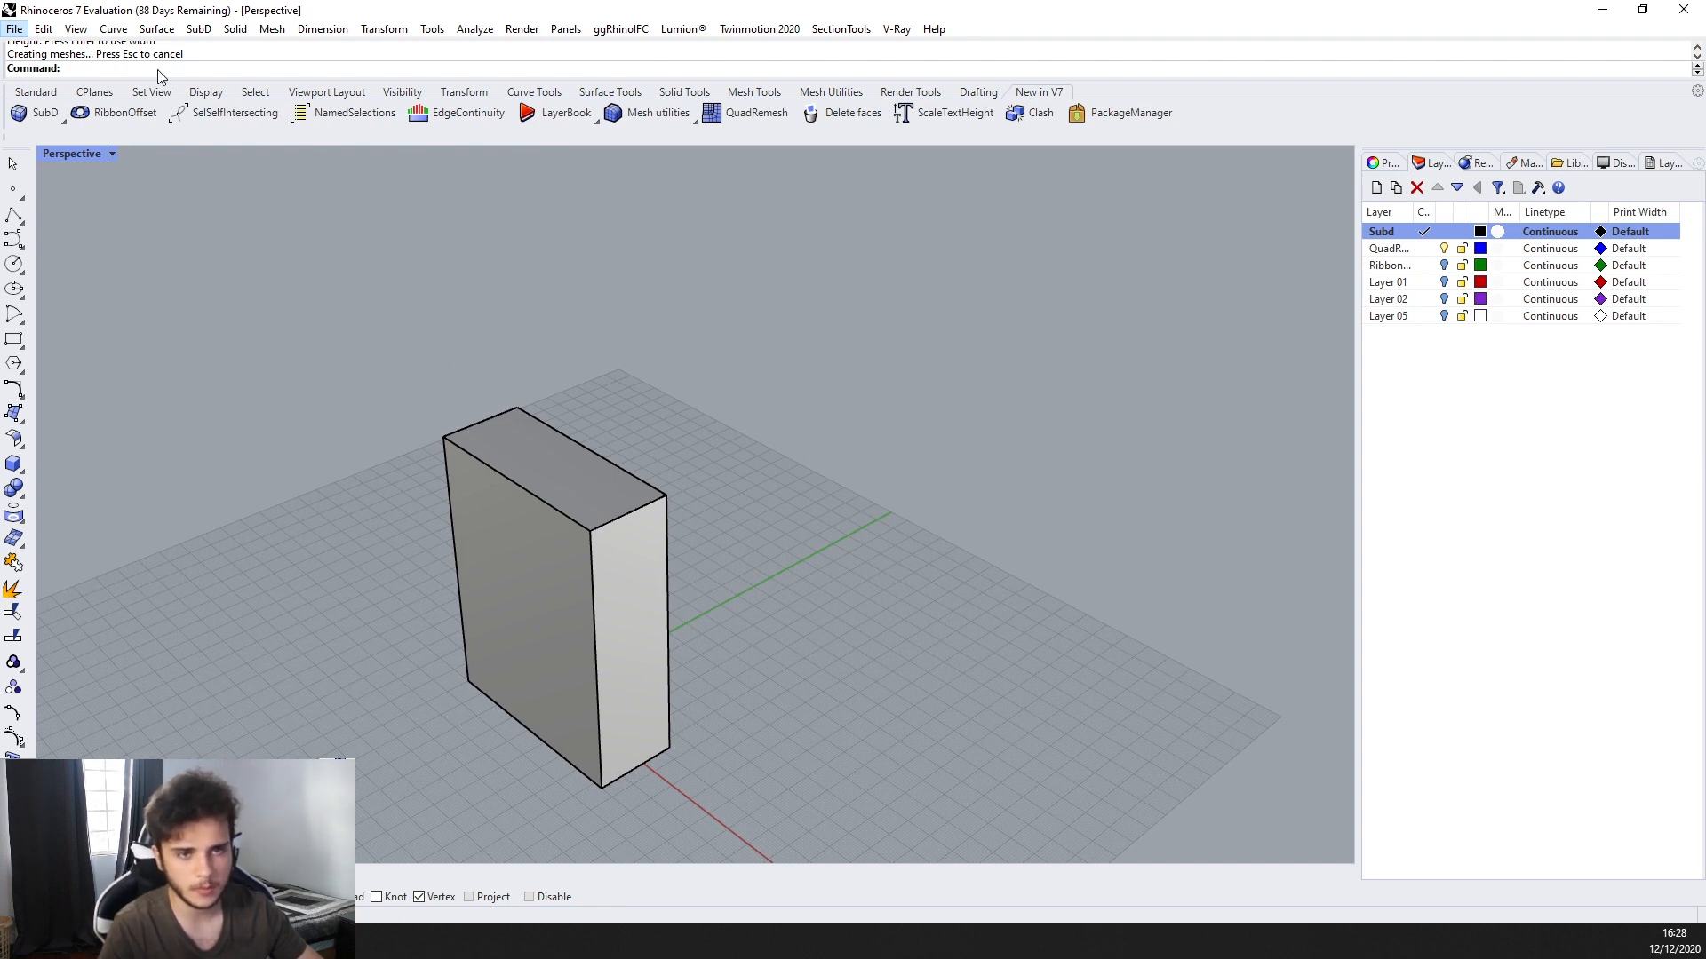
Run the GrasshopperPlayer command and open the MoveAndRotate.gh definition from the desktop
click(621, 28)
click(621, 28)
text(G)
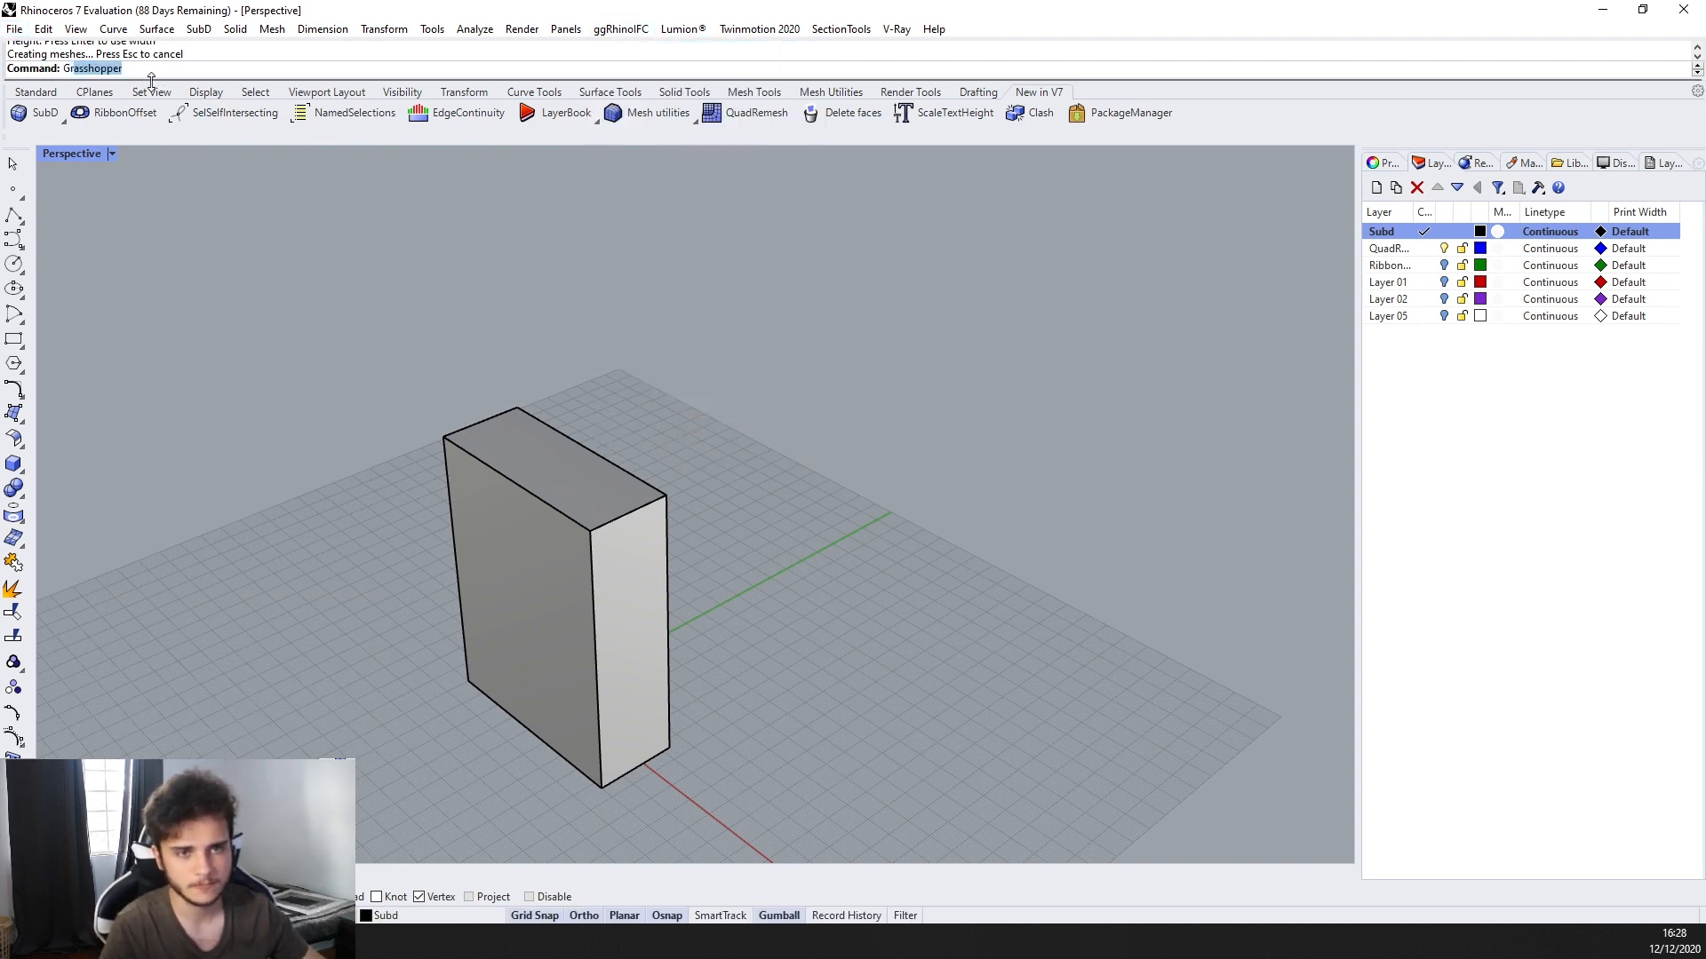
text(ras)
key(Down)
key(Down)
key(Down)
key(Down)
key(Down)
key(Down)
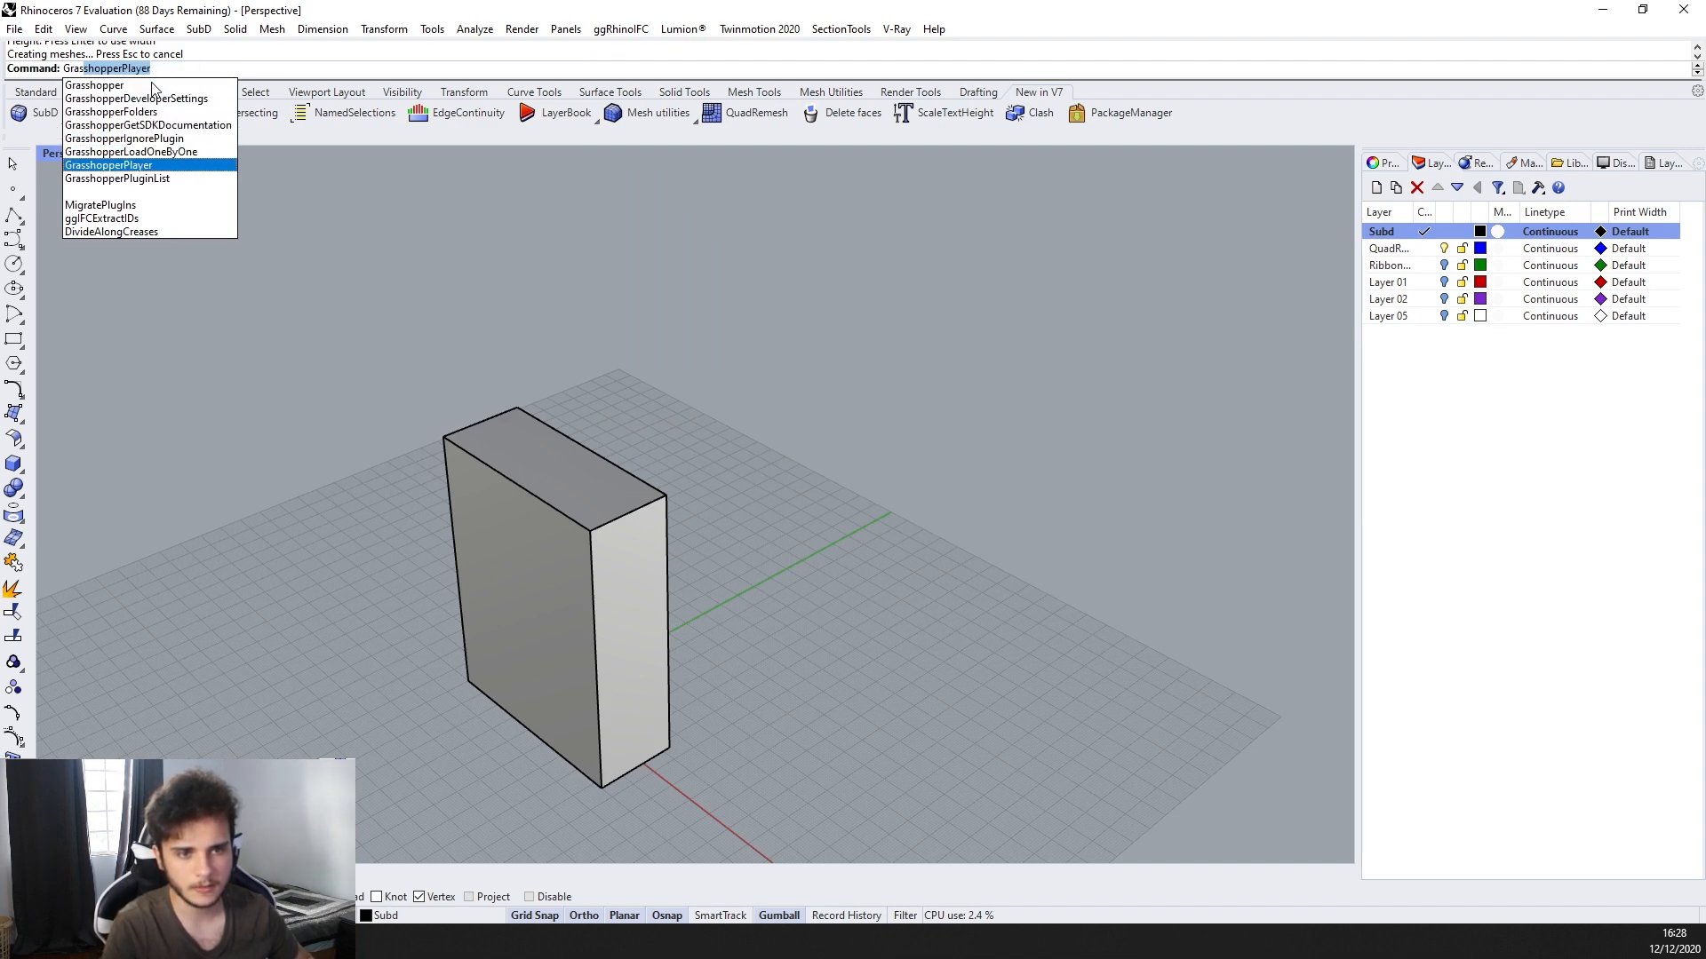
key(Return)
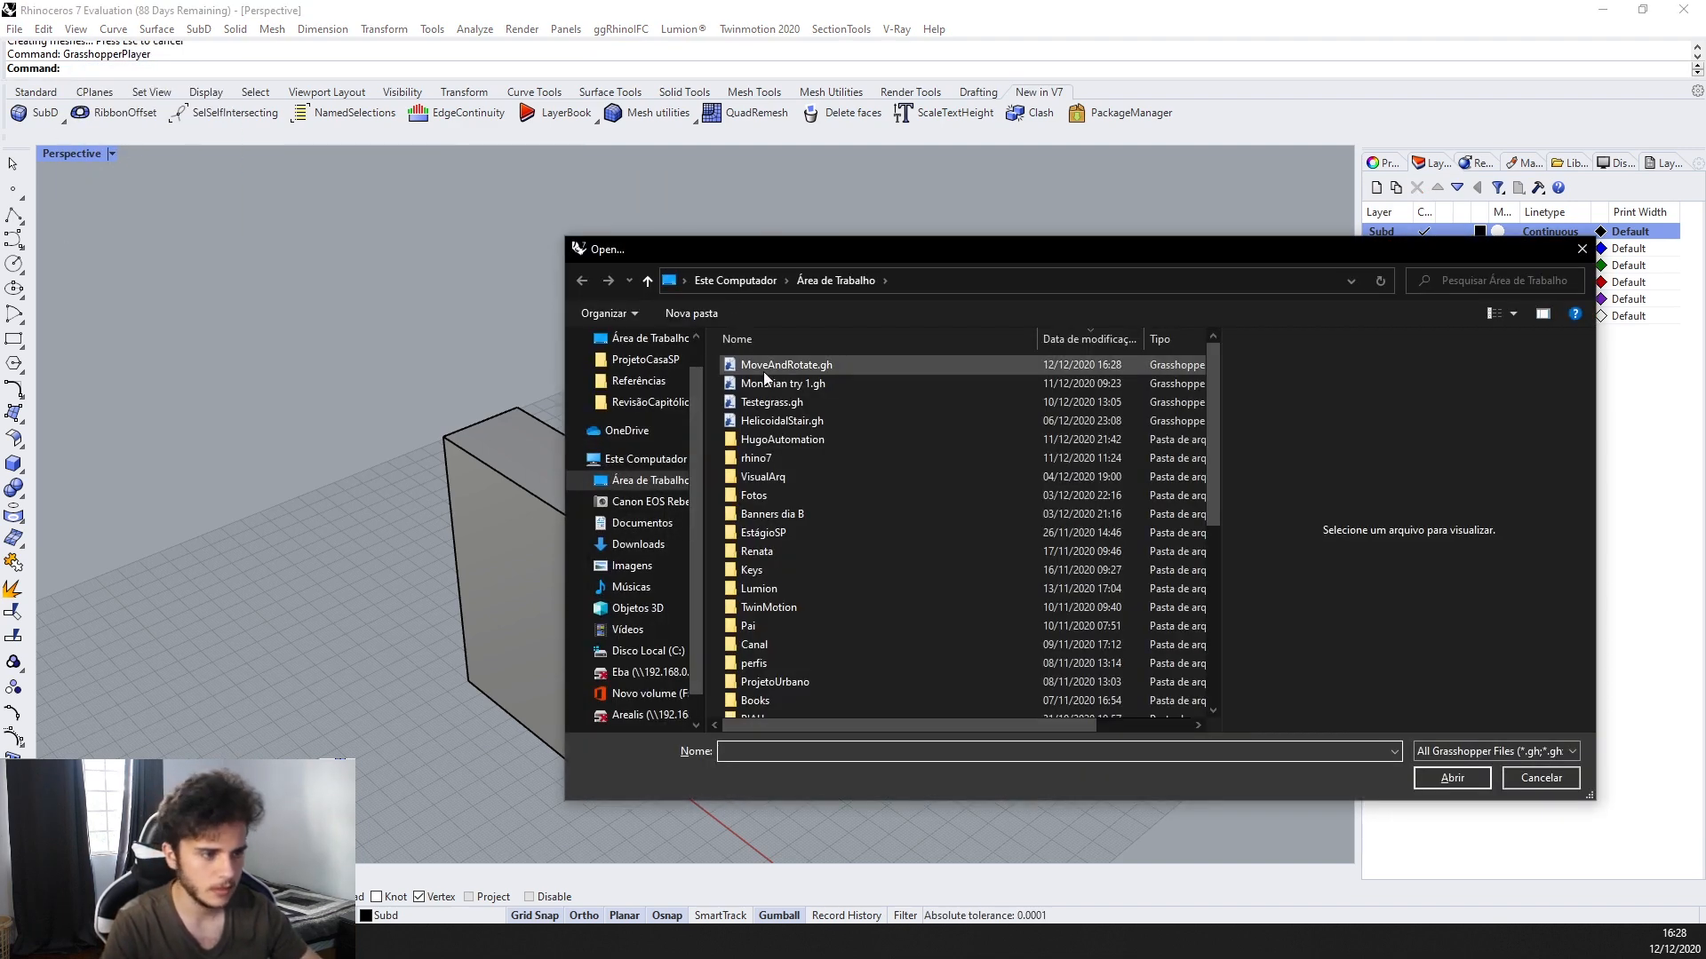
click(790, 366)
click(1462, 781)
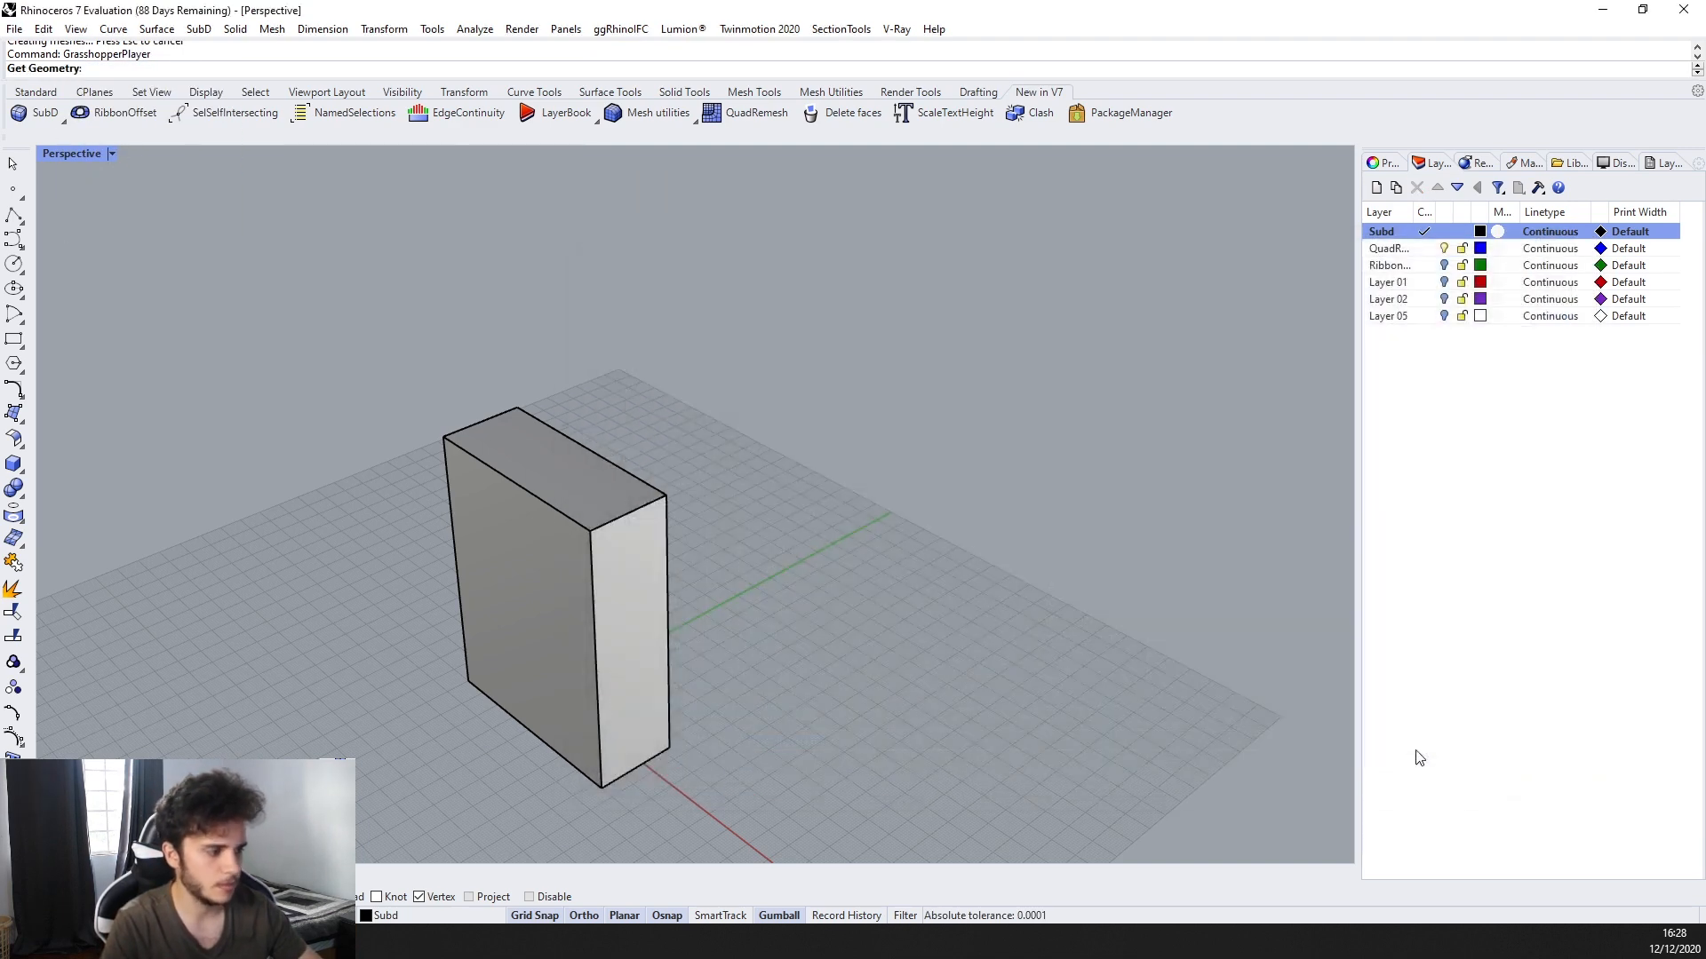
Supply the box as the geometry and 200 as the number, then close the definition's results window
scroll(632, 334, down, 4)
scroll(633, 334, up, 4)
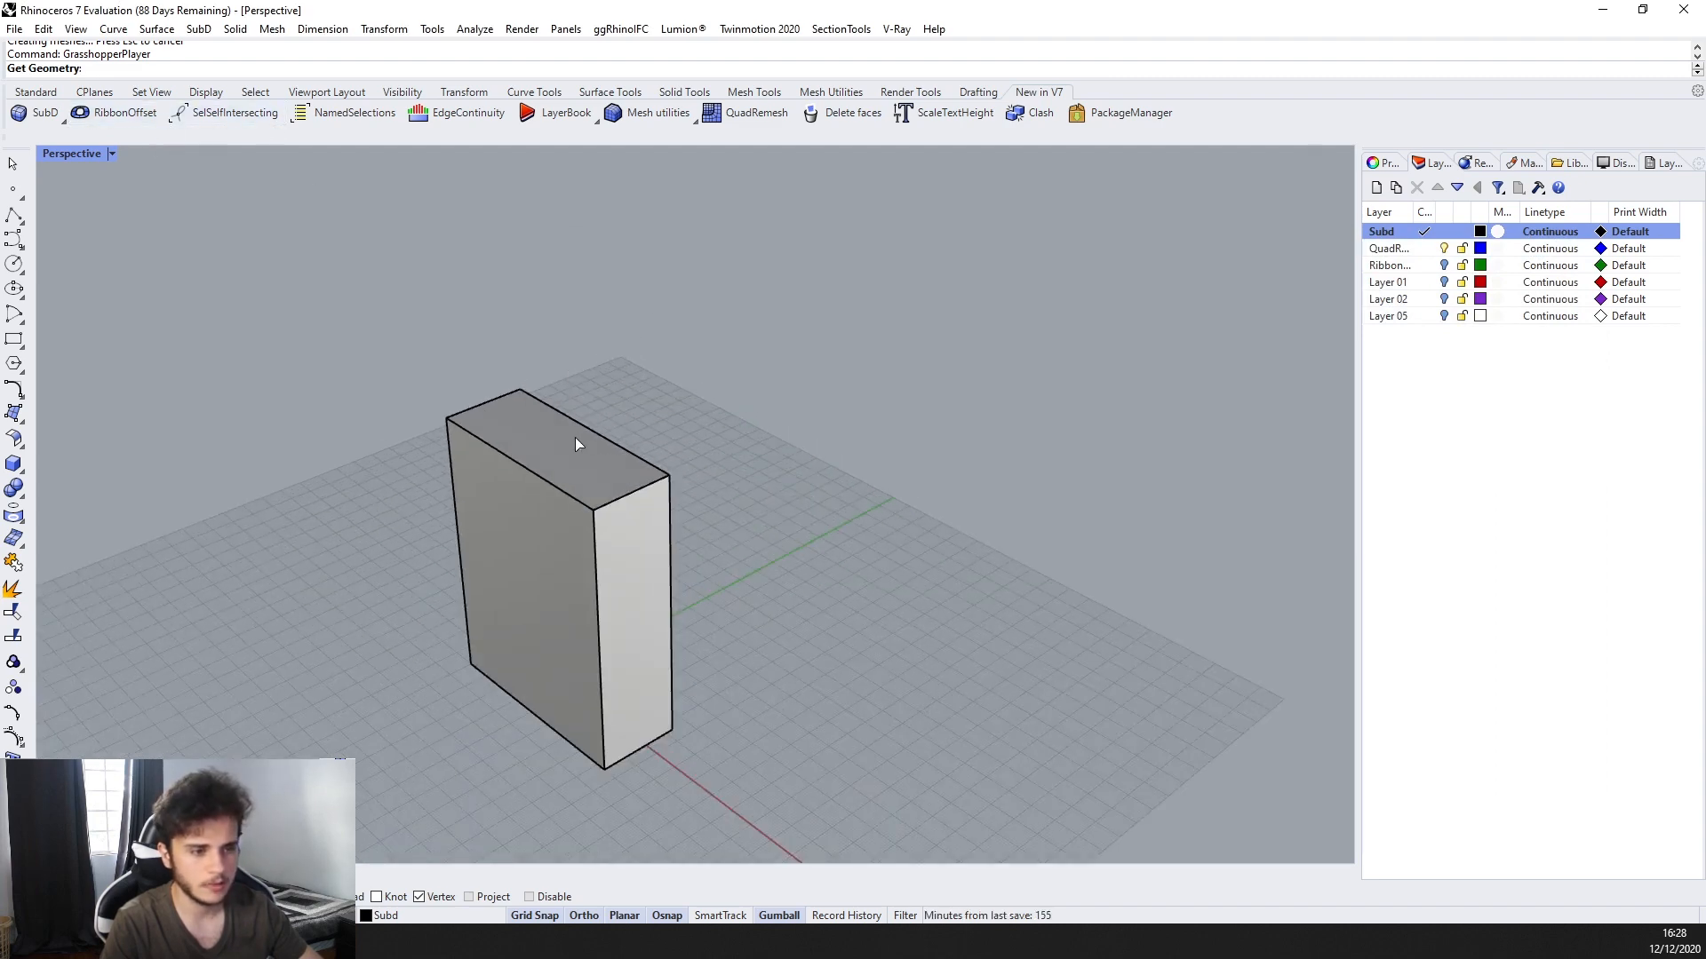
click(574, 437)
right_drag(611, 322, 602, 361)
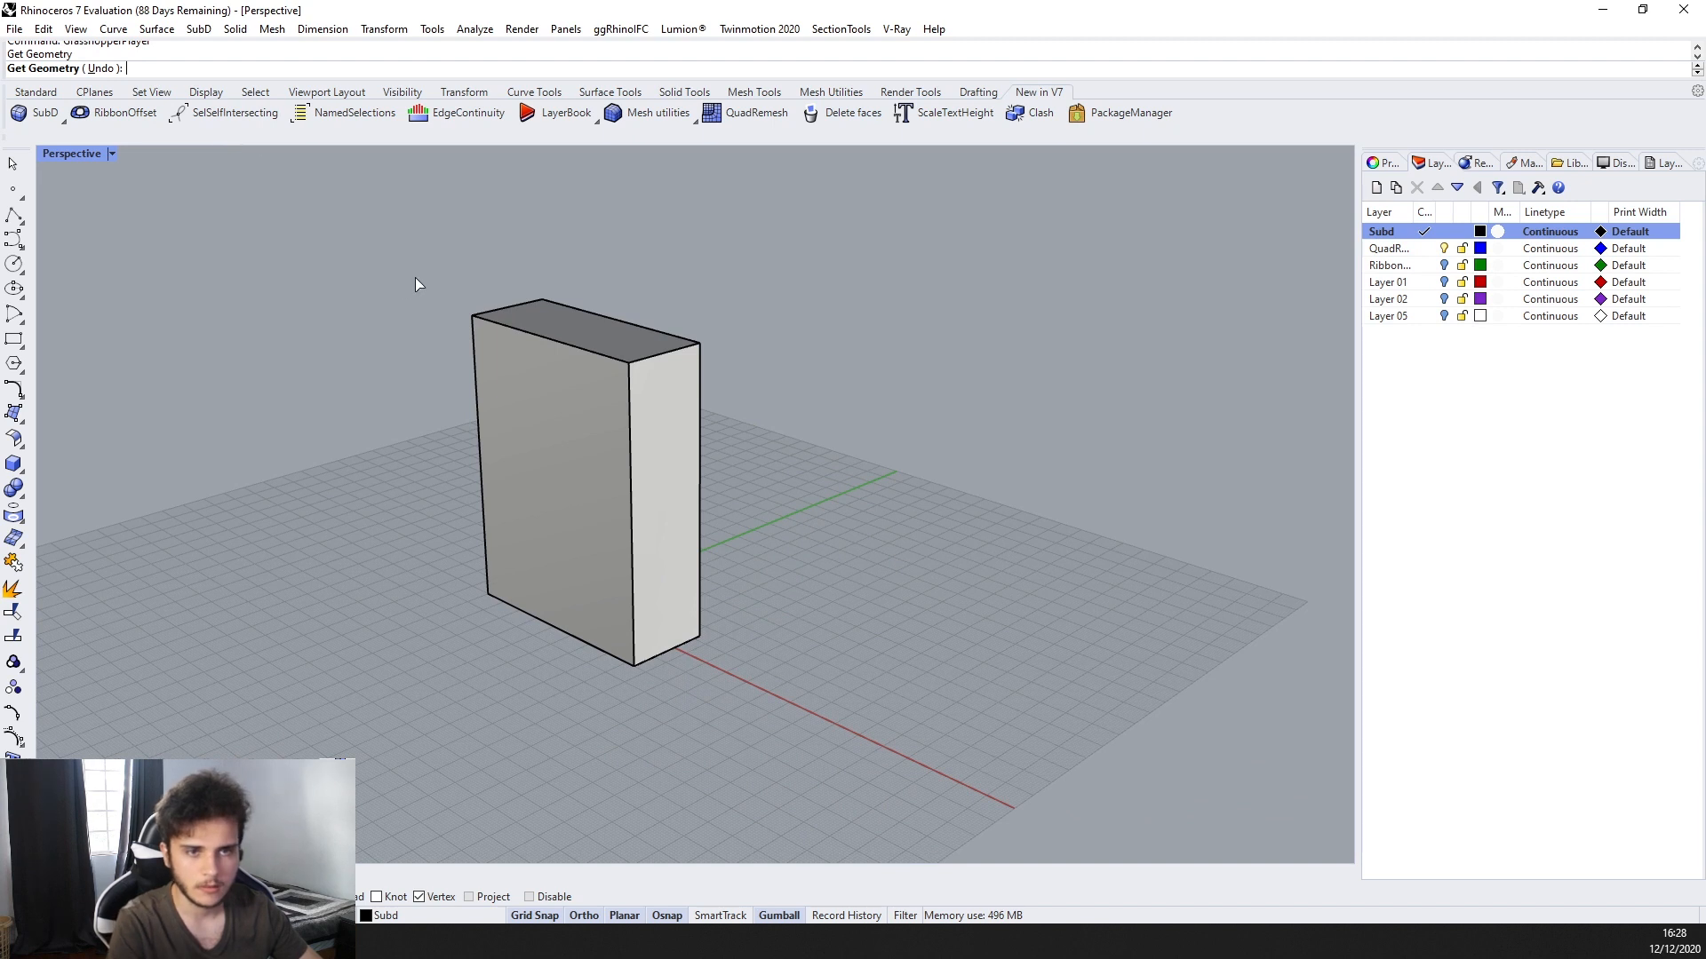
key(Return)
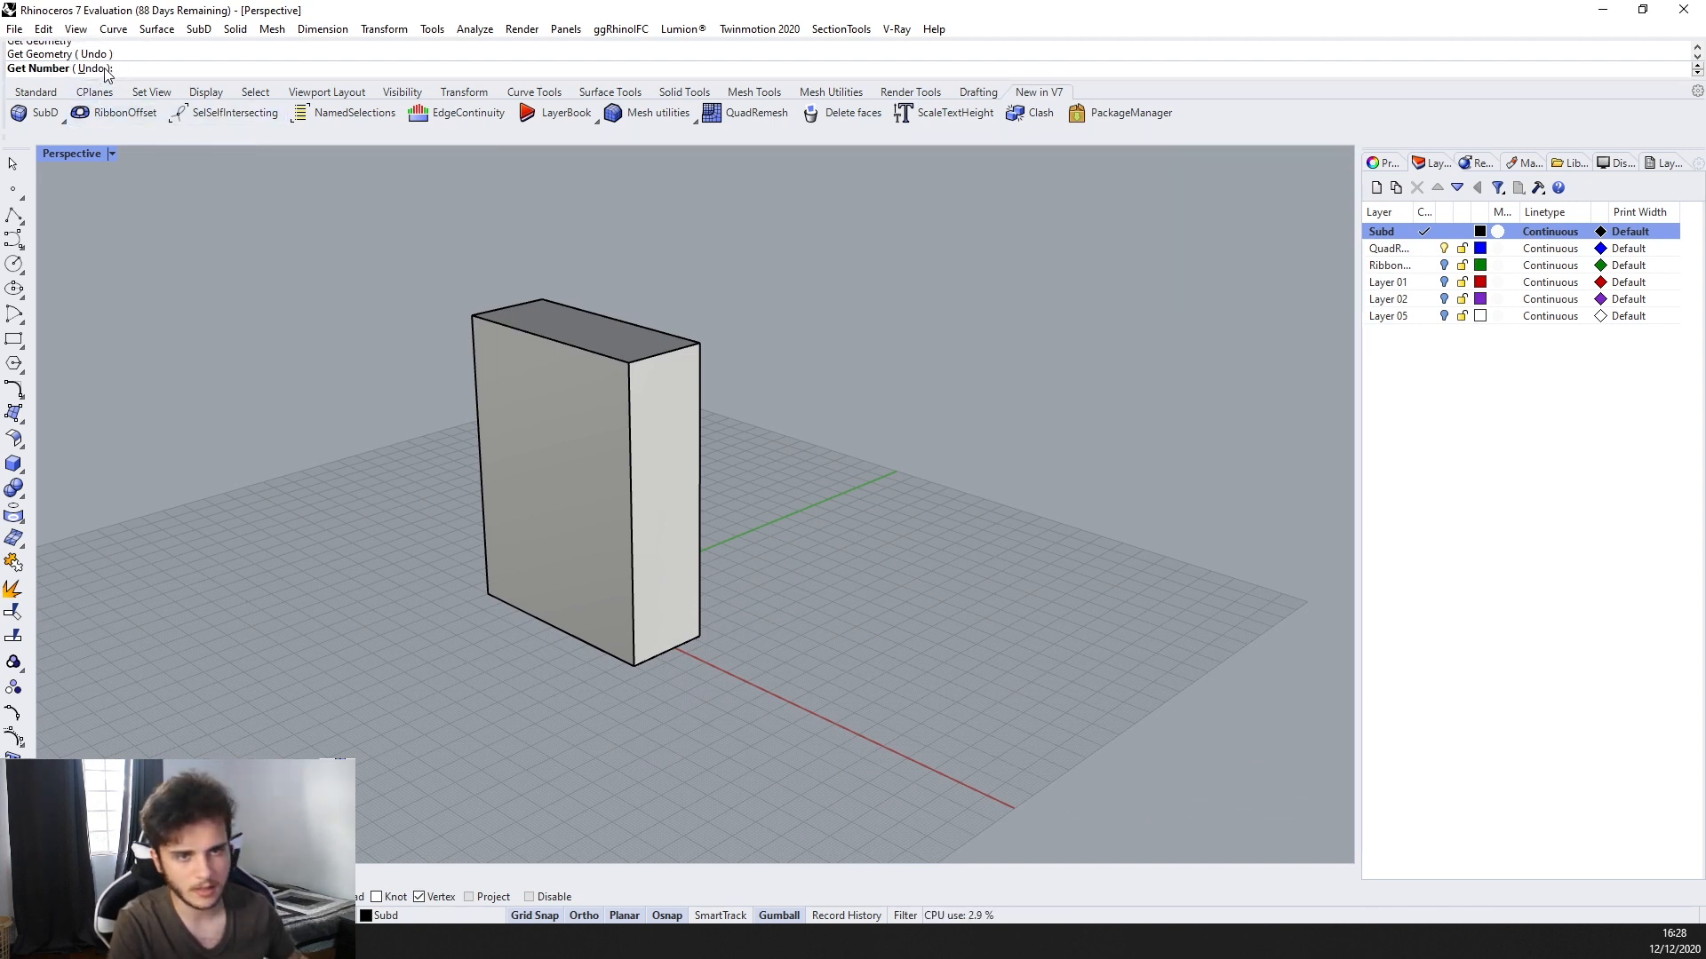
text(200)
key(Return)
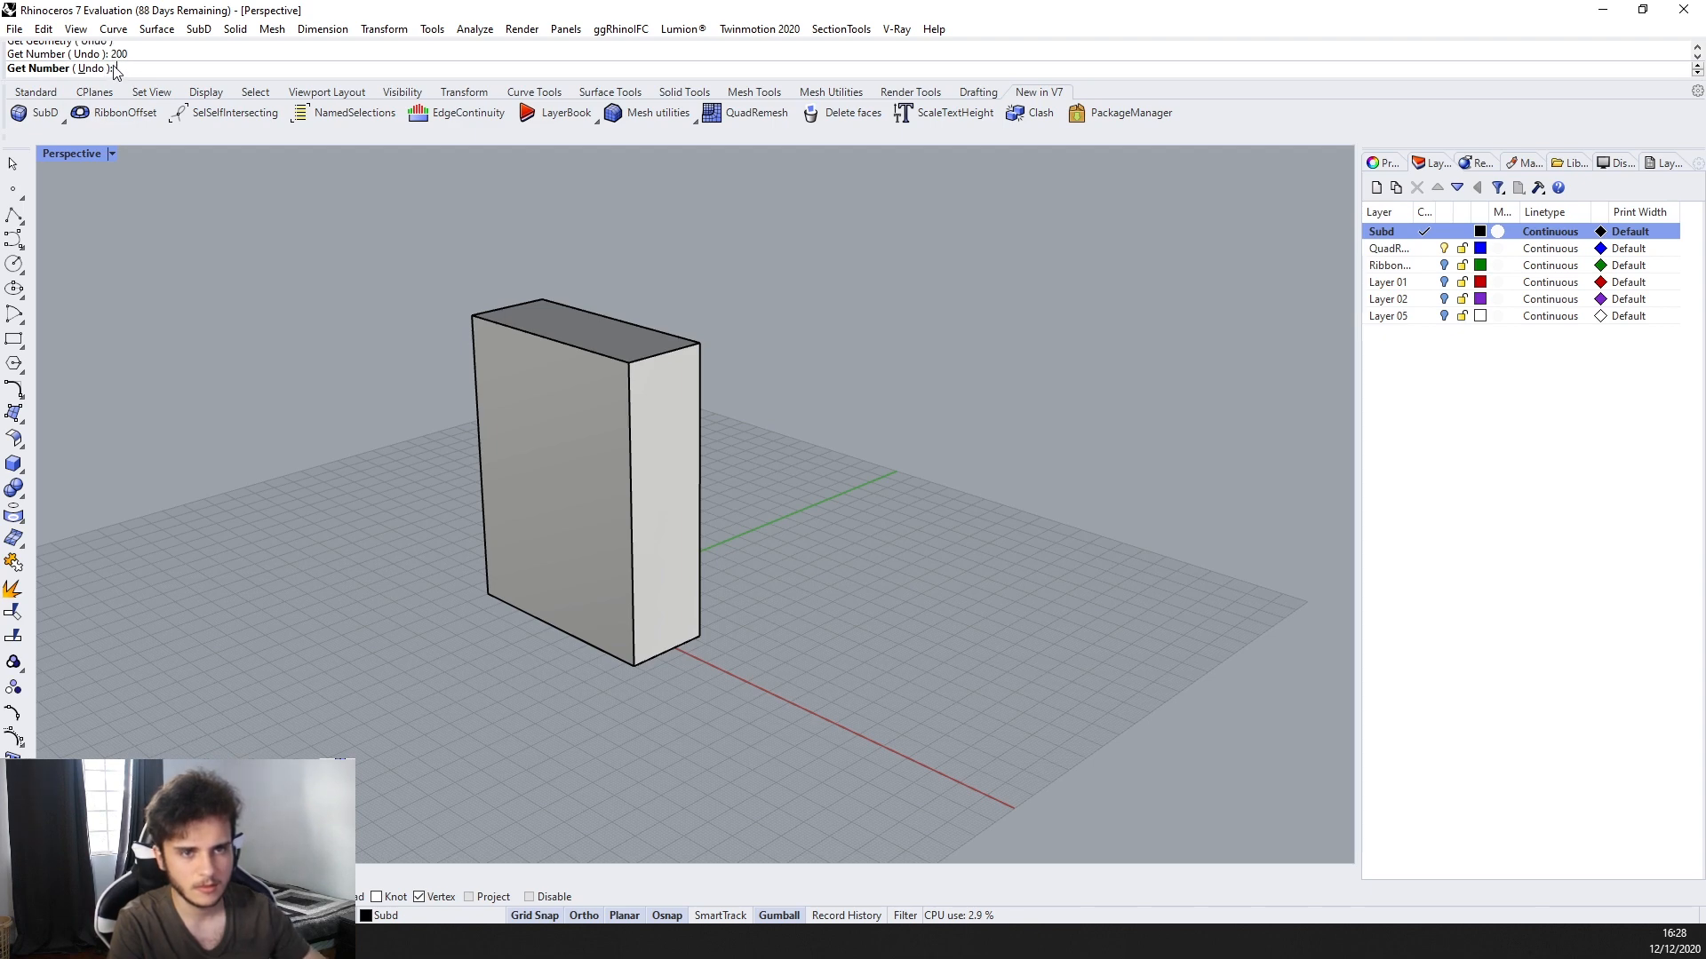
key(Return)
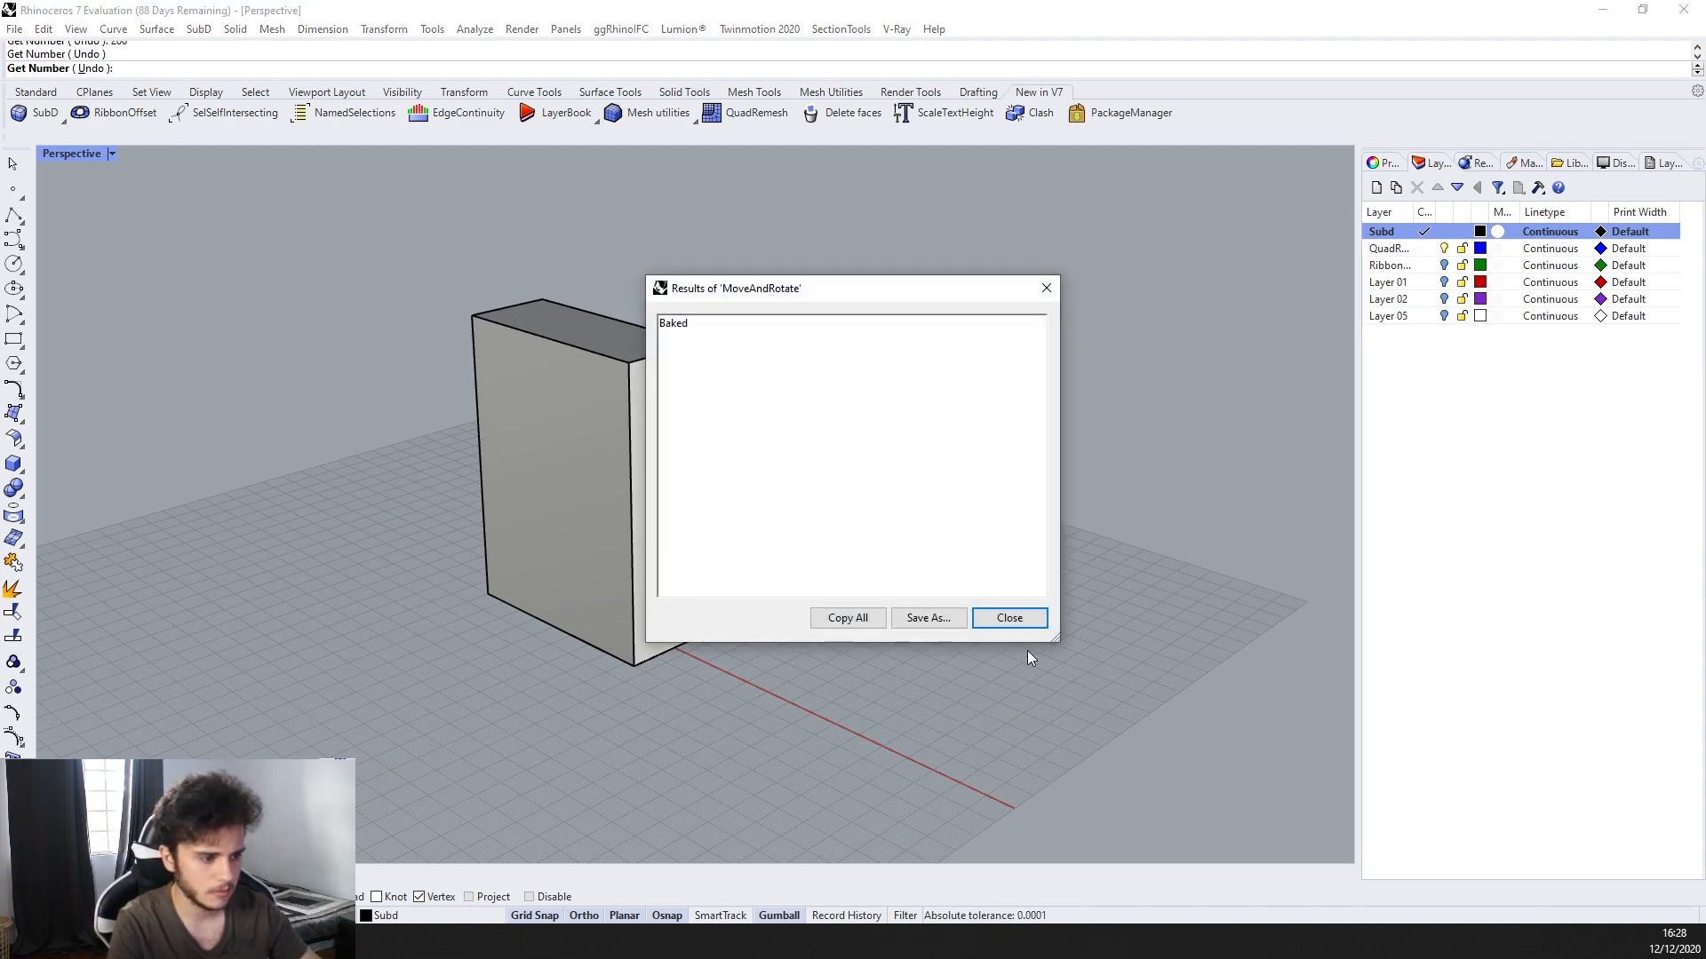
click(1015, 624)
Examine the original box and its baked copy from several angles
scroll(748, 686, down, 14)
right_drag(746, 686, 698, 571)
scroll(702, 564, up, 6)
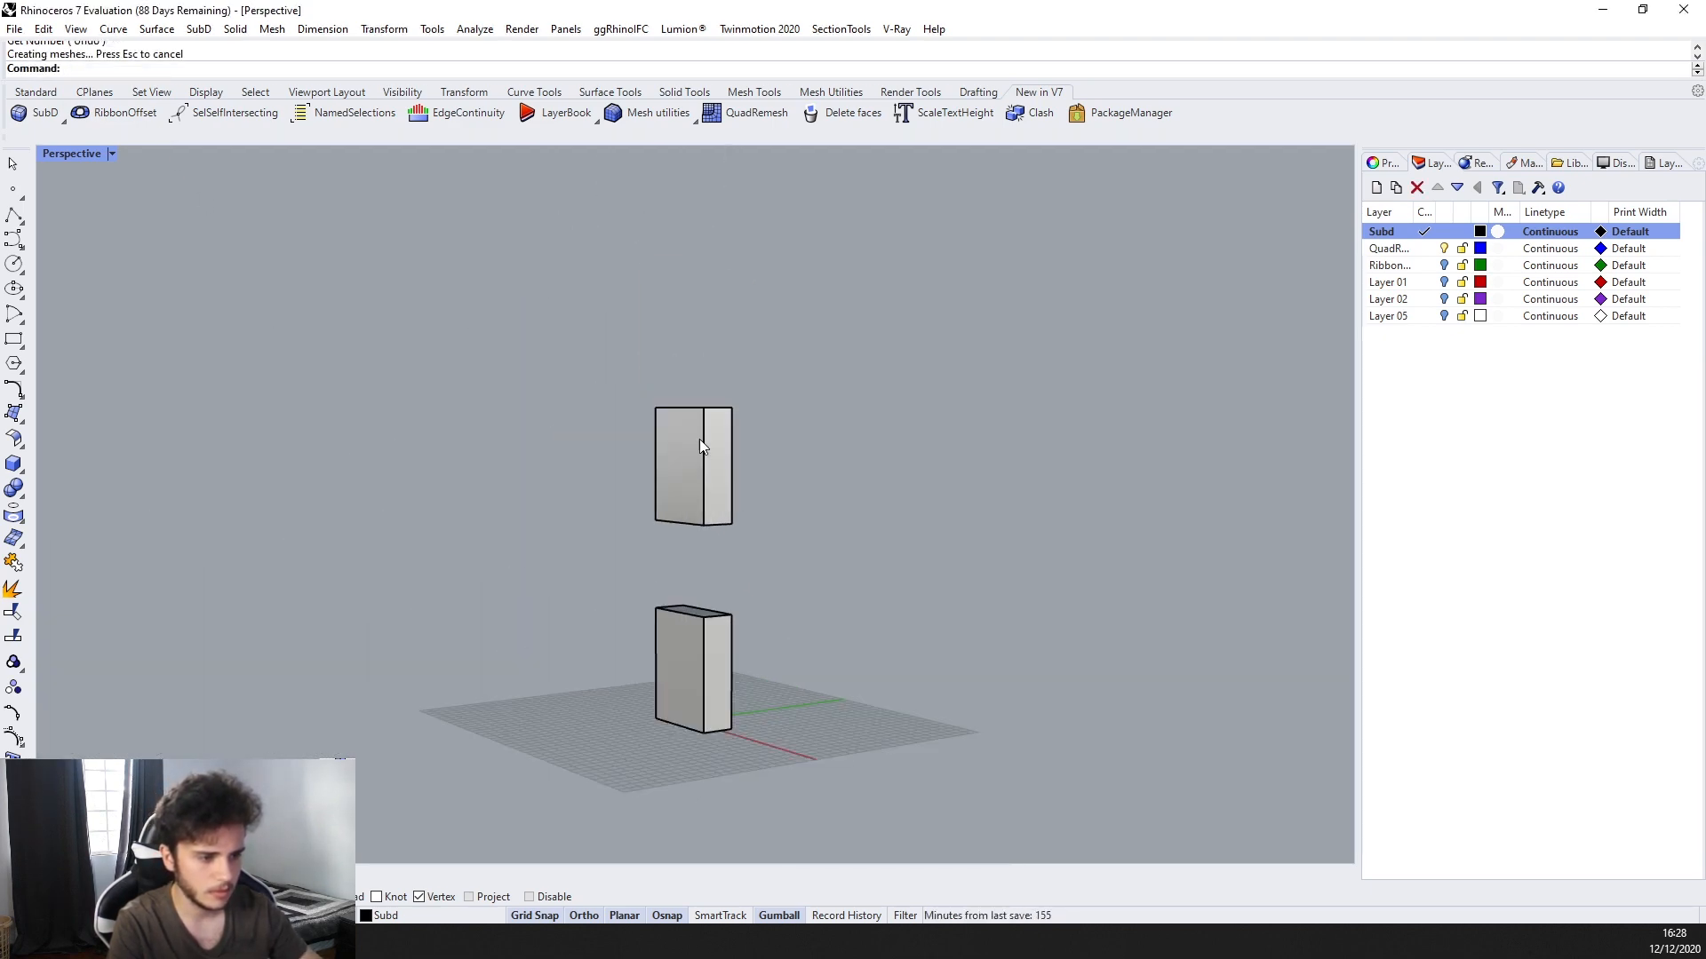
right_drag(713, 444, 689, 476)
scroll(690, 476, down, 5)
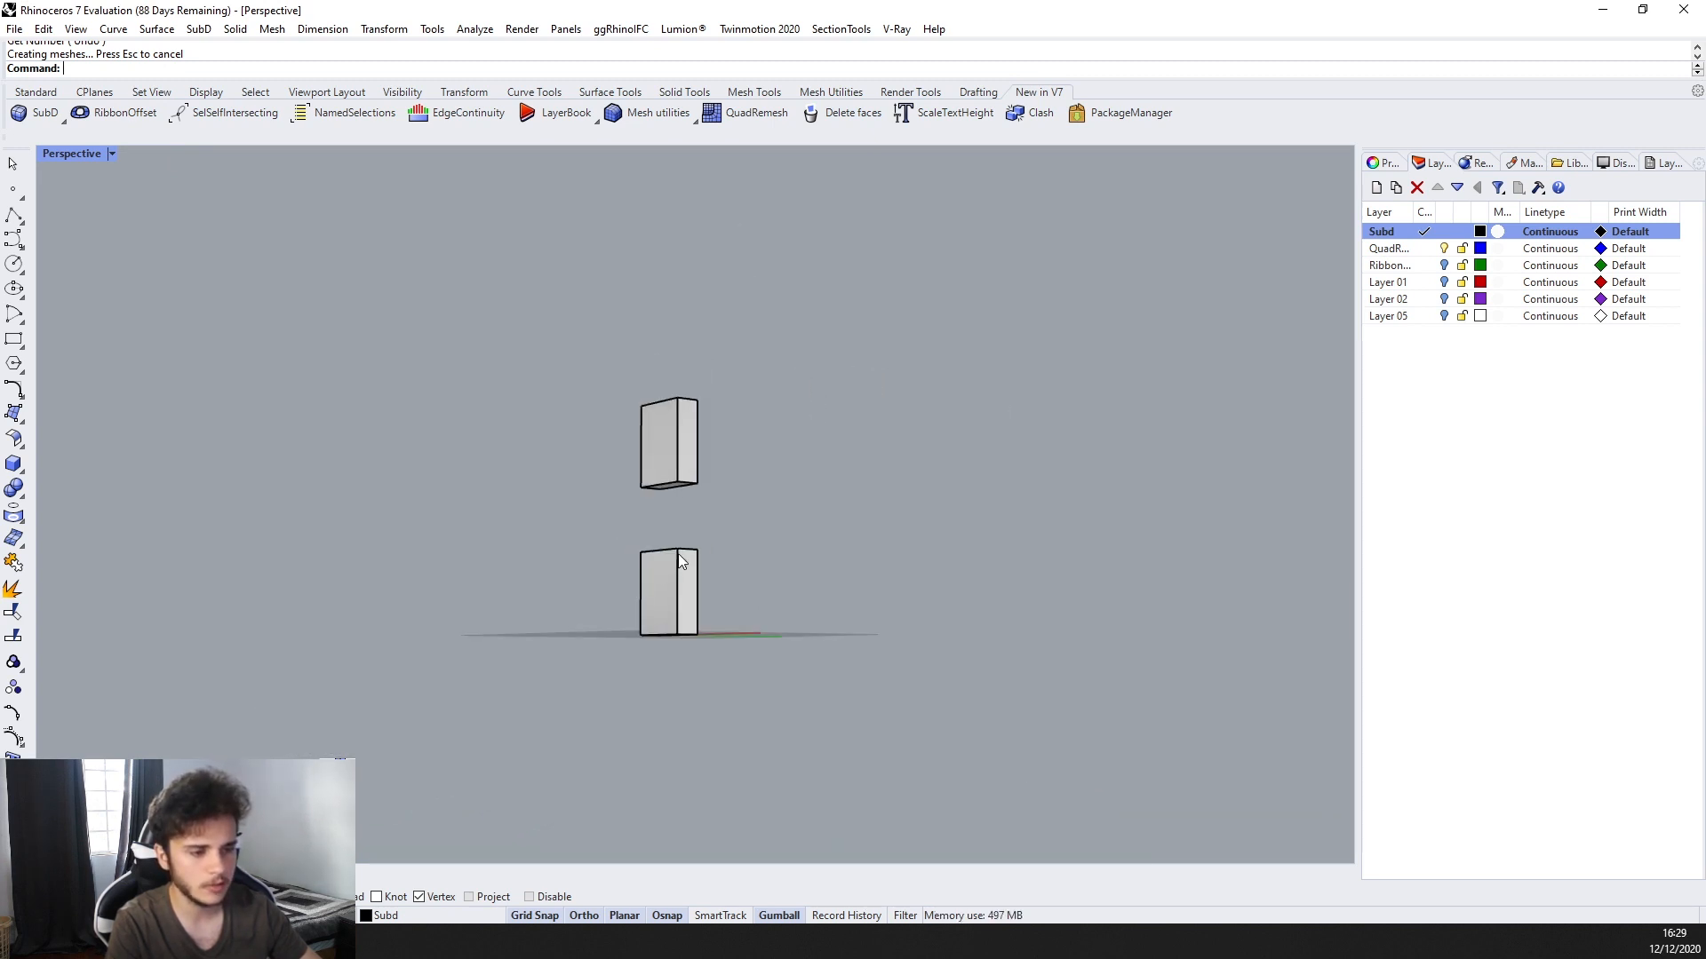
scroll(681, 622, up, 5)
click(681, 654)
click(812, 588)
Repeat the GrasshopperPlayer command and load MoveAndRotate.gh again
right_click(807, 570)
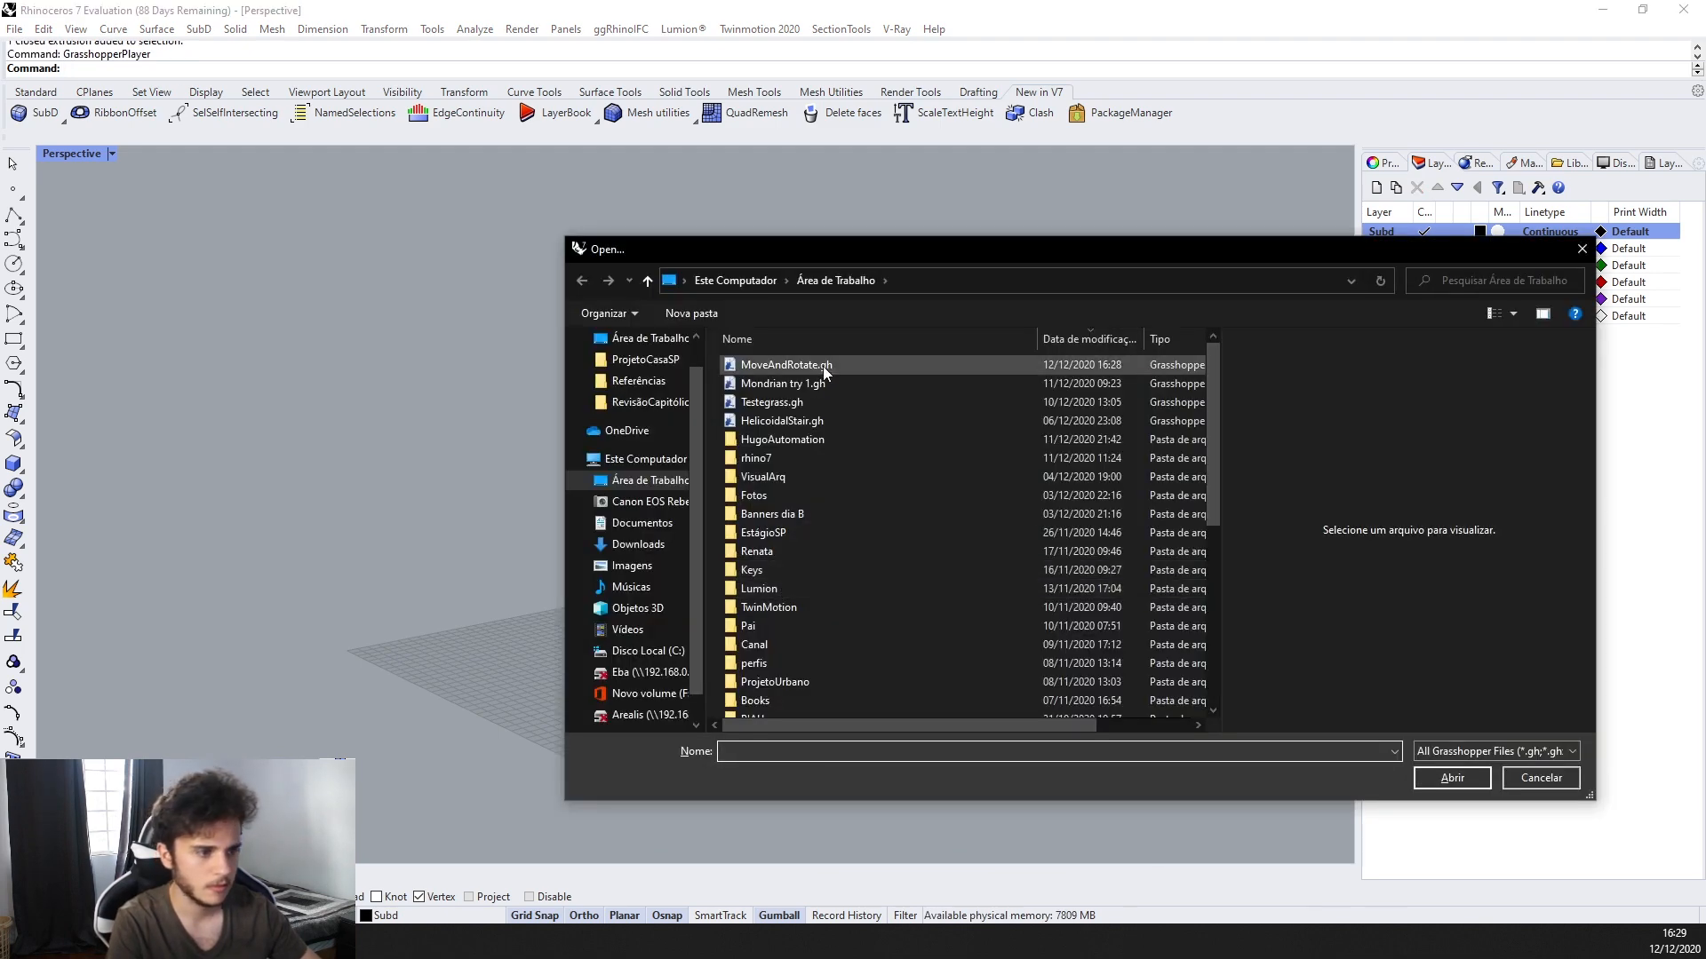
click(799, 365)
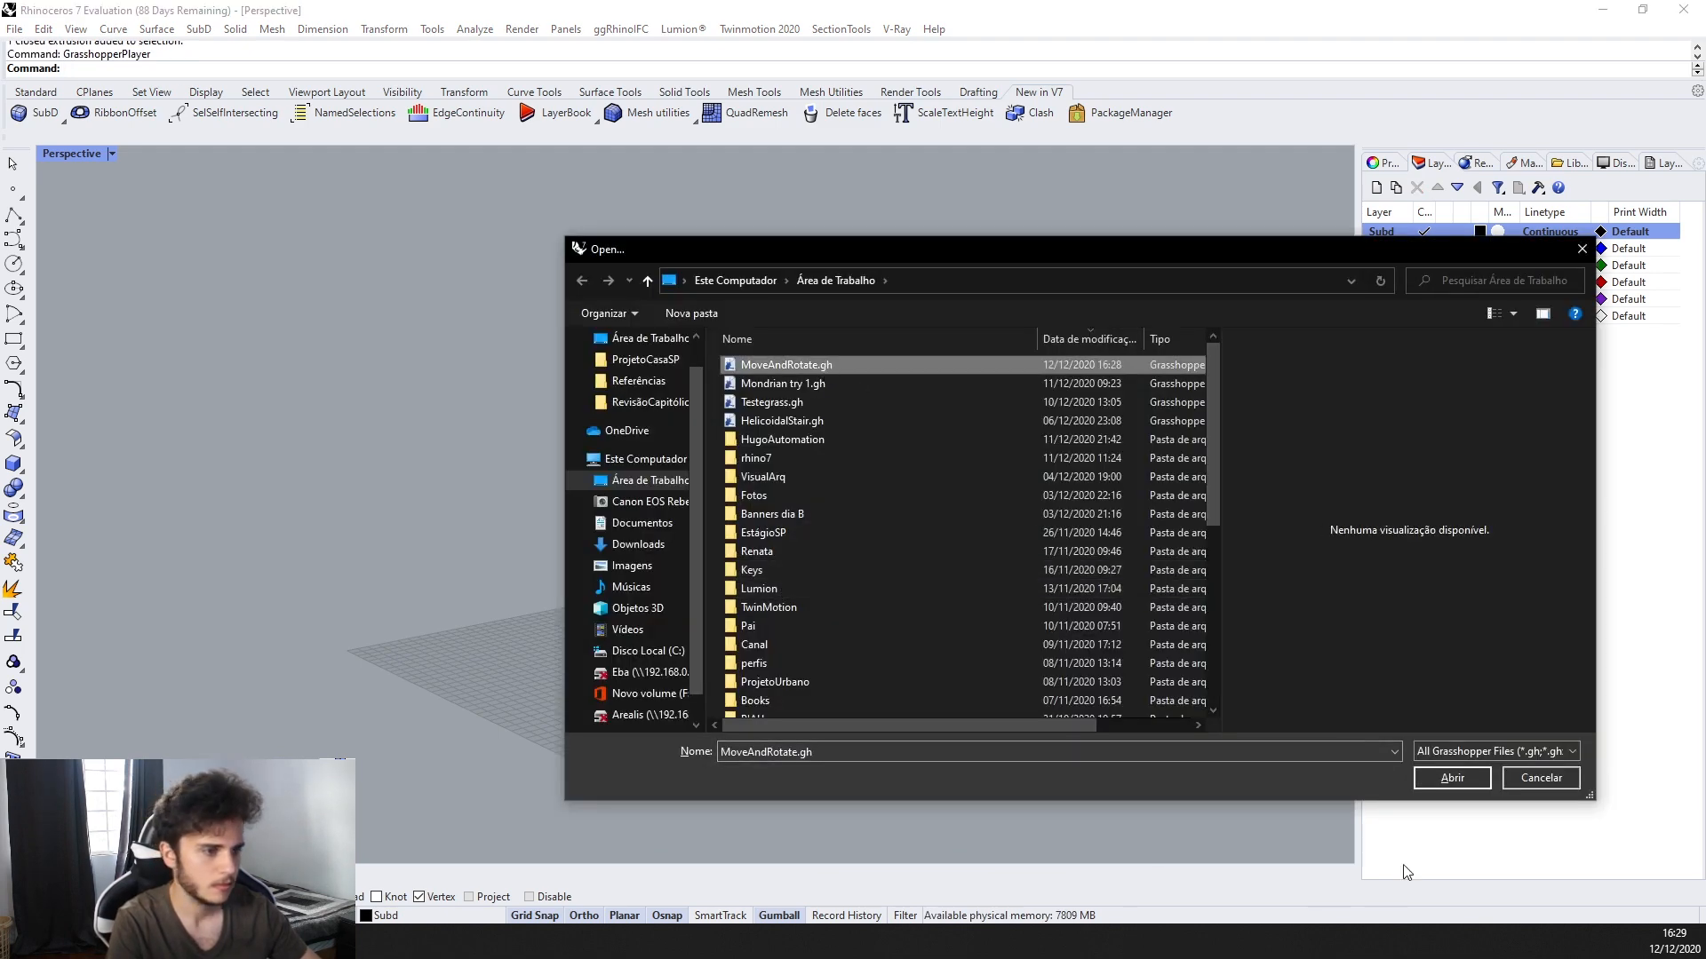
click(1454, 757)
click(1453, 766)
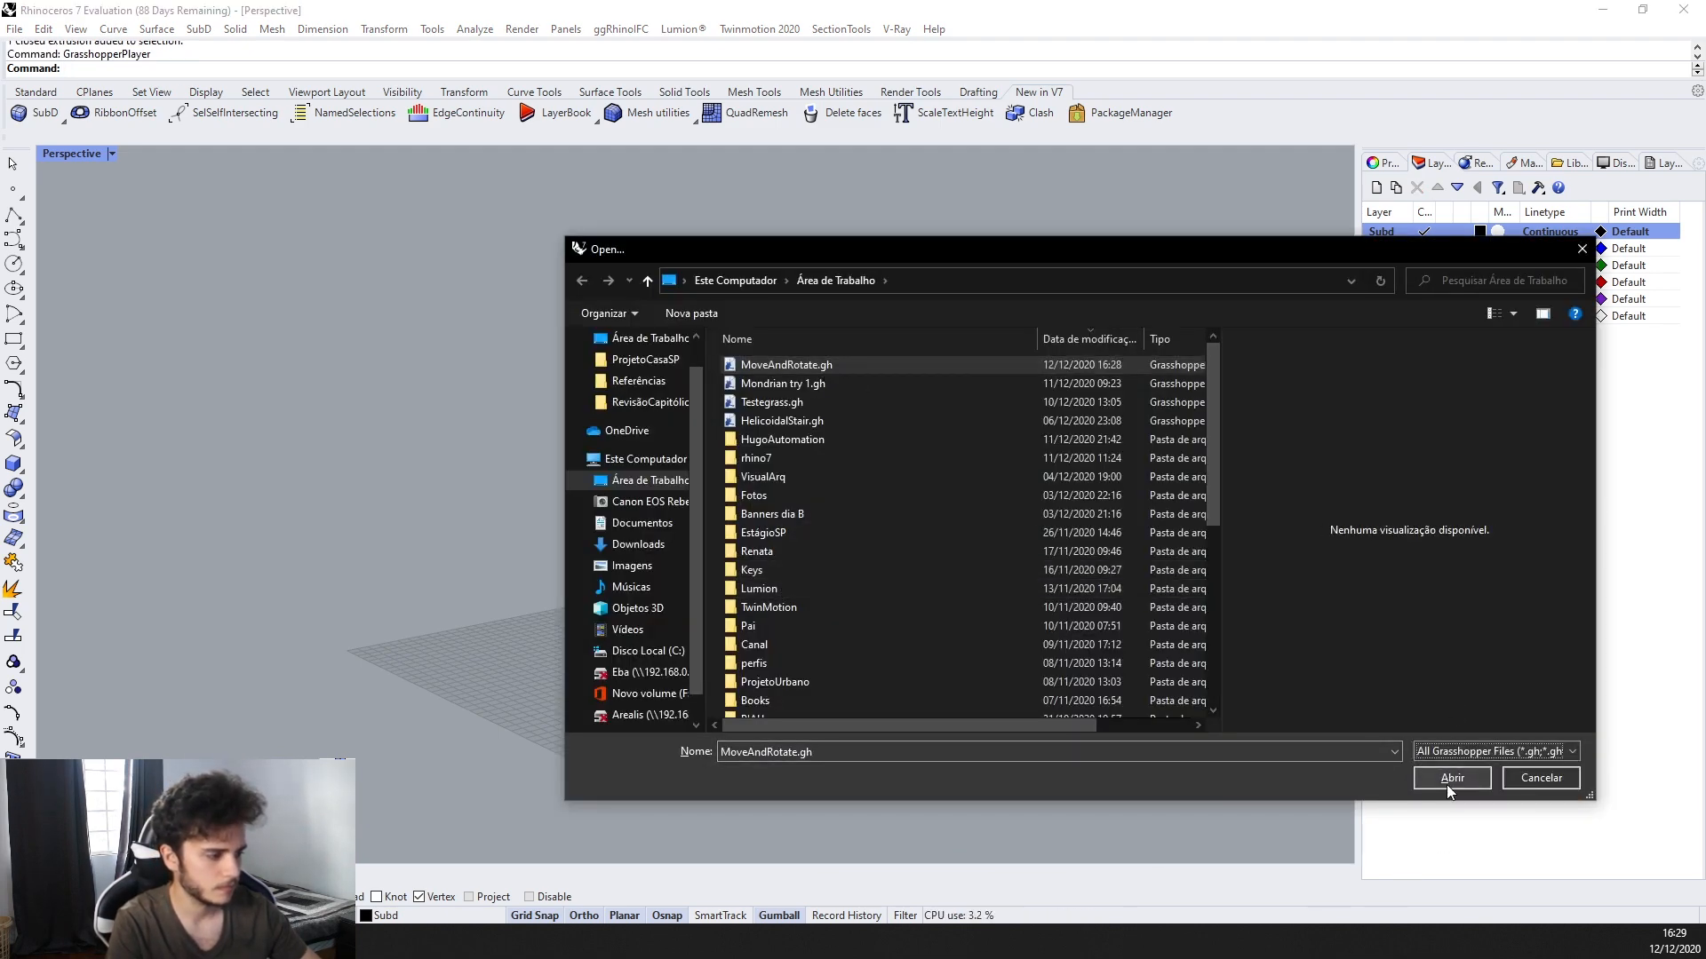
click(1448, 778)
Supply the lower box as the geometry and 1000 as the number, then close the results window
scroll(661, 614, up, 2)
click(678, 555)
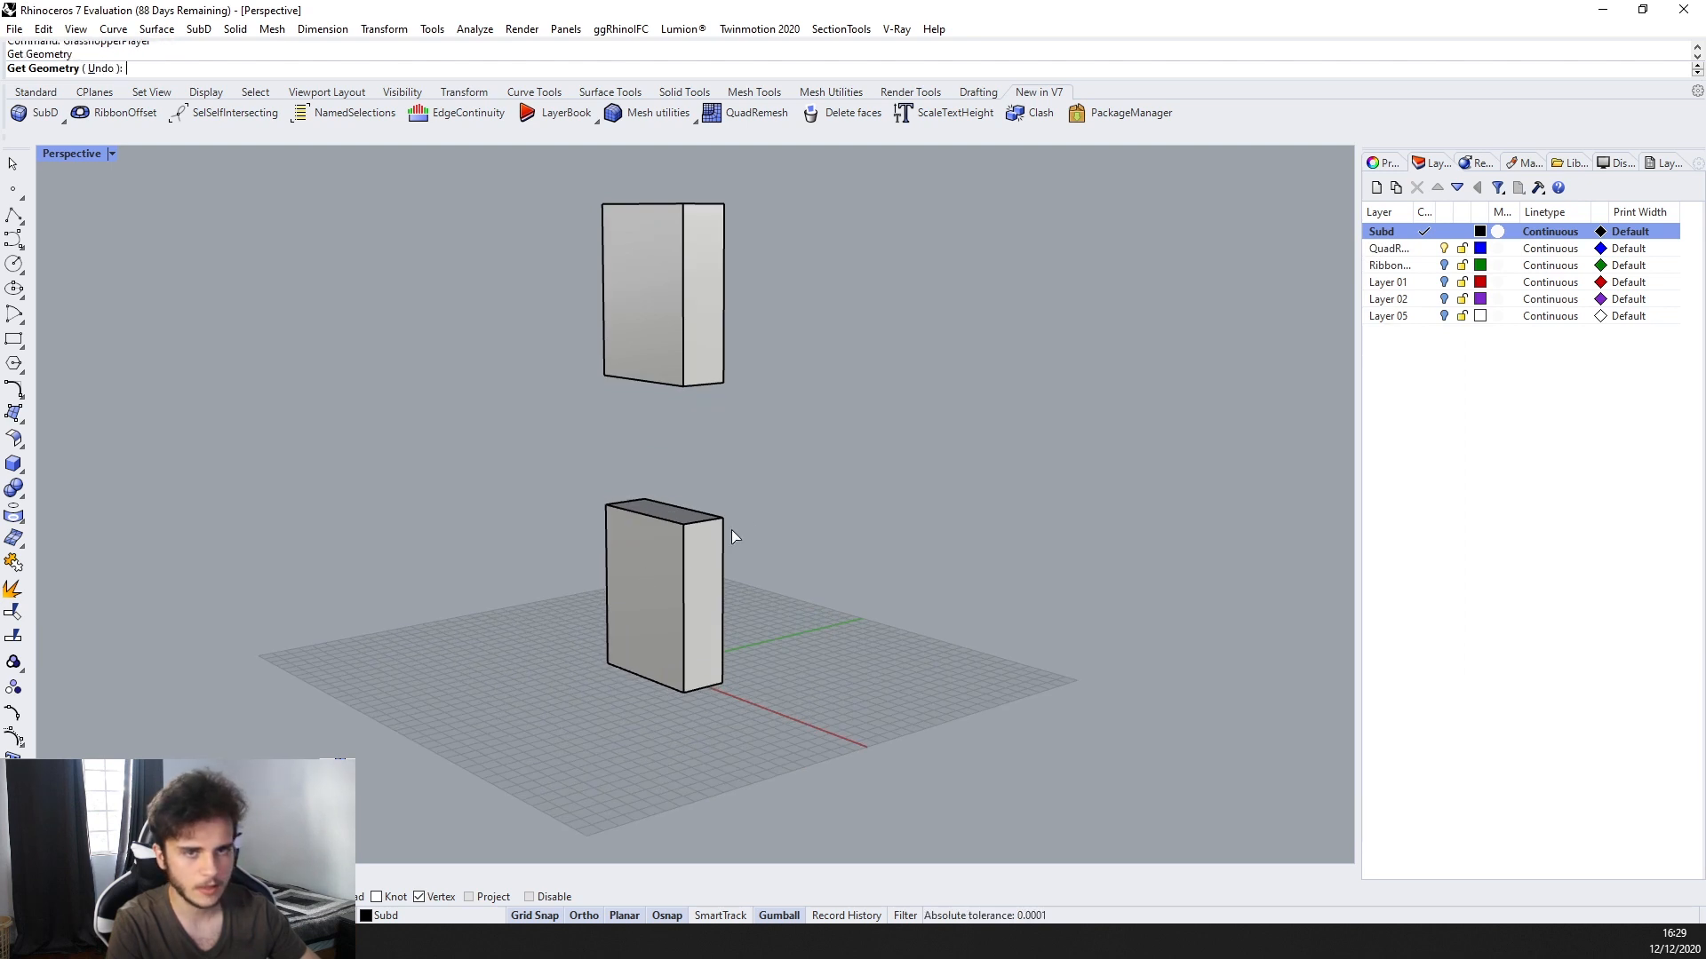
key(Return)
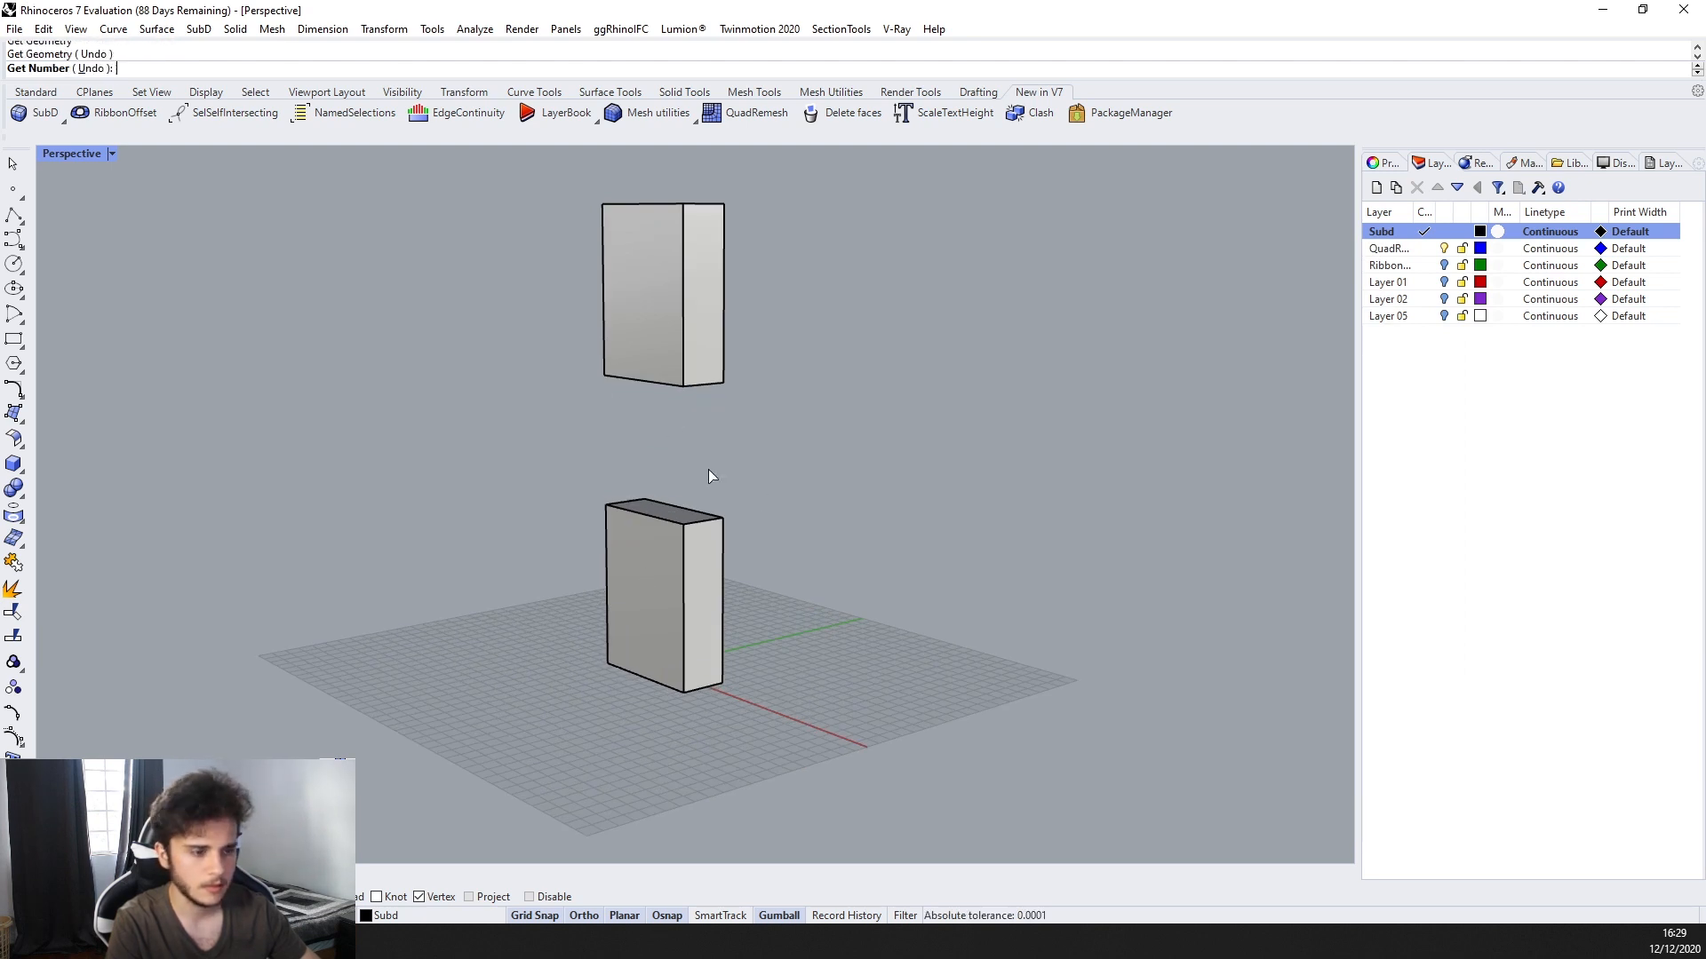
text(1000)
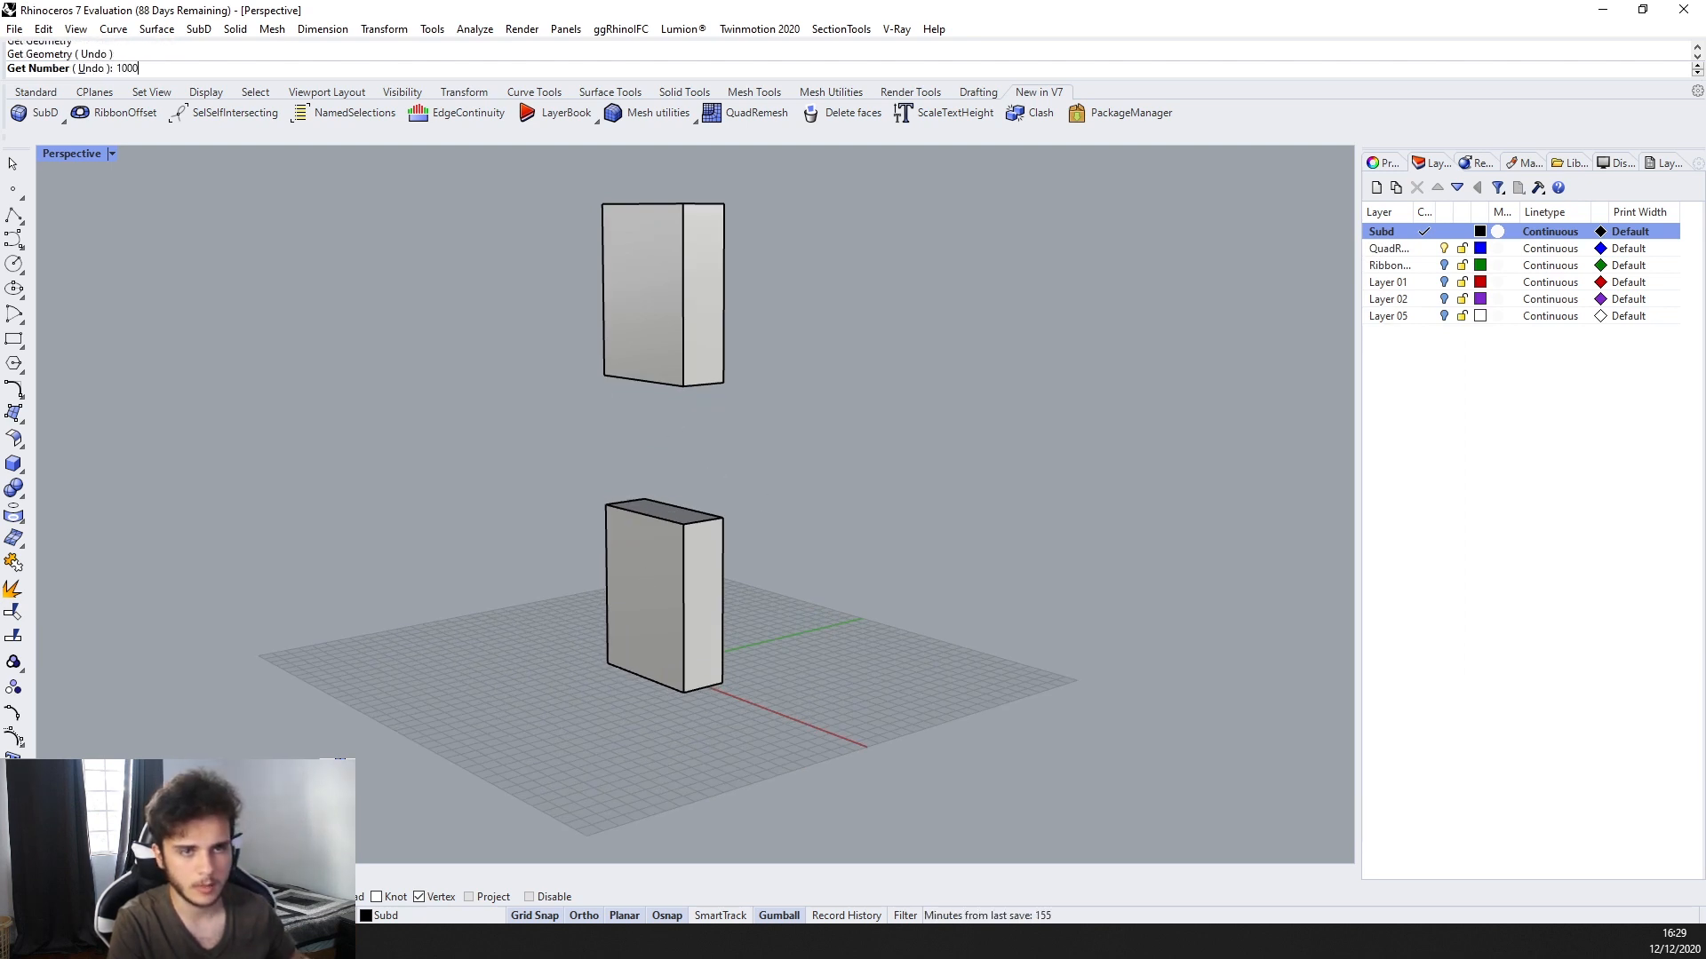
key(Return)
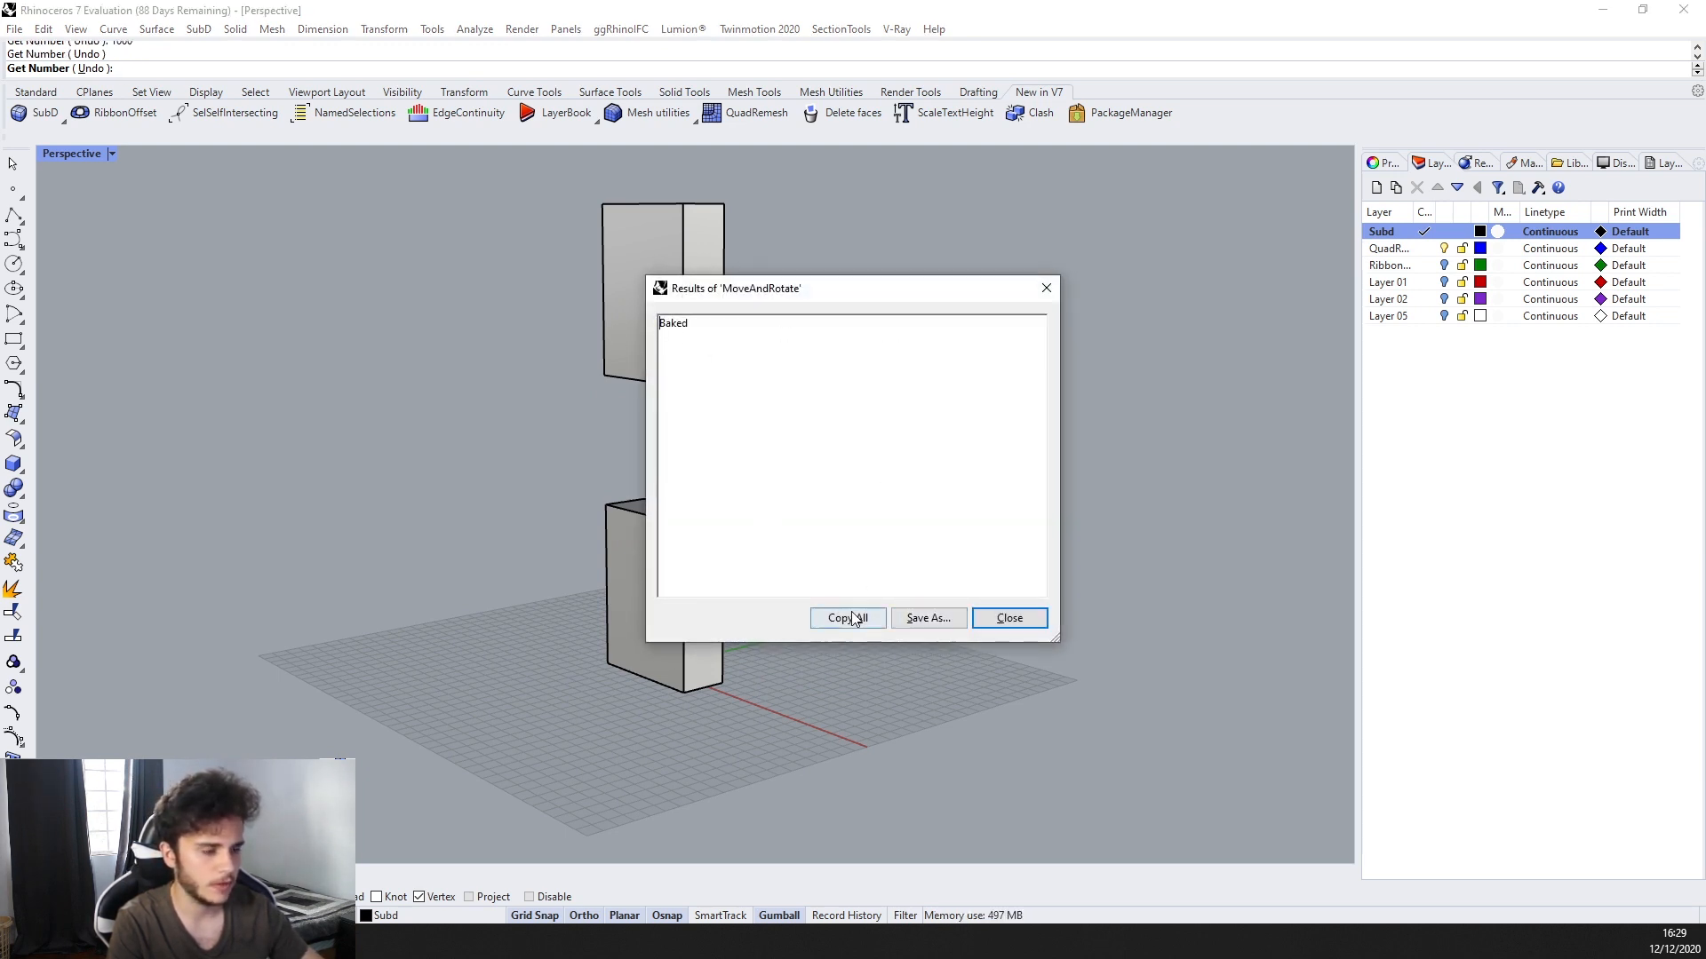
click(977, 617)
Examine the vertical spacing between the original box and the two baked copies above it
scroll(905, 631, down, 6)
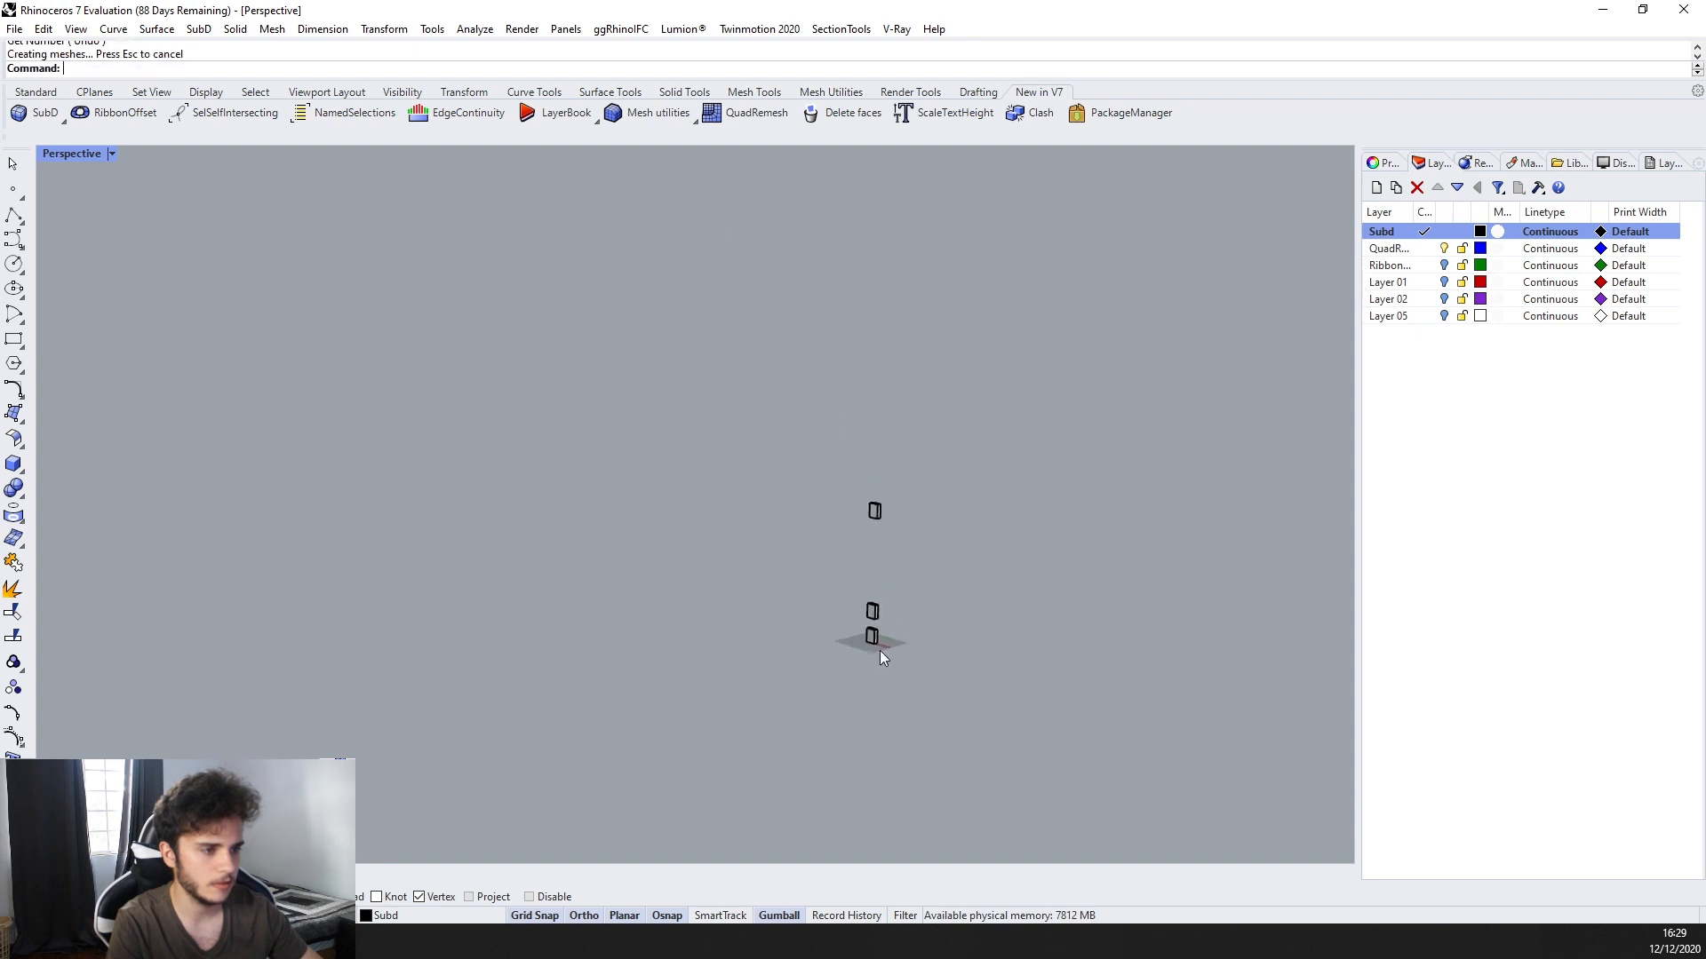
scroll(866, 622, up, 4)
right_drag(886, 644, 859, 703)
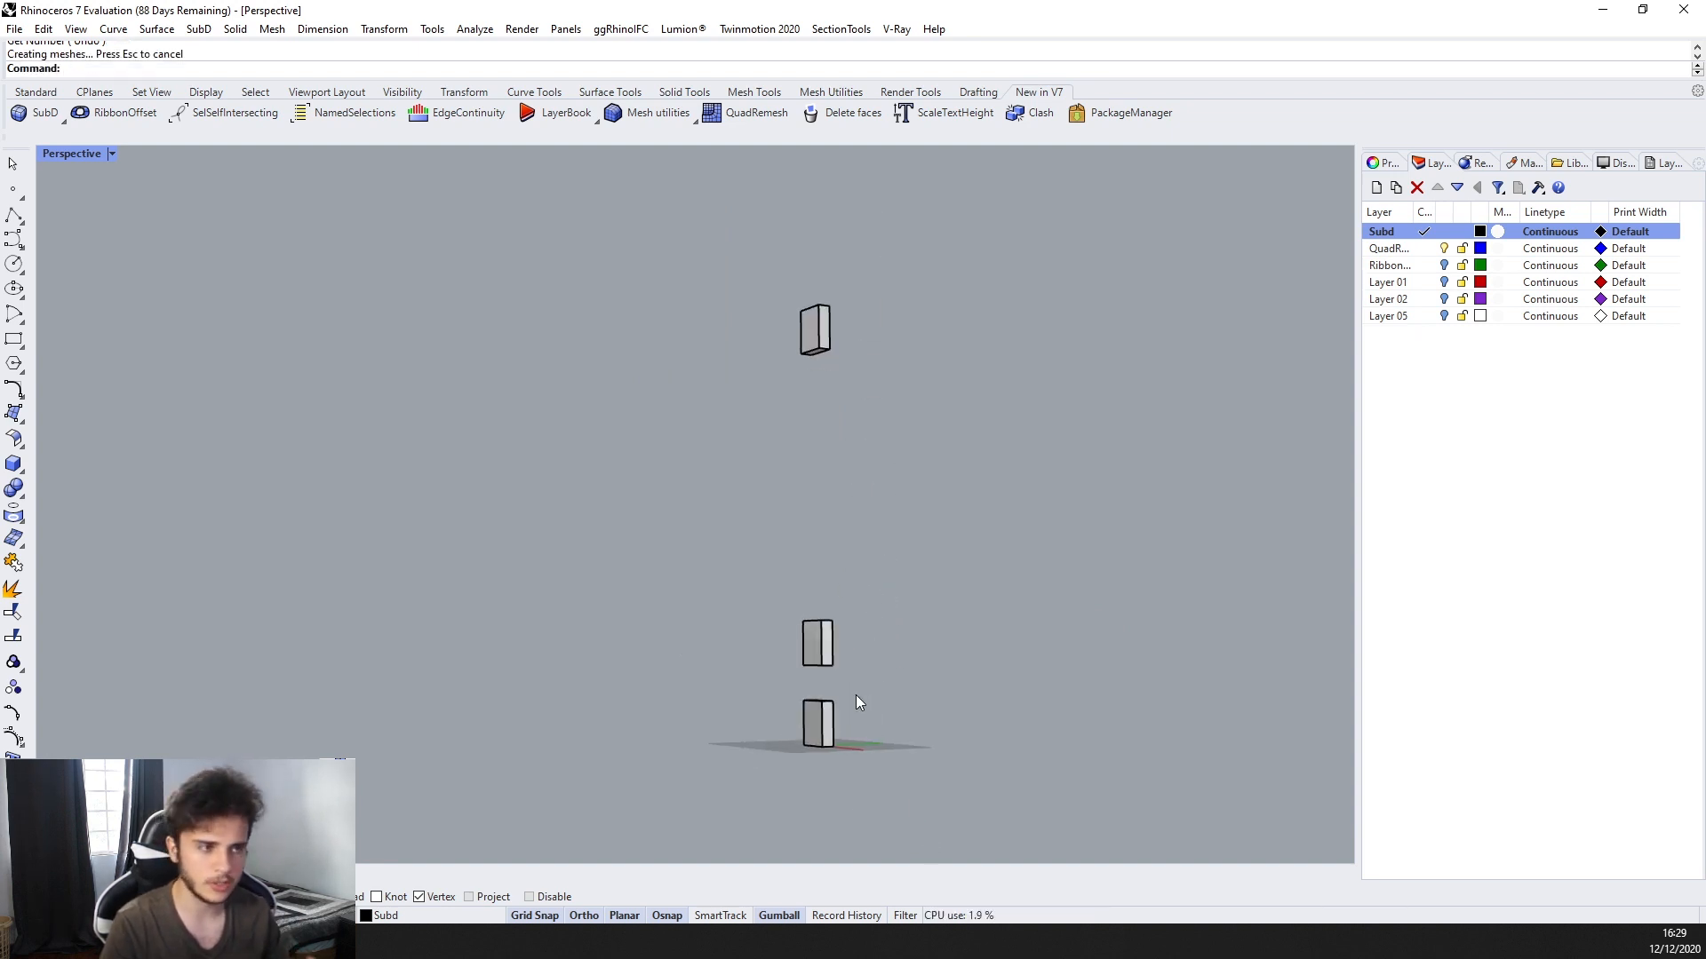
right_drag(855, 695, 835, 830)
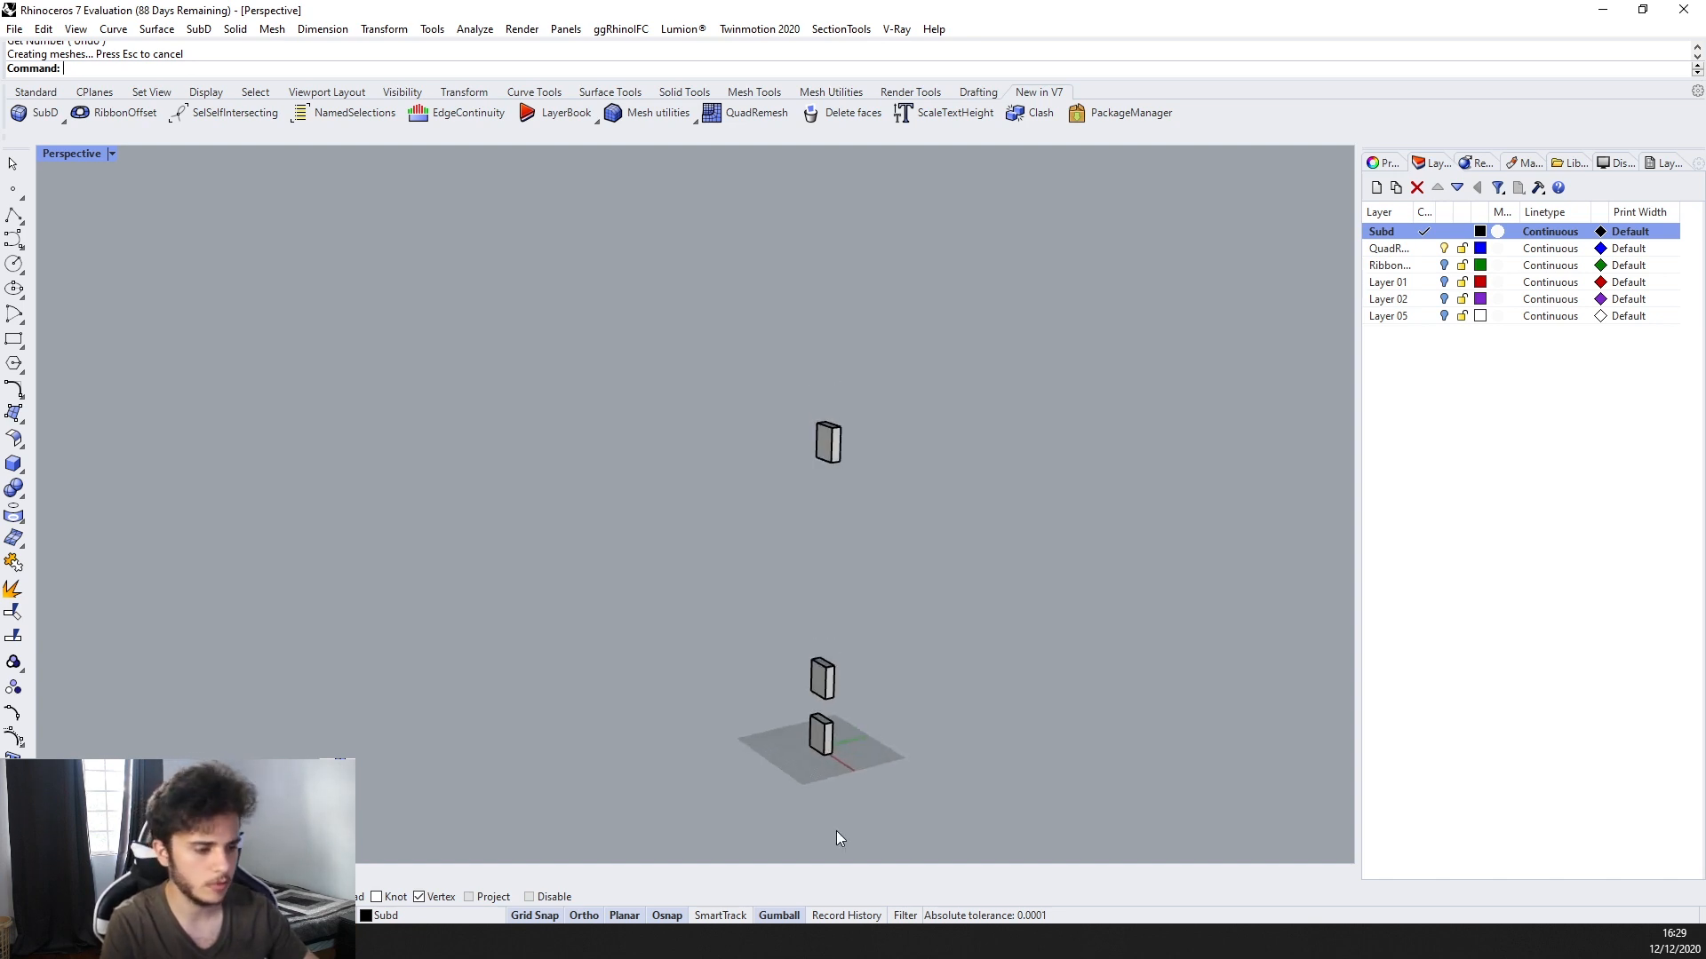
scroll(835, 830, up, 4)
right_drag(845, 638, 842, 742)
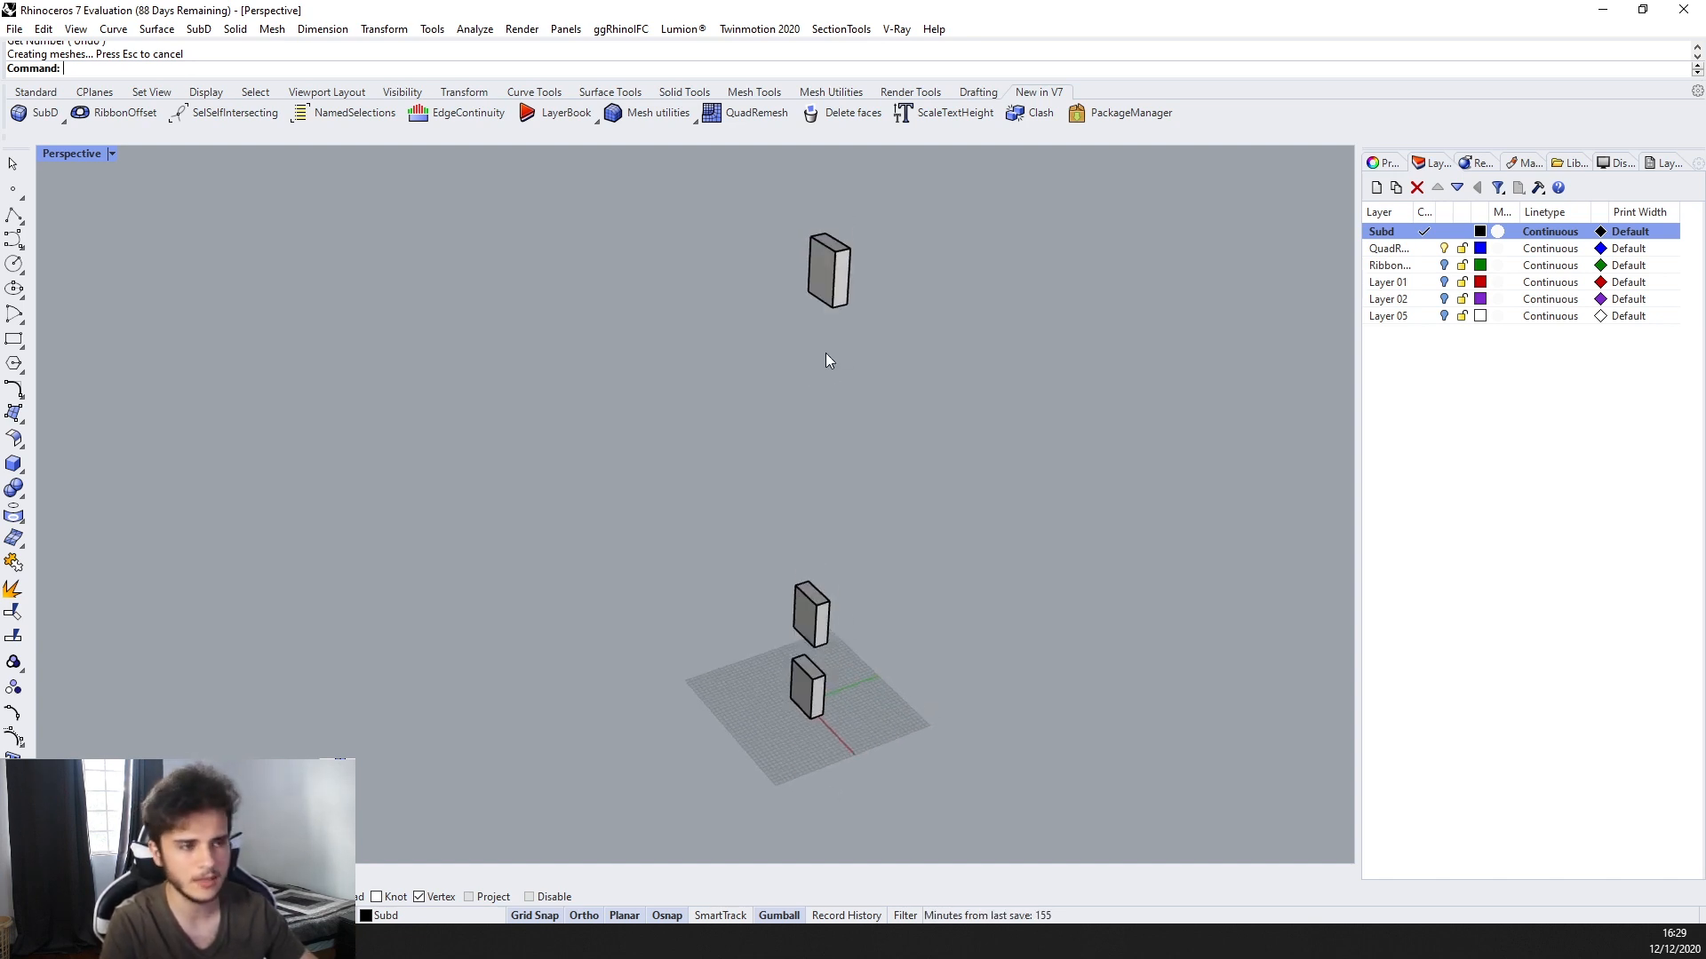
scroll(822, 578, up, 2)
right_drag(821, 577, 818, 533)
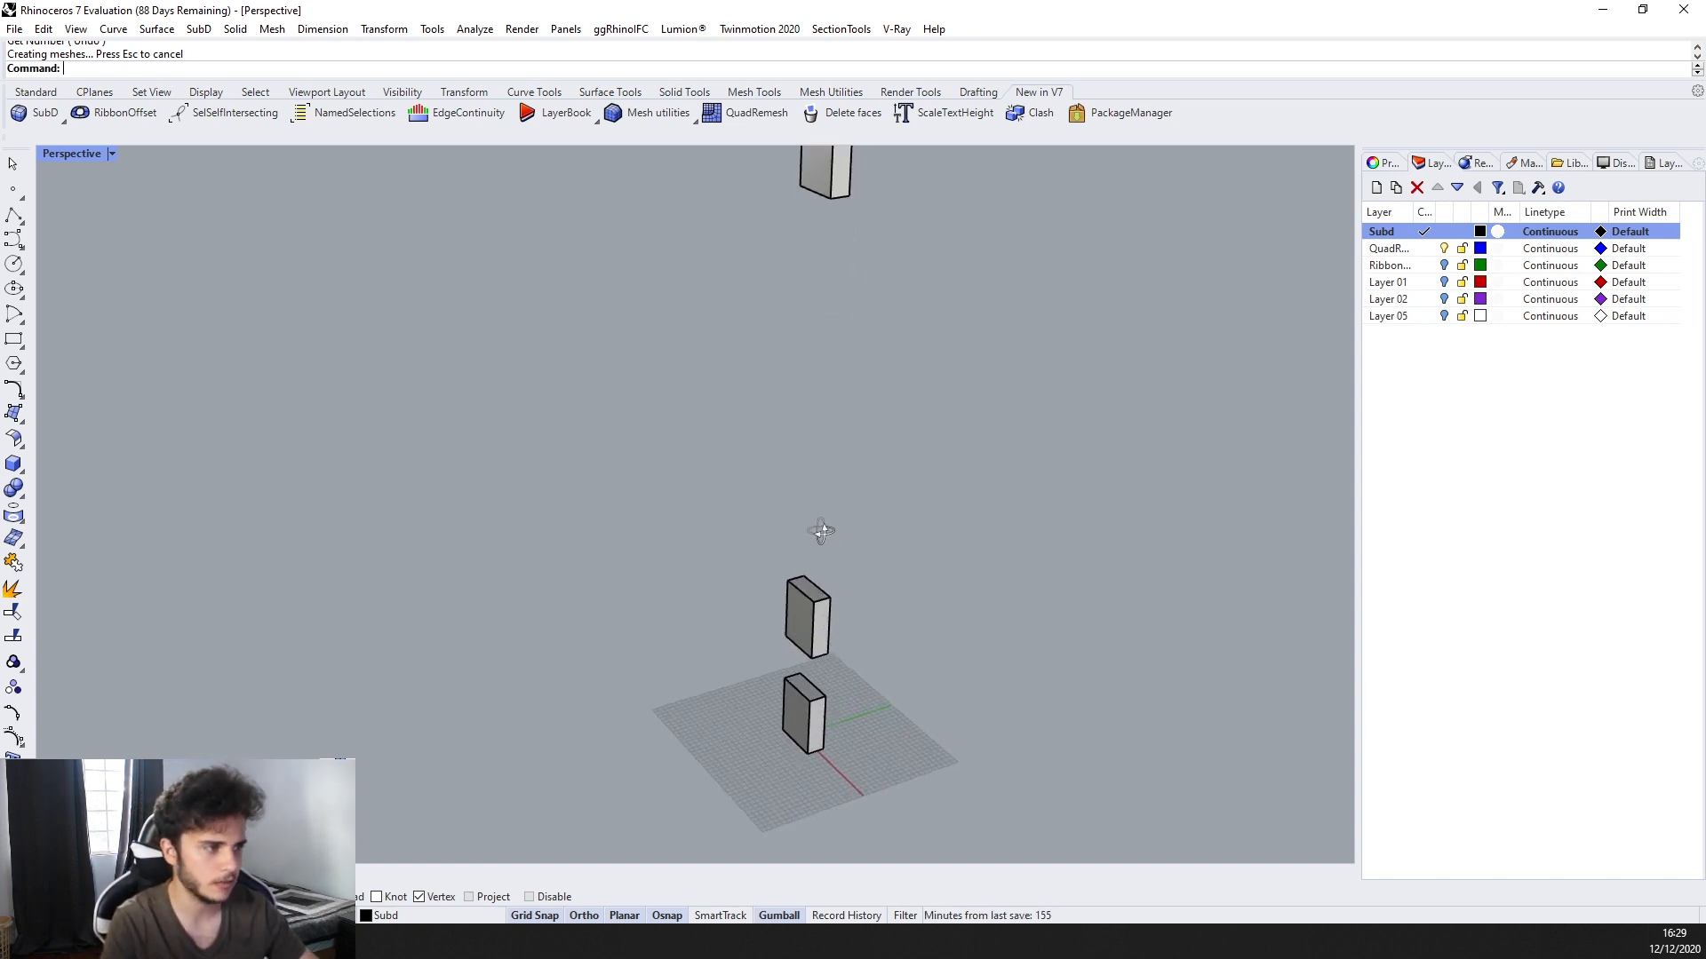
scroll(732, 493, down, 6)
scroll(840, 544, up, 4)
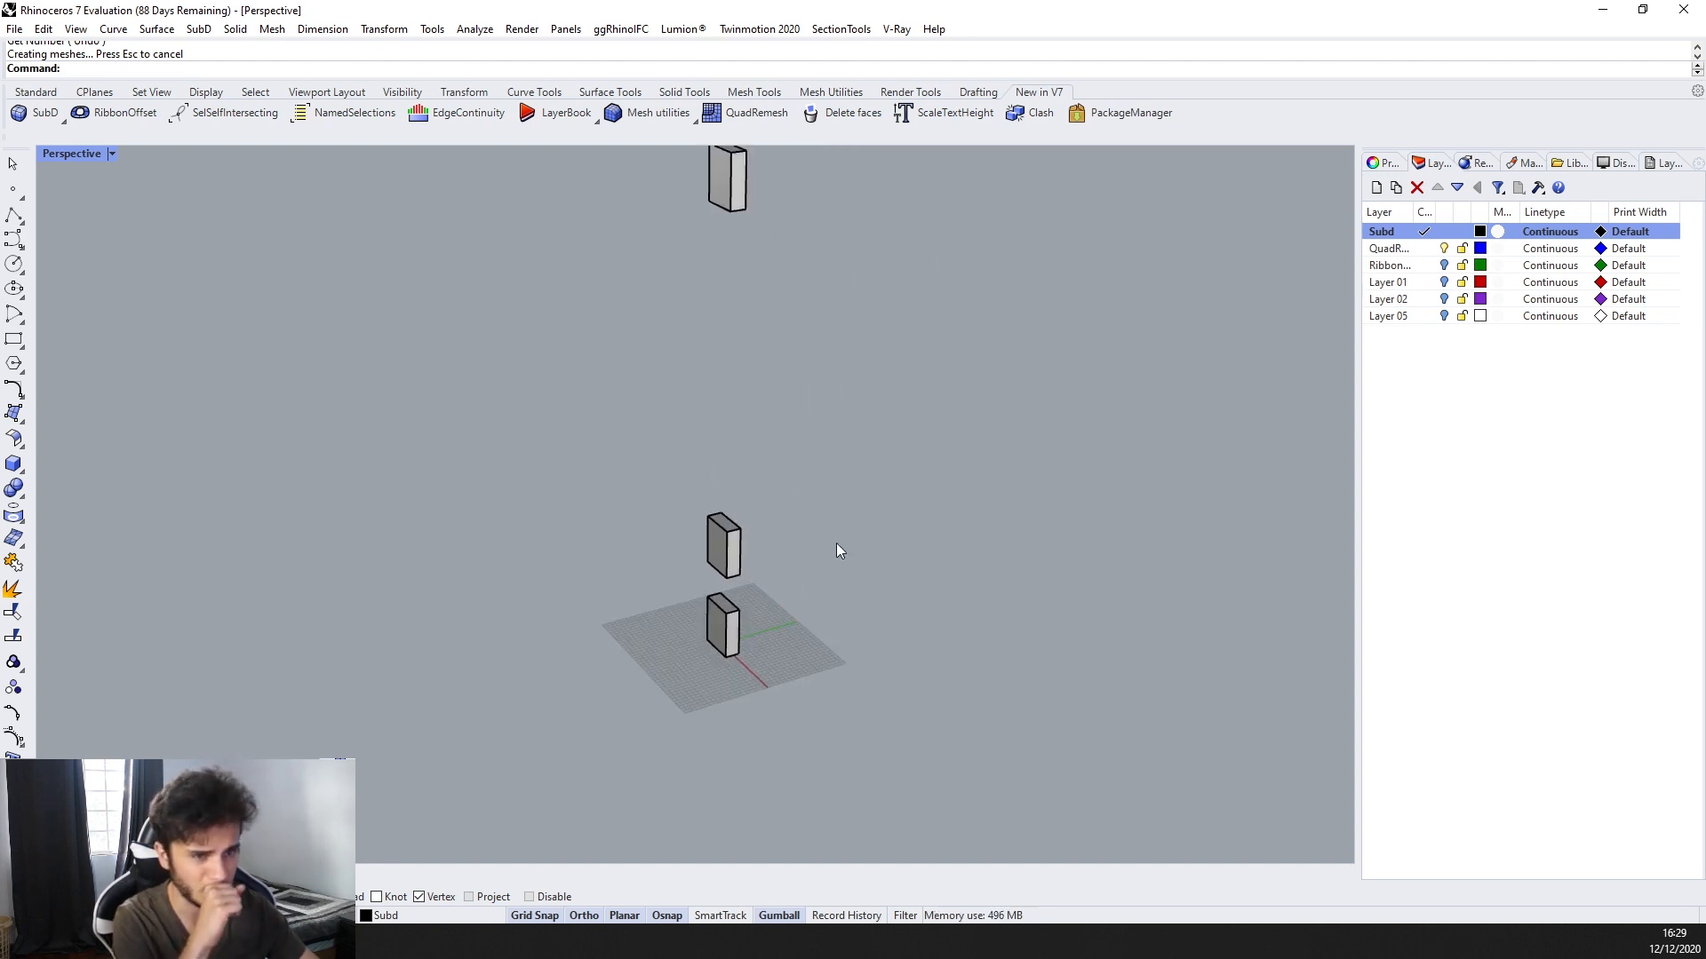
scroll(835, 542, up, 2)
right_drag(746, 583, 772, 613)
scroll(822, 478, up, 2)
scroll(793, 578, down, 6)
scroll(757, 593, up, 4)
Delete the two baked copies above the original box
click(723, 590)
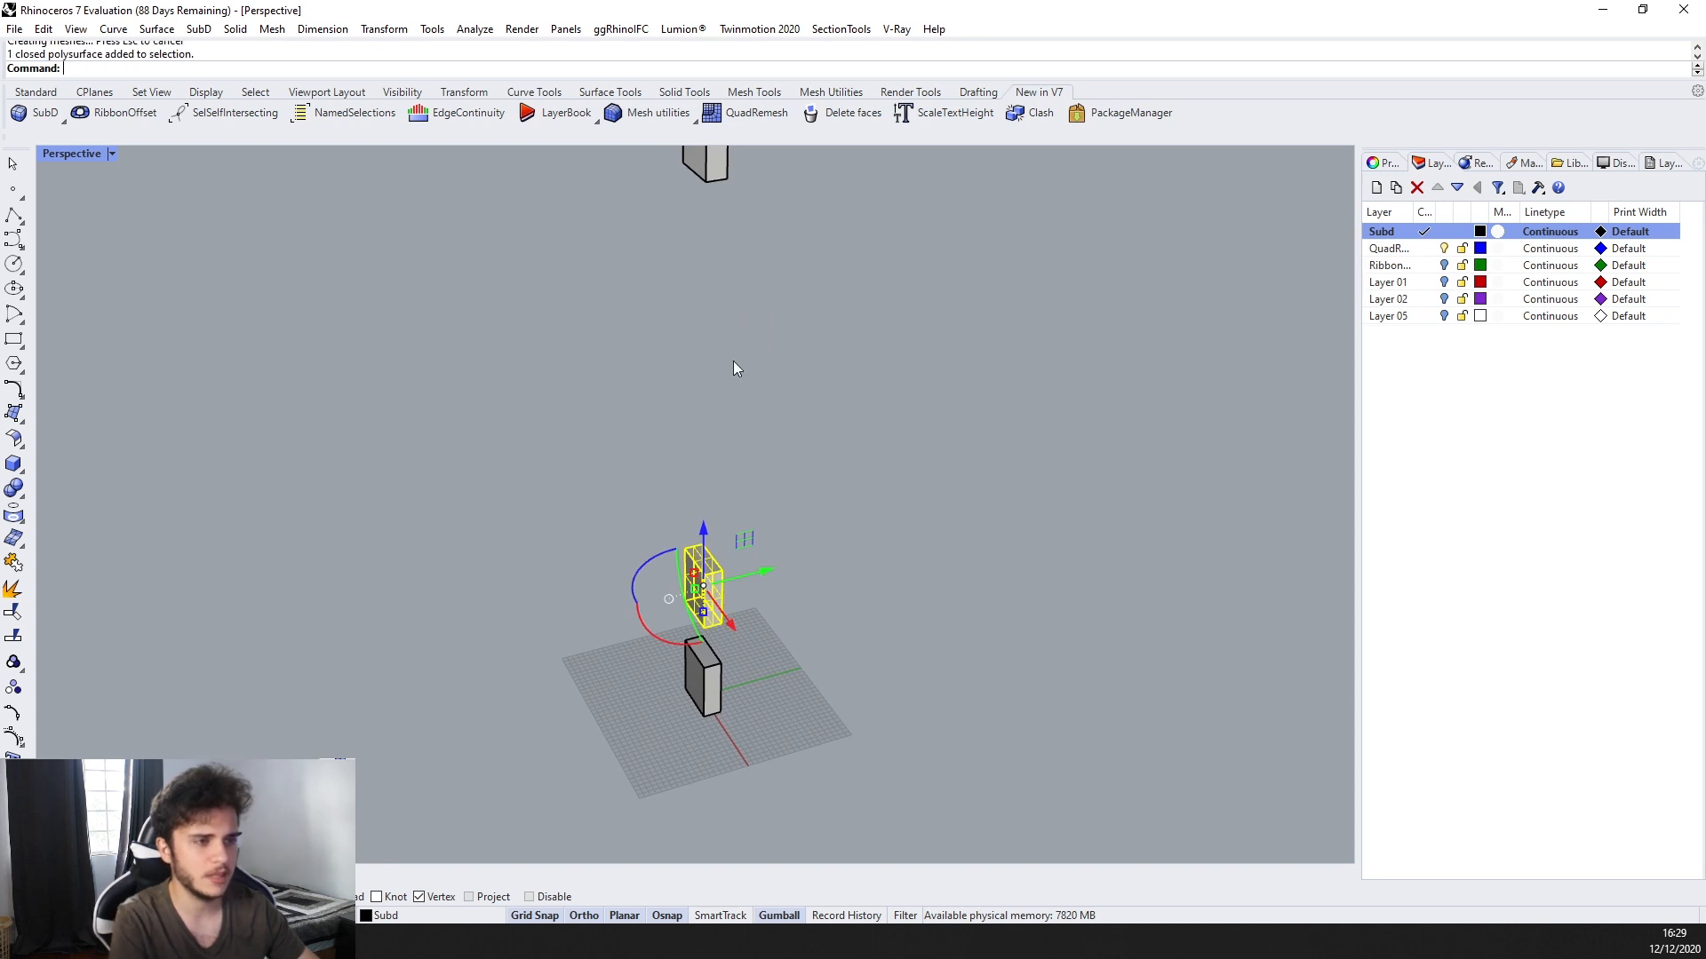
key(Delete)
click(710, 173)
key(Delete)
scroll(711, 683, up, 6)
right_drag(696, 766, 711, 697)
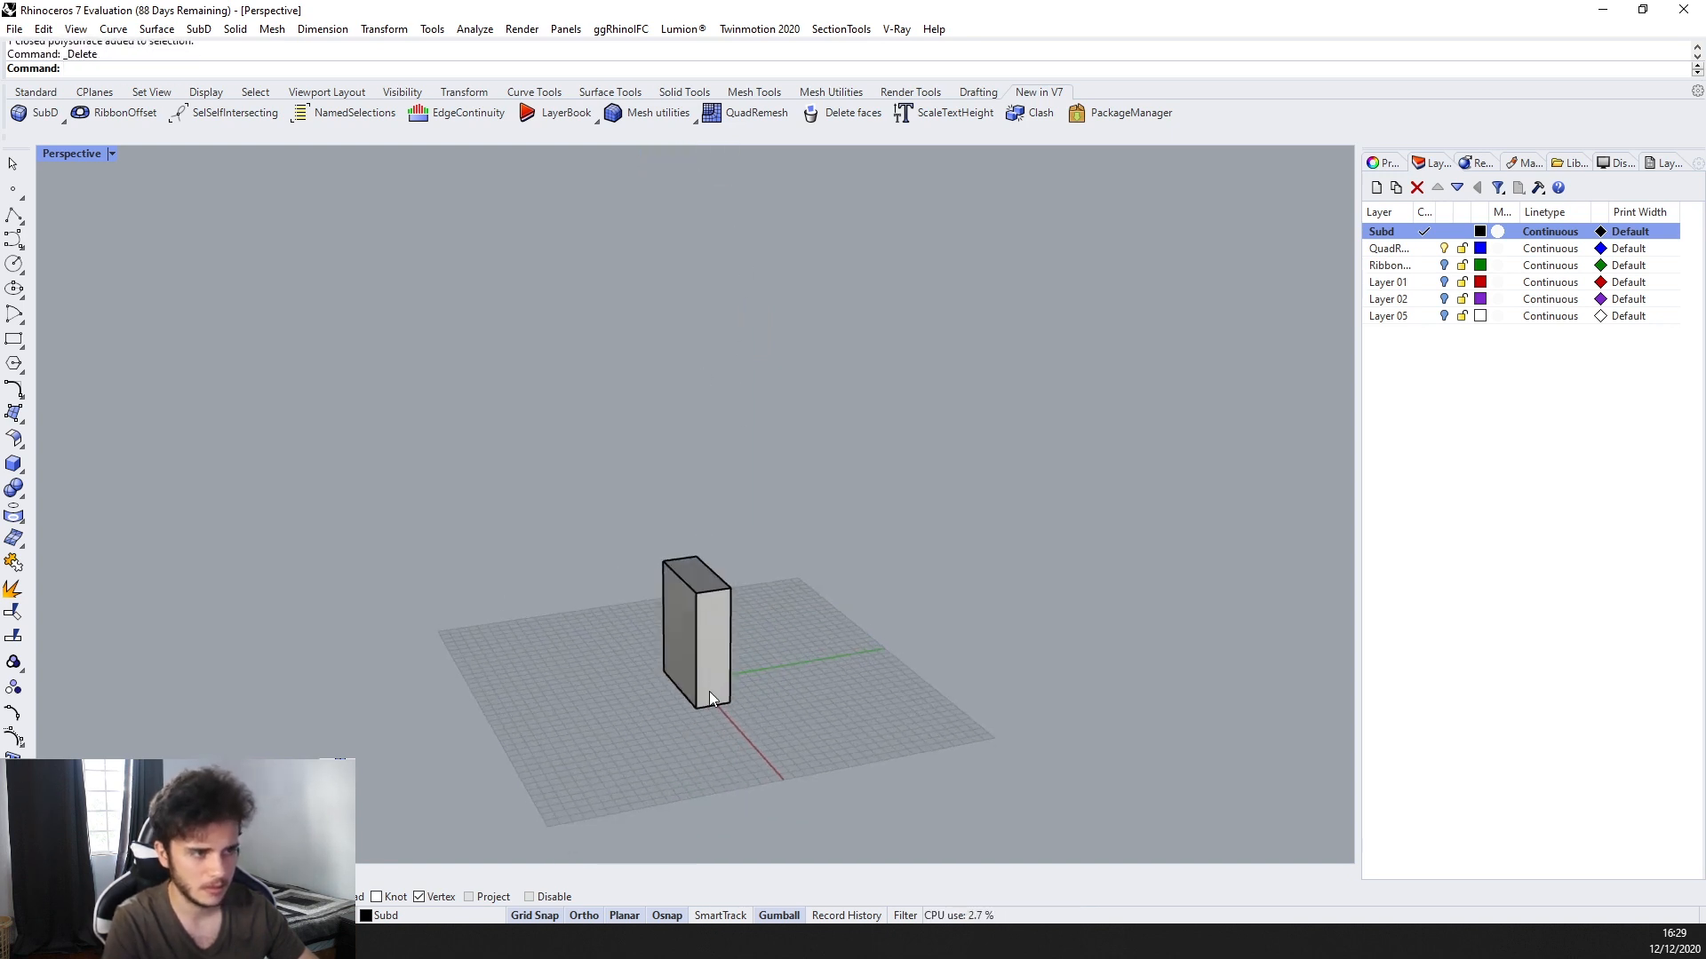
Remove two adjacent vertical side faces from the remaining box with the DeleteFaces command
scroll(820, 297, up, 3)
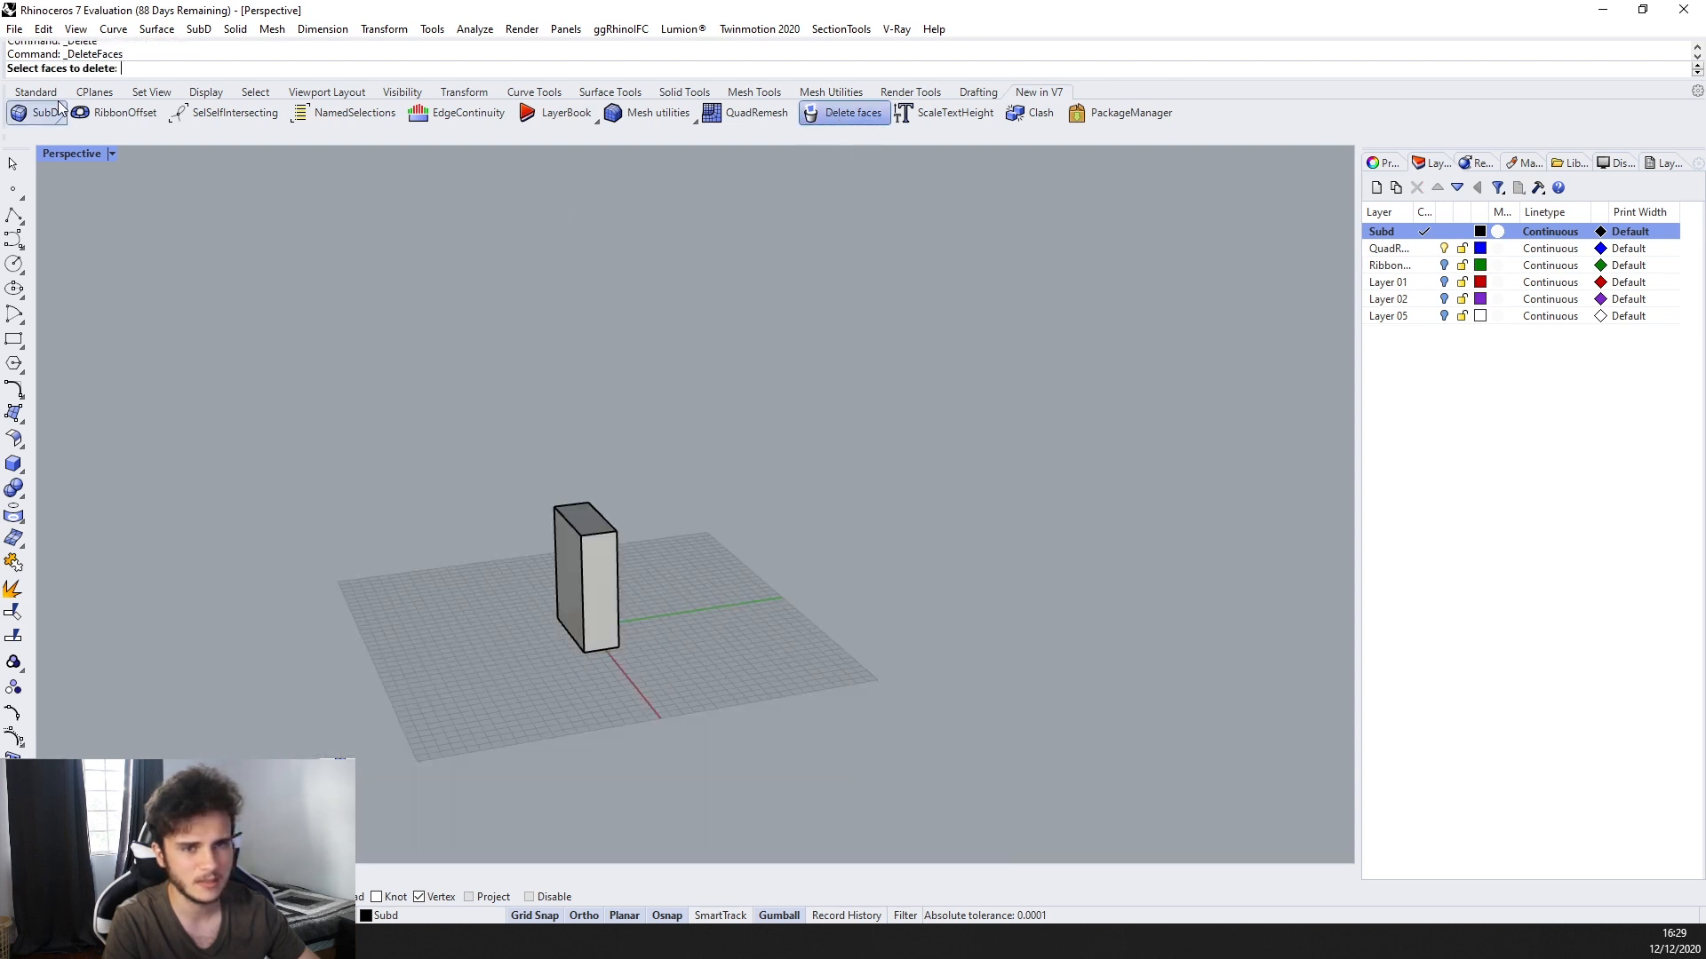
click(978, 91)
scroll(492, 540, up, 4)
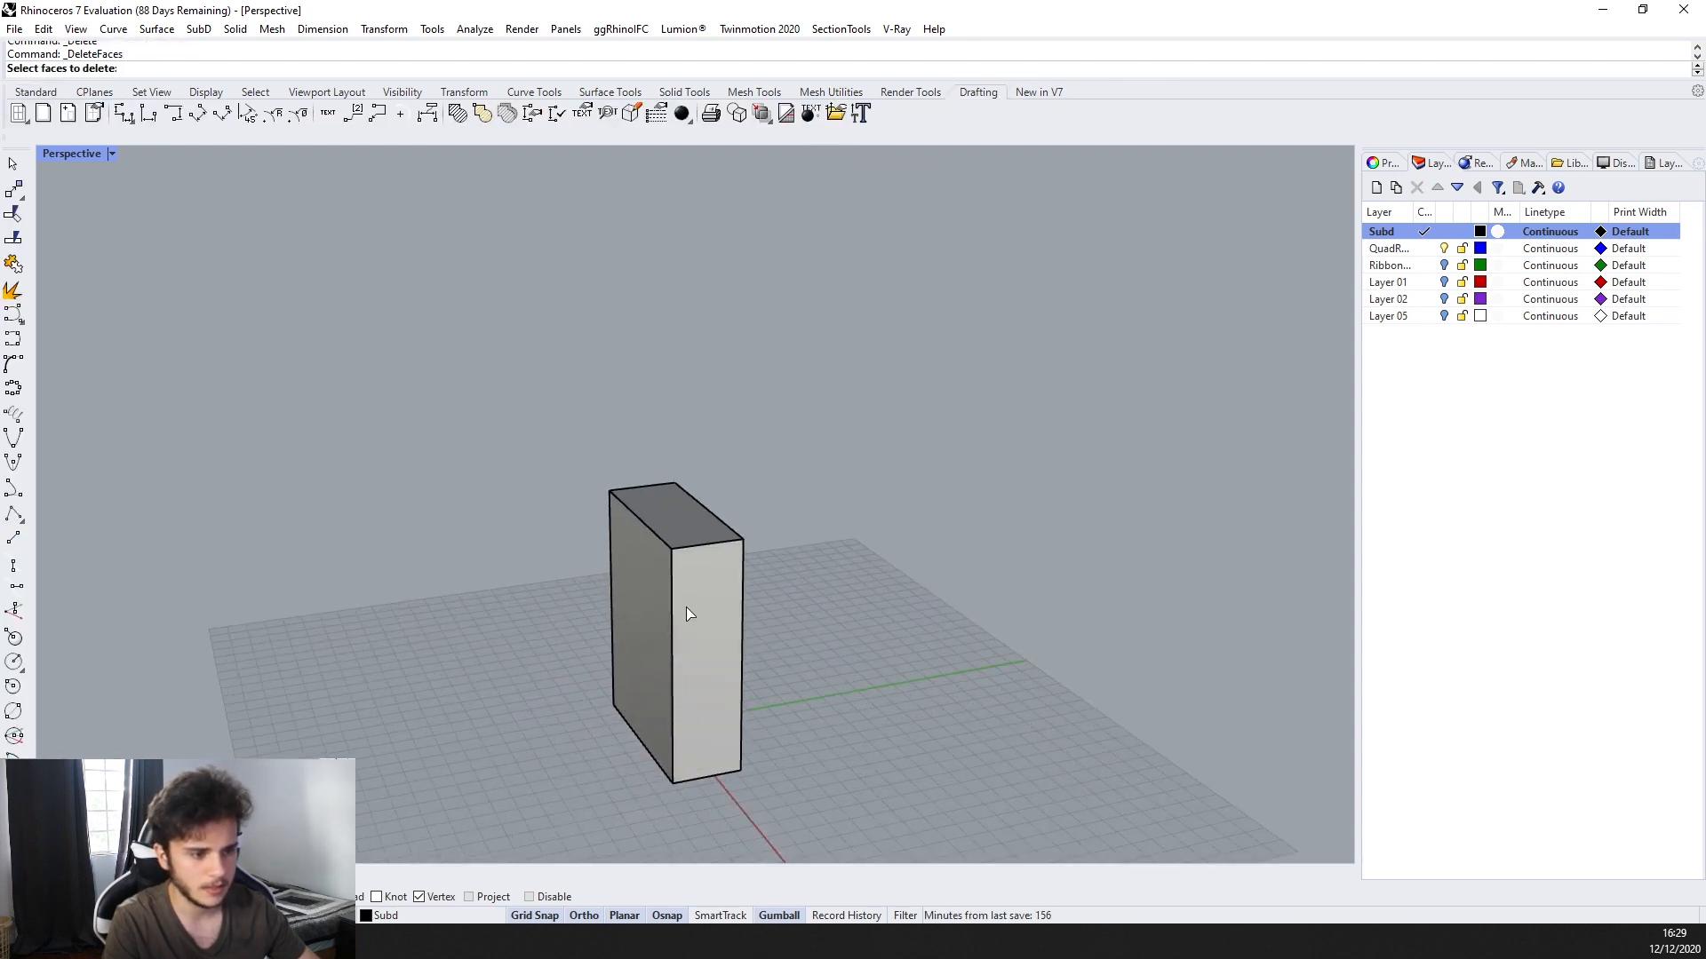
click(688, 611)
click(642, 613)
key(Return)
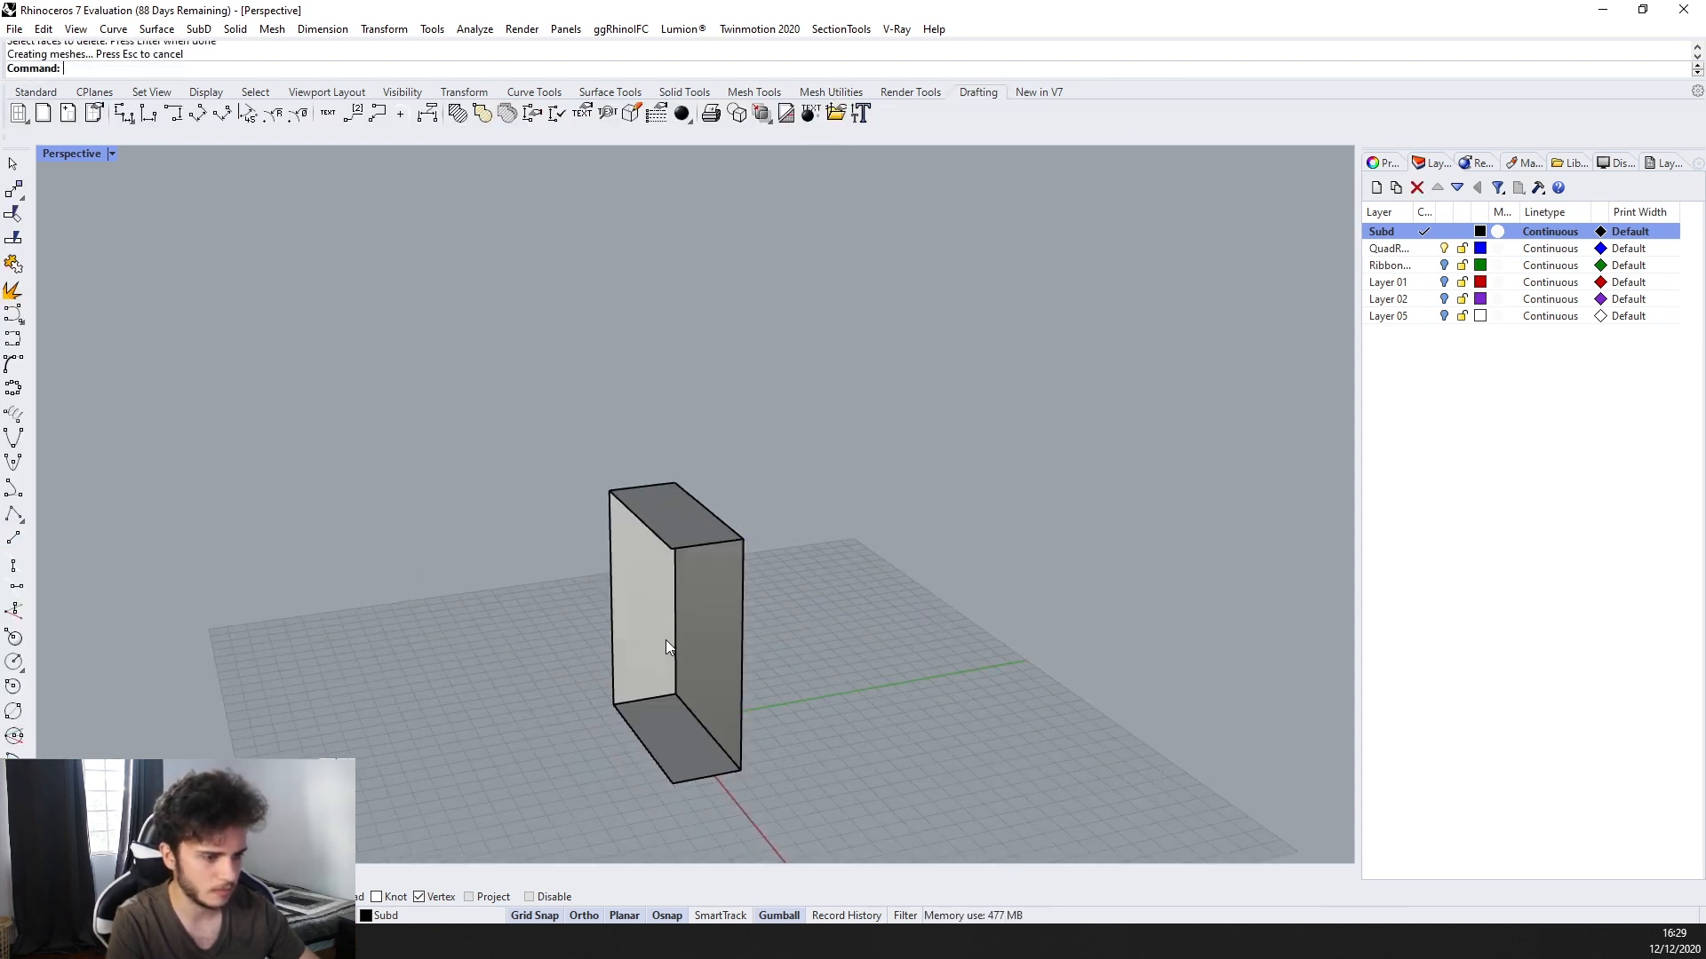
right_drag(664, 640, 928, 602)
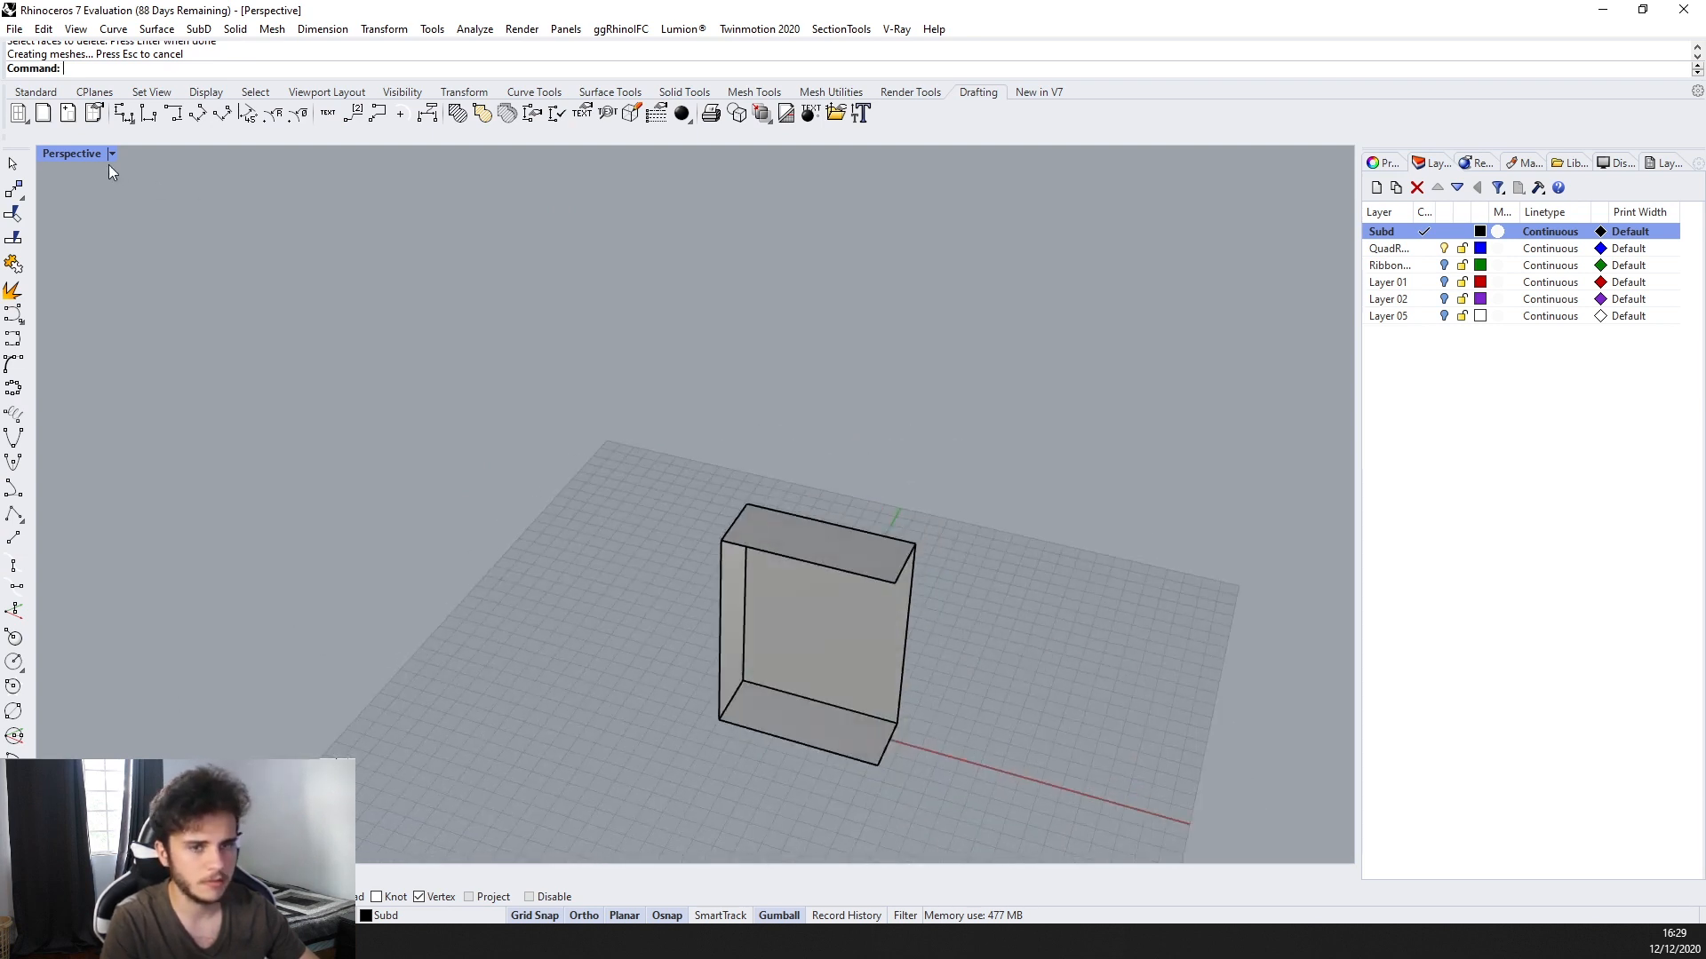
Draw a degree-3 control-point curve that loops across itself on the ground plane beside the open box
click(1032, 95)
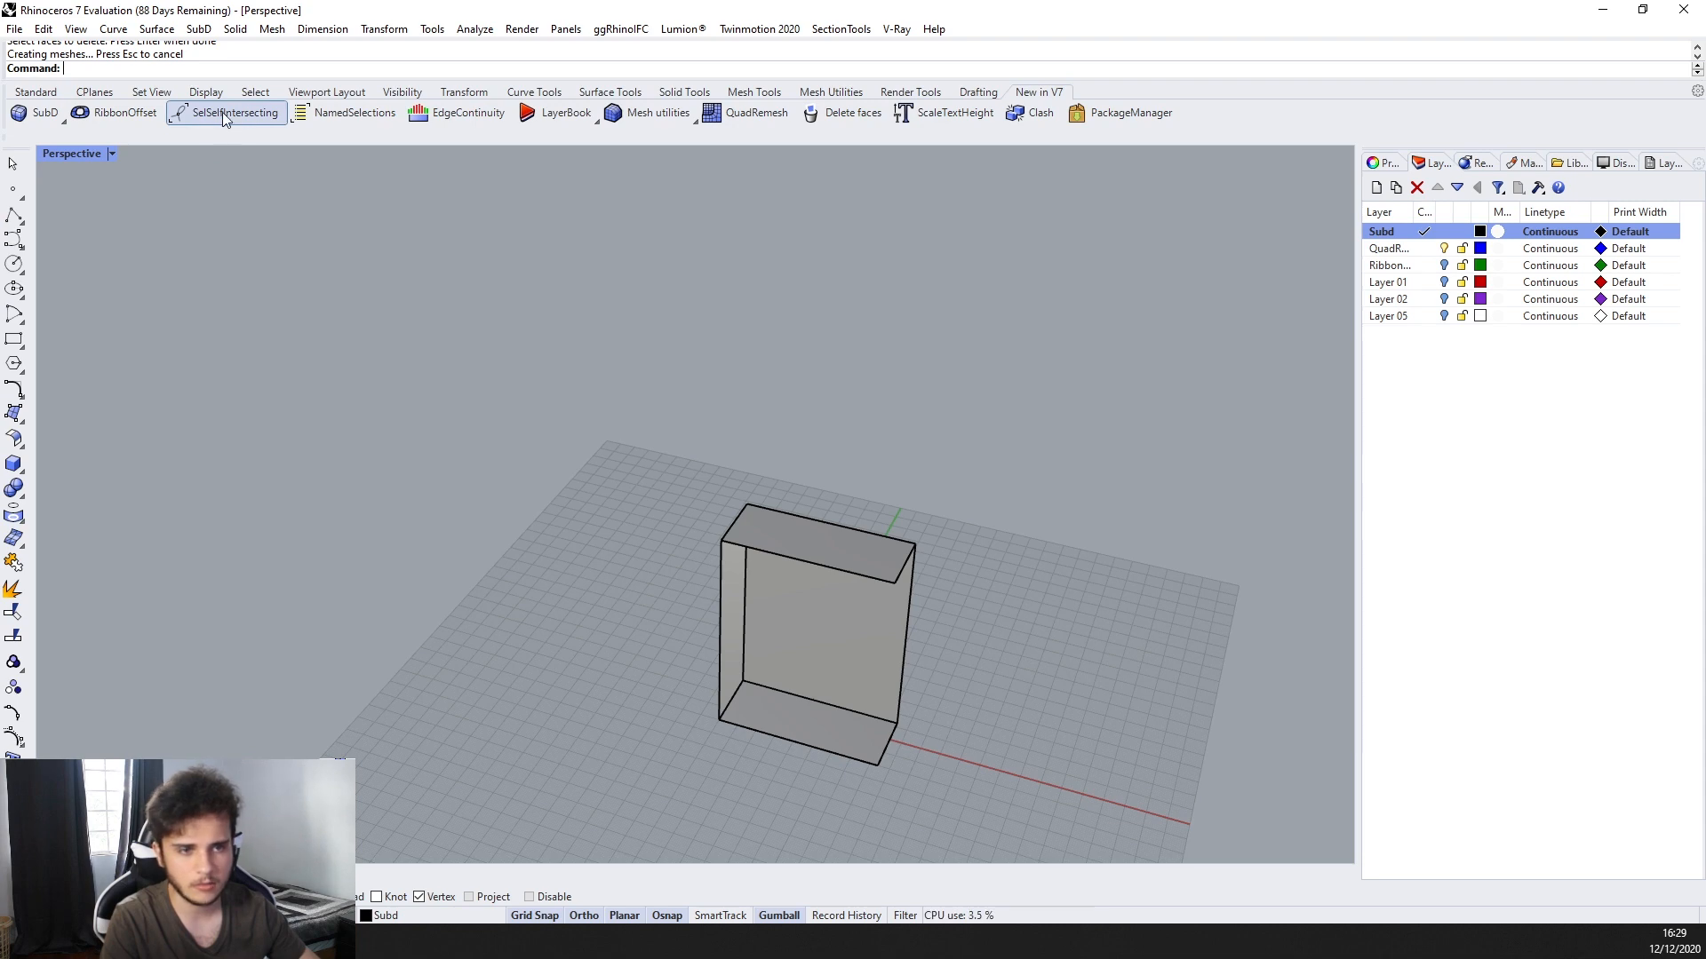
click(15, 239)
scroll(438, 526, down, 10)
right_drag(538, 537, 510, 586)
scroll(524, 586, up, 10)
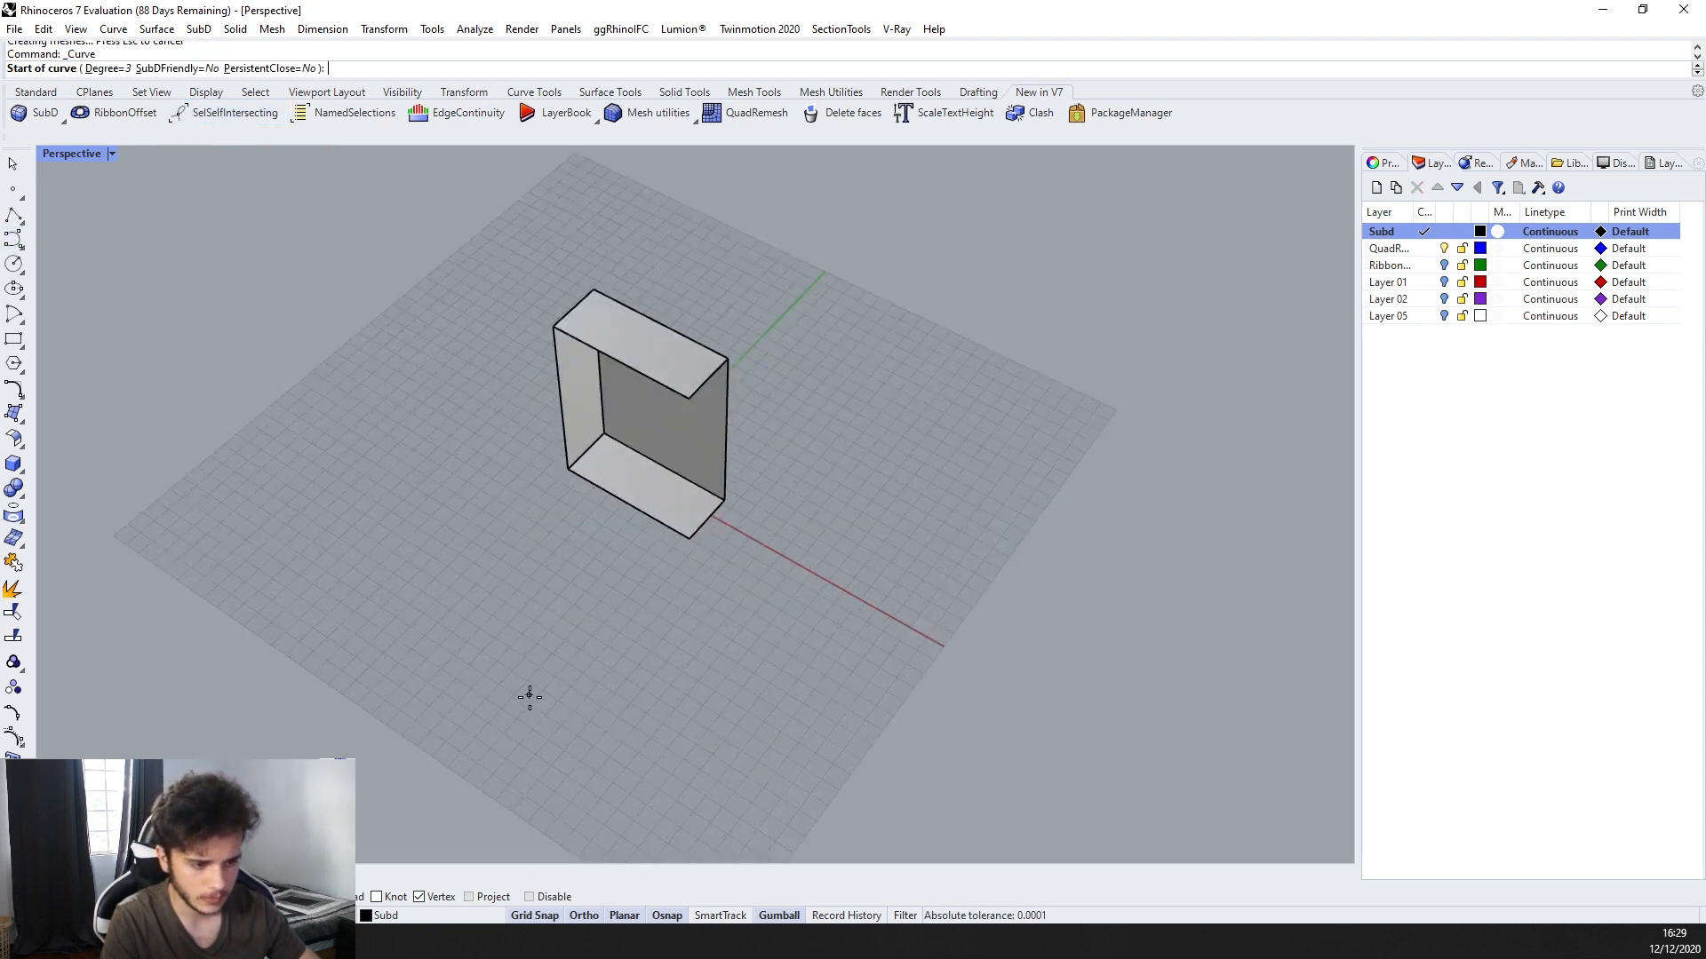
scroll(529, 698, up, 3)
click(532, 688)
click(551, 593)
click(586, 557)
click(629, 583)
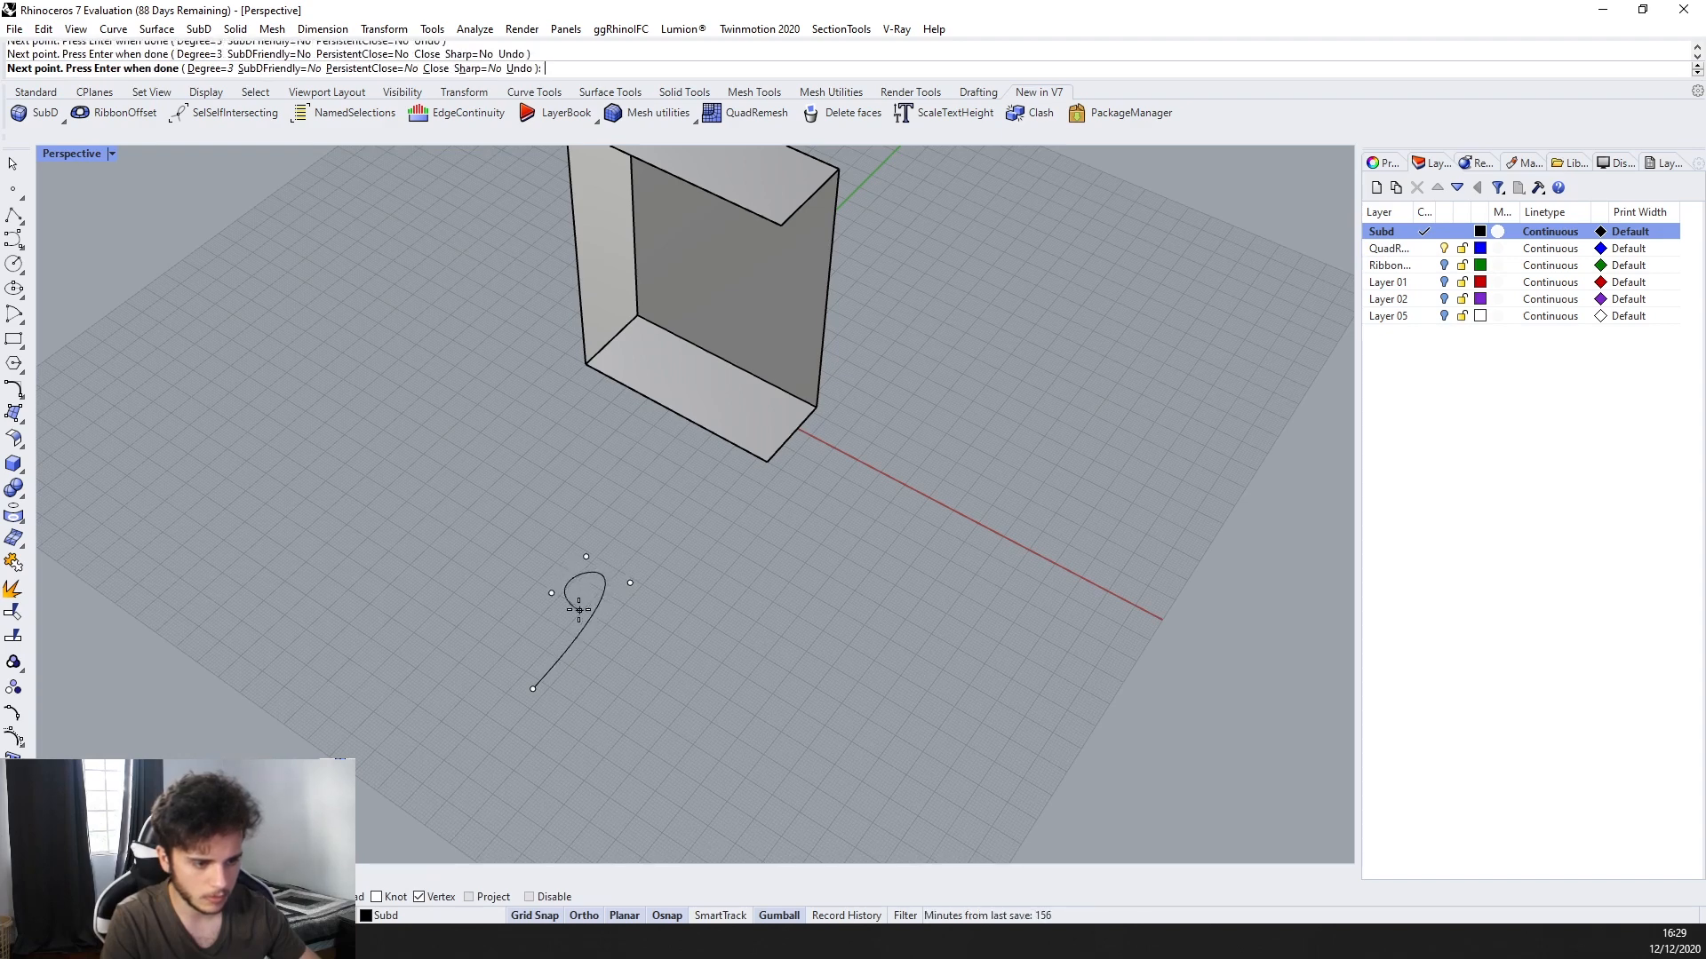
right_click(647, 624)
Select the self-intersecting curve in the model with the SelSelfIntersecting command
scroll(659, 600, down, 5)
right_drag(659, 601, 593, 505)
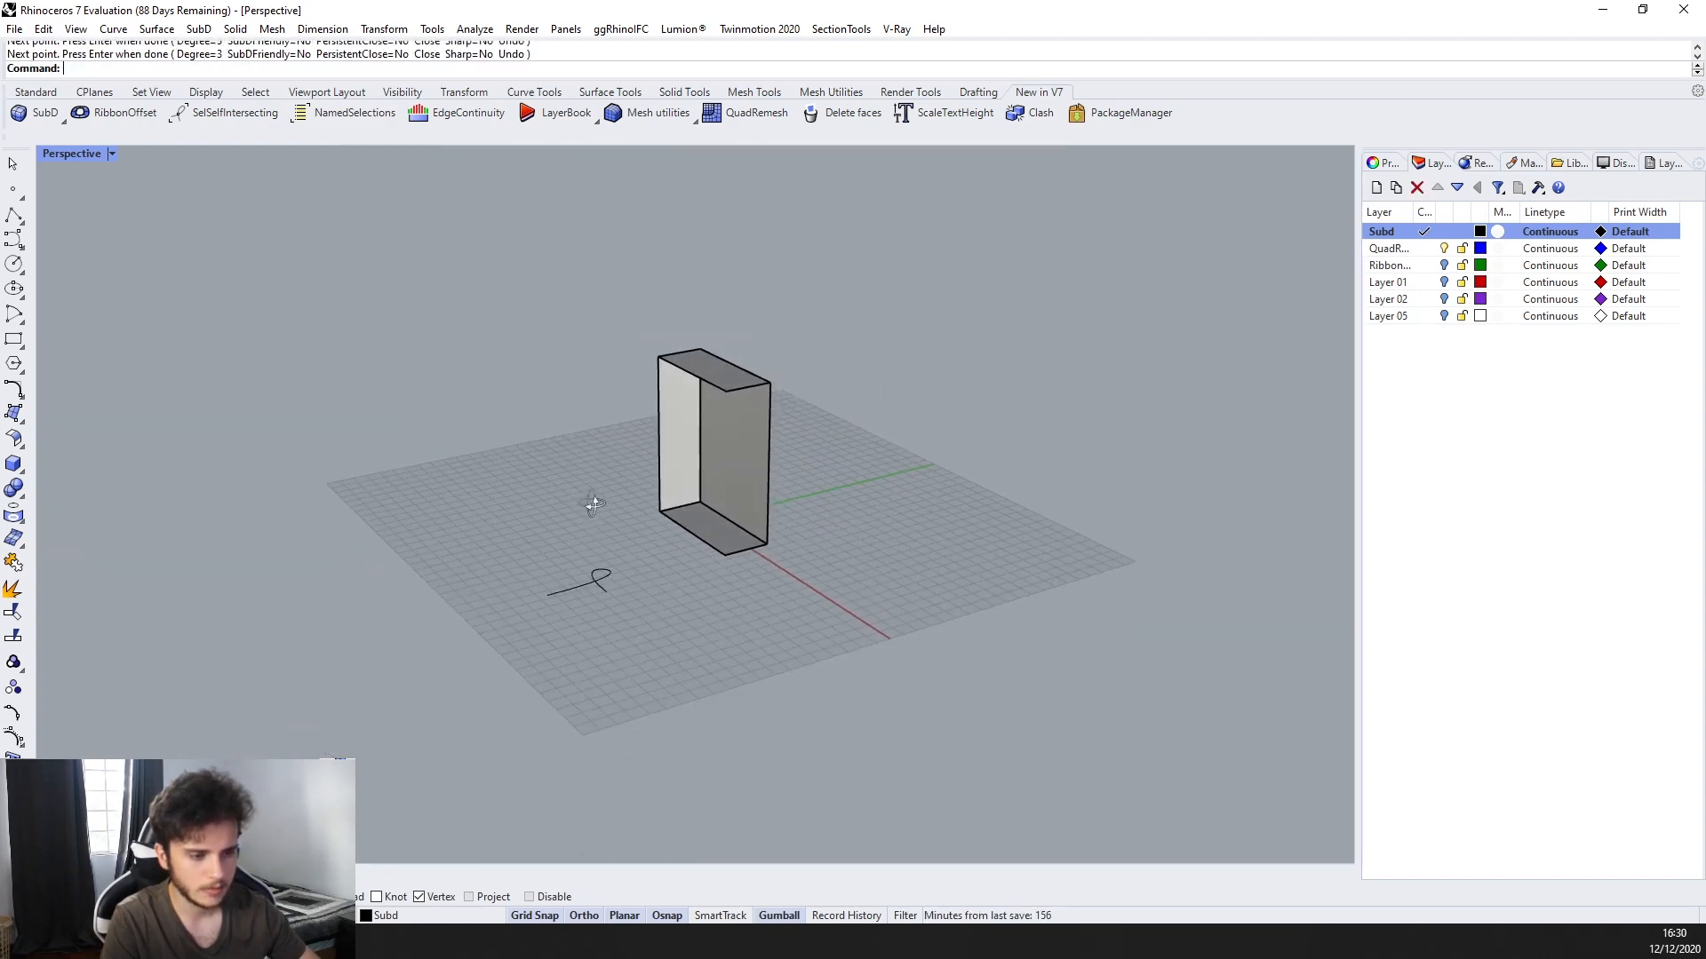
click(224, 112)
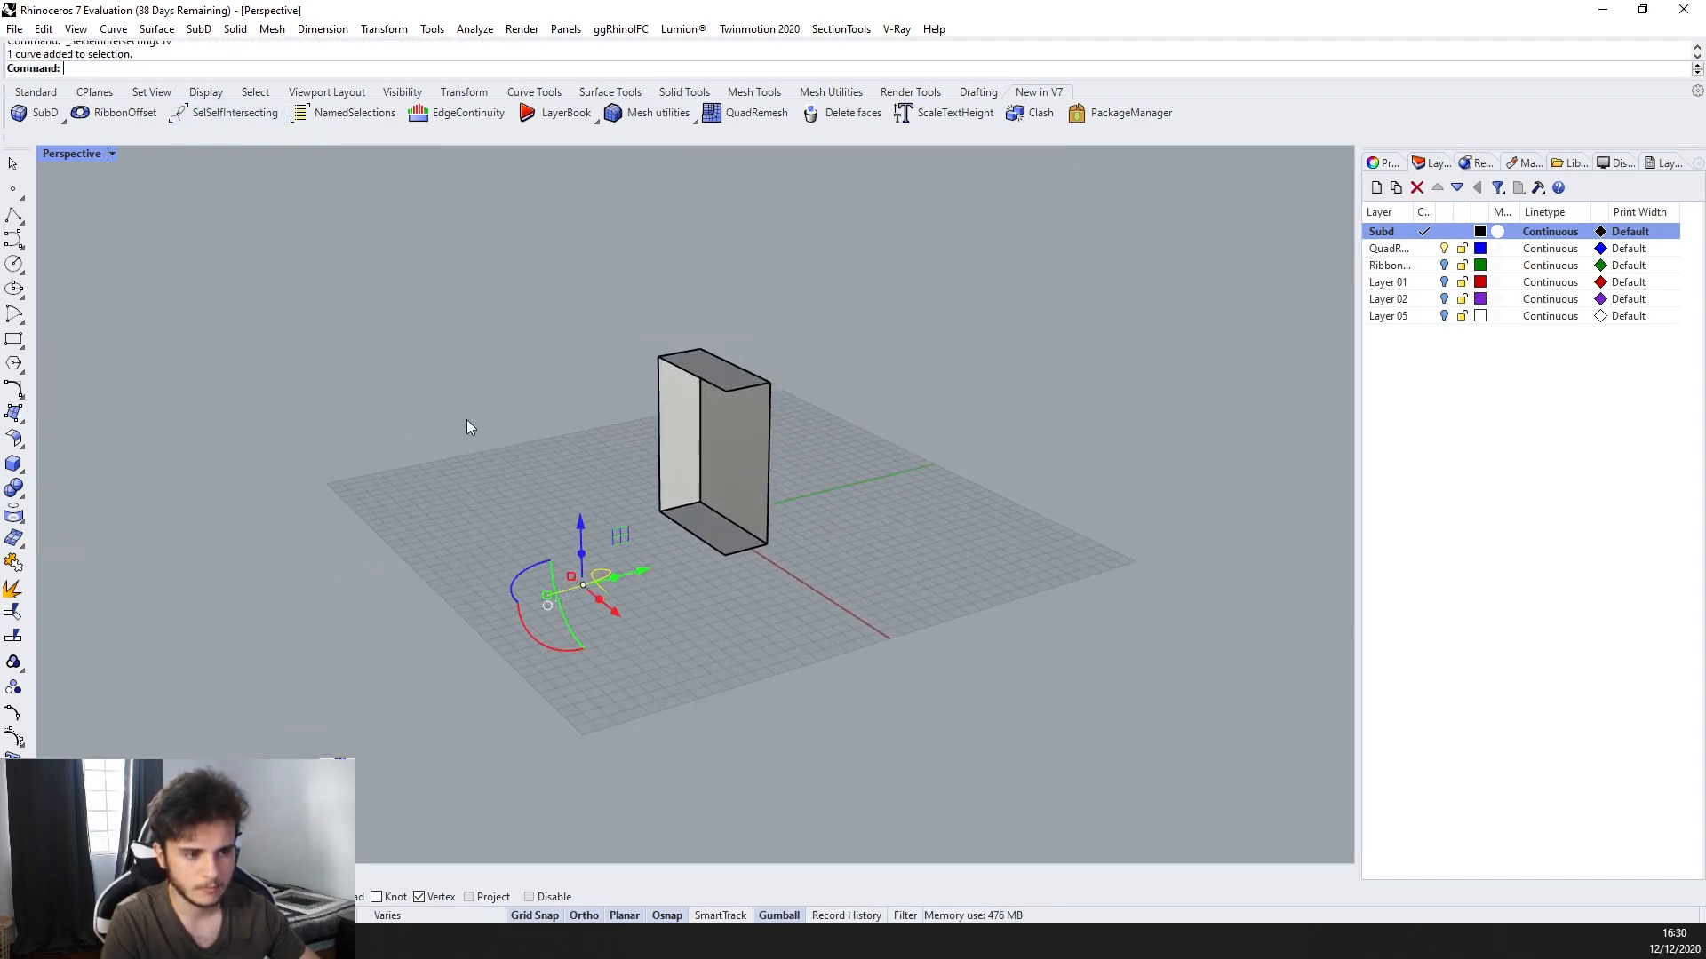
Delete the self-intersecting curve lying on the ground plane beside the open box
right_drag(468, 425, 693, 662)
right_drag(552, 569, 485, 465)
scroll(606, 551, up, 5)
scroll(485, 466, up, 4)
right_drag(798, 471, 711, 405)
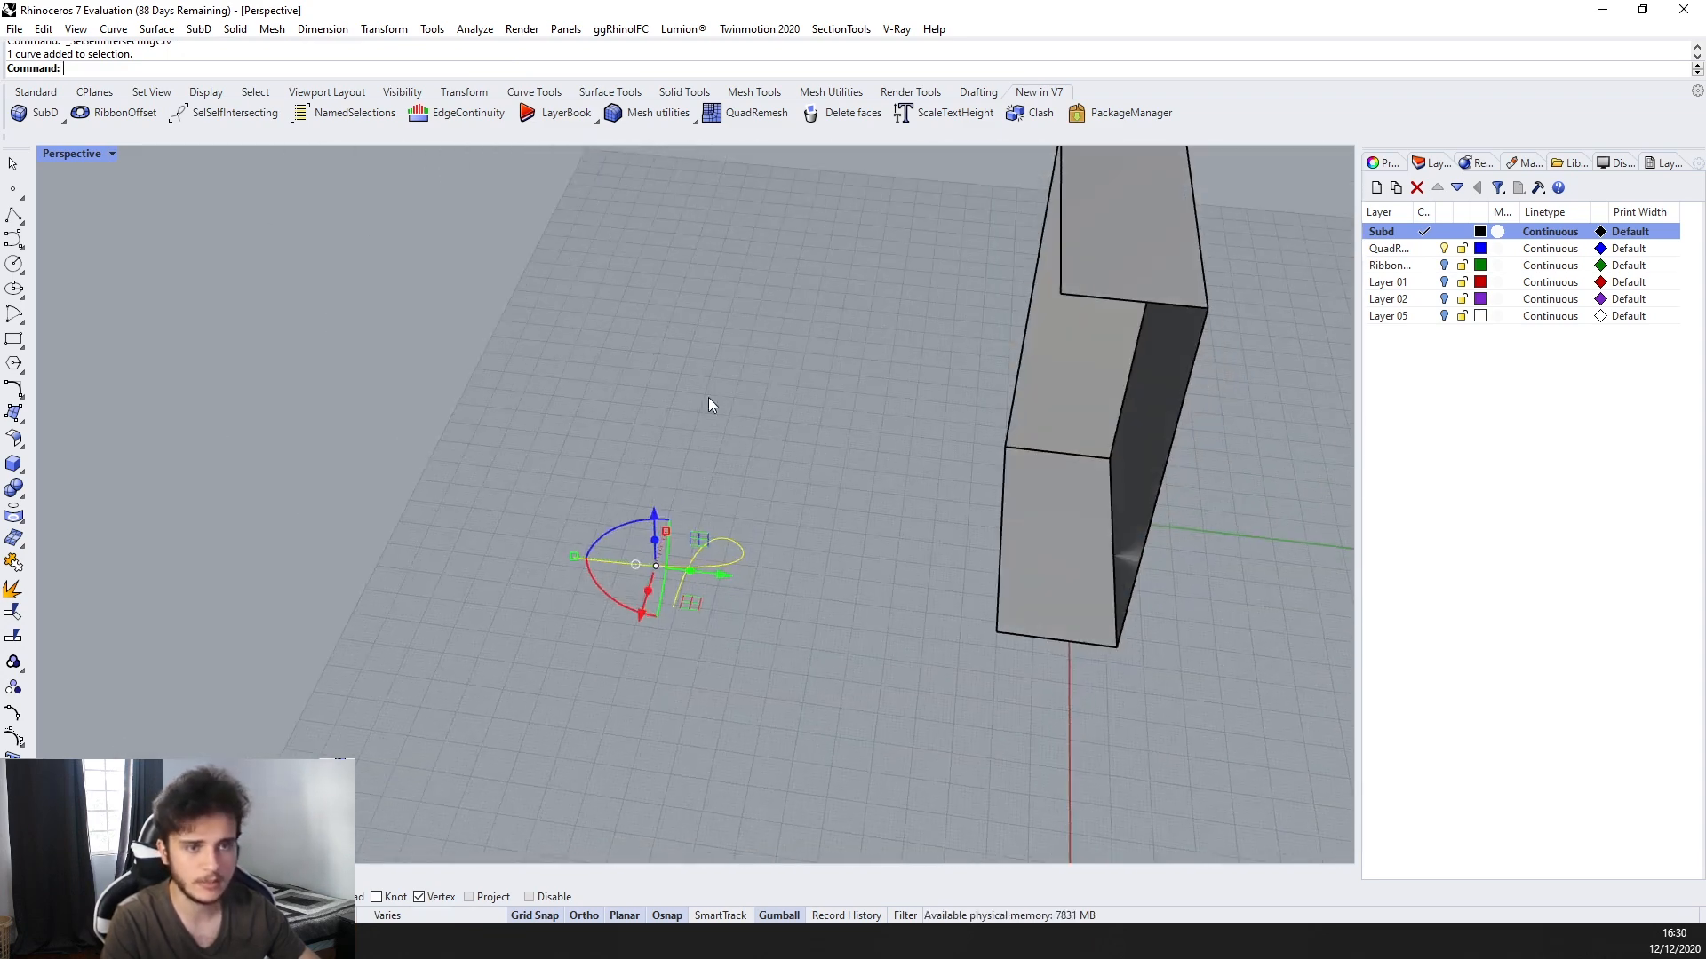
click(440, 299)
drag(778, 423, 517, 657)
scroll(538, 434, down, 2)
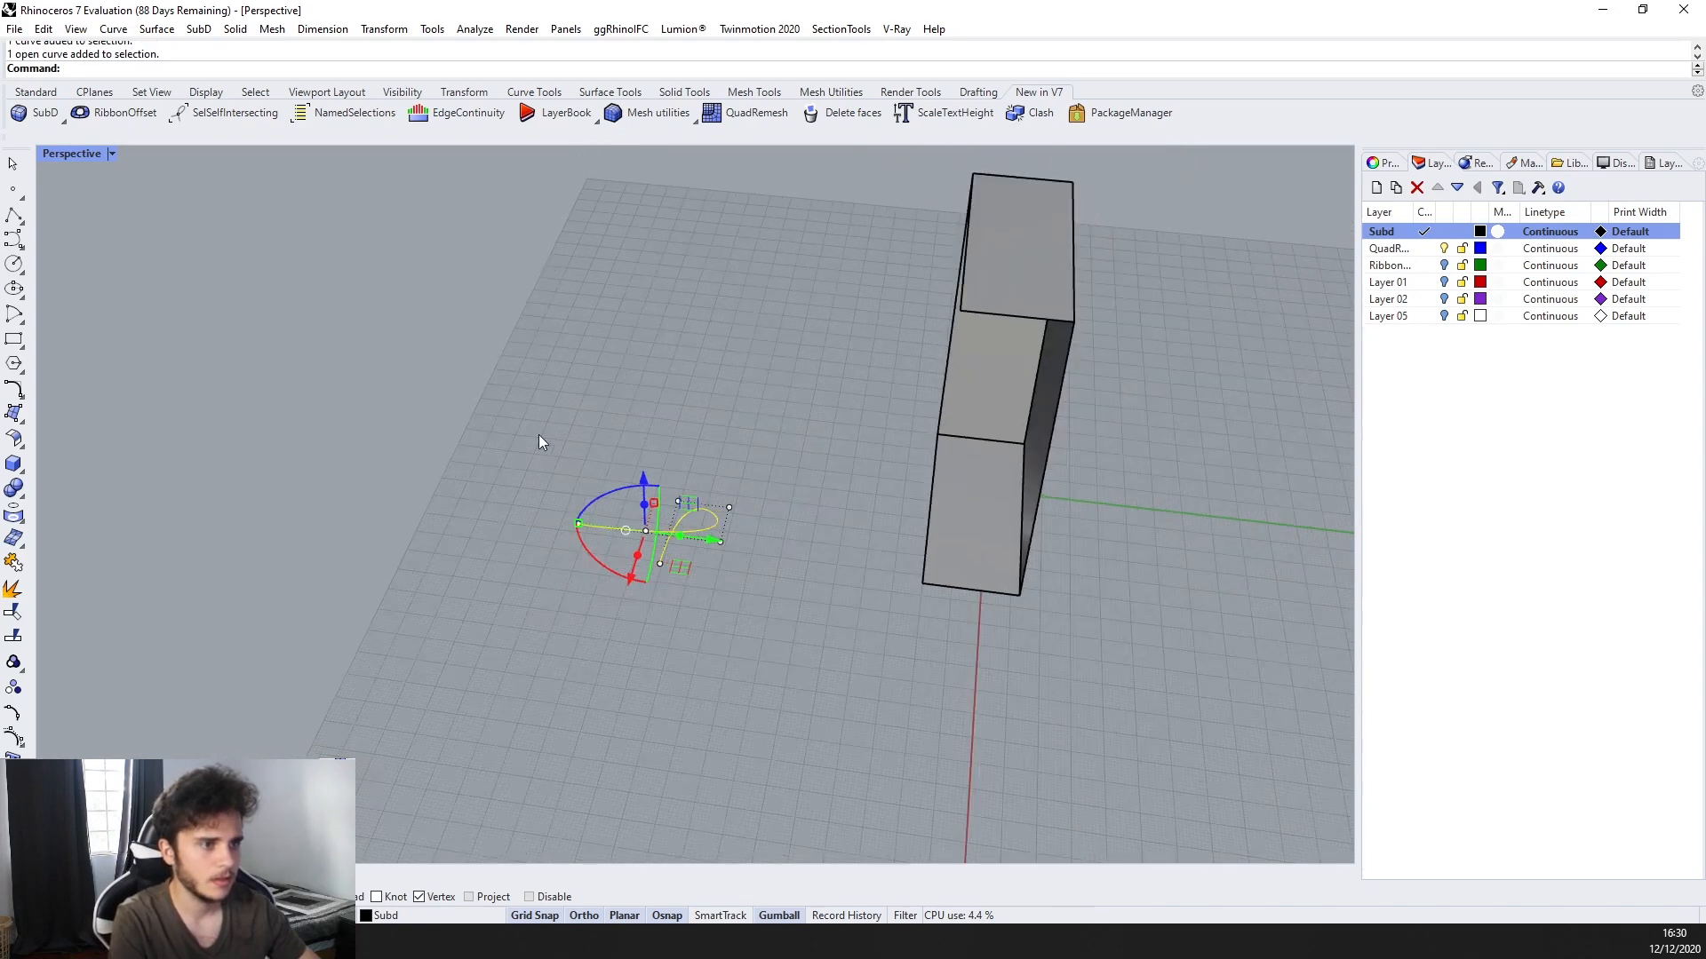
key(Delete)
right_drag(1021, 219, 748, 162)
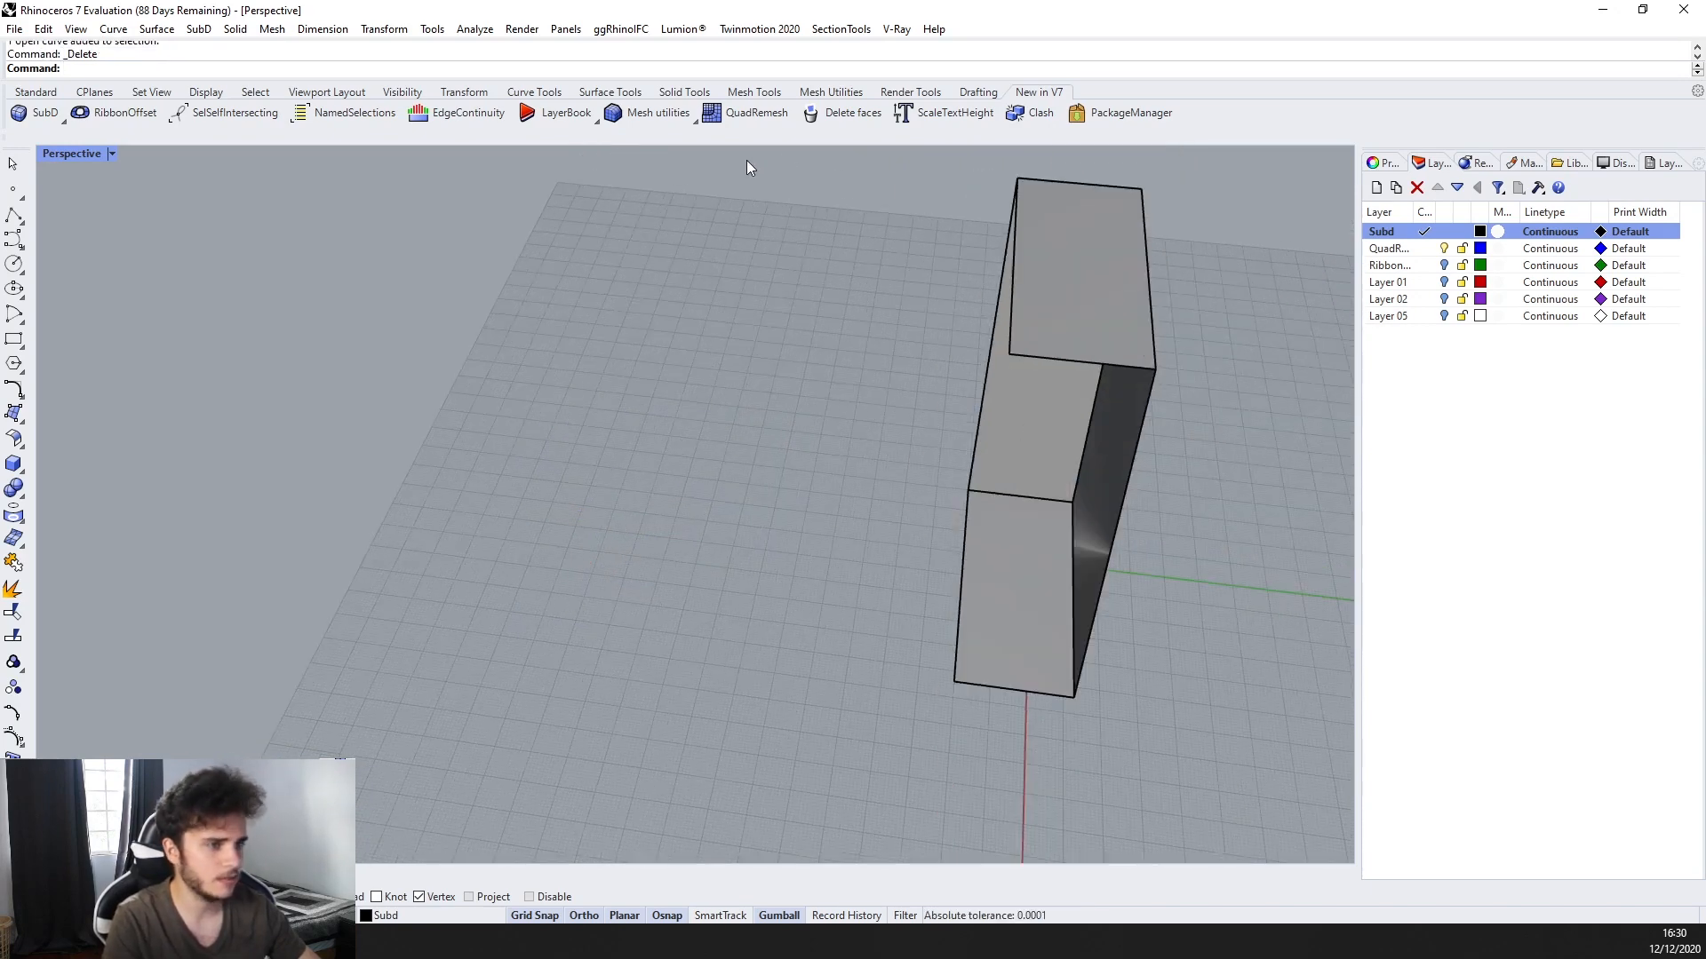
click(693, 125)
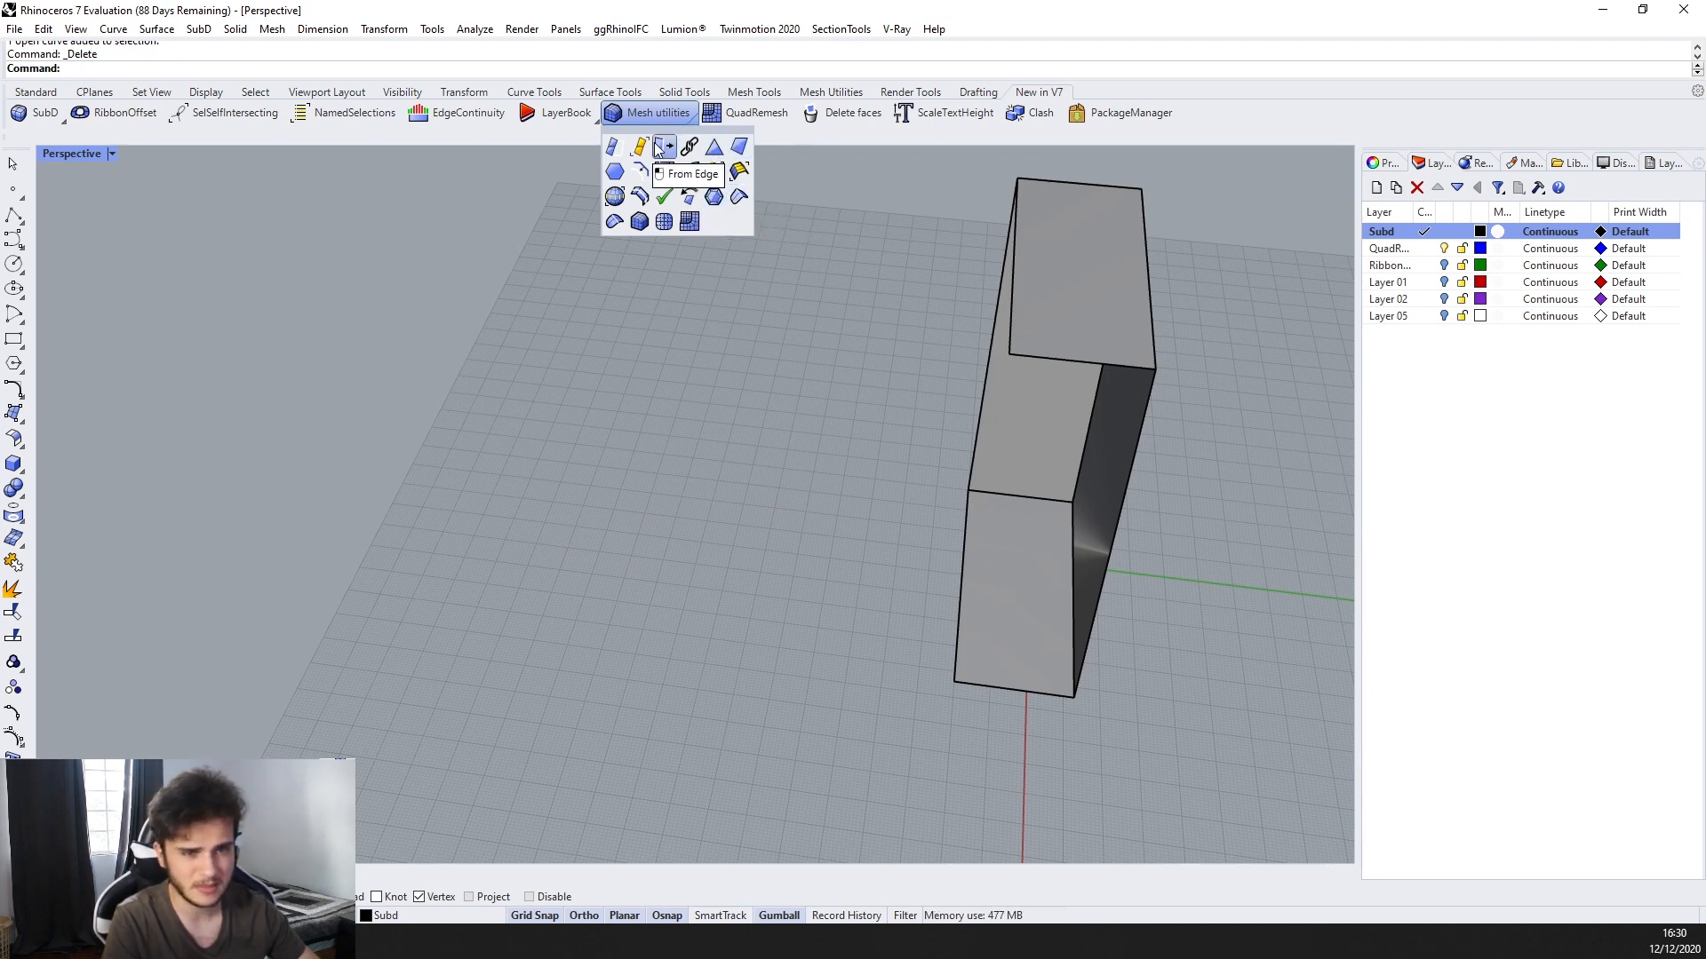
click(485, 221)
right_drag(855, 308, 992, 178)
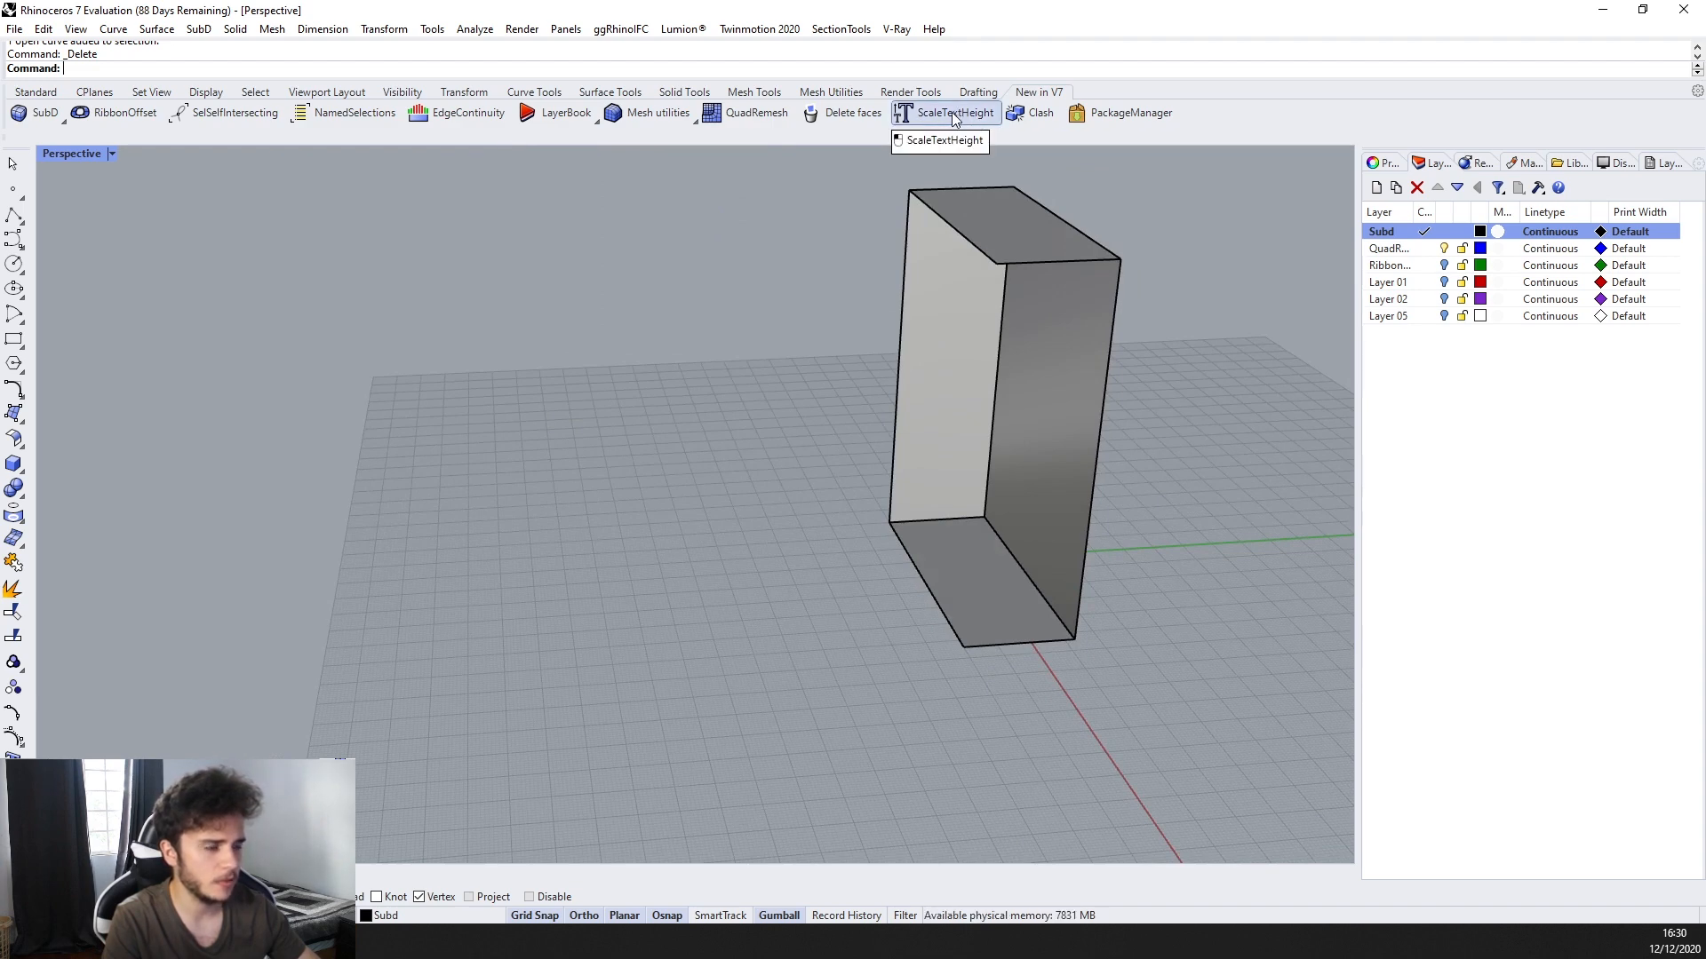
Place the text "afjoafiajfika" on the ground plane near the red axis, using the Meters Architectural style and a height of 3 m
right_drag(822, 257, 611, 414)
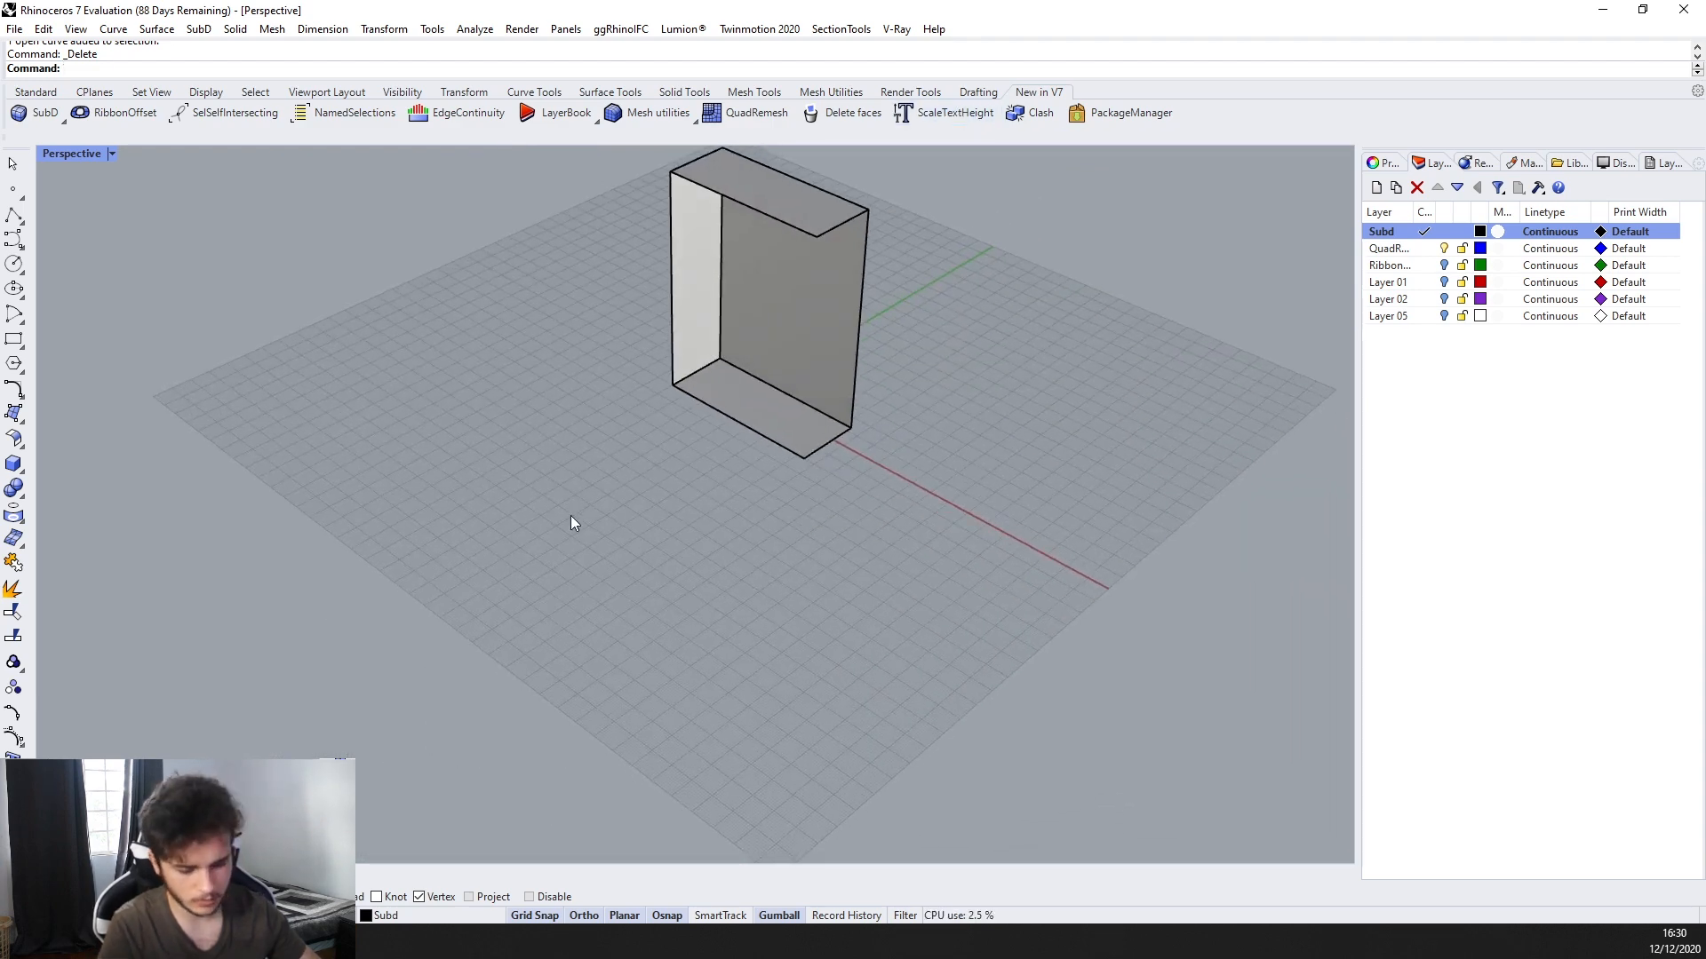
key(BackSpace)
text(xt)
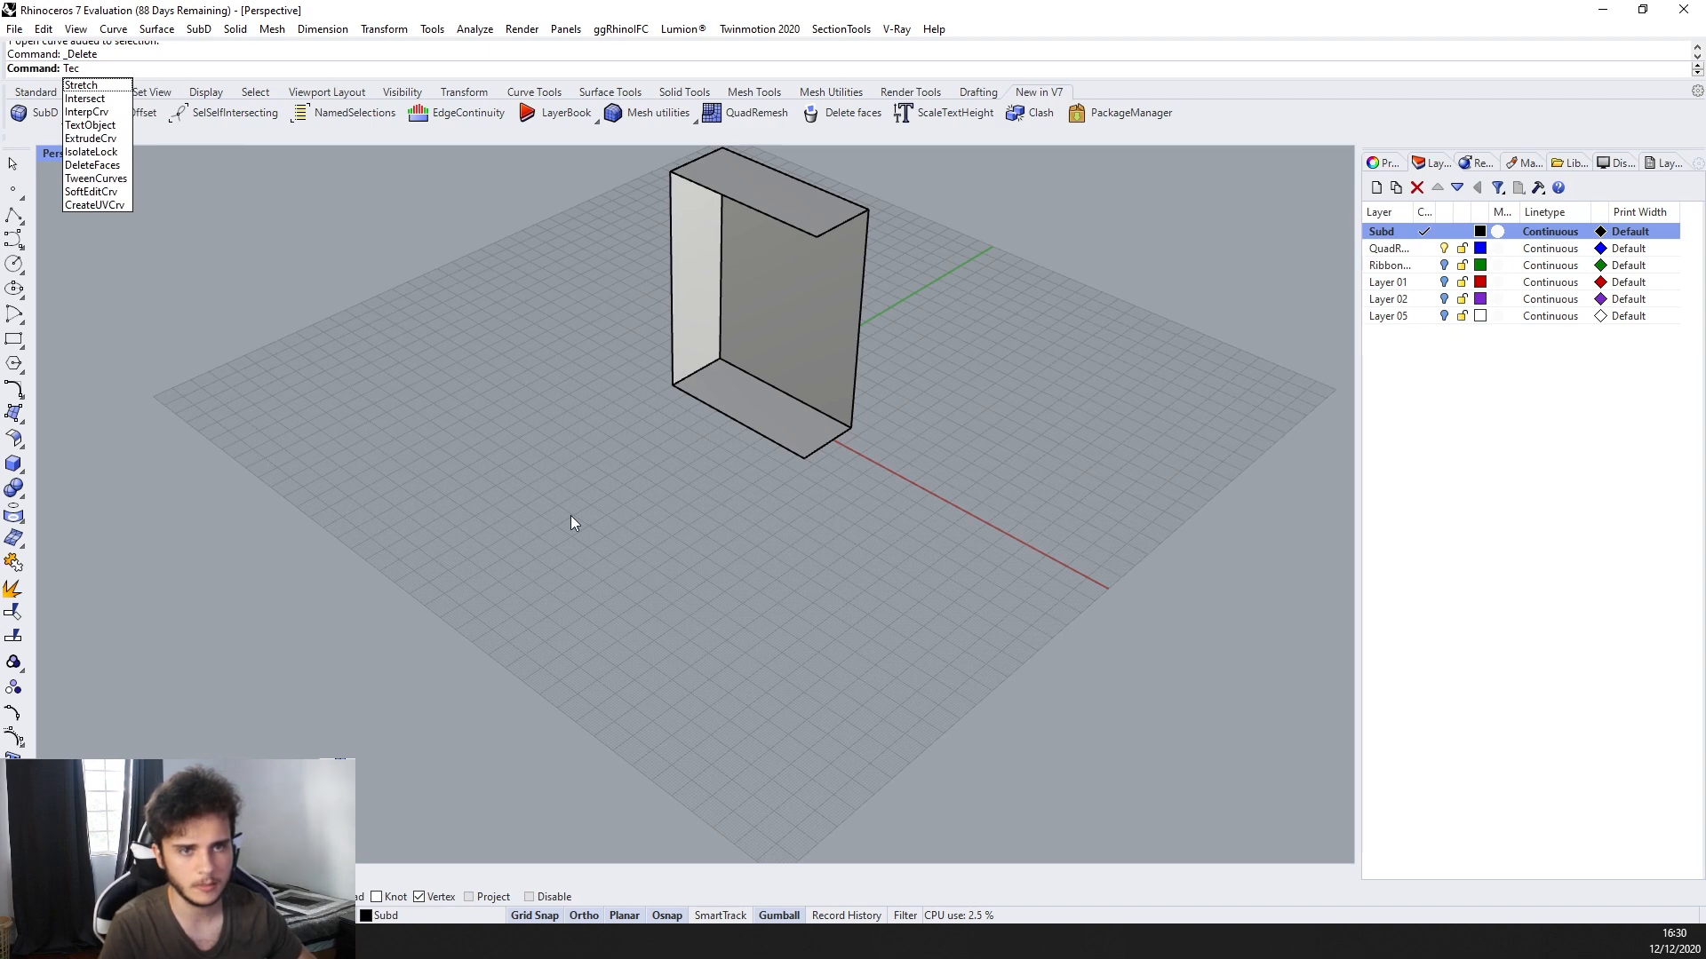
key(Return)
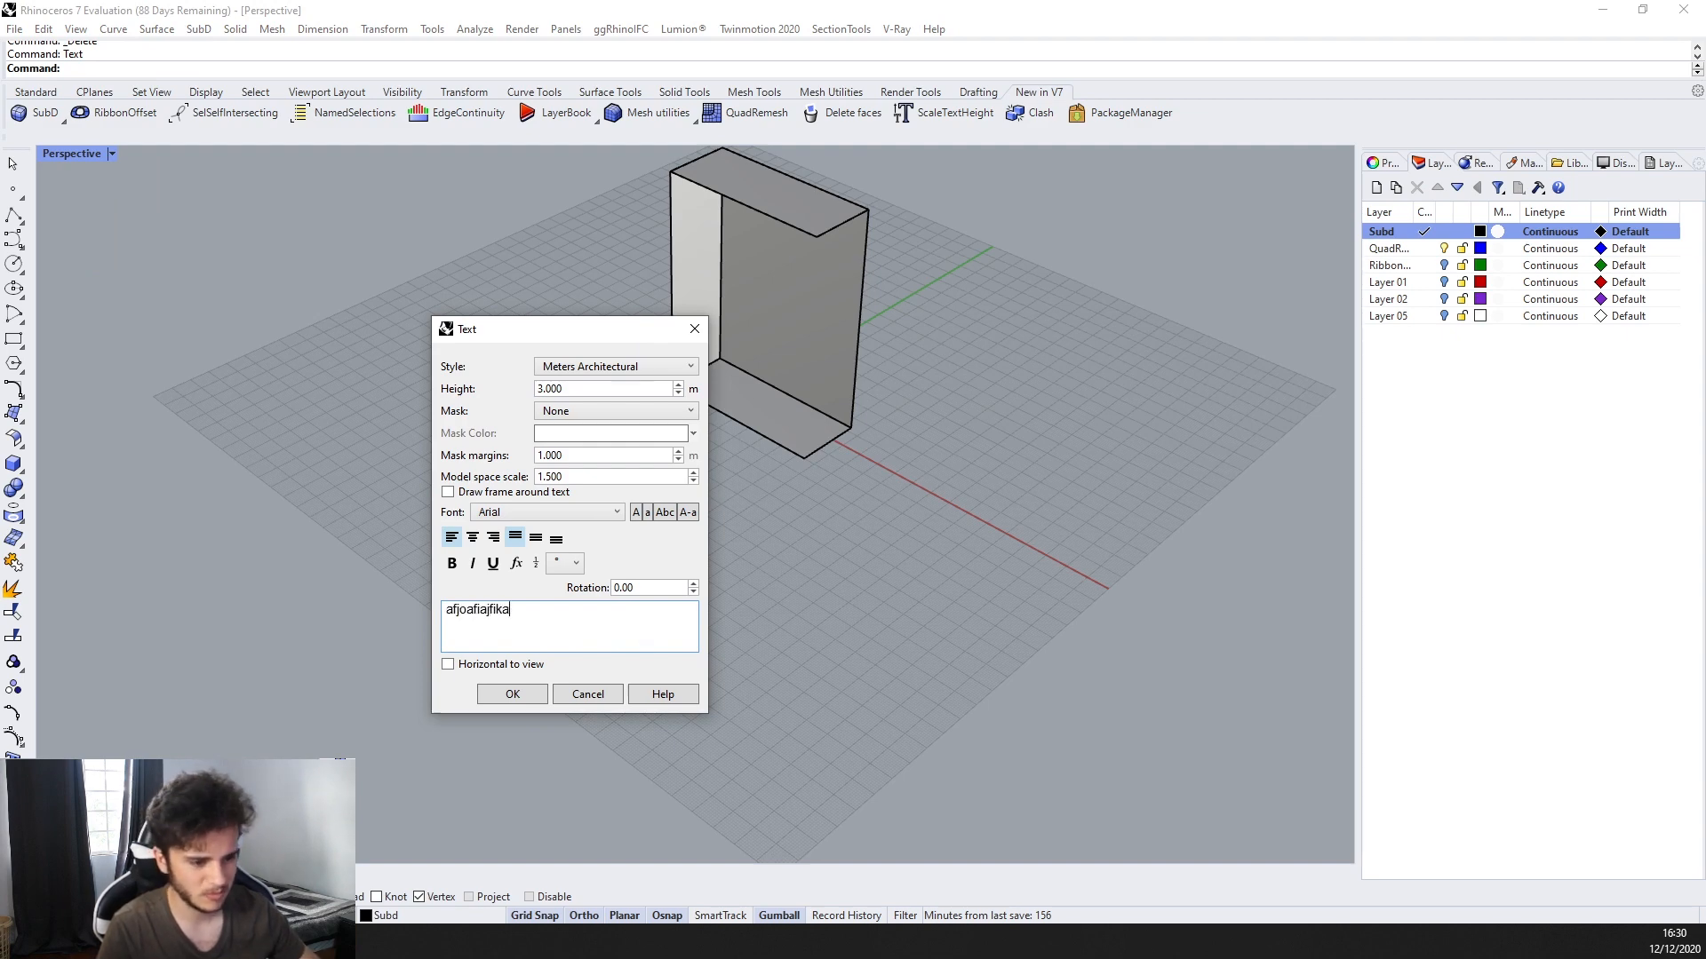
click(525, 697)
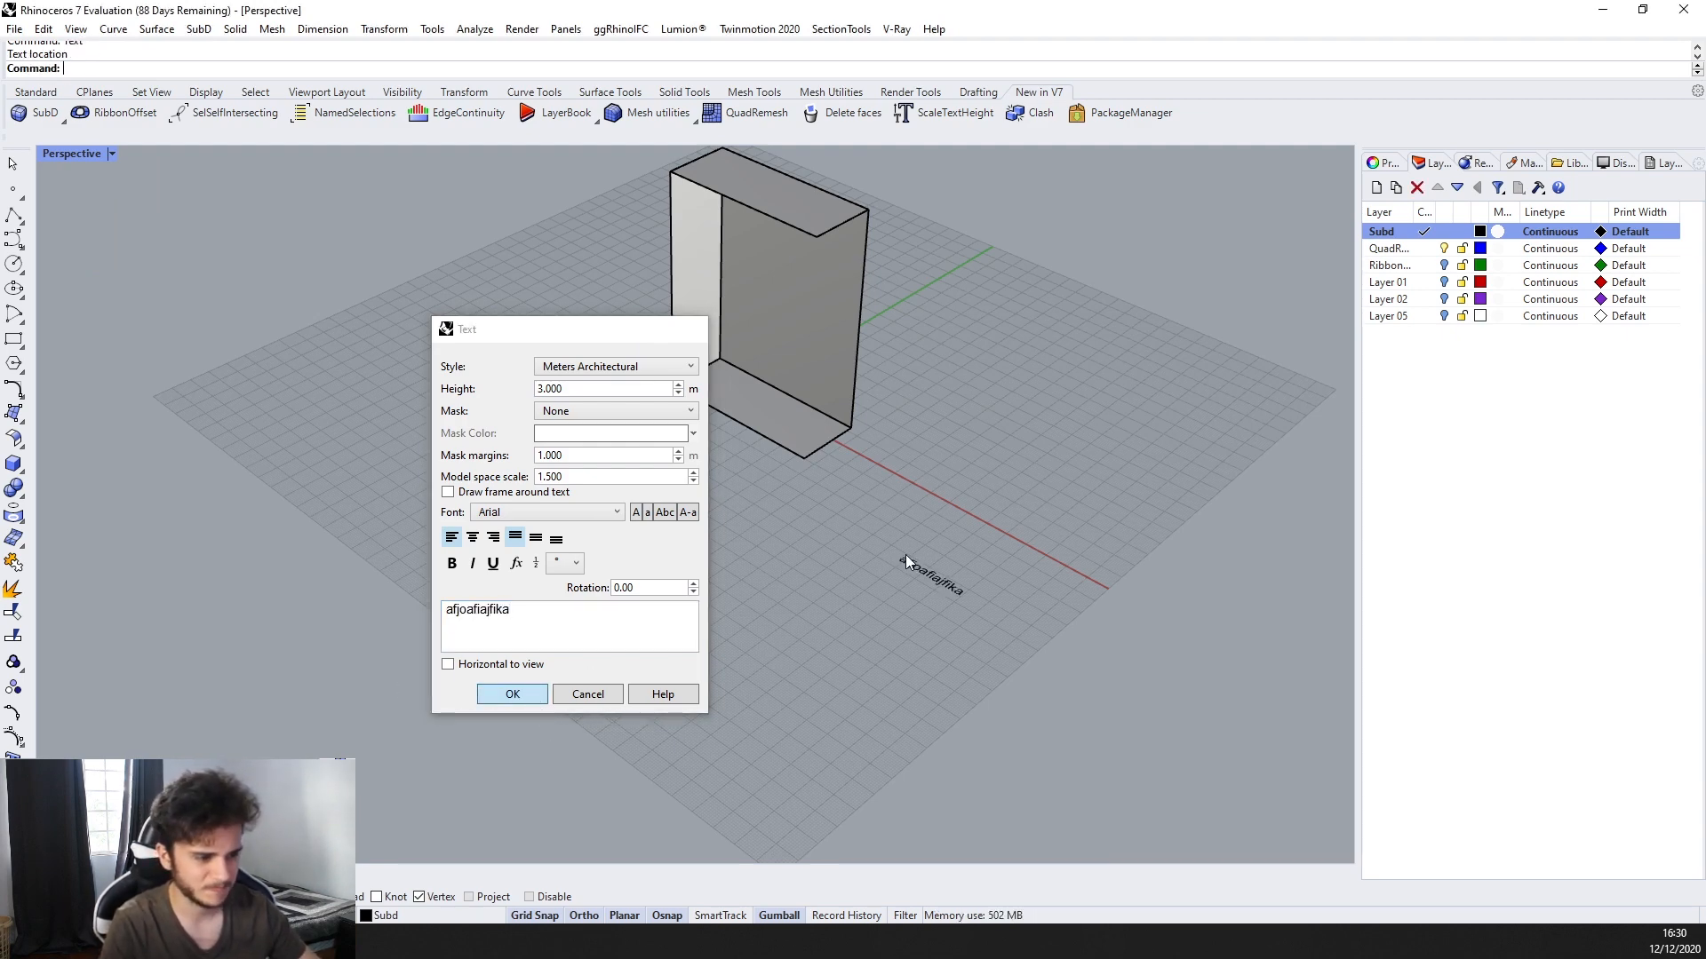
click(698, 344)
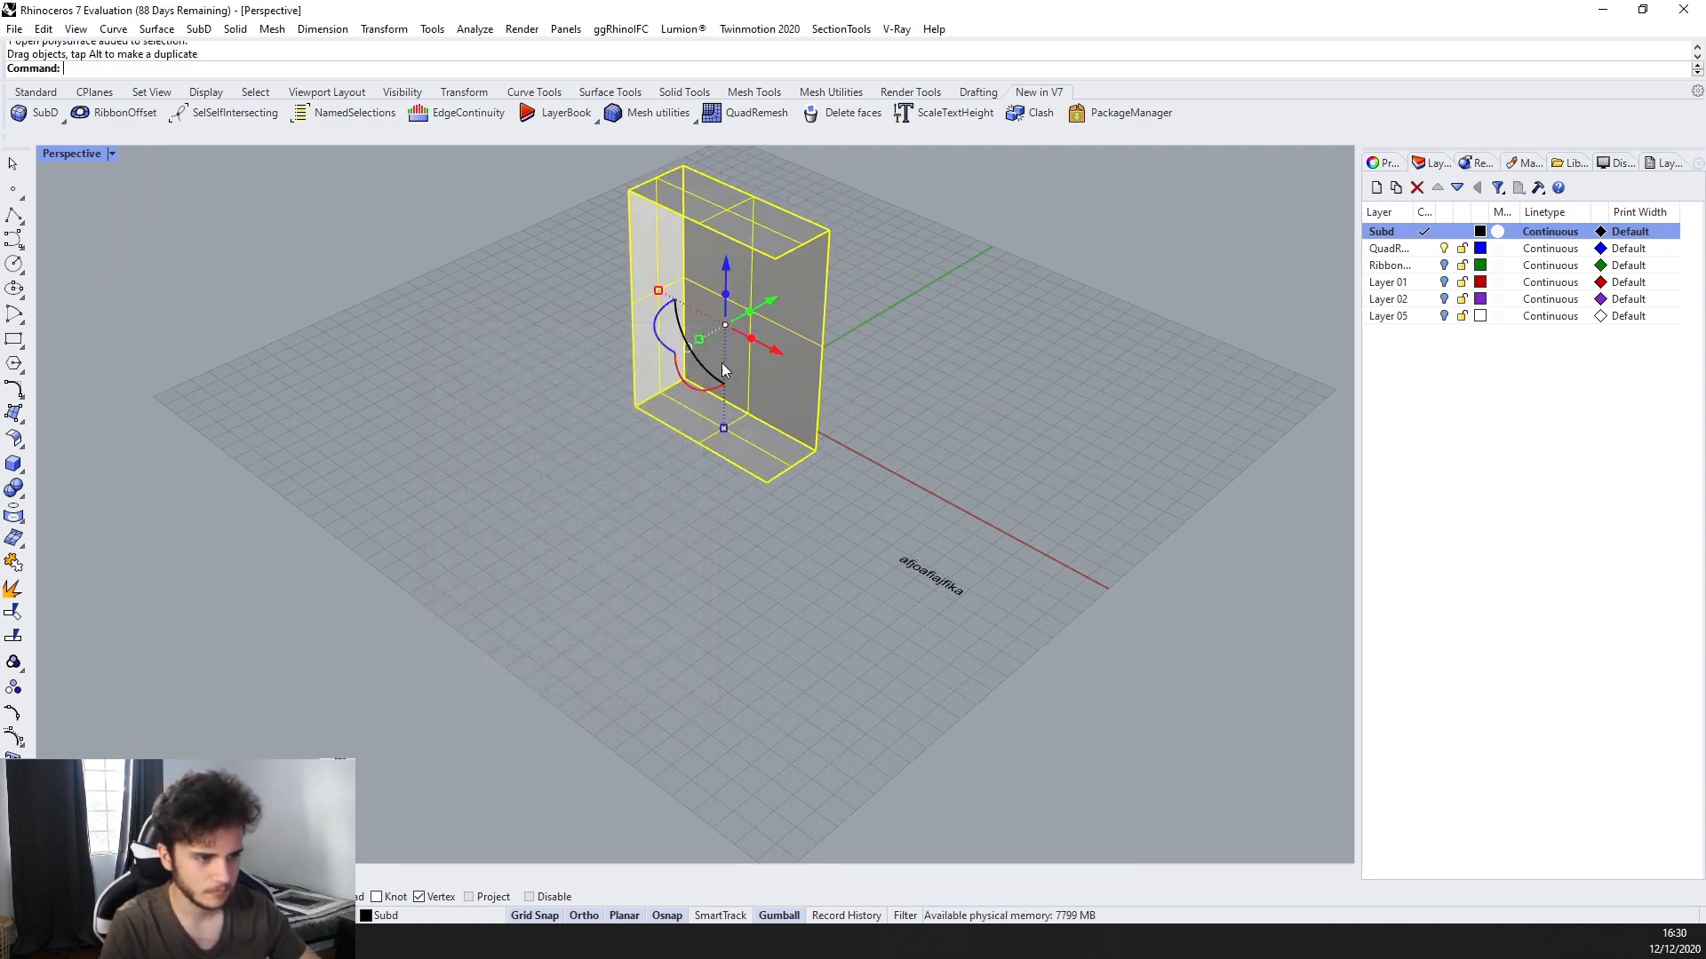
Enlarge the placed text by a factor of 2 with the ScaleTextHeight command
click(924, 578)
right_drag(915, 583, 953, 633)
scroll(1010, 430, up, 10)
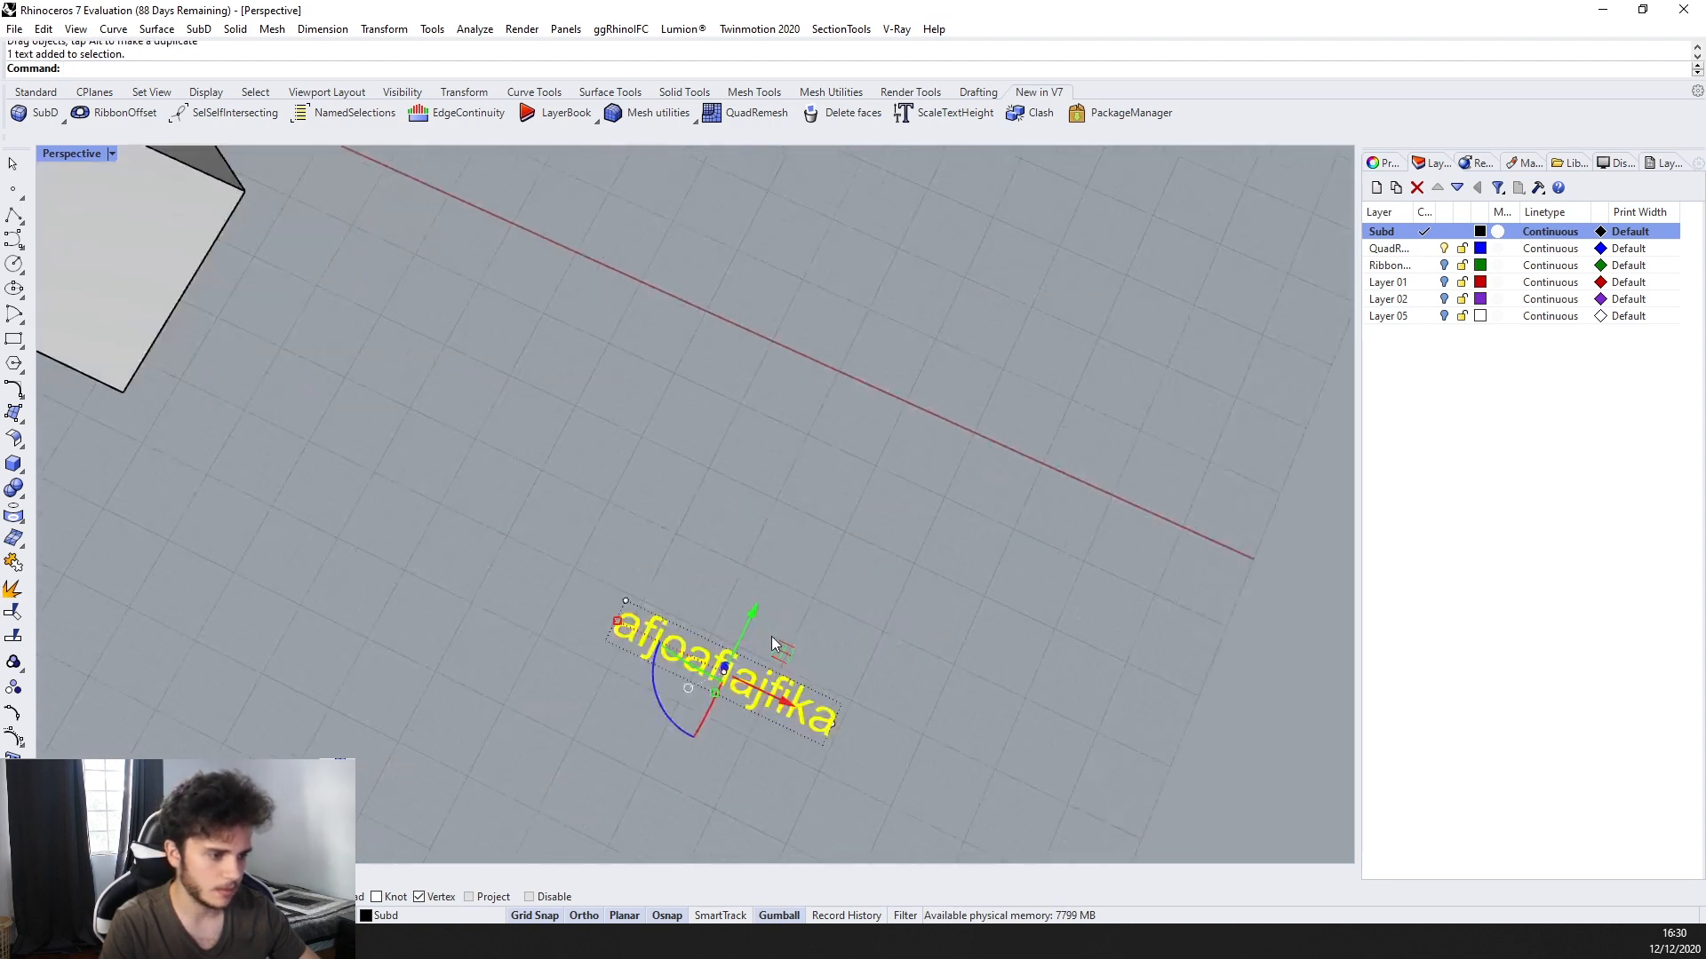
scroll(773, 639, up, 3)
right_drag(773, 639, 839, 706)
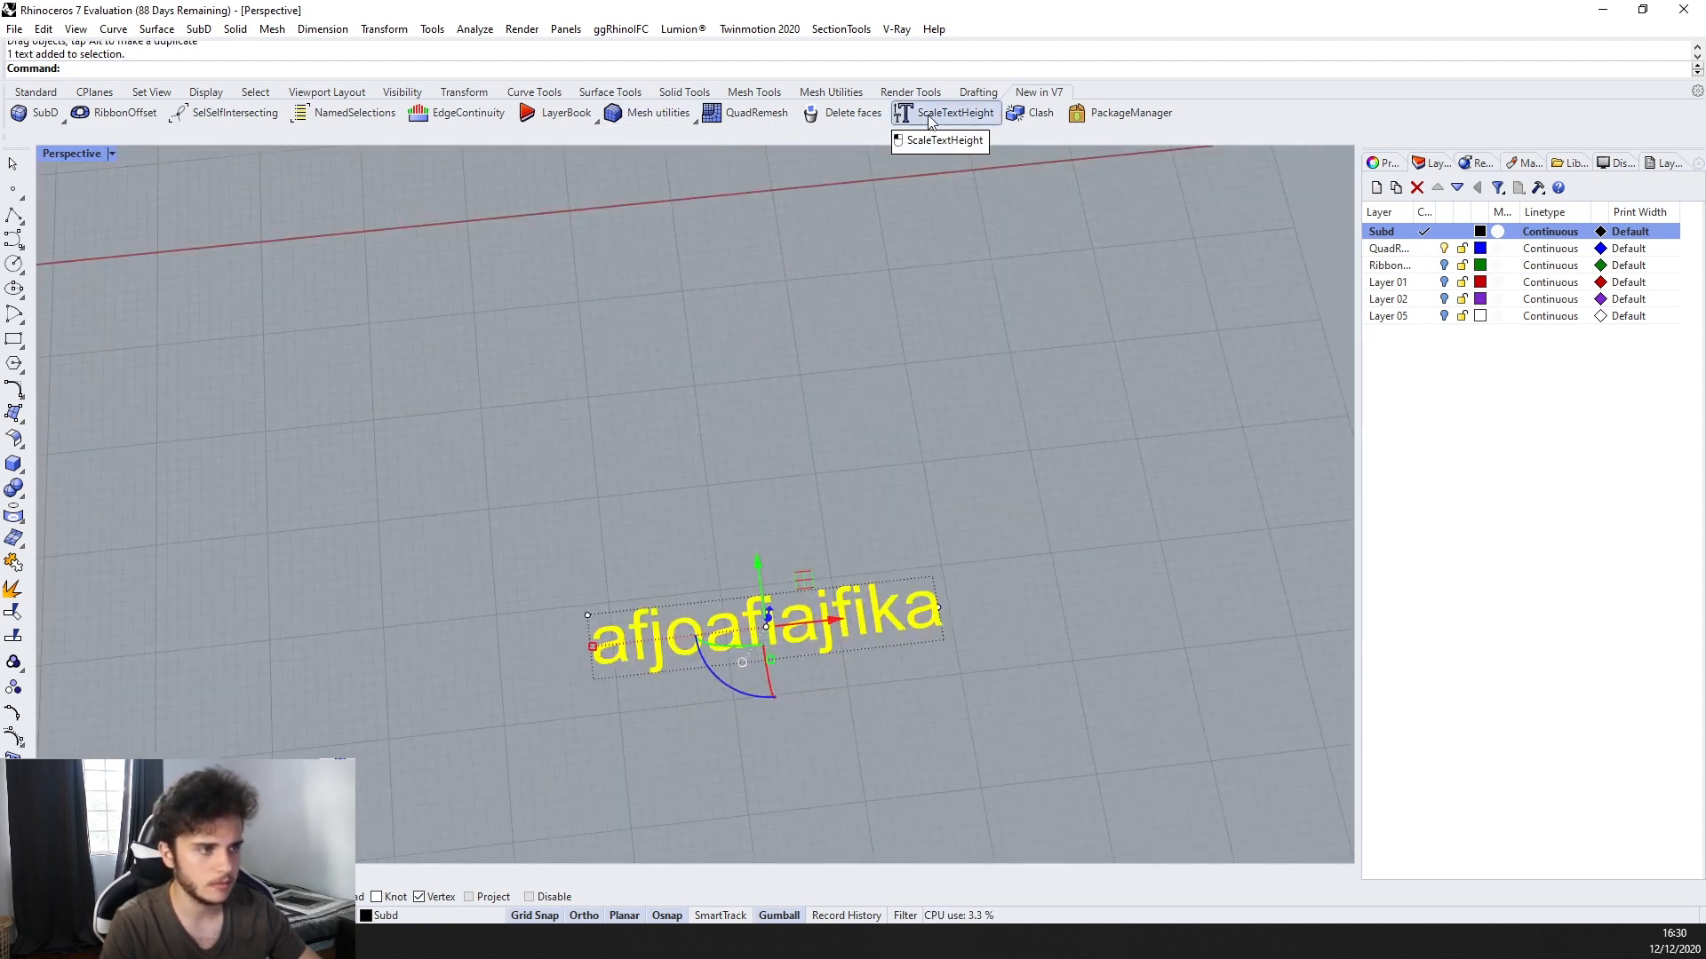
scroll(607, 678, up, 3)
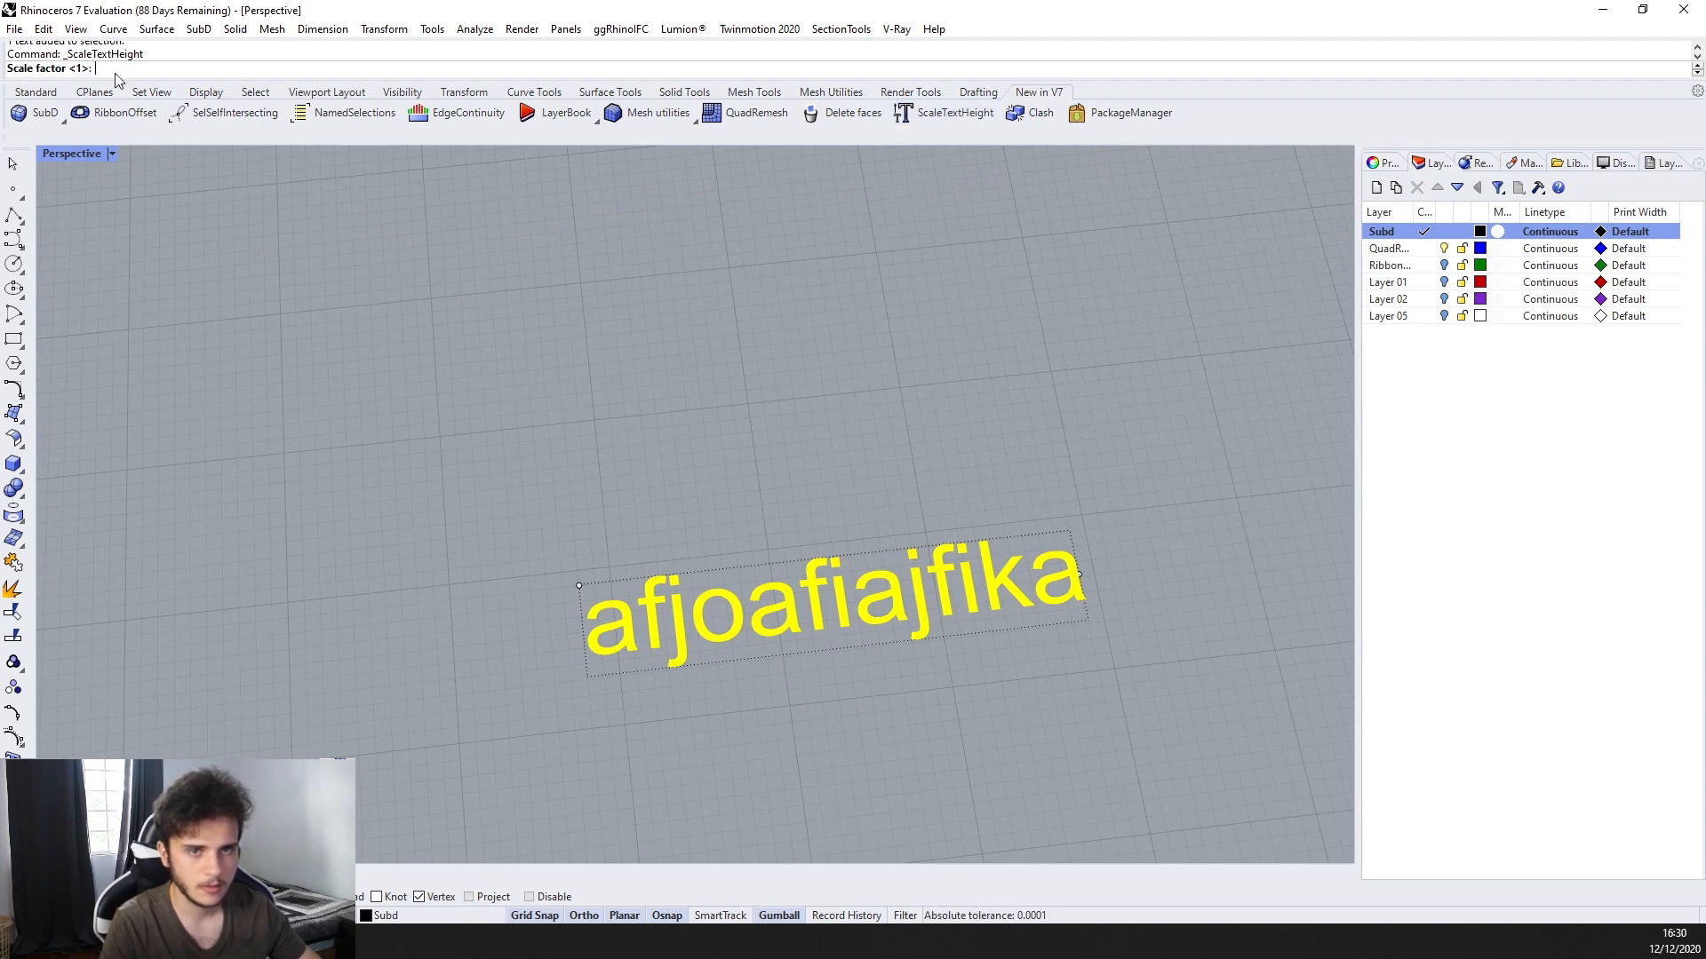
scroll(568, 582, down, 4)
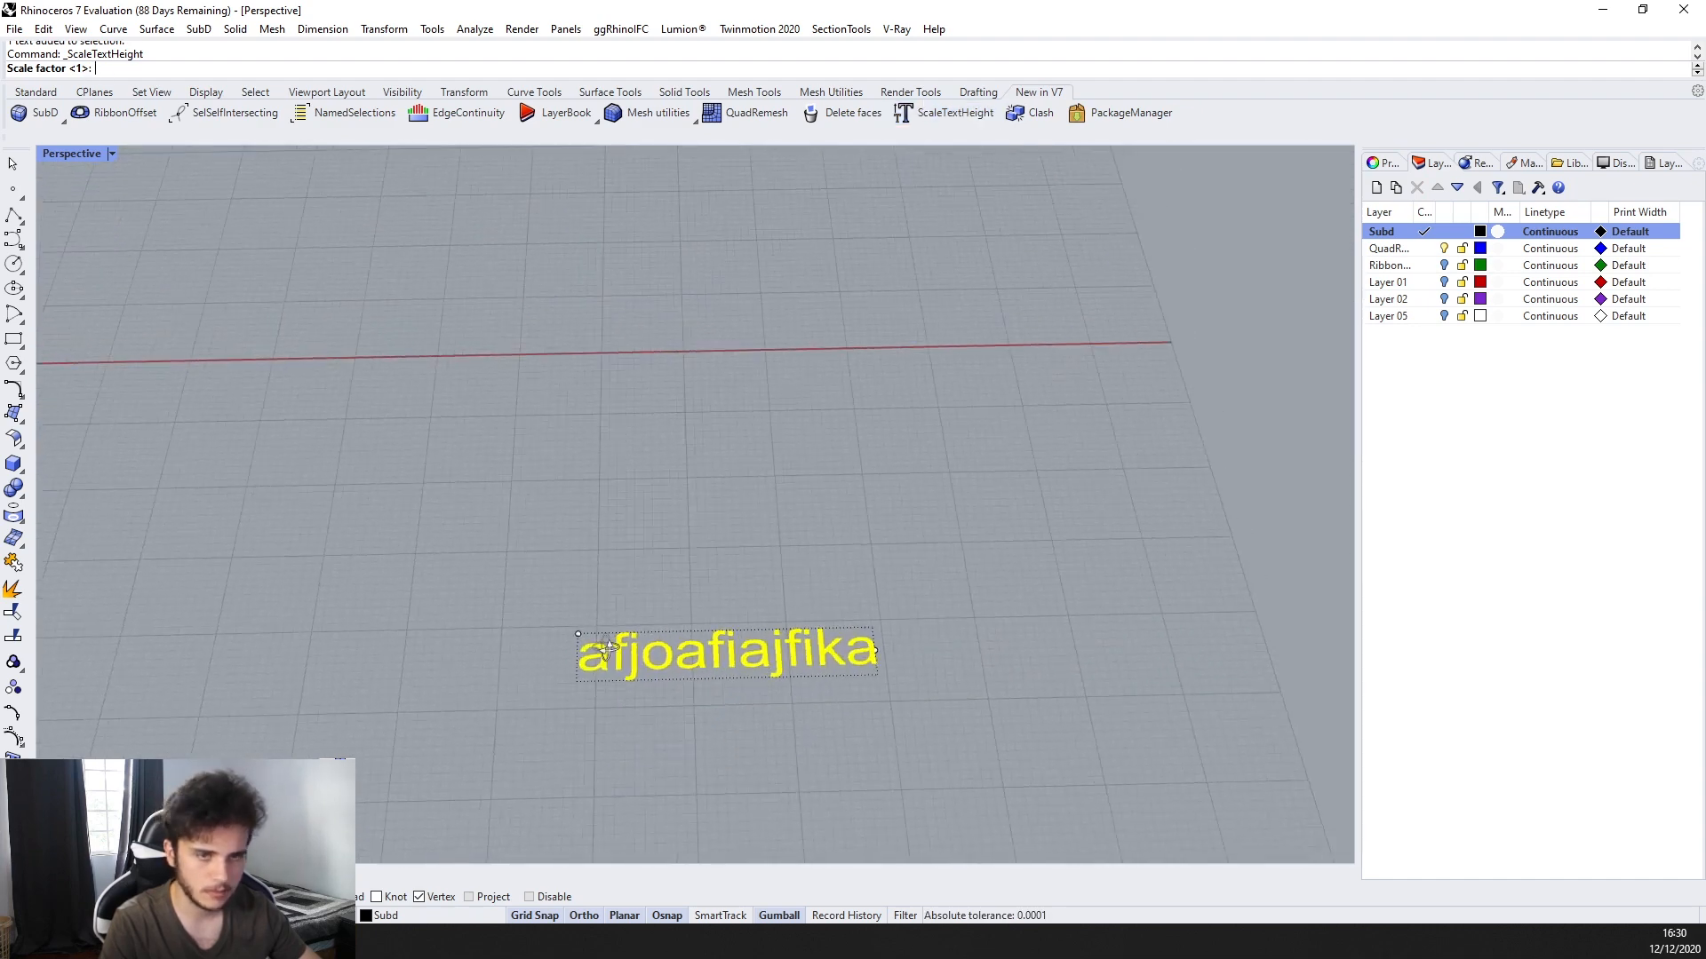
text(2)
key(Return)
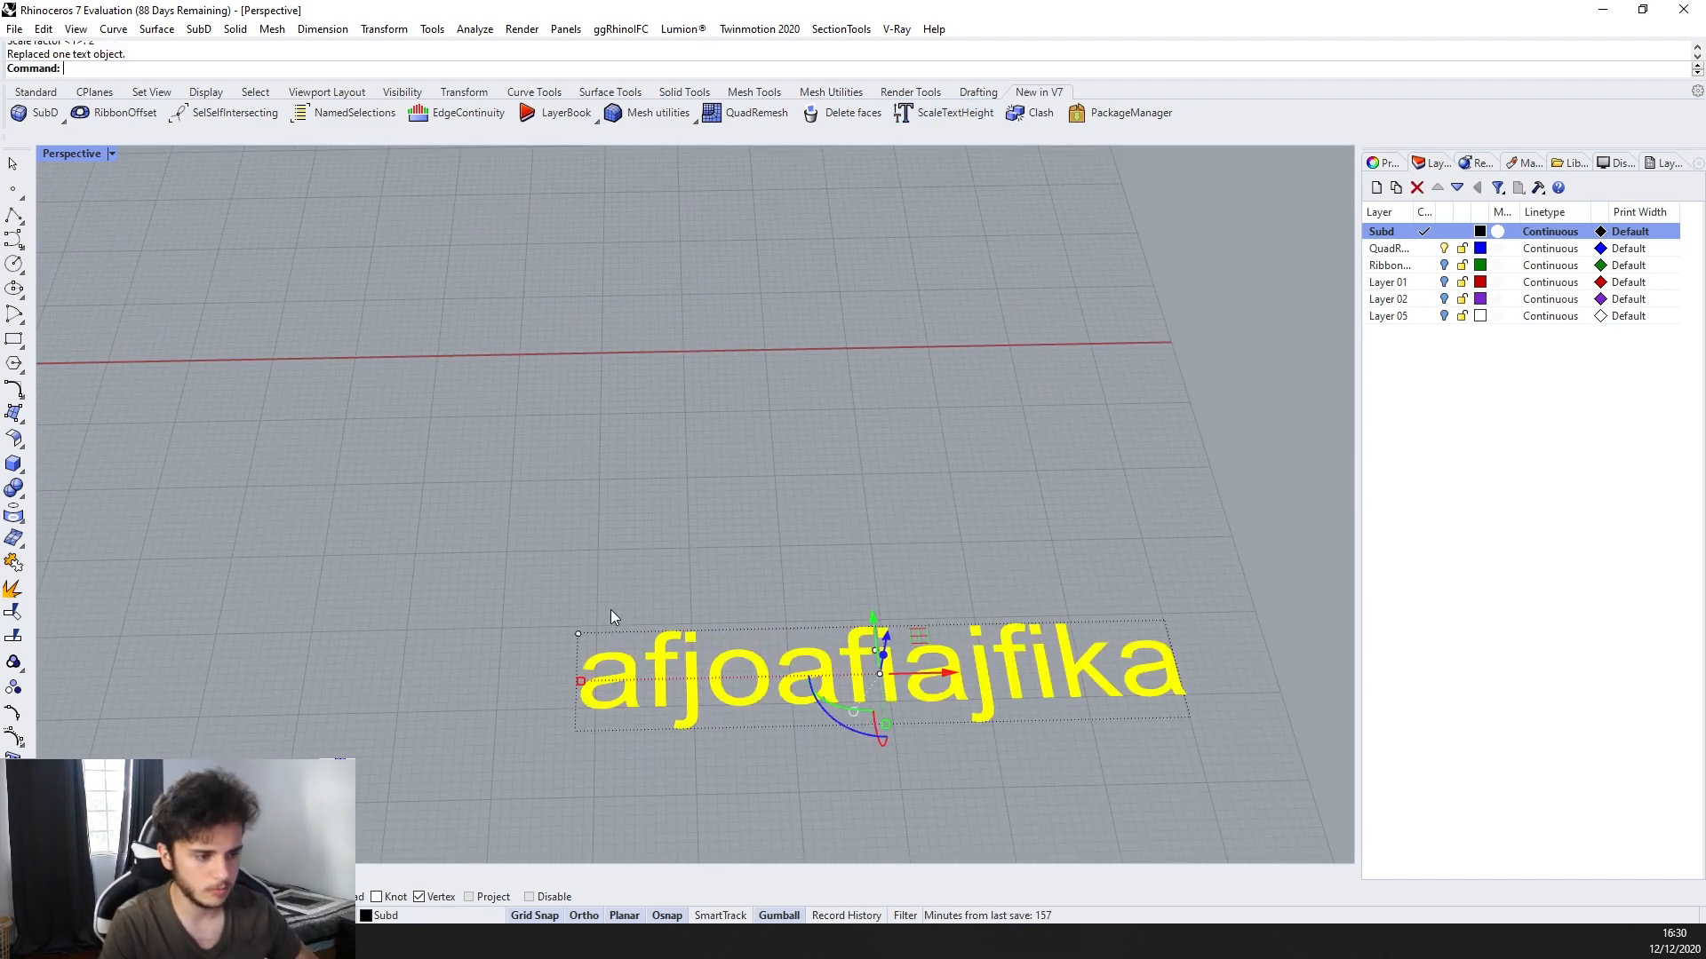
Scale the same text's height again with ScaleTextHeight, using a factor of 3
scroll(681, 456, down, 2)
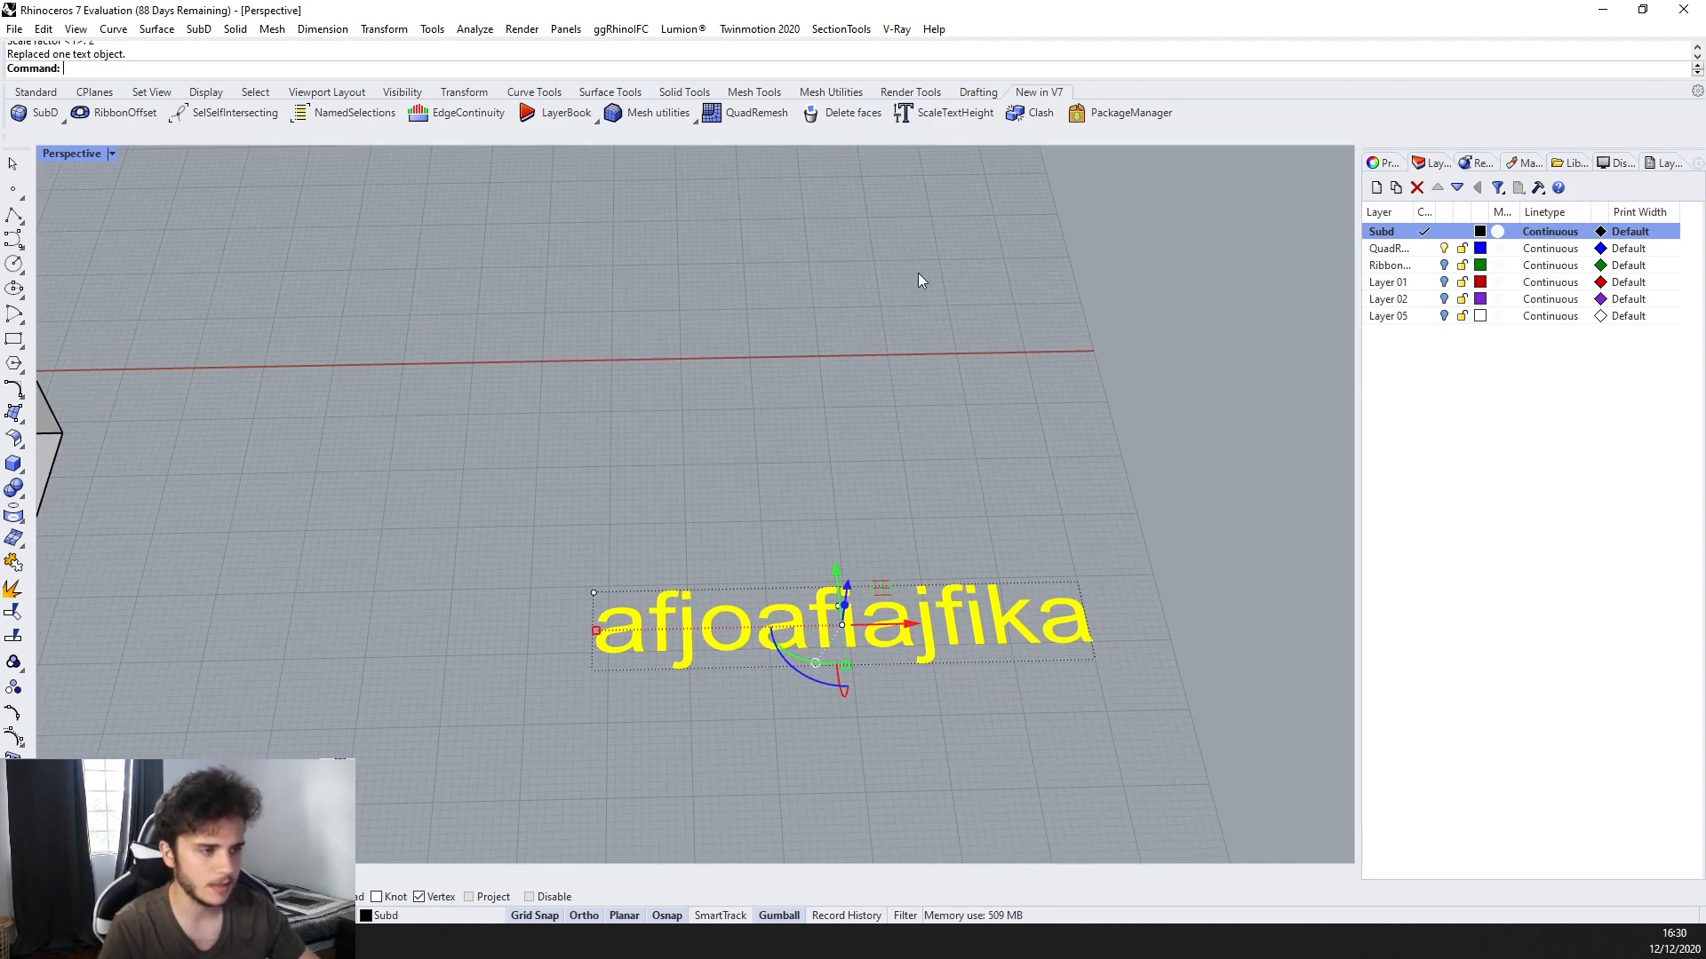
click(942, 117)
scroll(600, 654, up, 3)
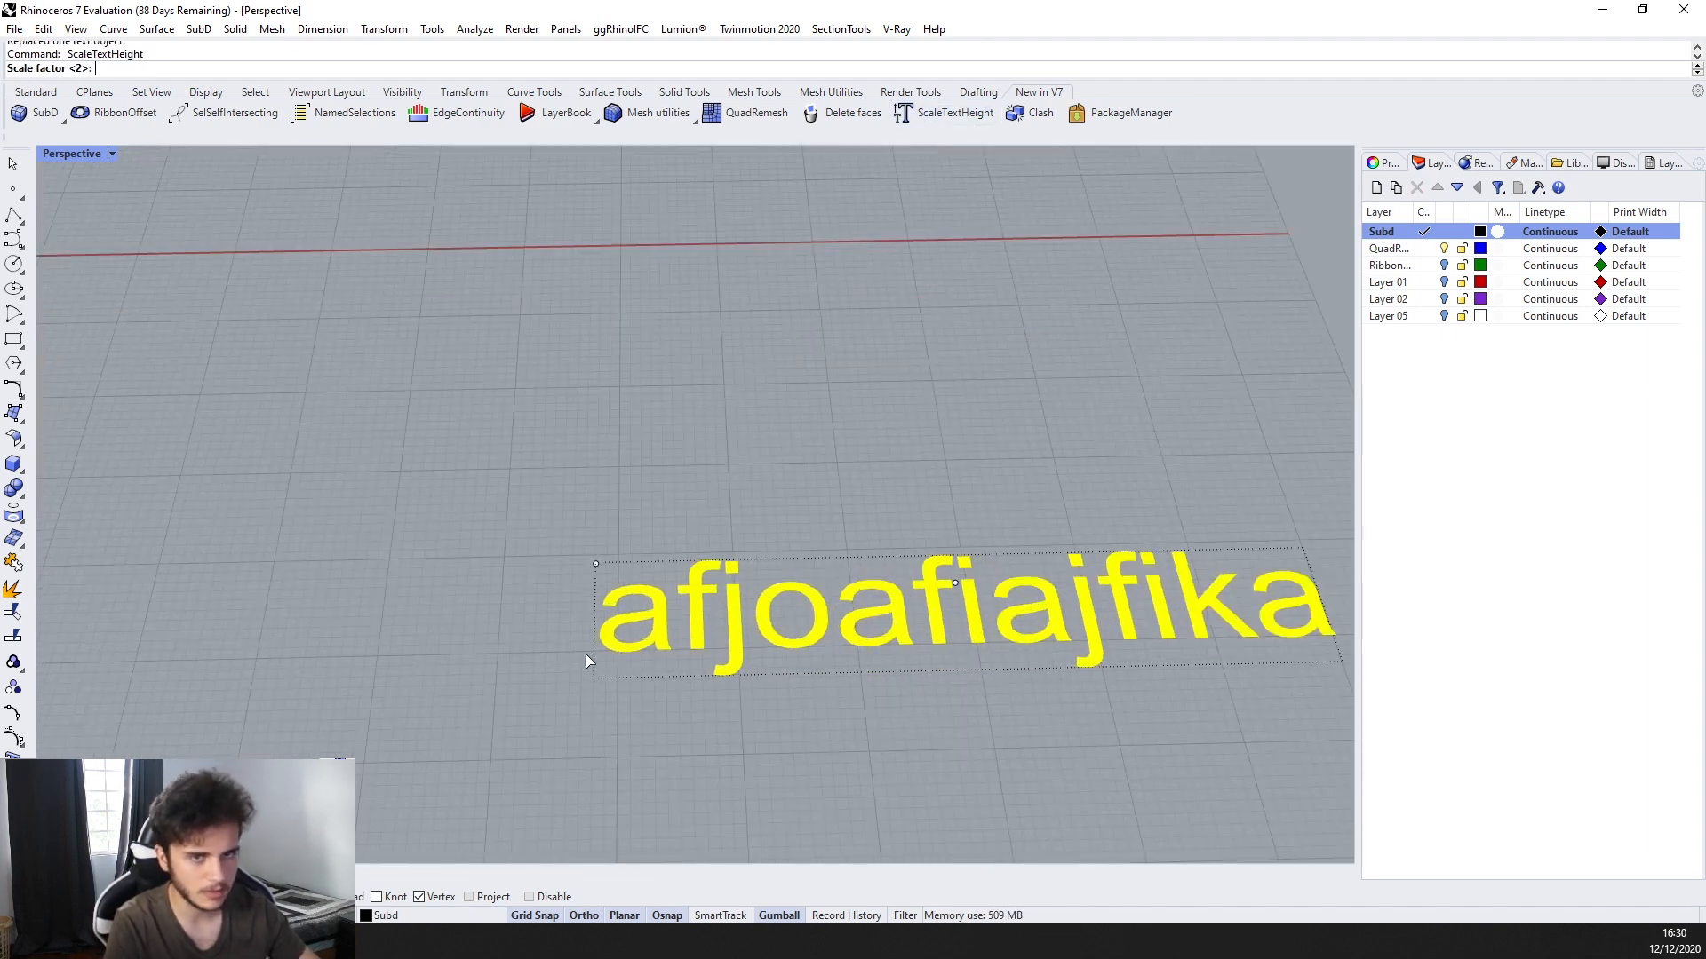
right_drag(568, 664, 547, 478)
scroll(584, 573, down, 3)
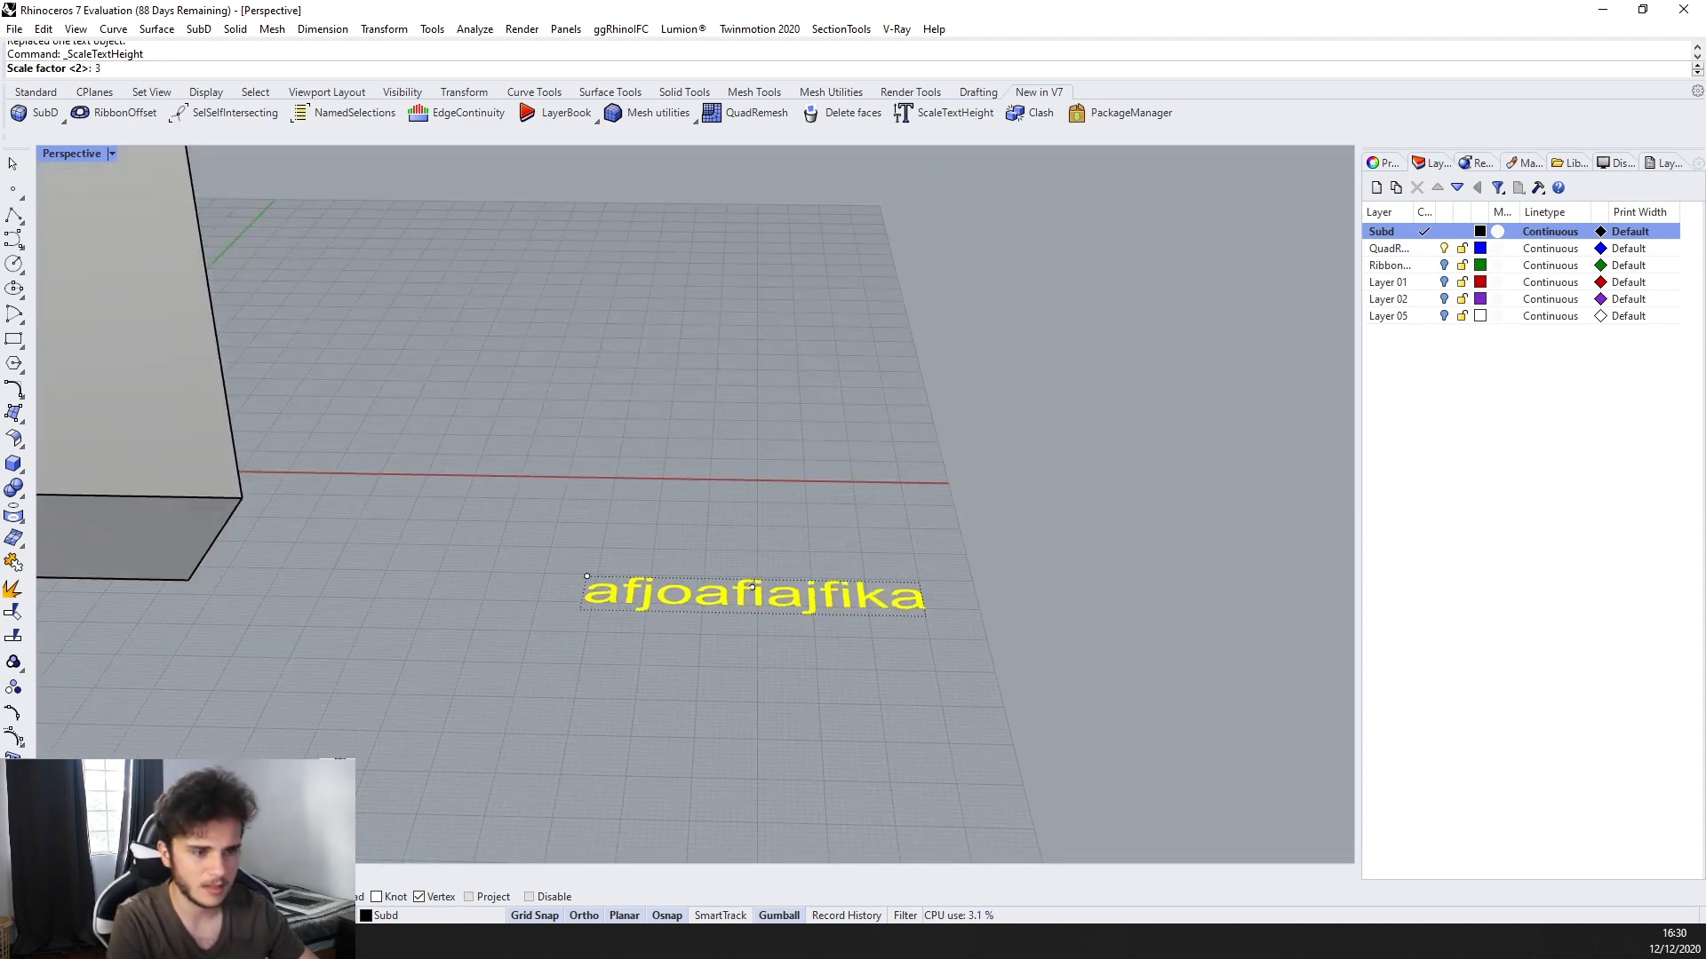
key(Return)
right_drag(627, 537, 708, 464)
scroll(681, 615, down, 5)
scroll(810, 583, up, 4)
click(810, 583)
right_drag(810, 583, 812, 626)
click(599, 519)
right_drag(600, 518, 587, 565)
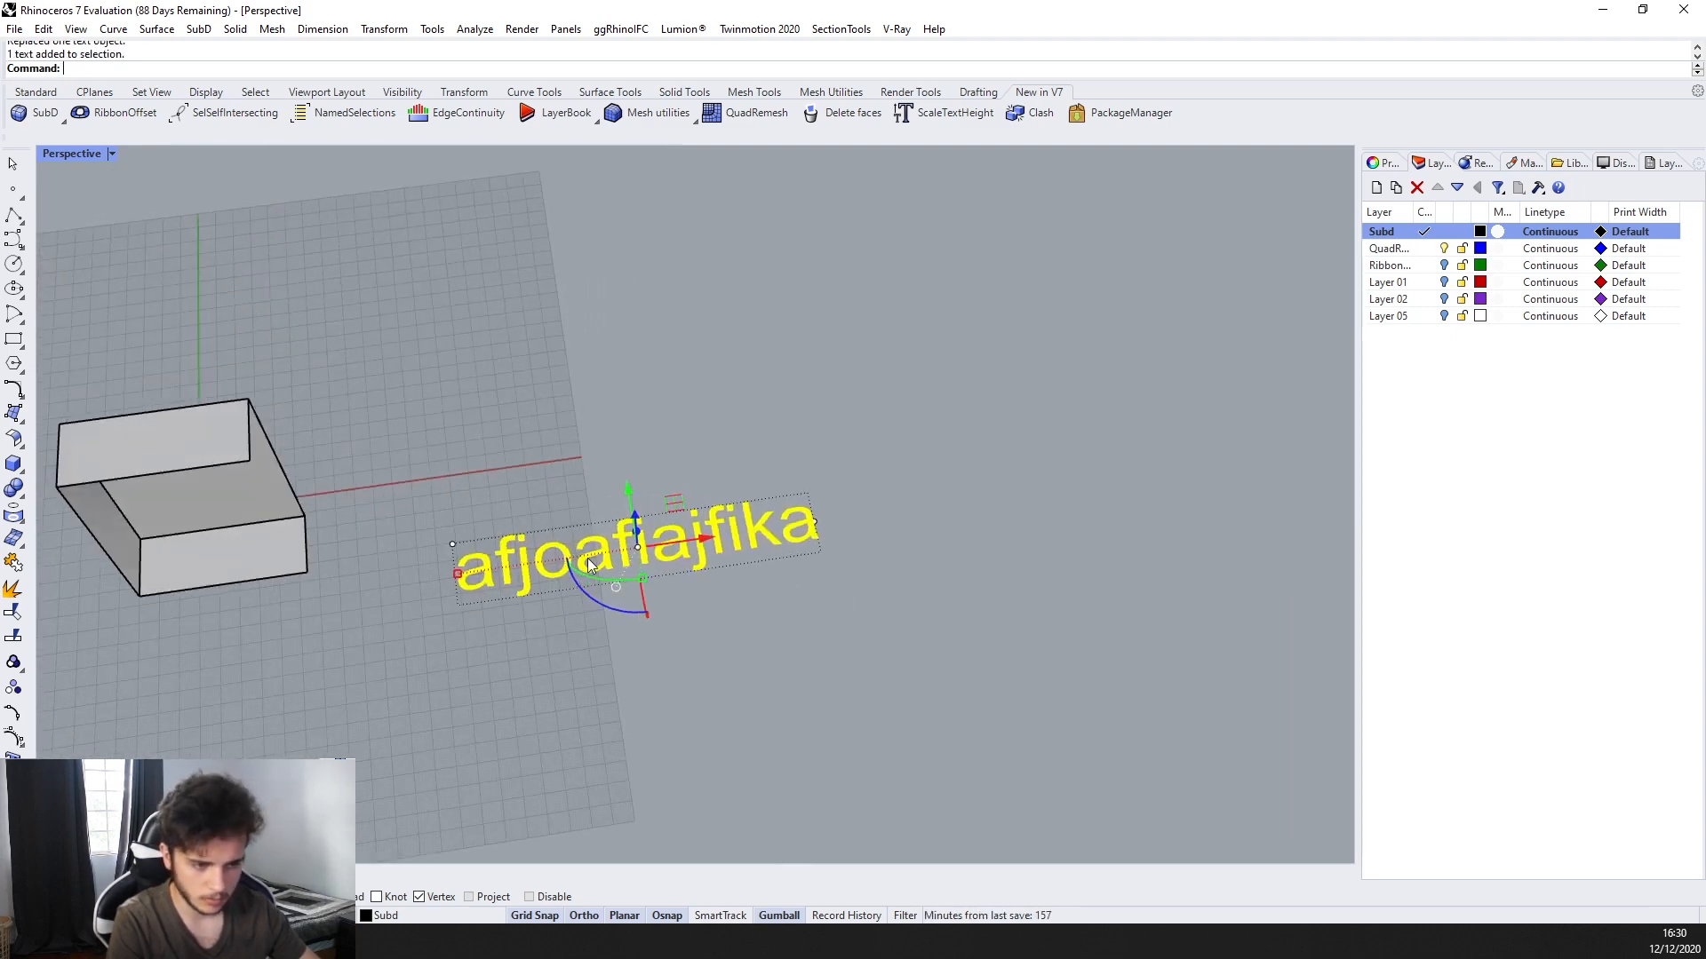
Place a second "afjoafiajfika" text with height 3 m on the other side of the red axis
scroll(532, 377, up, 2)
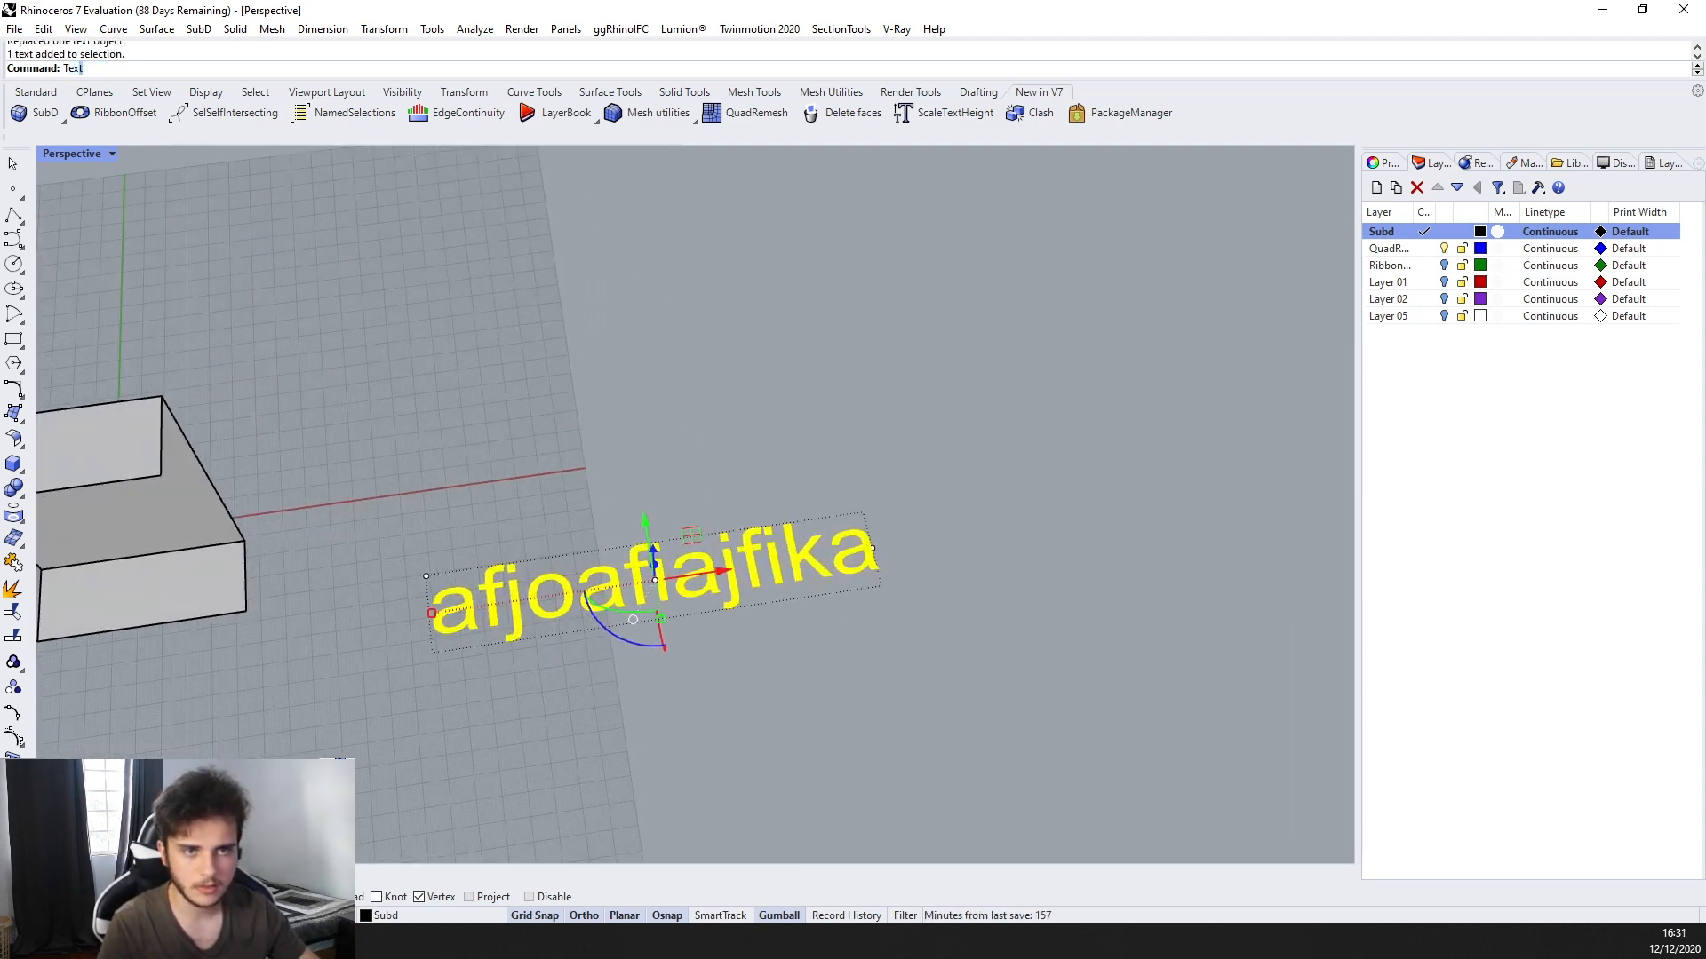
text(Text)
key(Return)
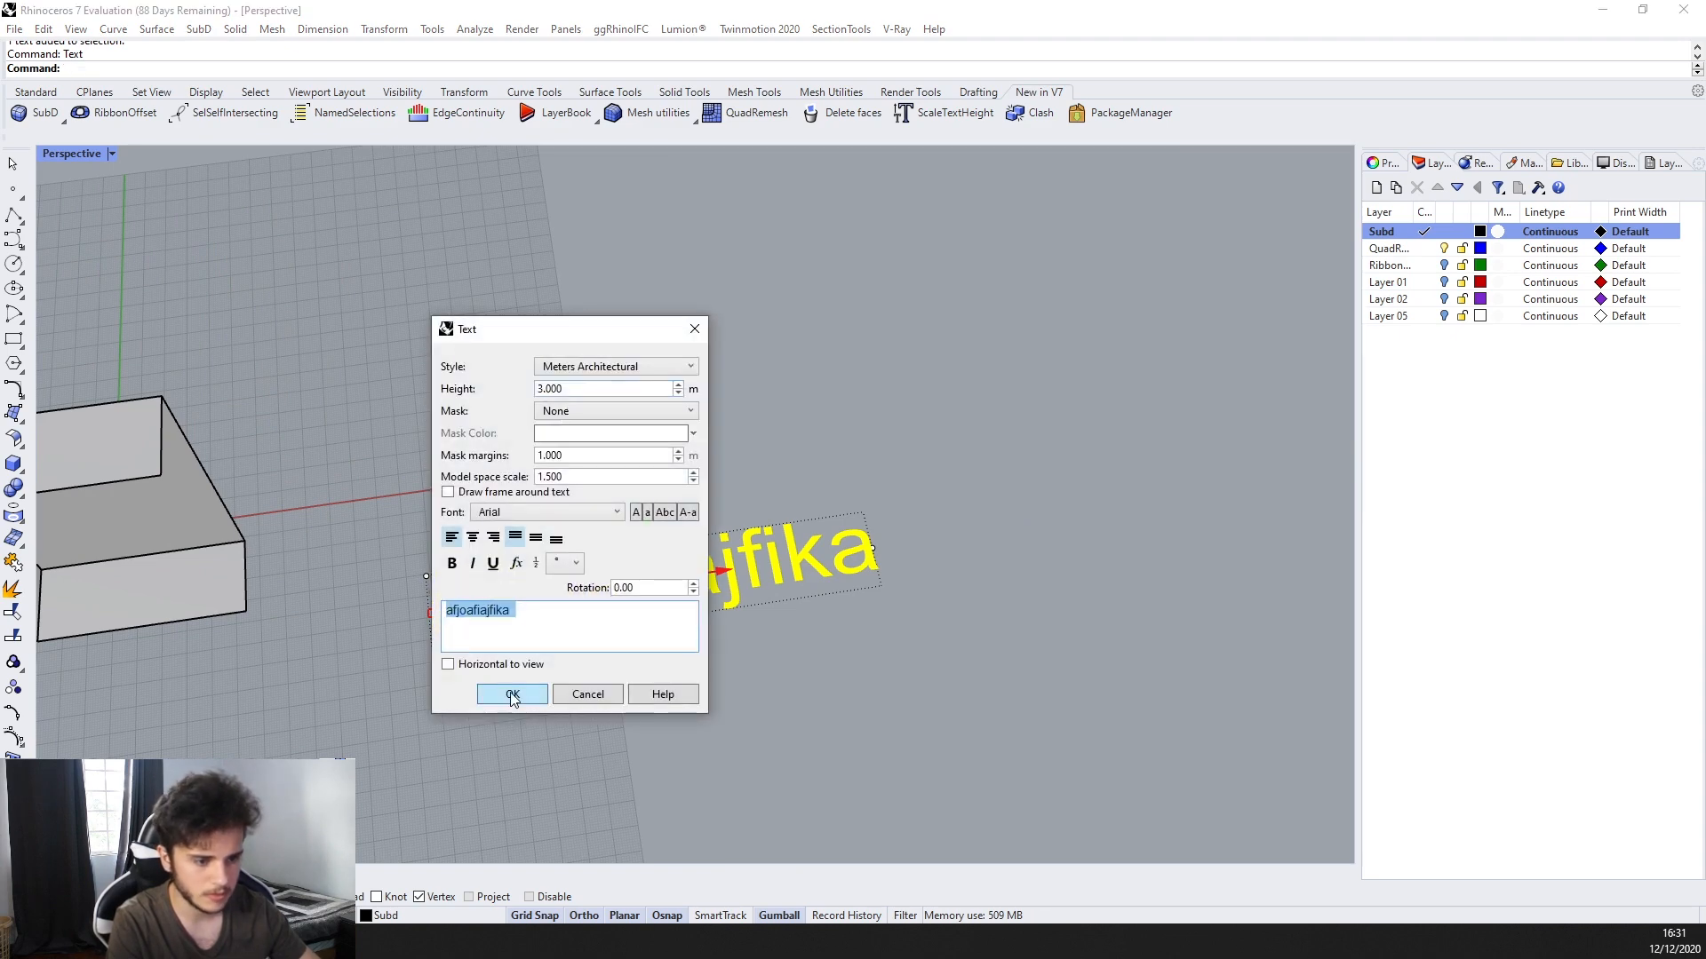
click(512, 697)
scroll(588, 428, up, 3)
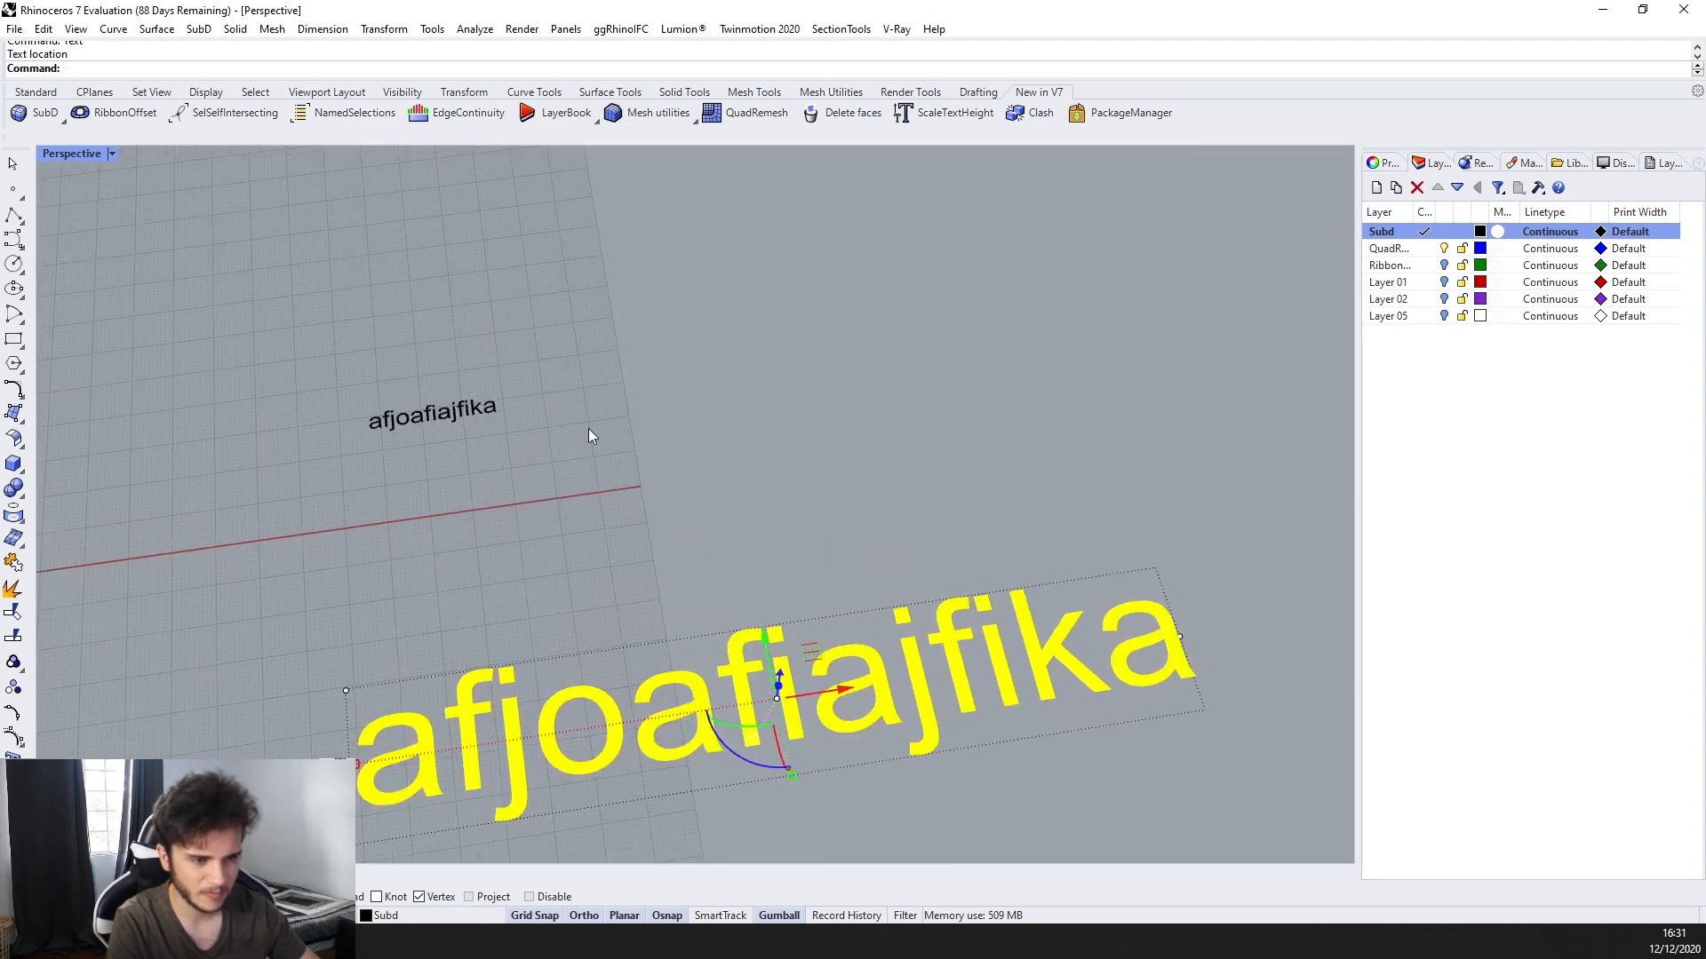
Try to enlarge the small text with the Scale command, from its upper-left corner using two reference points along its left side
click(402, 393)
scroll(462, 375, down, 3)
text(Scale)
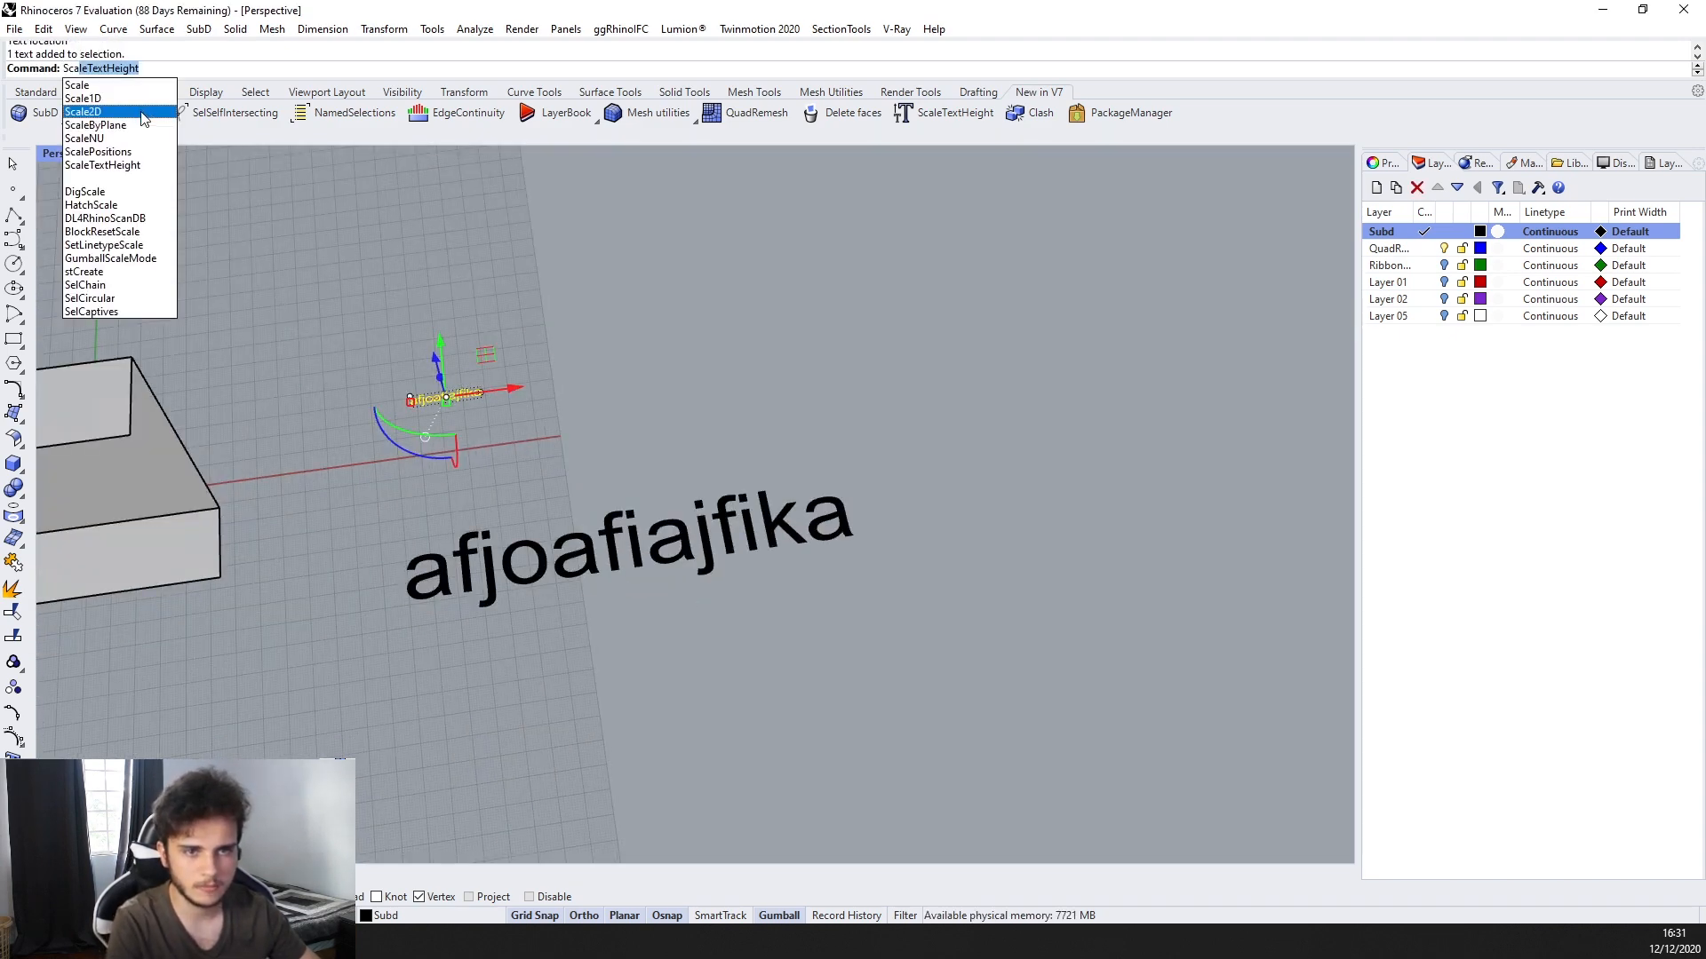
key(Return)
scroll(456, 407, up, 1)
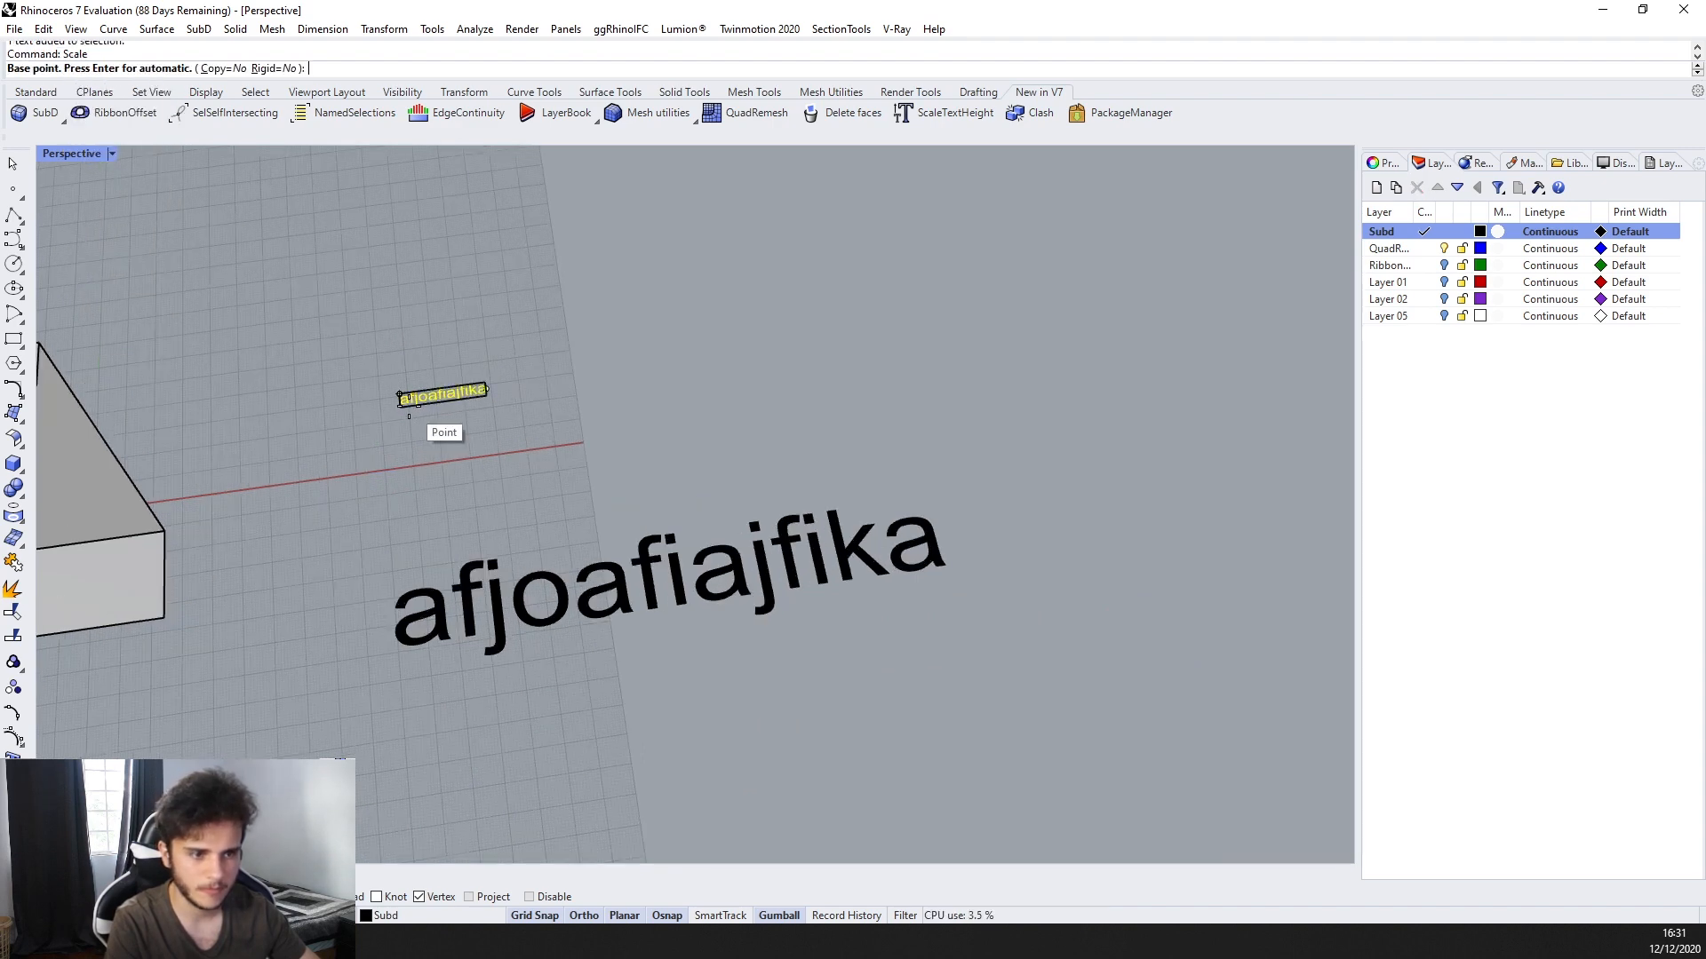
click(401, 395)
scroll(398, 419, up, 1)
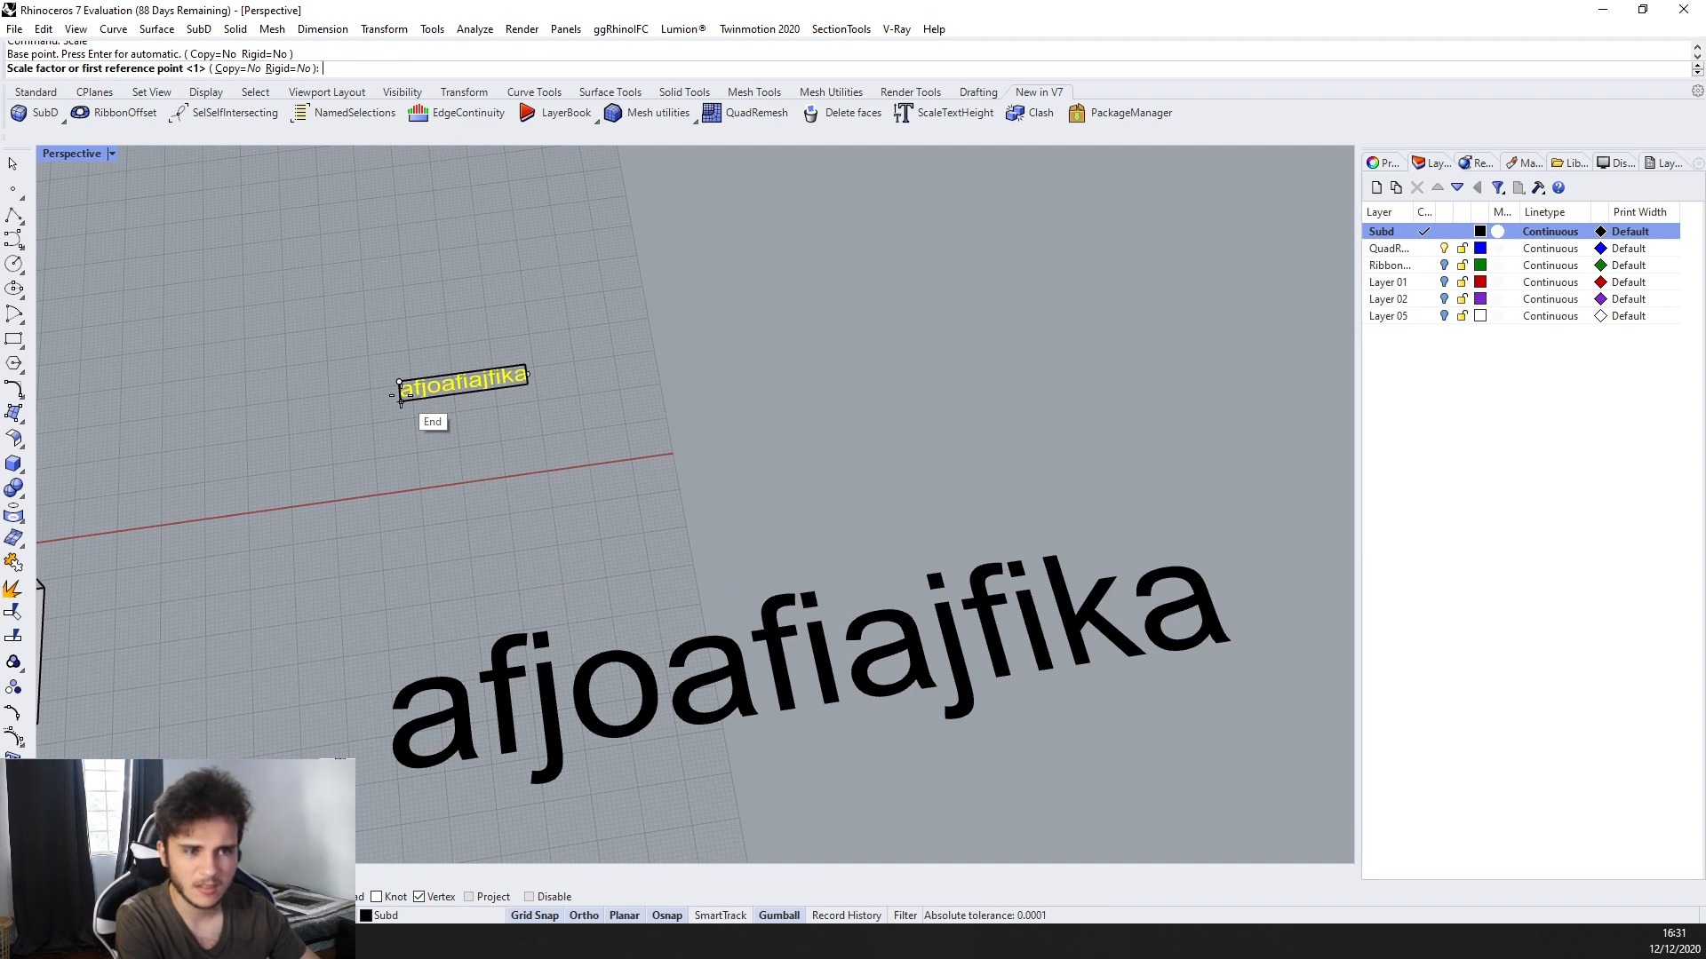
click(401, 401)
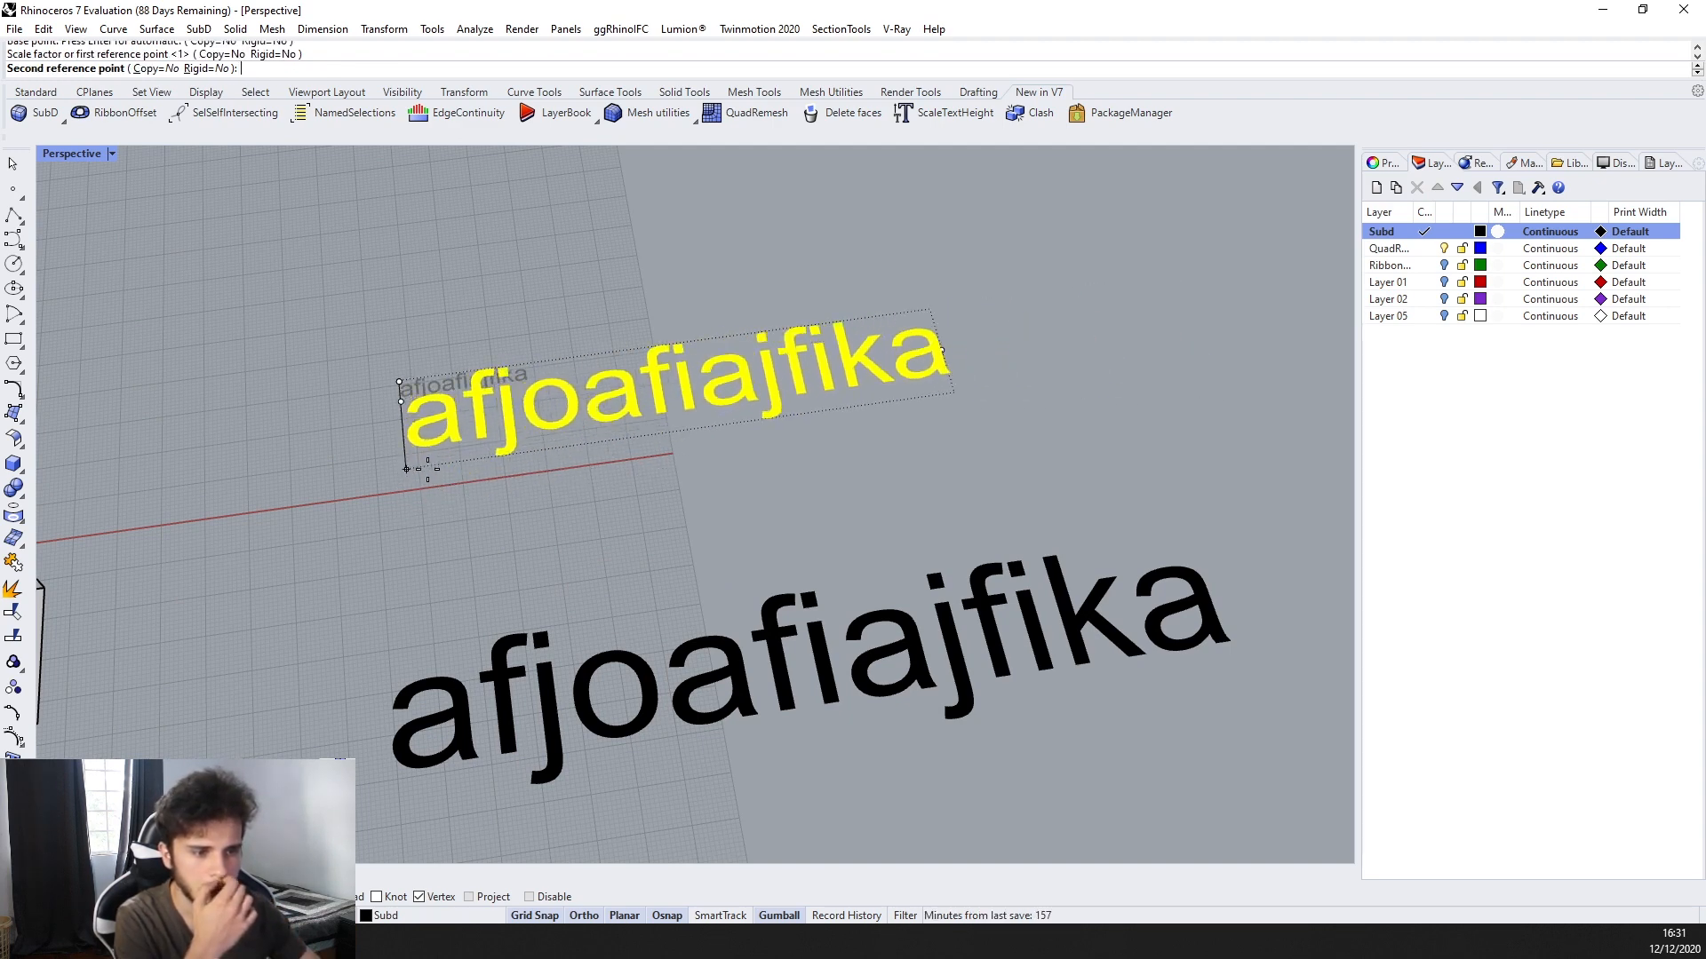
scroll(408, 481, down, 2)
click(425, 445)
scroll(409, 439, up, 4)
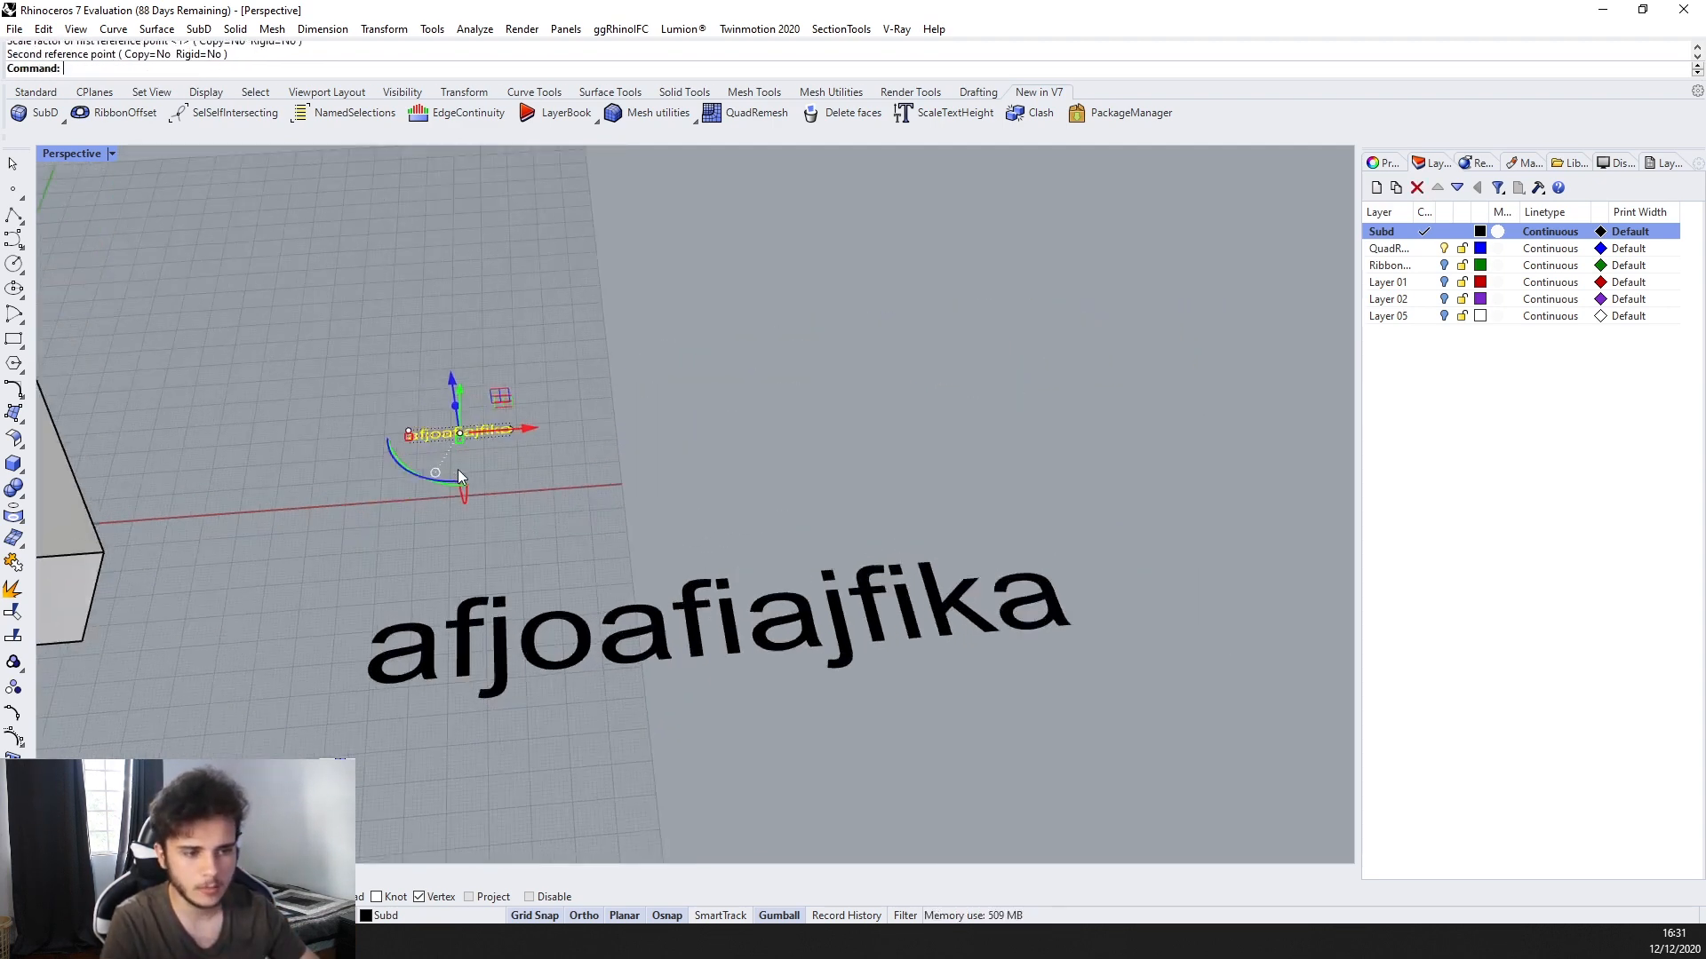
Compare the size of the small text with the one enlarged through ScaleTextHeight, and examine the larger text's frame and handles
scroll(395, 434, down, 2)
scroll(396, 418, up, 2)
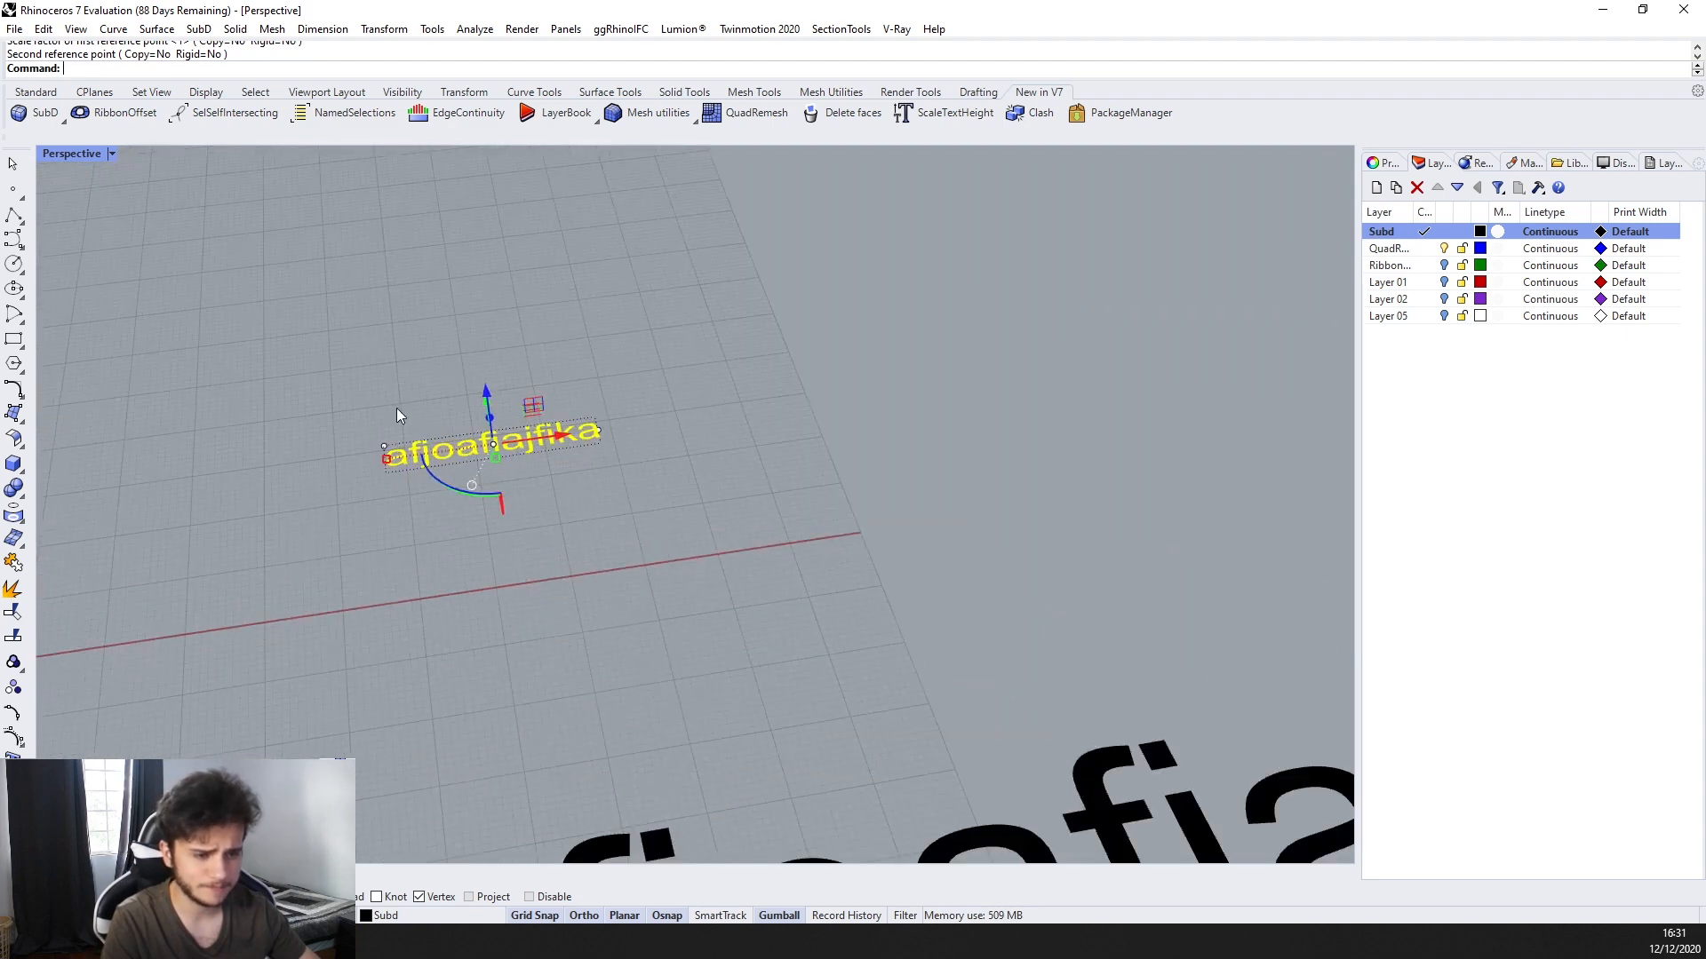
scroll(397, 408, down, 1)
scroll(394, 412, up, 1)
scroll(396, 415, down, 2)
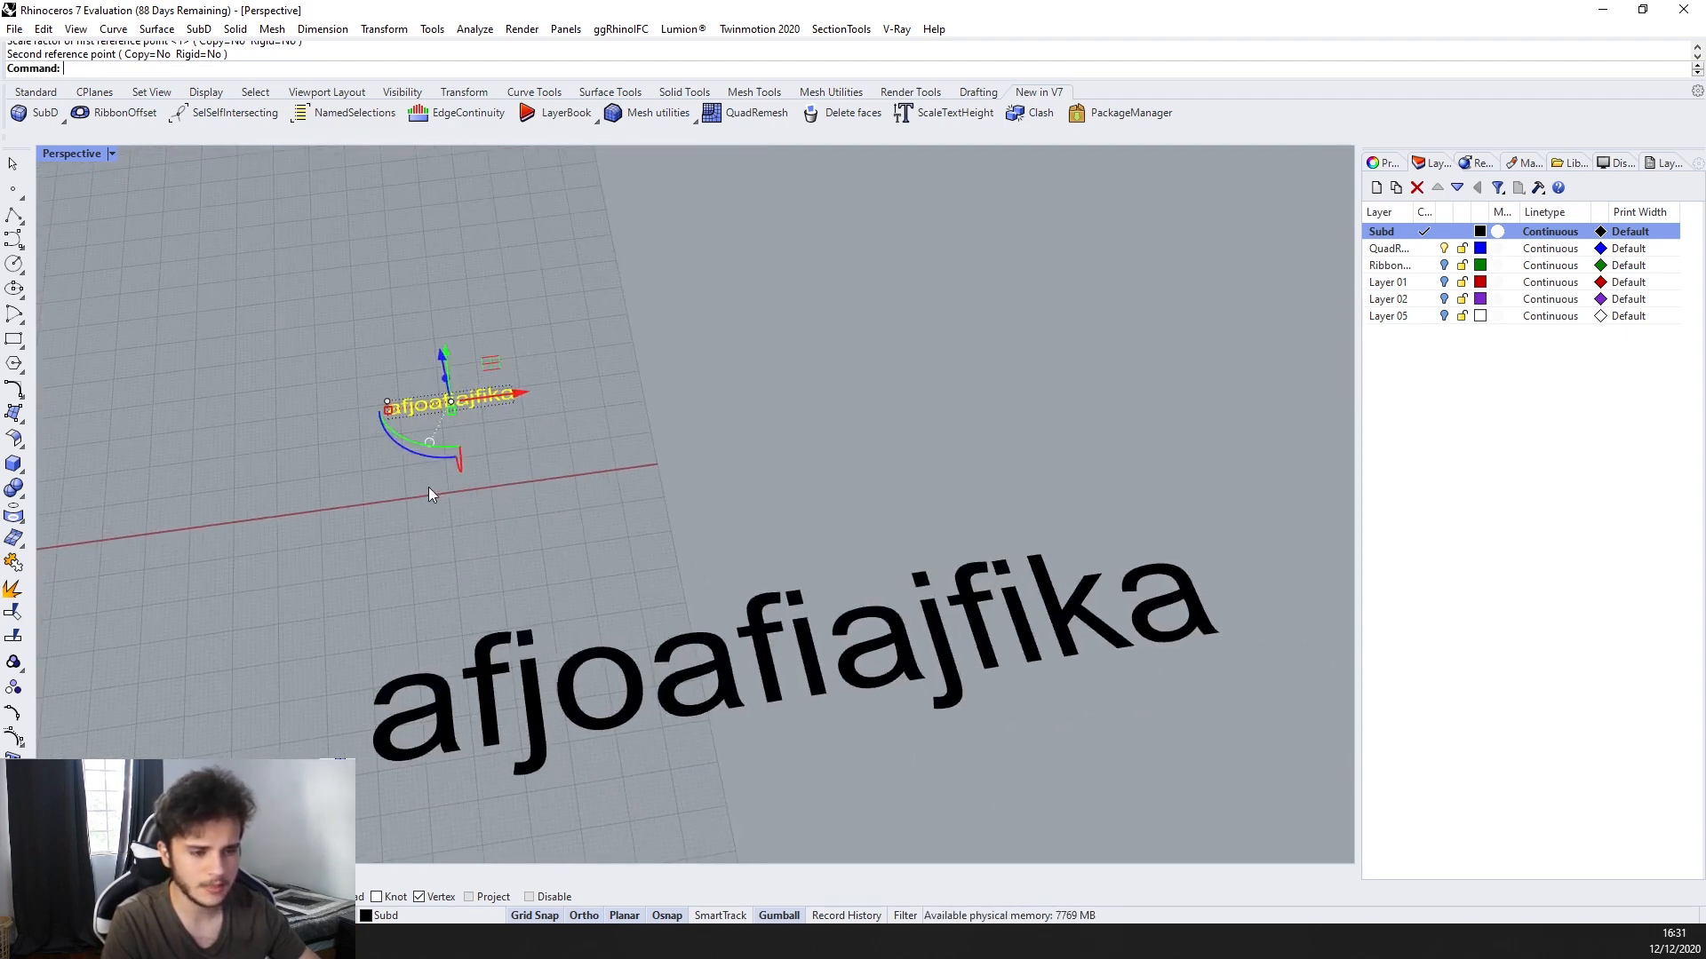
right_drag(486, 407, 350, 428)
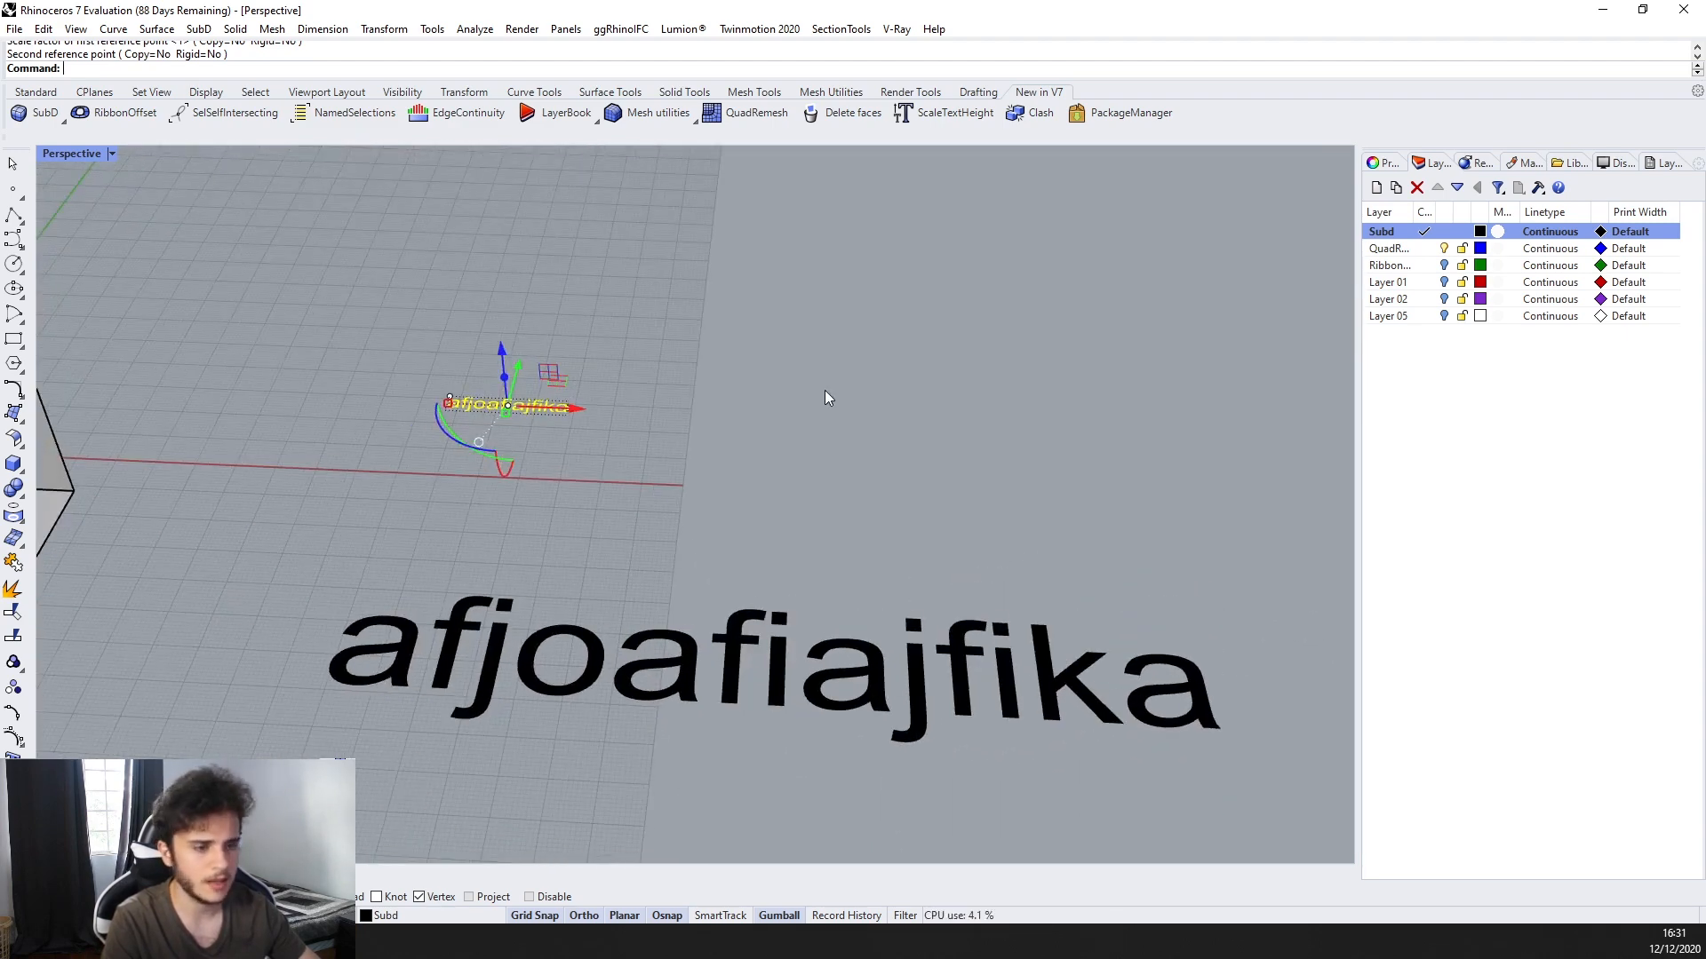
scroll(742, 379, down, 2)
click(684, 589)
scroll(501, 564, down, 5)
scroll(452, 561, up, 4)
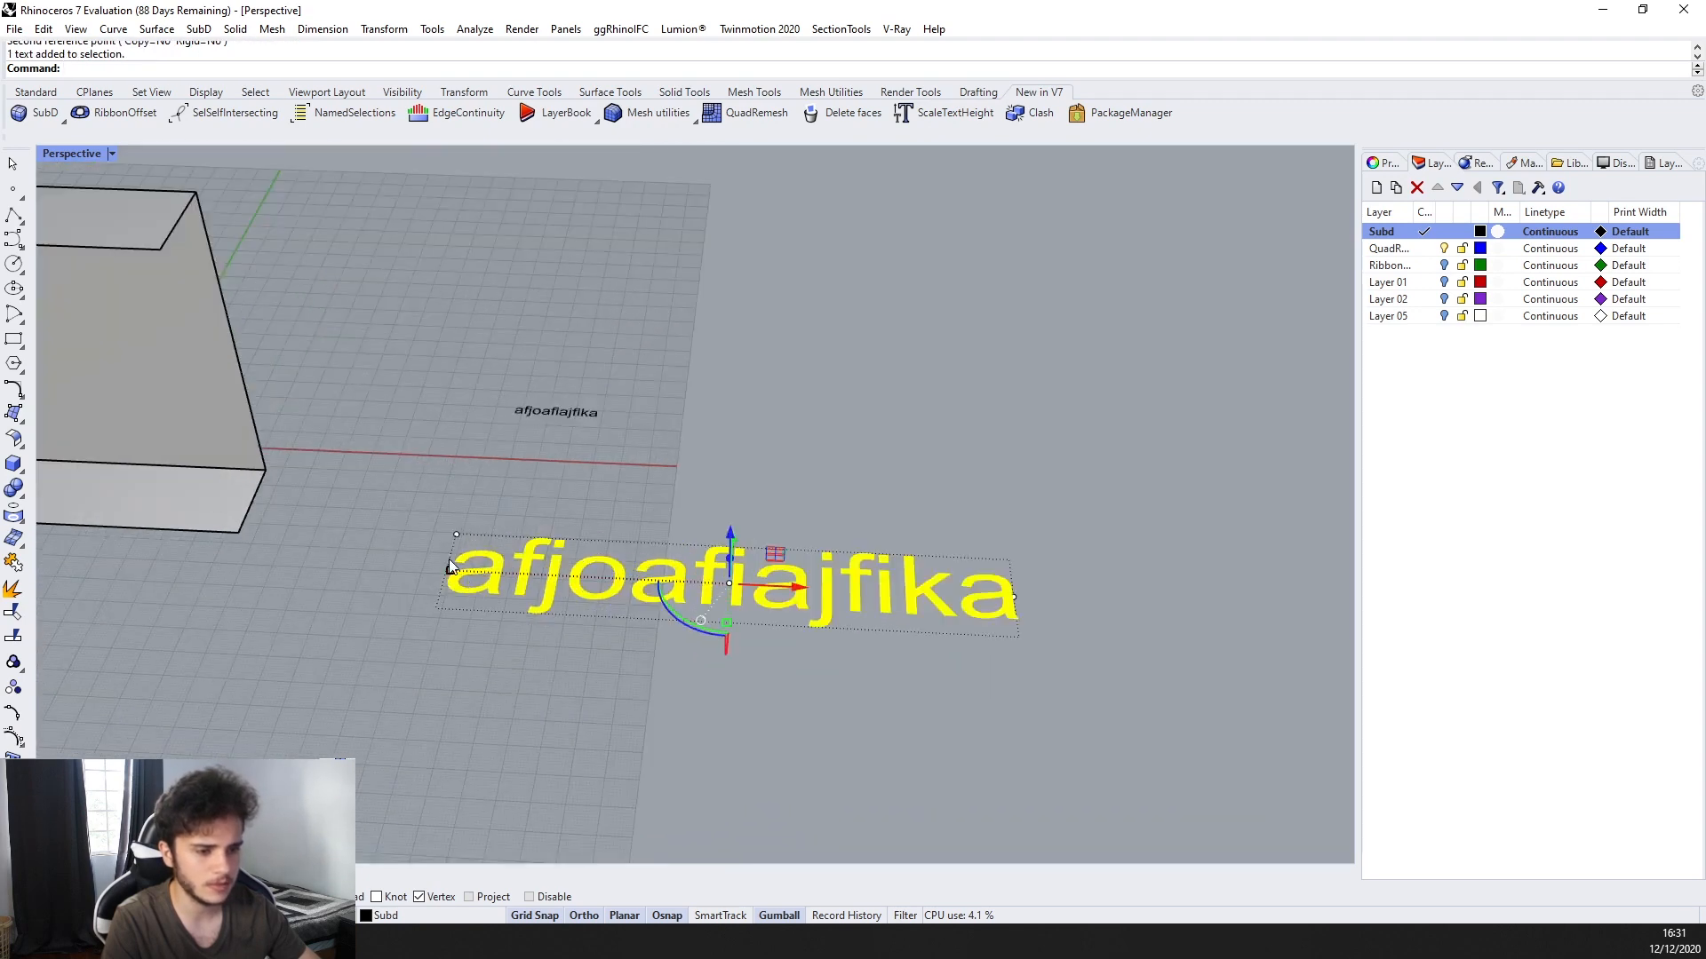
scroll(494, 567, up, 1)
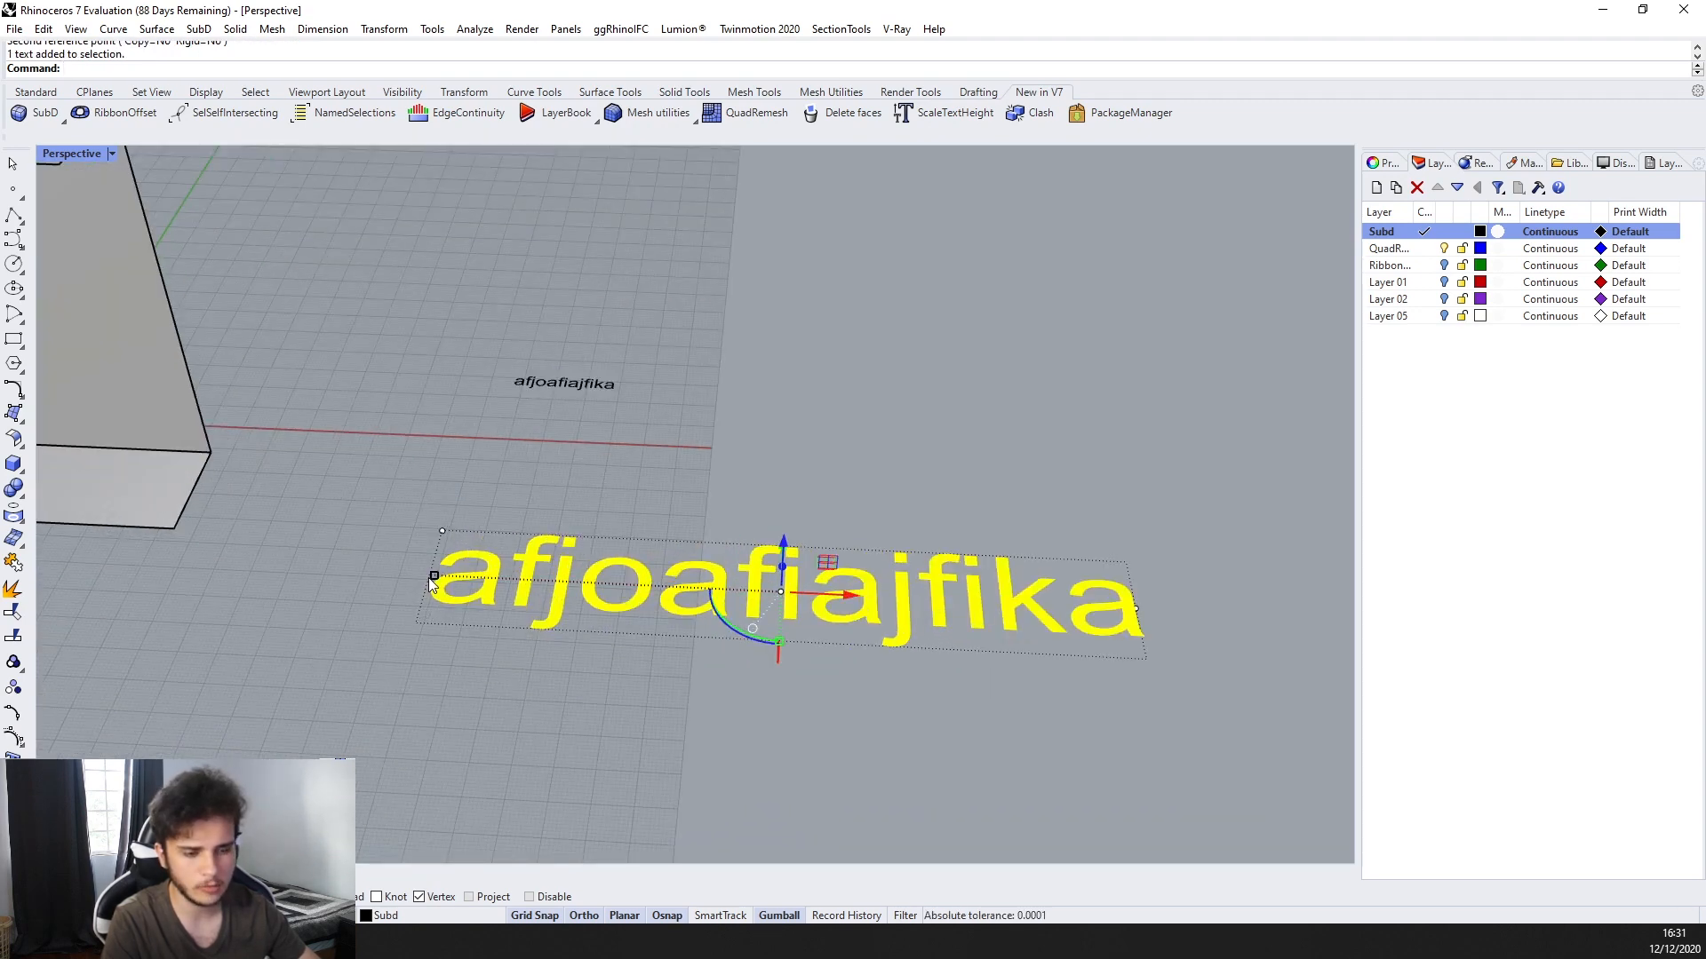
scroll(440, 538, down, 4)
right_drag(439, 529, 649, 463)
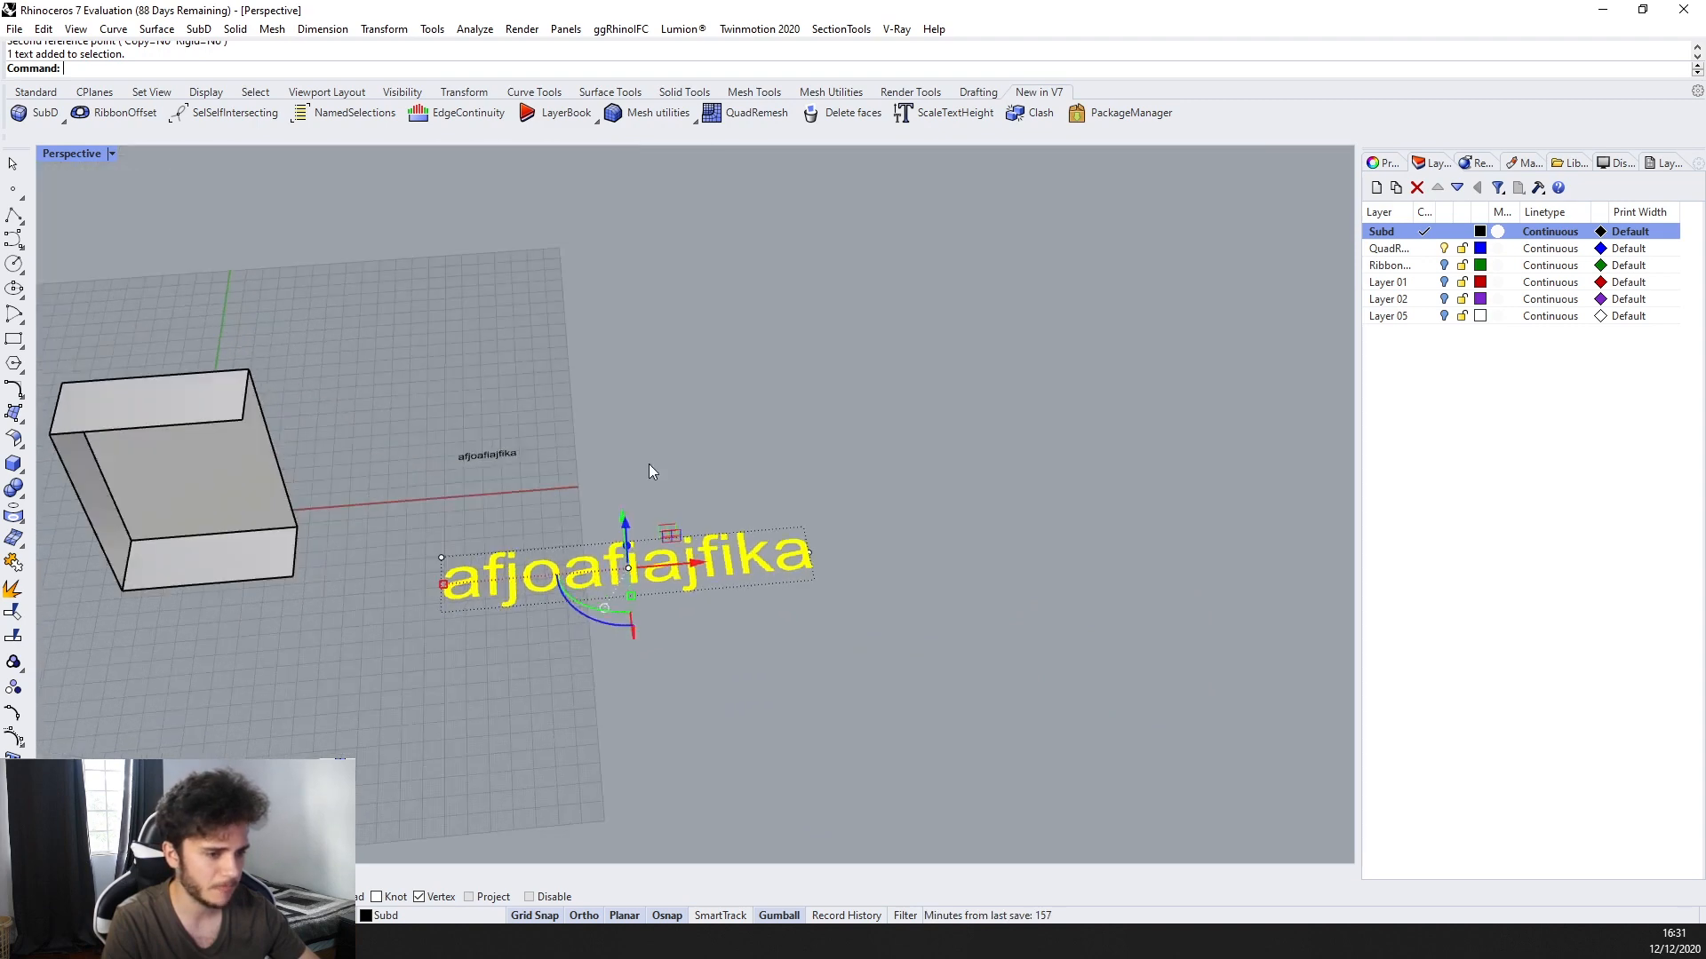
scroll(649, 464, down, 4)
click(680, 426)
right_drag(595, 363, 519, 381)
scroll(520, 381, up, 5)
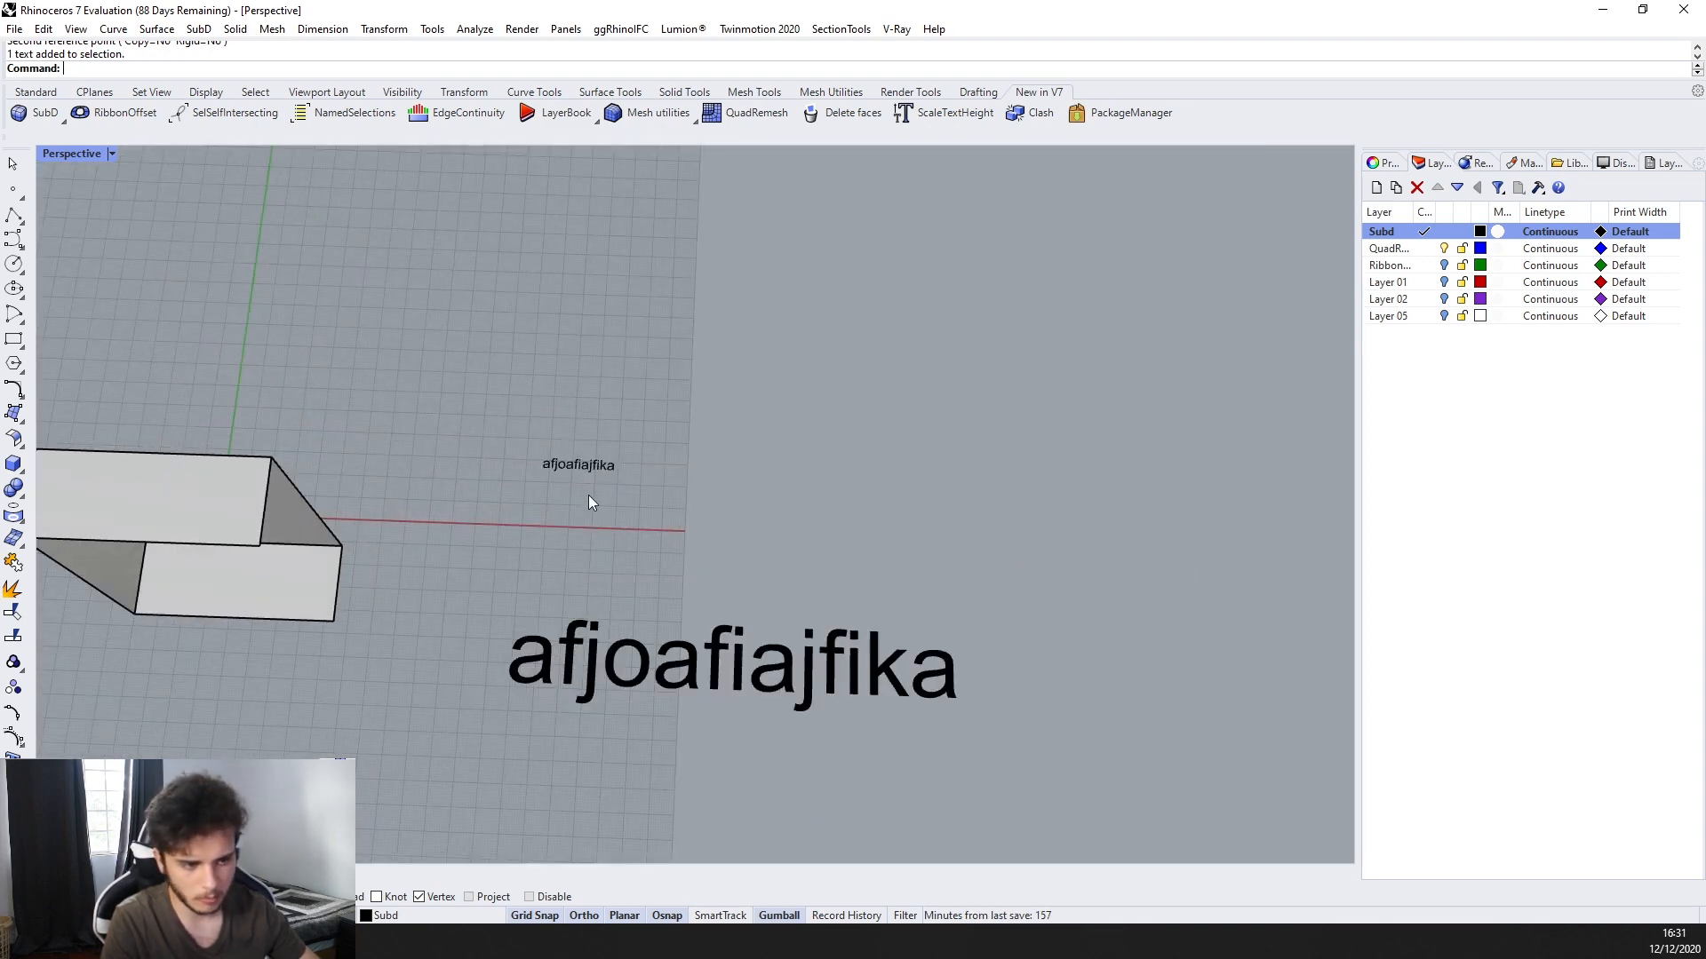
Delete the small second text and select the enlarged one
click(588, 471)
right_drag(625, 482, 666, 427)
key(Delete)
click(762, 680)
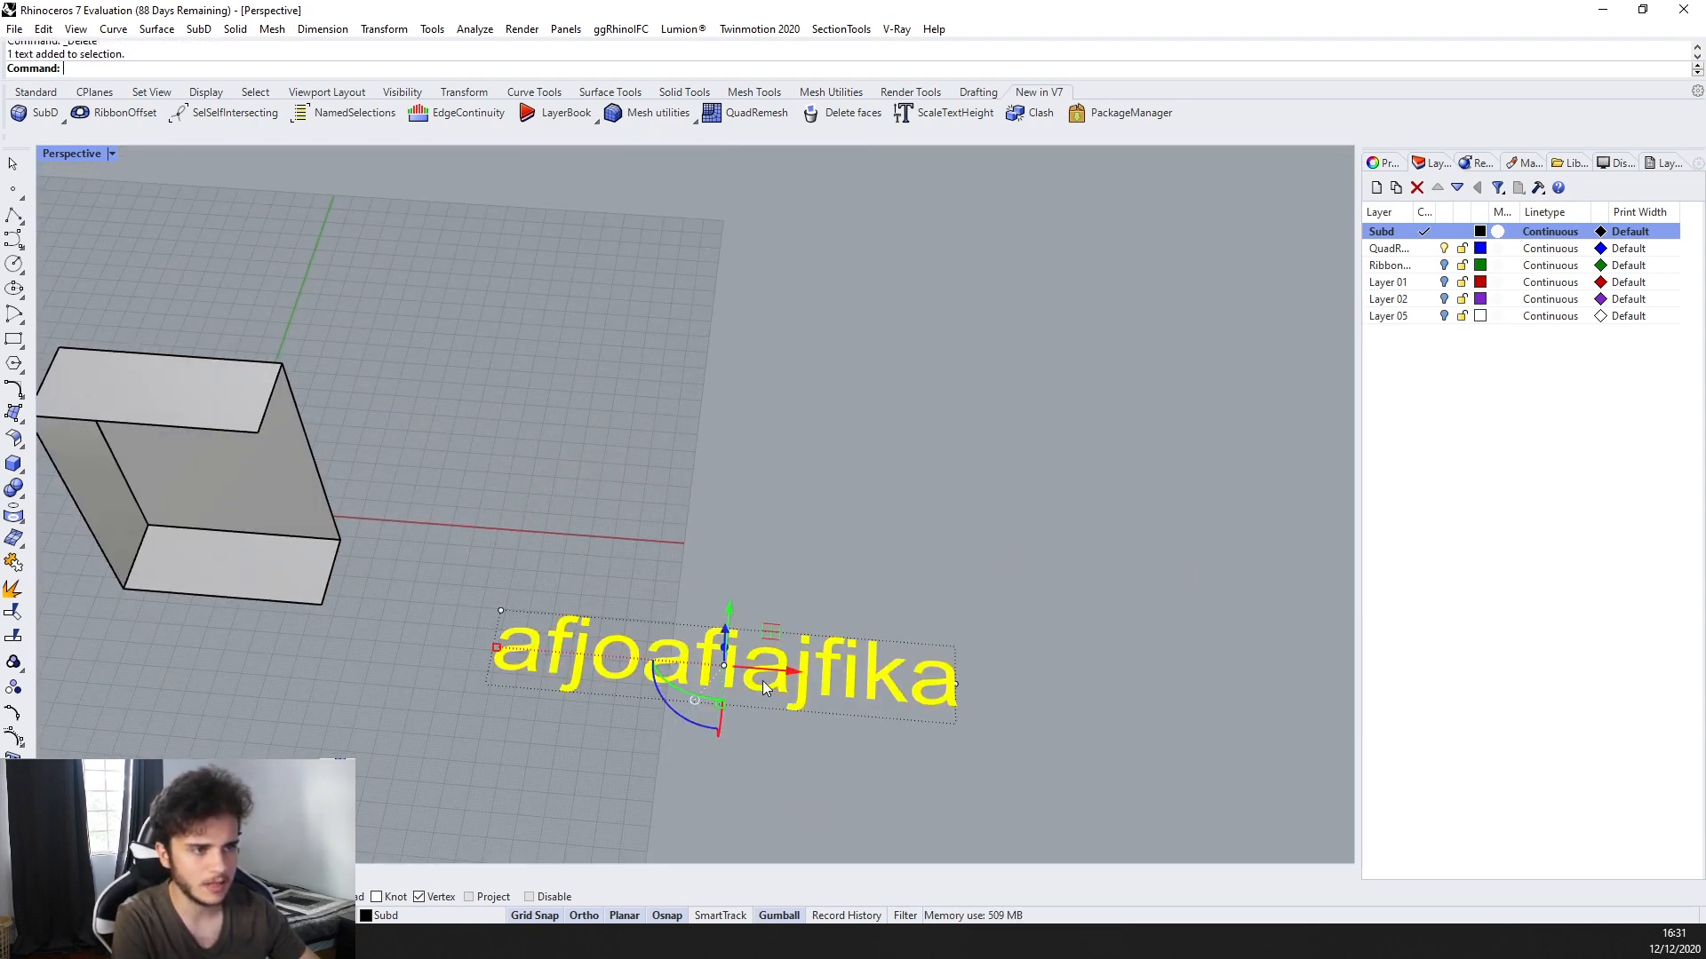
Delete the enlarged "afjoafiajfika" text
key(Delete)
scroll(760, 671, down, 5)
right_drag(728, 542, 683, 425)
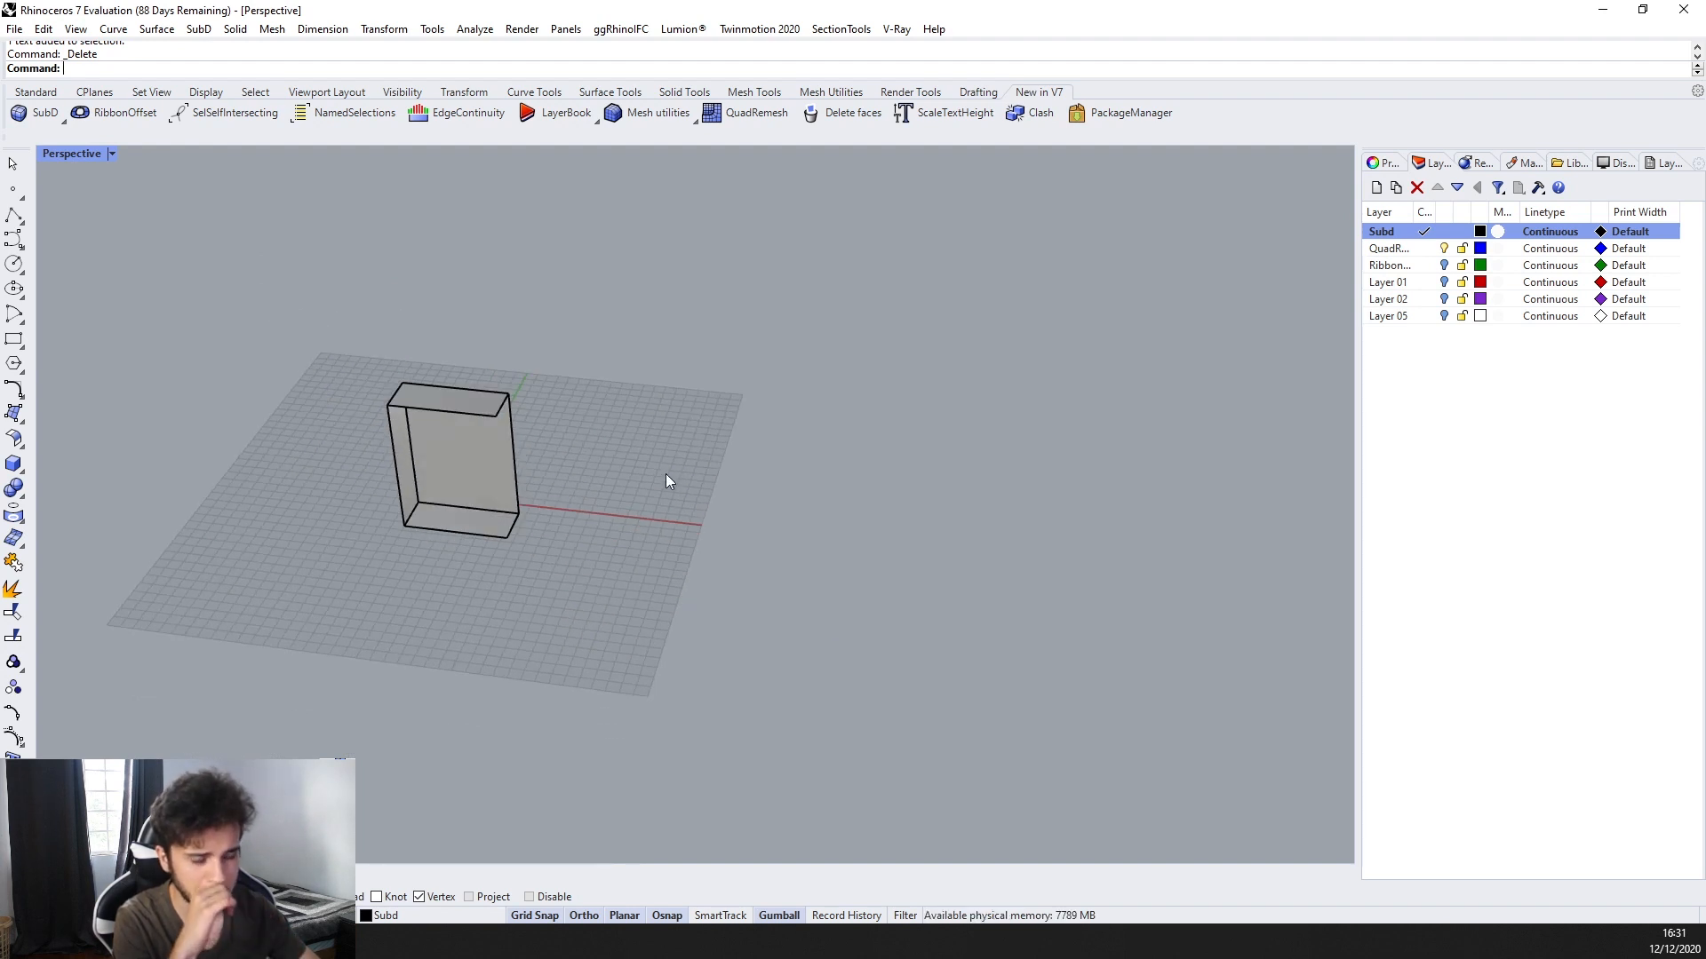
right_drag(620, 498, 500, 395)
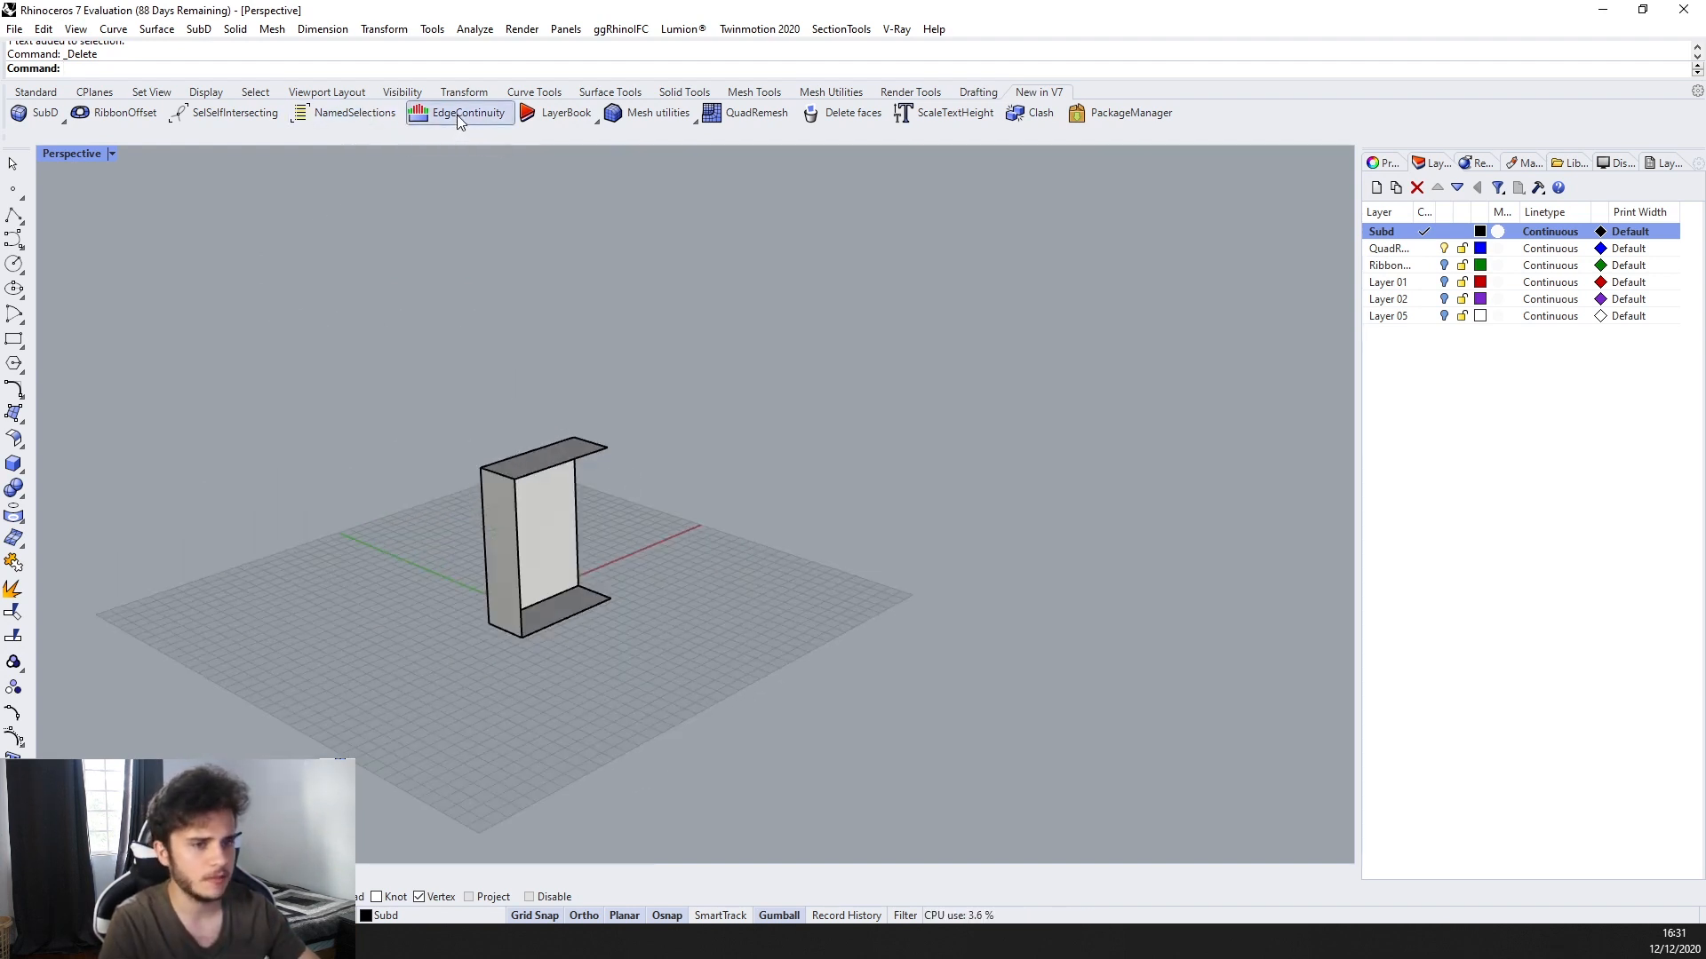
scroll(533, 503, up, 5)
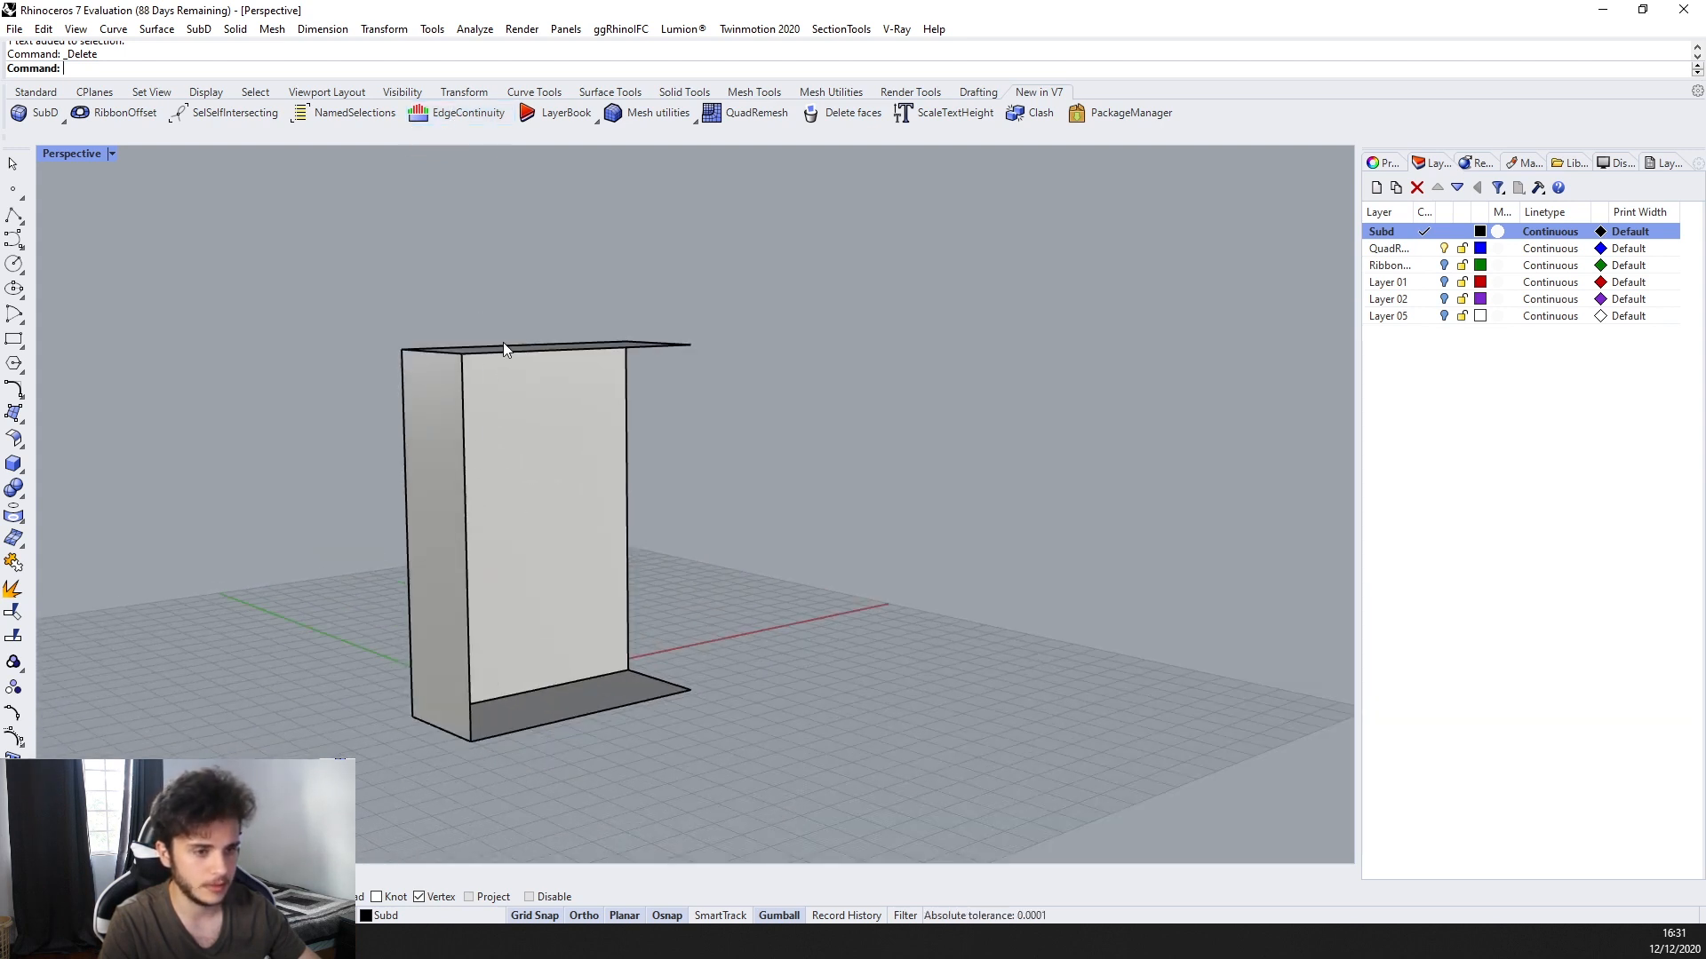
right_drag(503, 343, 406, 437)
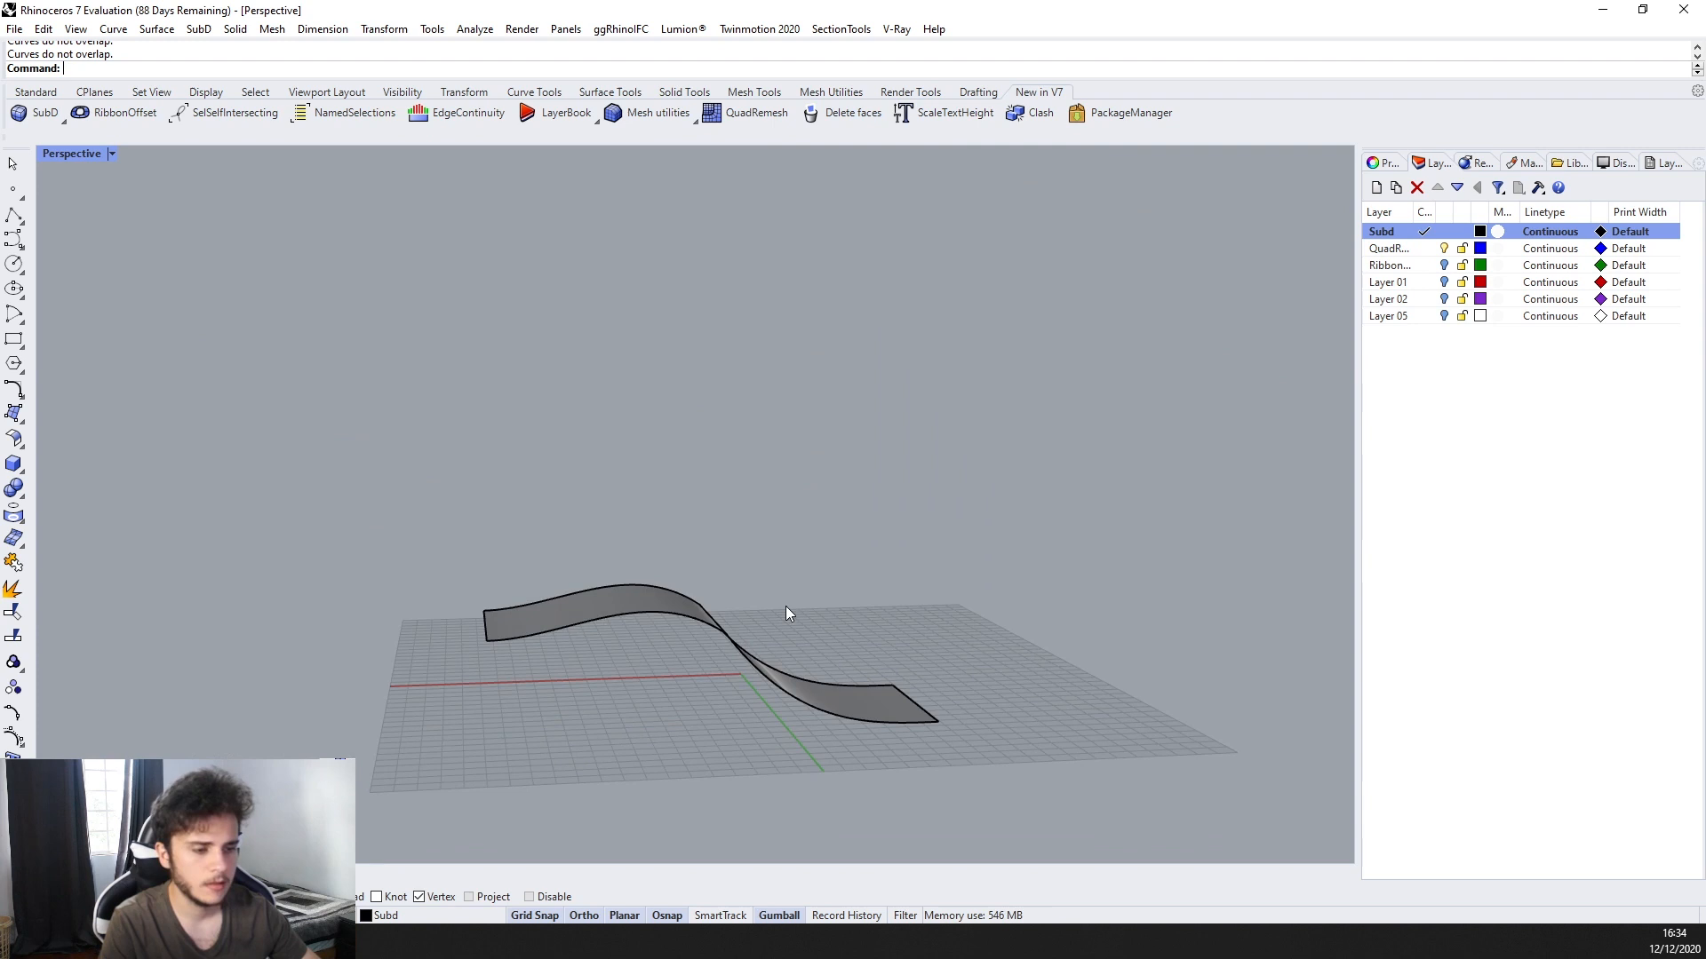
Examine the wave-shaped open polysurface and the joint between its two curved surfaces from several angles
right_drag(785, 606, 683, 610)
click(850, 647)
key(Escape)
click(684, 625)
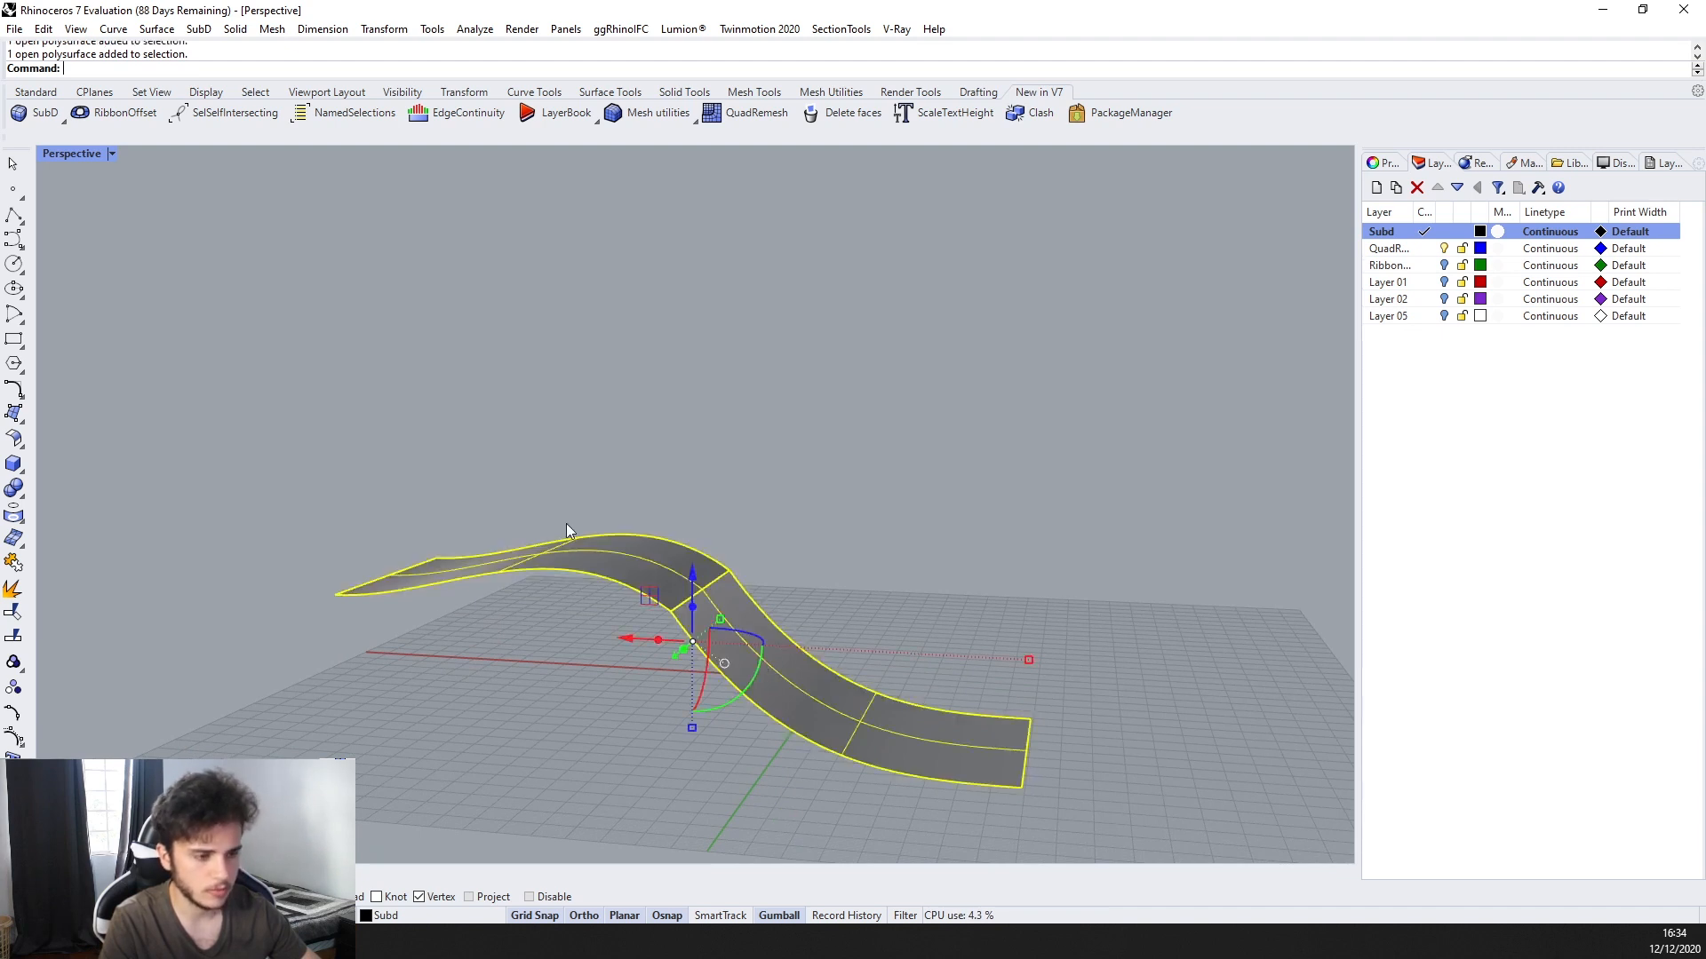
click(567, 524)
scroll(752, 562, up, 5)
right_drag(751, 562, 537, 643)
right_drag(798, 551, 703, 492)
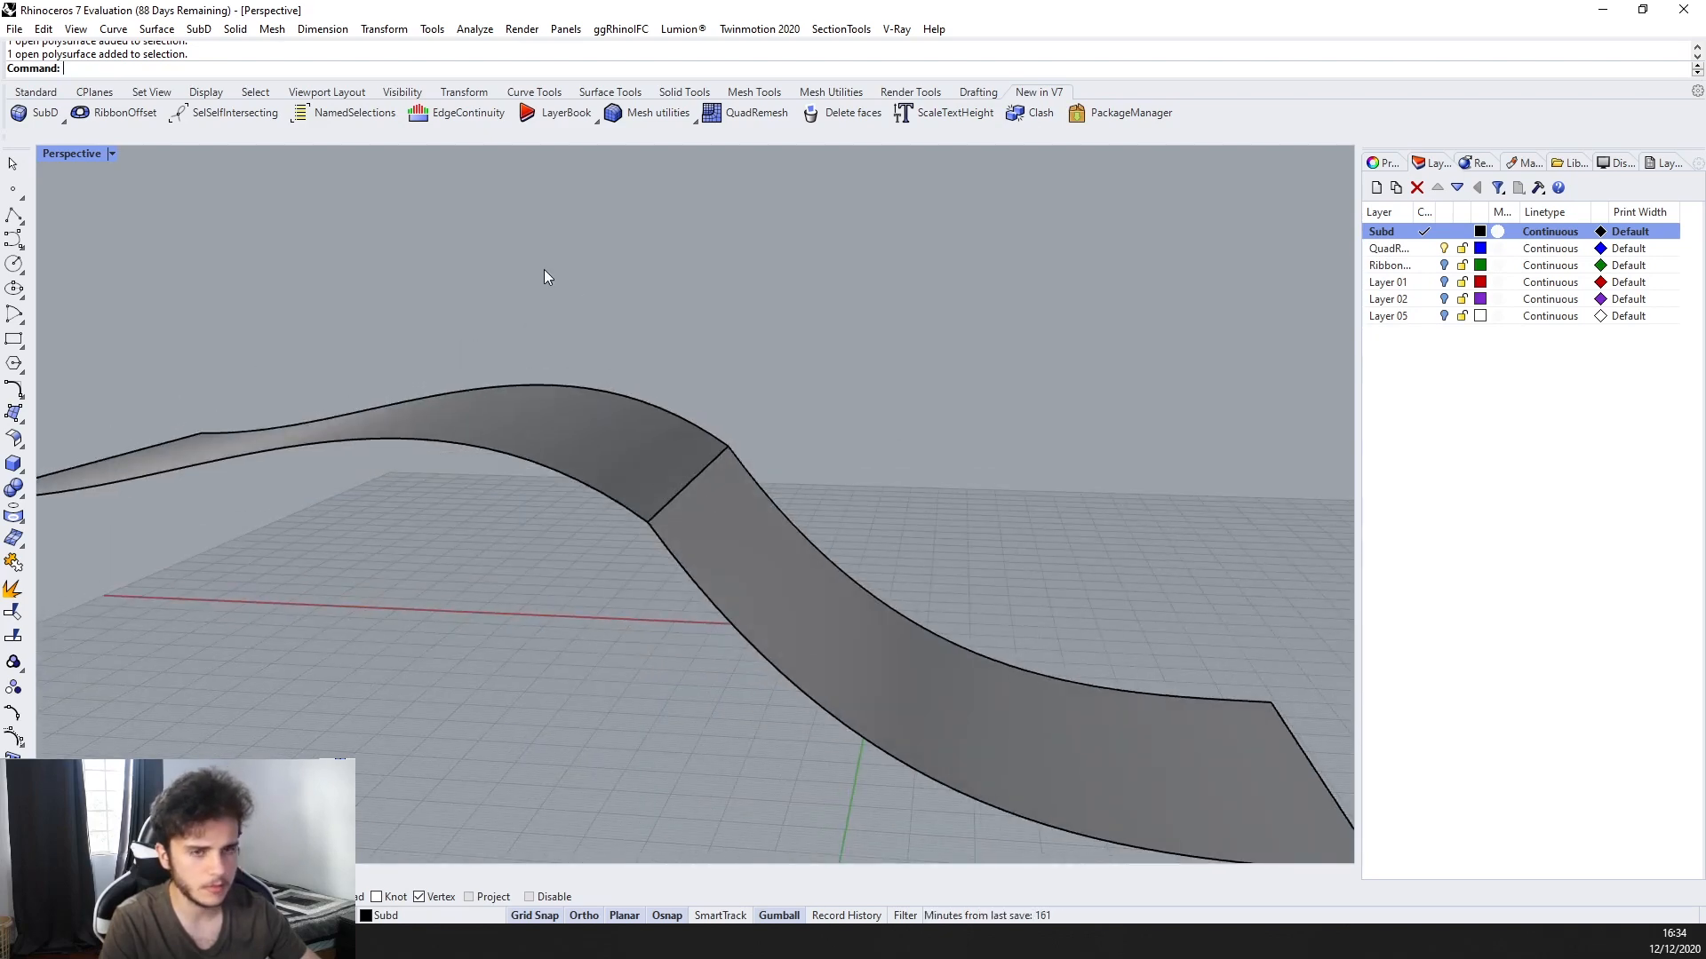
right_drag(627, 432, 671, 471)
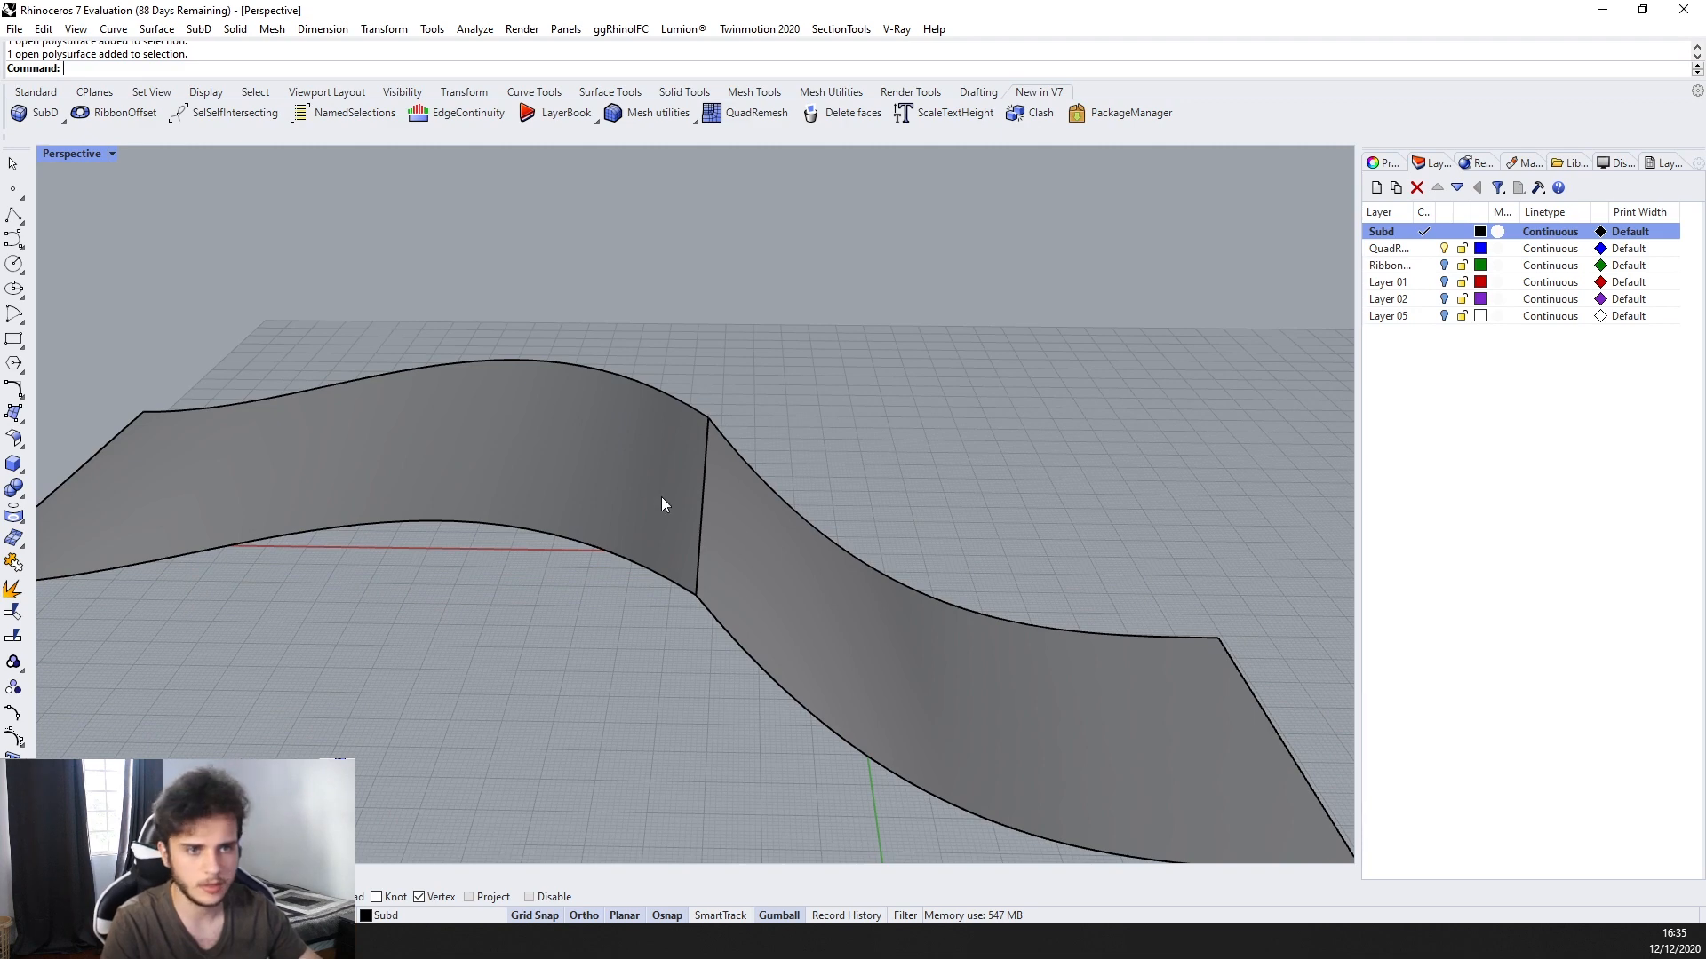
scroll(764, 436, down, 3)
click(761, 567)
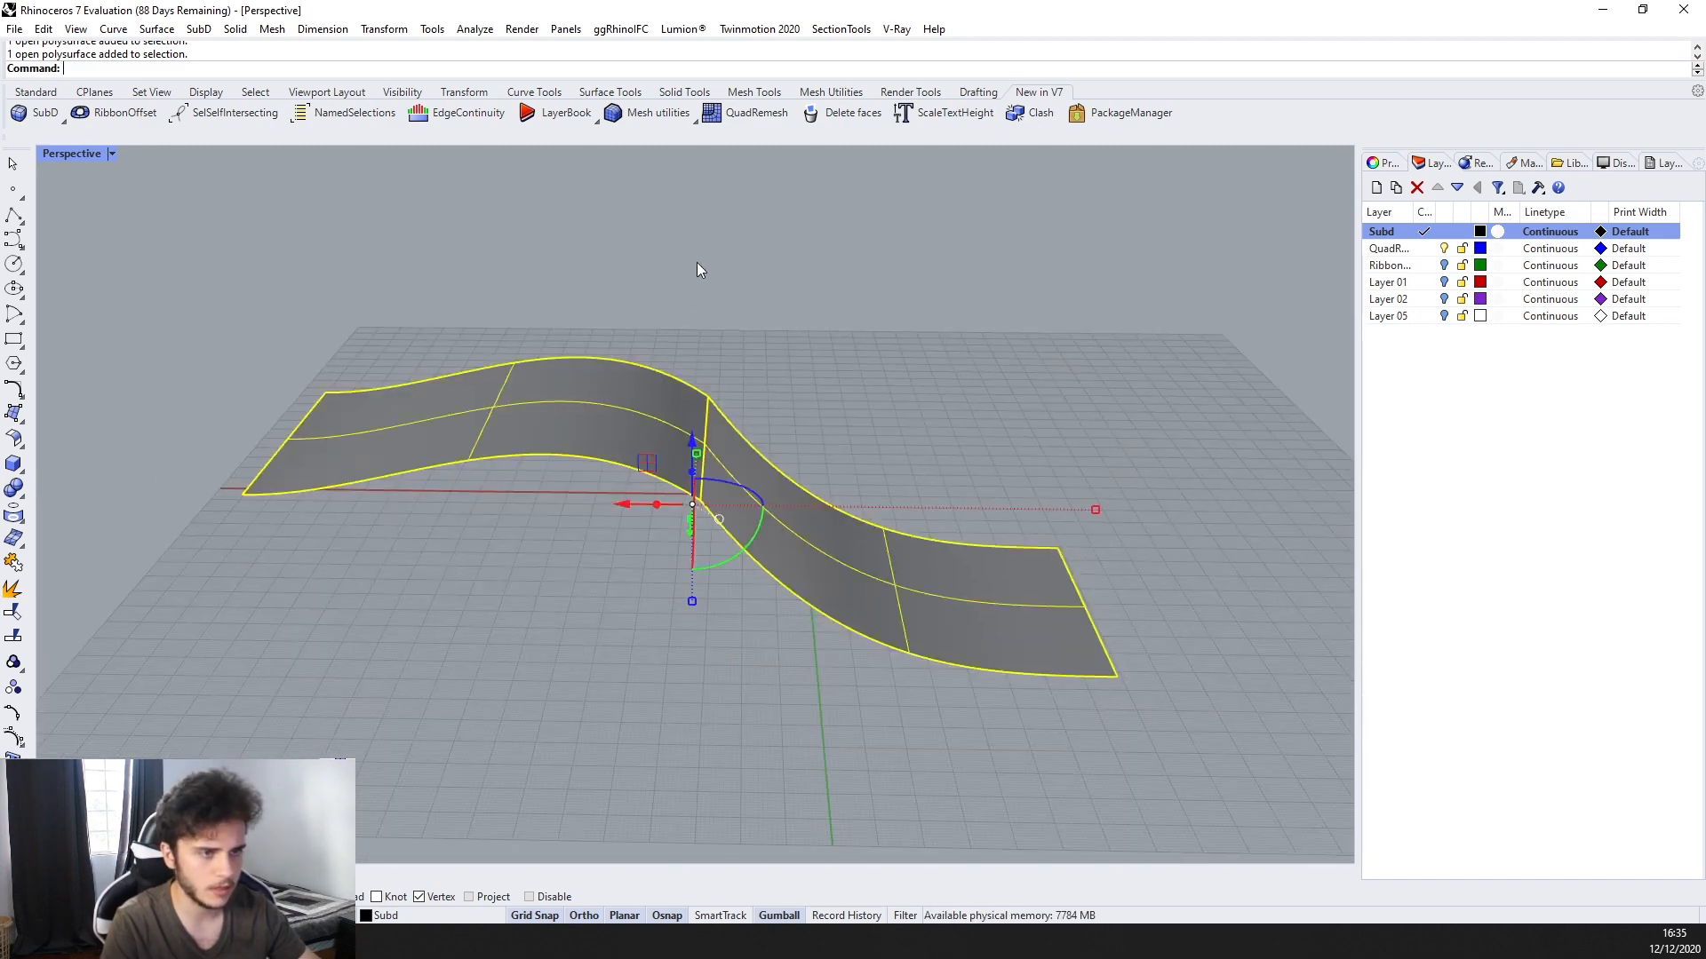
key(Escape)
Run EdgeContinuity on the shared edge between the two curved surfaces, choosing the first polysurface edge candidate
click(456, 113)
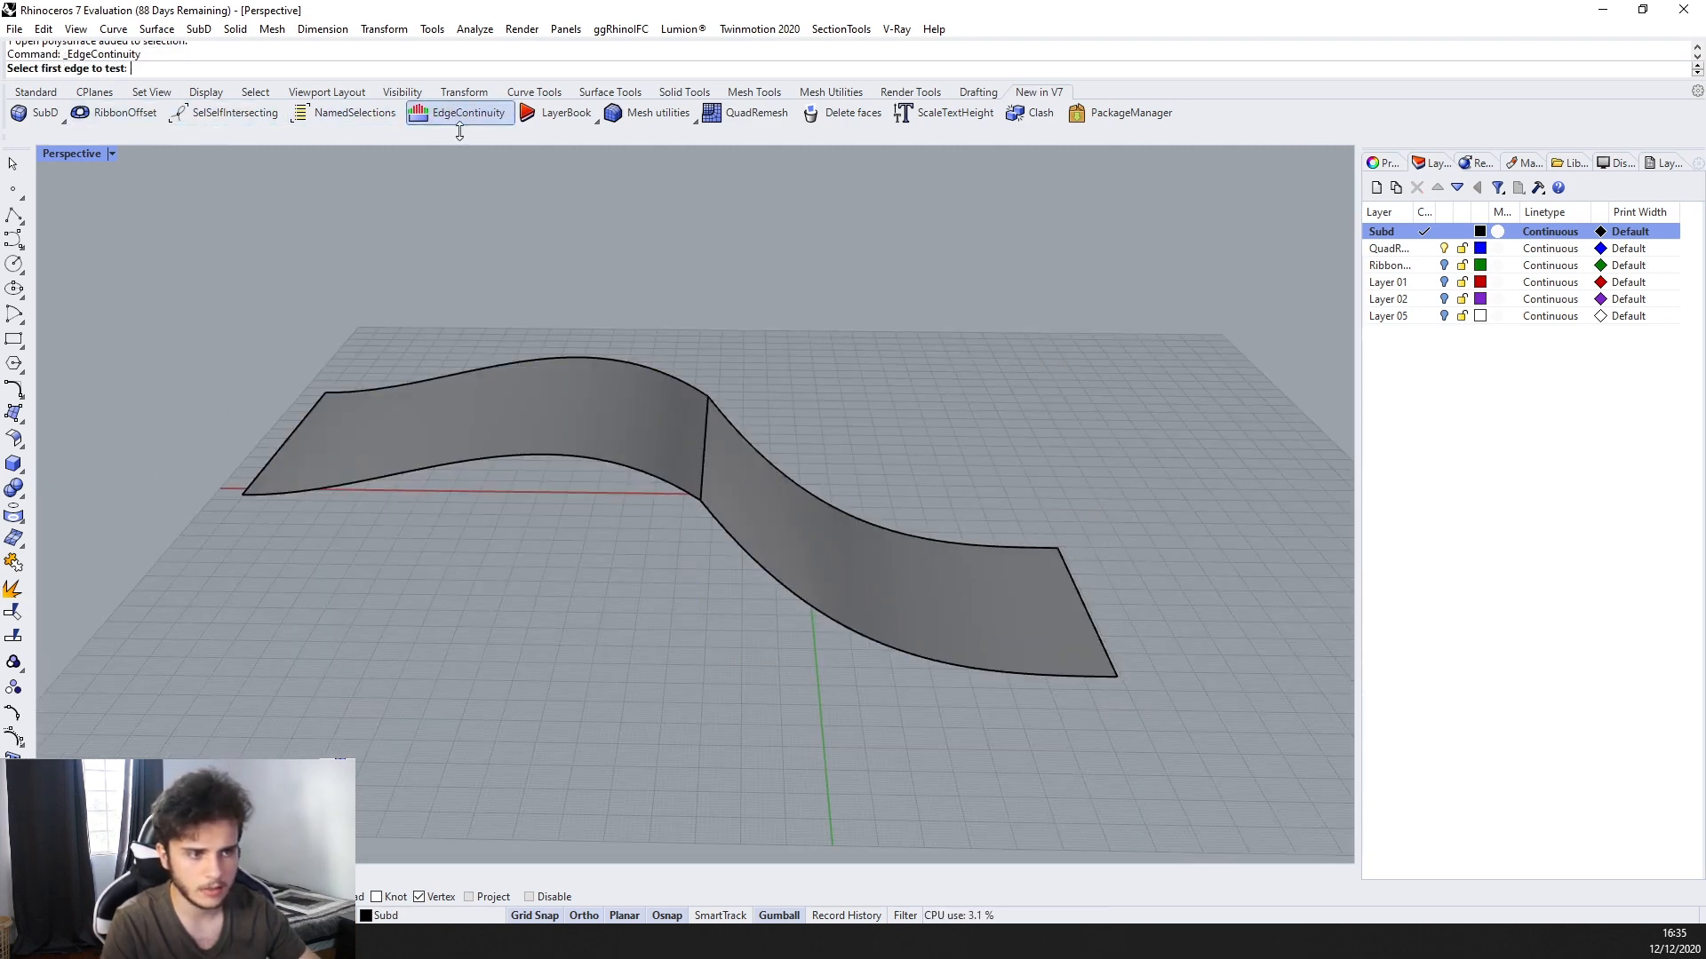
scroll(727, 440, up, 5)
click(700, 441)
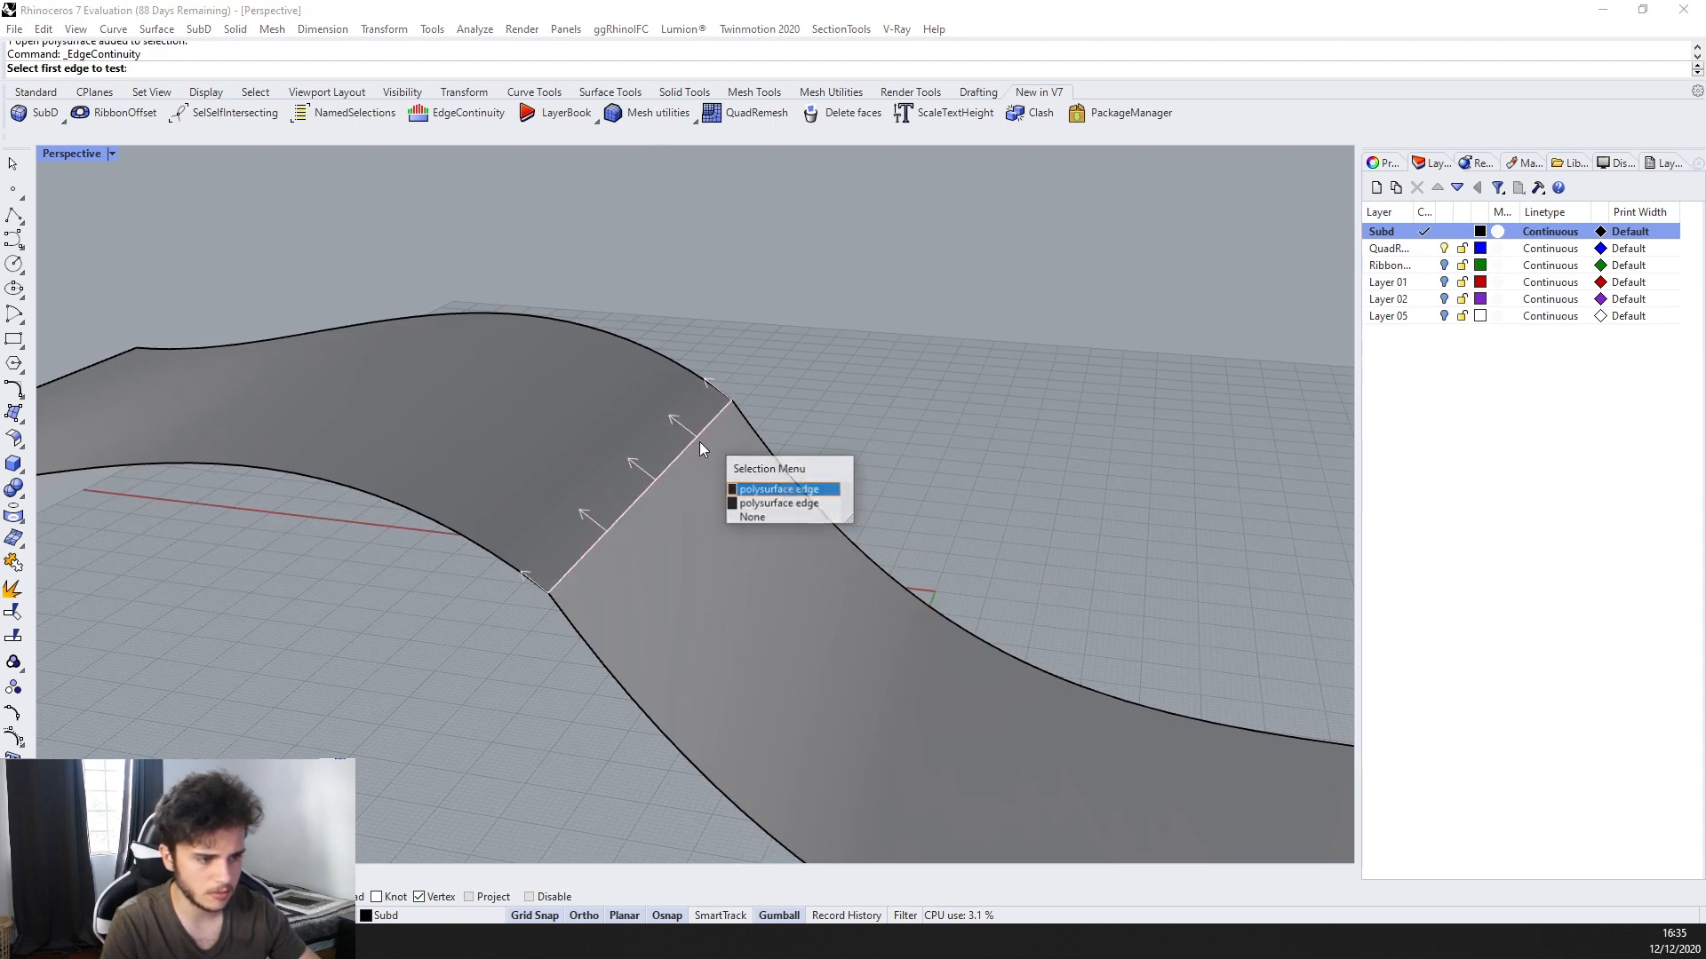
click(775, 488)
key(Return)
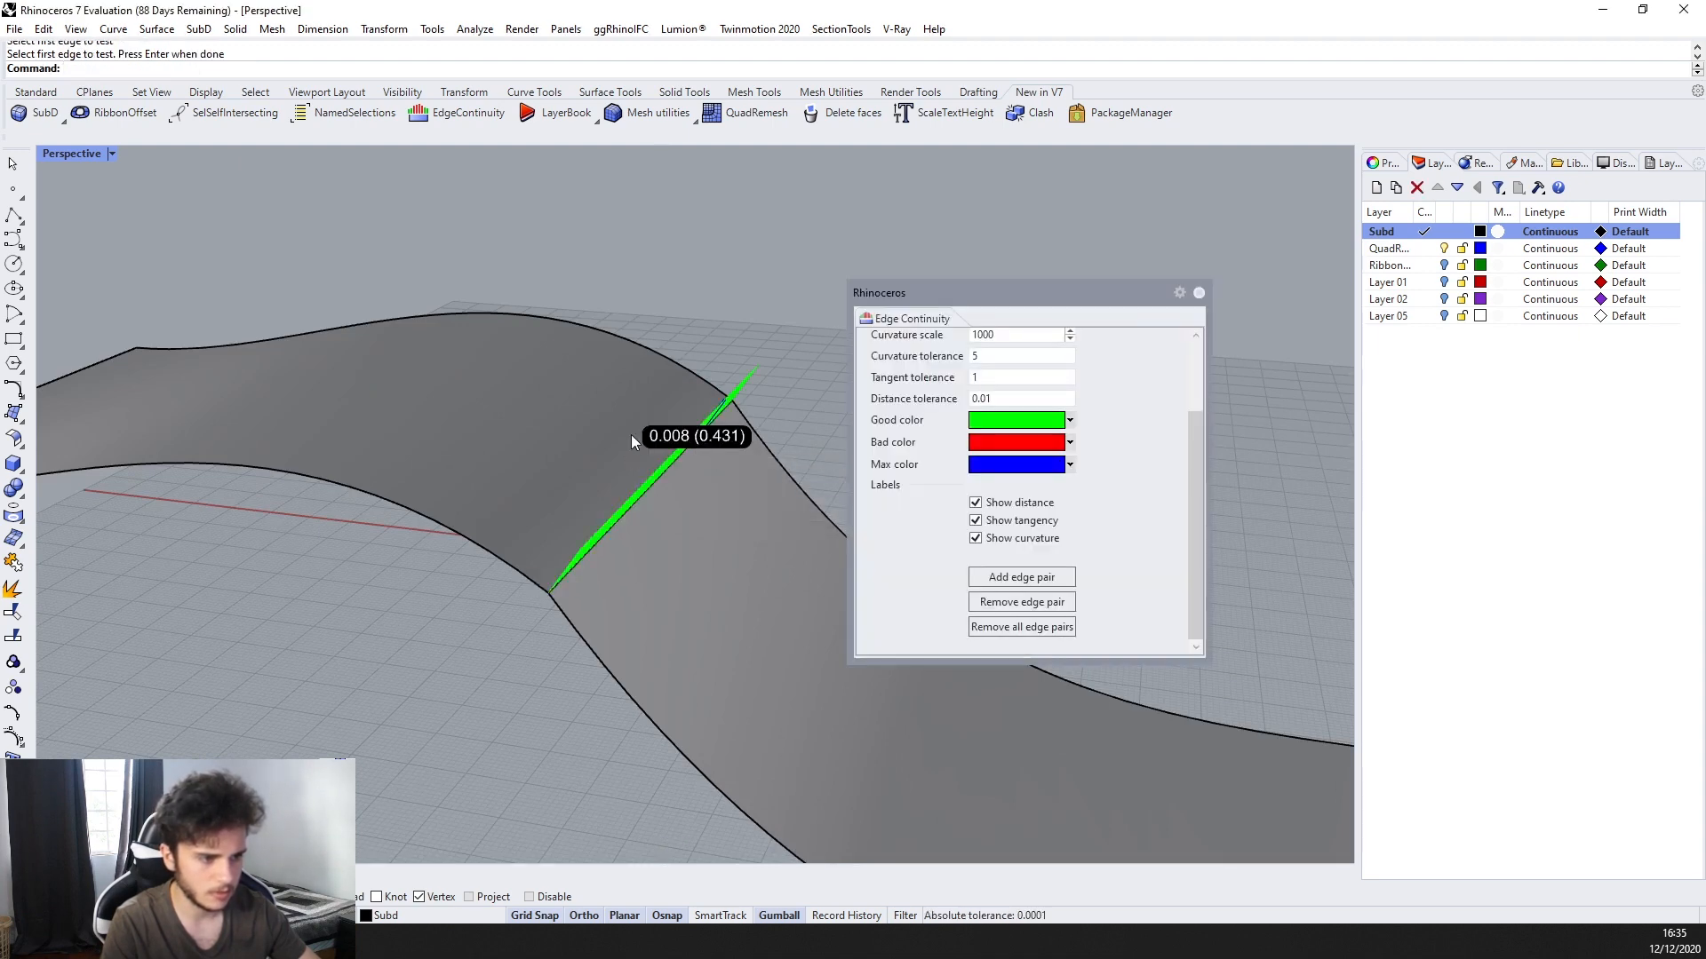
Inspect the continuity hairs, the blue maximum-deviation line and its label along the shared edge up close
right_drag(633, 436, 278, 443)
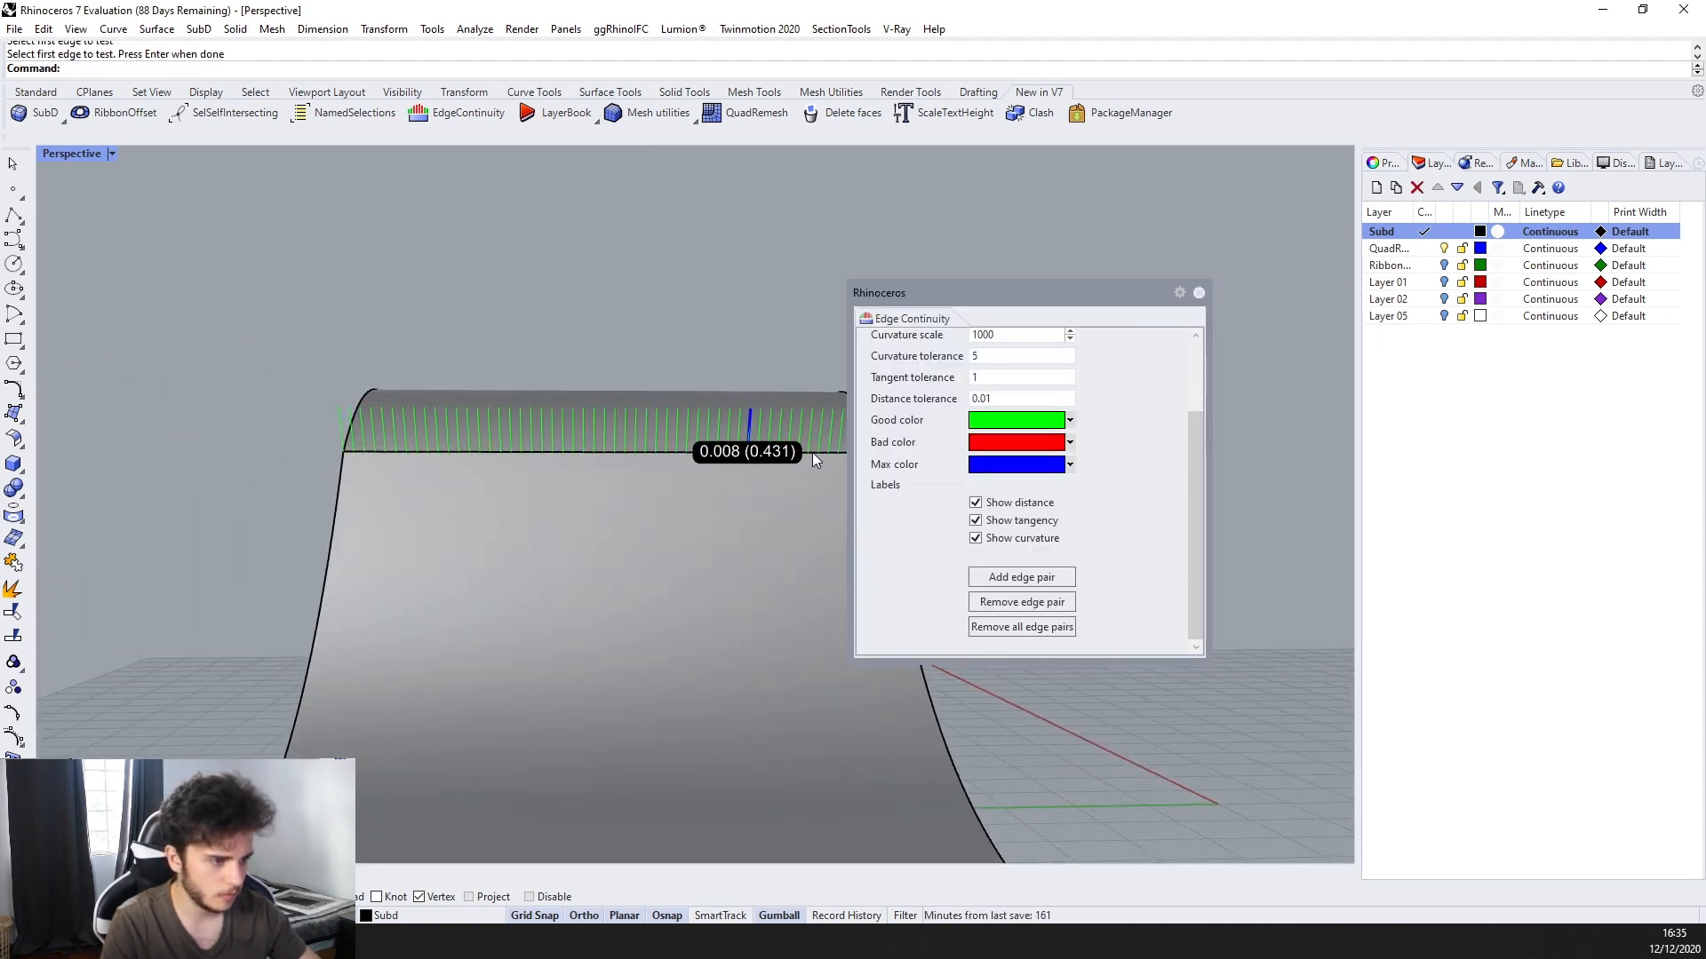
scroll(654, 417, up, 8)
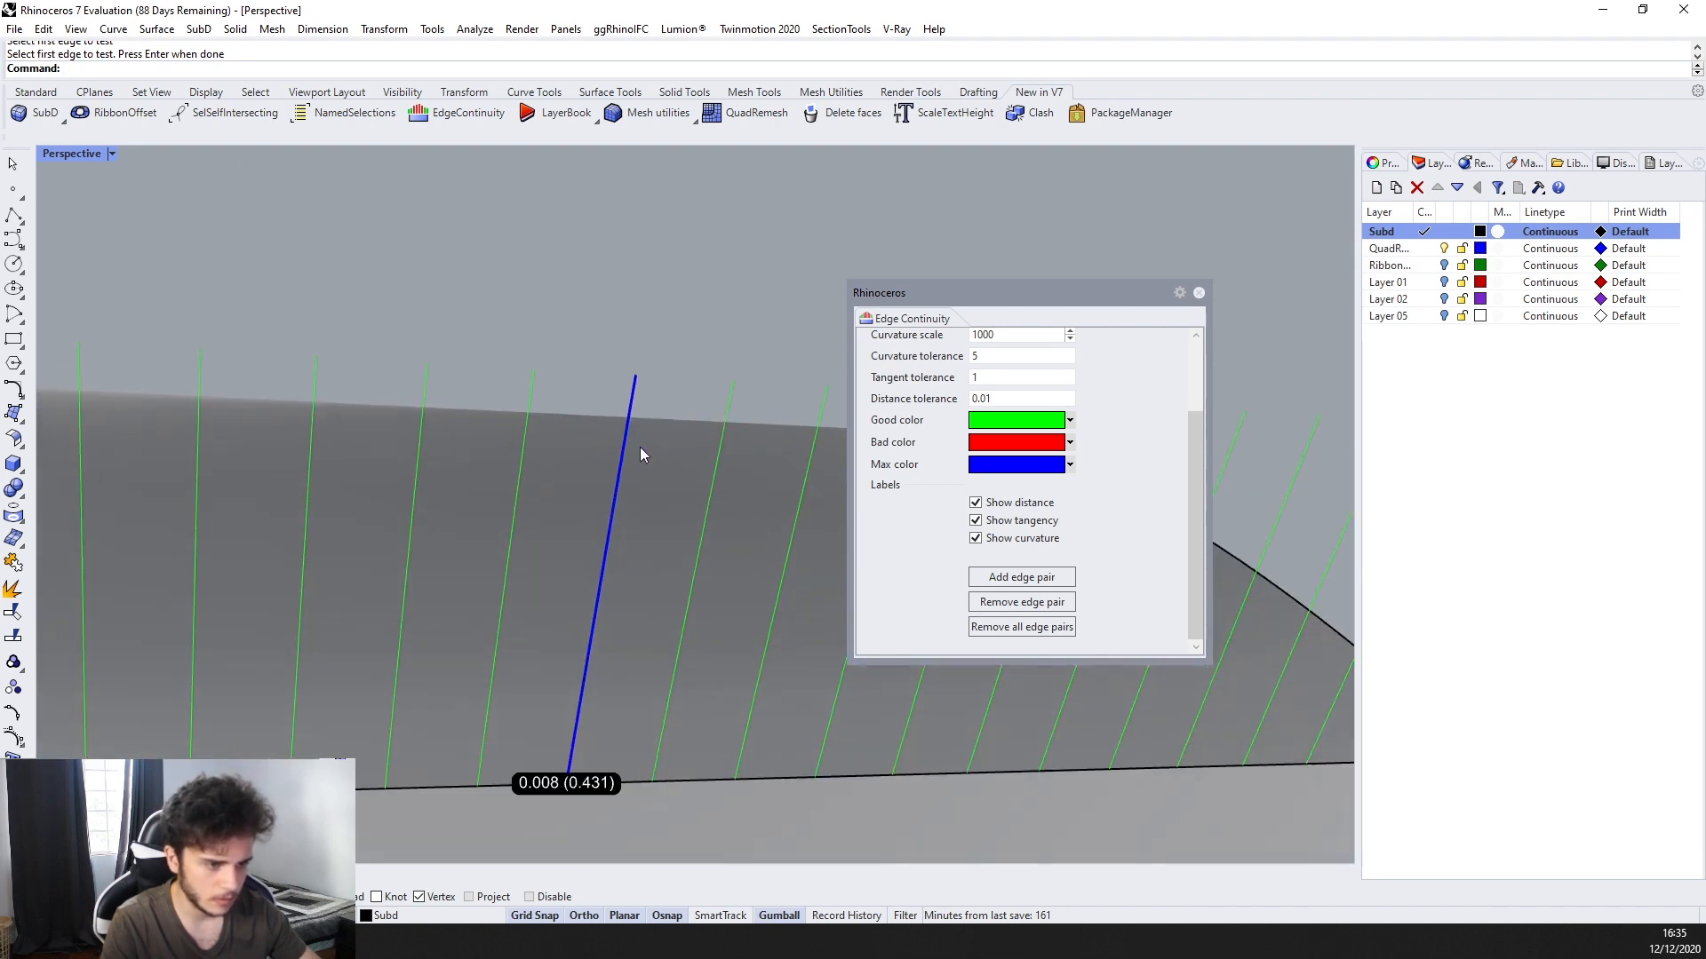
right_drag(639, 446, 702, 471)
scroll(571, 514, up, 4)
click(557, 504)
scroll(569, 506, down, 8)
scroll(499, 471, down, 5)
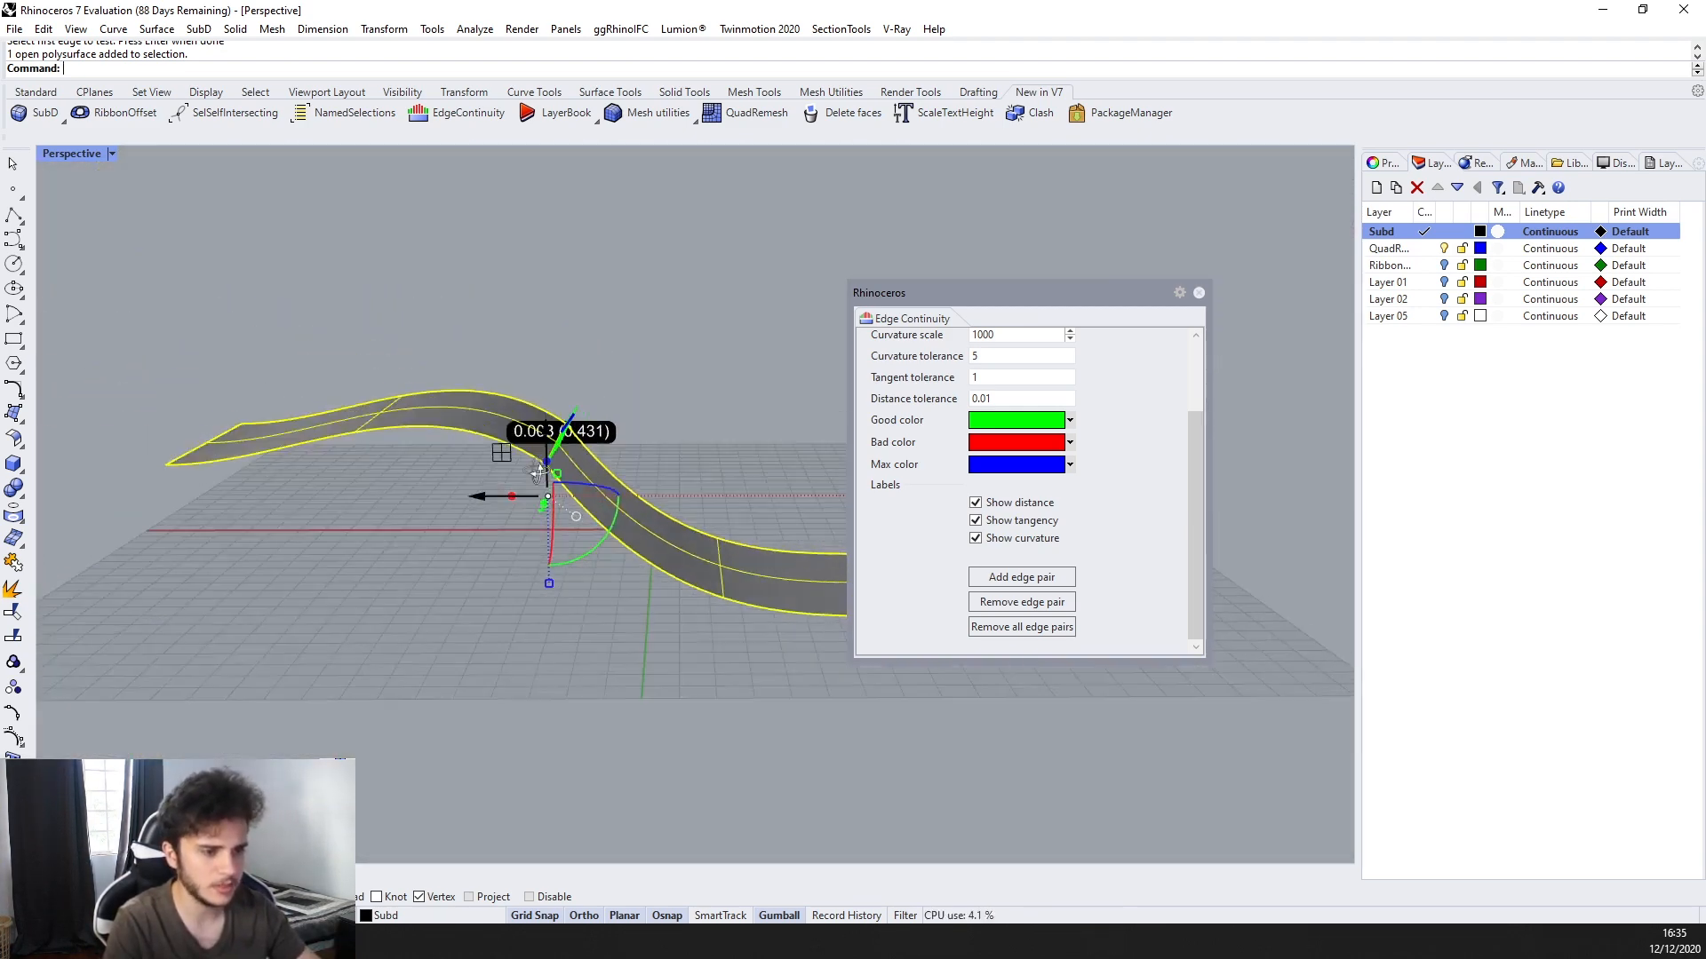
Select only the shared edge of the polysurface and move it vertically downward with the gumball
click(494, 524)
scroll(498, 515, up, 5)
right_drag(511, 453, 556, 313)
ctrl+shift+click(588, 487)
drag(557, 313, 557, 401)
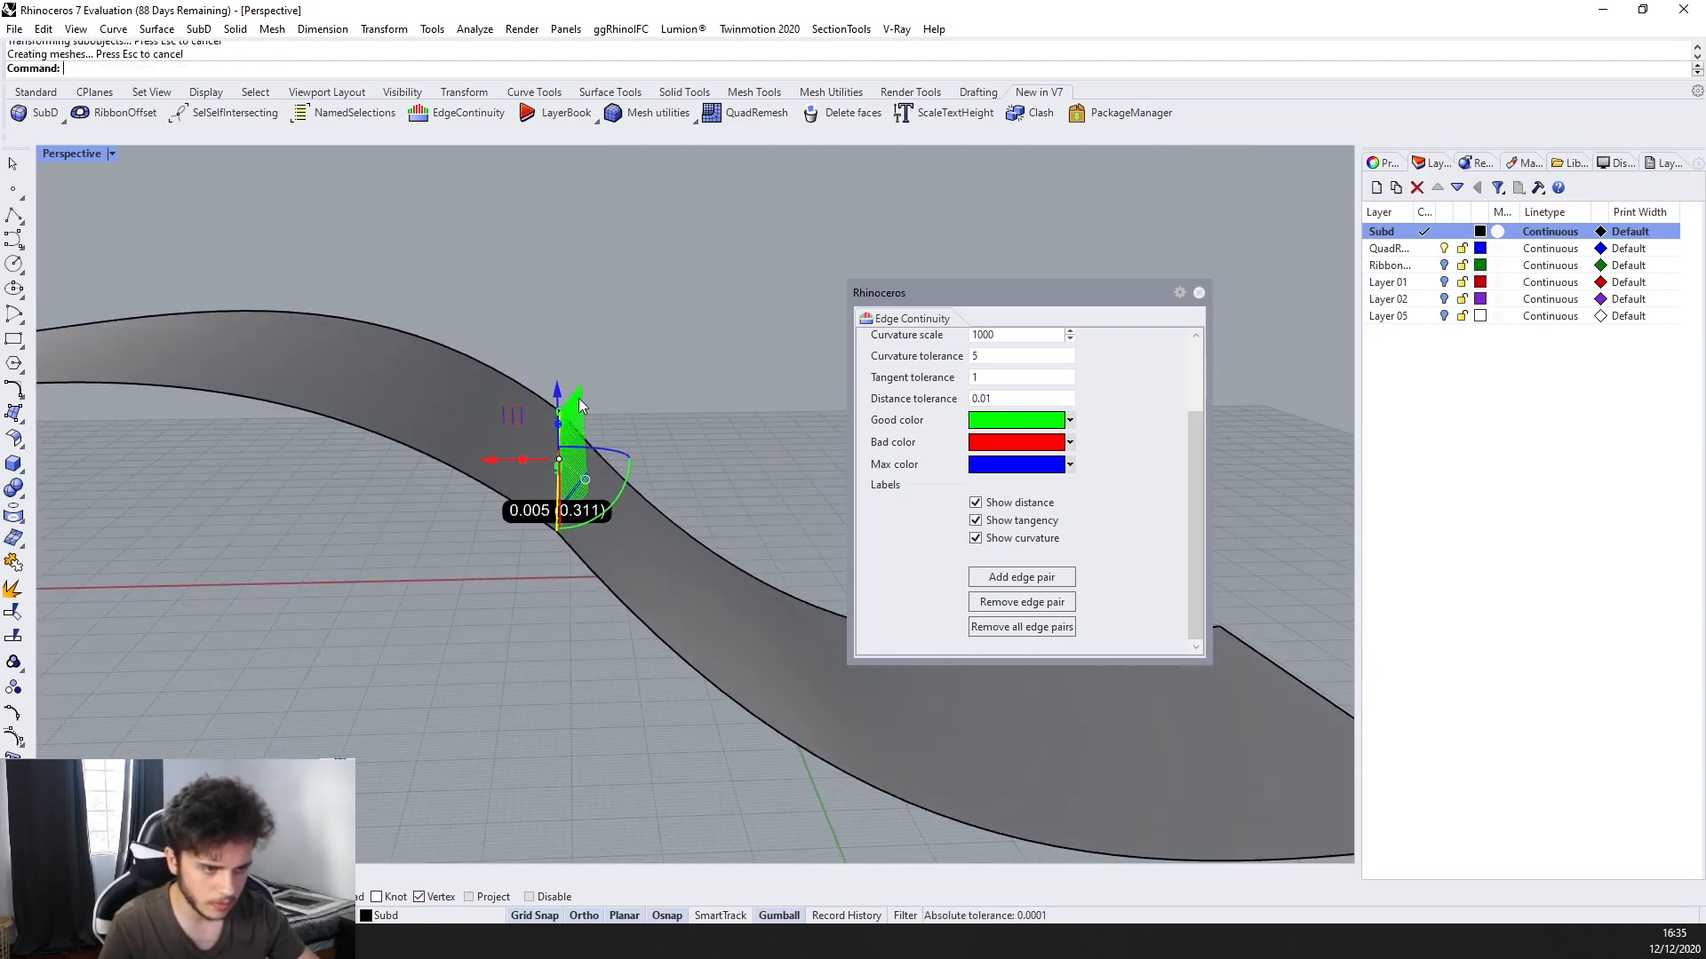
Lower the shared edge in two further small moves, checking the continuity hairs, and clear the selection
right_drag(579, 398, 511, 399)
drag(510, 387, 509, 408)
right_drag(525, 412, 428, 389)
drag(469, 404, 470, 427)
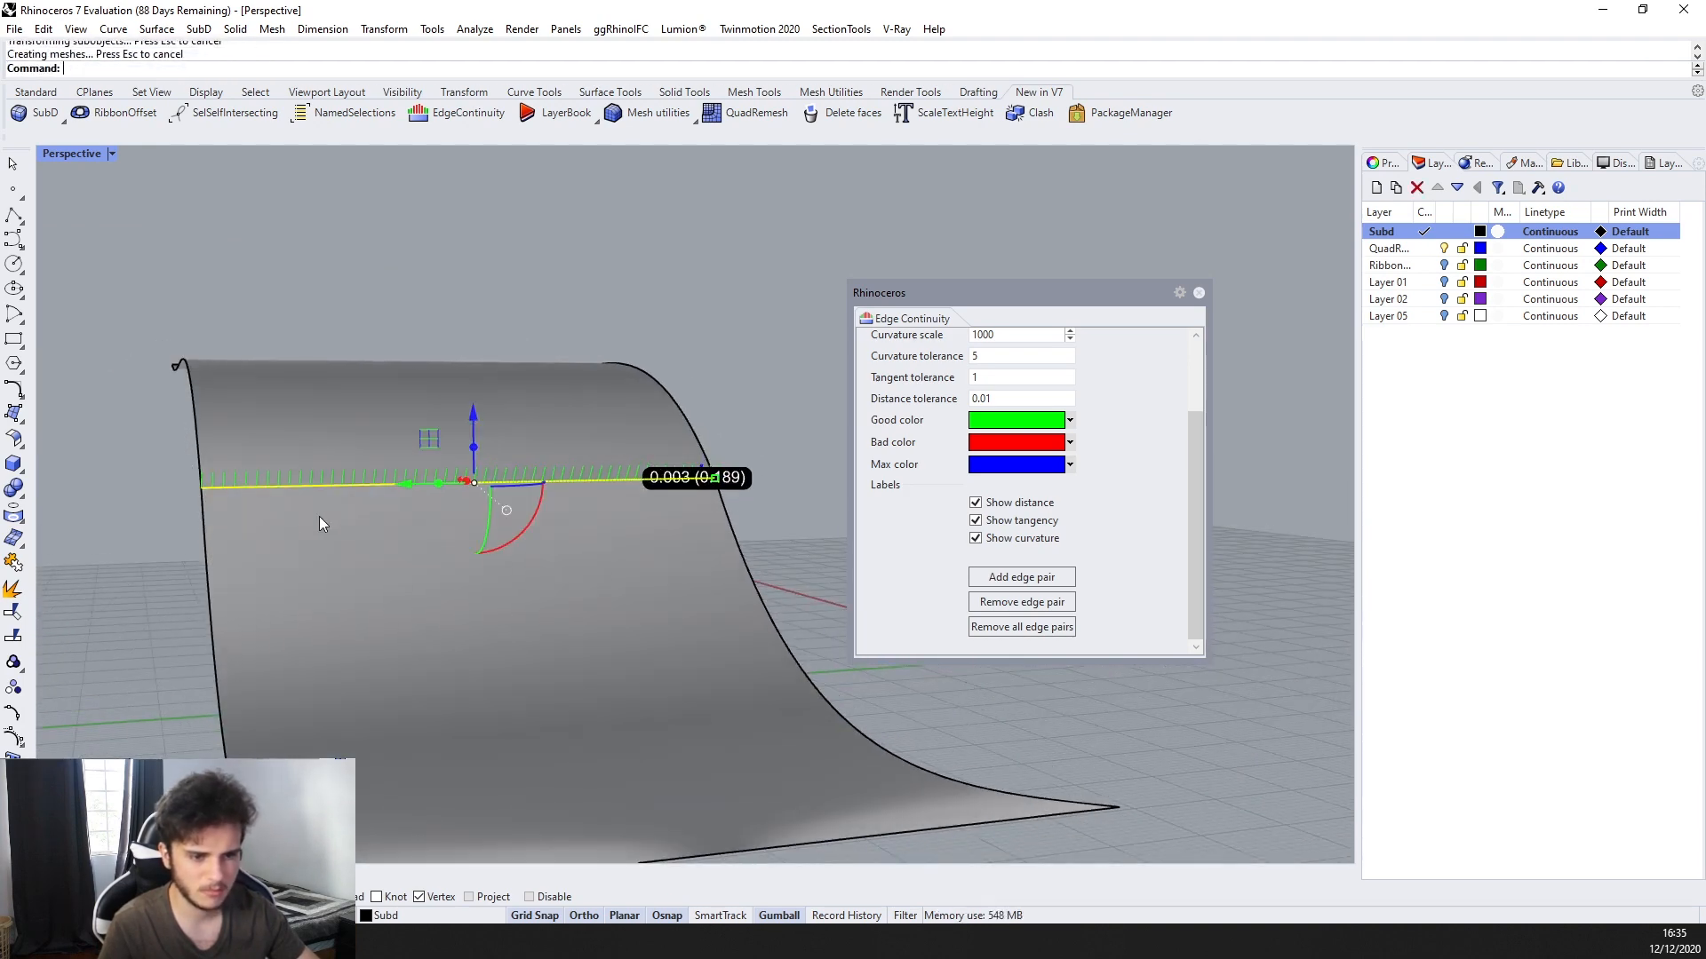
right_drag(320, 519, 667, 541)
key(Escape)
Close the Edge Continuity settings and delete the wave-shaped polysurface
scroll(621, 520, down, 4)
click(1198, 294)
click(594, 469)
key(Delete)
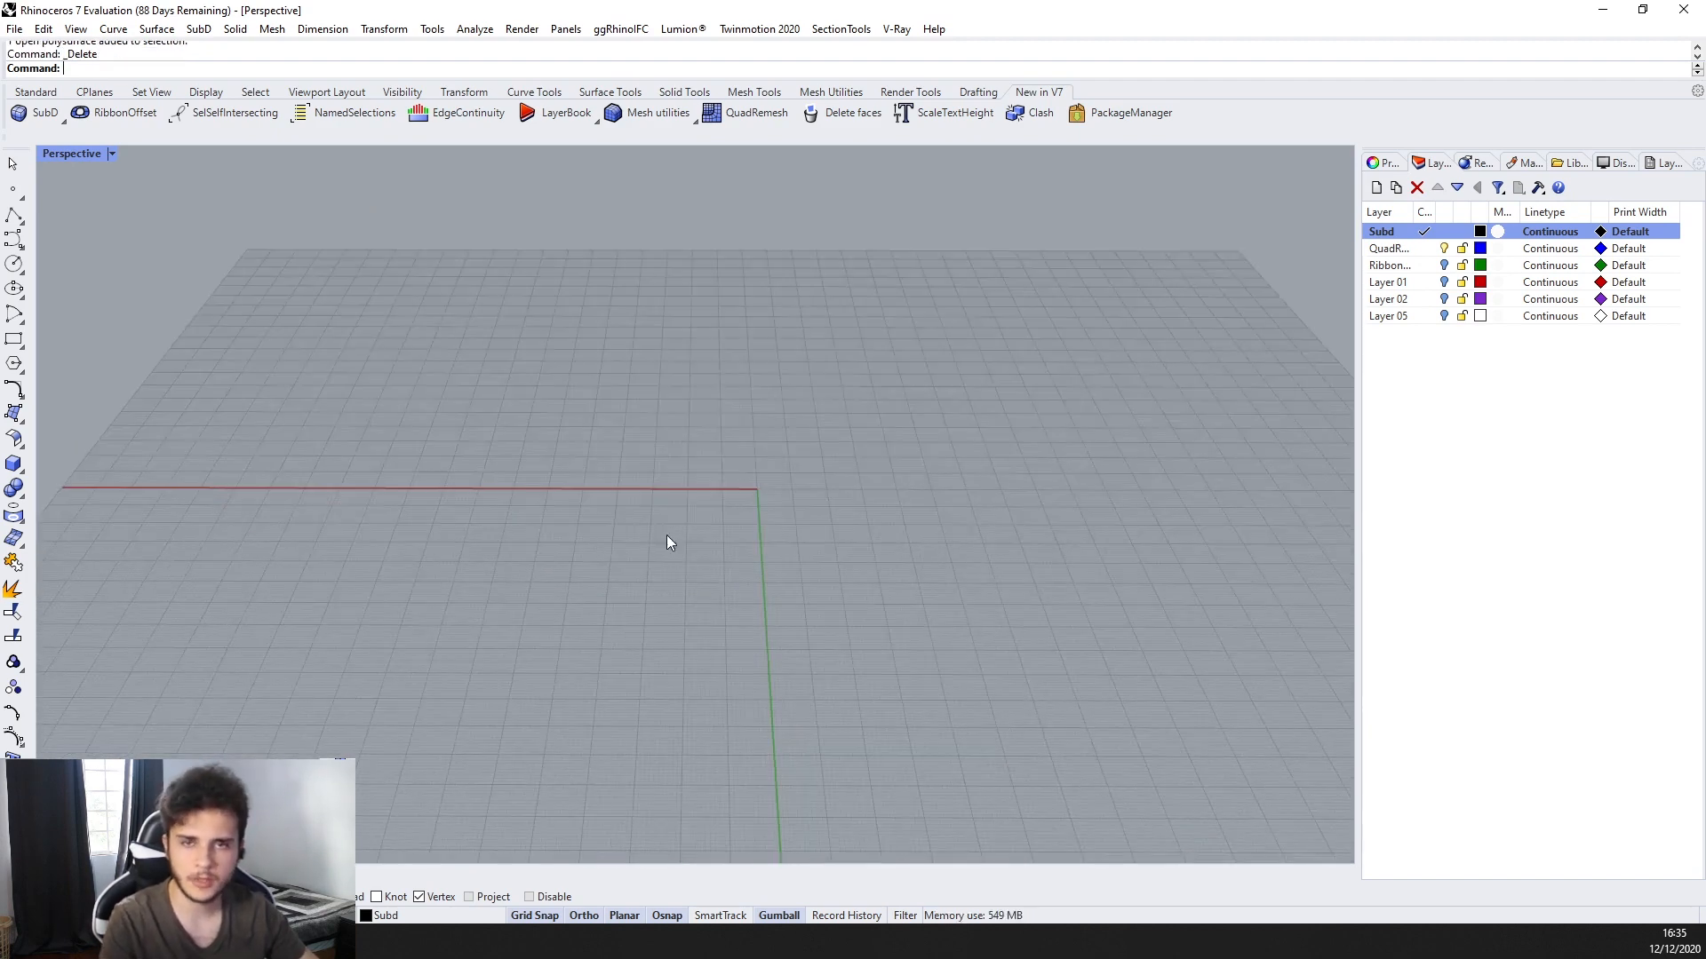
scroll(657, 510, down, 3)
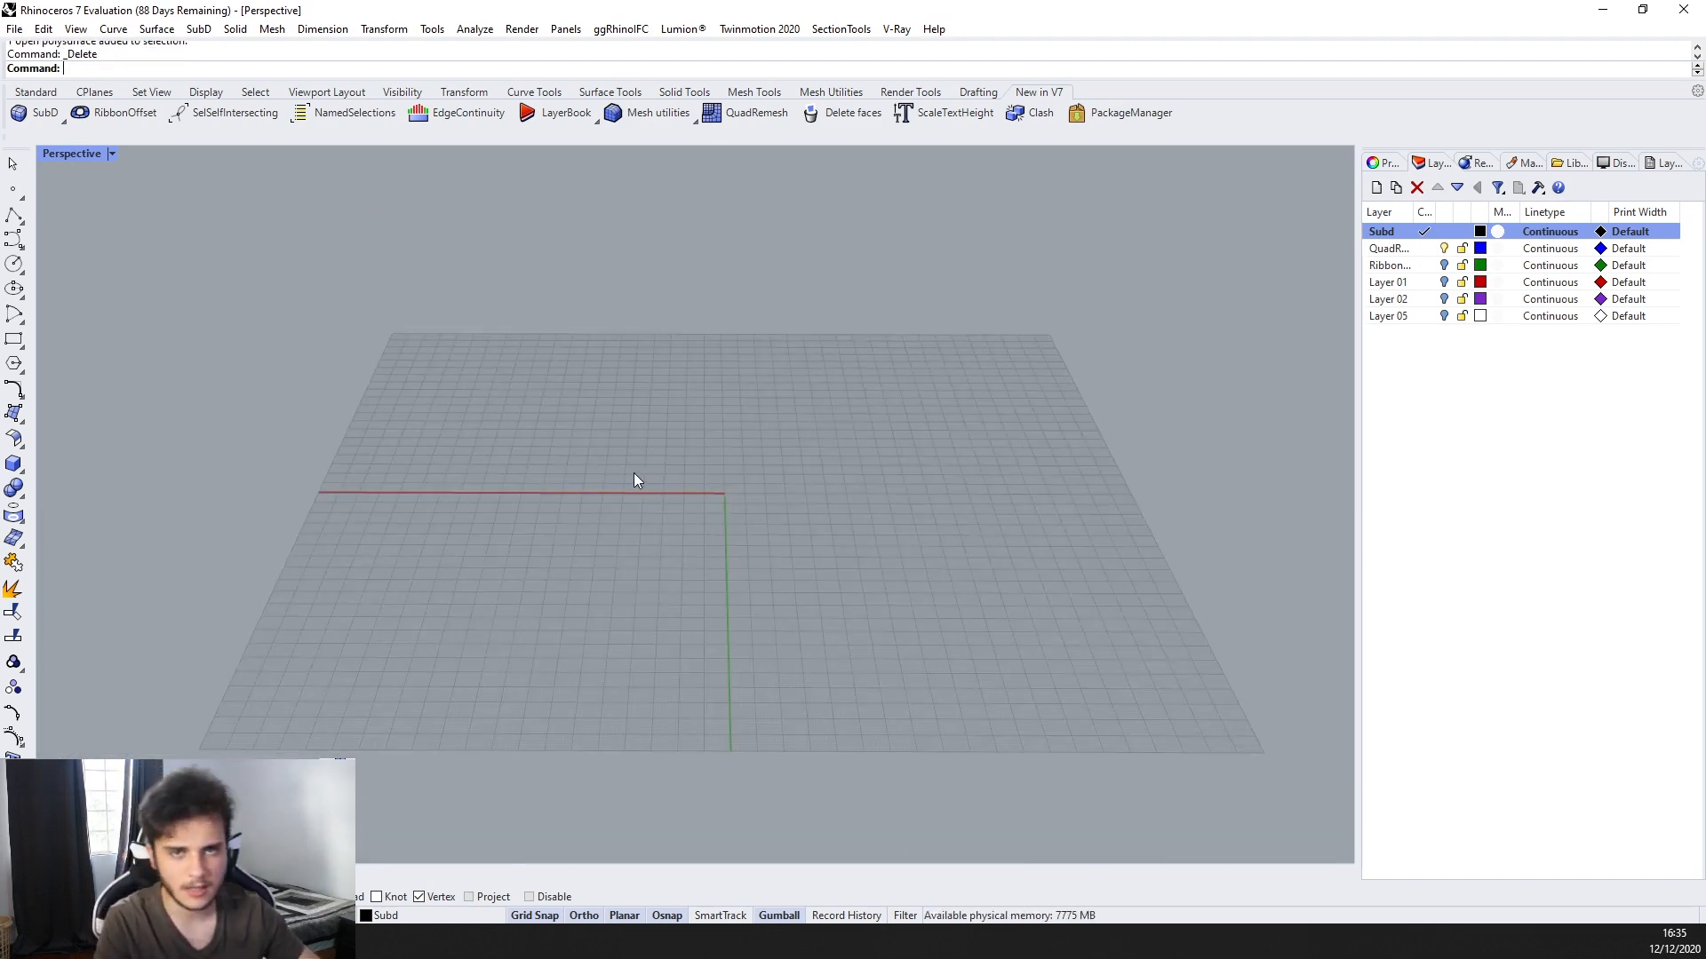